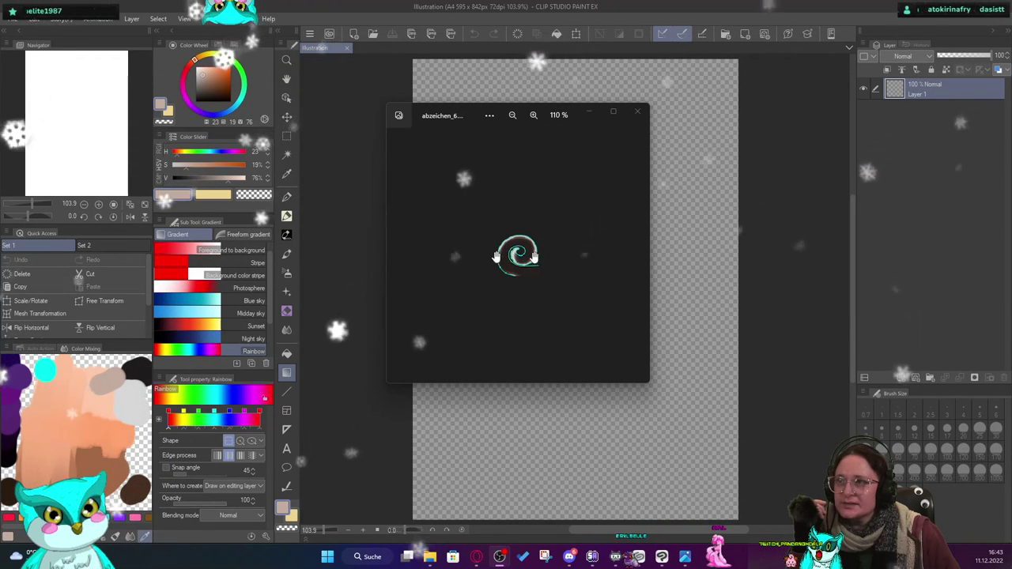
# - Look through the curled-tail badge images one after another and close the image viewer
pyautogui.click(640, 255)
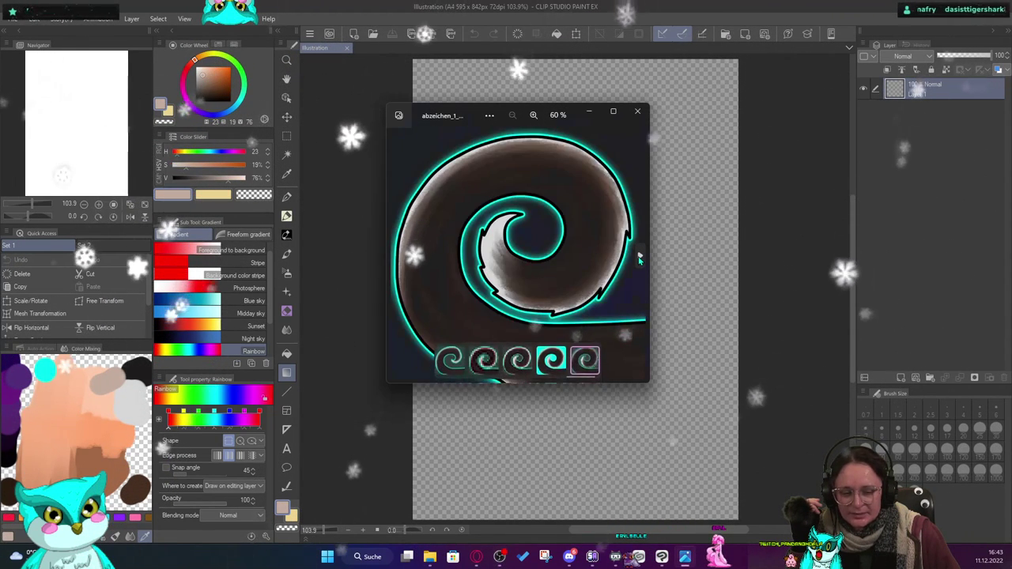
pyautogui.click(640, 257)
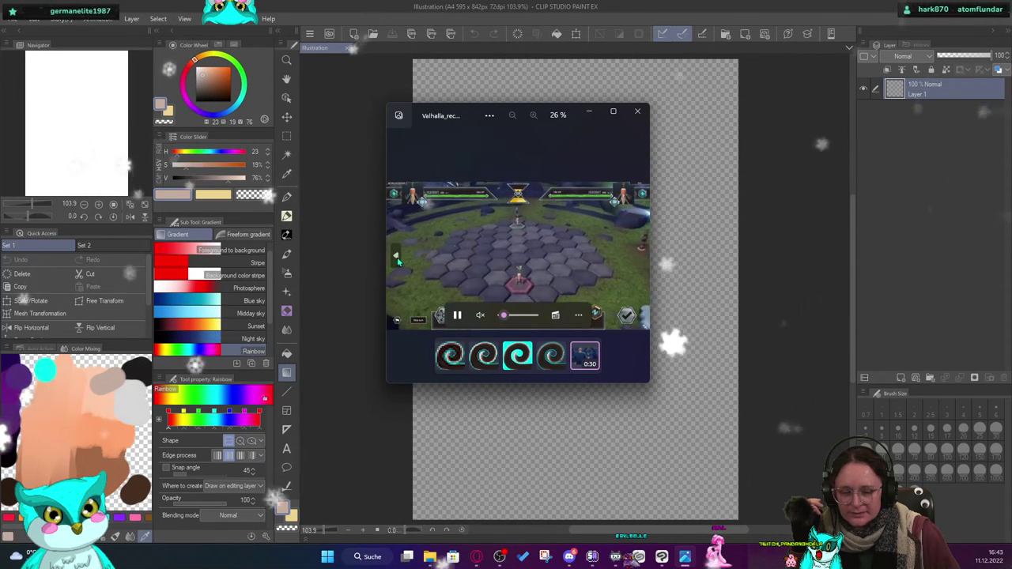
pyautogui.click(396, 257)
pyautogui.click(397, 257)
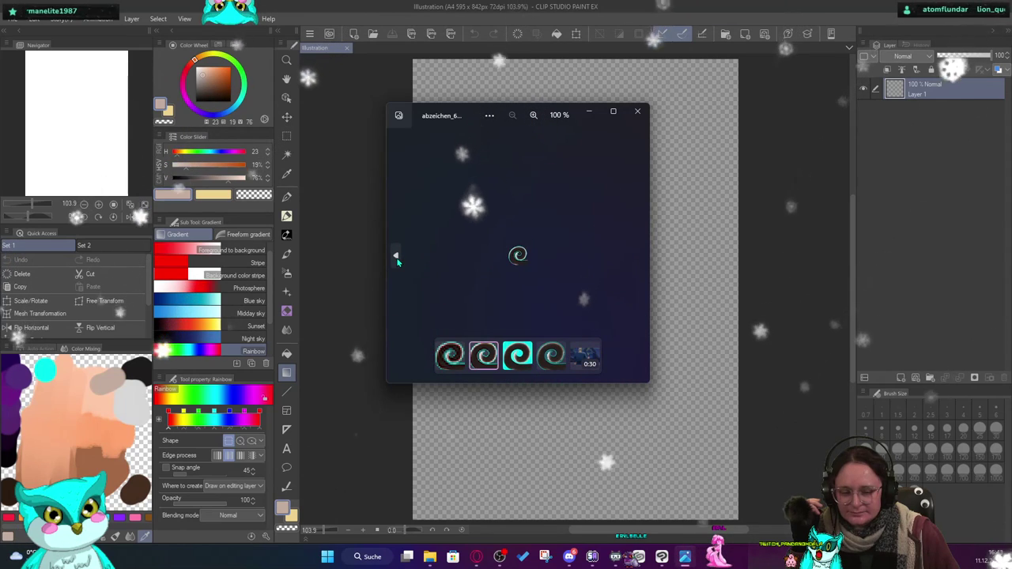
pyautogui.click(396, 257)
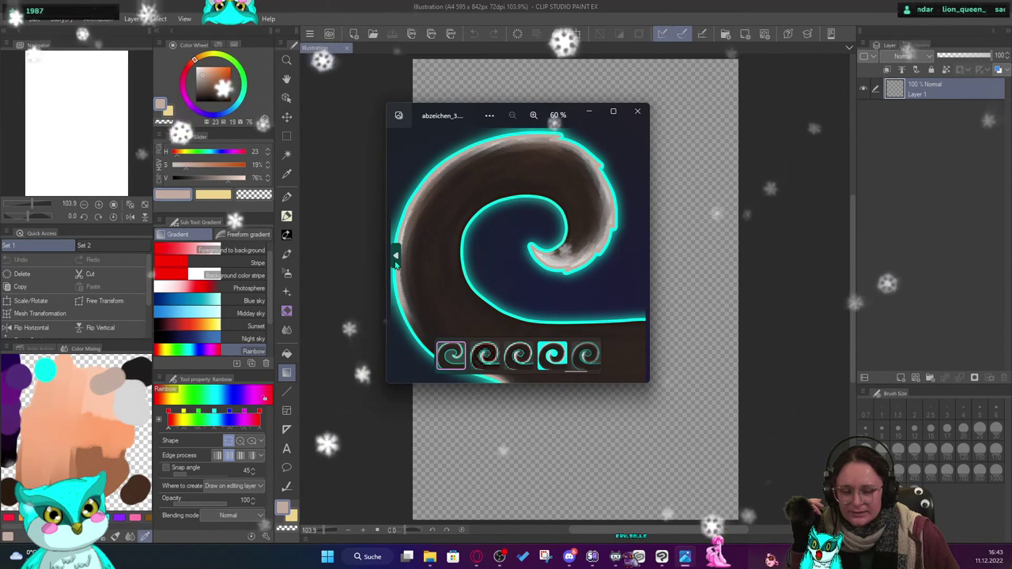
pyautogui.click(396, 257)
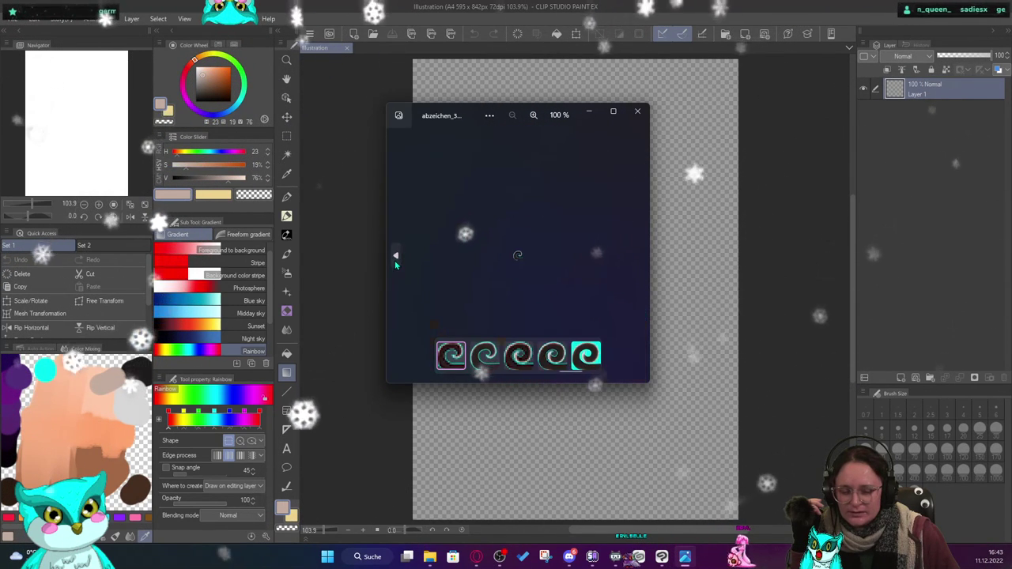
pyautogui.click(395, 257)
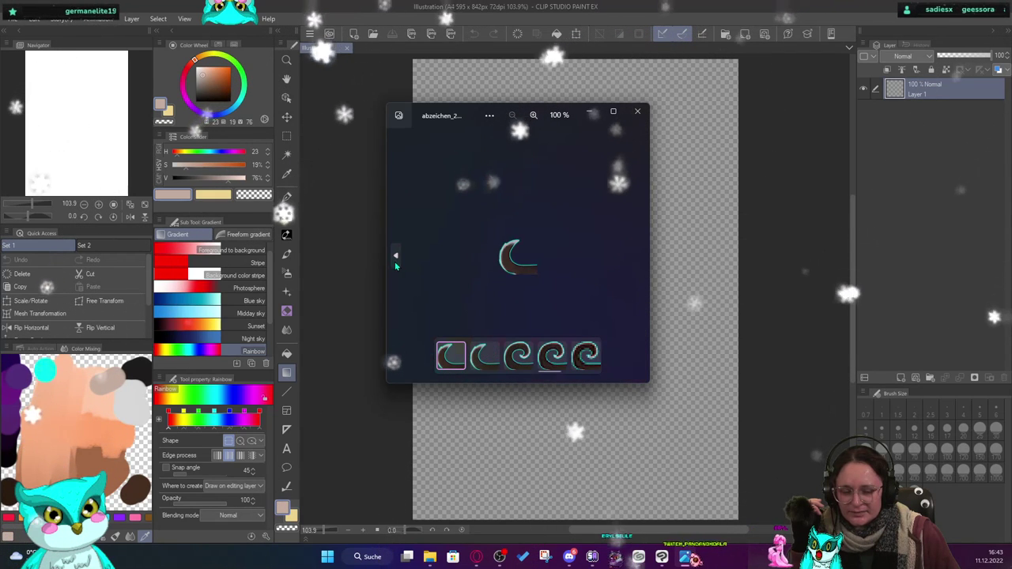
pyautogui.click(396, 263)
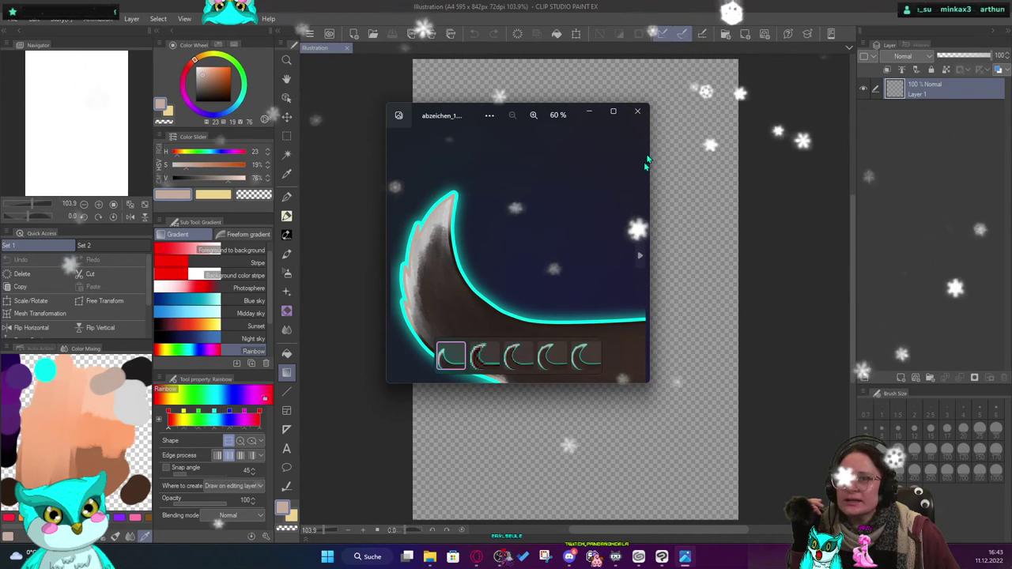
pyautogui.click(638, 112)
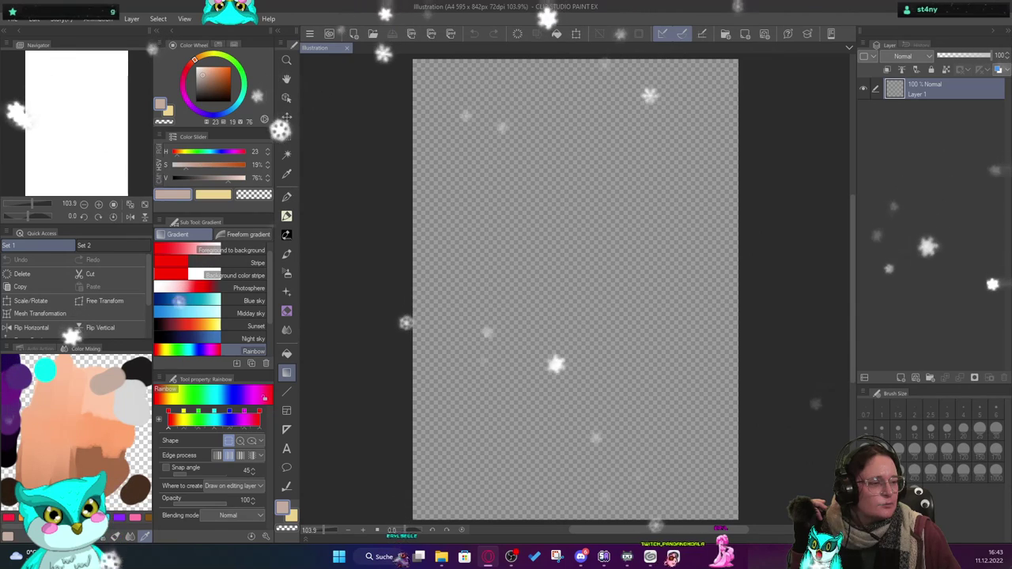
# - Review the owl emote sketches across the pages of emoteskizzeaugust22.pdf
pyautogui.click(442, 557)
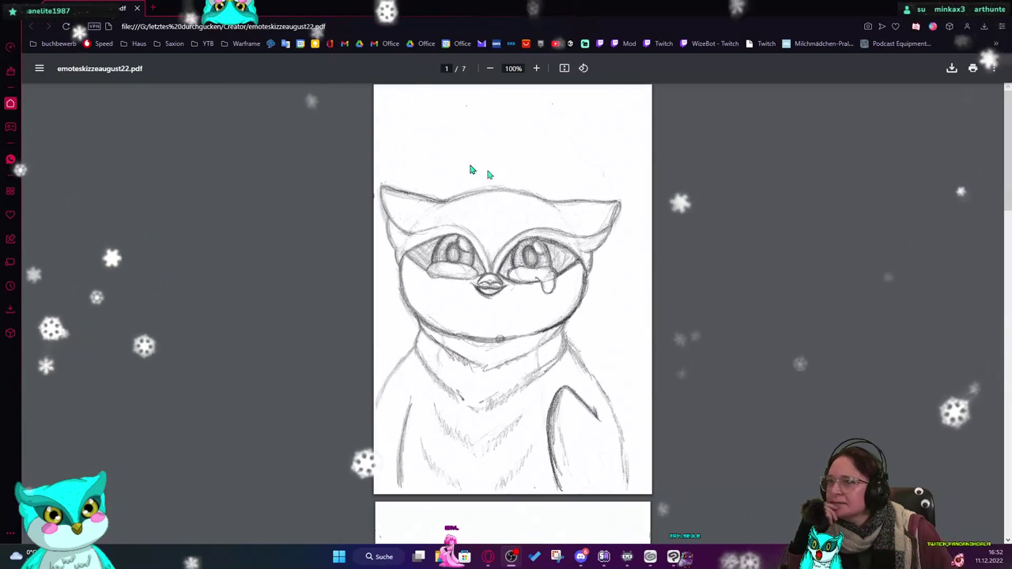
pyautogui.scroll(-8, 654, 325)
pyautogui.scroll(-6, 653, 329)
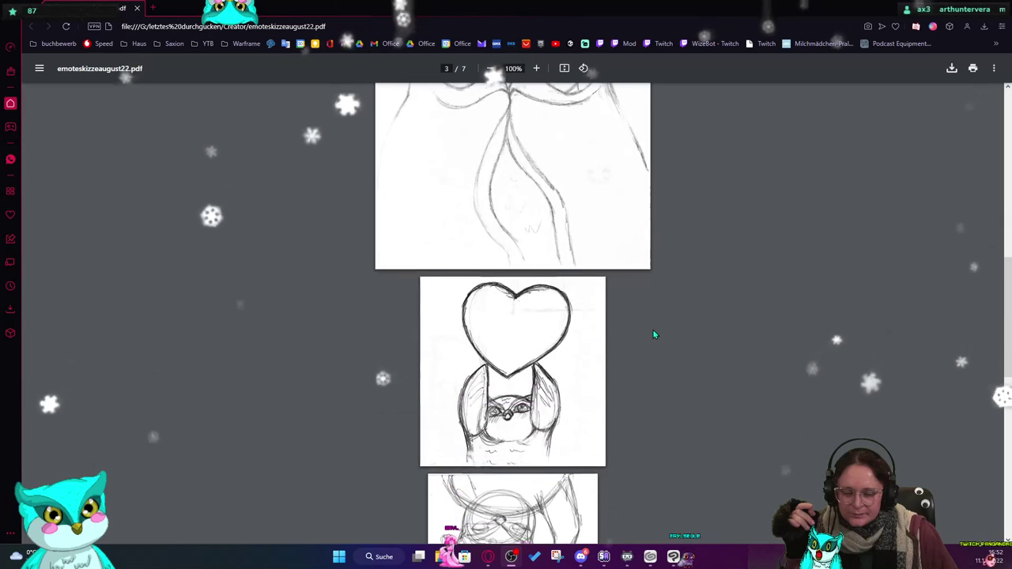
pyautogui.scroll(3, 652, 329)
pyautogui.scroll(-8, 650, 331)
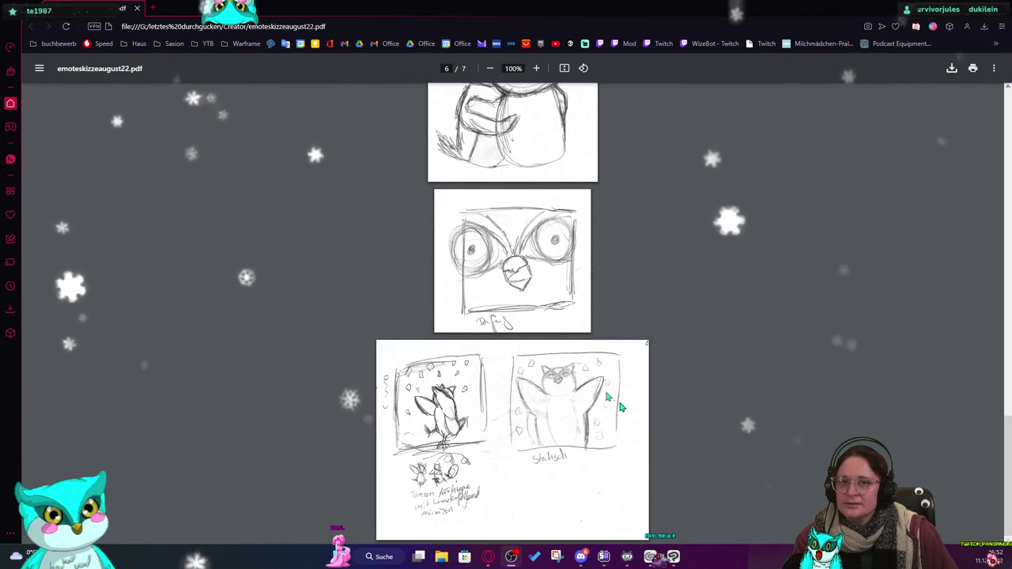
pyautogui.scroll(3, 637, 404)
pyautogui.scroll(-1, 637, 402)
pyautogui.scroll(3, 617, 451)
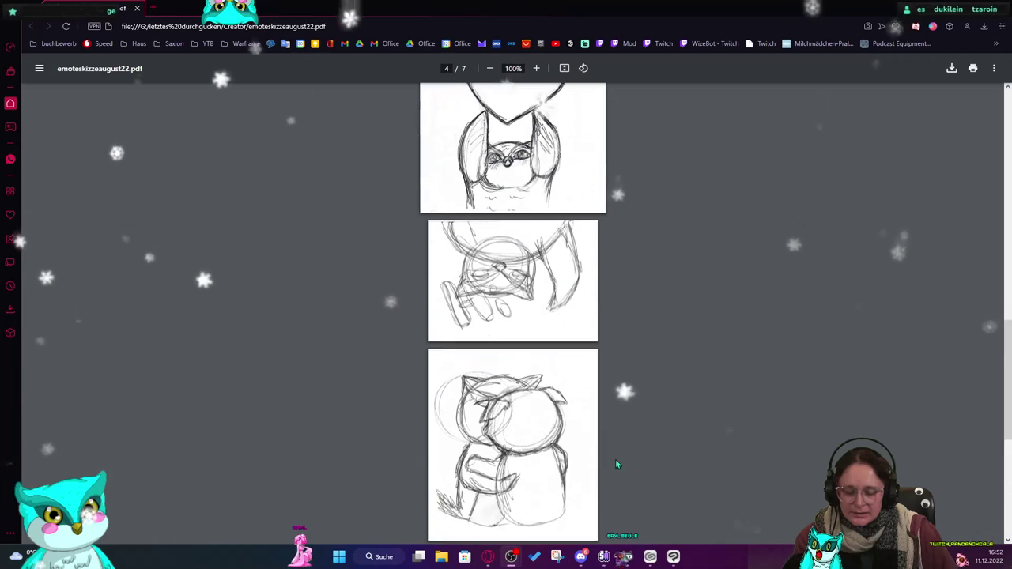
pyautogui.scroll(4, 609, 457)
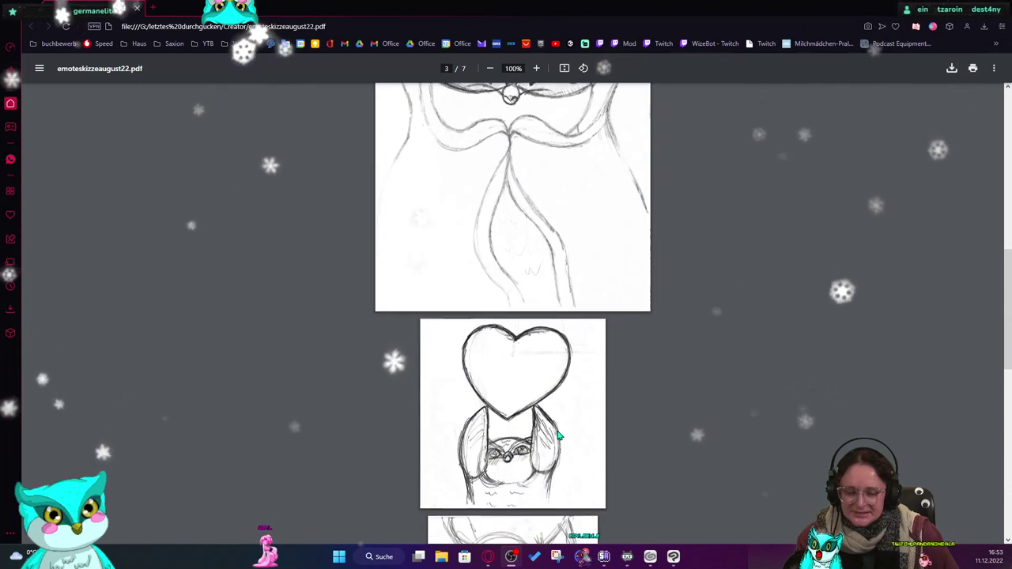
pyautogui.scroll(-1, 553, 419)
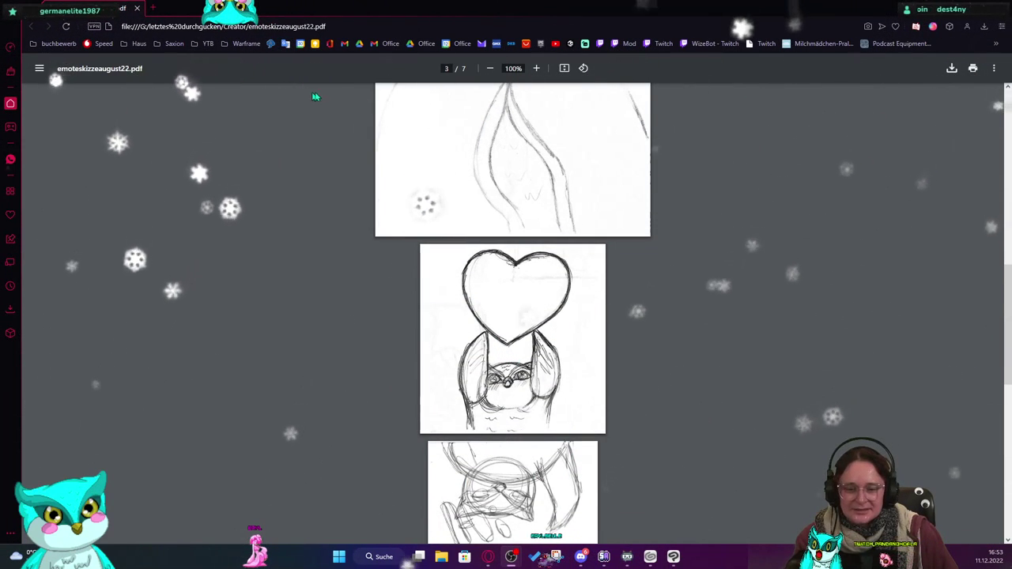
# - Switch to Clip Studio Paint and close the blank illustration and all the open sketch photos
pyautogui.hotkey('alt', 'Tab')
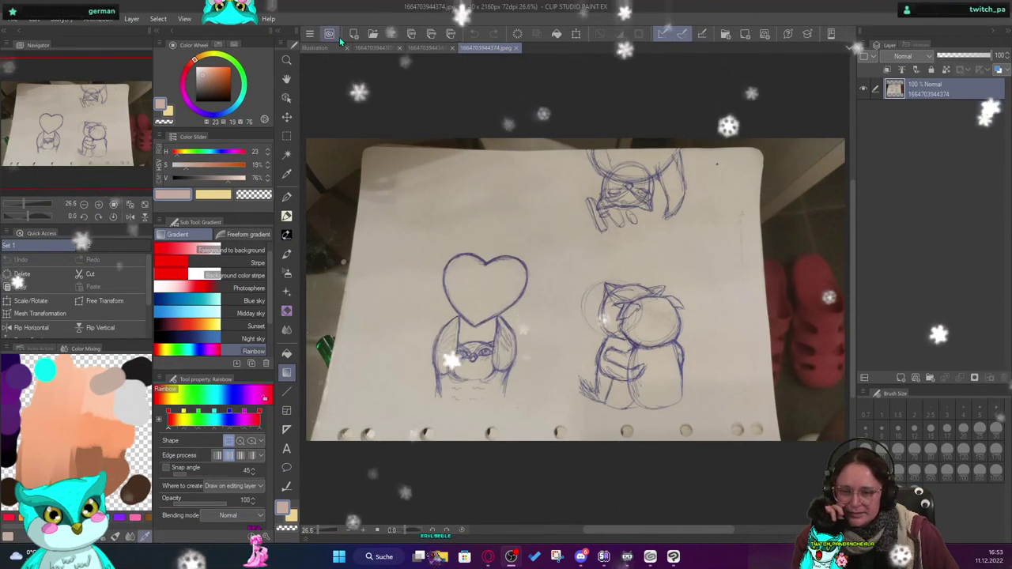
pyautogui.click(433, 48)
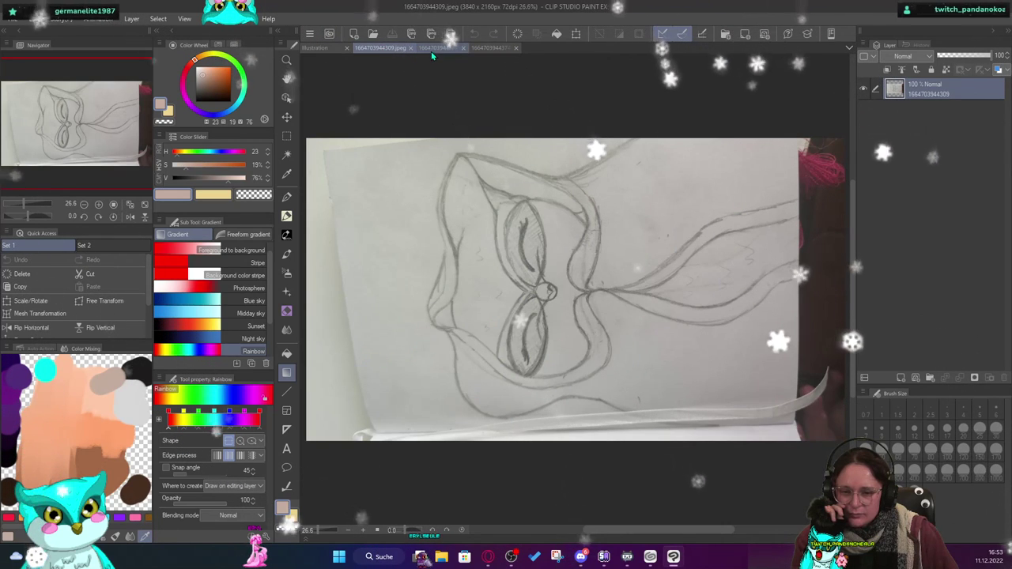
pyautogui.click(330, 53)
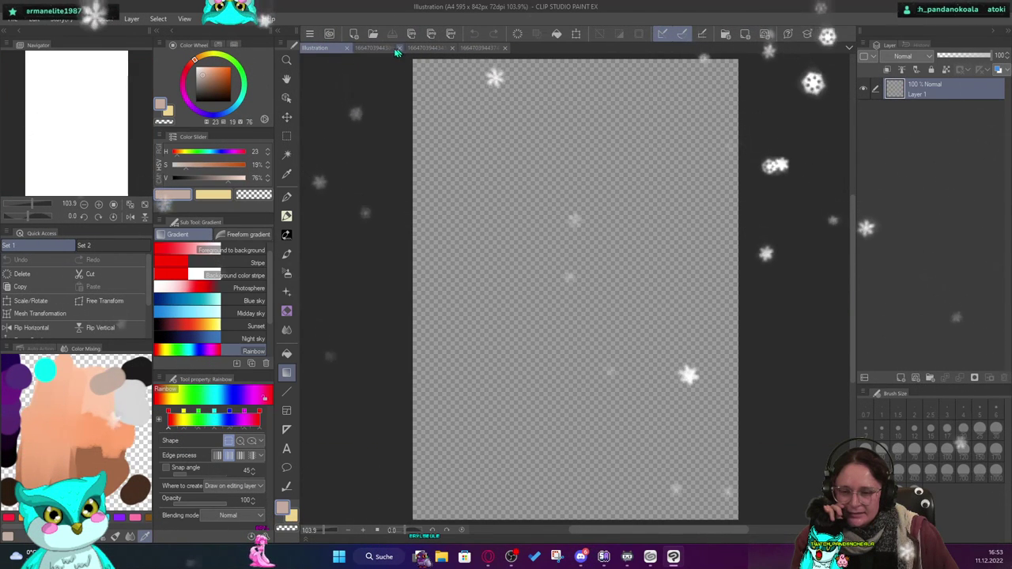
pyautogui.click(345, 48)
pyautogui.click(357, 50)
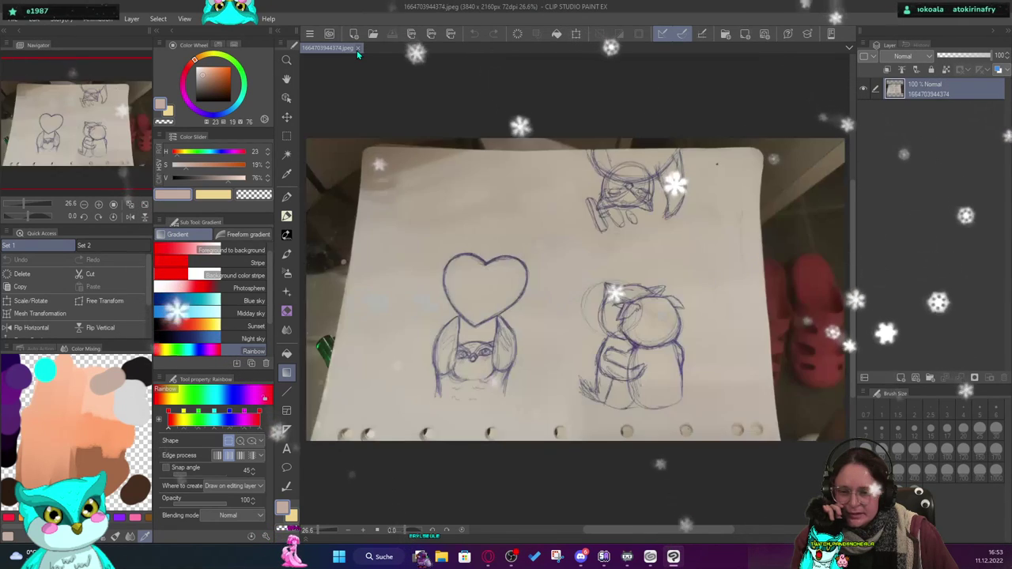
pyautogui.click(356, 50)
pyautogui.click(11, 18)
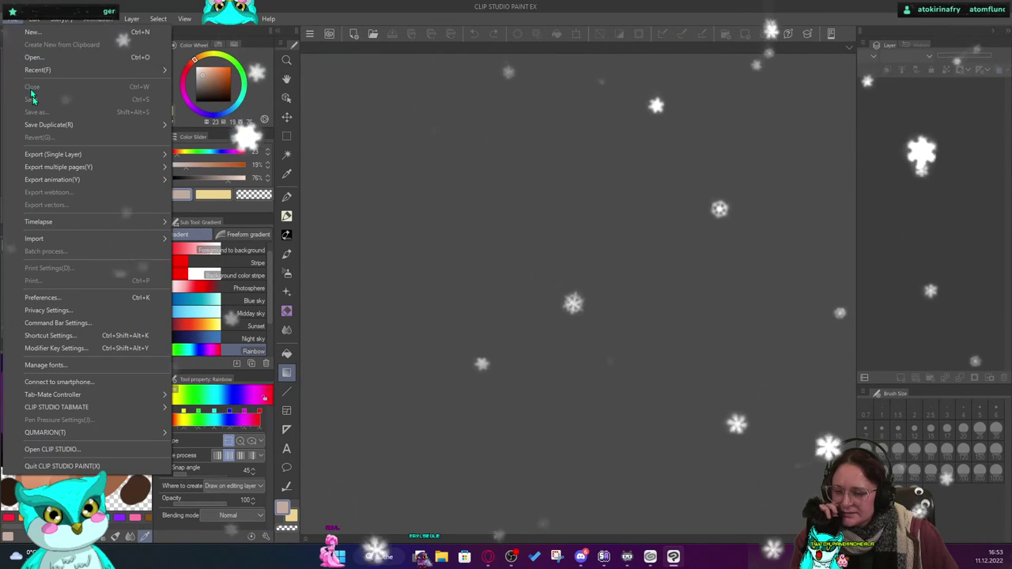
pyautogui.click(54, 57)
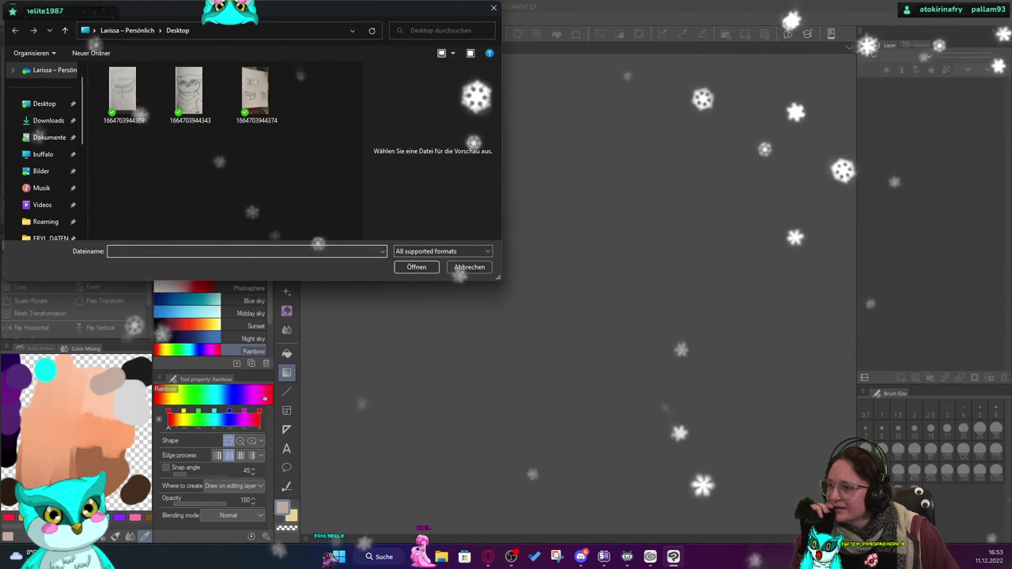
pyautogui.press('Escape')
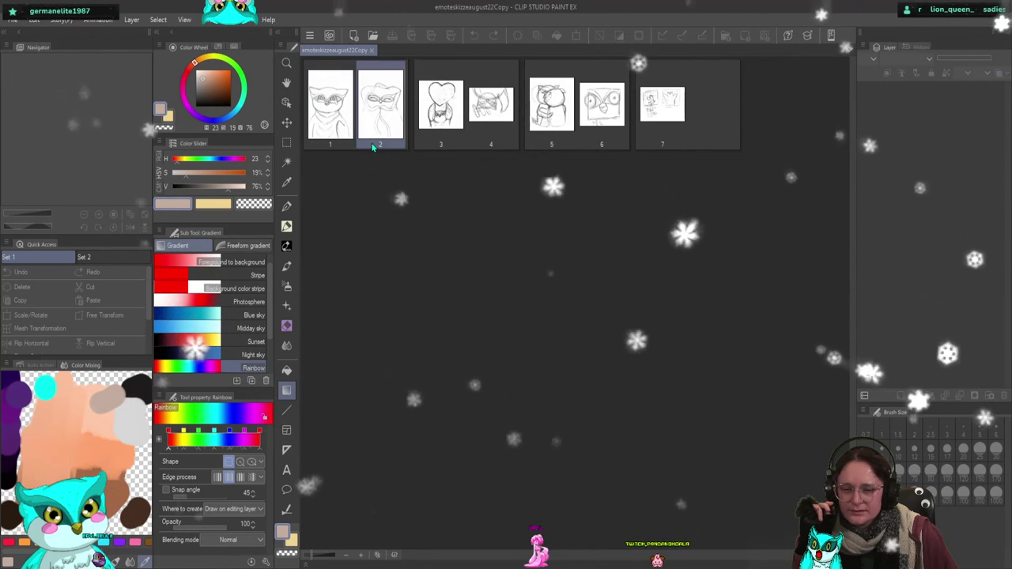
# - Open page 3 of emoteskizzeaugust22Copy, the owl holding up a heart, for editing
pyautogui.click(454, 143)
pyautogui.click(491, 118)
pyautogui.click(552, 119)
pyautogui.click(662, 111)
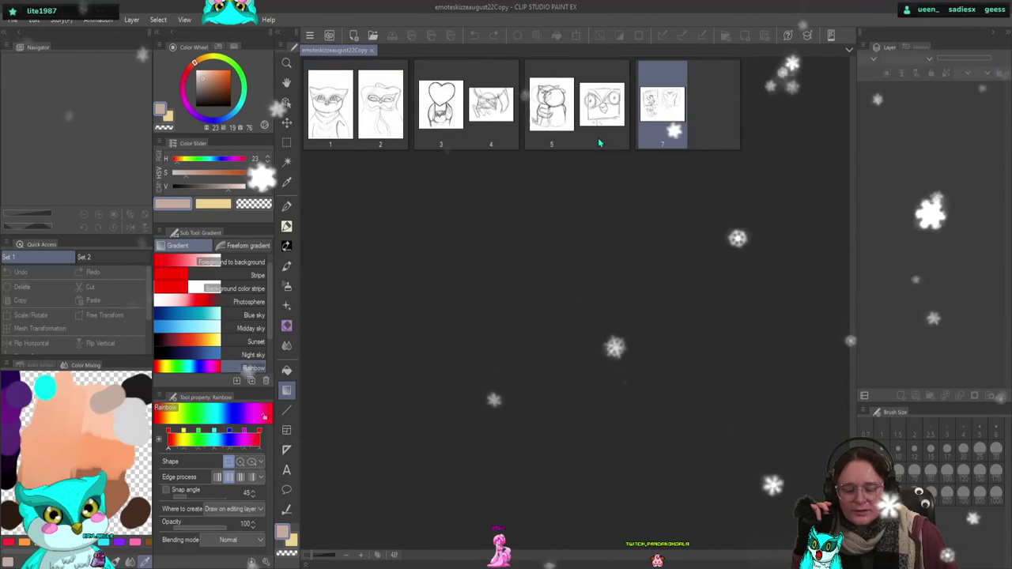
pyautogui.click(599, 137)
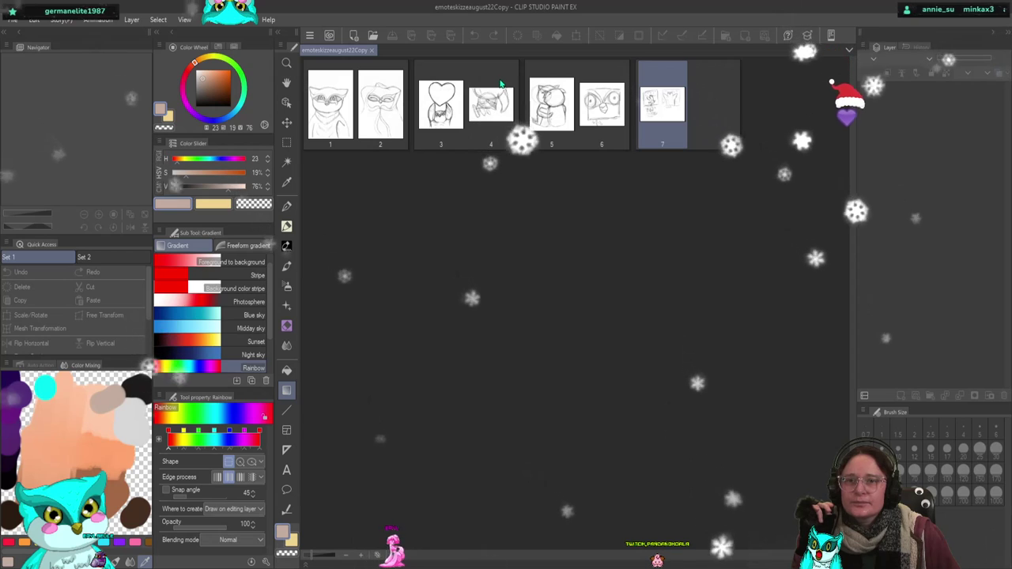
pyautogui.click(427, 119)
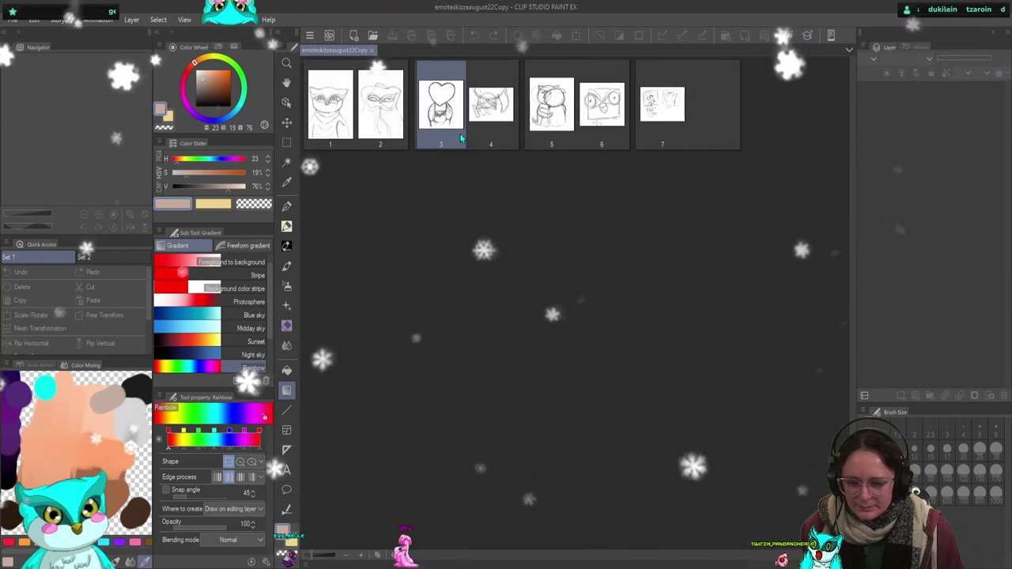
pyautogui.doubleClick(435, 119)
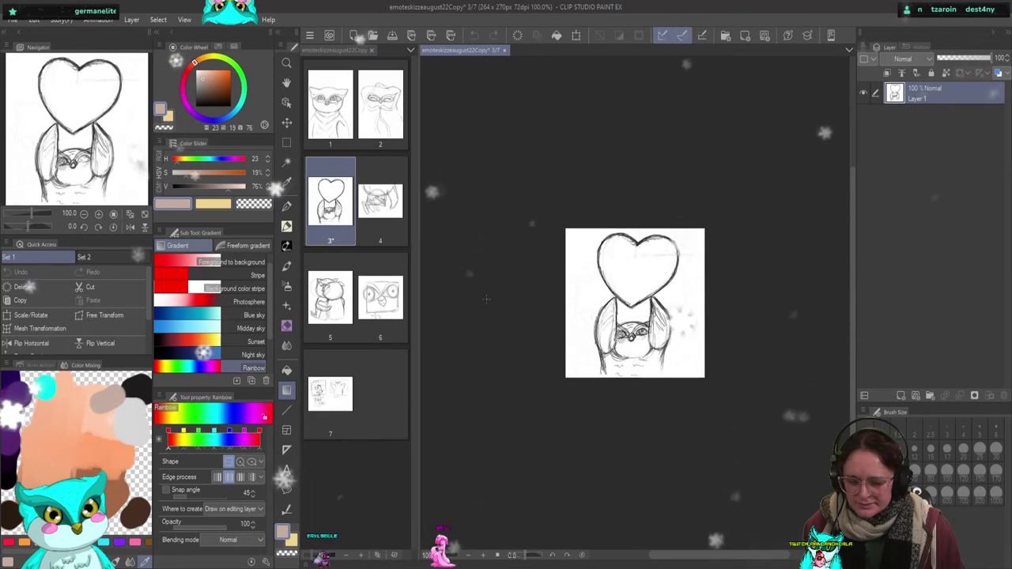
pyautogui.scroll(4, 650, 303)
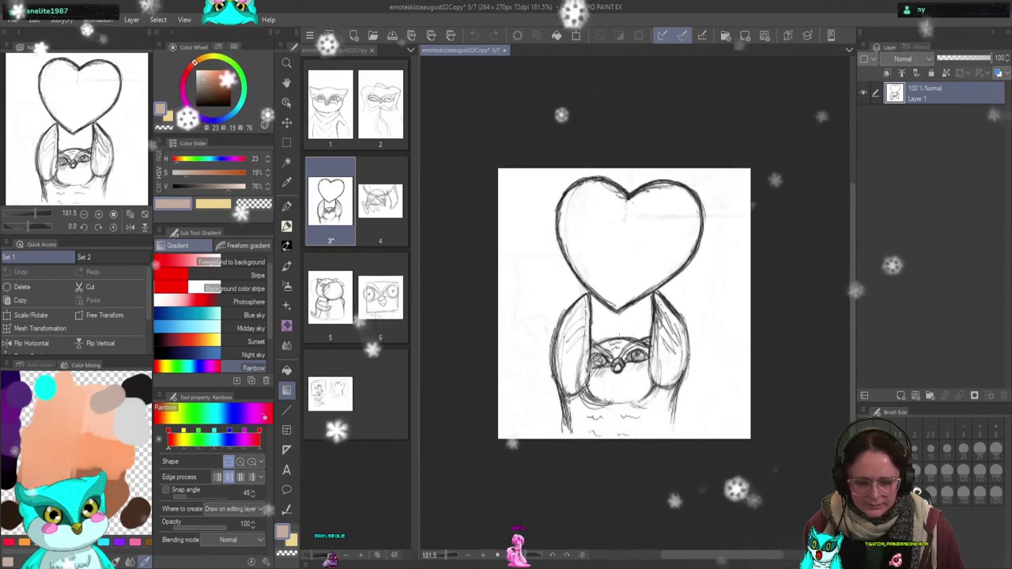
pyautogui.scroll(1, 761, 350)
pyautogui.scroll(1, 760, 351)
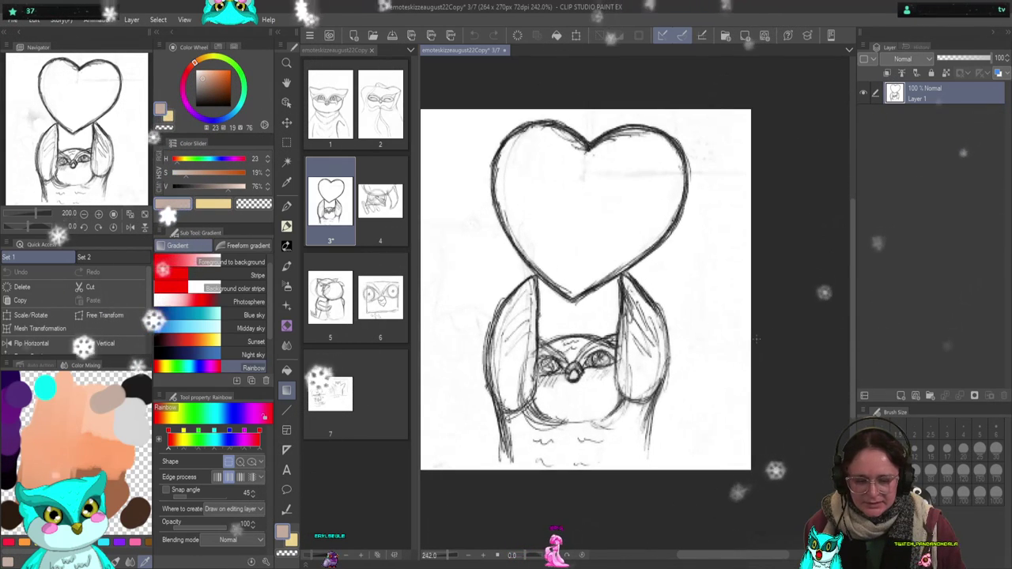
pyautogui.scroll(-1, 739, 352)
pyautogui.scroll(1, 610, 329)
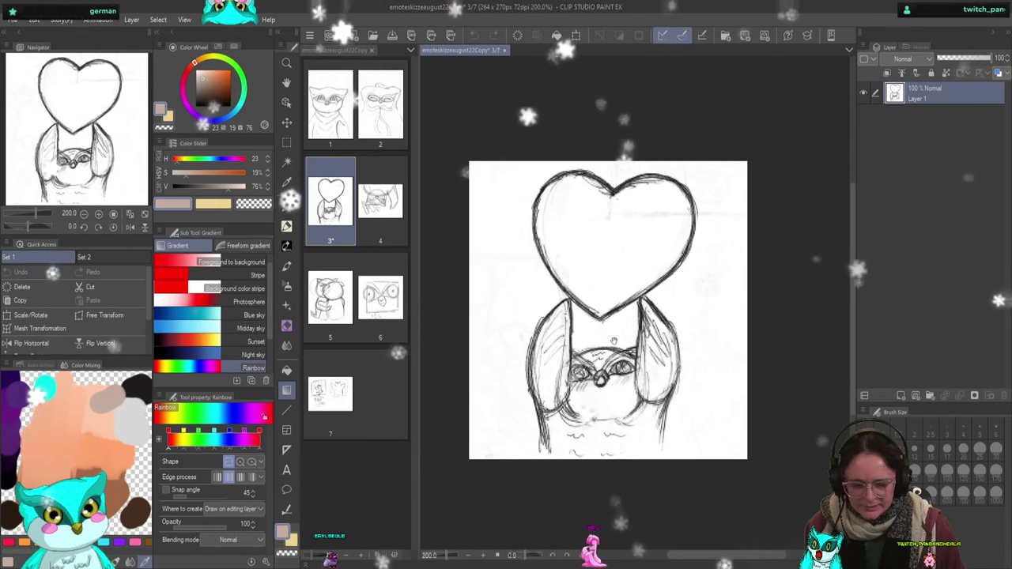
pyautogui.moveTo(610, 329); pyautogui.dragTo(642, 329)
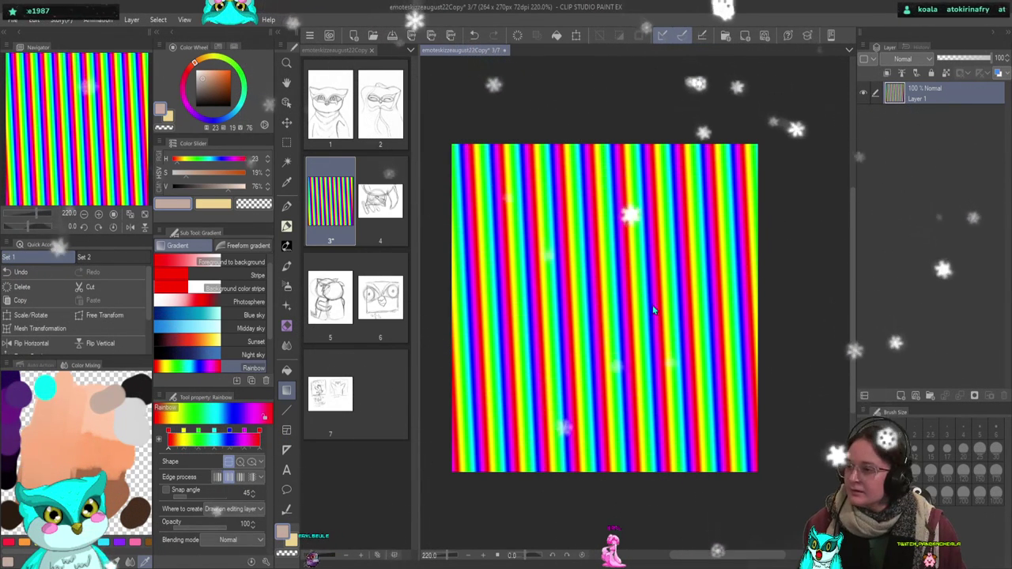
pyautogui.hotkey('ctrl', 'z')
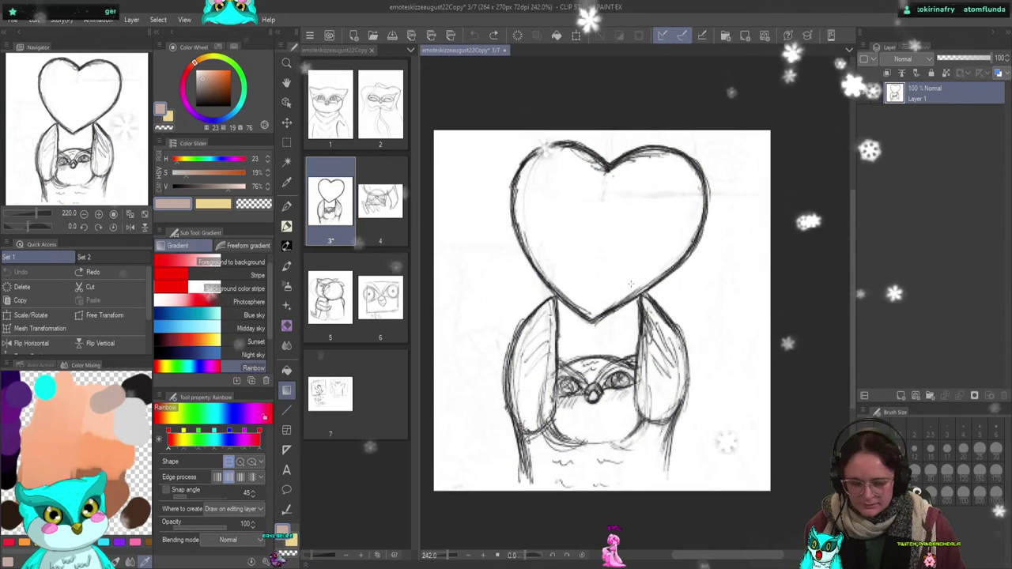
# - Trace the heart's right half on Layer 2 with the G-pen at size 10 in bright cyan (H 182, S 100, V 100)
pyautogui.scroll(1, 633, 278)
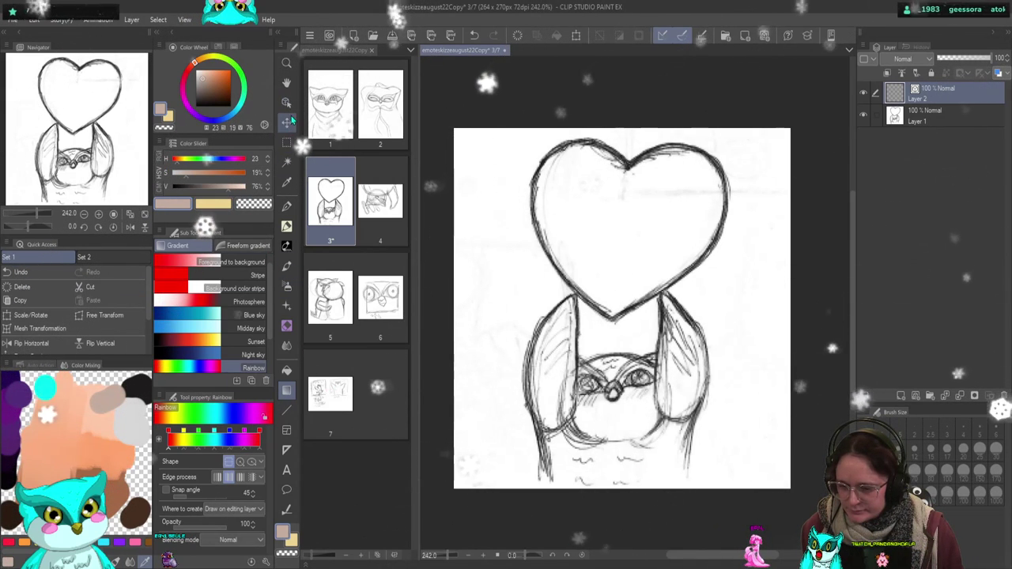
pyautogui.click(286, 206)
pyautogui.click(213, 278)
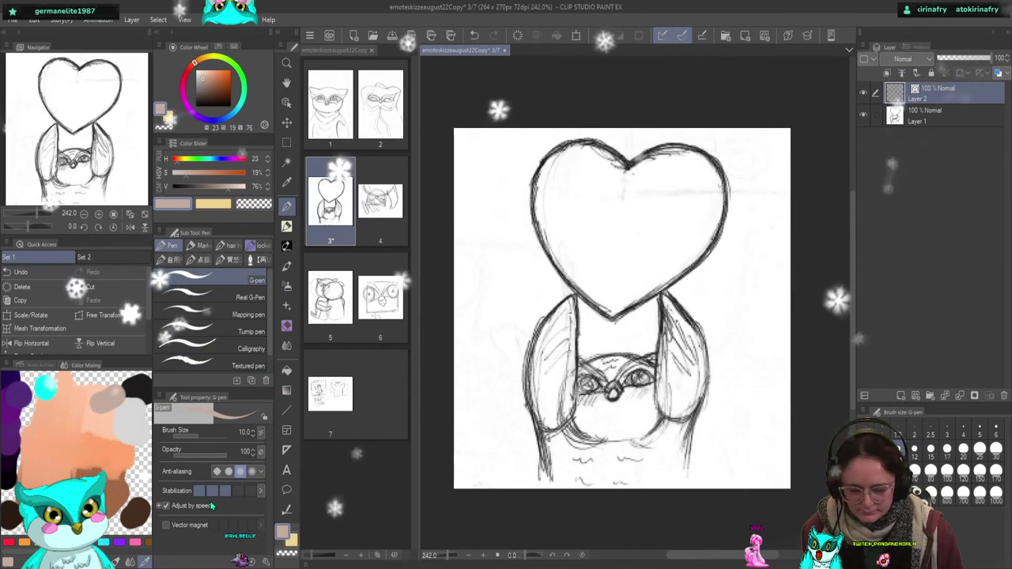
pyautogui.moveTo(223, 190); pyautogui.dragTo(156, 194)
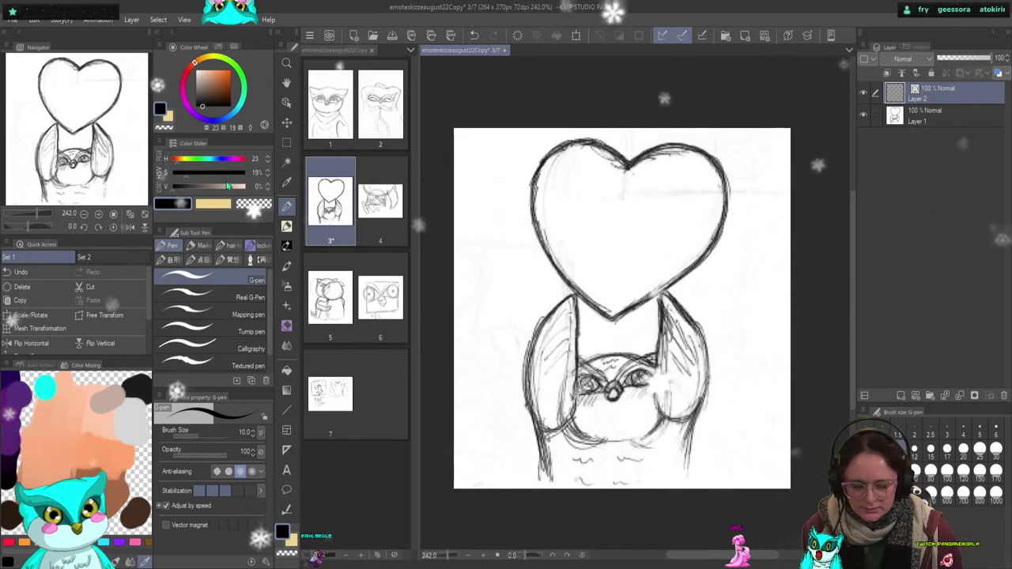
pyautogui.click(230, 70)
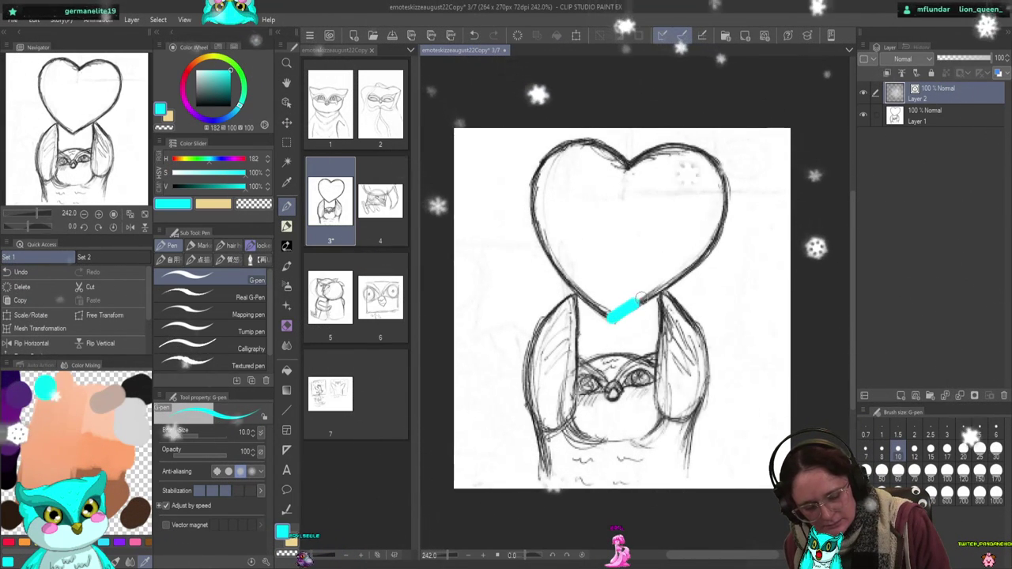
pyautogui.moveTo(641, 298)
pyautogui.mouseDown()
pyautogui.moveTo(709, 252)
pyautogui.moveTo(729, 215)
pyautogui.moveTo(727, 178)
pyautogui.moveTo(703, 147)
pyautogui.moveTo(678, 141)
pyautogui.mouseUp()
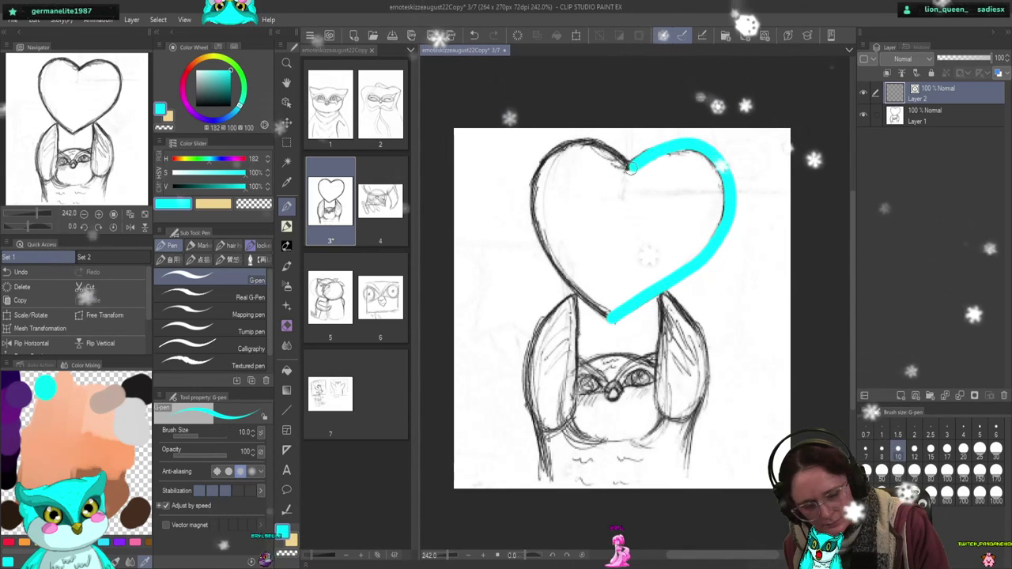
# - Trace the heart's left half on Layer 2 and thin the whole outline with Adjust line width set to Narrow
pyautogui.moveTo(535, 241); pyautogui.dragTo(615, 318)
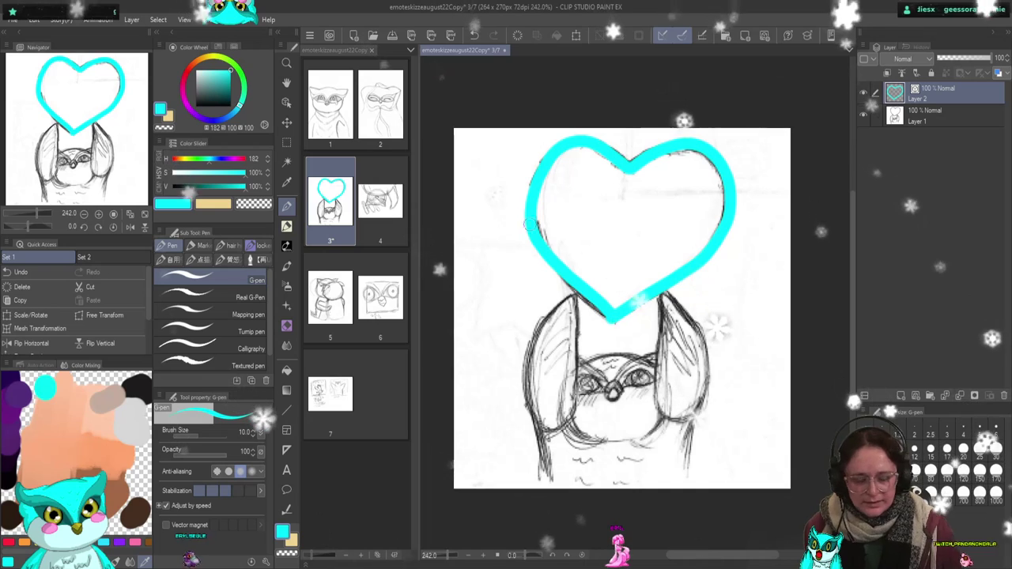
pyautogui.click(286, 507)
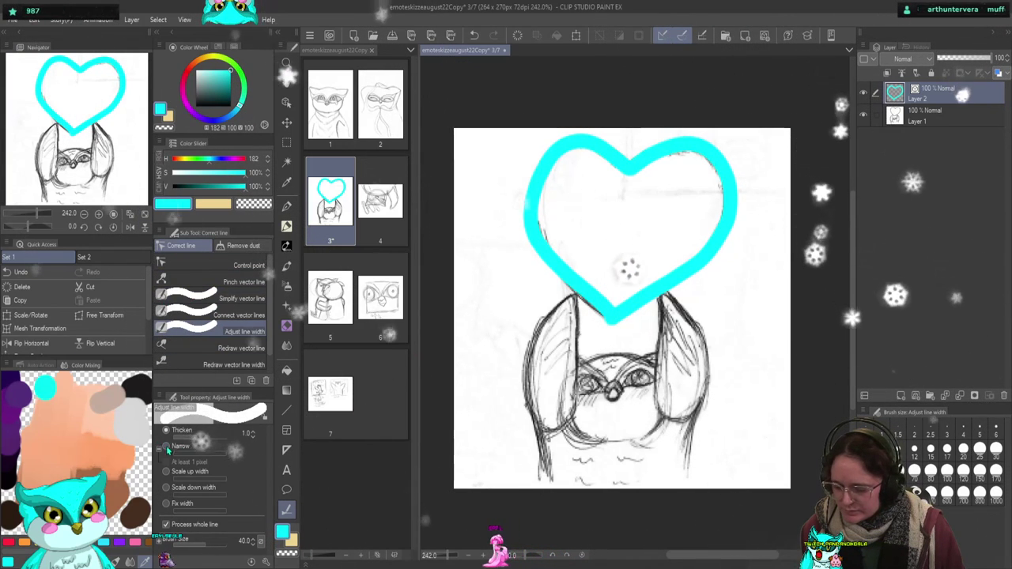
pyautogui.click(167, 447)
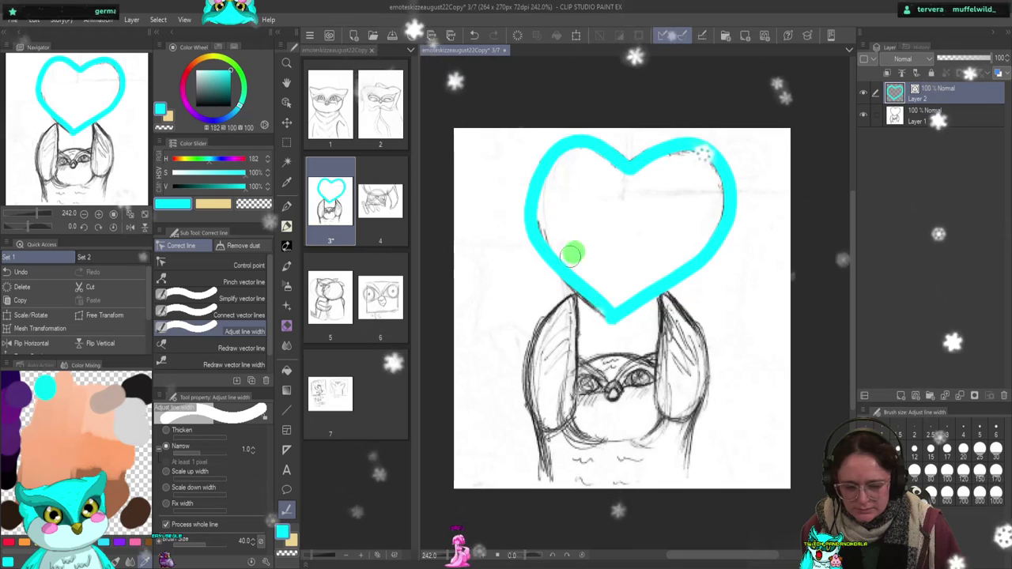
pyautogui.moveTo(571, 254)
pyautogui.mouseDown()
pyautogui.moveTo(580, 288)
pyautogui.moveTo(616, 293)
pyautogui.mouseUp()
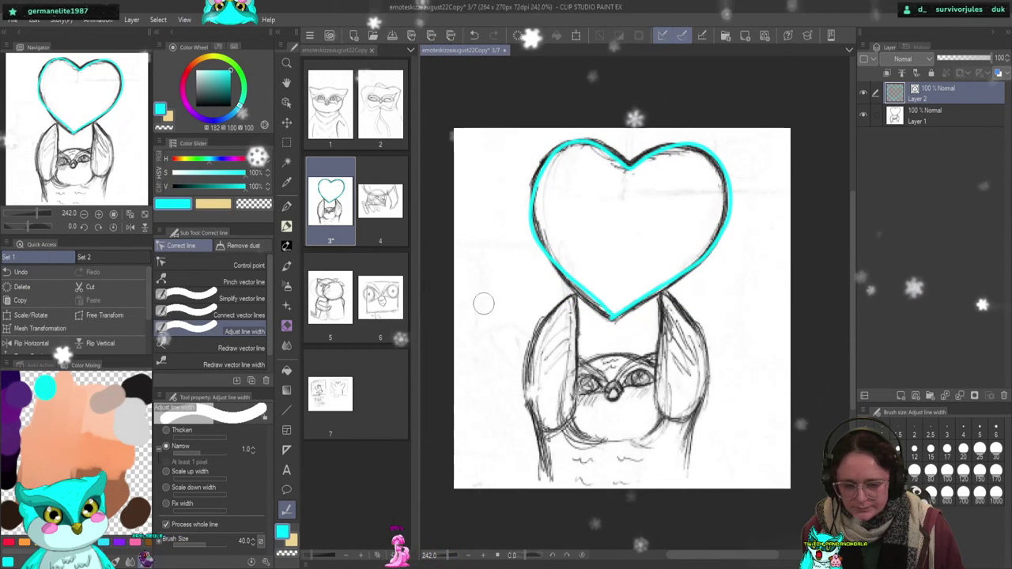
# - Pull the heart outline closer to the sketch with Pinch vector line, reducing its effect range to 33
pyautogui.click(234, 283)
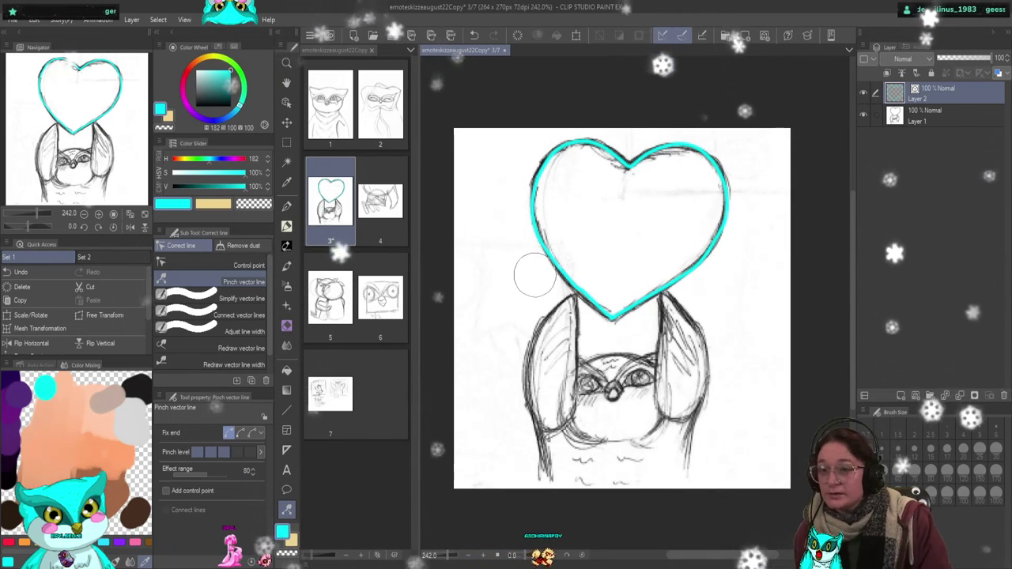
pyautogui.click(202, 476)
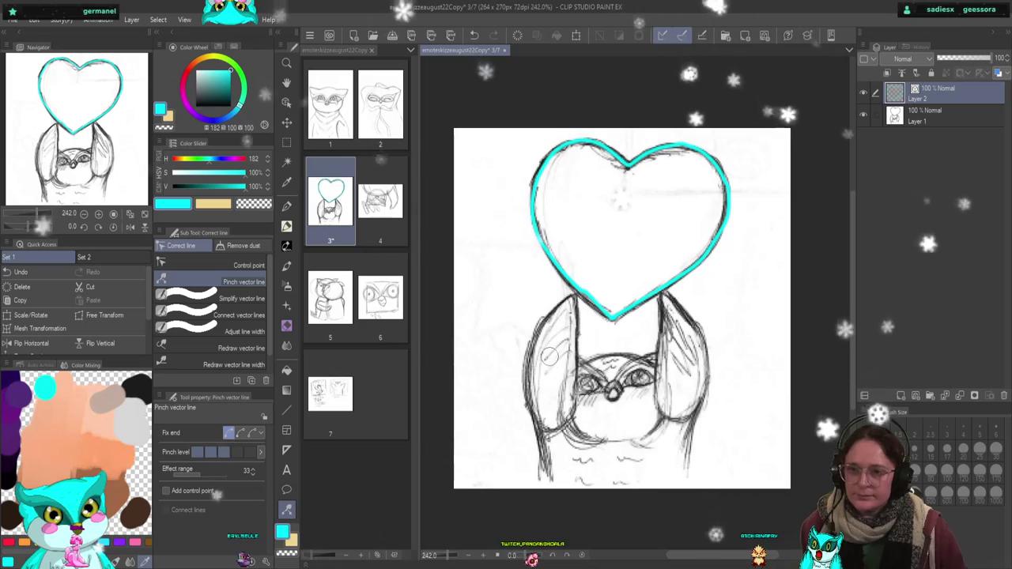
pyautogui.scroll(4, 543, 174)
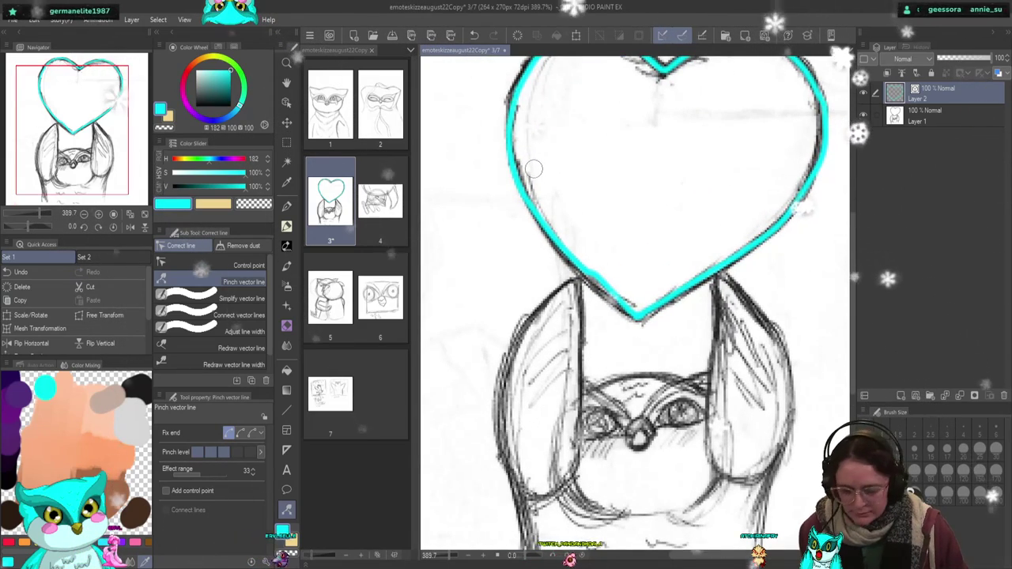
pyautogui.moveTo(543, 174); pyautogui.dragTo(523, 273)
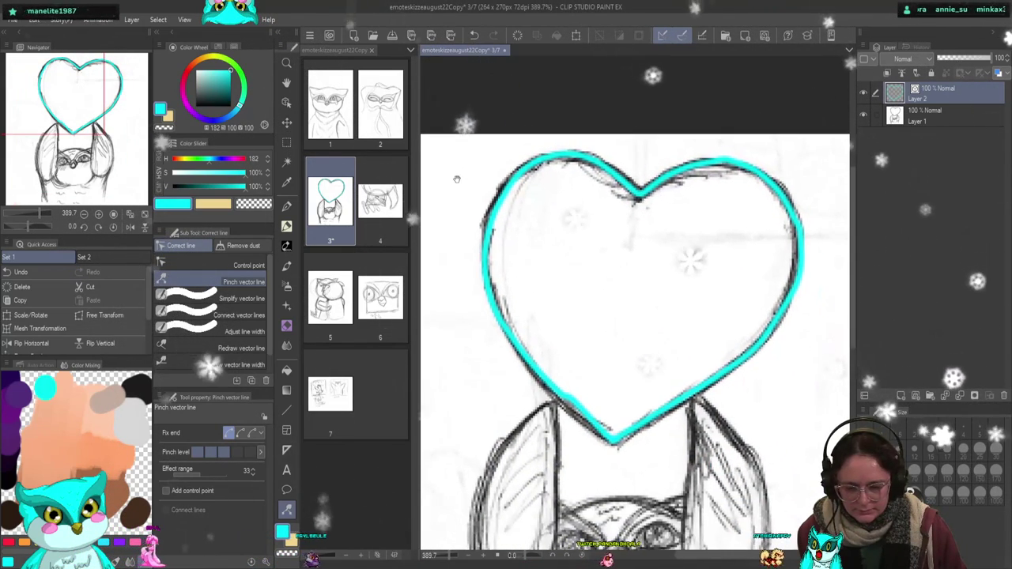
# - Simplify the vector line all around the heart outline with Simplify vector line at brush size 50
pyautogui.click(245, 264)
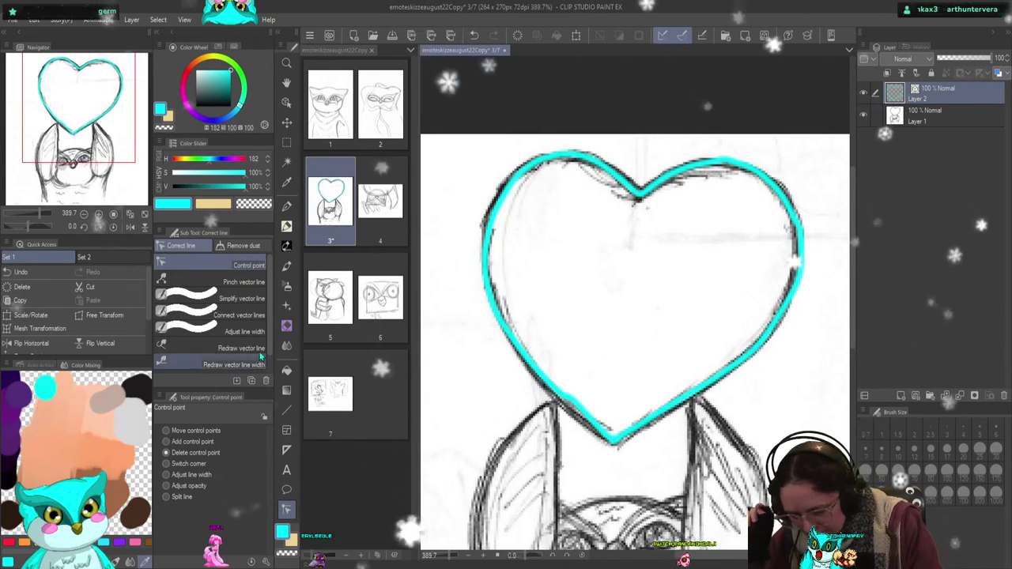
pyautogui.click(237, 298)
pyautogui.moveTo(527, 166)
pyautogui.mouseDown()
pyautogui.moveTo(492, 271)
pyautogui.moveTo(577, 391)
pyautogui.mouseUp()
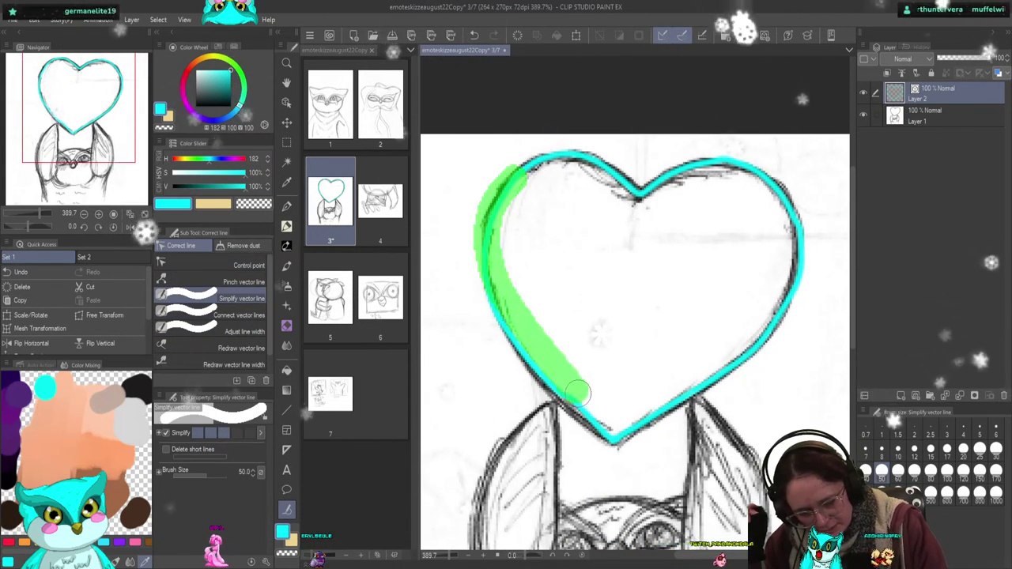
pyautogui.moveTo(510, 331); pyautogui.dragTo(513, 335)
pyautogui.moveTo(611, 438)
pyautogui.mouseDown()
pyautogui.moveTo(744, 340)
pyautogui.moveTo(782, 187)
pyautogui.moveTo(631, 175)
pyautogui.mouseUp()
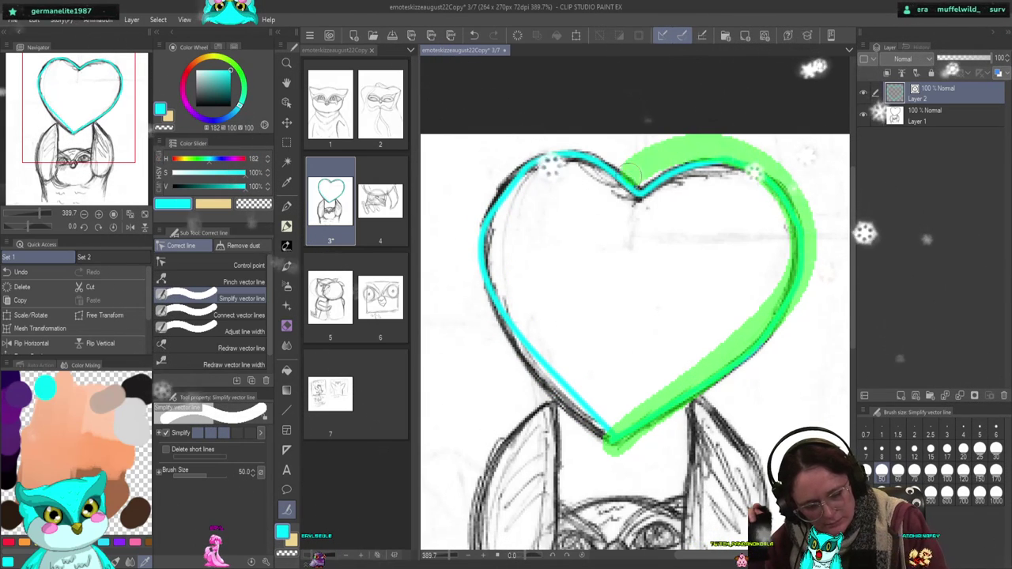
pyautogui.moveTo(557, 155); pyautogui.dragTo(486, 207)
pyautogui.moveTo(633, 186)
pyautogui.mouseDown()
pyautogui.moveTo(712, 170)
pyautogui.moveTo(794, 253)
pyautogui.moveTo(788, 321)
pyautogui.moveTo(510, 316)
pyautogui.moveTo(482, 202)
pyautogui.mouseUp()
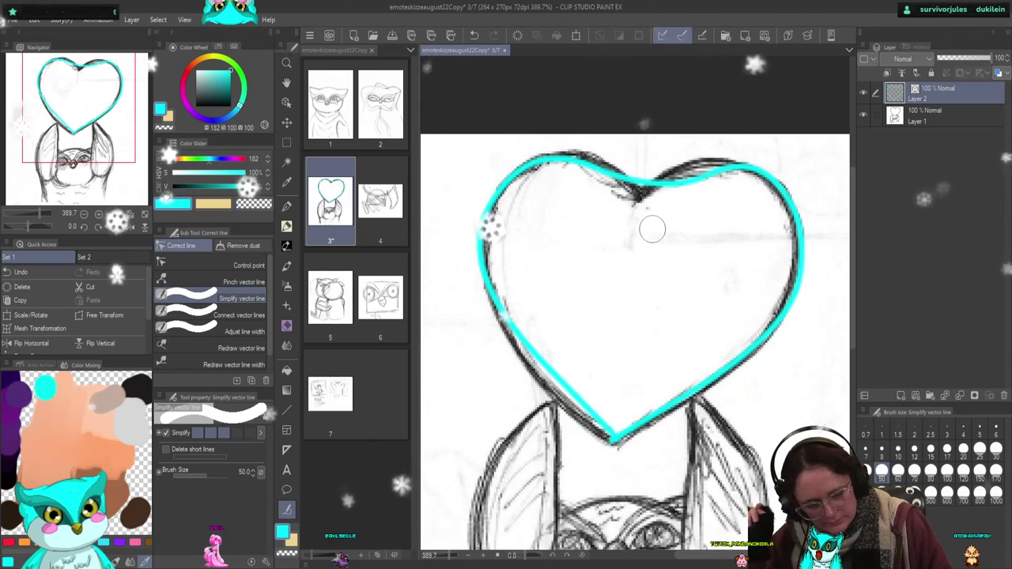
# - Try deleting the control point at the heart's upper notch, and undo the deletion
pyautogui.press('y')
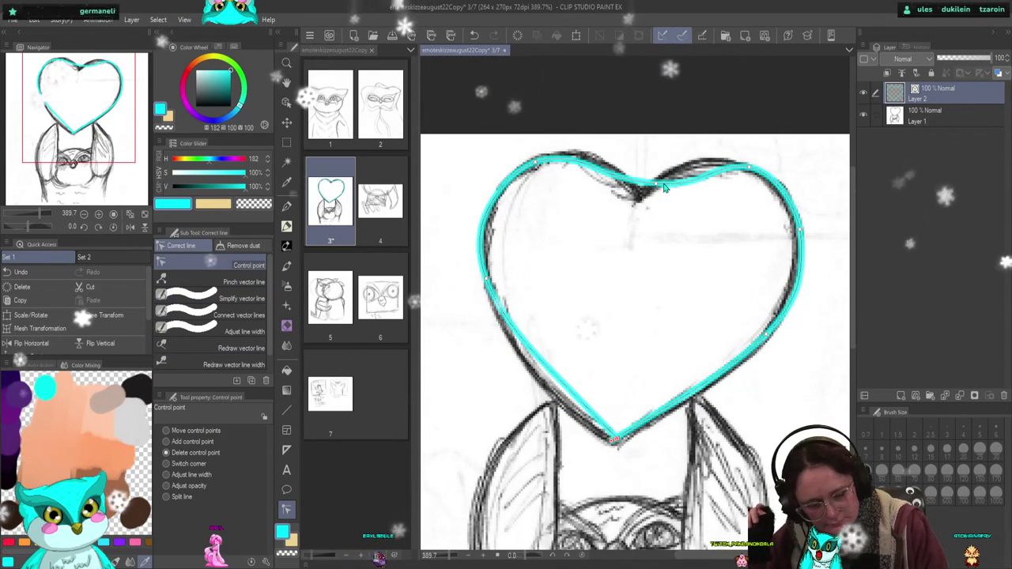
pyautogui.click(656, 187)
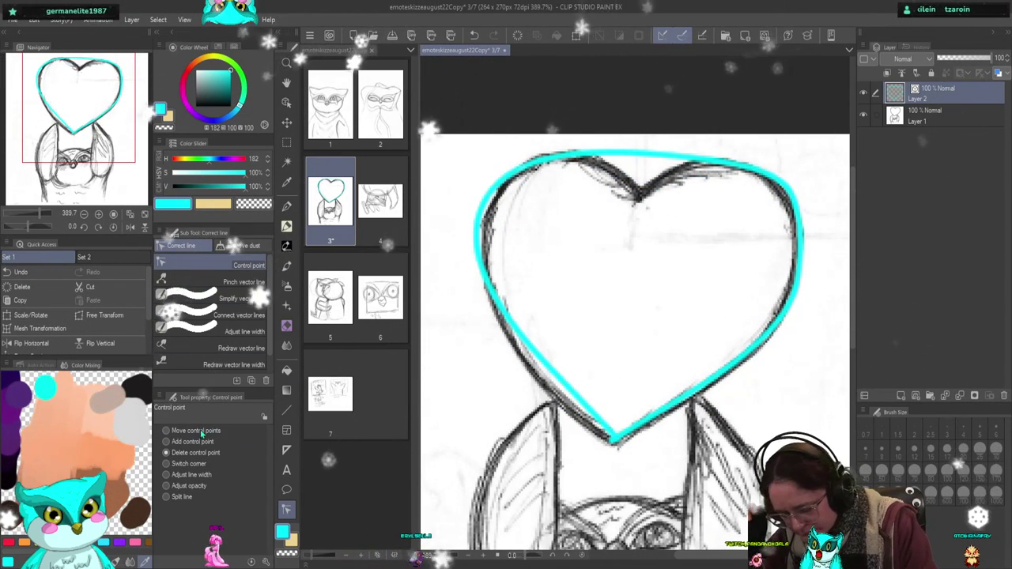
pyautogui.hotkey('ctrl', 'z')
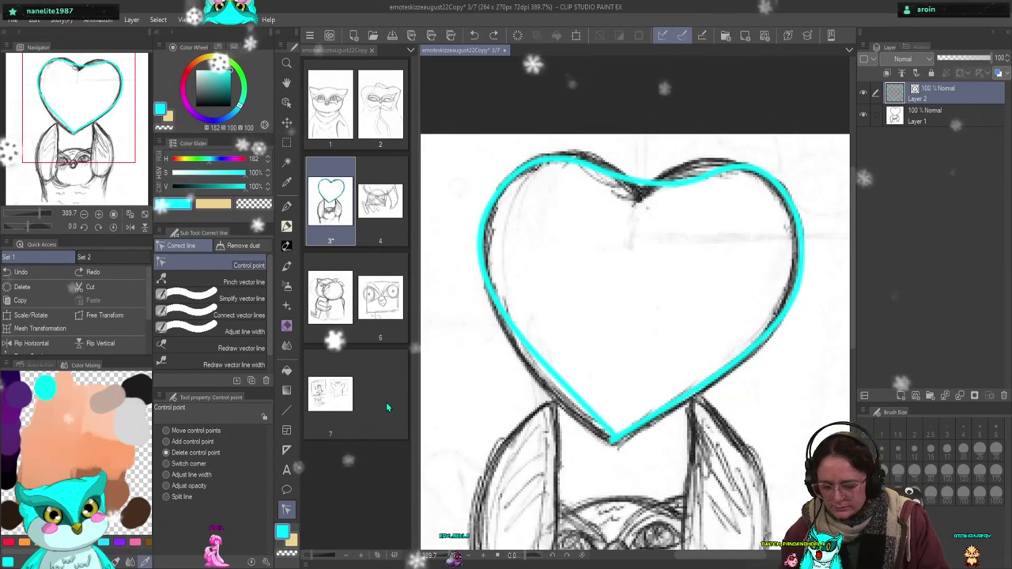
# - Move the control points at the heart's notch and along its right half onto the sketched outline
pyautogui.click(205, 432)
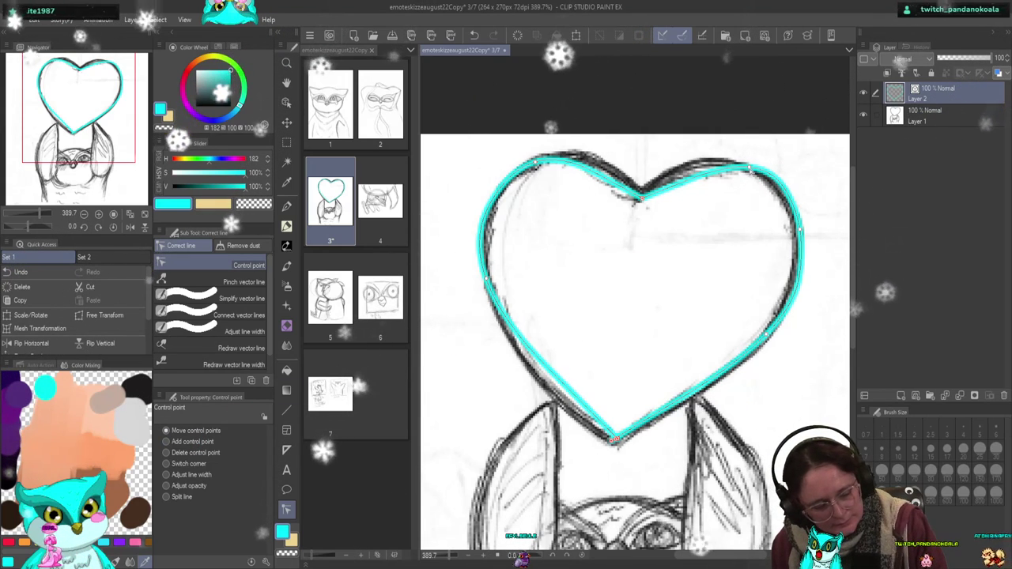
pyautogui.moveTo(748, 167); pyautogui.dragTo(725, 162)
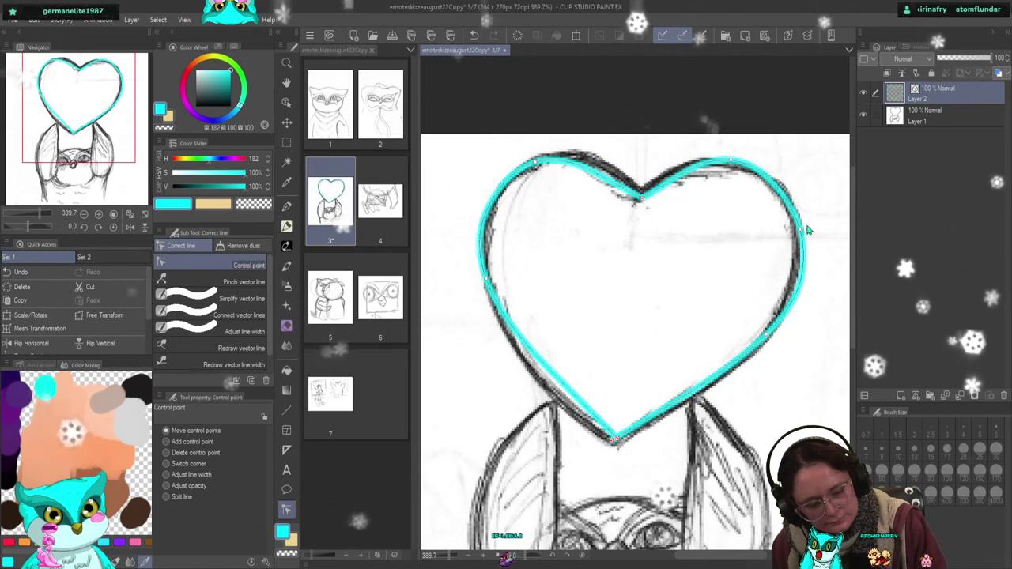
pyautogui.moveTo(807, 226); pyautogui.dragTo(798, 229)
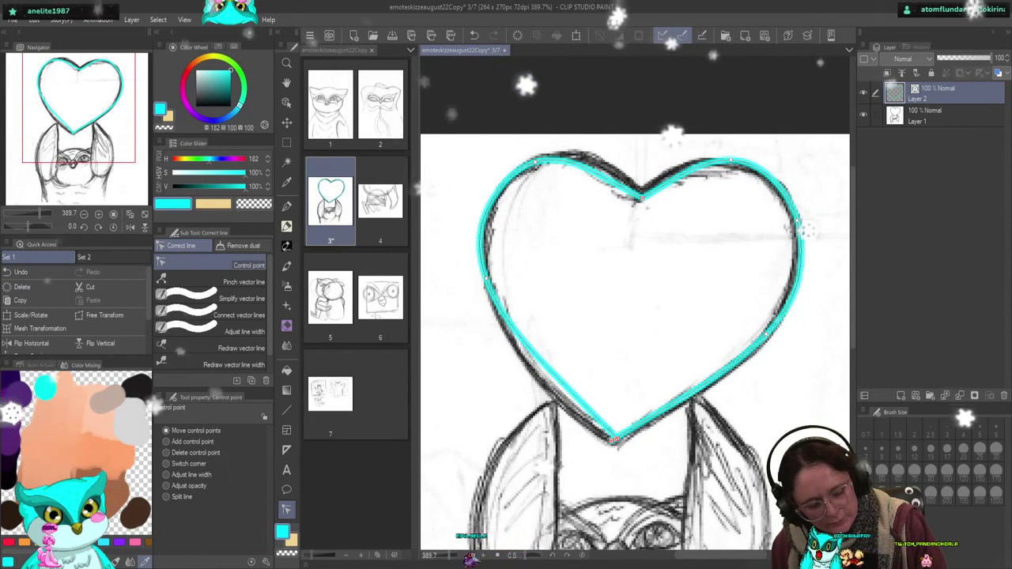
pyautogui.moveTo(770, 333); pyautogui.dragTo(767, 337)
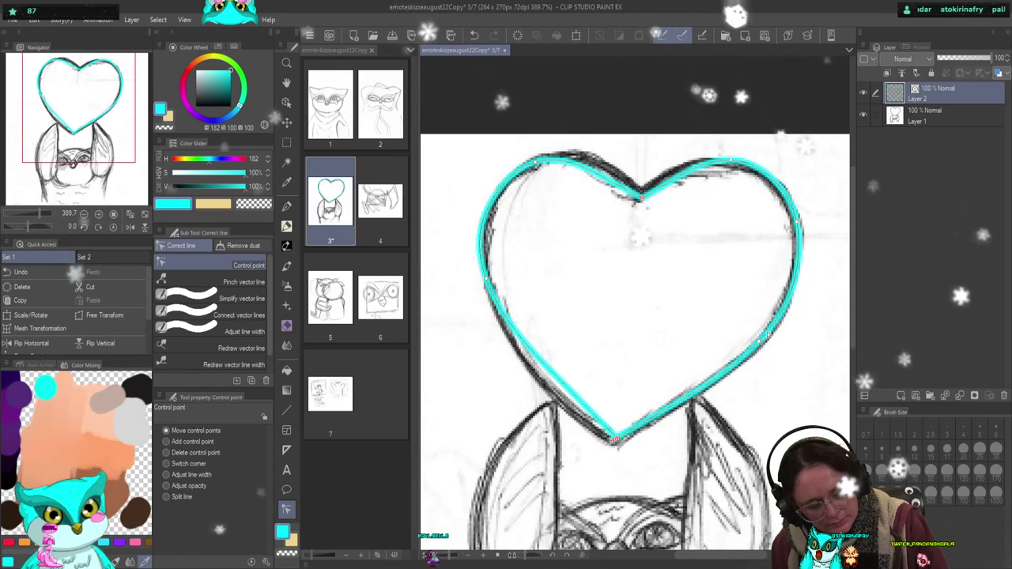
# - Remove the surplus control point at the heart's lower tip, and move the tip and left-side points onto the sketch
pyautogui.moveTo(613, 439); pyautogui.dragTo(609, 445)
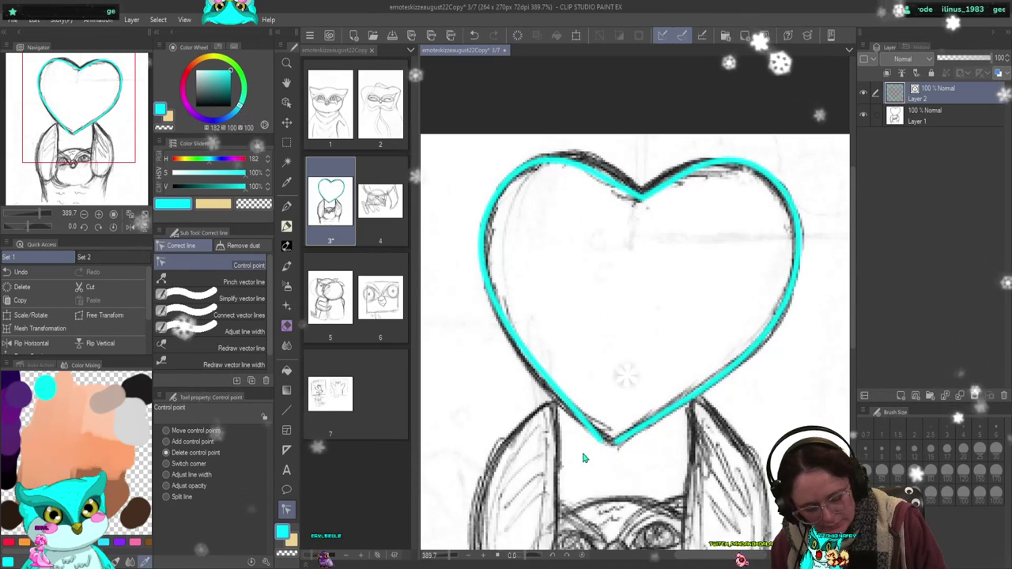
pyautogui.click(215, 429)
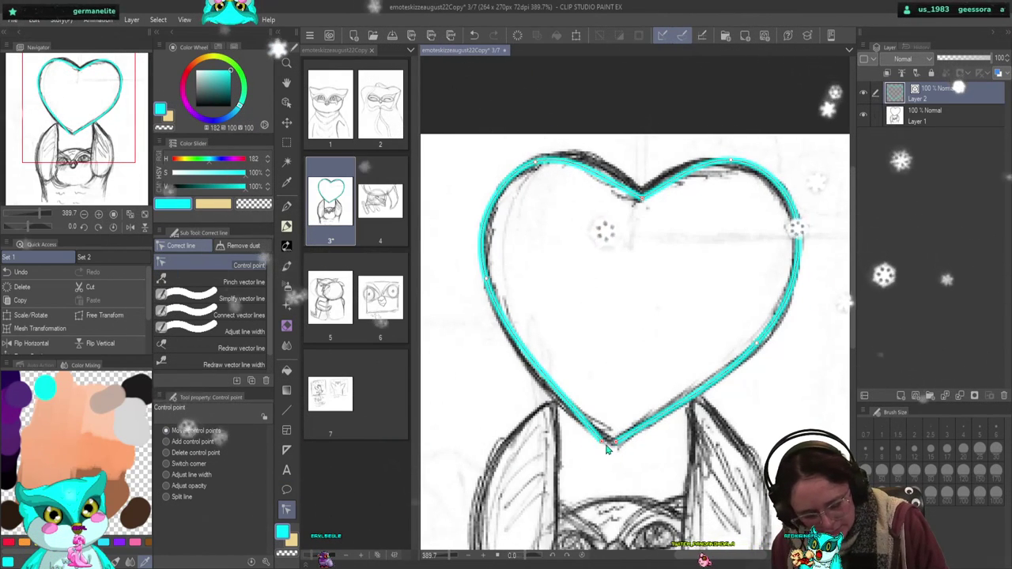
pyautogui.moveTo(607, 444); pyautogui.dragTo(589, 410)
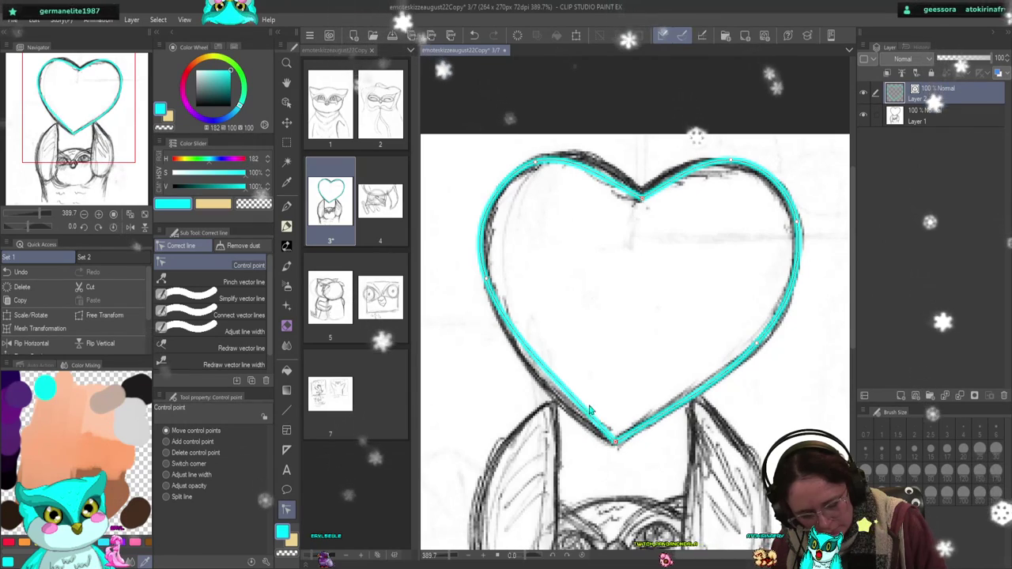
pyautogui.moveTo(495, 320)
pyautogui.mouseDown()
pyautogui.moveTo(505, 322)
pyautogui.moveTo(484, 253)
pyautogui.mouseUp()
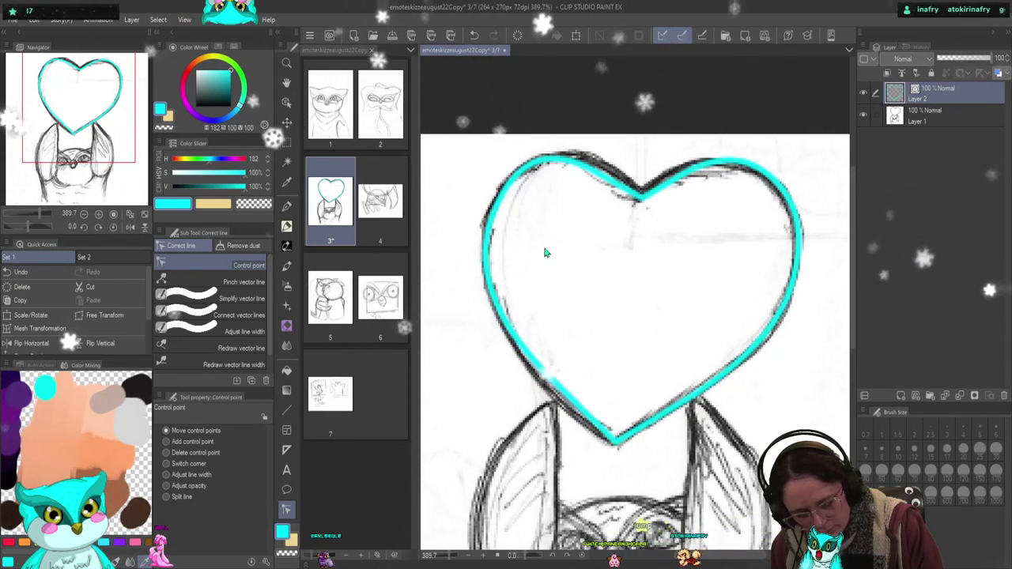
# - Add control points on the heart's left lobe and beside the notch, and adjust them so the curves match the sketch
pyautogui.moveTo(582, 173); pyautogui.dragTo(560, 155)
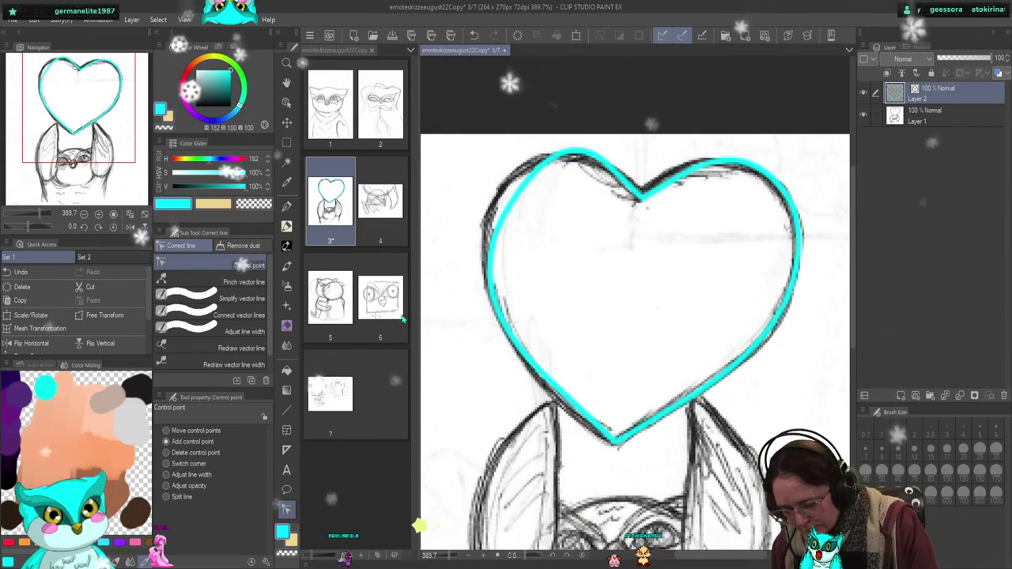
pyautogui.moveTo(506, 348); pyautogui.dragTo(493, 304)
pyautogui.moveTo(489, 253); pyautogui.dragTo(496, 202)
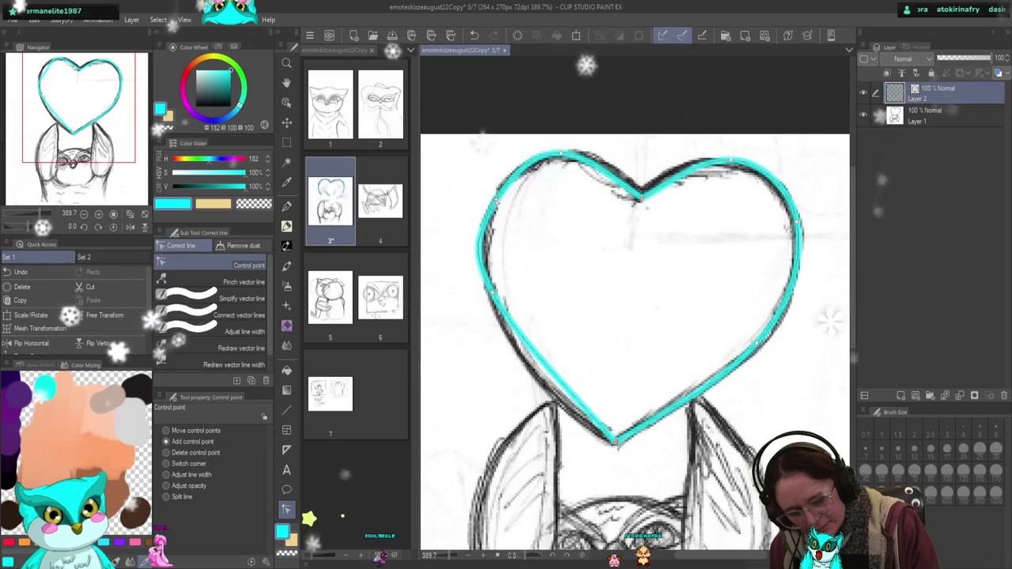
pyautogui.moveTo(495, 315); pyautogui.dragTo(503, 324)
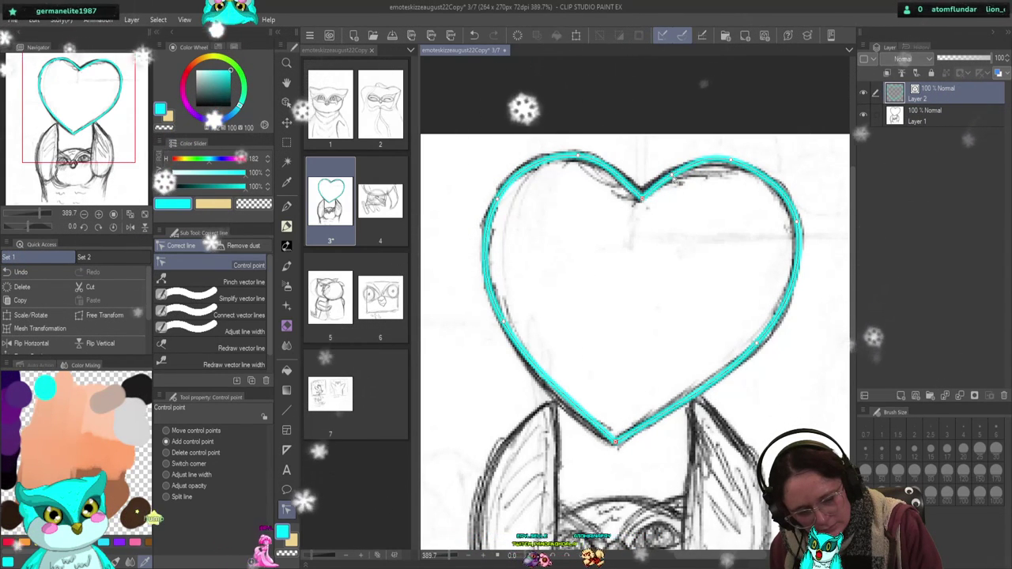
pyautogui.moveTo(731, 160); pyautogui.dragTo(744, 167)
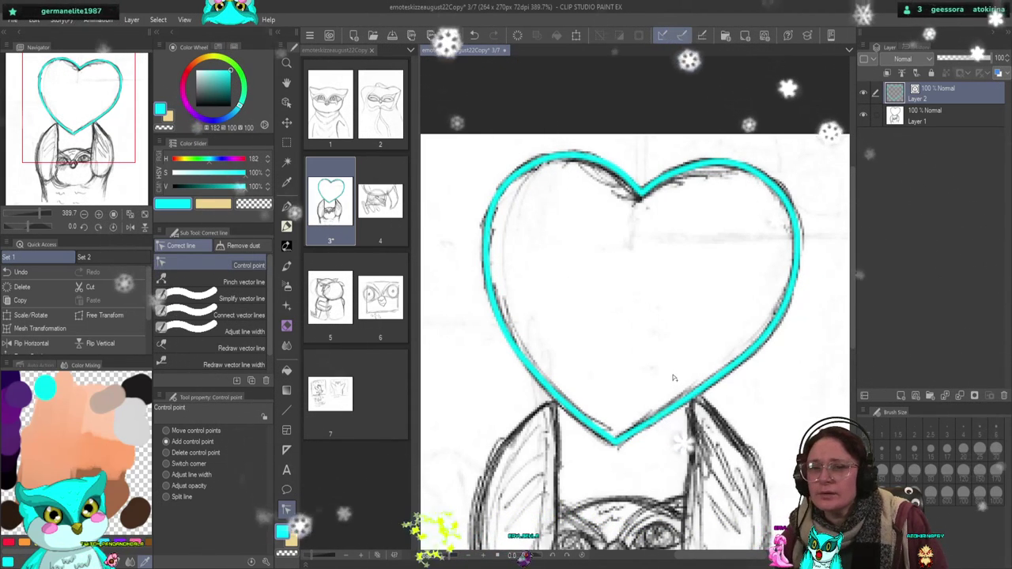
pyautogui.click(264, 315)
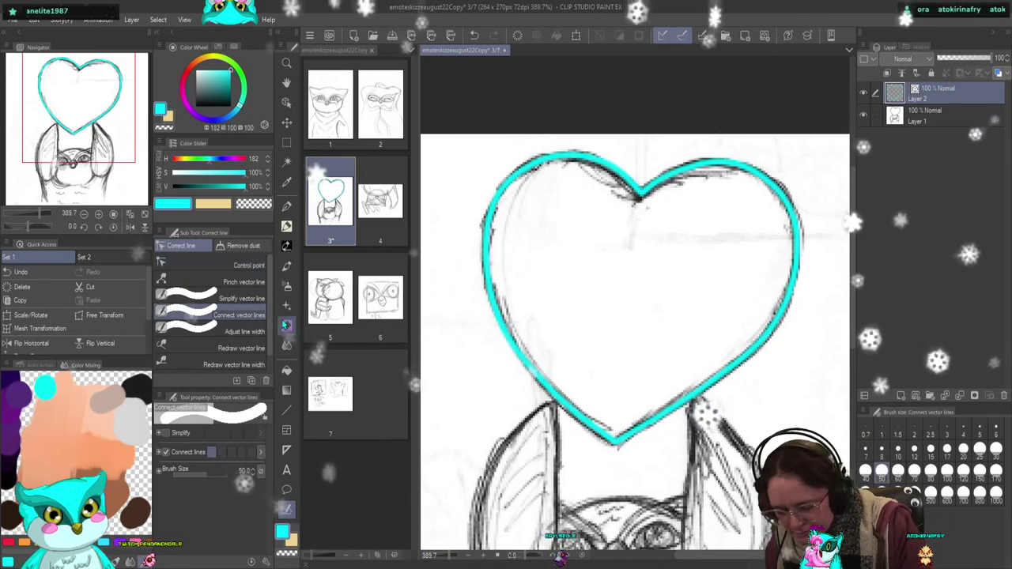
pyautogui.click(226, 265)
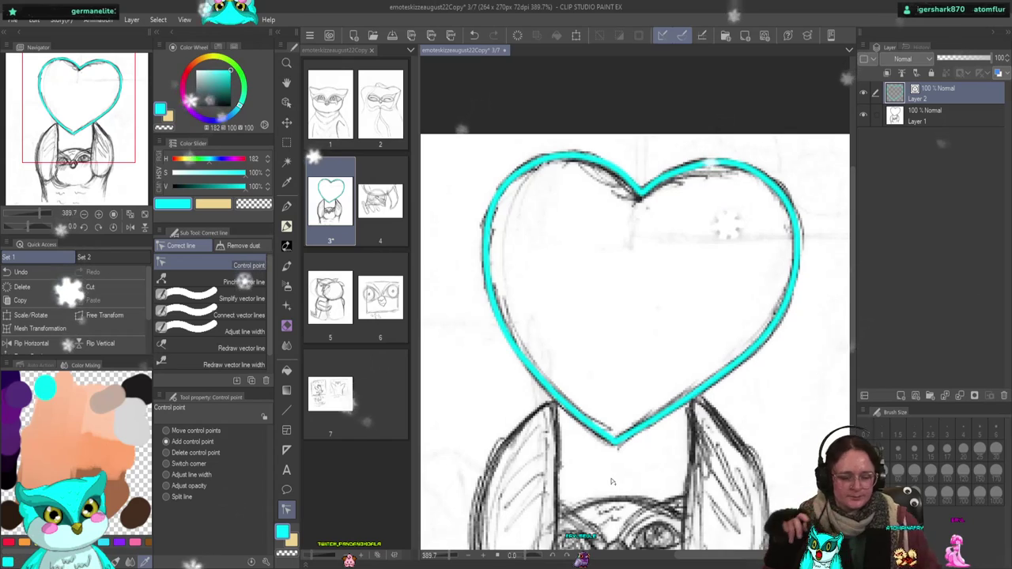
# - Add a new vector layer above Layer 2, lock Layer 2 with the heart, and make the new layer active
pyautogui.scroll(-3, 625, 341)
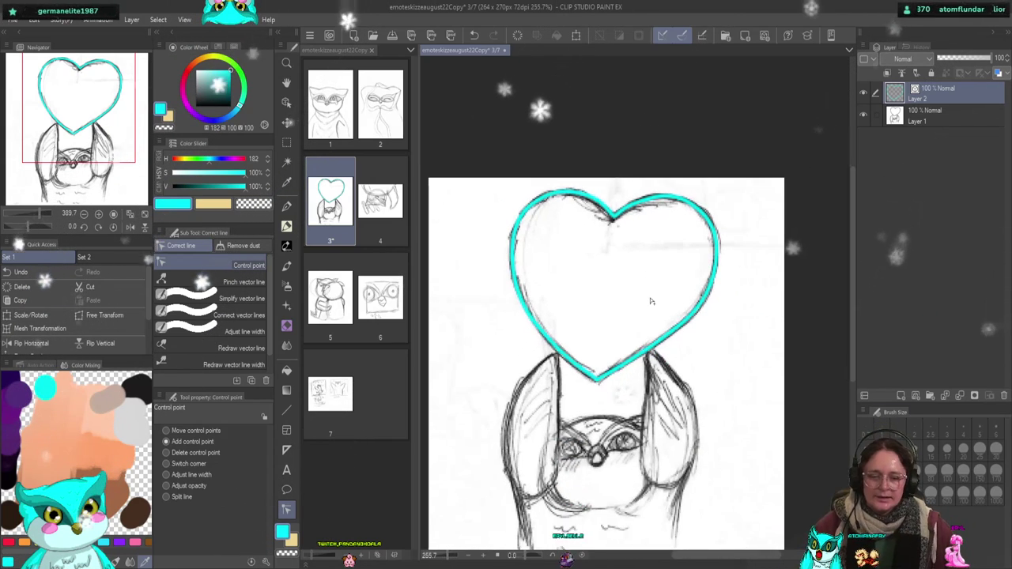
pyautogui.scroll(2, 625, 341)
pyautogui.moveTo(610, 342); pyautogui.dragTo(611, 193)
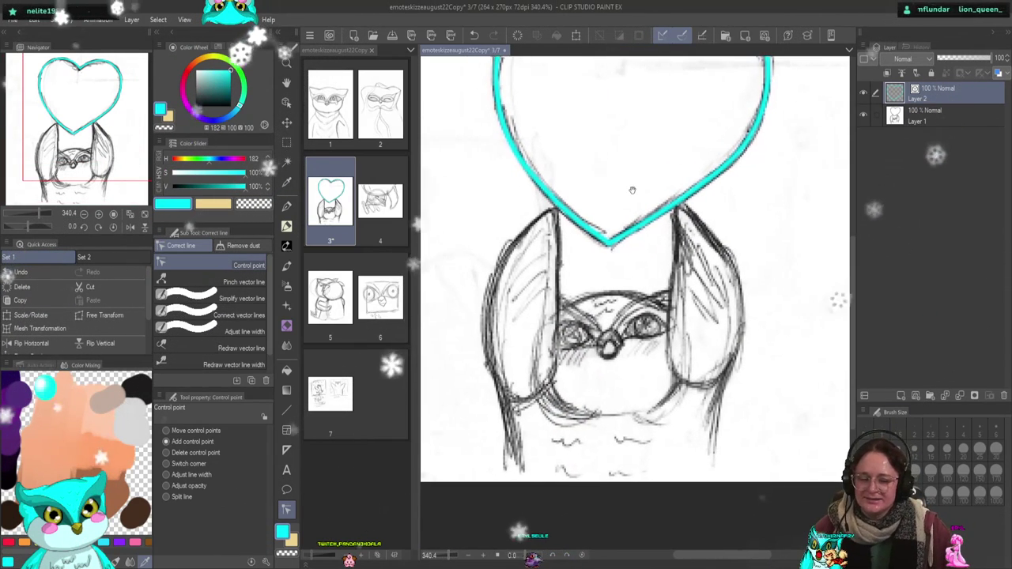
pyautogui.scroll(1, 626, 273)
pyautogui.scroll(2, 627, 274)
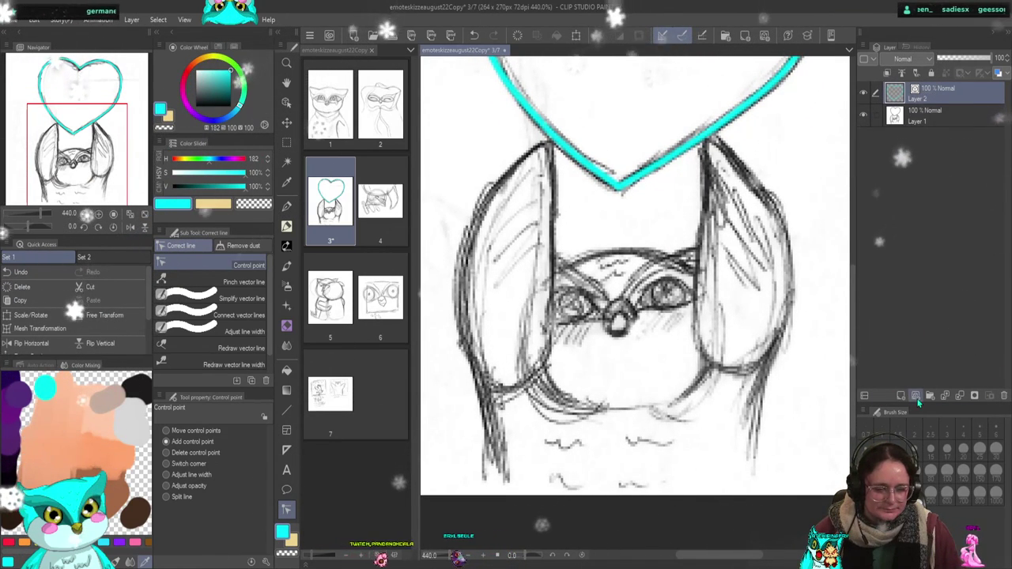
pyautogui.click(914, 396)
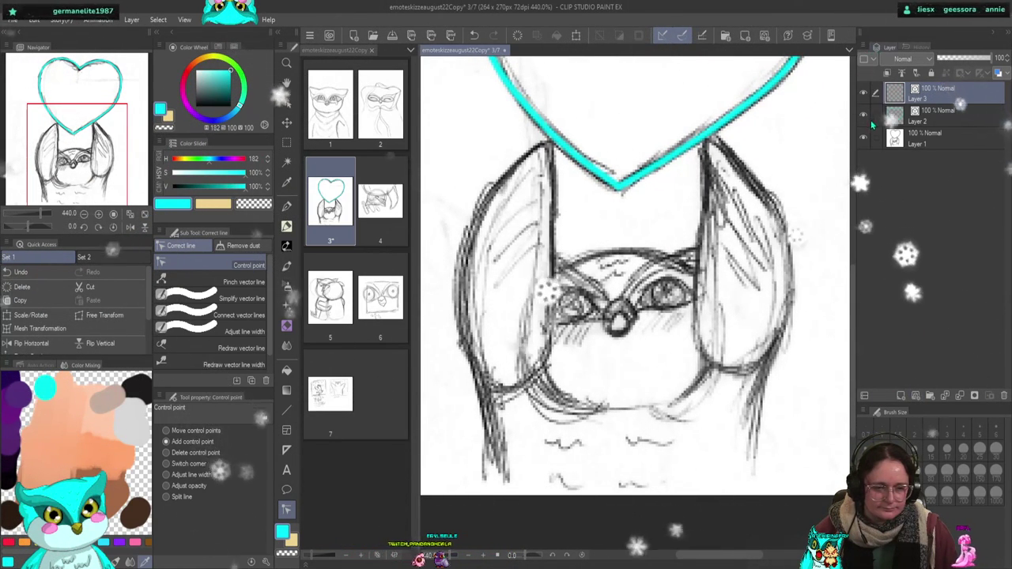
pyautogui.click(943, 119)
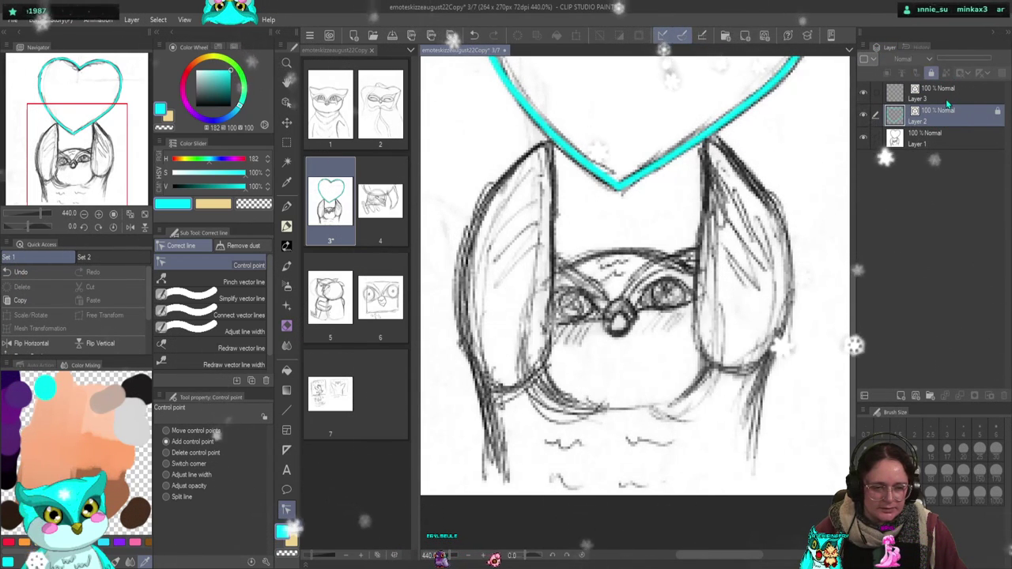
pyautogui.click(917, 93)
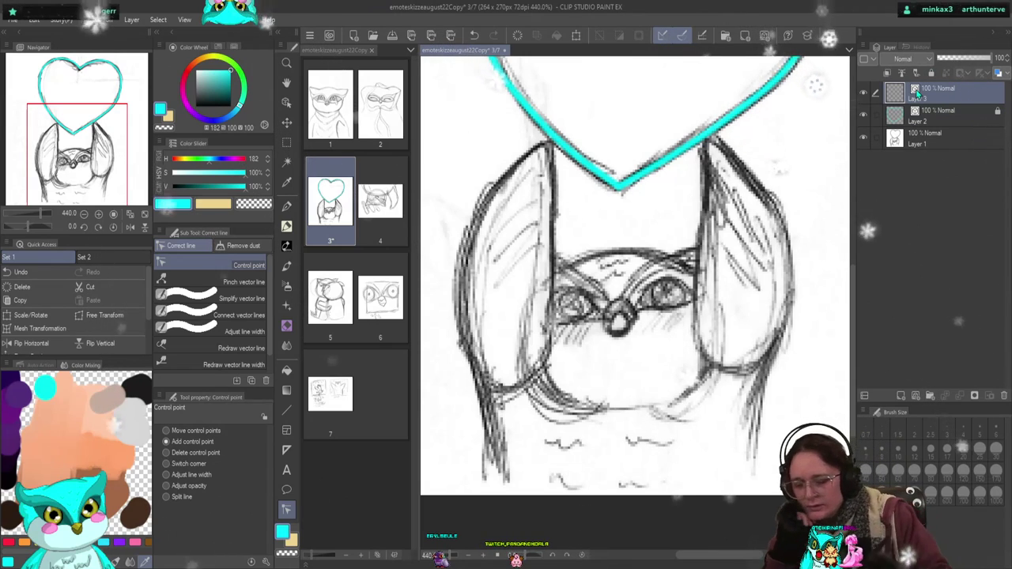
# - Trace the outlines of both raised wings and the body sides in green with the G-pen at brush size 3.1
pyautogui.click(245, 87)
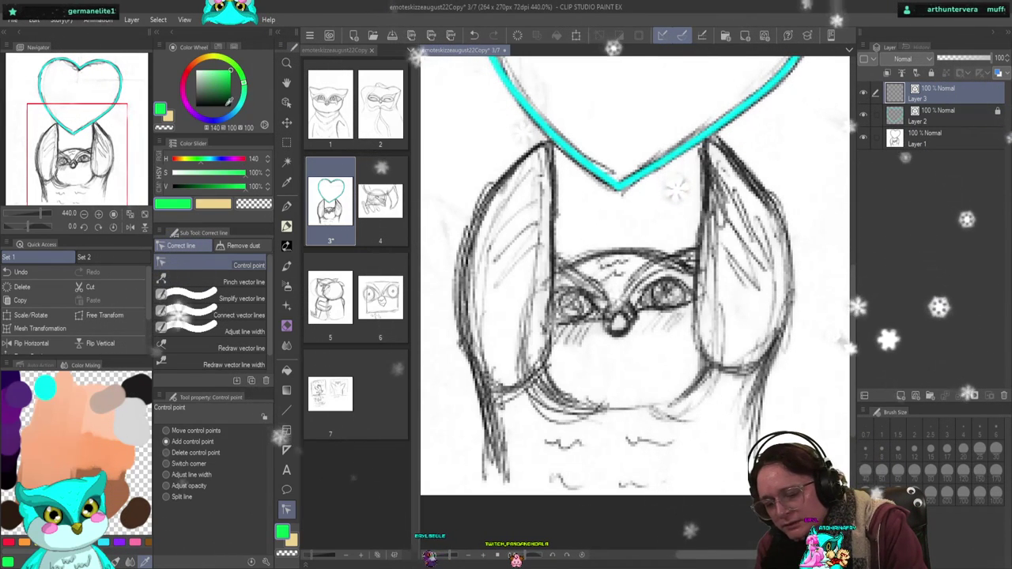
pyautogui.click(286, 207)
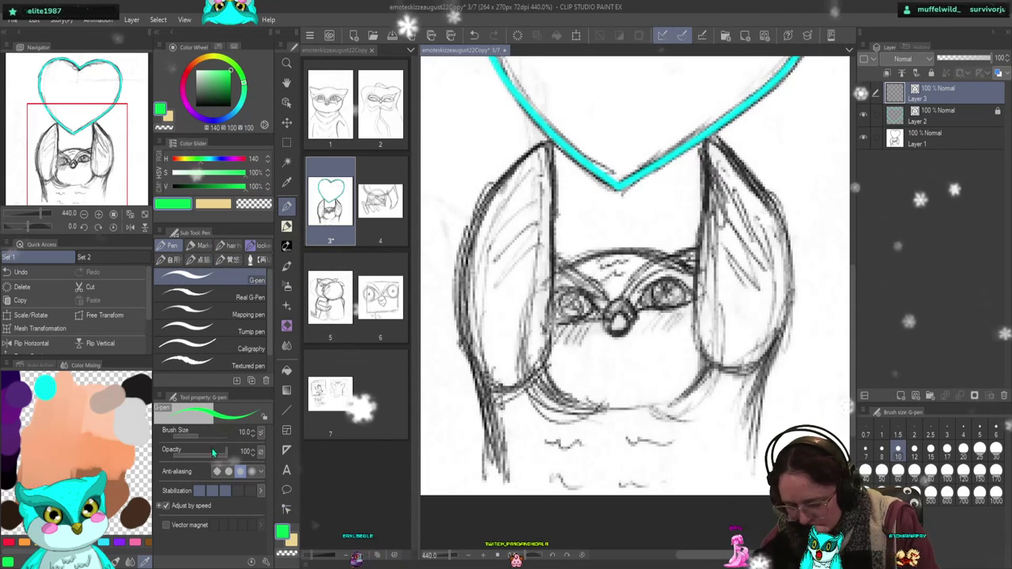
pyautogui.moveTo(189, 436); pyautogui.dragTo(182, 434)
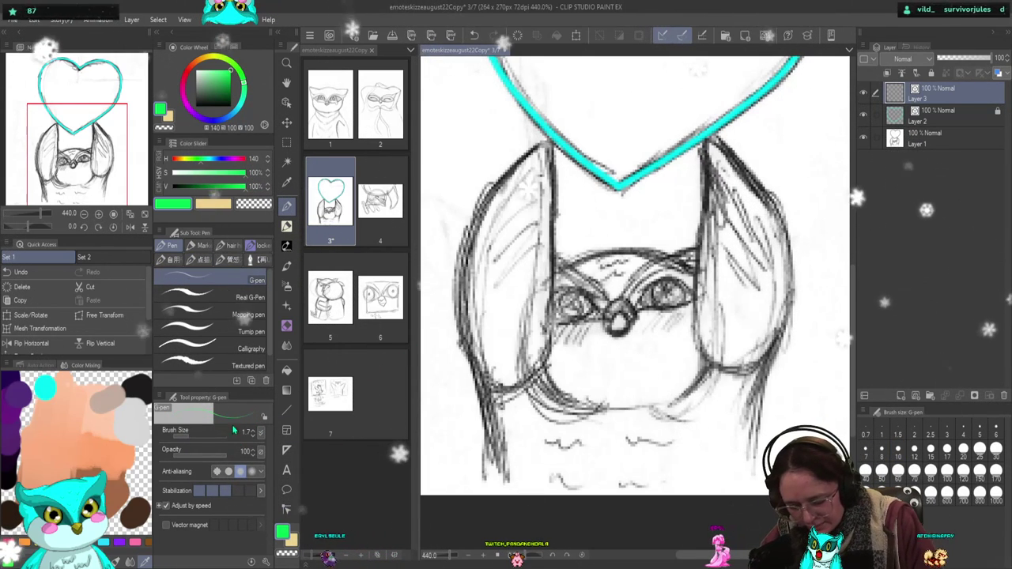
pyautogui.click(192, 435)
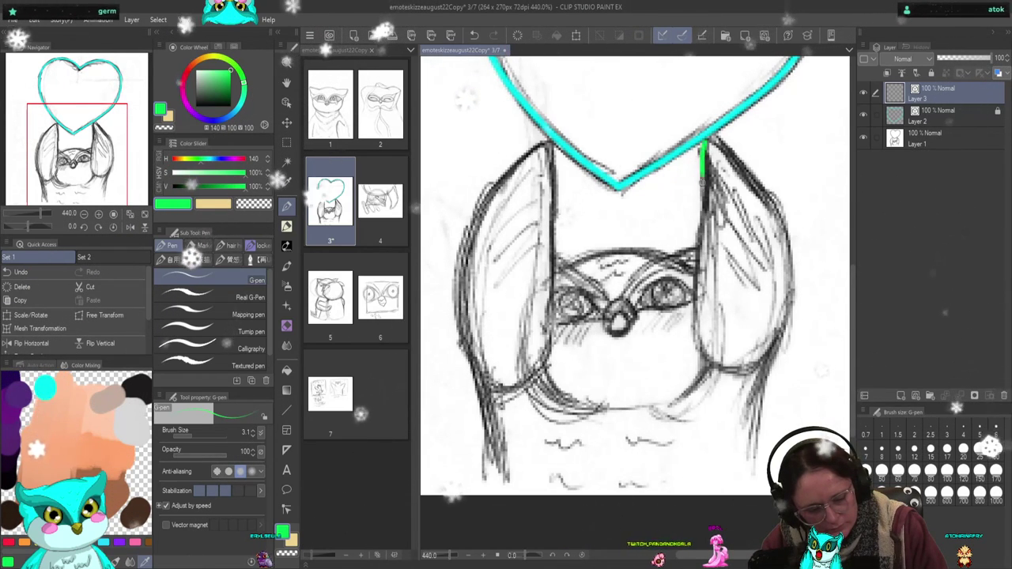
pyautogui.moveTo(703, 179)
pyautogui.mouseDown()
pyautogui.moveTo(693, 332)
pyautogui.moveTo(704, 360)
pyautogui.moveTo(740, 366)
pyautogui.mouseUp()
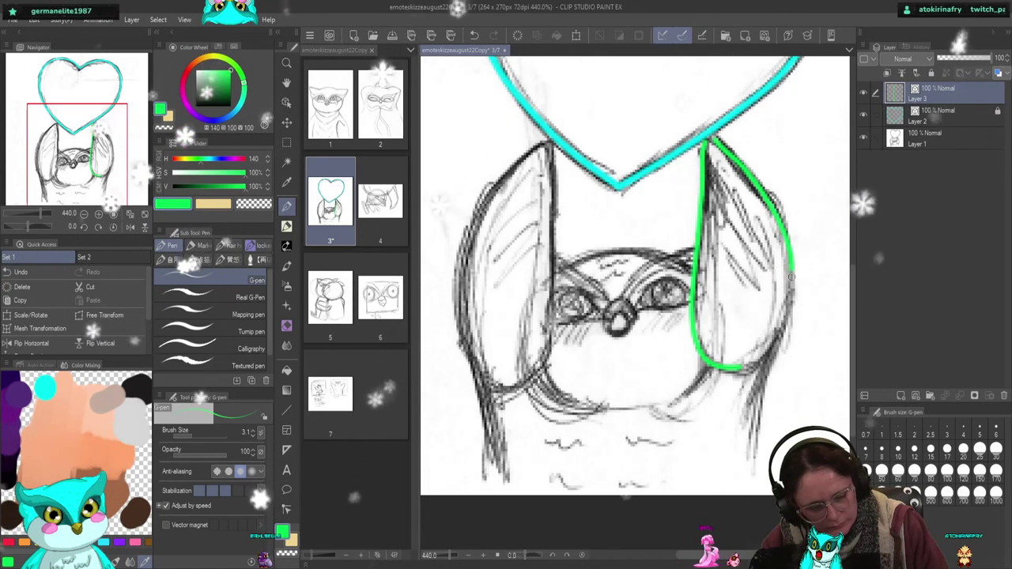
pyautogui.moveTo(707, 142)
pyautogui.mouseDown()
pyautogui.moveTo(787, 261)
pyautogui.moveTo(748, 498)
pyautogui.mouseUp()
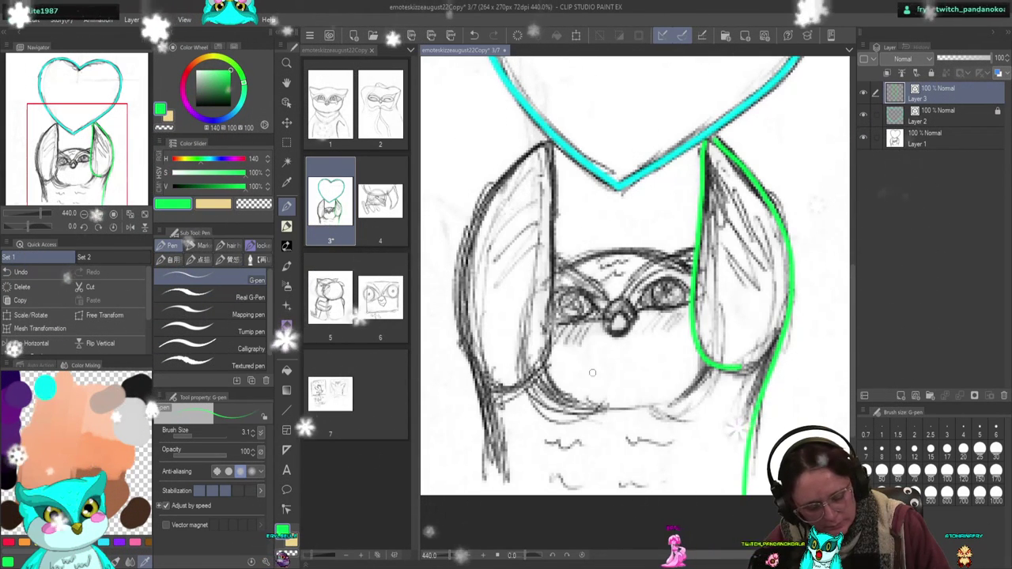
pyautogui.moveTo(546, 145); pyautogui.dragTo(510, 174)
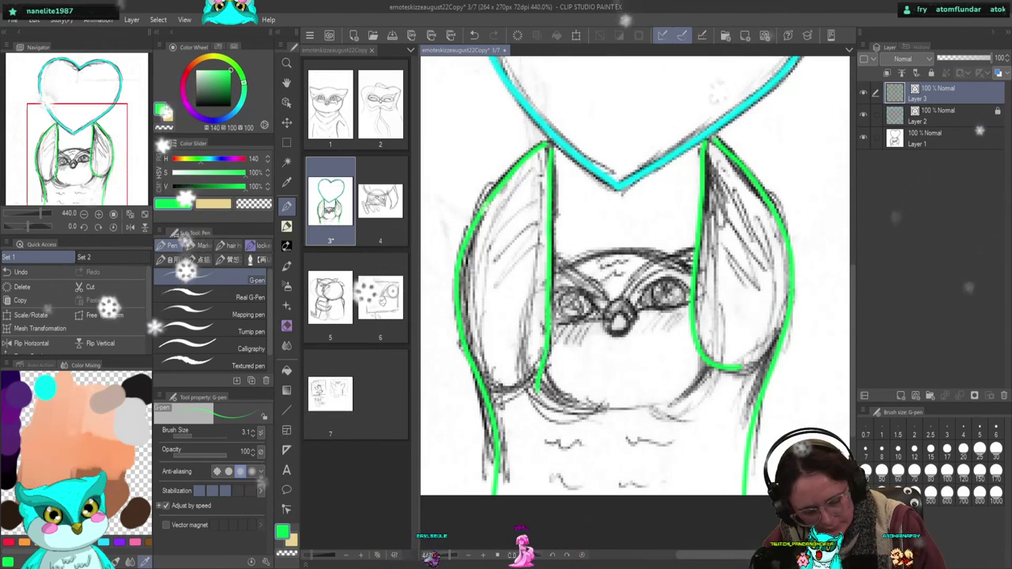
# - Trace the owl's lower face curves, head top, brow markings, eyes and the short hatching strokes on both cheeks
pyautogui.moveTo(540, 378); pyautogui.dragTo(581, 411)
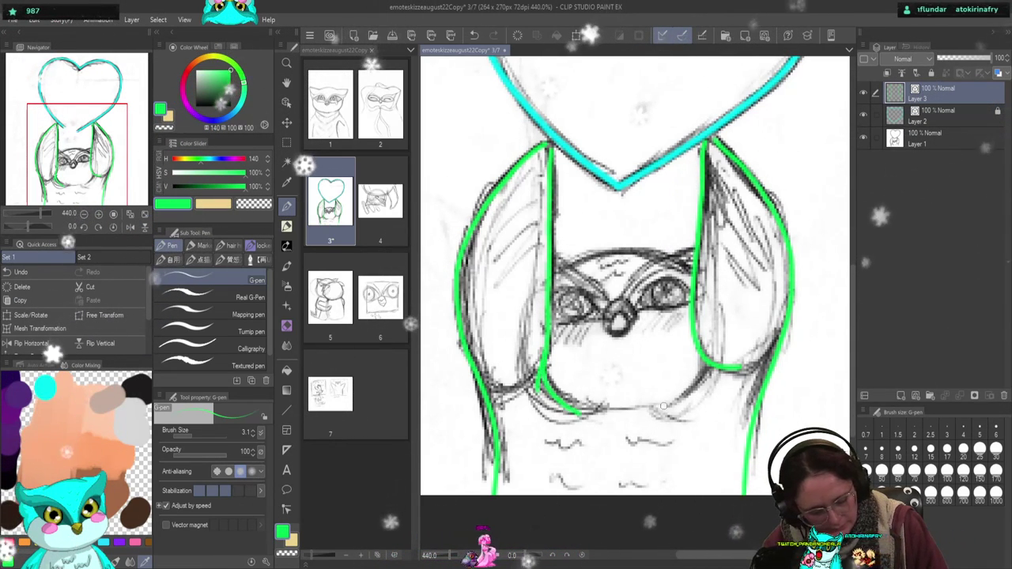
pyautogui.moveTo(665, 404); pyautogui.dragTo(714, 366)
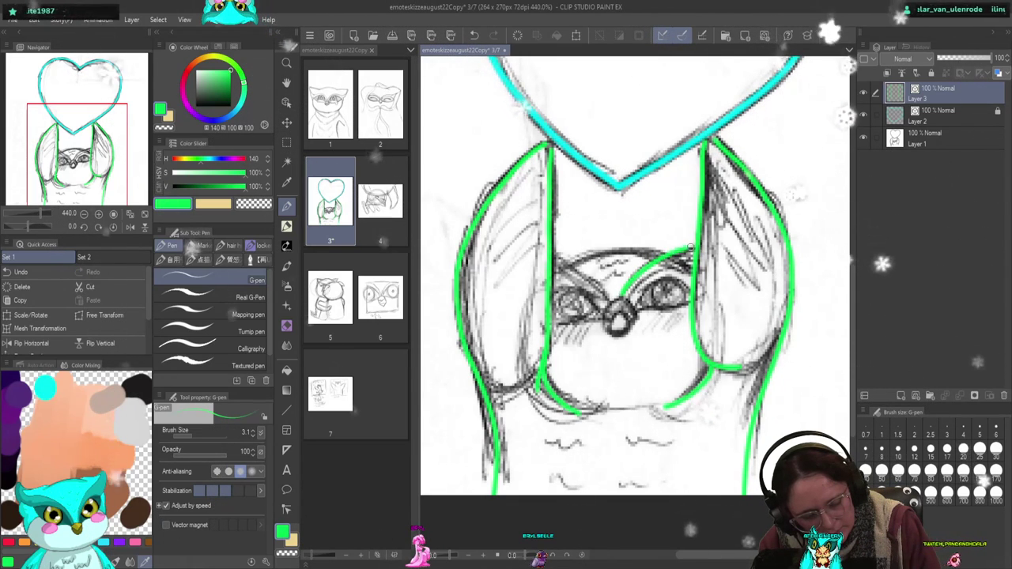
pyautogui.moveTo(586, 261); pyautogui.dragTo(551, 254)
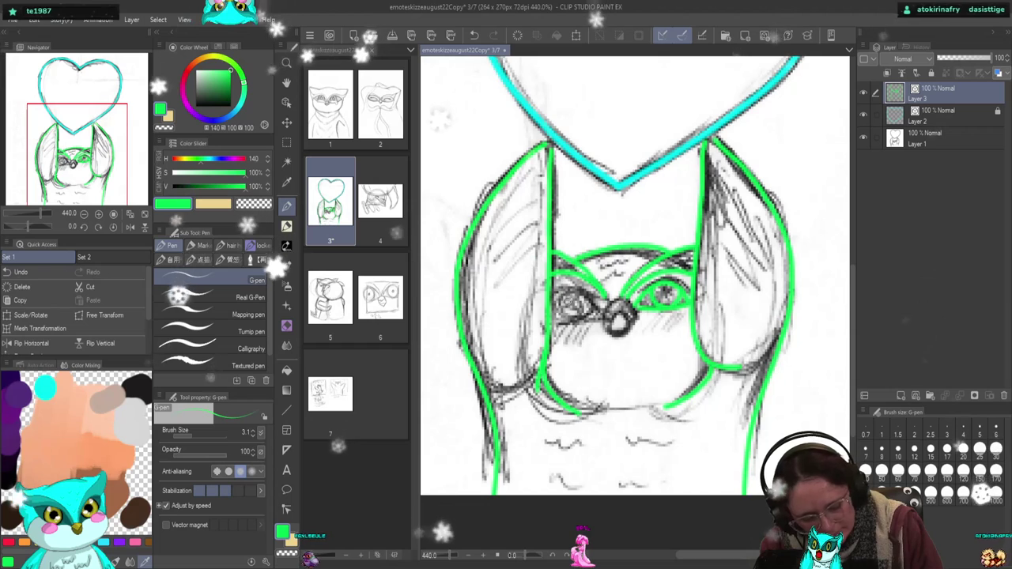
pyautogui.moveTo(585, 294); pyautogui.dragTo(583, 292)
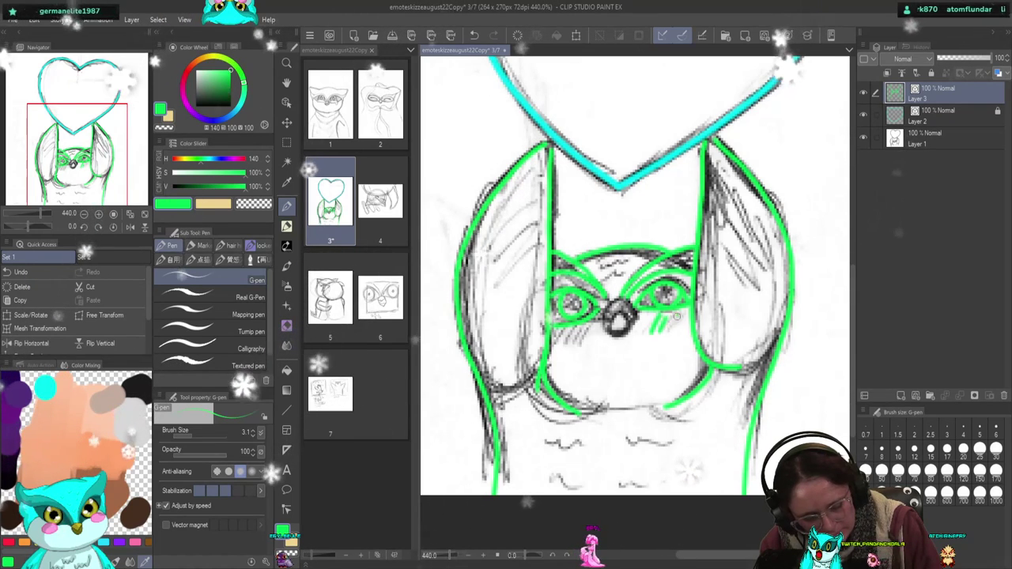
pyautogui.moveTo(656, 319); pyautogui.dragTo(653, 329)
pyautogui.moveTo(664, 318); pyautogui.dragTo(669, 328)
pyautogui.moveTo(680, 315); pyautogui.dragTo(676, 326)
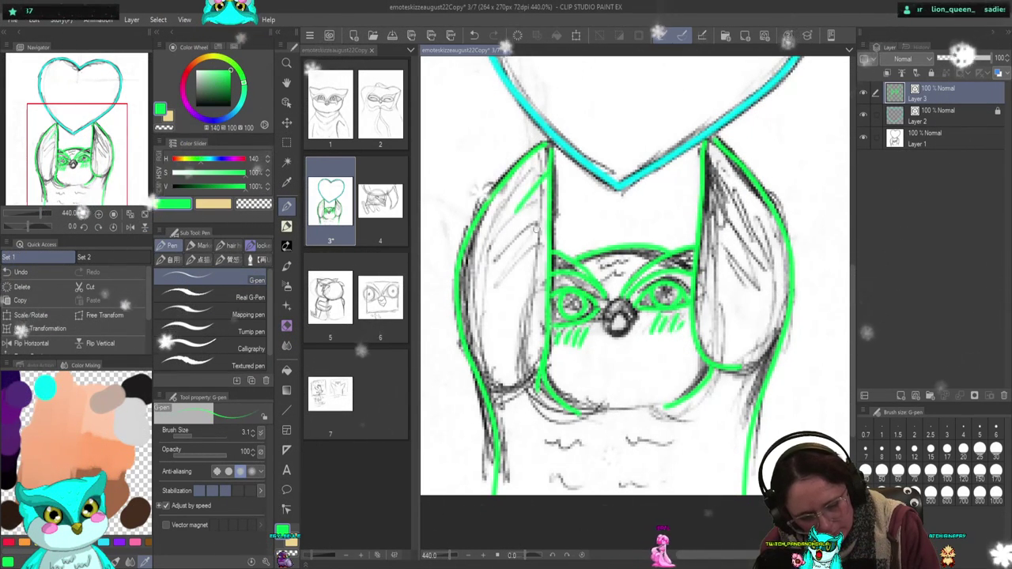
# - Draw the feather strokes inside both wings and trace the wavy chest marks and the belly's side lines
pyautogui.moveTo(706, 168); pyautogui.dragTo(736, 233)
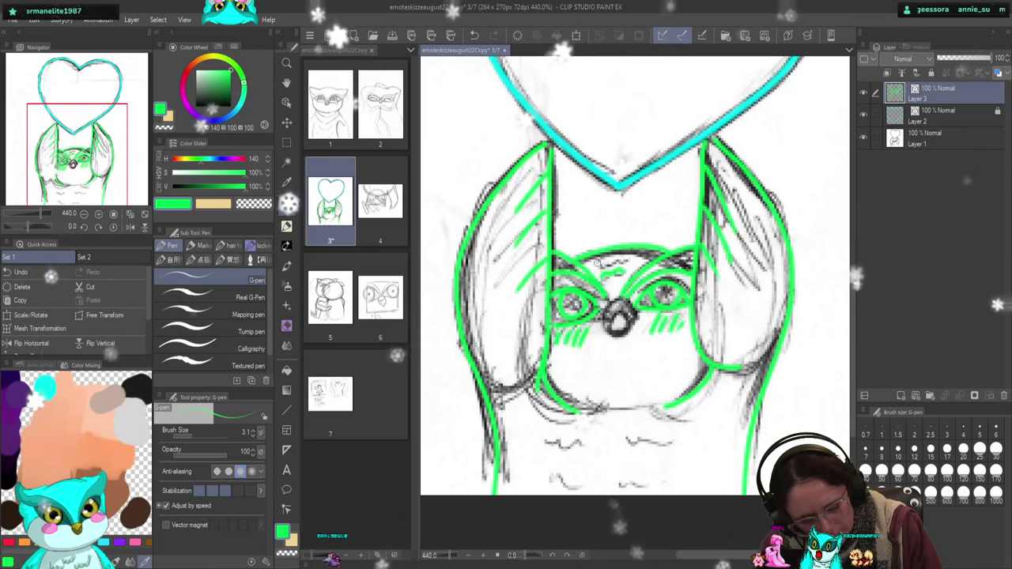
pyautogui.moveTo(544, 446); pyautogui.dragTo(597, 446)
pyautogui.moveTo(627, 440); pyautogui.dragTo(668, 443)
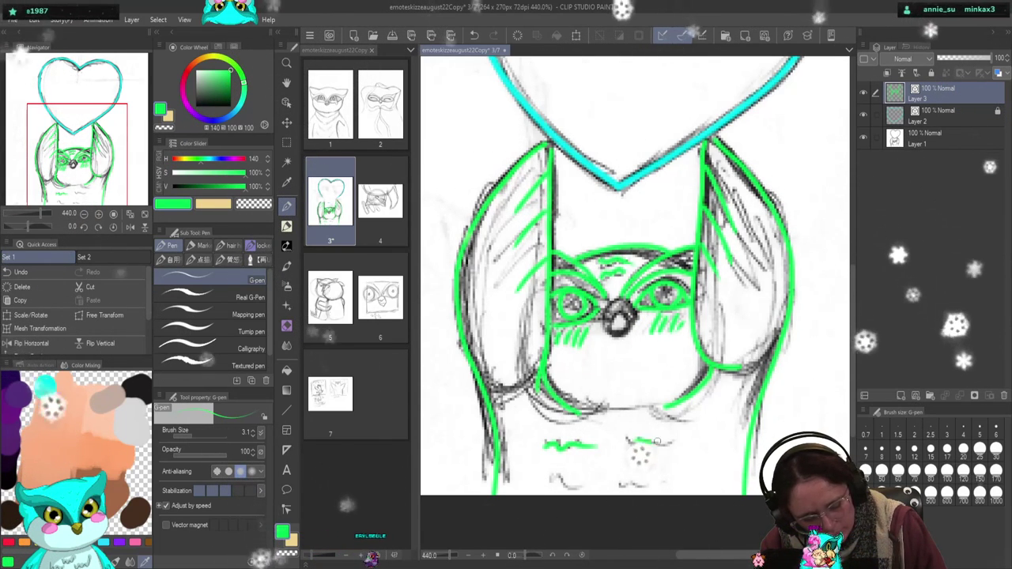
pyautogui.moveTo(591, 425); pyautogui.dragTo(556, 484)
pyautogui.moveTo(663, 428); pyautogui.dragTo(687, 479)
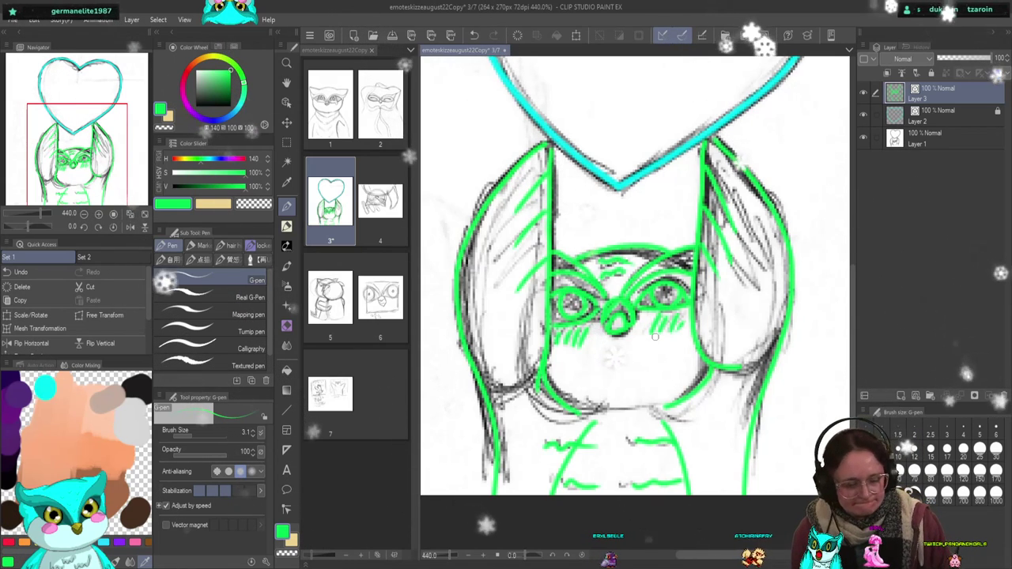
# - Simplify the owl's vector lines with a size 50 brush, and adjust the control points of the left wing and body lines
pyautogui.click(287, 510)
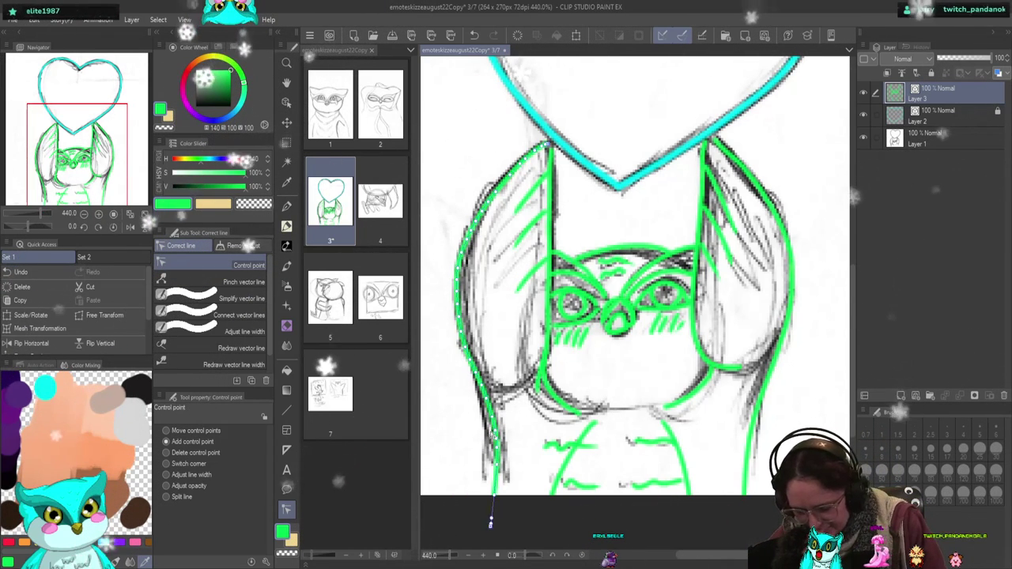
pyautogui.click(237, 298)
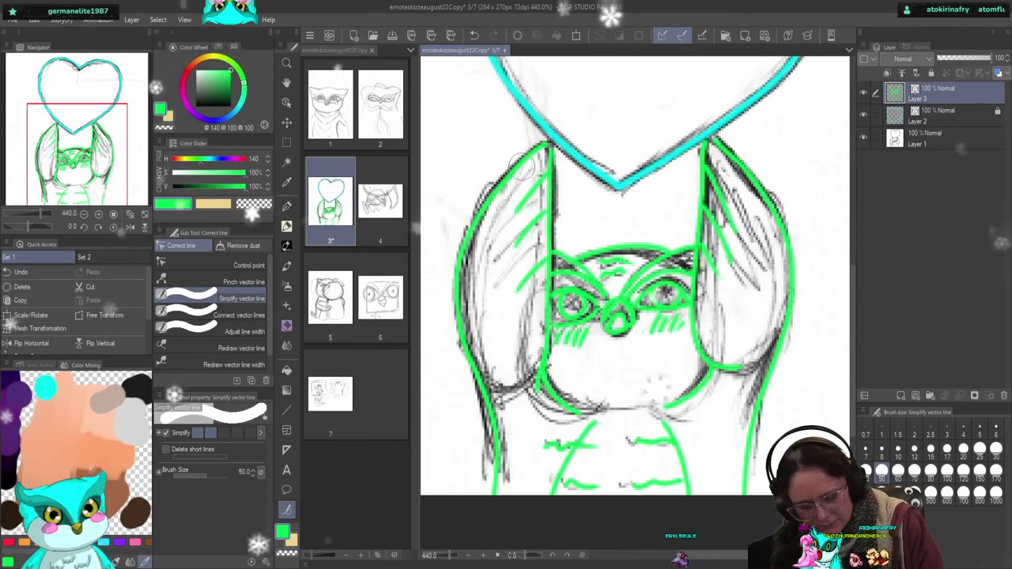
pyautogui.moveTo(472, 320); pyautogui.dragTo(490, 491)
pyautogui.moveTo(545, 161); pyautogui.dragTo(545, 344)
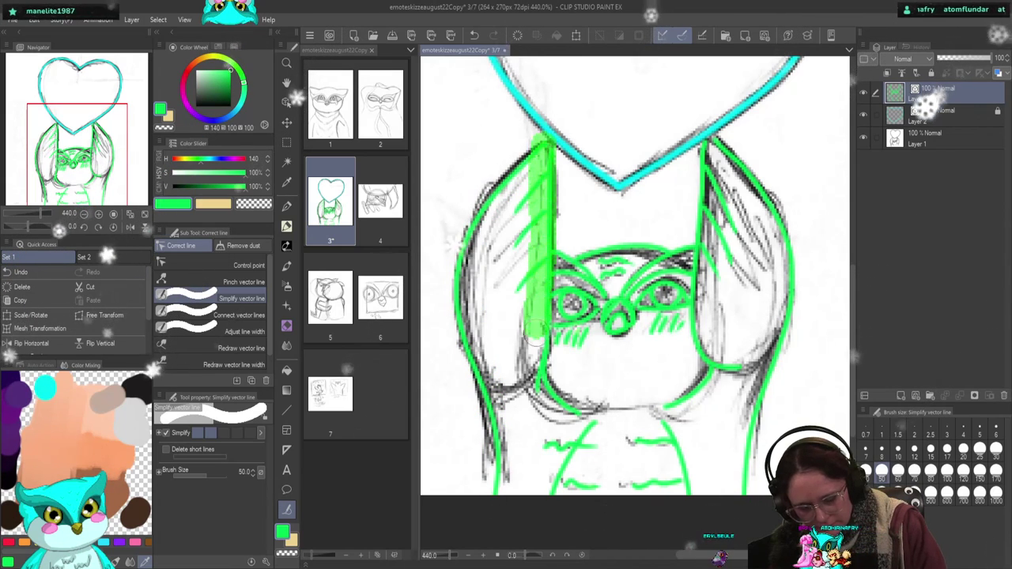
pyautogui.moveTo(553, 474)
pyautogui.mouseDown()
pyautogui.moveTo(573, 379)
pyautogui.moveTo(629, 443)
pyautogui.moveTo(680, 426)
pyautogui.moveTo(672, 387)
pyautogui.moveTo(755, 379)
pyautogui.moveTo(763, 186)
pyautogui.moveTo(715, 170)
pyautogui.moveTo(722, 378)
pyautogui.moveTo(751, 237)
pyautogui.moveTo(680, 237)
pyautogui.moveTo(668, 352)
pyautogui.moveTo(656, 237)
pyautogui.moveTo(601, 237)
pyautogui.moveTo(557, 348)
pyautogui.moveTo(573, 398)
pyautogui.mouseUp()
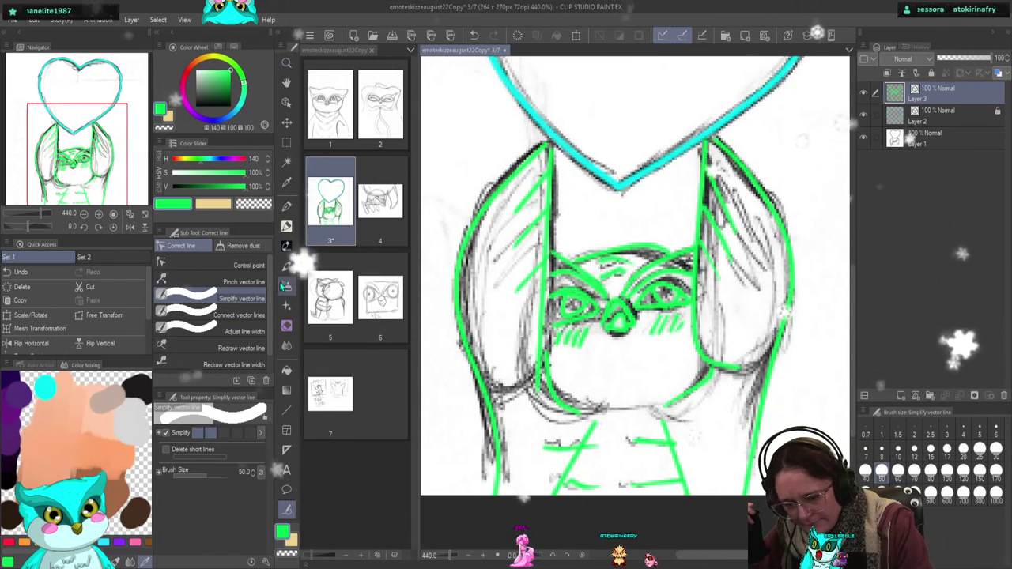
pyautogui.click(241, 265)
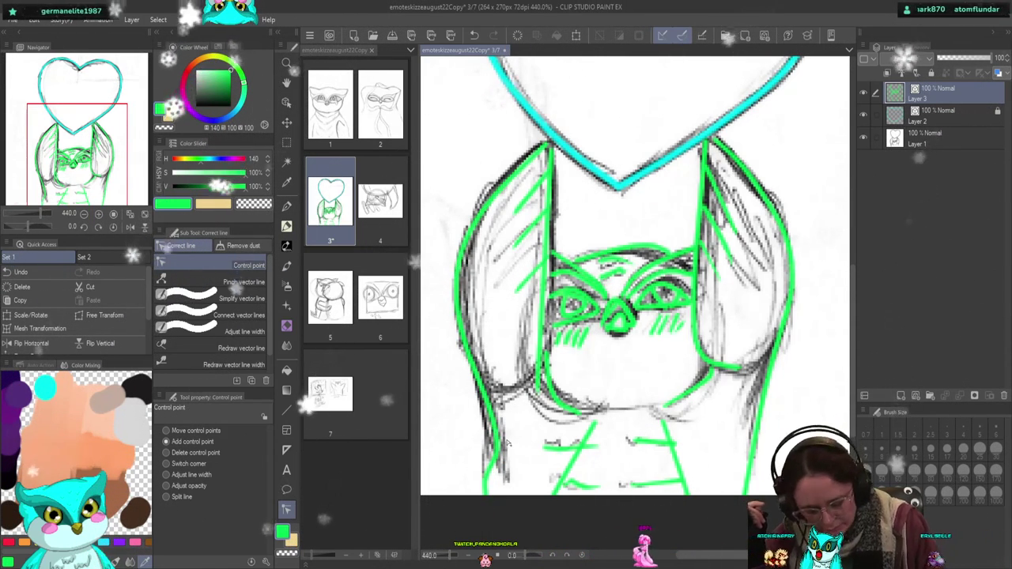
pyautogui.moveTo(479, 511); pyautogui.dragTo(484, 513)
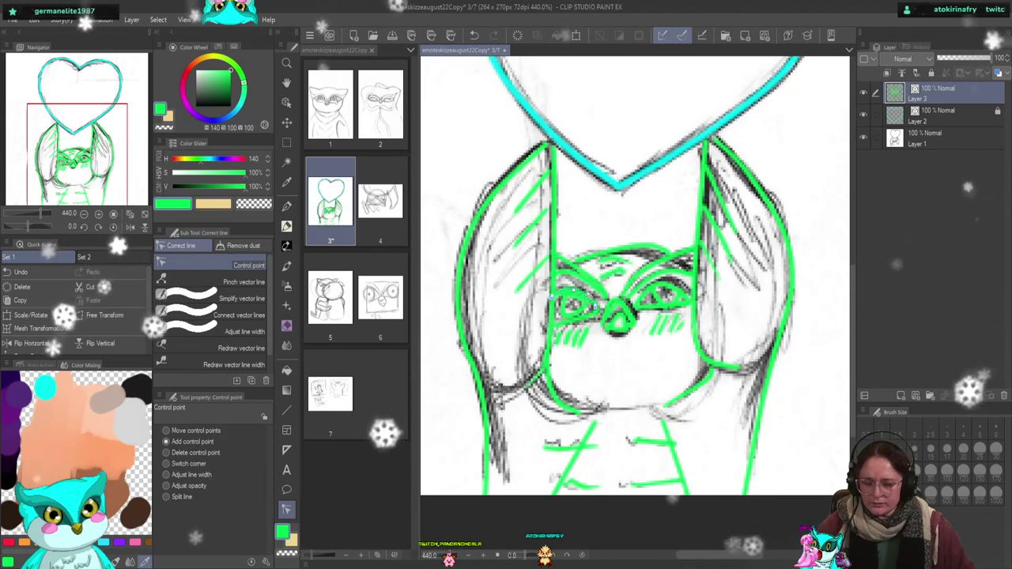
# - Select the wing outlines and feather strokes, cut them from Layer 3, and paste them onto a new vector layer above it
pyautogui.click(287, 105)
pyautogui.click(521, 336)
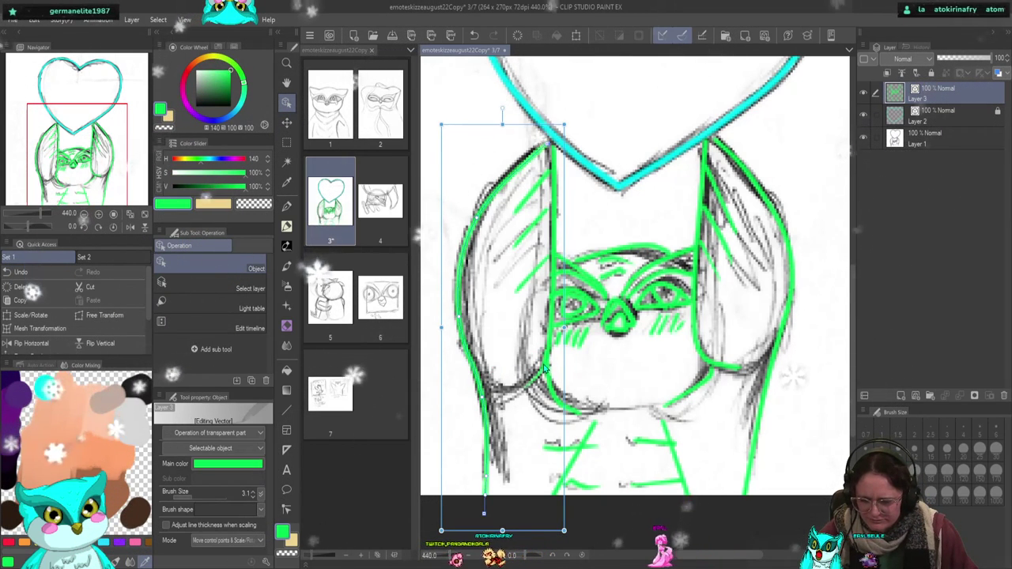
pyautogui.click(538, 234)
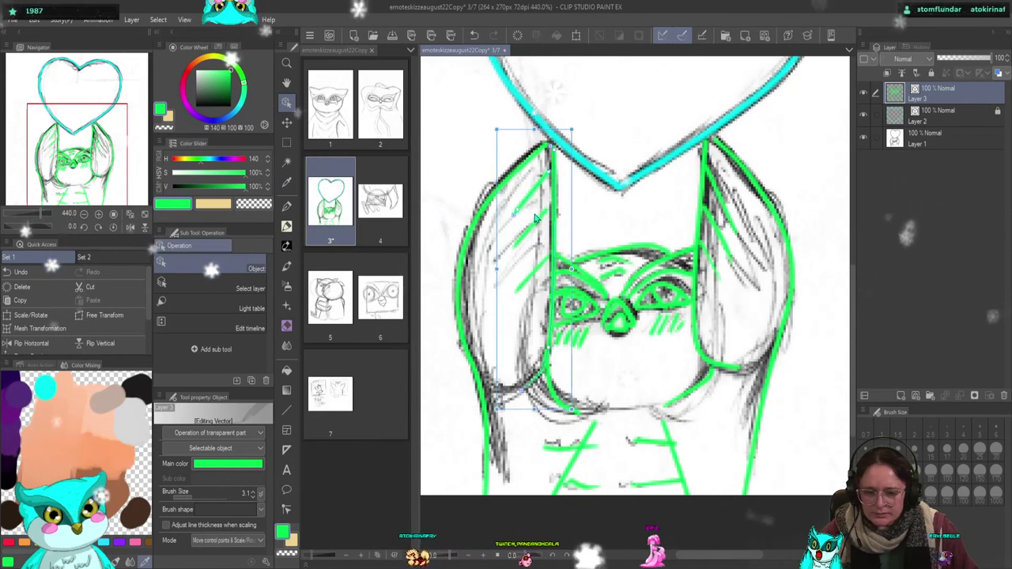
pyautogui.keyDown('shift'); pyautogui.click(458, 247); pyautogui.keyUp('shift')
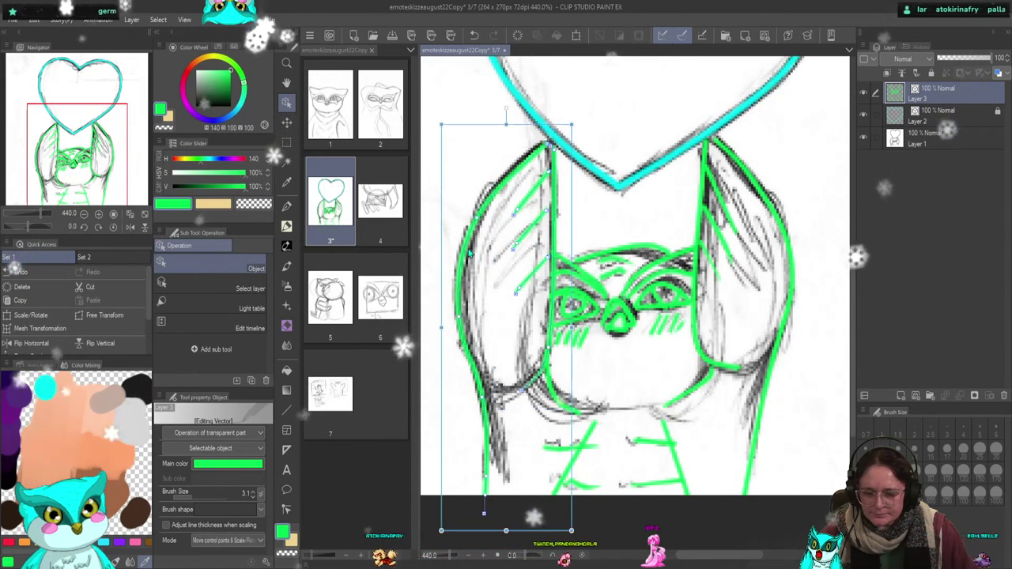
pyautogui.keyDown('shift'); pyautogui.click(728, 334); pyautogui.keyUp('shift')
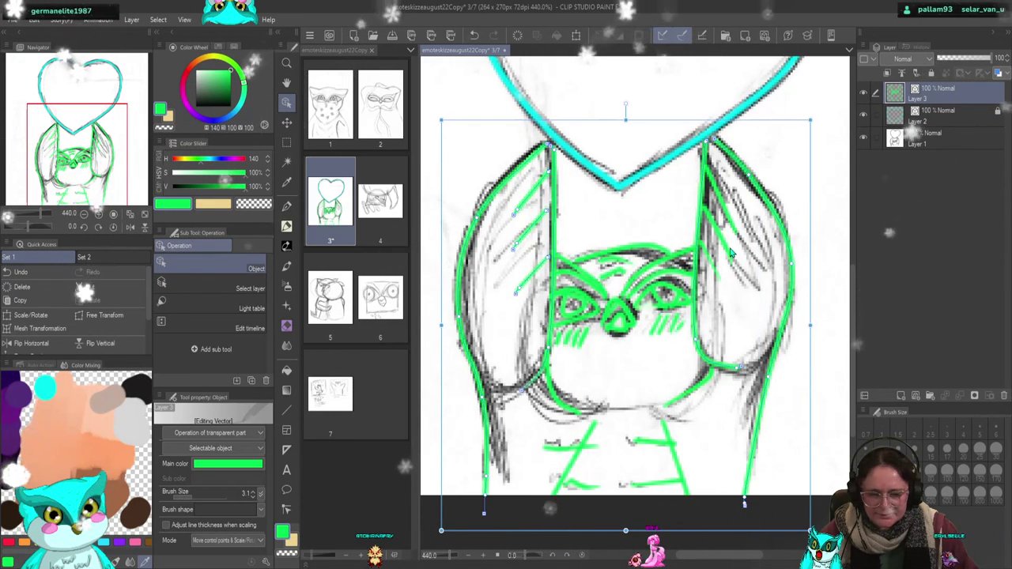
pyautogui.keyDown('shift'); pyautogui.click(782, 316); pyautogui.keyUp('shift')
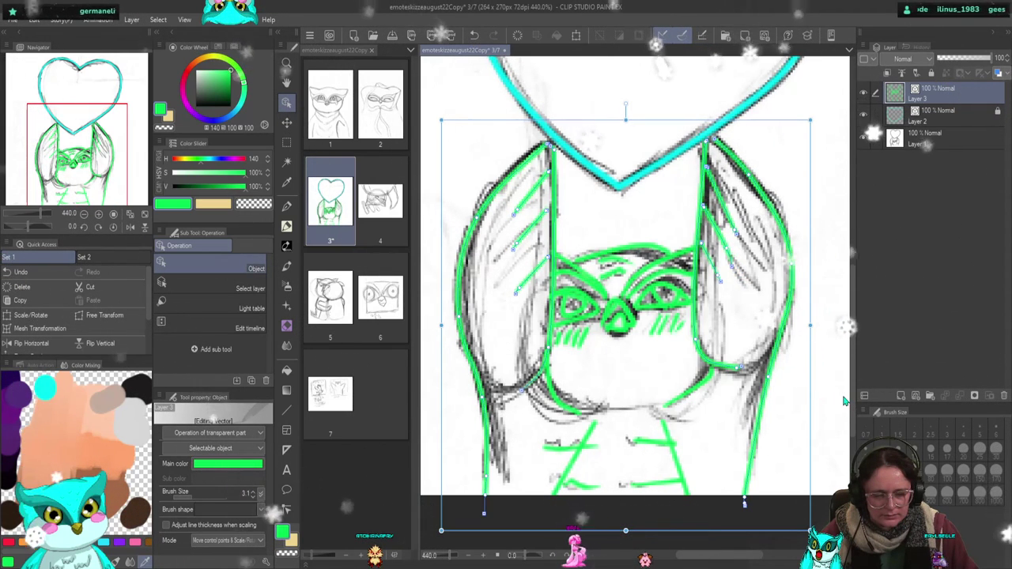
pyautogui.press('Delete')
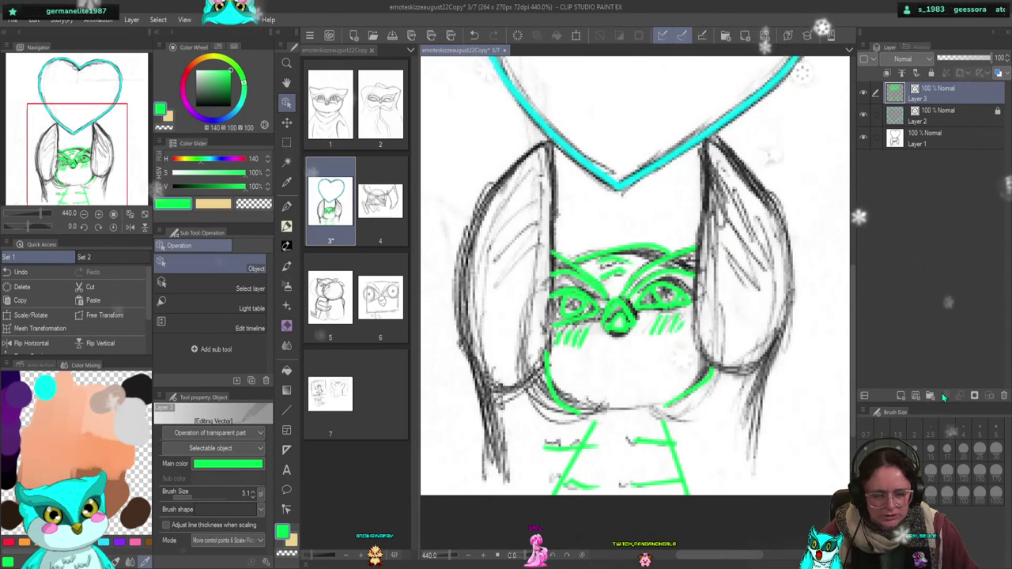
pyautogui.click(913, 396)
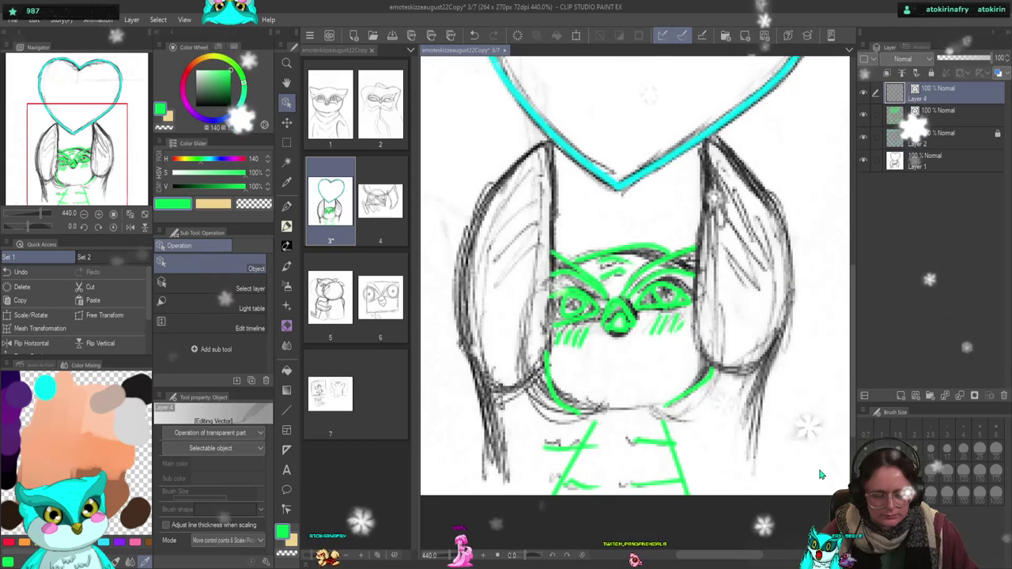
pyautogui.hotkey('ctrl', 'v')
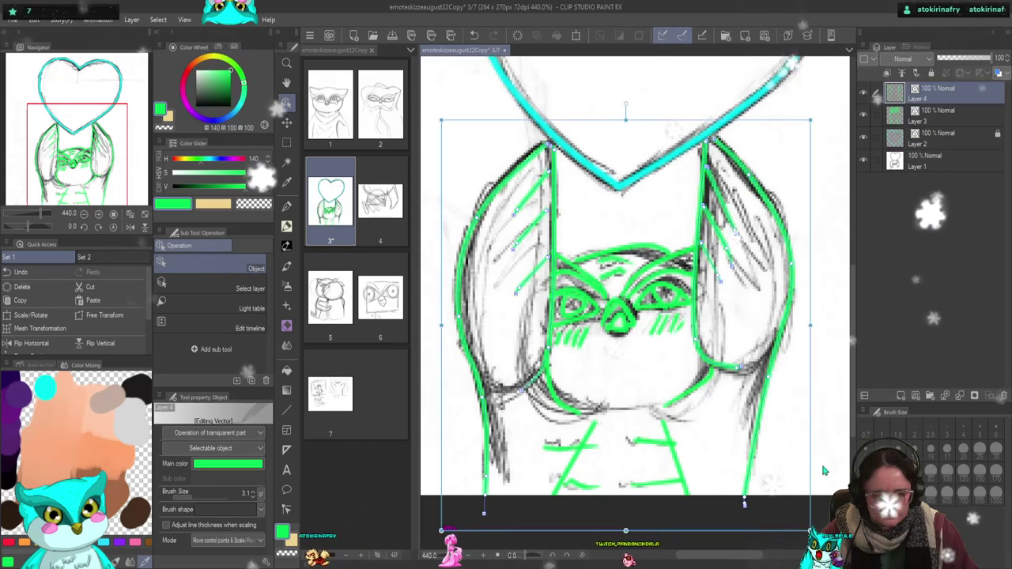
# - Check the pasted wing lines on the new layer and recolour them purple with hue 290
pyautogui.click(865, 94)
pyautogui.click(864, 93)
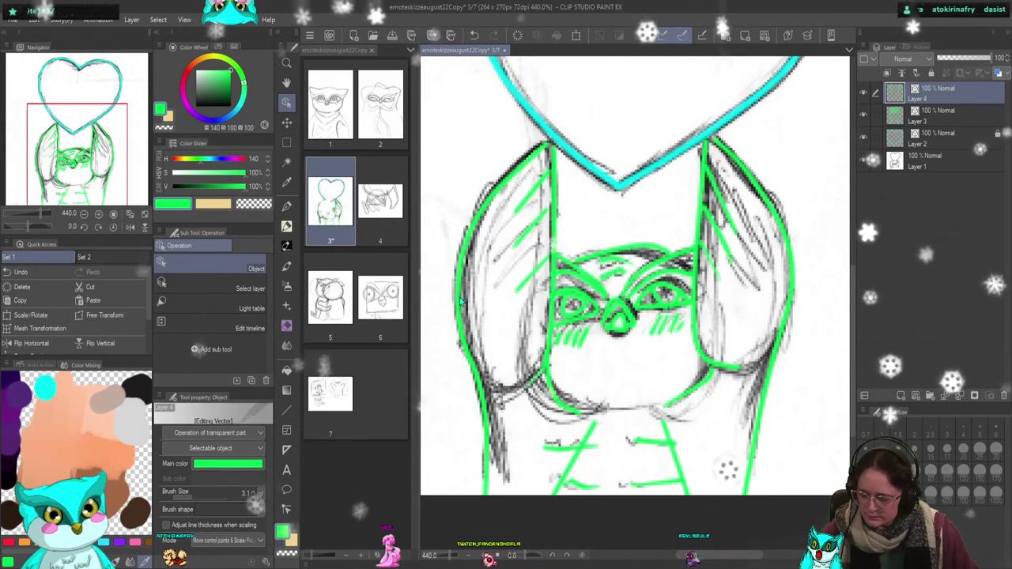
pyautogui.hotkey('ctrl', 'z')
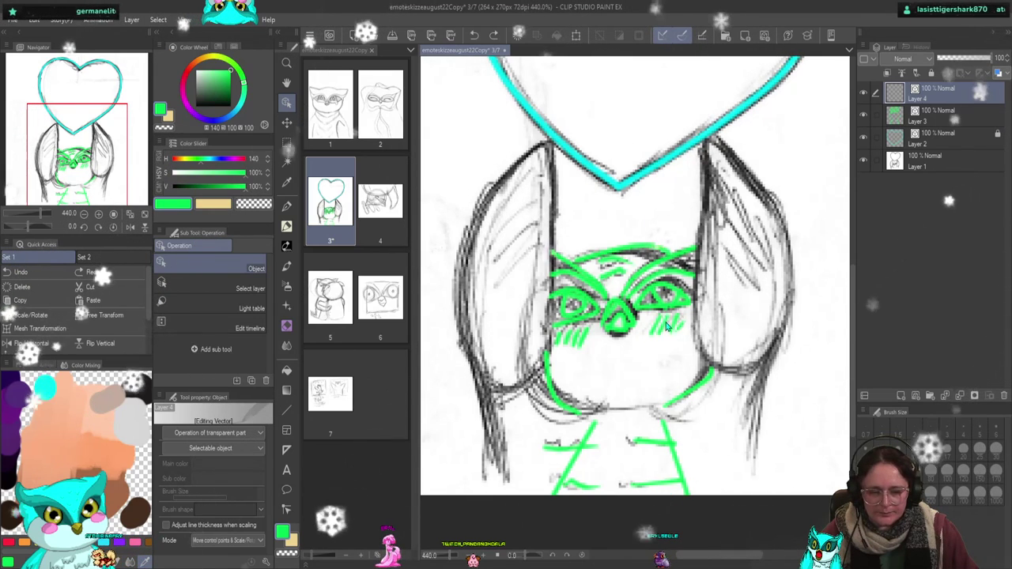
pyautogui.hotkey('ctrl', 'y')
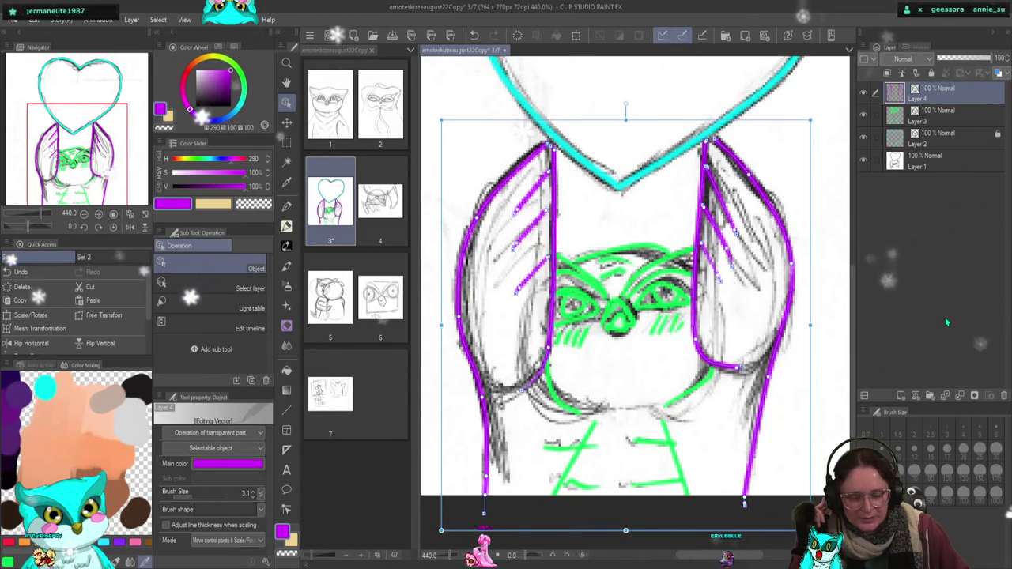
# - Undo the accidental shift of the sketch on Layer 1 and lock that layer
pyautogui.click(839, 320)
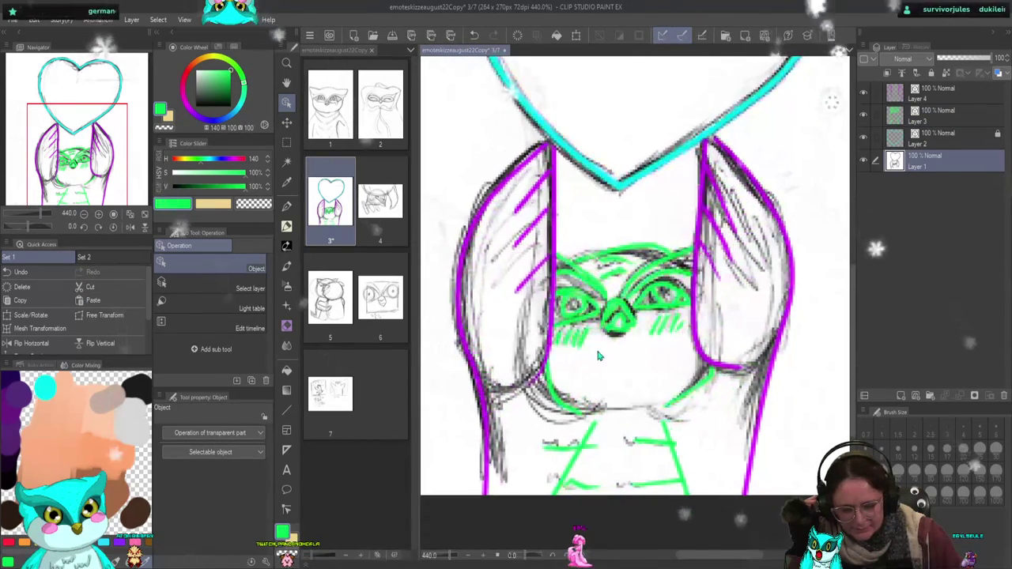
pyautogui.hotkey('ctrl', 'z')
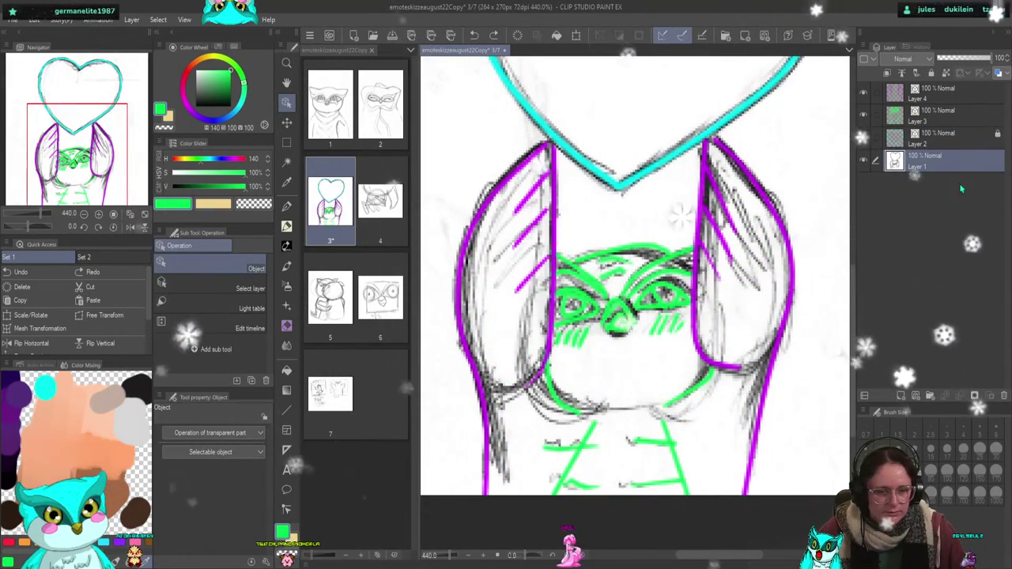
pyautogui.click(930, 72)
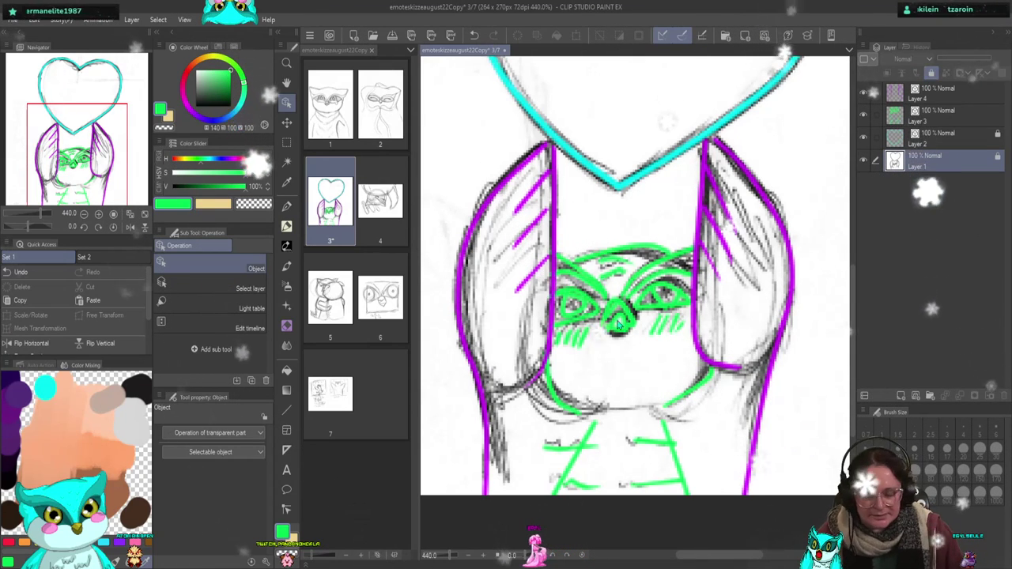
# - Select the cheek, forehead and chest feather strokes on Layer 3 and cut them from that layer
pyautogui.click(555, 341)
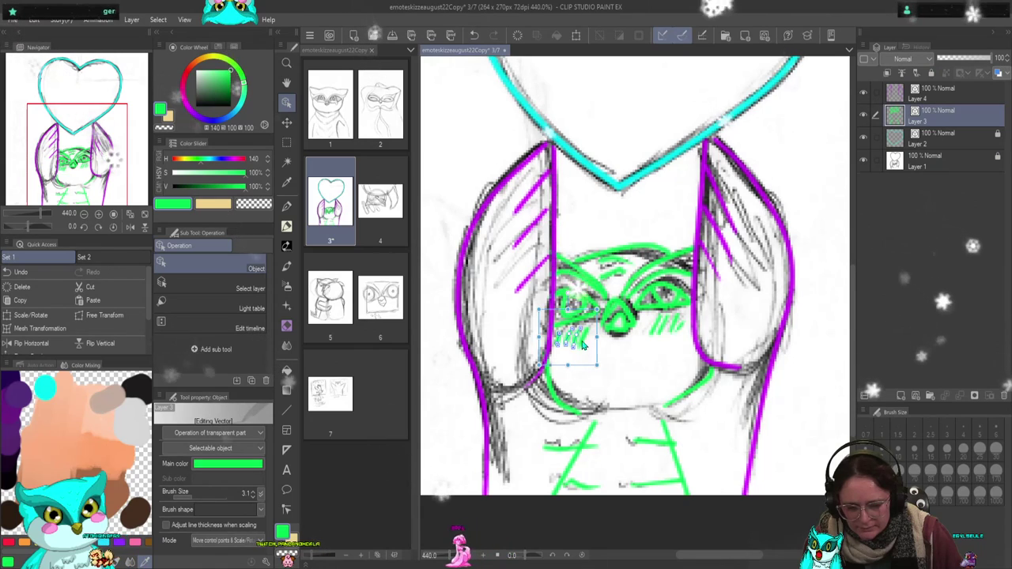
pyautogui.keyDown('shift'); pyautogui.click(652, 334); pyautogui.keyUp('shift')
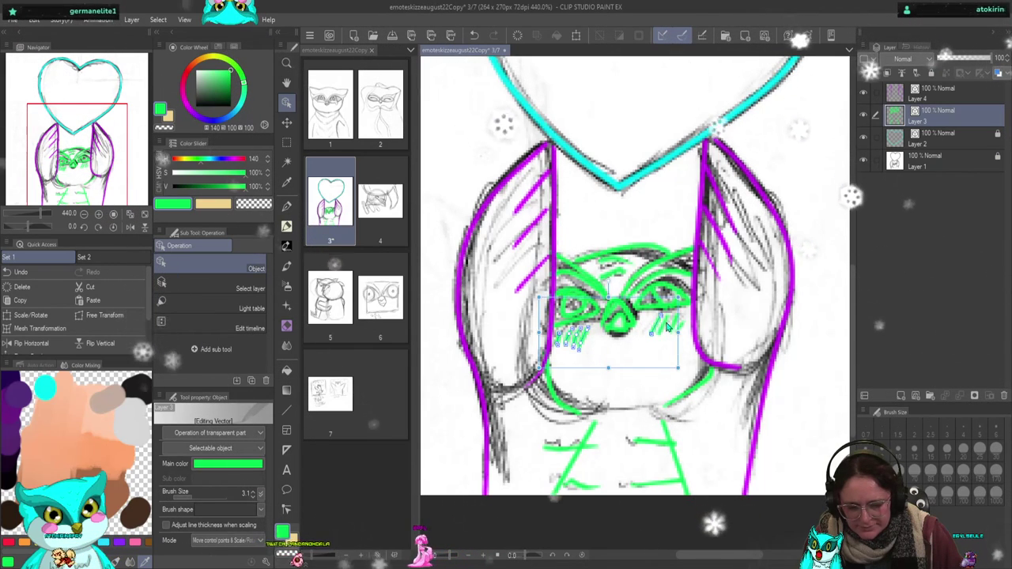
pyautogui.keyDown('shift'); pyautogui.click(672, 320); pyautogui.keyUp('shift')
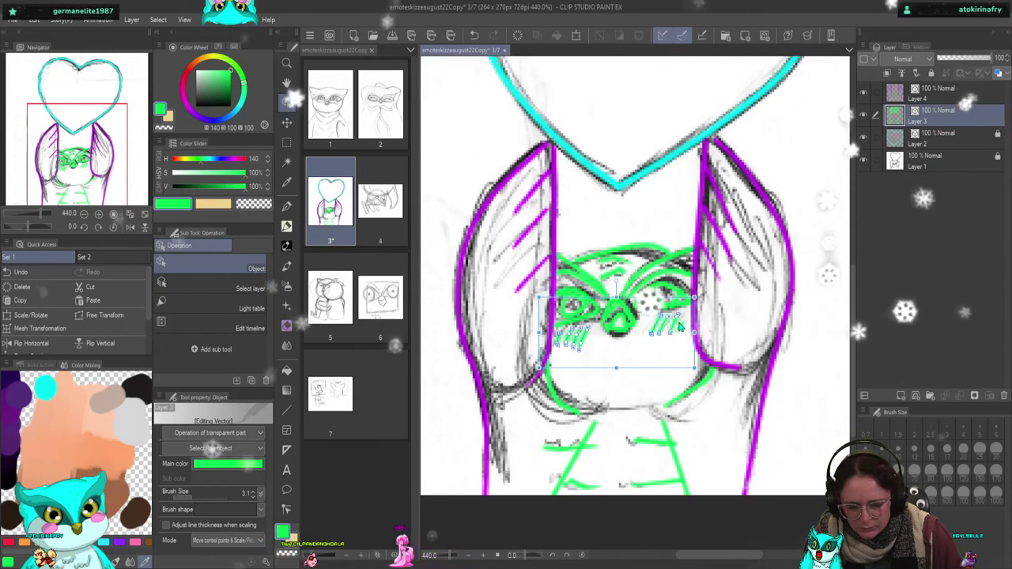
pyautogui.keyDown('shift'); pyautogui.click(620, 279); pyautogui.keyUp('shift')
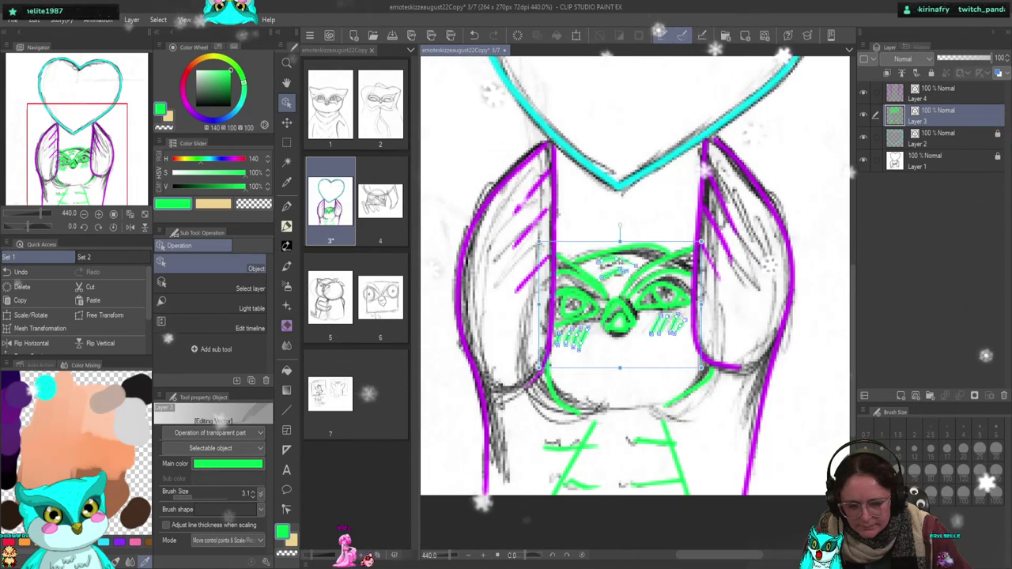
pyautogui.keyDown('shift'); pyautogui.click(569, 452); pyautogui.keyUp('shift')
pyautogui.keyDown('shift'); pyautogui.click(606, 488); pyautogui.keyUp('shift')
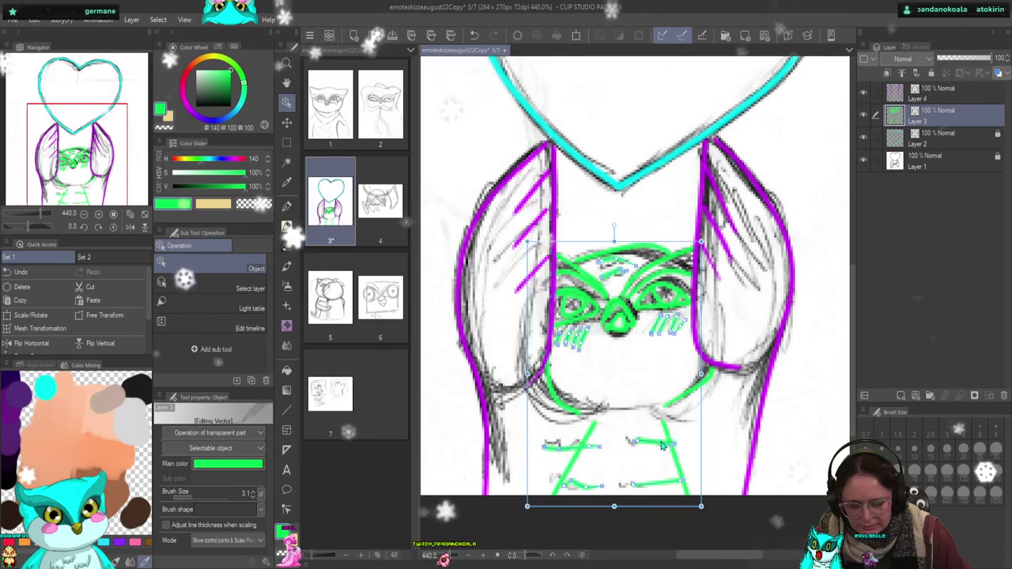
pyautogui.click(789, 399)
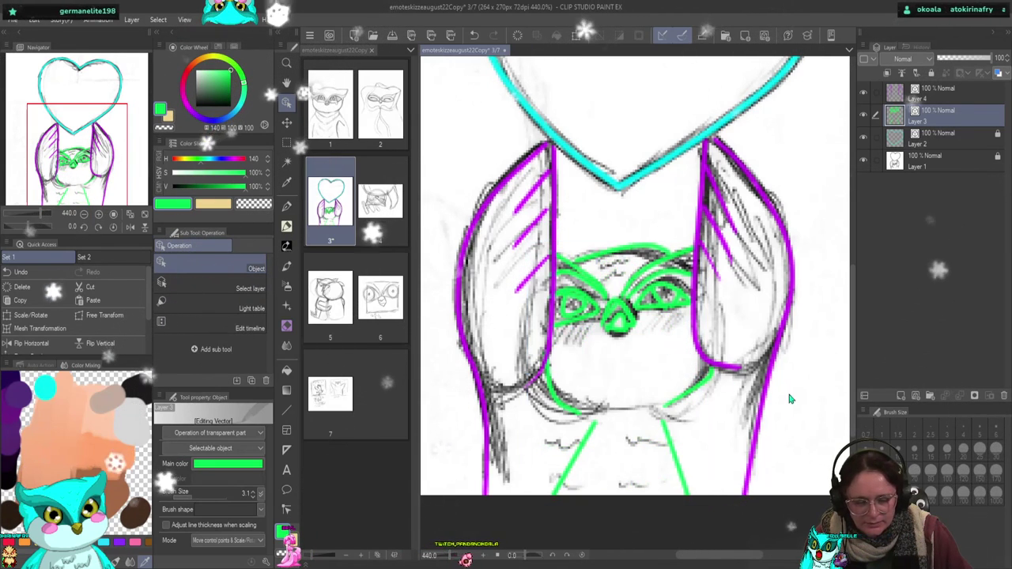
# - Paste the cut feather strokes onto a new vector layer above Layer 3 and recolour them dark blue with hue 245
pyautogui.click(915, 396)
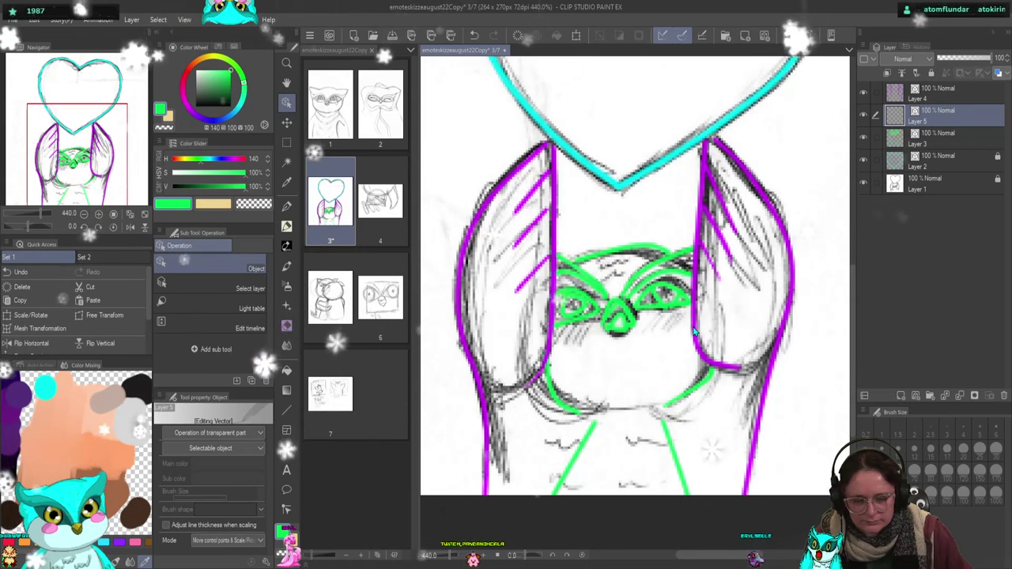
pyautogui.click(697, 291)
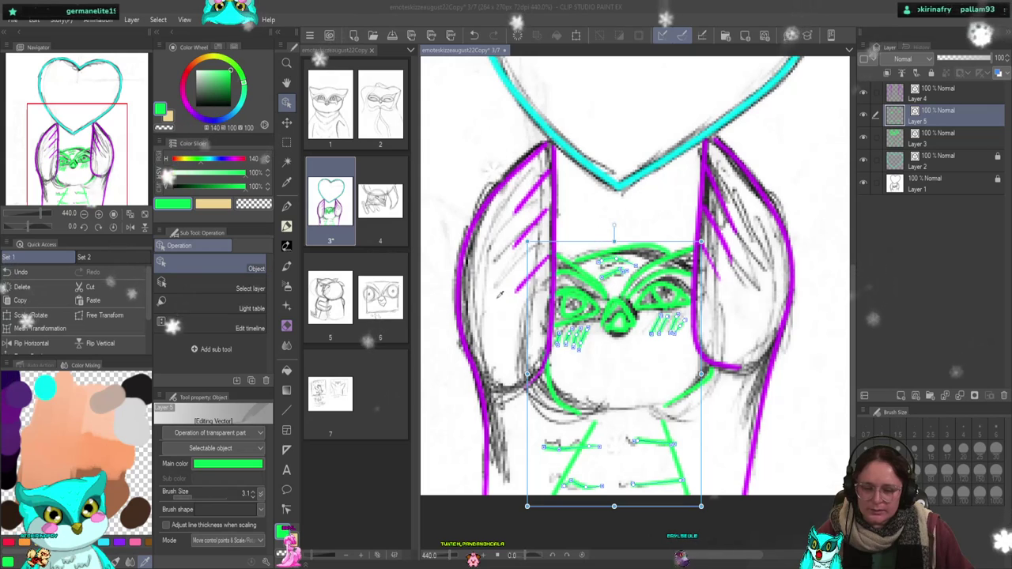
pyautogui.press('x')
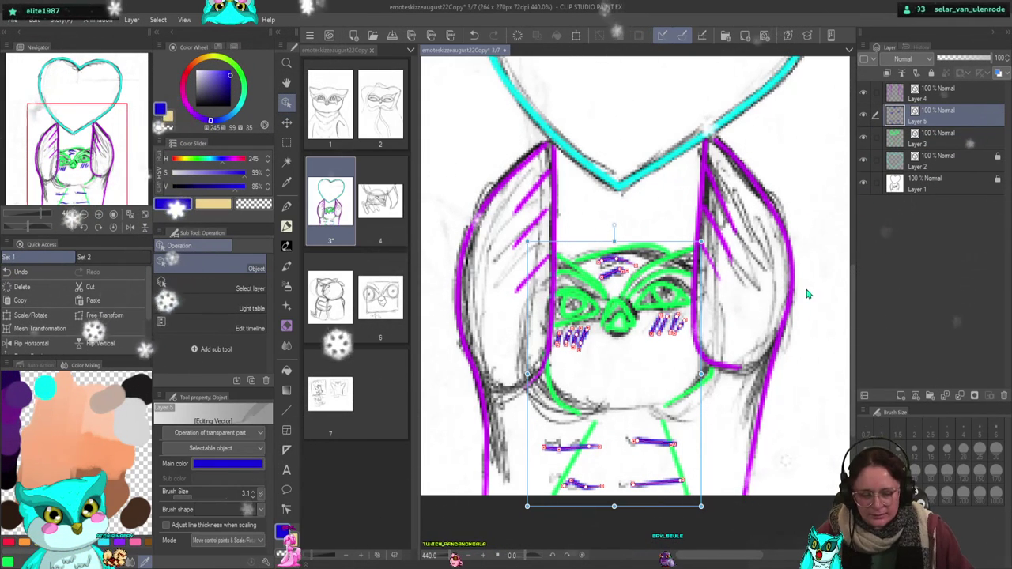
pyautogui.click(953, 144)
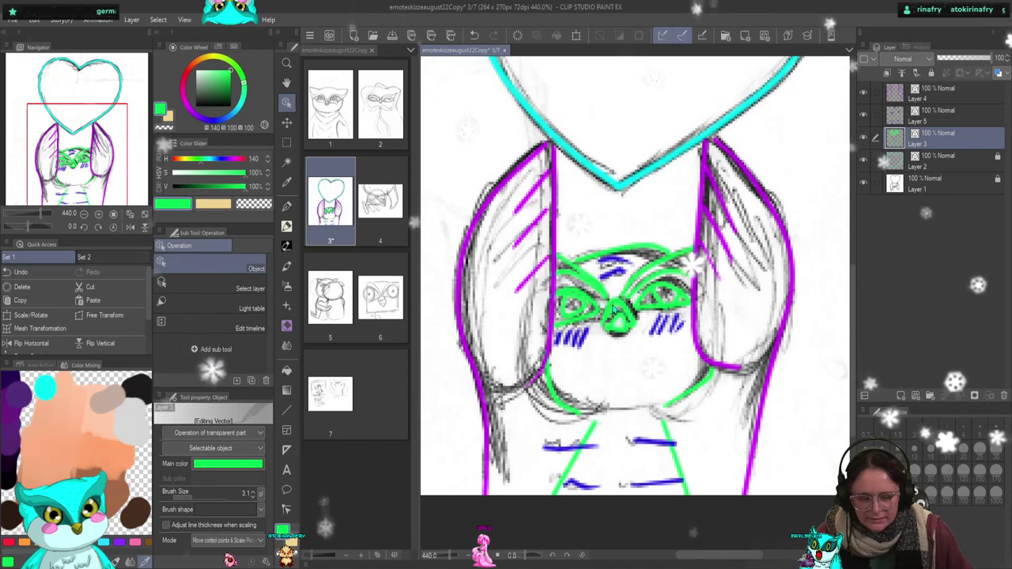
pyautogui.click(585, 308)
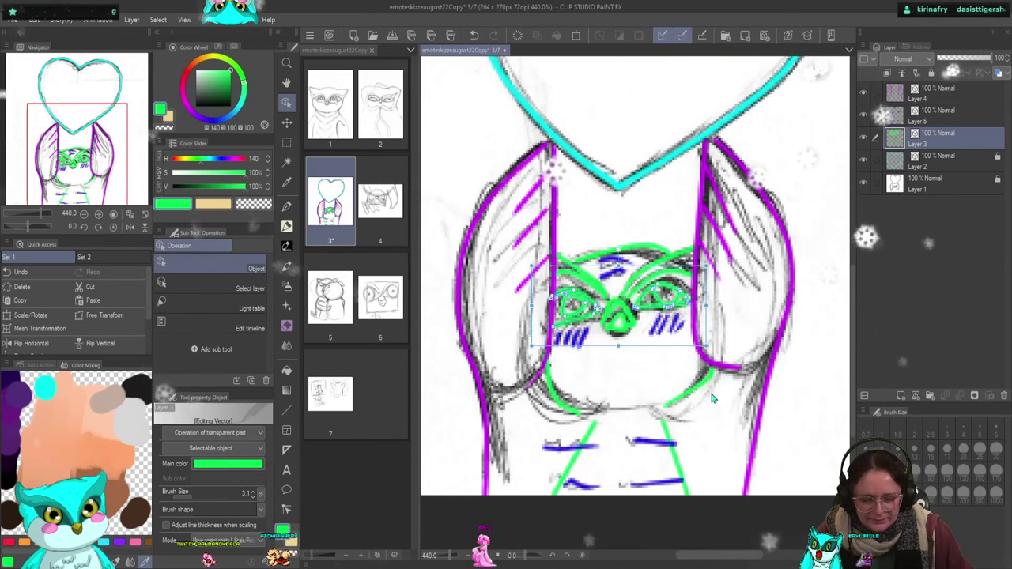
pyautogui.hotkey('ctrl', 'z')
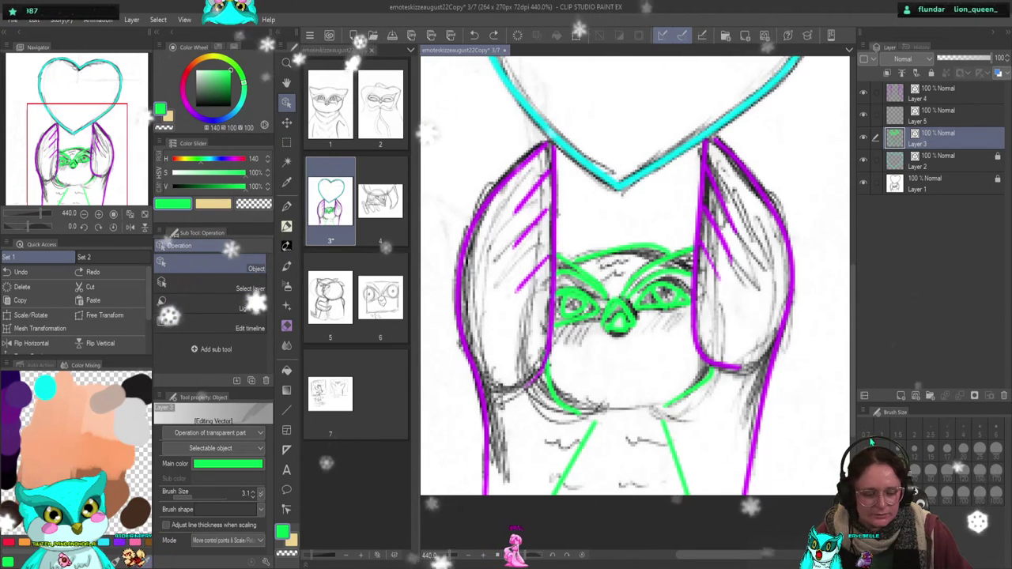
pyautogui.hotkey('ctrl', 'y')
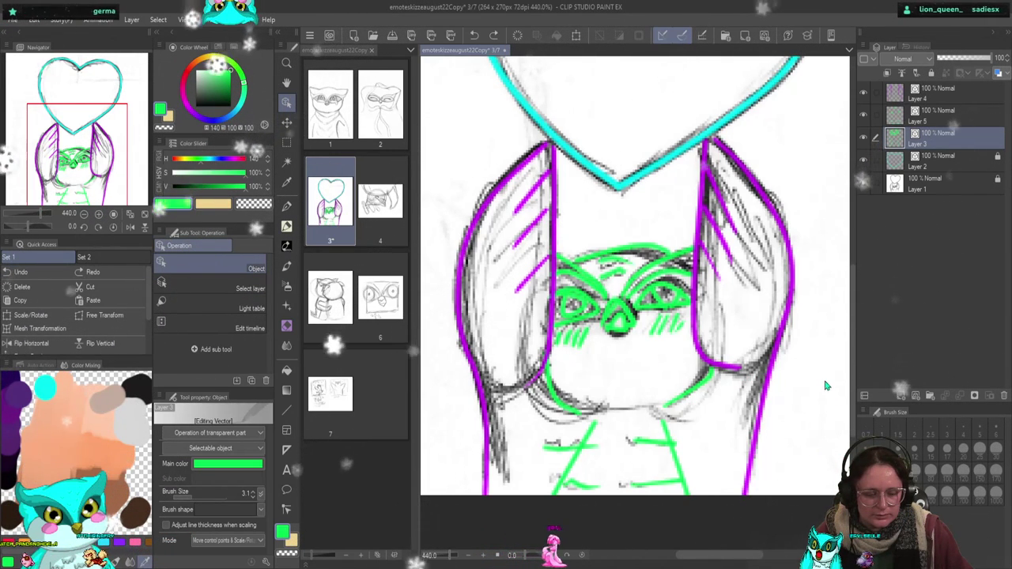
pyautogui.hotkey('ctrl', 'y')
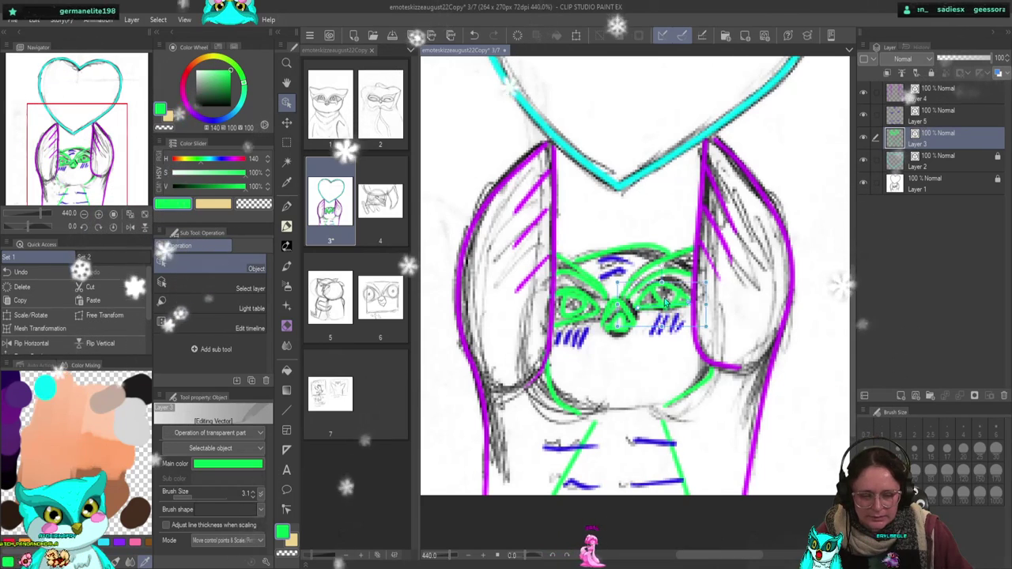
# - Cut the lines of both eyes from Layer 3 and paste them onto a new vector layer above it
pyautogui.click(655, 299)
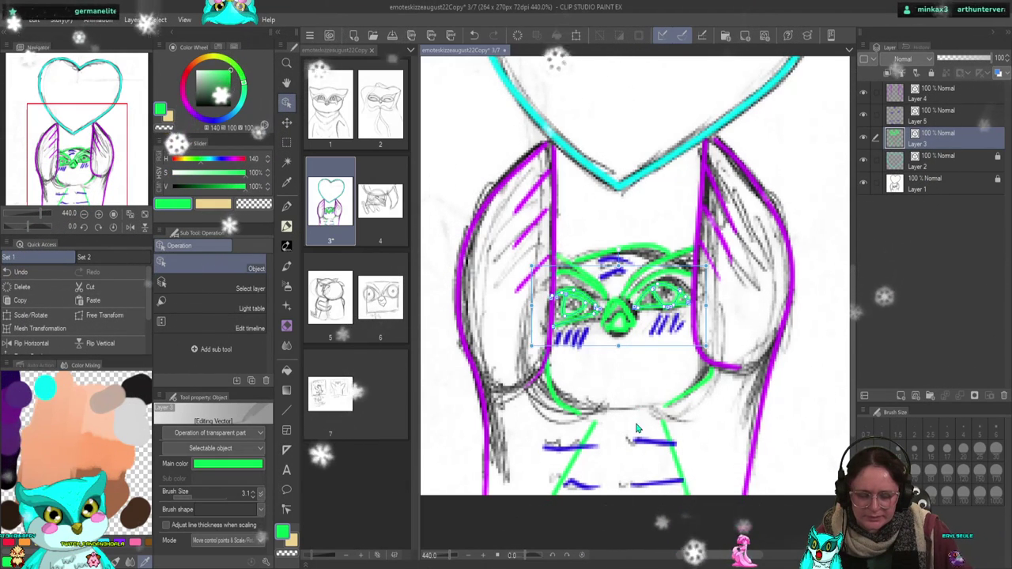
pyautogui.press('Delete')
pyautogui.click(914, 397)
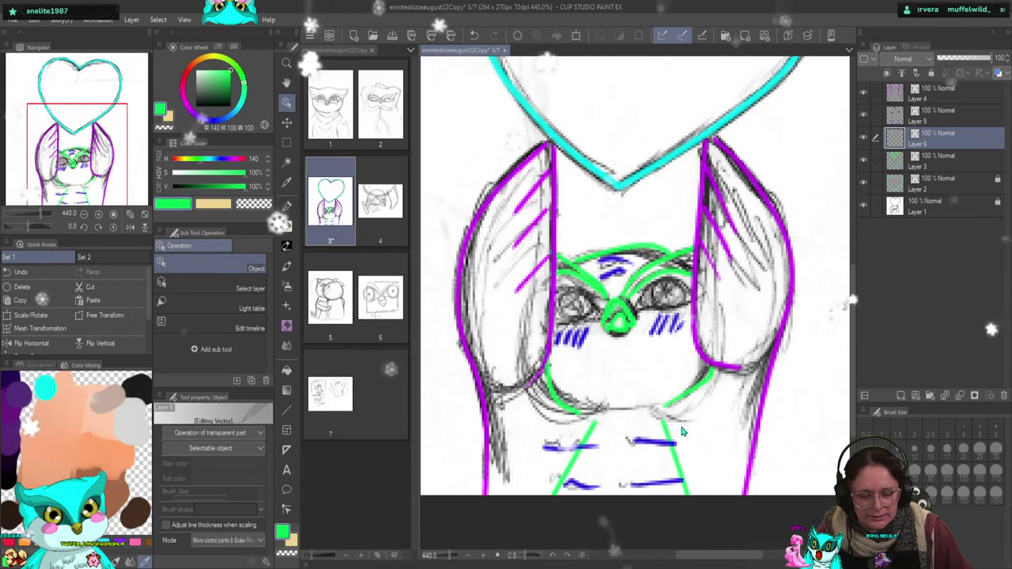
pyautogui.hotkey('ctrl', 'v')
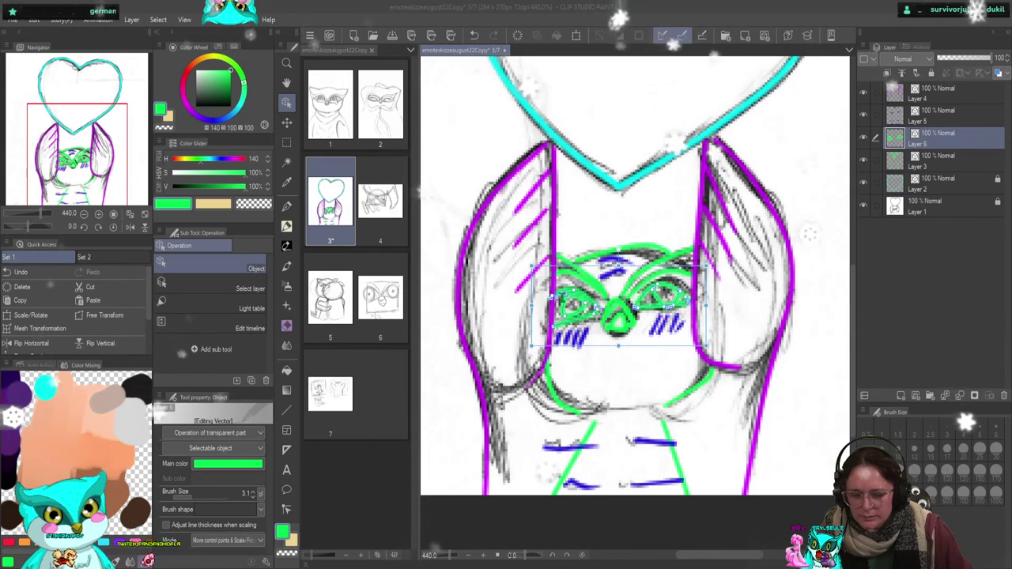
# - Recolour the pasted eye lines yellow and hide Layers 5 and 6
pyautogui.click(864, 139)
pyautogui.click(863, 115)
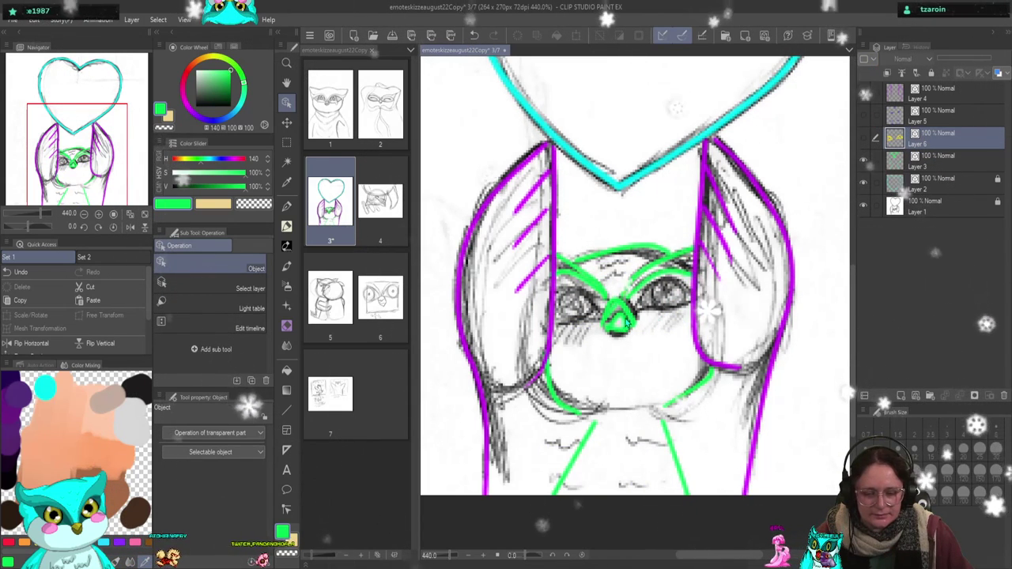
pyautogui.click(621, 324)
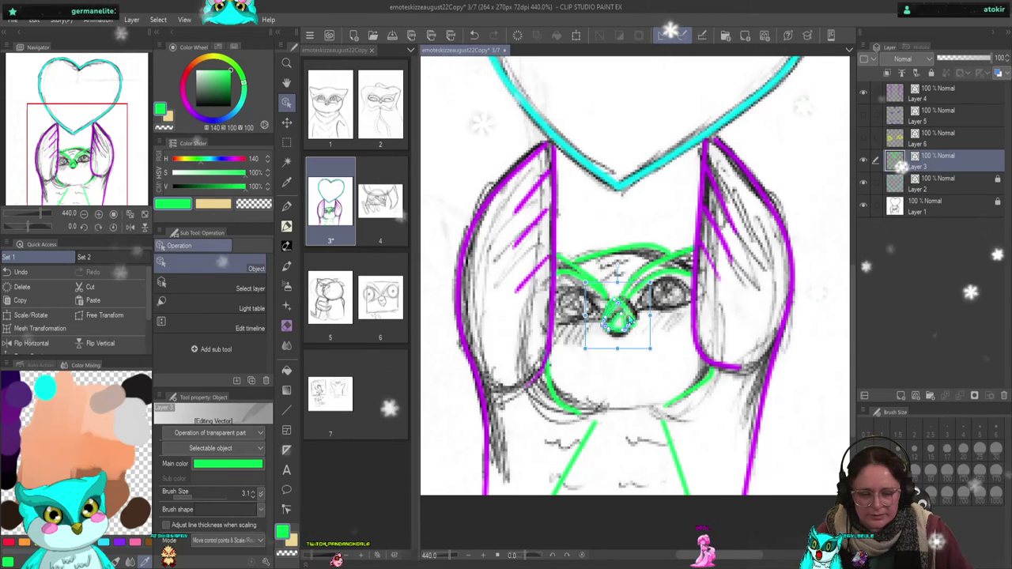
pyautogui.press('Delete')
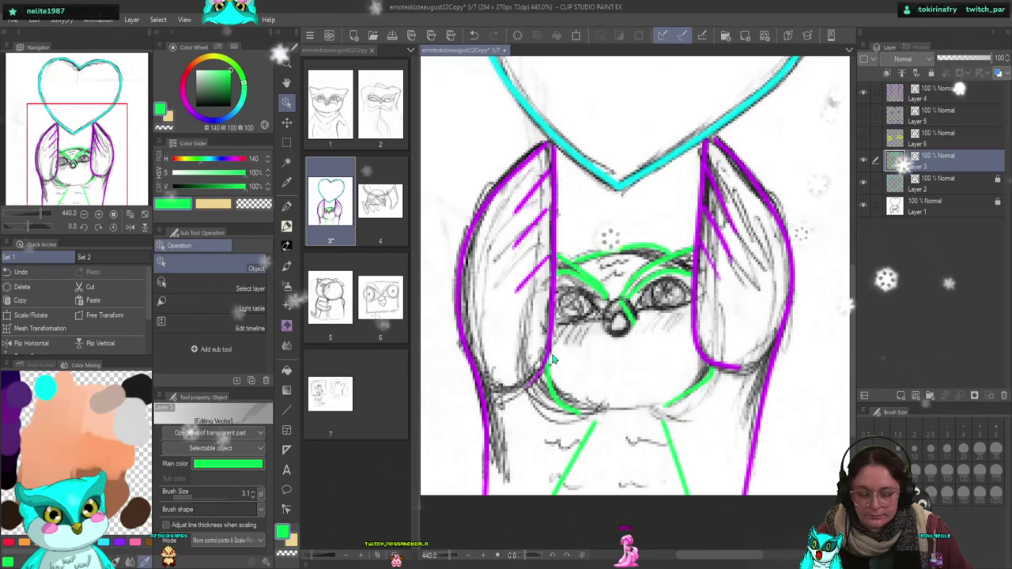
pyautogui.hotkey('ctrl', 'z')
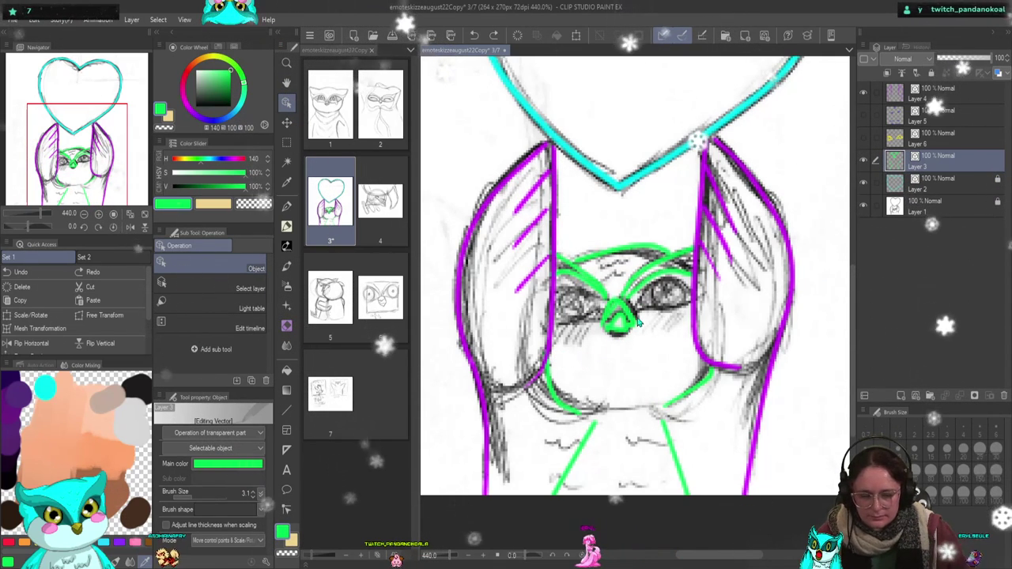
# - Move the selected beak lines from Layer 3 onto a new vector layer above it and hide that layer
pyautogui.click(635, 320)
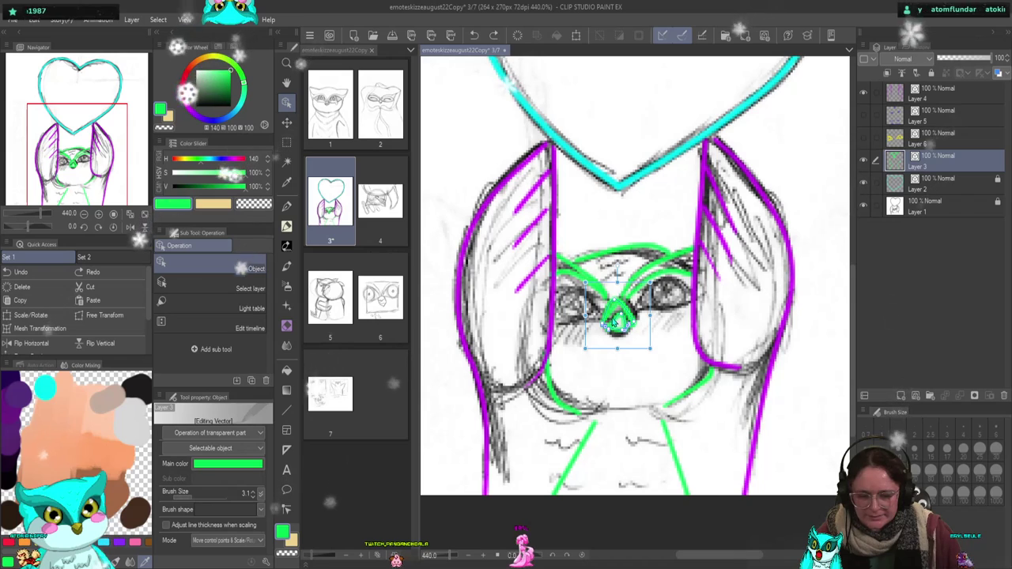
pyautogui.moveTo(617, 317); pyautogui.dragTo(623, 321)
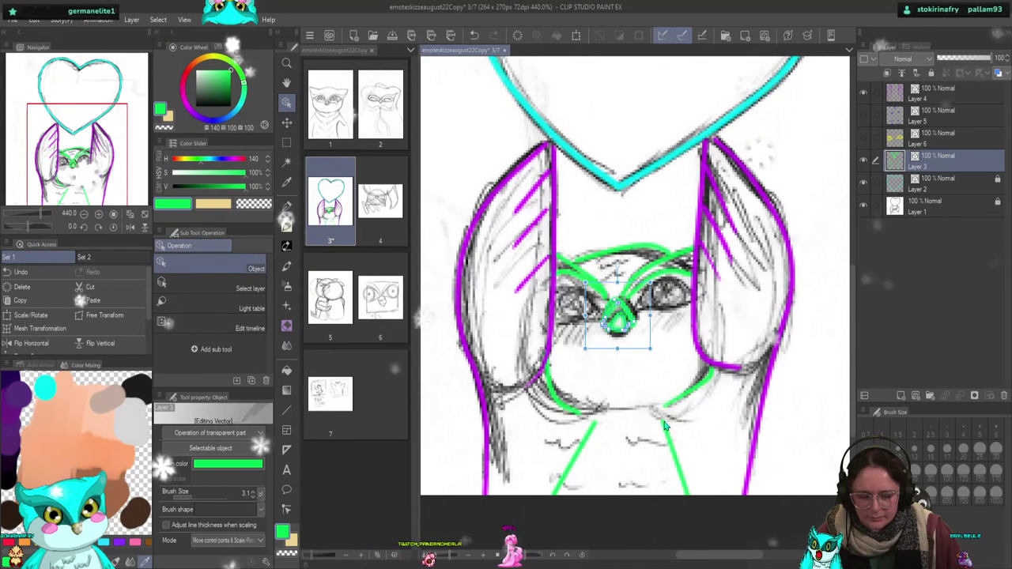
pyautogui.press('Delete')
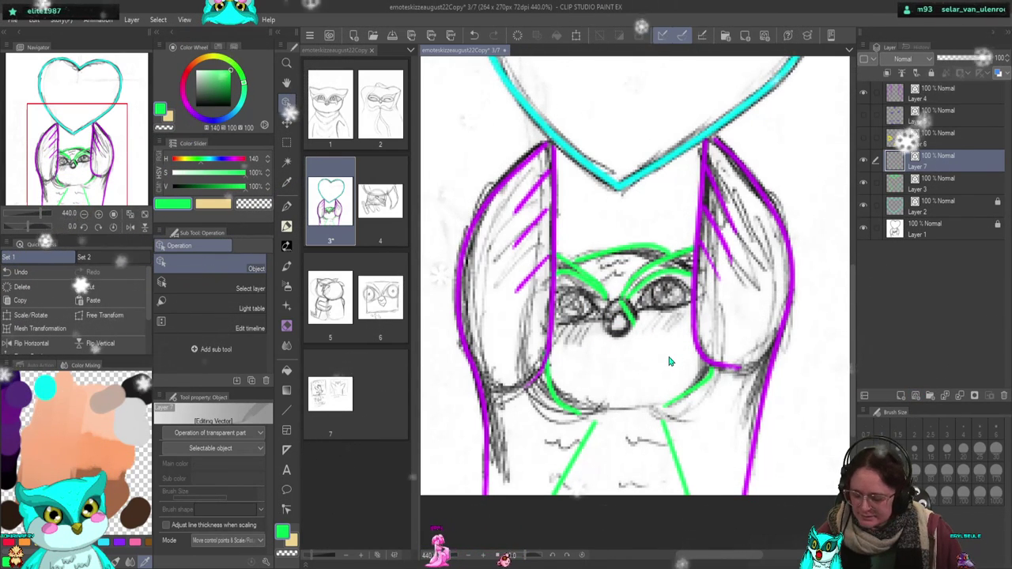
pyautogui.hotkey('ctrl', 'z')
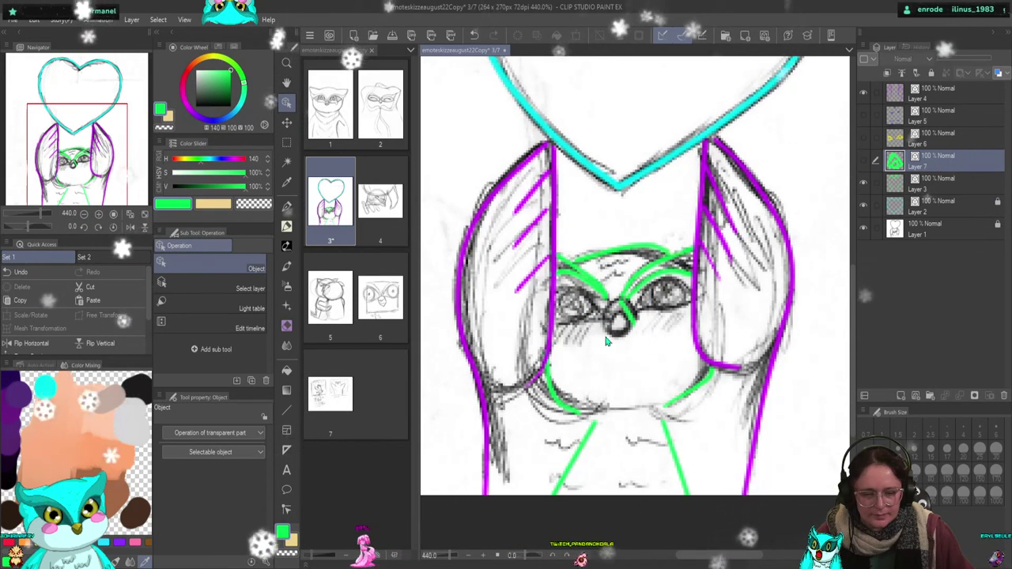
# - Move the leftover beak line from Layer 3 to Layer 7 and hide Layer 7
pyautogui.click(629, 320)
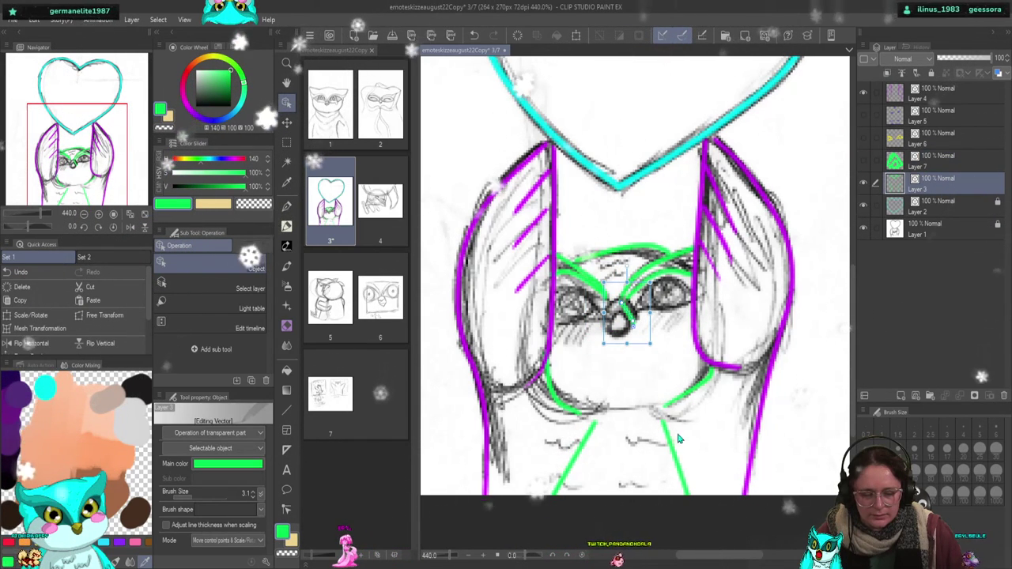
pyautogui.hotkey('ctrl', 'd')
pyautogui.click(955, 162)
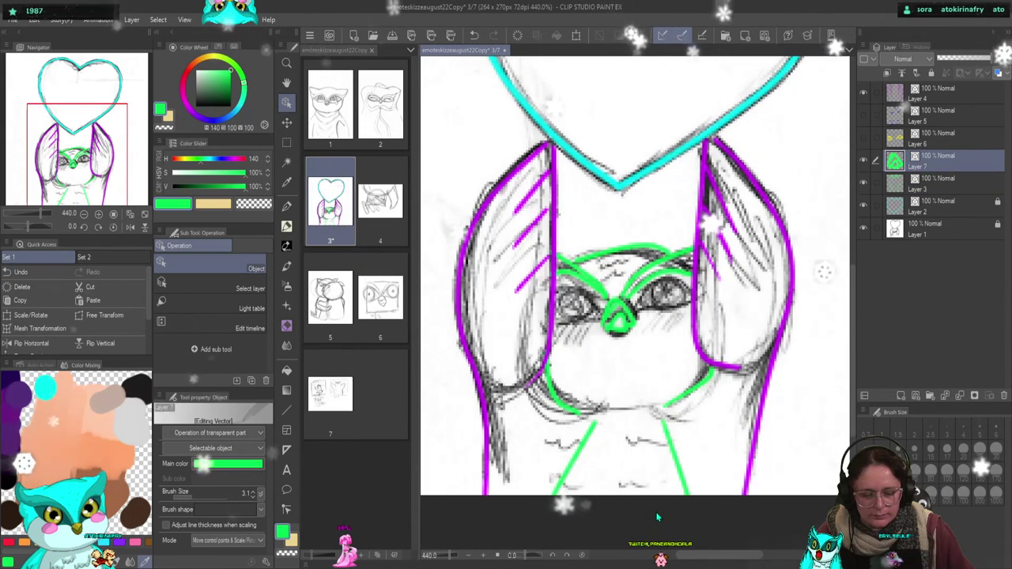
pyautogui.click(730, 398)
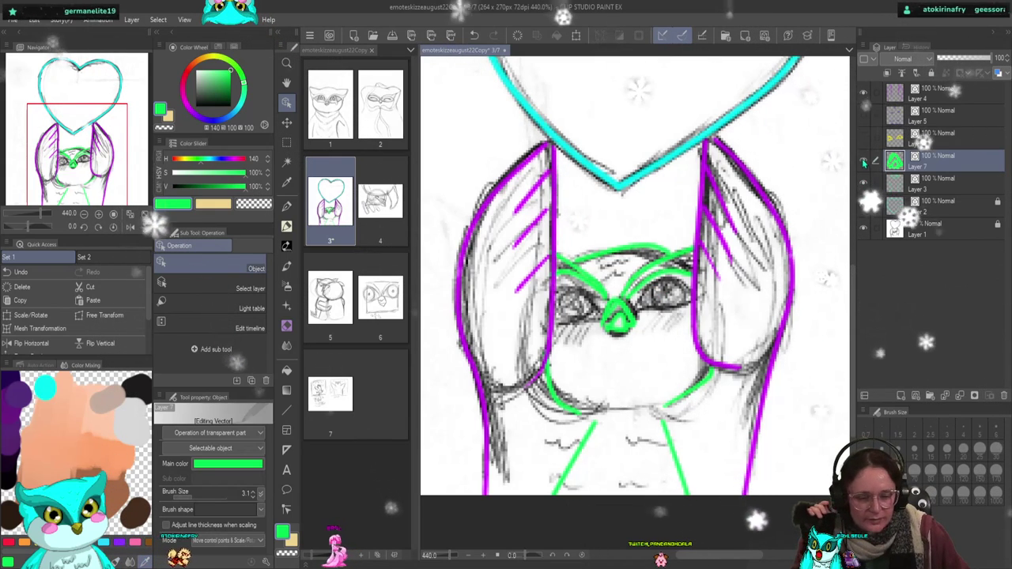
pyautogui.press('Delete')
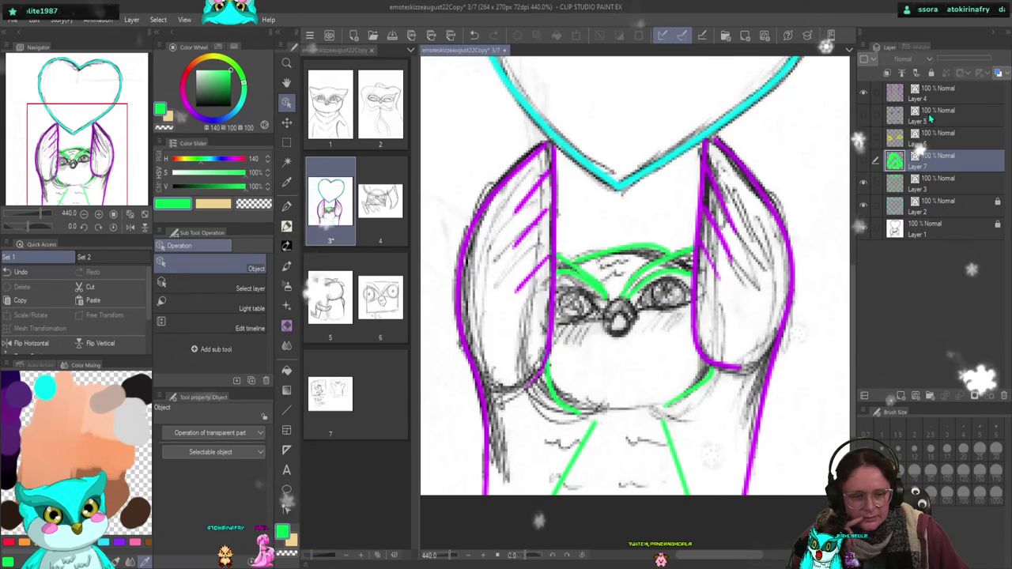
# - Adjust the lower control points of the right wing's inner line on Layer 4 to follow the sketch
pyautogui.click(937, 89)
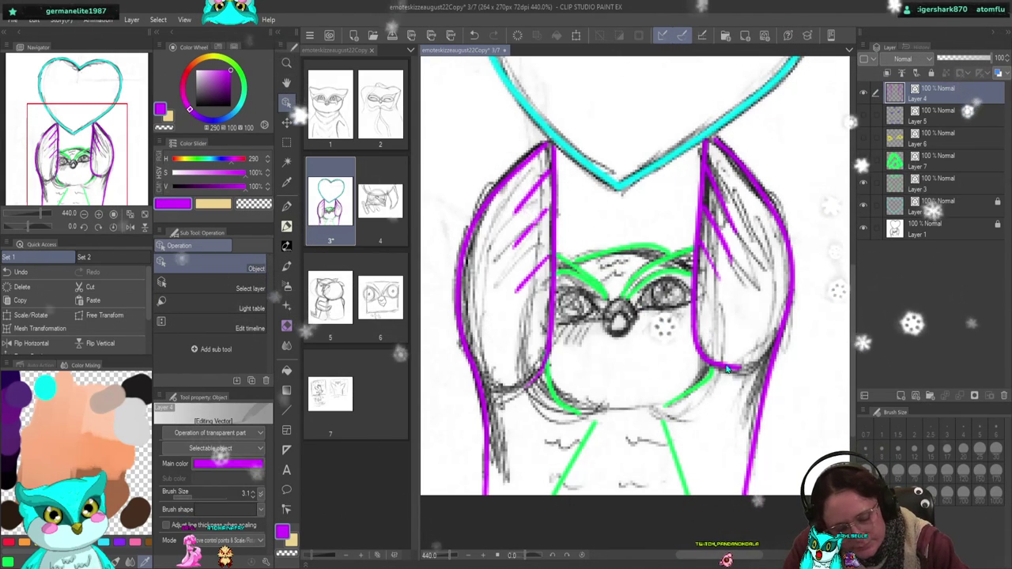
pyautogui.click(699, 300)
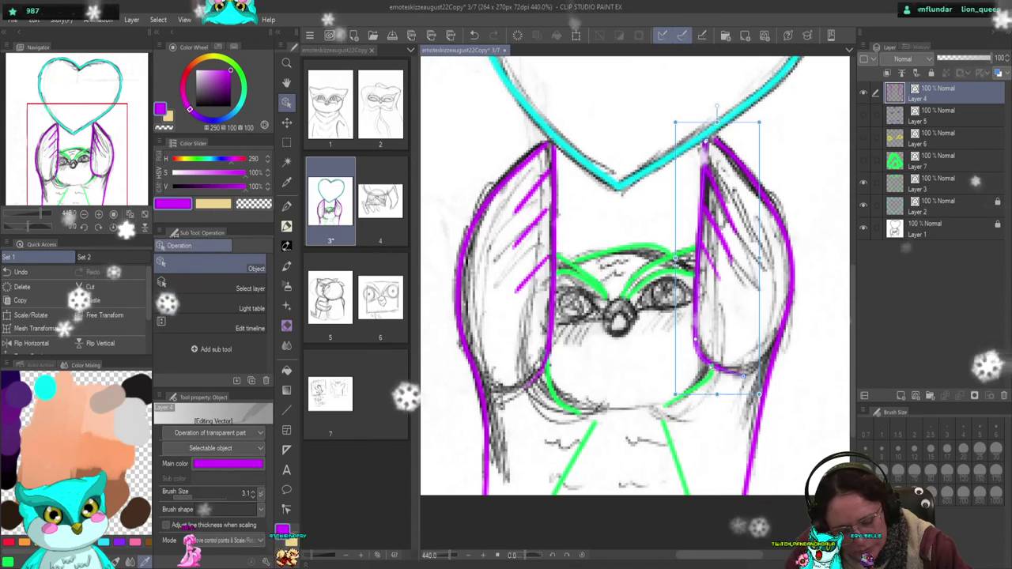
pyautogui.moveTo(735, 369)
pyautogui.mouseDown()
pyautogui.moveTo(744, 382)
pyautogui.moveTo(699, 345)
pyautogui.mouseUp()
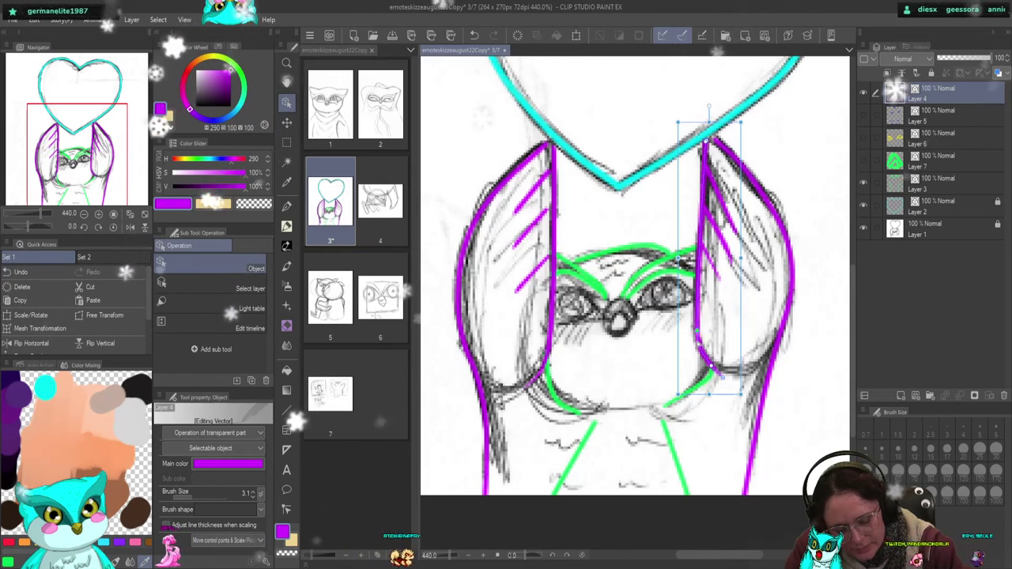
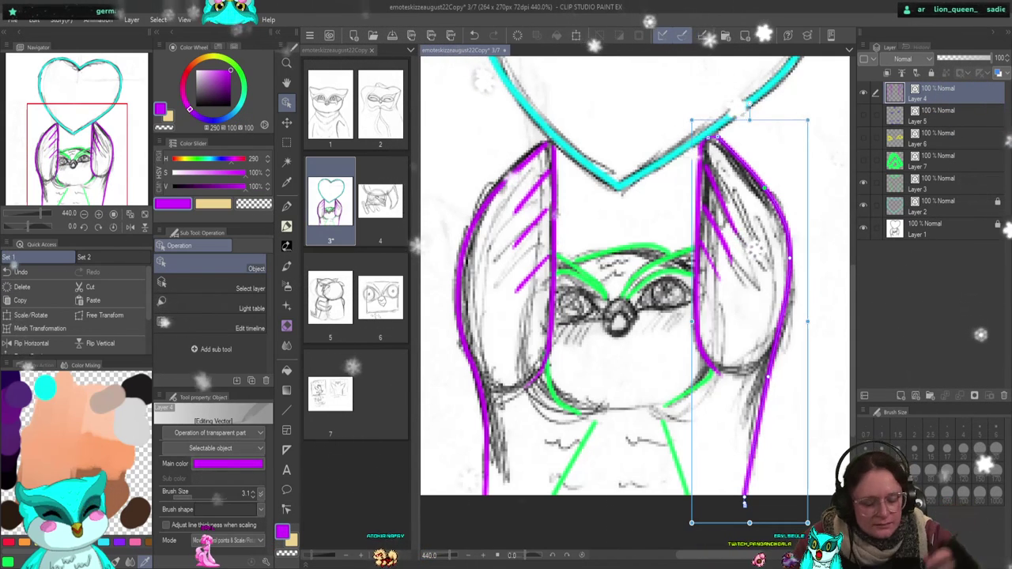
# - Reshape the lower part of the right wing's outer line on Layer 4 by repositioning its control points
pyautogui.moveTo(769, 378); pyautogui.dragTo(780, 336)
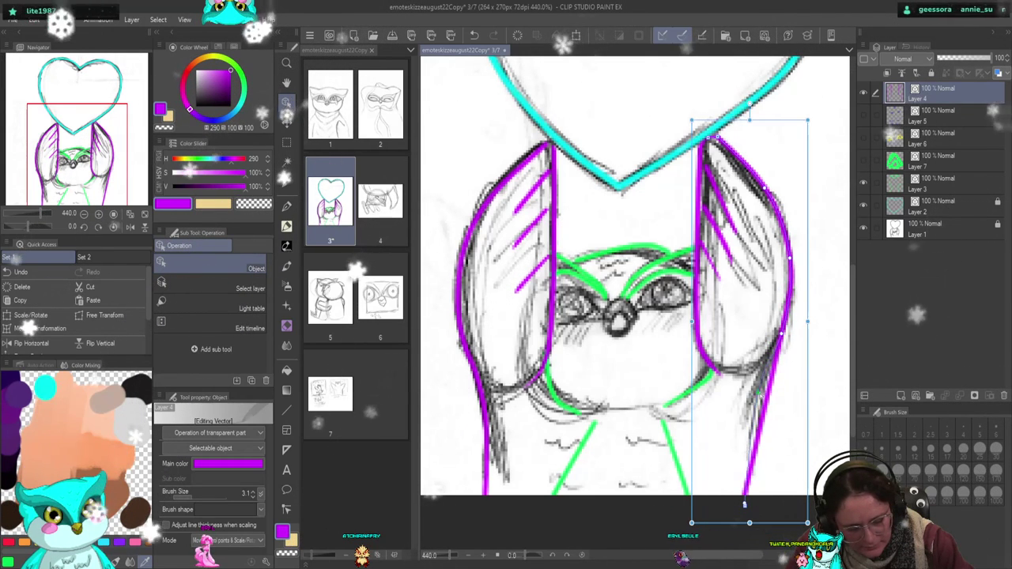
pyautogui.moveTo(763, 392); pyautogui.dragTo(766, 381)
pyautogui.moveTo(744, 503); pyautogui.dragTo(755, 490)
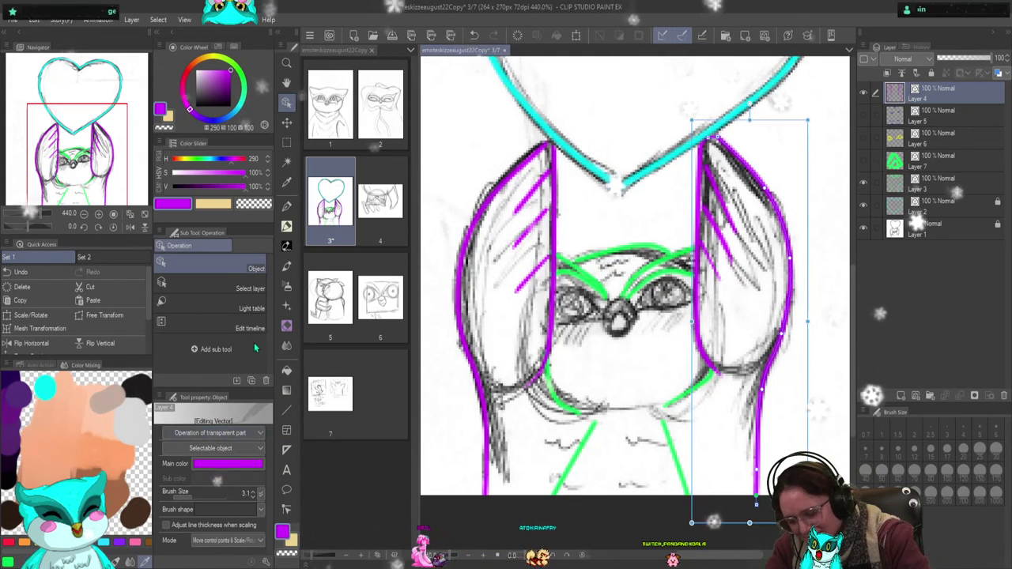
# - Use the Control point tool to add and adjust control points on the wing outlines on Layer 4, following the sketch
pyautogui.click(287, 510)
pyautogui.click(251, 316)
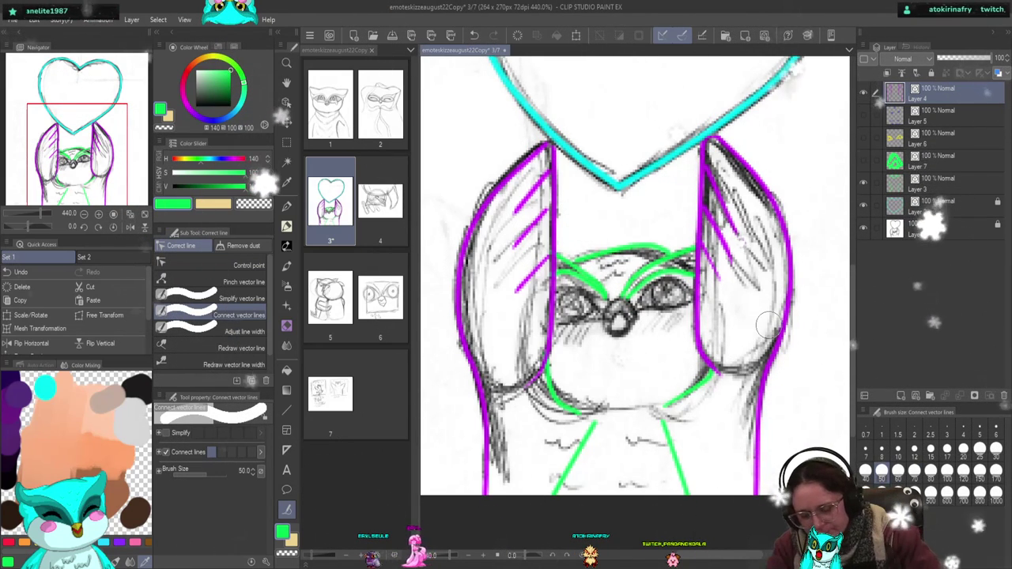
pyautogui.click(229, 269)
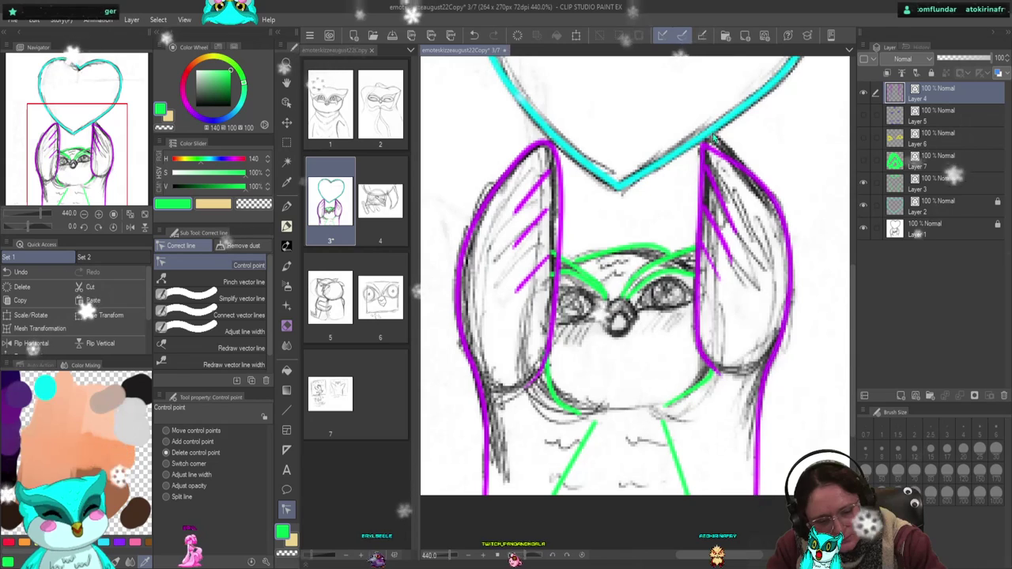
pyautogui.click(192, 441)
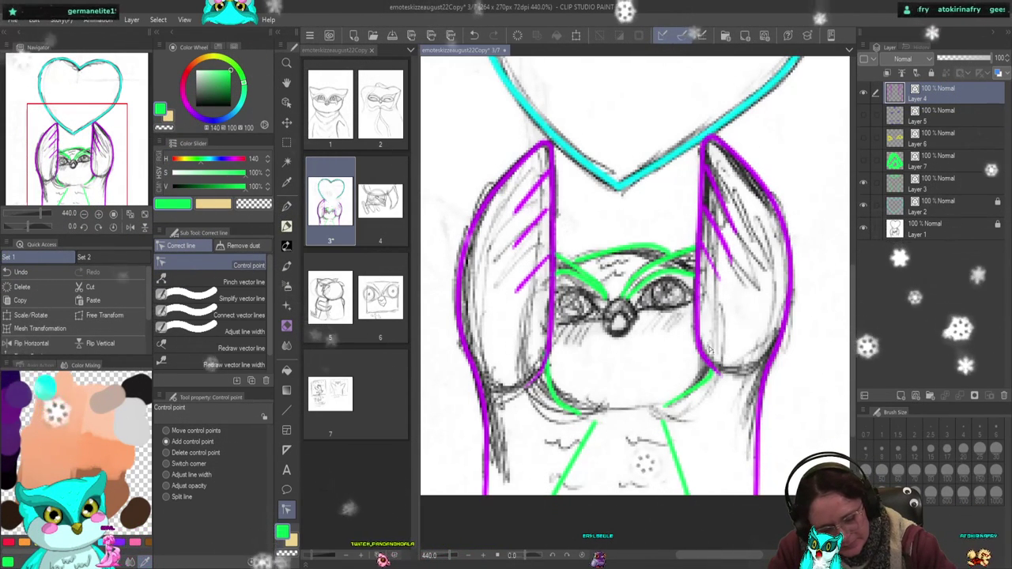
pyautogui.click(718, 370)
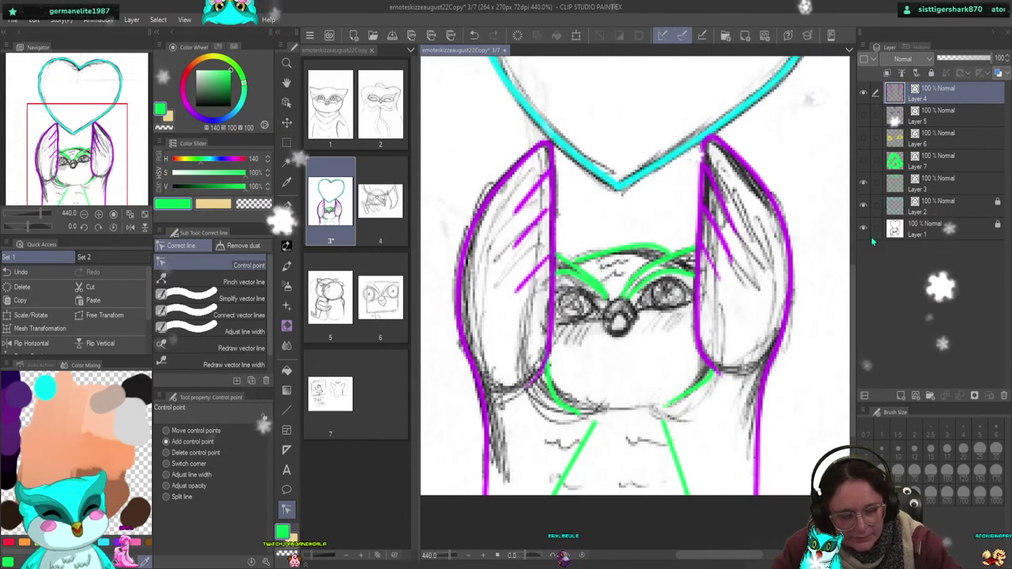
# - Delete surplus control points from the right cheek line on Layer 3 and the wing outlines on Layer 4
pyautogui.click(931, 190)
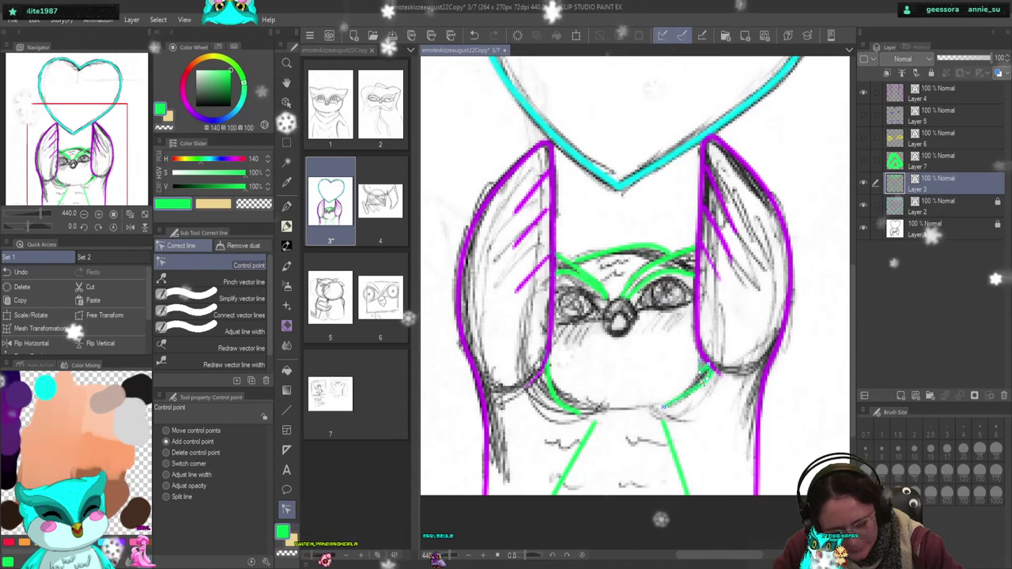
pyautogui.click(237, 453)
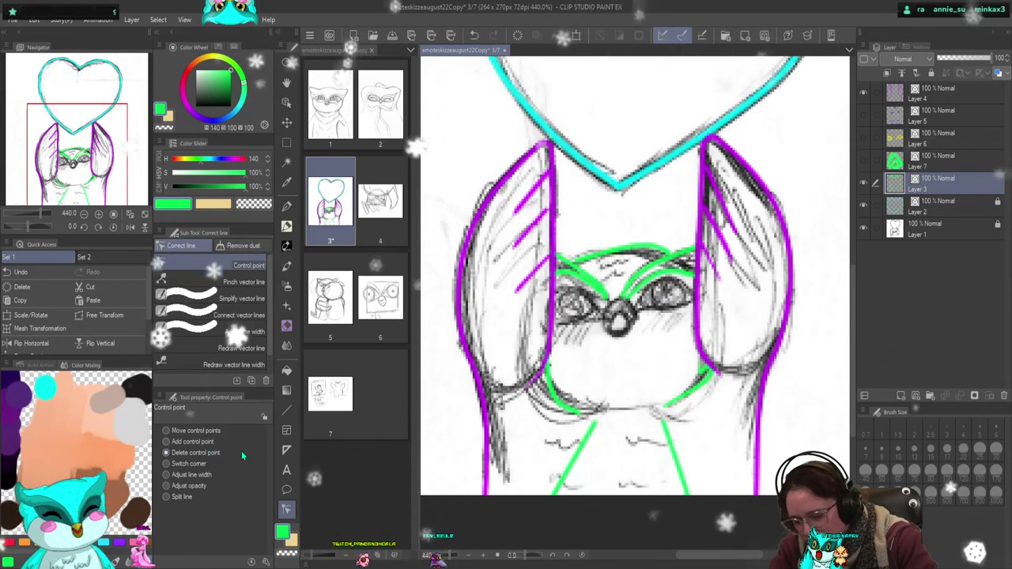
pyautogui.click(703, 373)
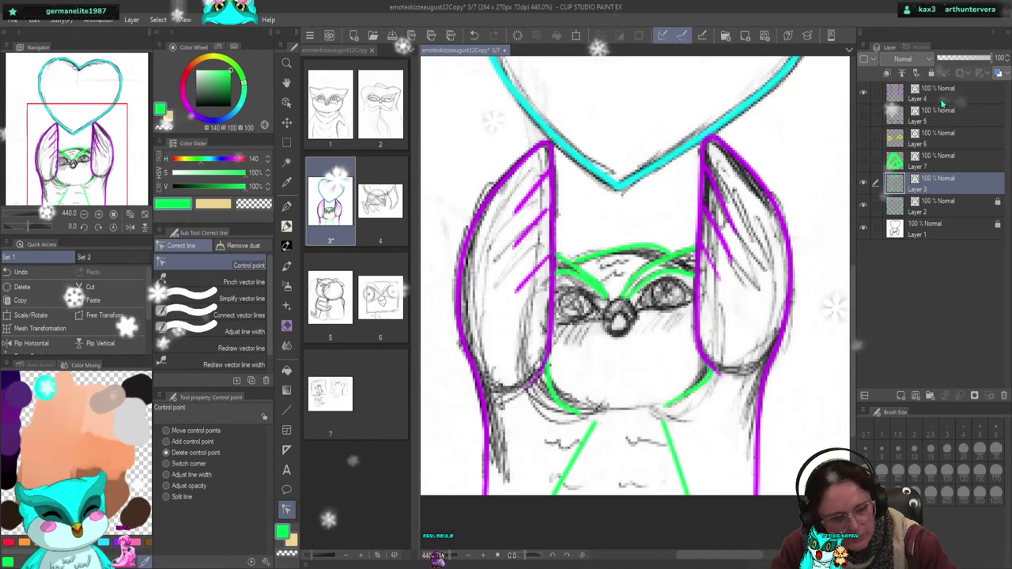
pyautogui.keyDown('ctrl'); pyautogui.click(772, 435); pyautogui.keyUp('ctrl')
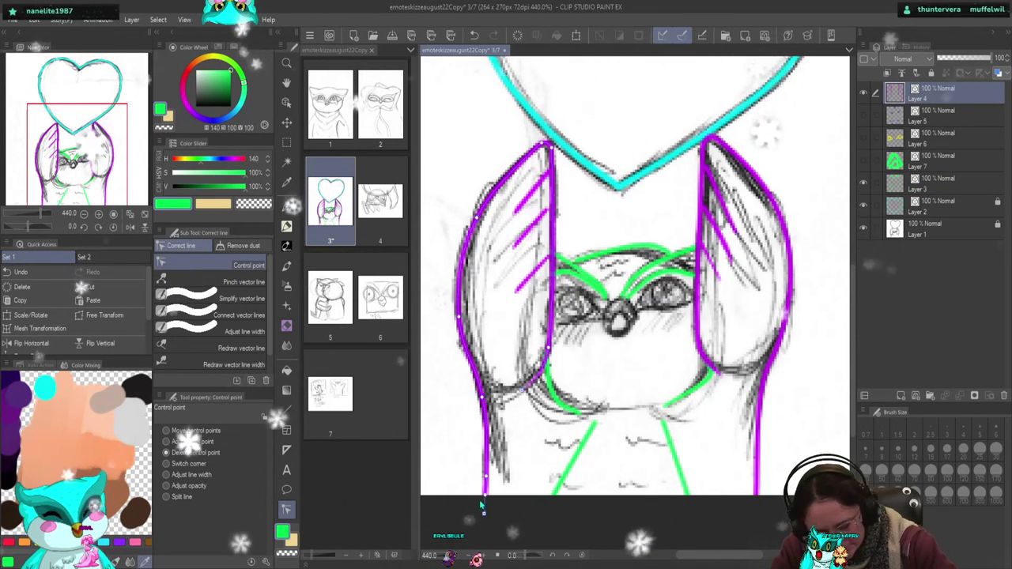
# - Reposition the two cheek curves on Layer 3 and the lower end of the right wing's inner line on Layer 4
pyautogui.click(943, 187)
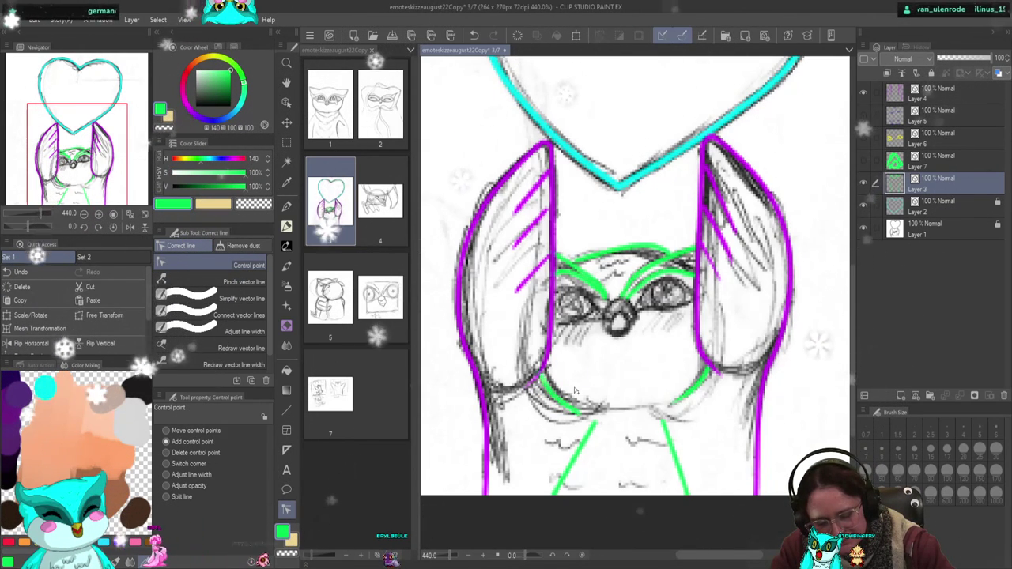
pyautogui.click(589, 409)
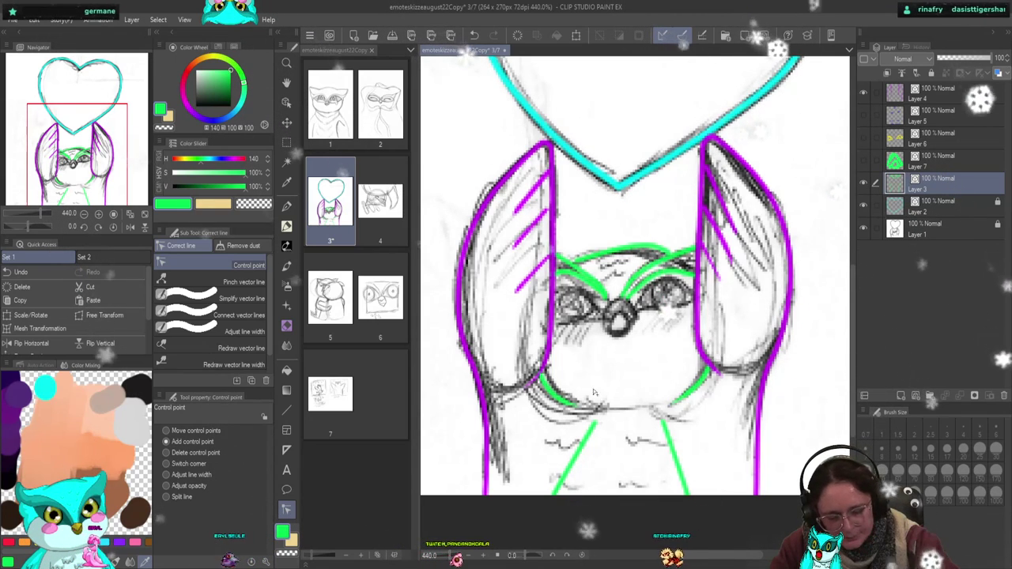
pyautogui.click(935, 92)
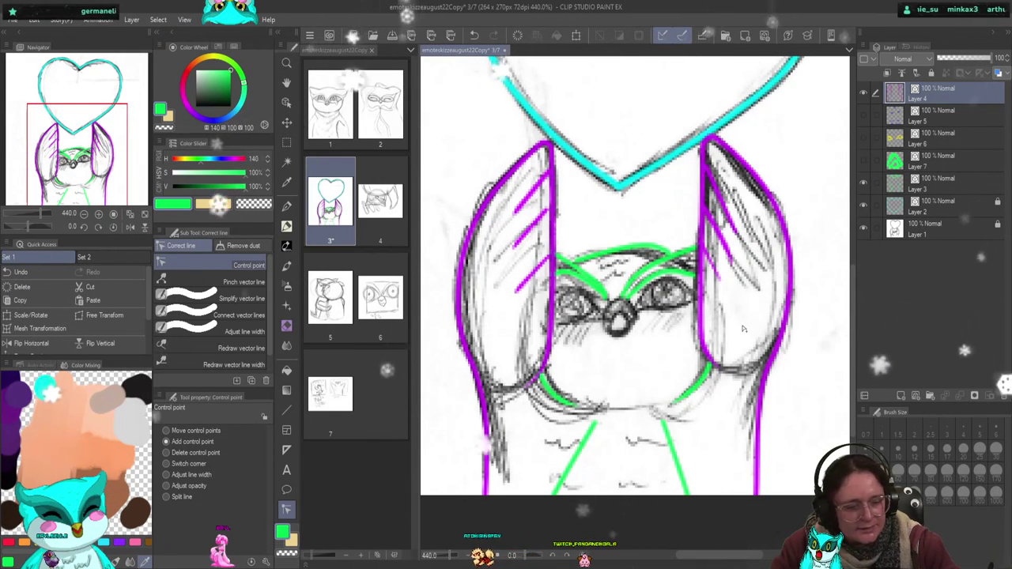
# - Add control points to the right body line on Layer 3 and bend it into a long loop inside the right wing
pyautogui.click(926, 186)
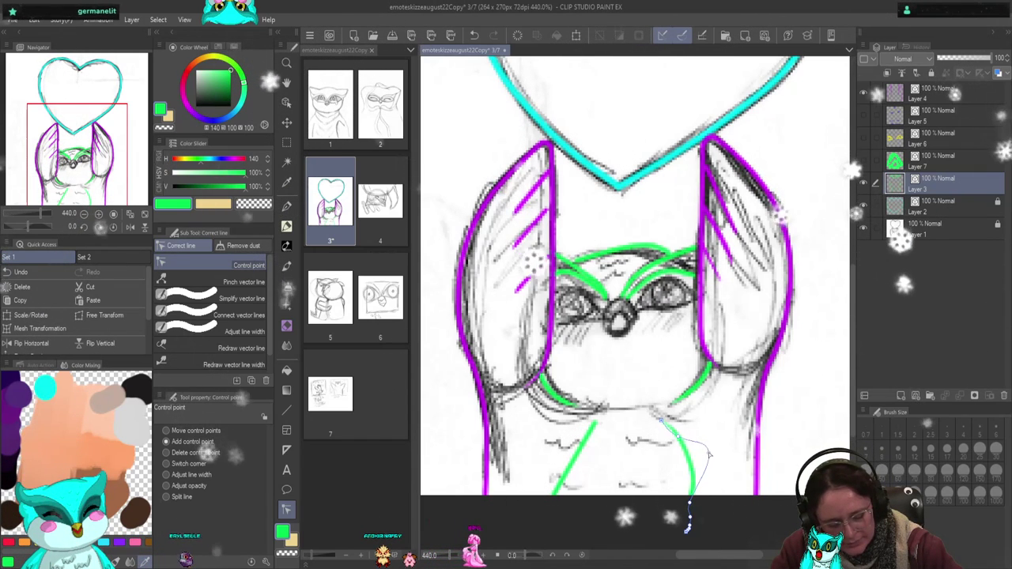
pyautogui.moveTo(697, 469); pyautogui.dragTo(718, 452)
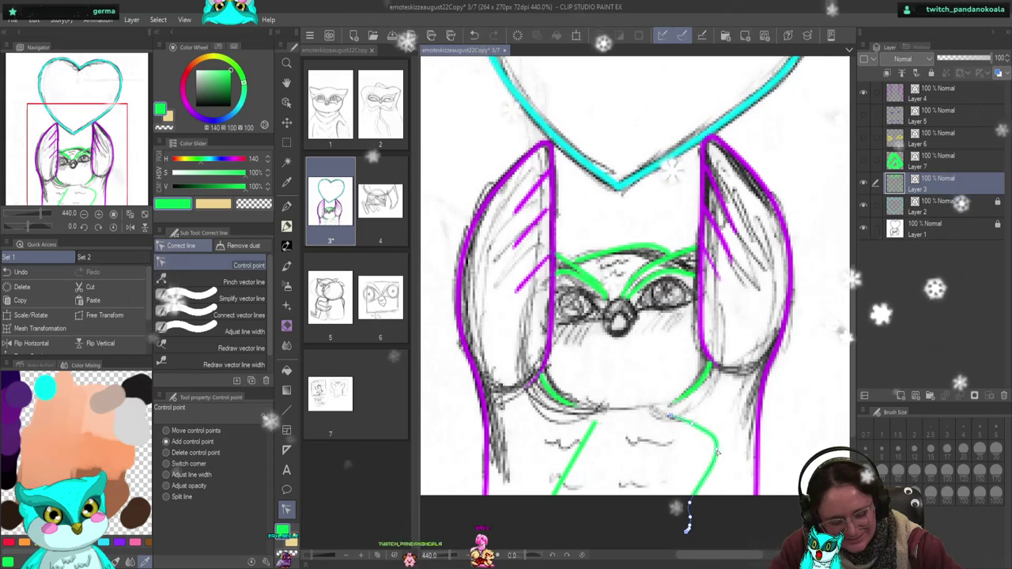
pyautogui.moveTo(717, 452); pyautogui.dragTo(718, 393)
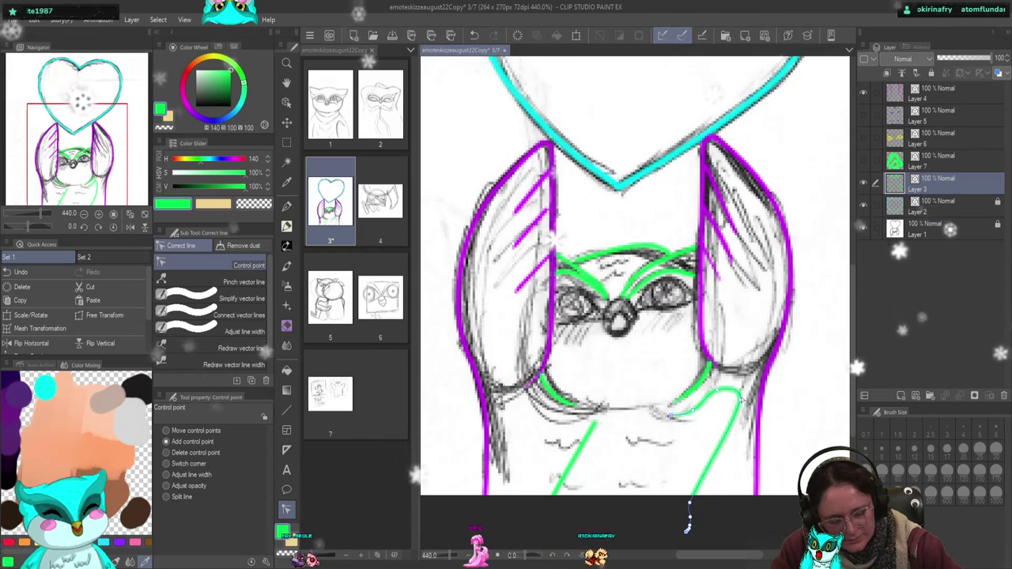
pyautogui.moveTo(732, 437); pyautogui.dragTo(687, 528)
pyautogui.moveTo(736, 500)
pyautogui.mouseDown()
pyautogui.moveTo(707, 510)
pyautogui.moveTo(715, 504)
pyautogui.mouseUp()
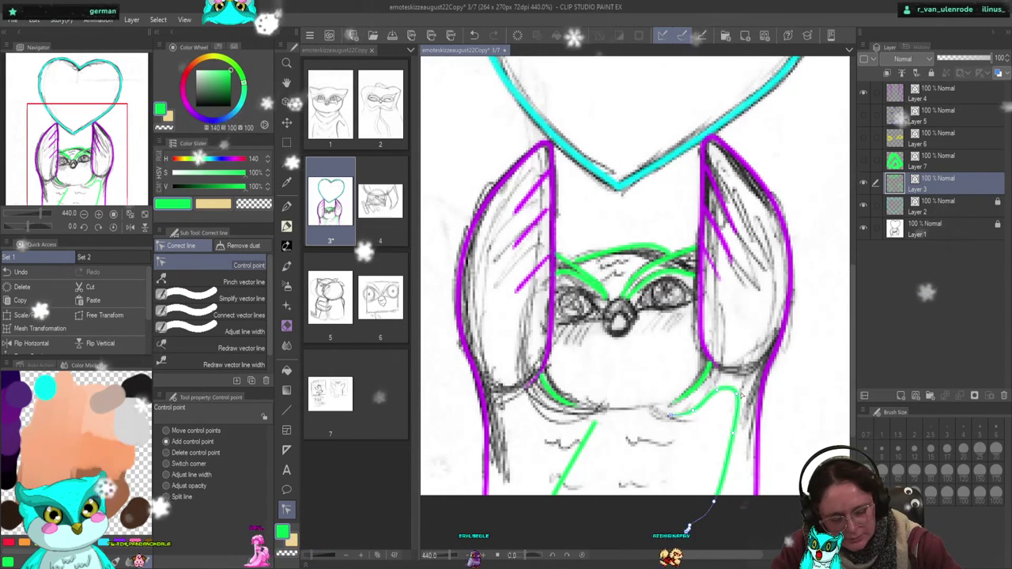
pyautogui.moveTo(738, 190); pyautogui.dragTo(738, 417)
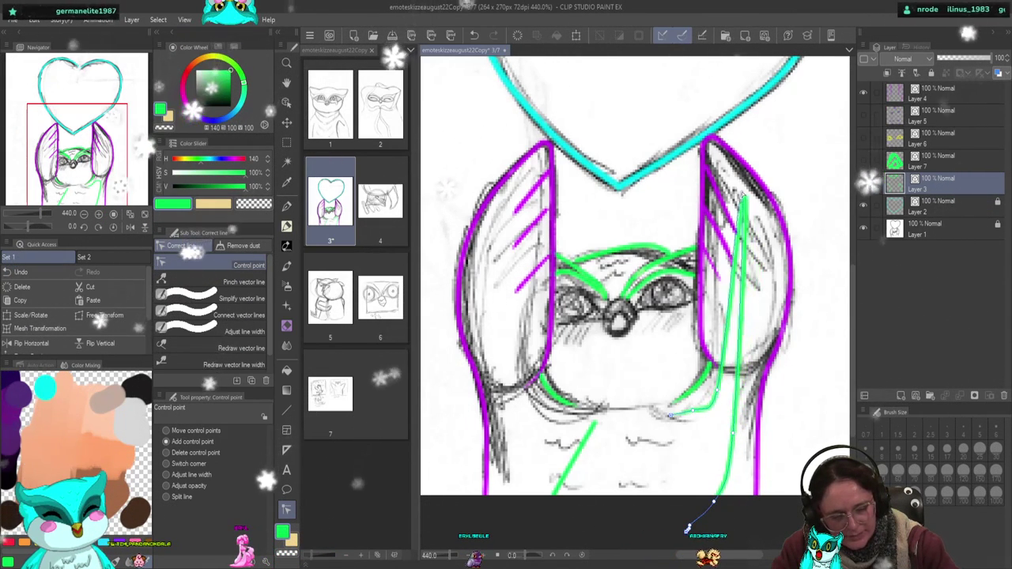
pyautogui.moveTo(726, 244); pyautogui.dragTo(730, 431)
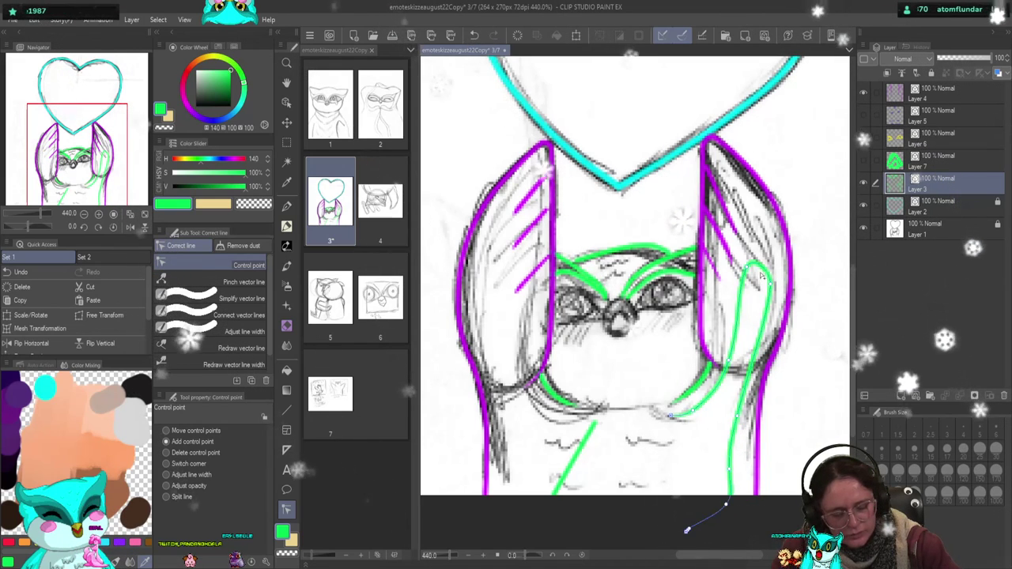
# - Delete the surplus lower end points of the right body line on Layer 3 and undo the point deletion on the left body line
pyautogui.hotkey('ctrl', 'z')
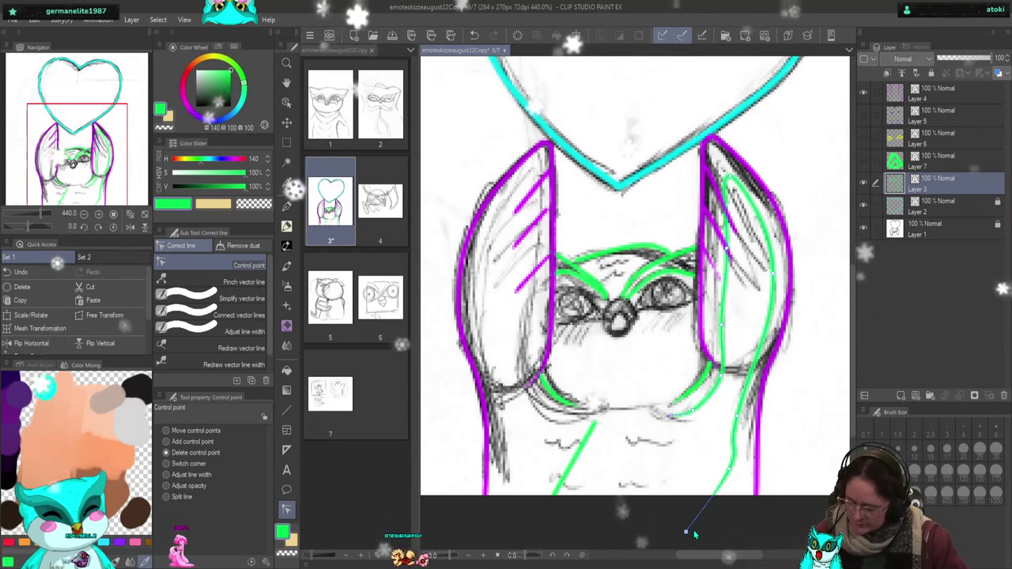
pyautogui.click(696, 534)
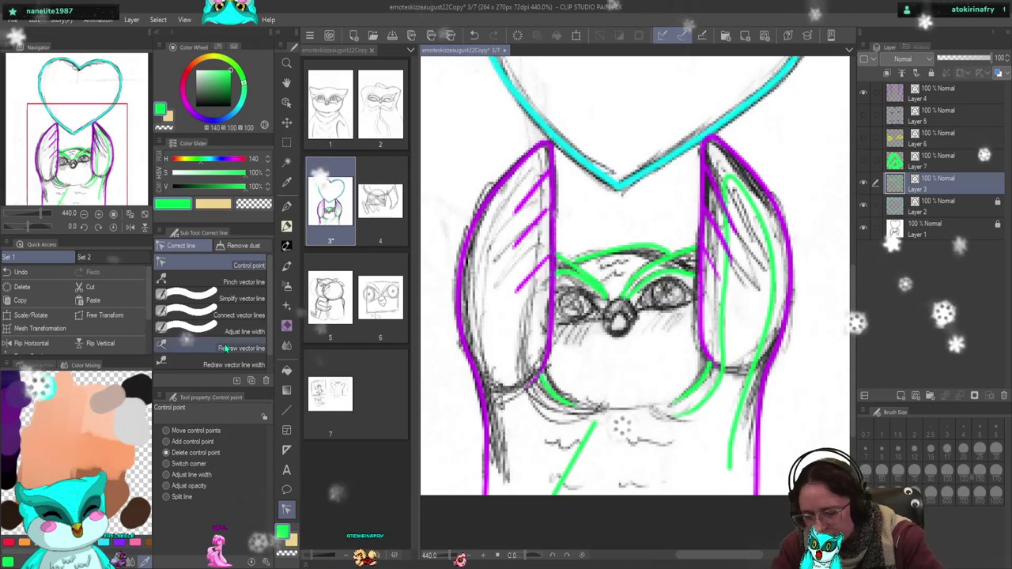
pyautogui.click(554, 502)
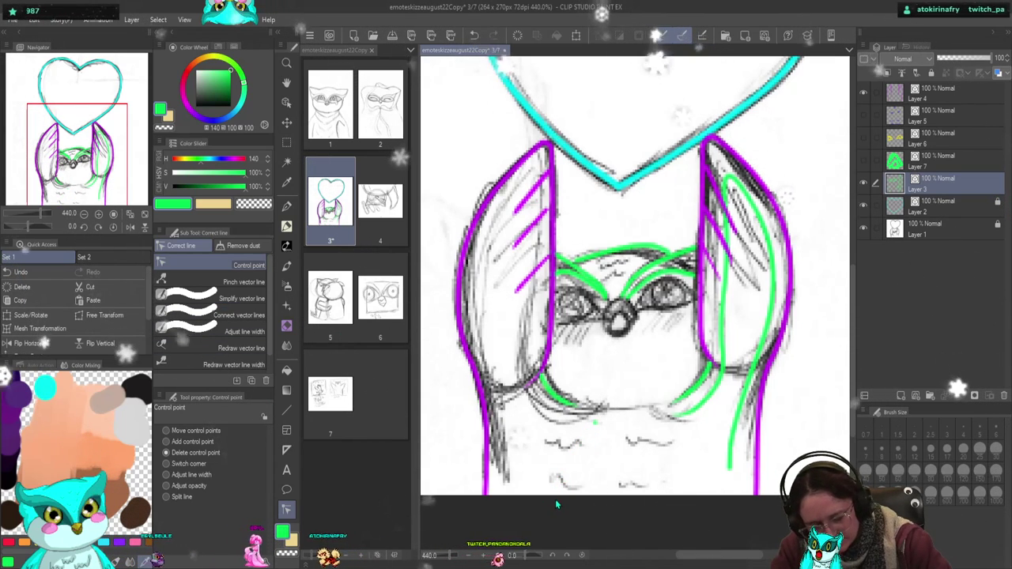
pyautogui.hotkey('ctrl', 'z')
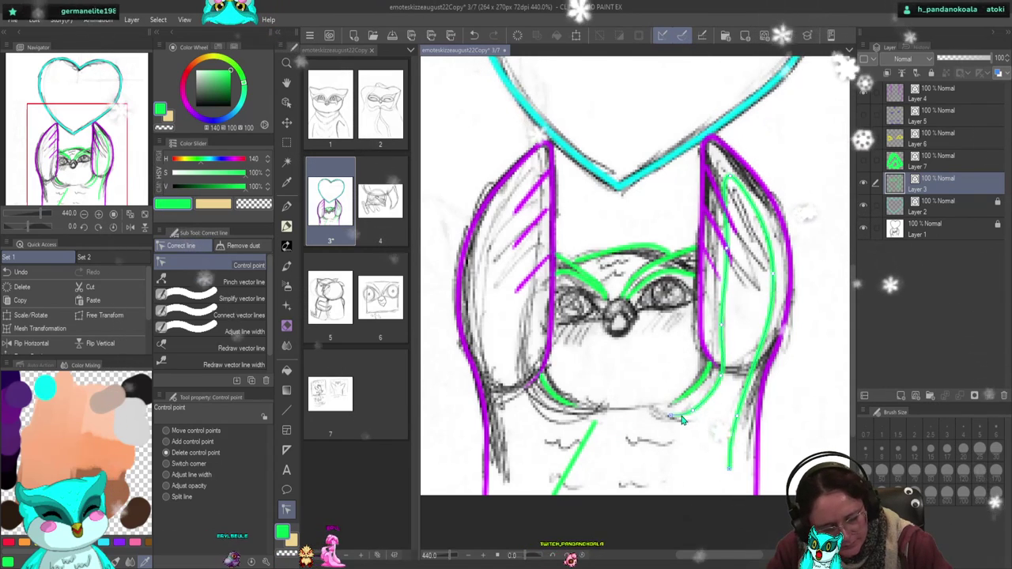
# - Add control points to the left body line on Layer 3, bend it into a matching loop inside the left wing, and fine-tune the right loop's tip
pyautogui.click(195, 441)
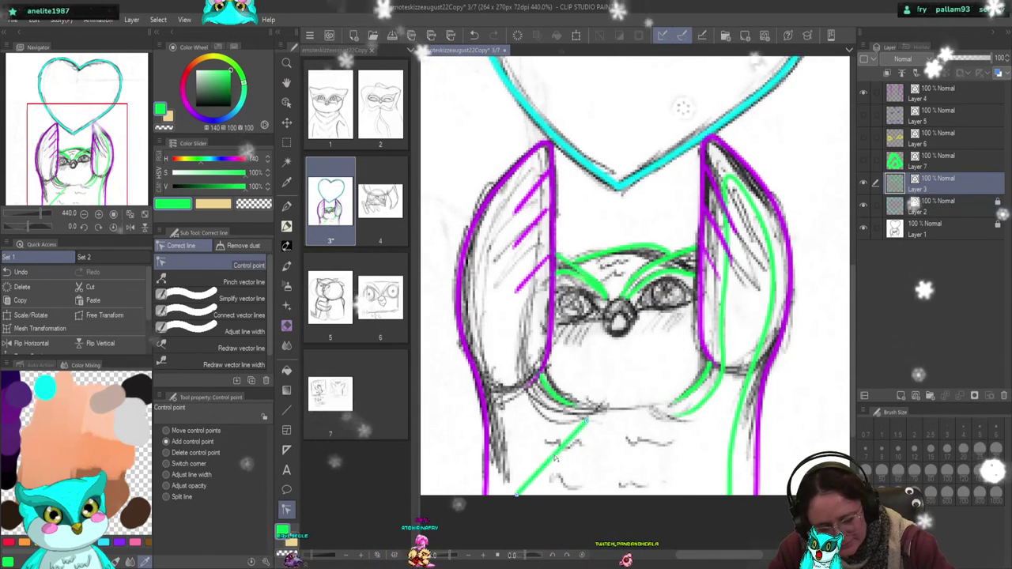
pyautogui.moveTo(555, 457); pyautogui.dragTo(513, 194)
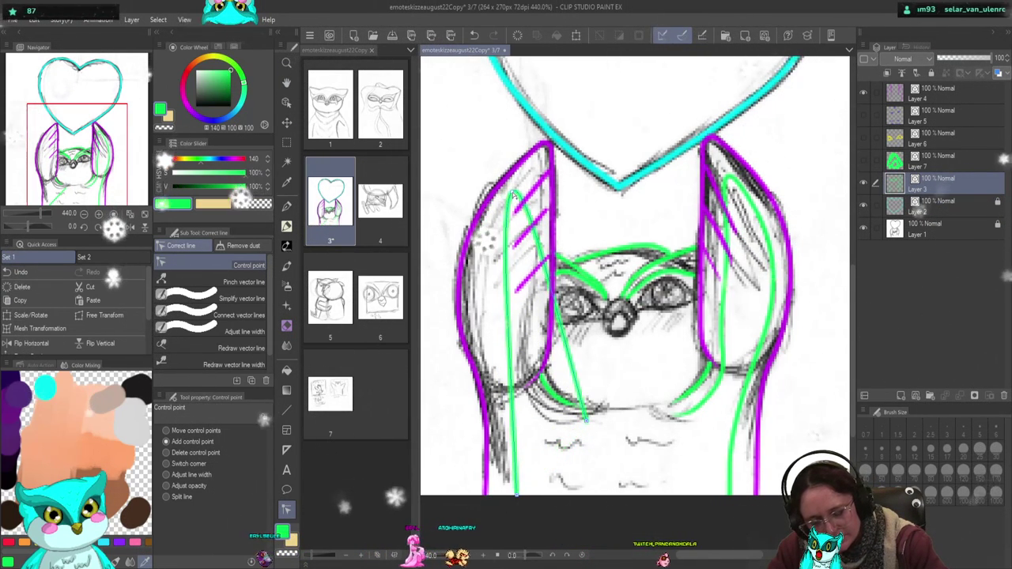
pyautogui.moveTo(513, 281); pyautogui.dragTo(487, 308)
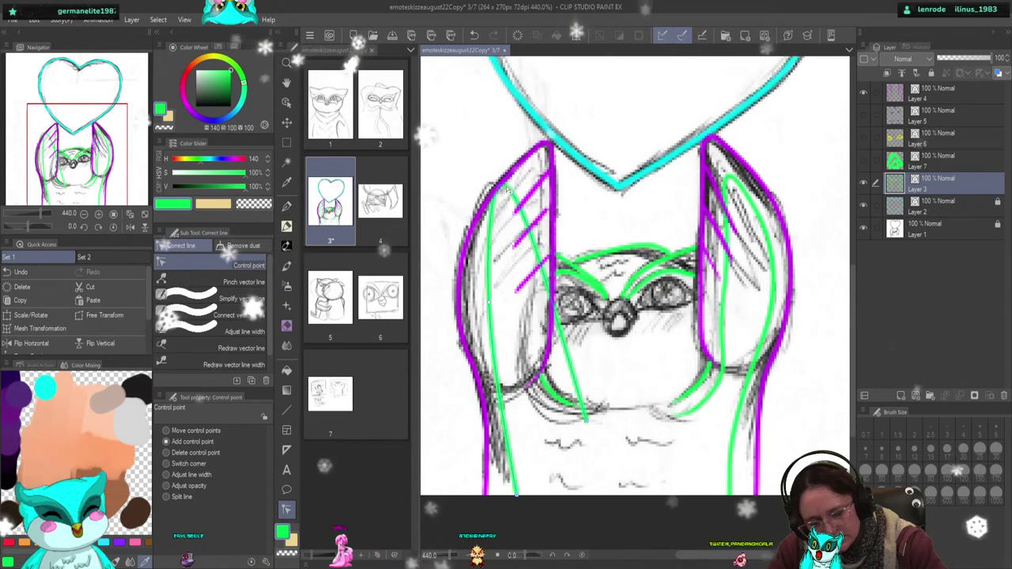
pyautogui.moveTo(511, 191); pyautogui.dragTo(528, 185)
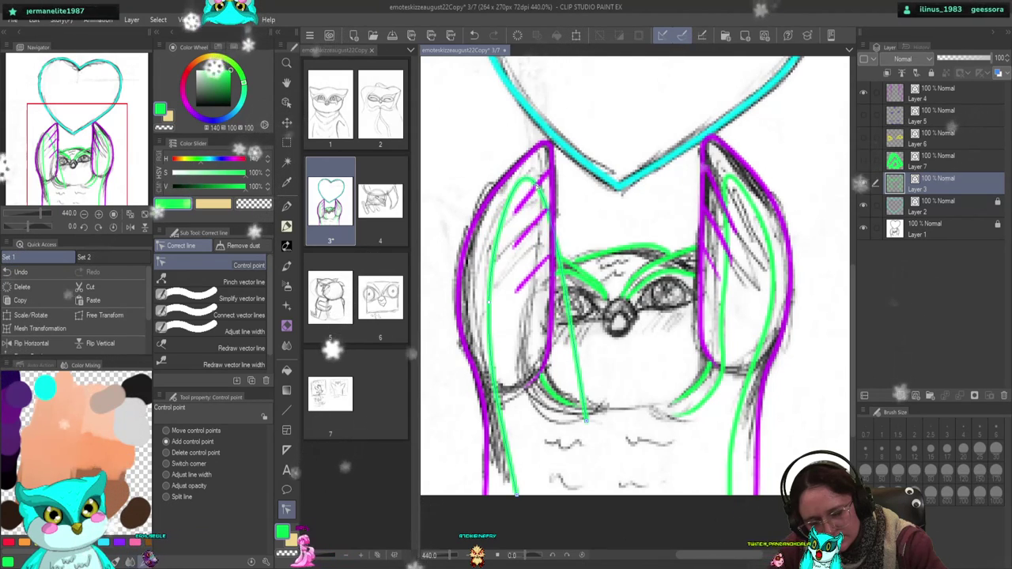
pyautogui.moveTo(489, 304); pyautogui.dragTo(496, 359)
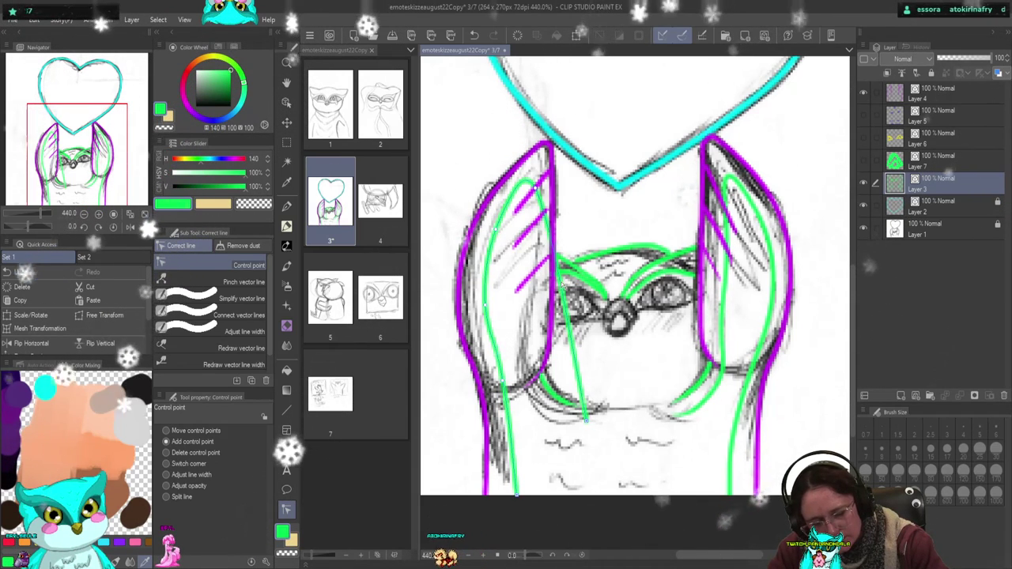
pyautogui.moveTo(571, 348); pyautogui.dragTo(528, 359)
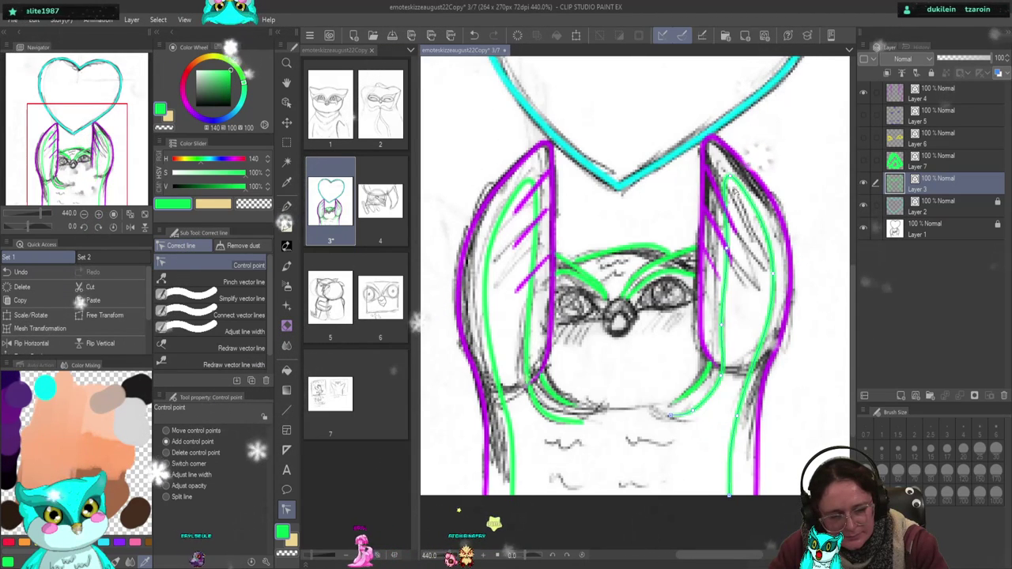
pyautogui.moveTo(730, 180); pyautogui.dragTo(727, 192)
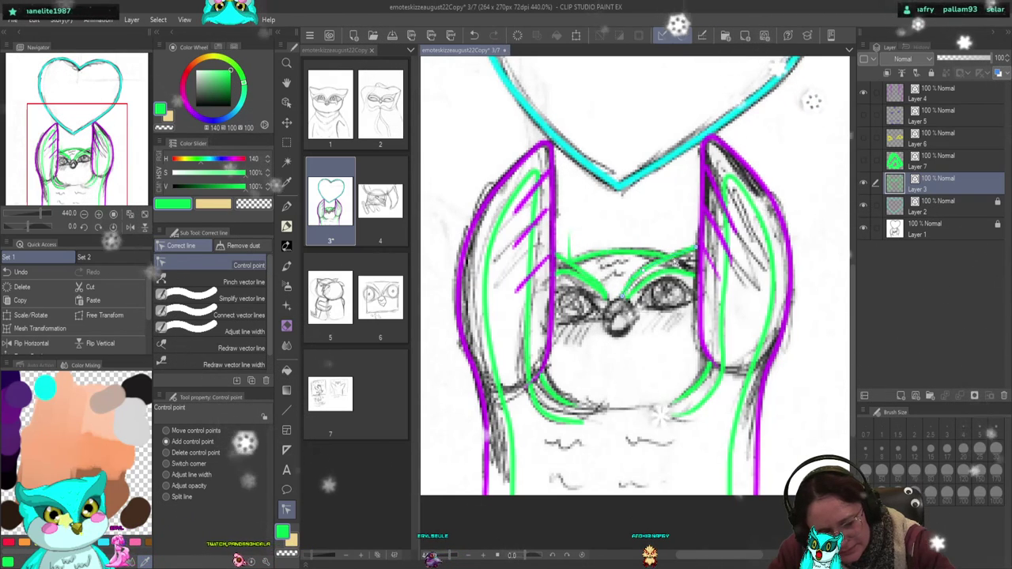
# - Delete the stray control points at the left end of the head's top line on Layer 3 and refine the face lines
pyautogui.click(190, 452)
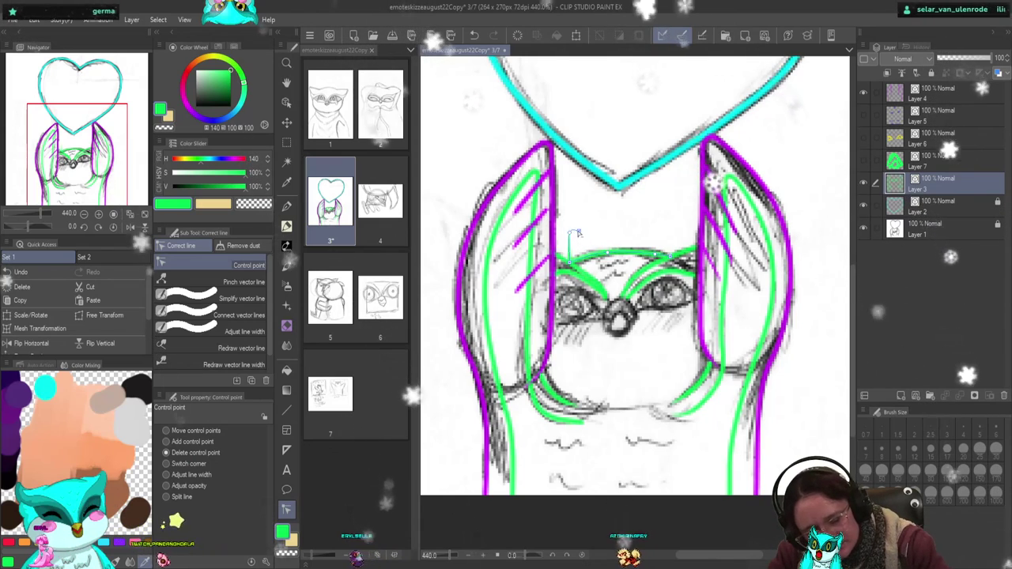
pyautogui.click(190, 441)
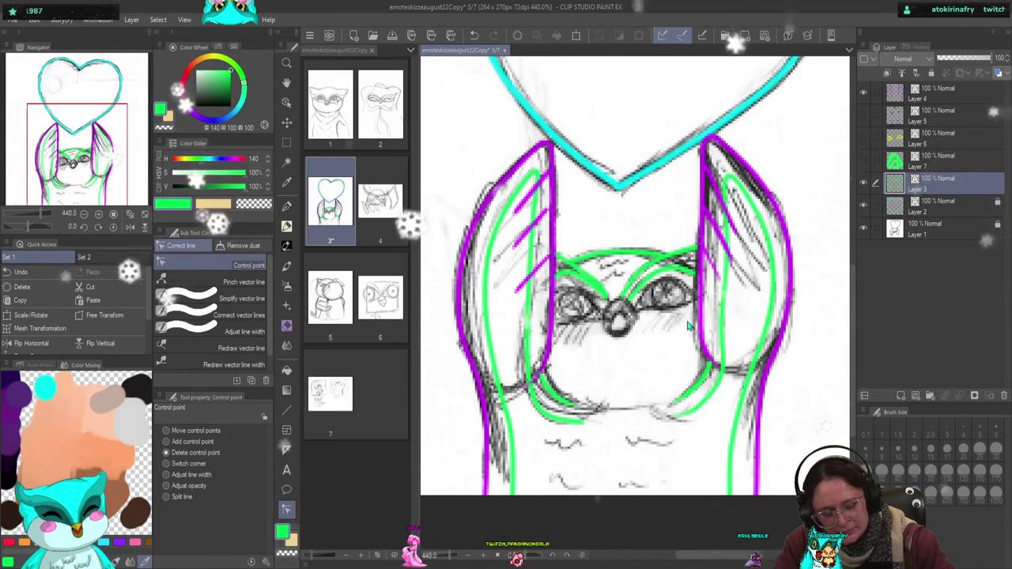
pyautogui.click(166, 441)
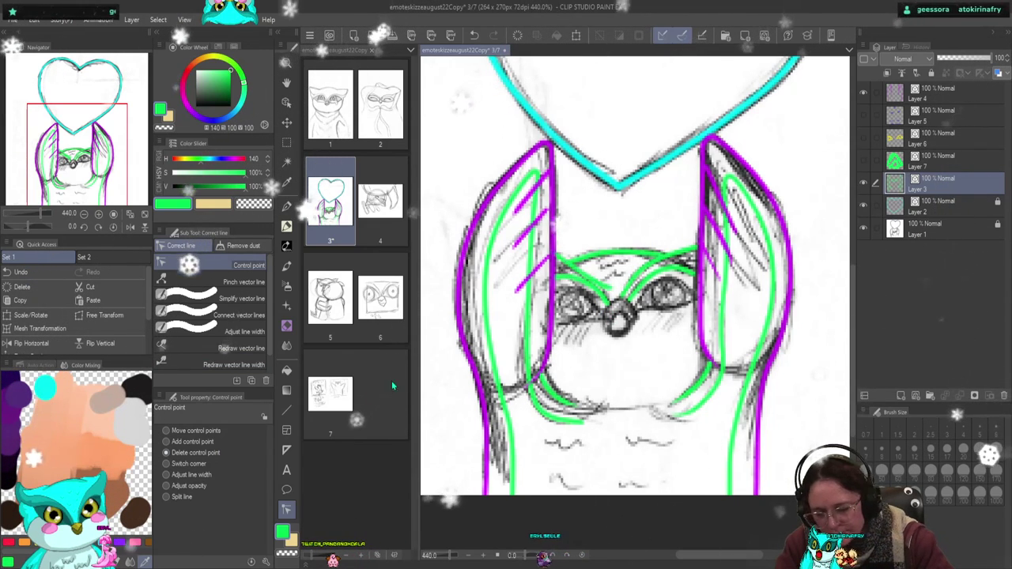
pyautogui.click(192, 441)
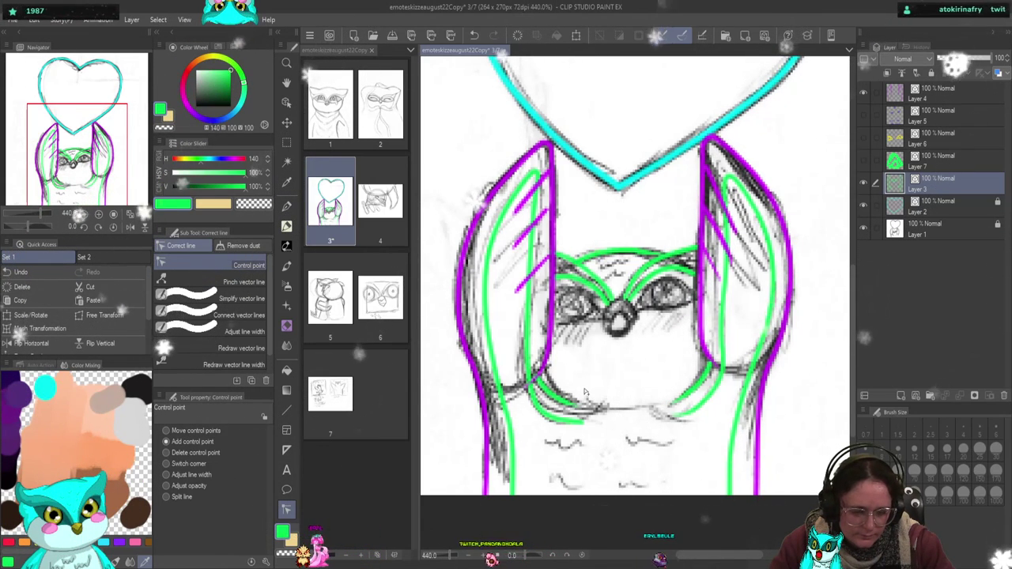
# - Show Layer 7 and delete the control points of the beak line's overhanging tail
pyautogui.click(925, 159)
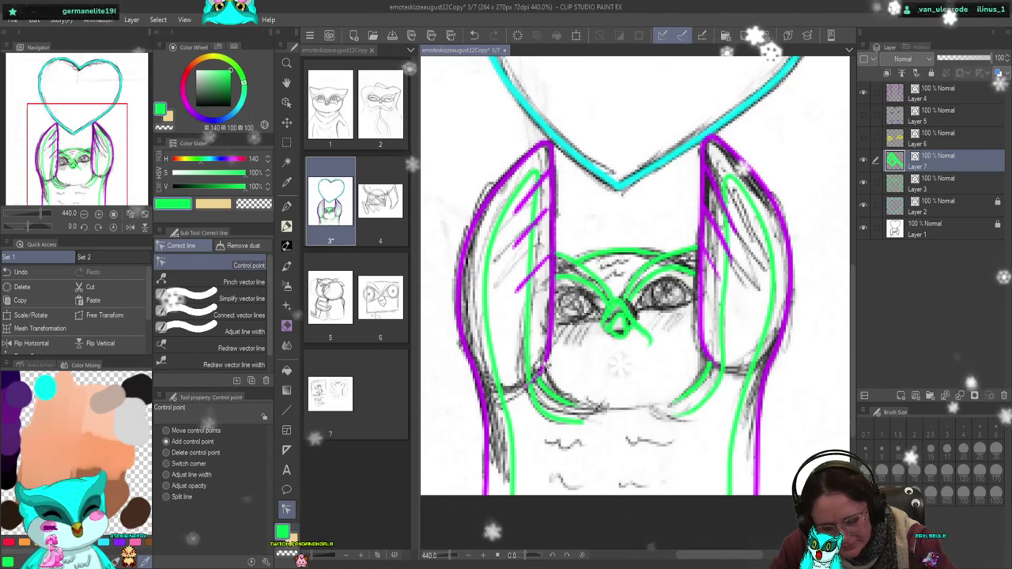
pyautogui.click(197, 453)
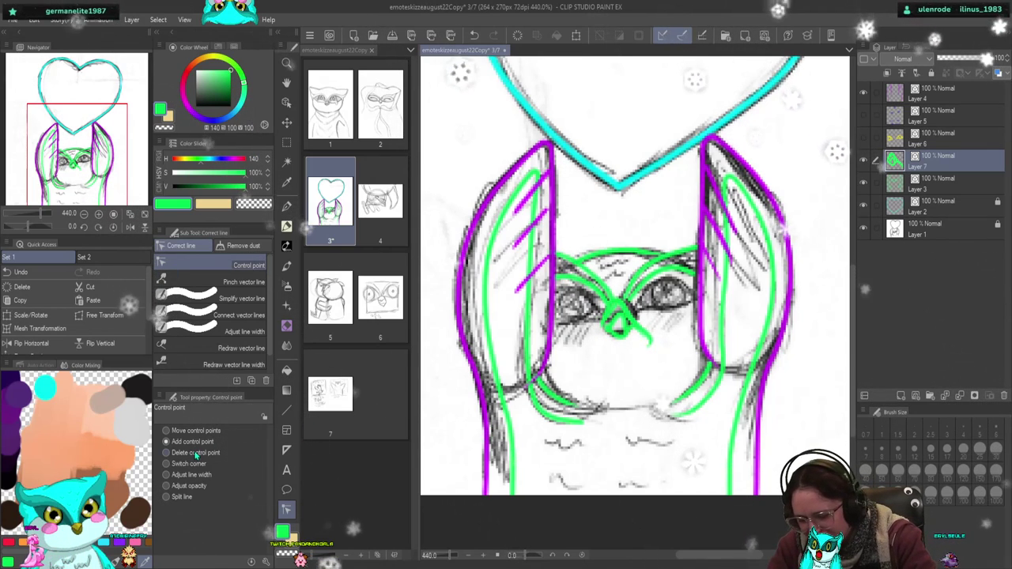
pyautogui.click(644, 335)
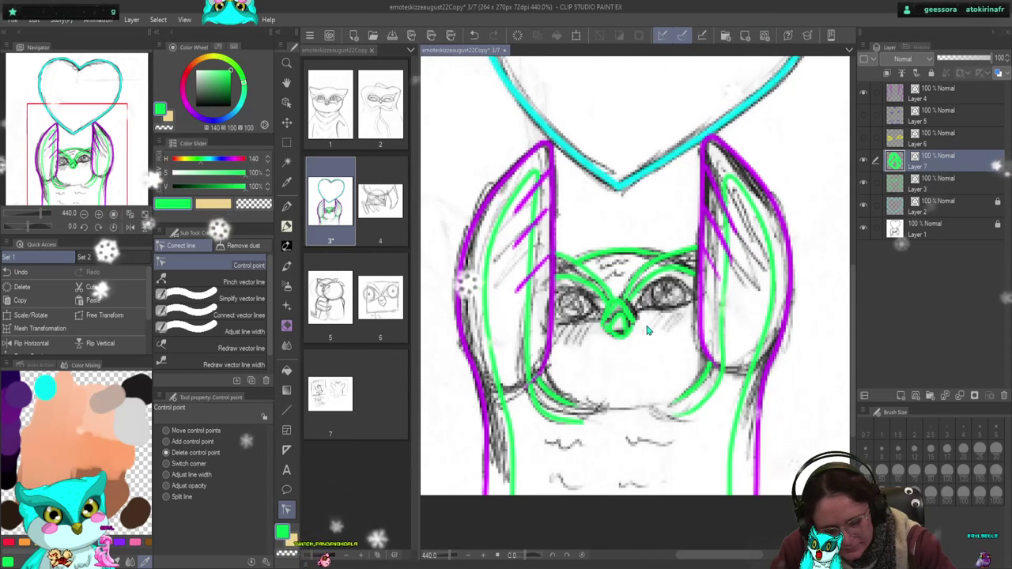
# - Delete surplus control points from the beak line on Layer 7 and add points to shape it into a rounded diamond
pyautogui.click(625, 331)
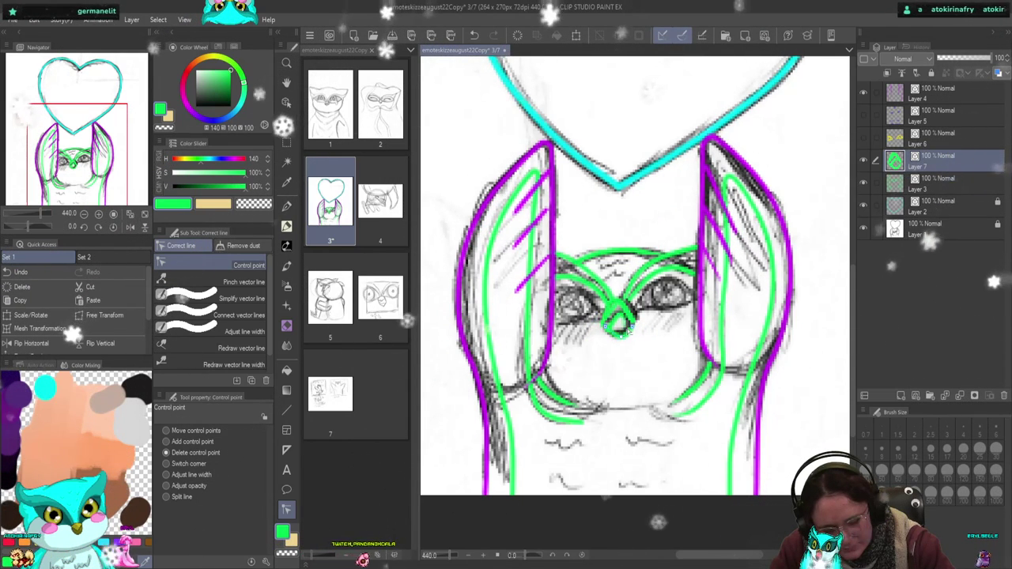
pyautogui.click(636, 321)
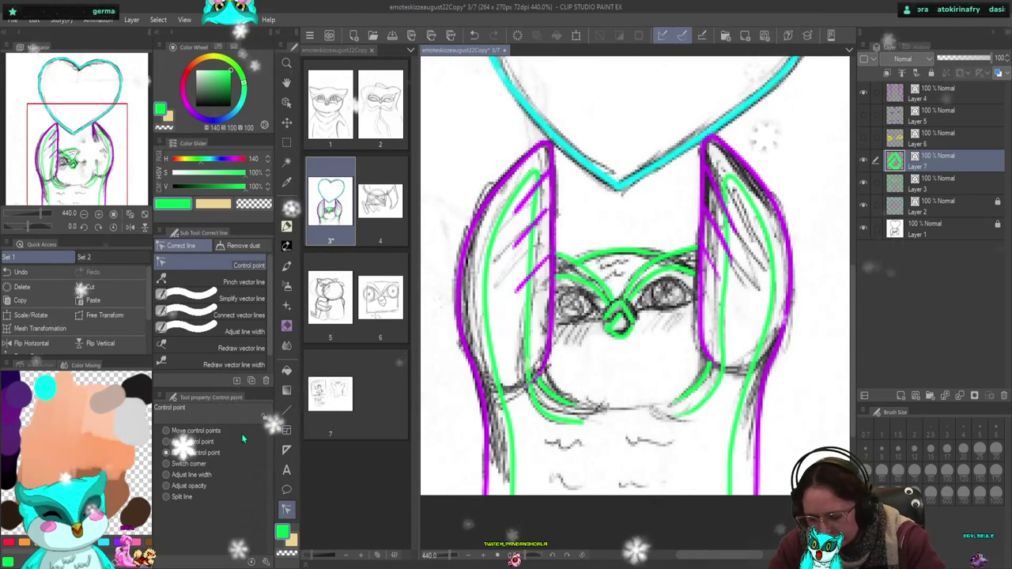
pyautogui.click(194, 441)
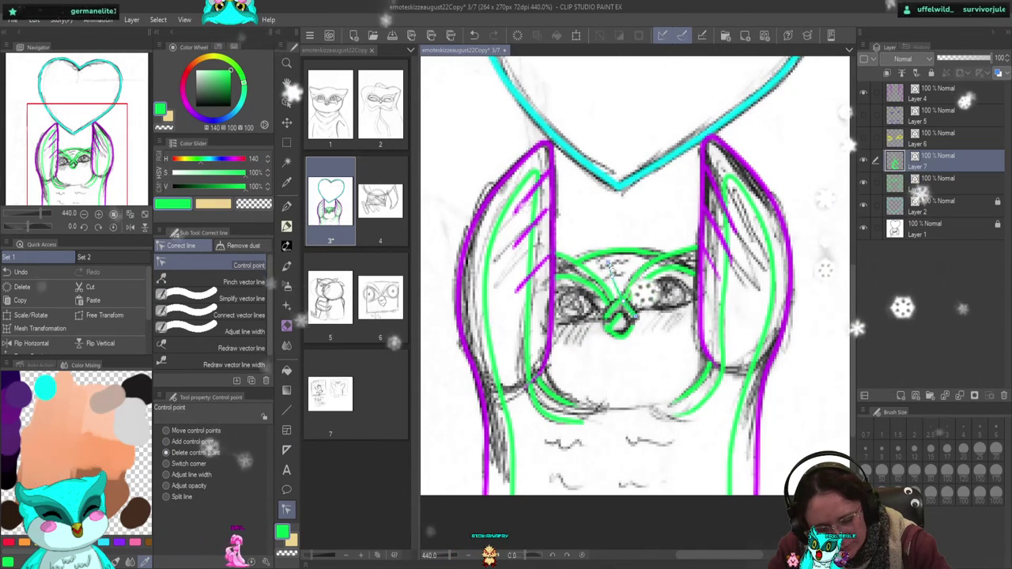
pyautogui.click(624, 332)
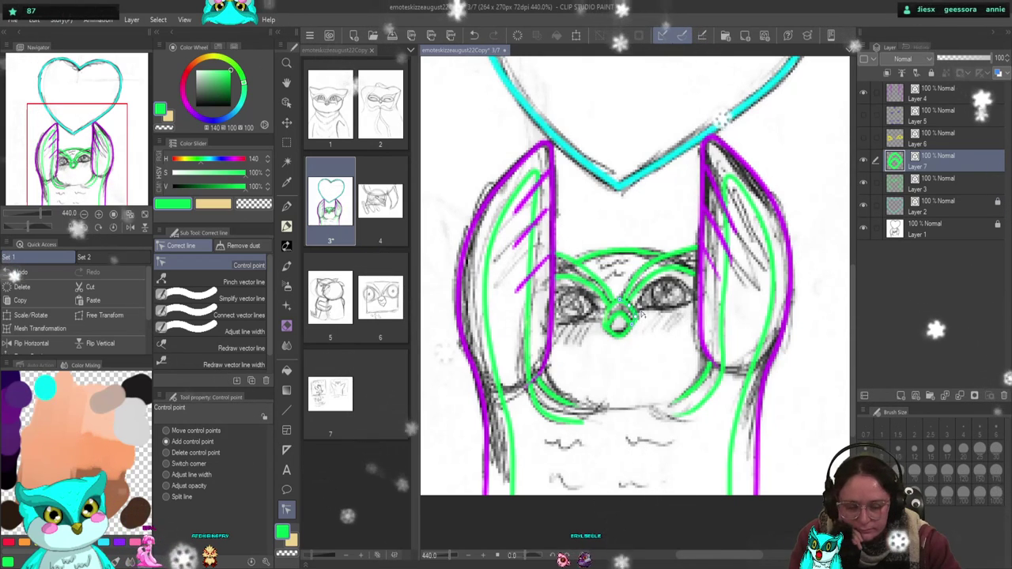
# - Show Layer 5 and try to trim and reshape its dark blue belly strokes by deleting and adding control points
pyautogui.click(865, 115)
pyautogui.click(901, 124)
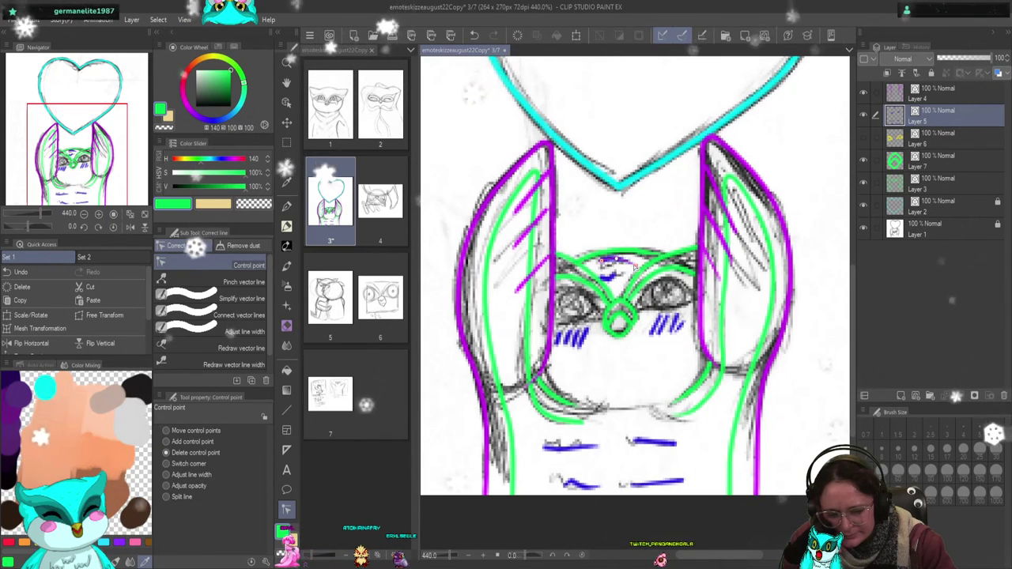
pyautogui.click(673, 446)
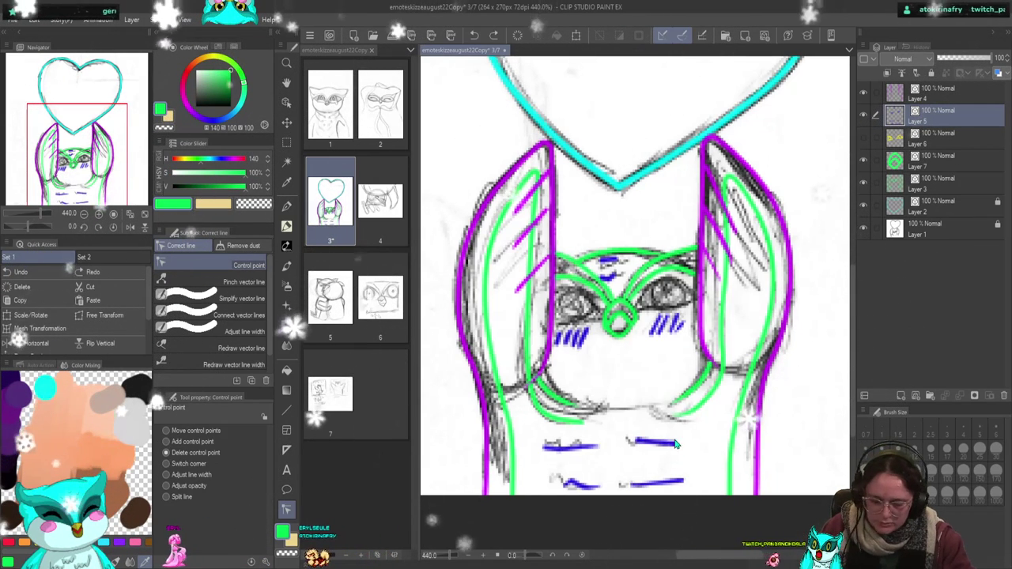
pyautogui.click(647, 480)
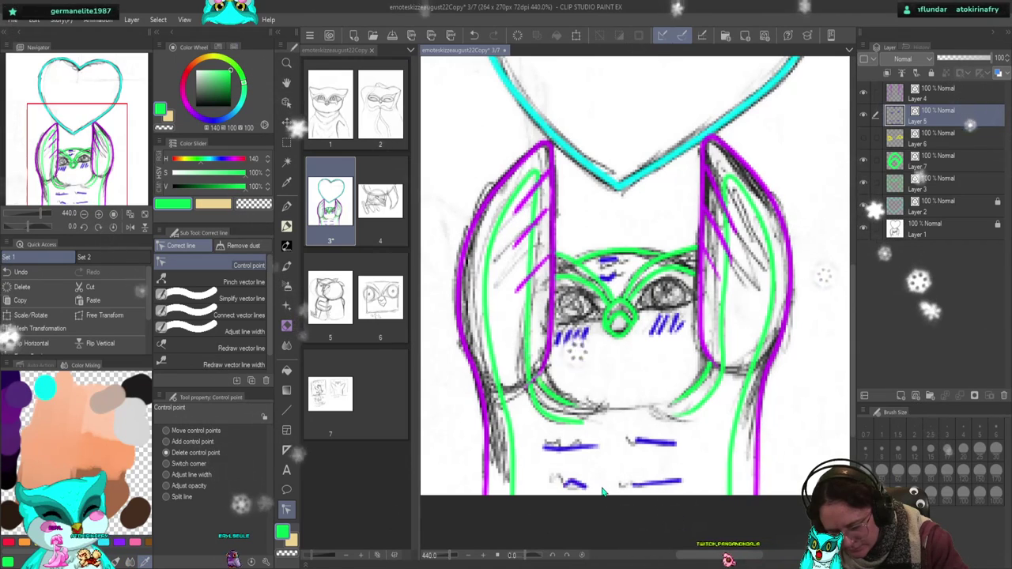
pyautogui.click(601, 448)
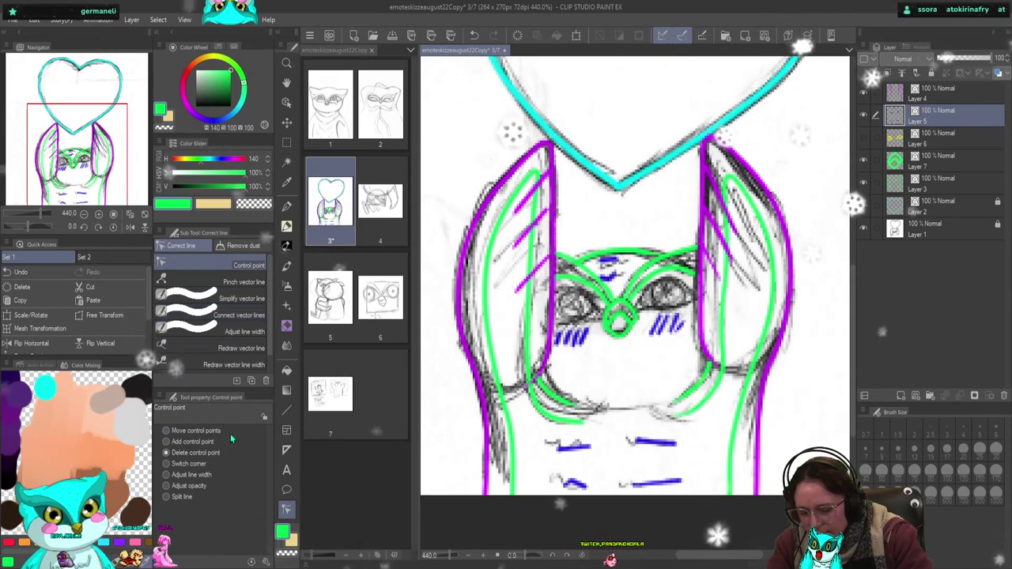
pyautogui.click(207, 441)
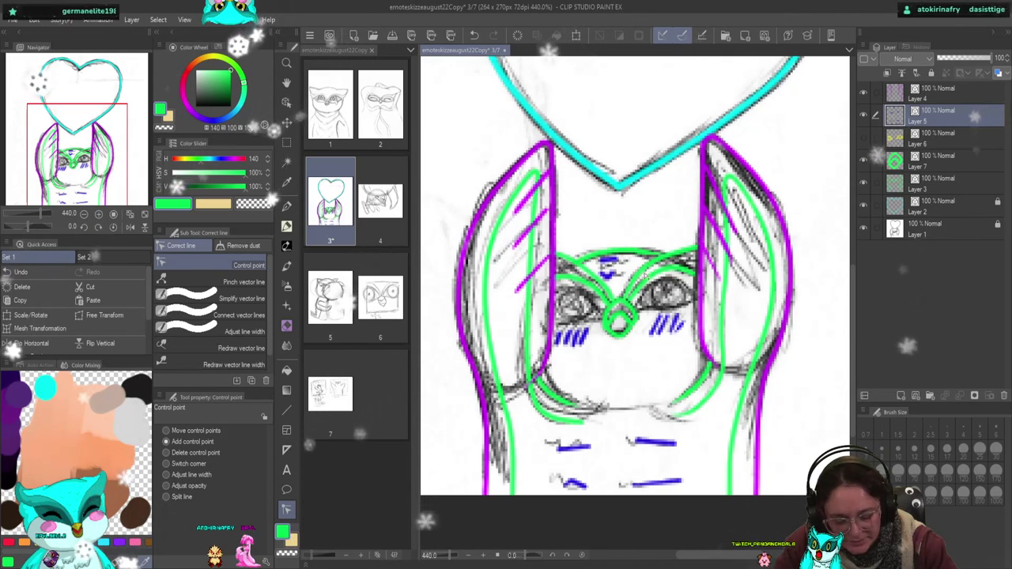
pyautogui.hotkey('ctrl', 'z')
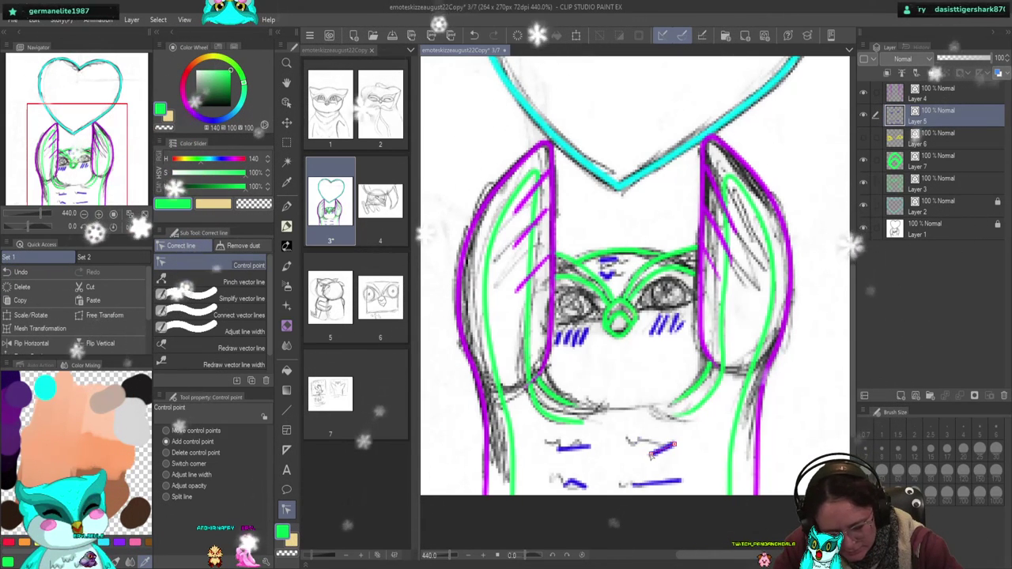
pyautogui.moveTo(668, 448); pyautogui.dragTo(671, 445)
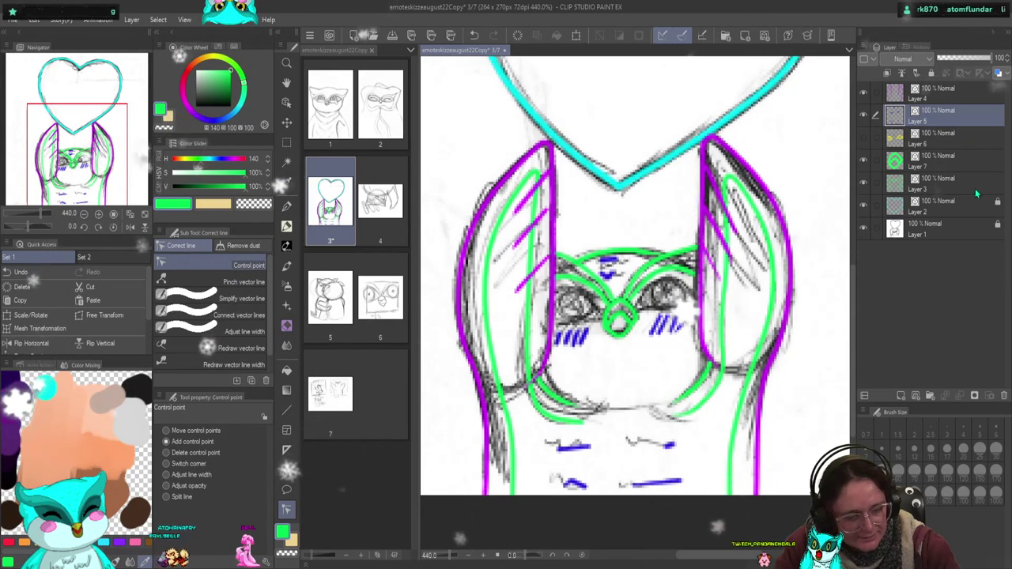
# - Delete Layer 5 with the dark blue feather strokes and show Layer 6 with the yellow eye lines
pyautogui.click(1001, 396)
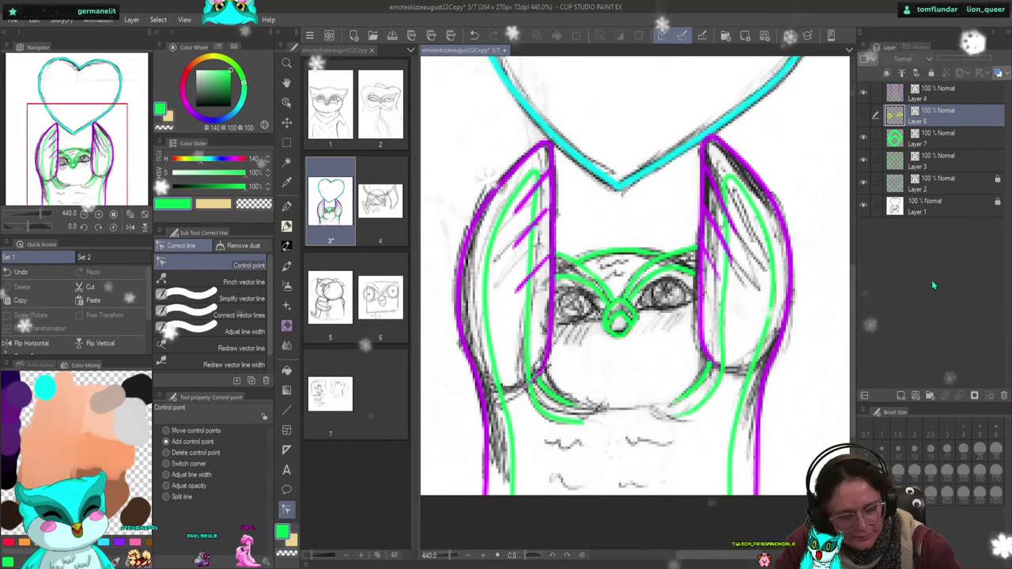
pyautogui.click(864, 116)
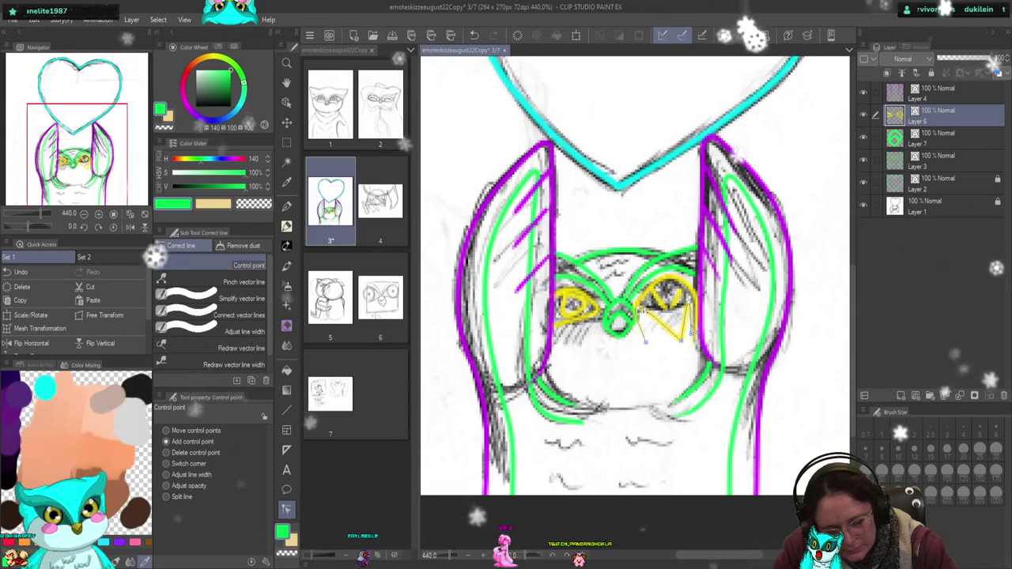
# - Delete surplus control points from the right eye's lines on Layer 6 and pull its lower lid up into an almond shape
pyautogui.click(207, 452)
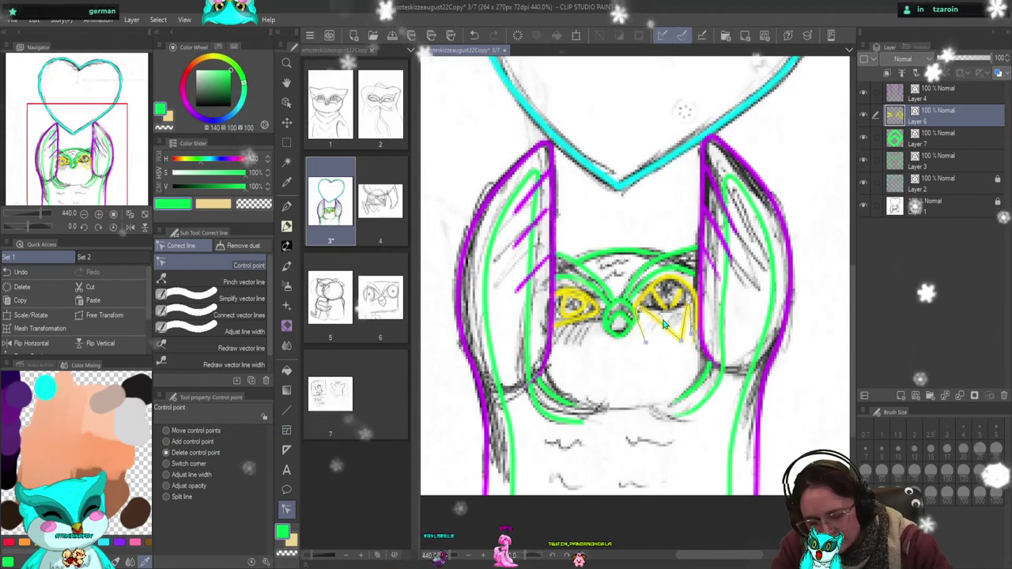
pyautogui.click(692, 348)
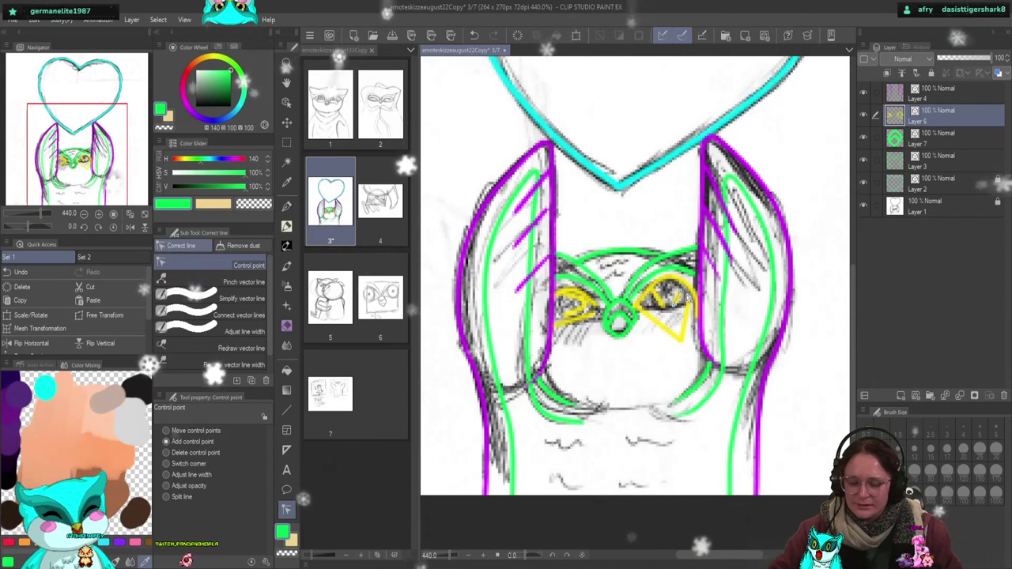
pyautogui.click(686, 323)
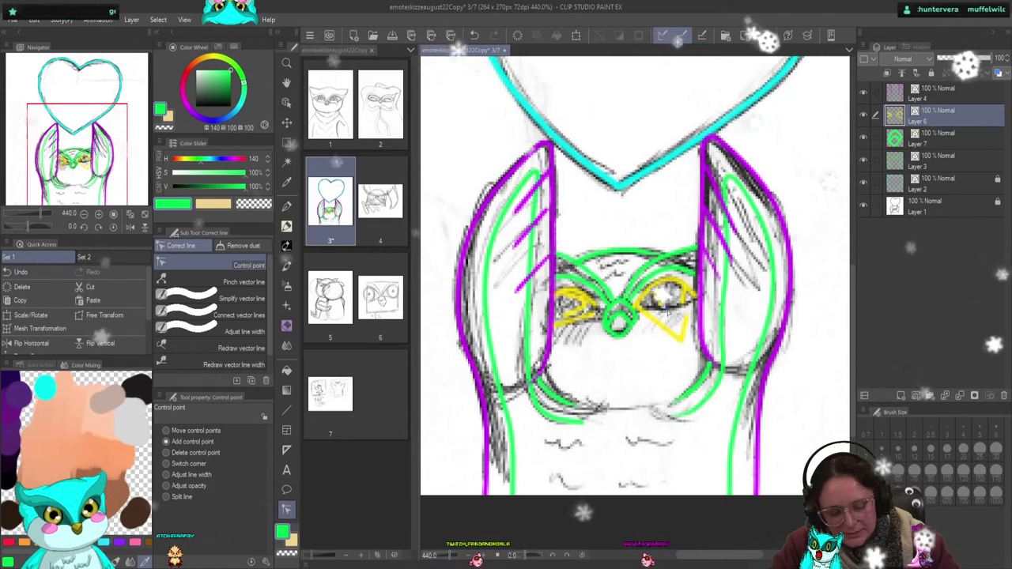
pyautogui.moveTo(681, 340); pyautogui.dragTo(697, 317)
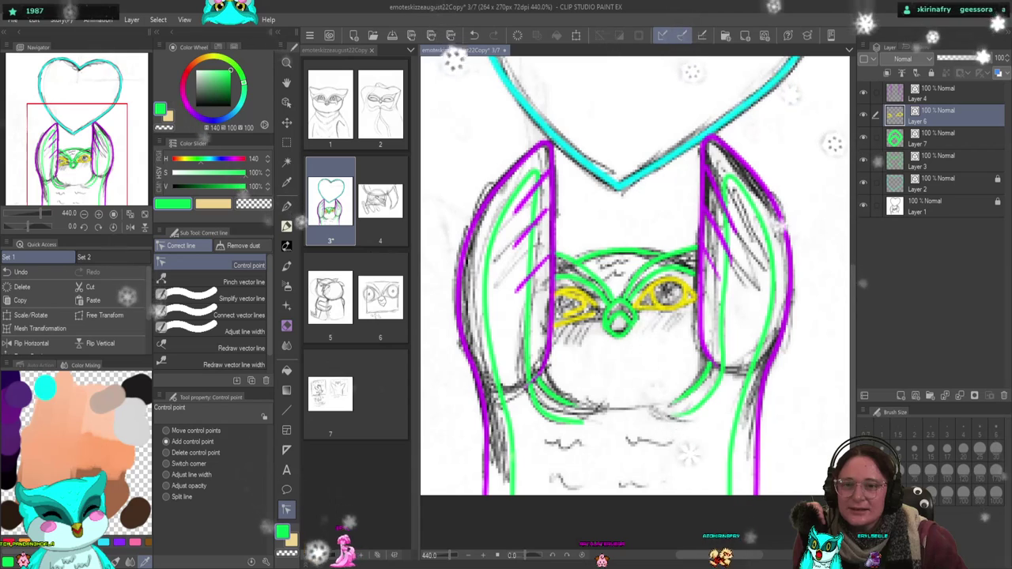
# - Delete surplus control points from the left eye's outline on Layer 6 and reshape the outline to match the sketch
pyautogui.scroll(-4, 629, 390)
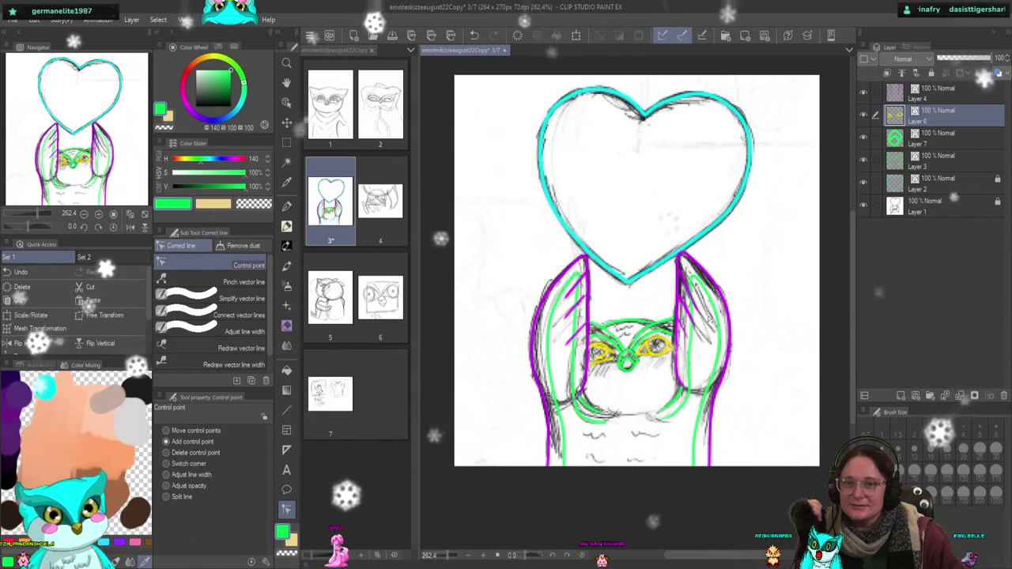
pyautogui.scroll(3, 587, 455)
pyautogui.scroll(1, 558, 428)
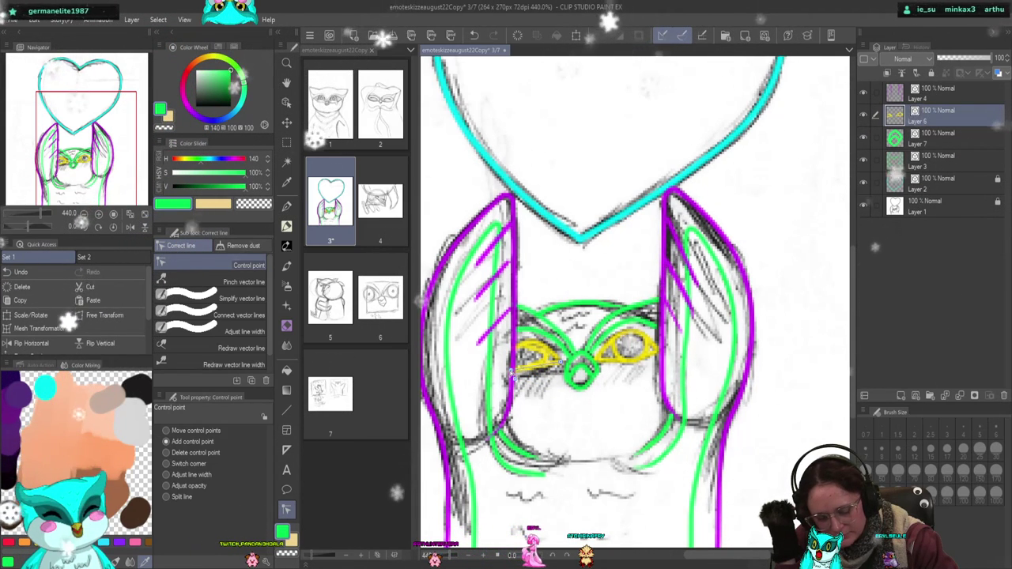
pyautogui.click(212, 452)
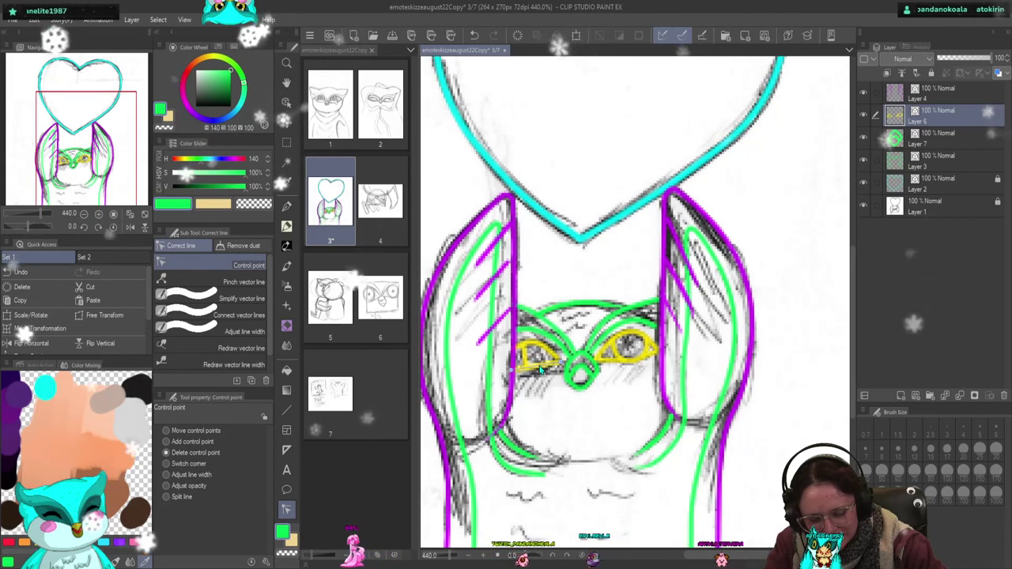
pyautogui.click(167, 442)
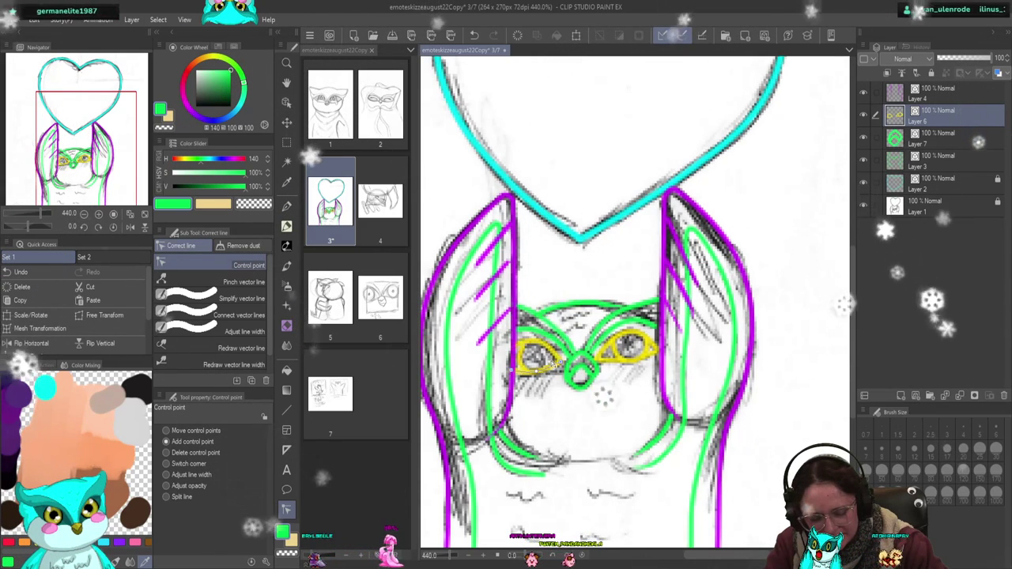
pyautogui.click(287, 227)
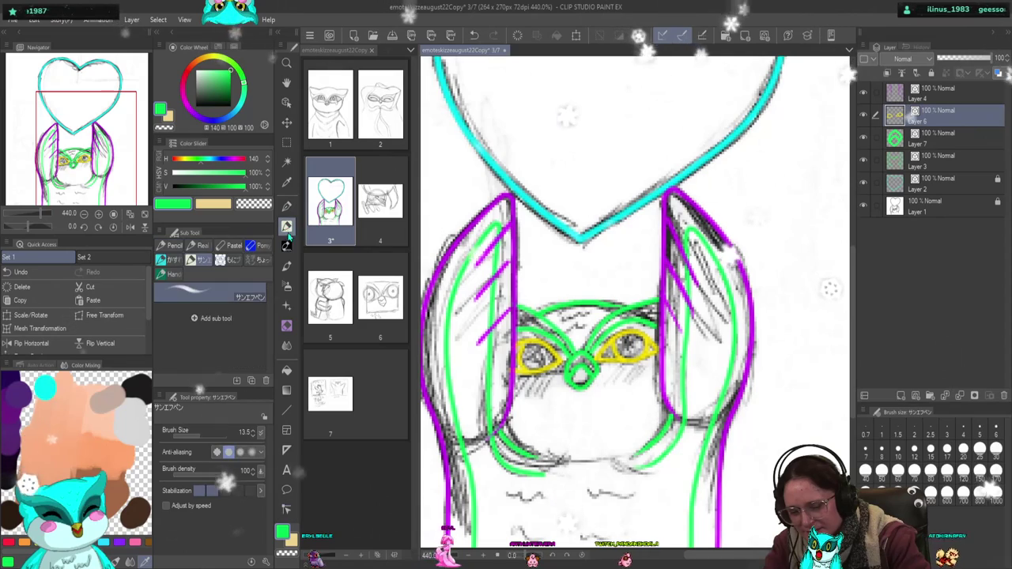
pyautogui.click(175, 247)
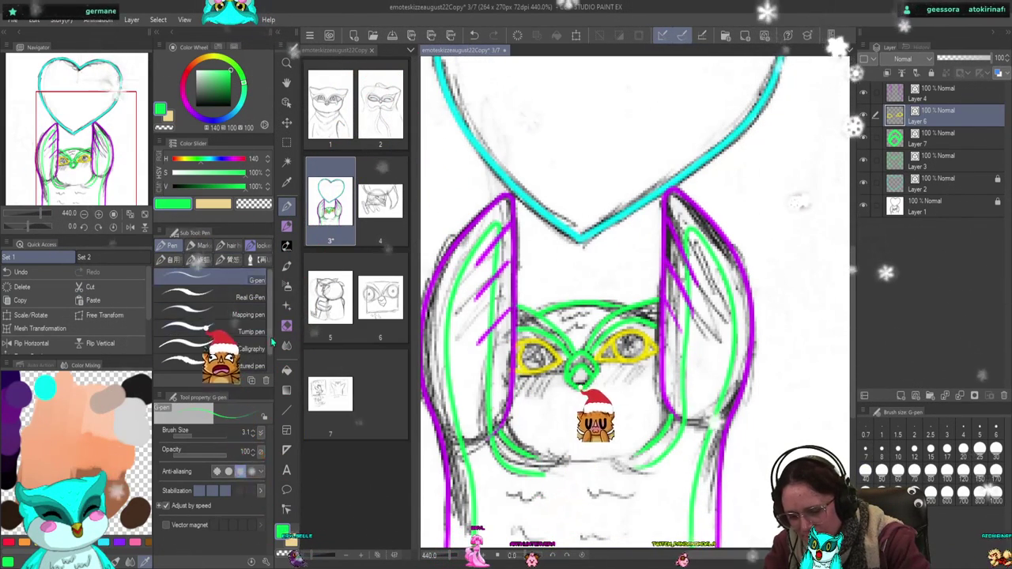
pyautogui.click(201, 246)
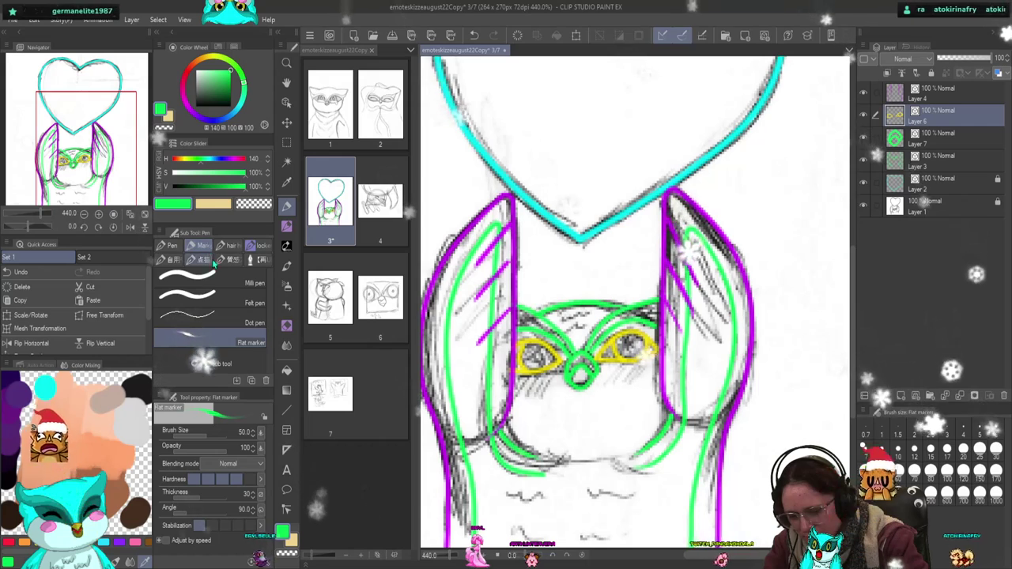
pyautogui.click(226, 320)
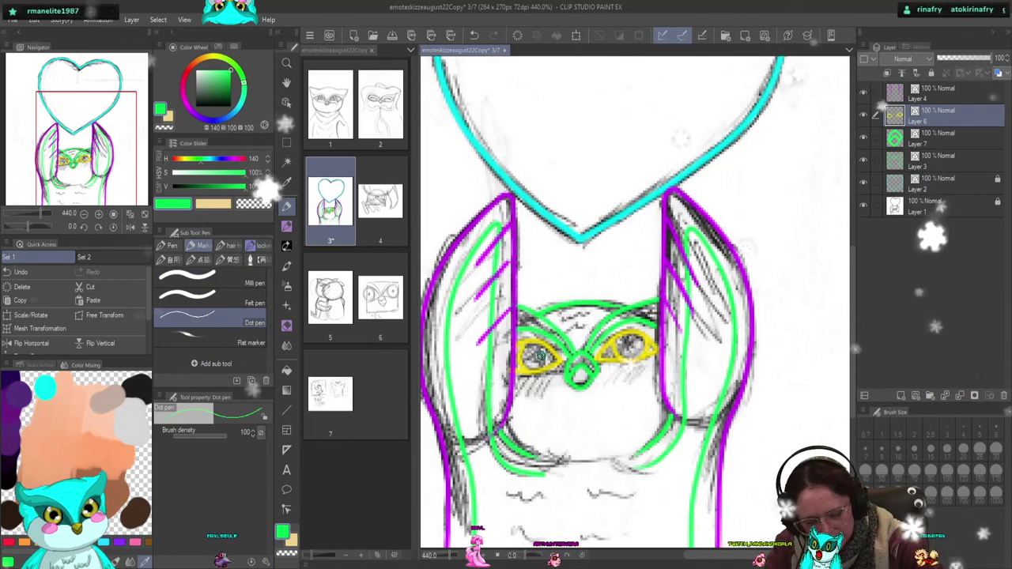
pyautogui.click(233, 275)
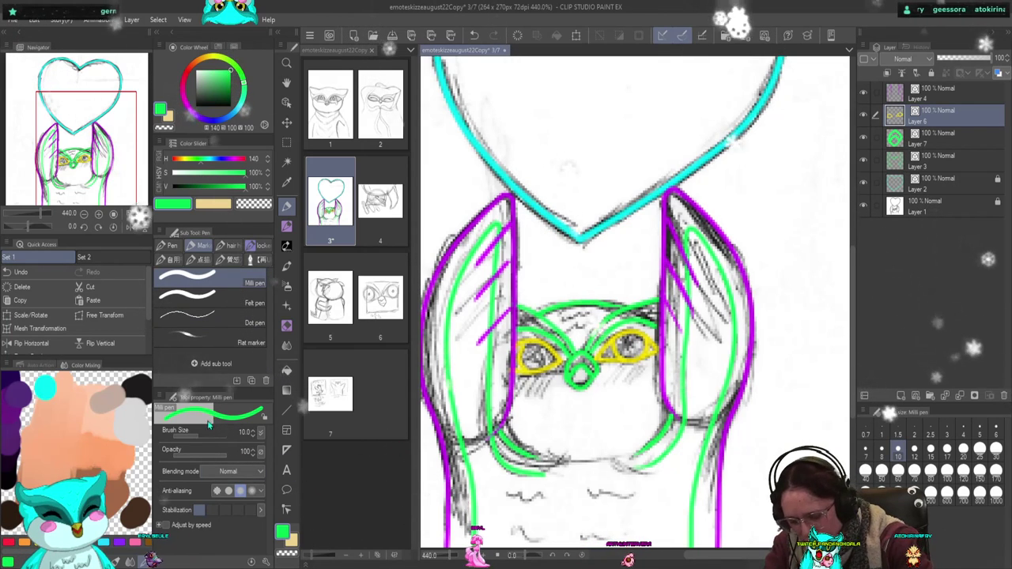
pyautogui.moveTo(187, 440); pyautogui.dragTo(163, 439)
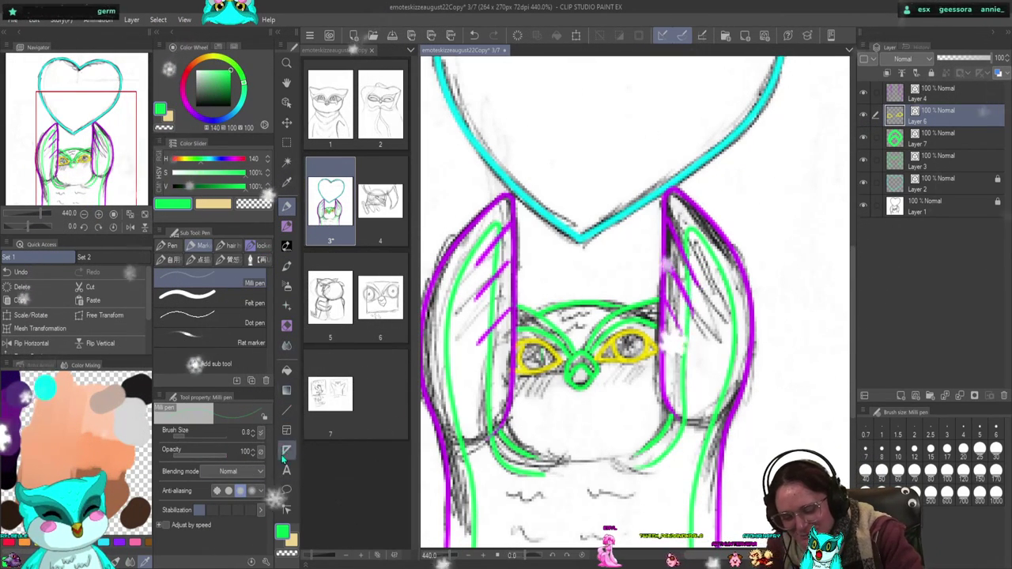
pyautogui.click(286, 511)
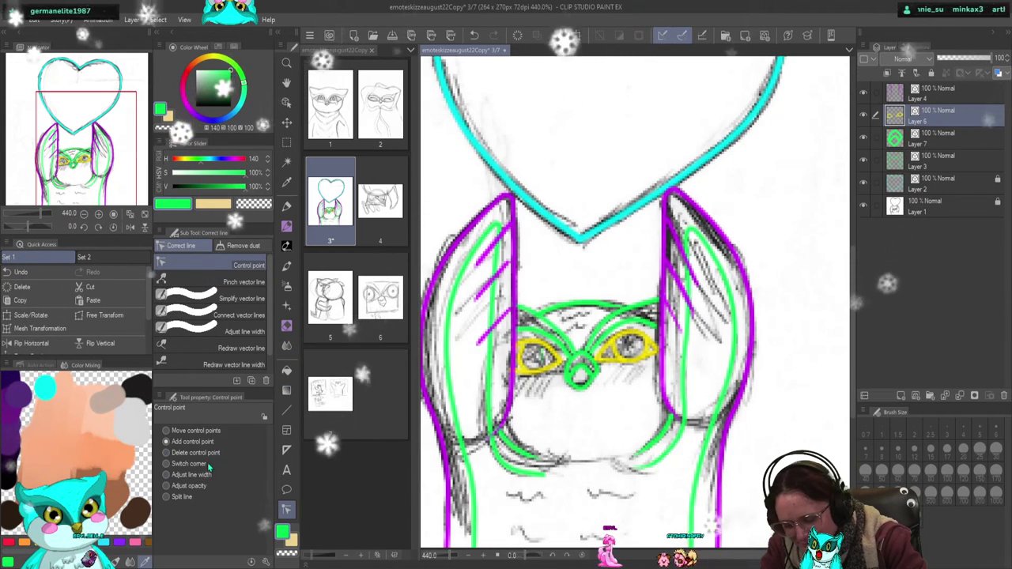
pyautogui.click(233, 299)
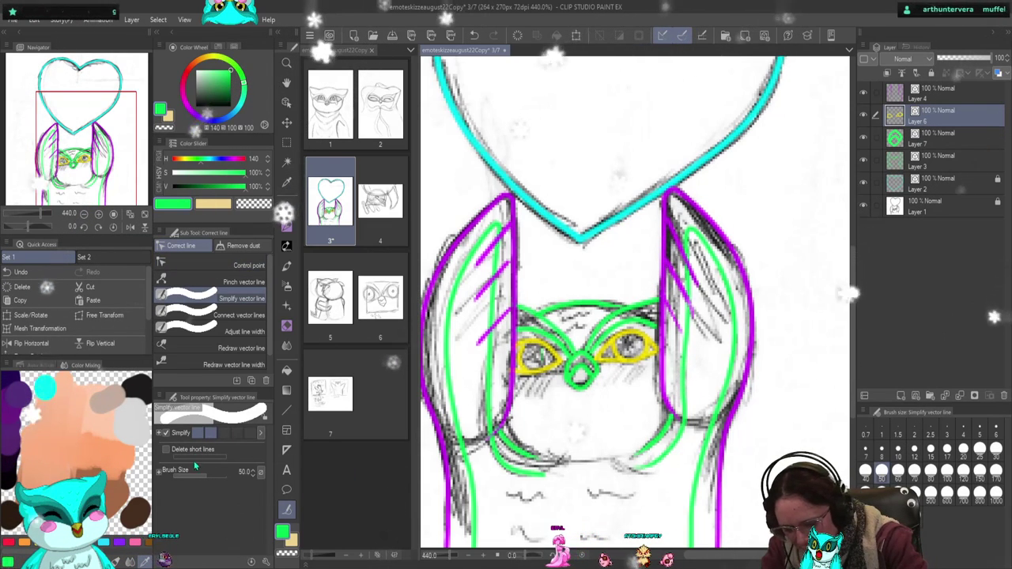
pyautogui.moveTo(201, 477); pyautogui.dragTo(175, 476)
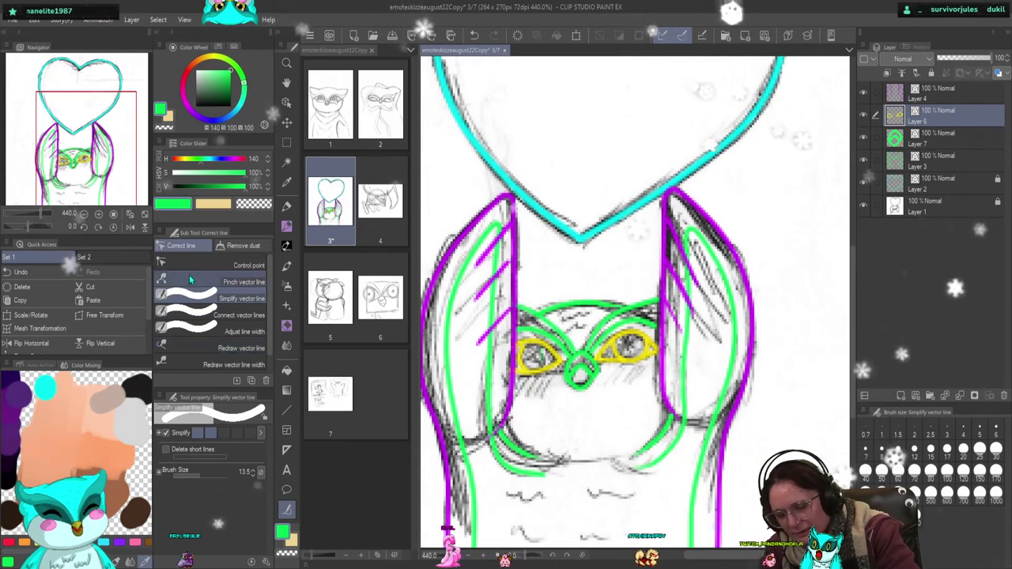
# - Refine the iris lines of both eyes on Layer 6 by deleting surplus control points and rounding the curves
pyautogui.click(236, 265)
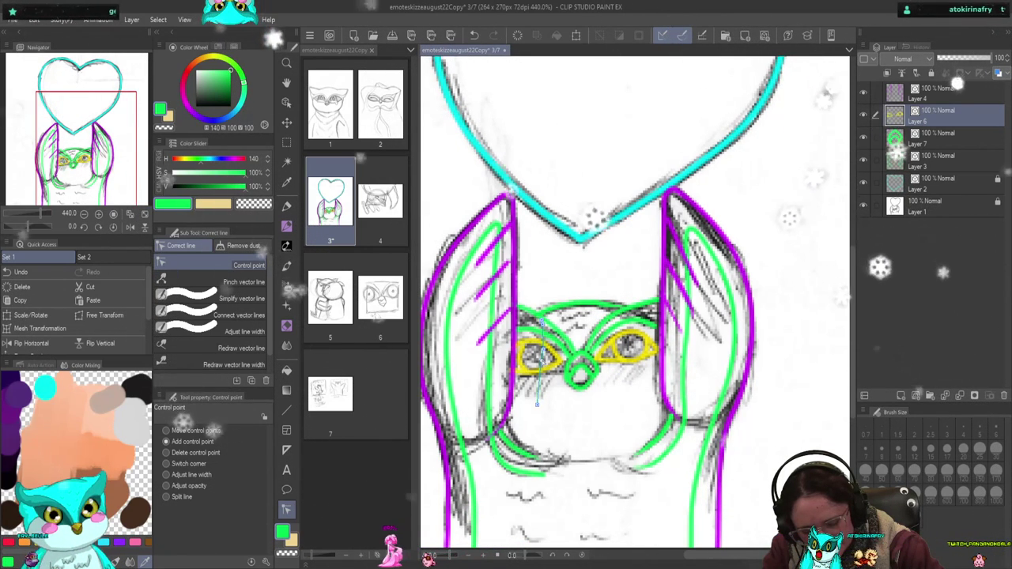
pyautogui.click(198, 453)
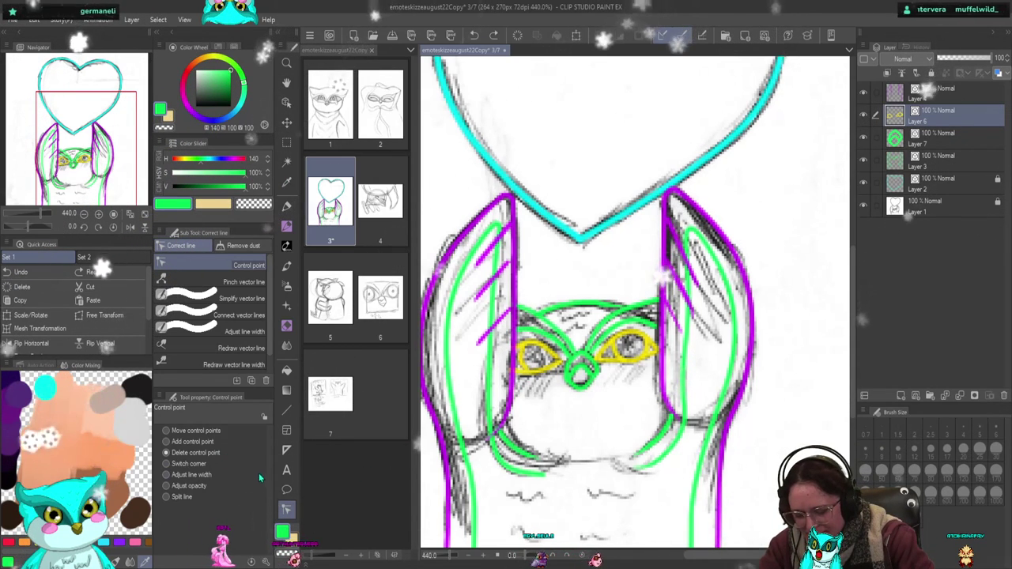
pyautogui.click(167, 496)
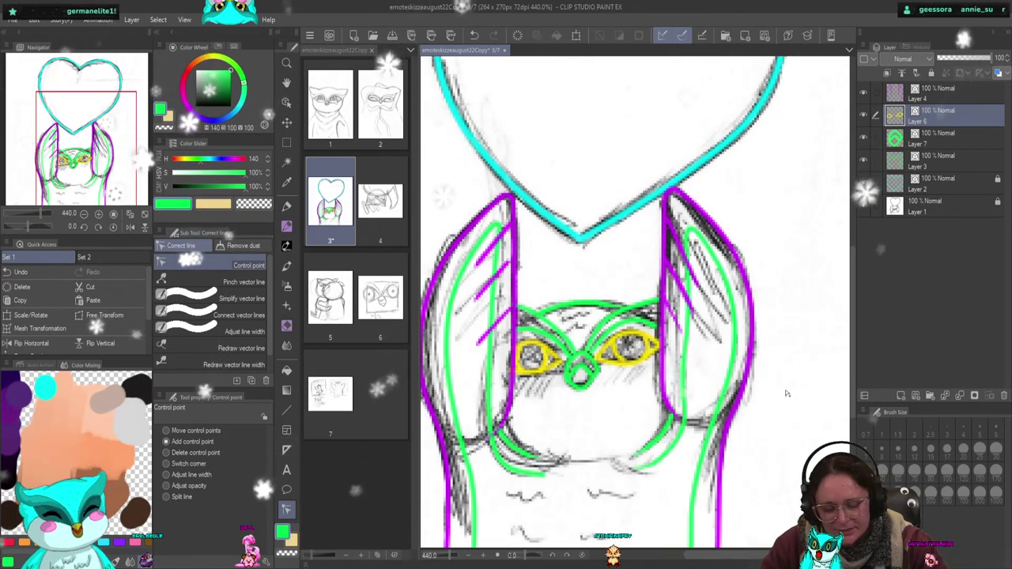
# - Add control points along the left wing's inner edge on Layer 4 and shape it into small feather tips with corners
pyautogui.click(929, 160)
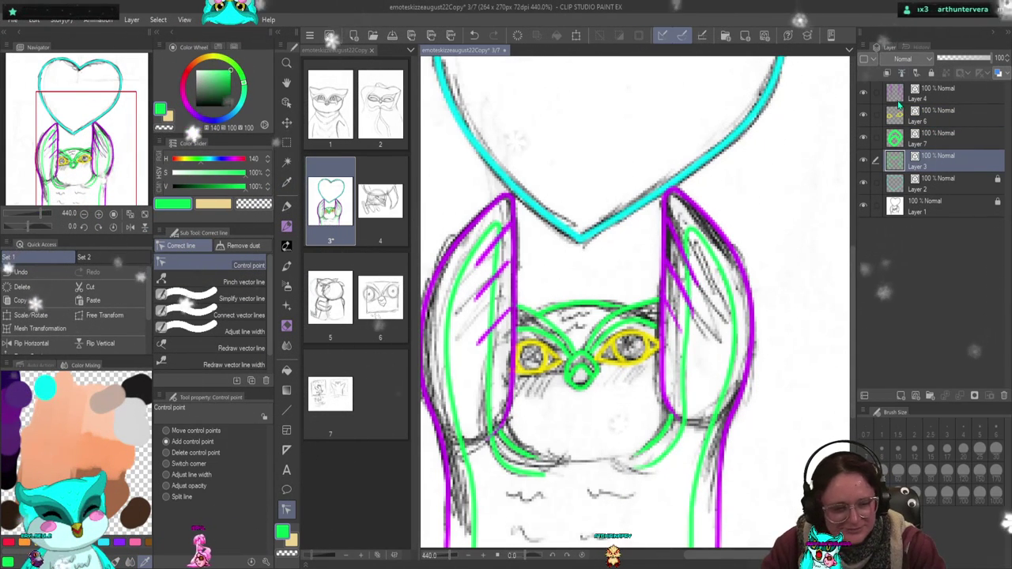
pyautogui.click(898, 100)
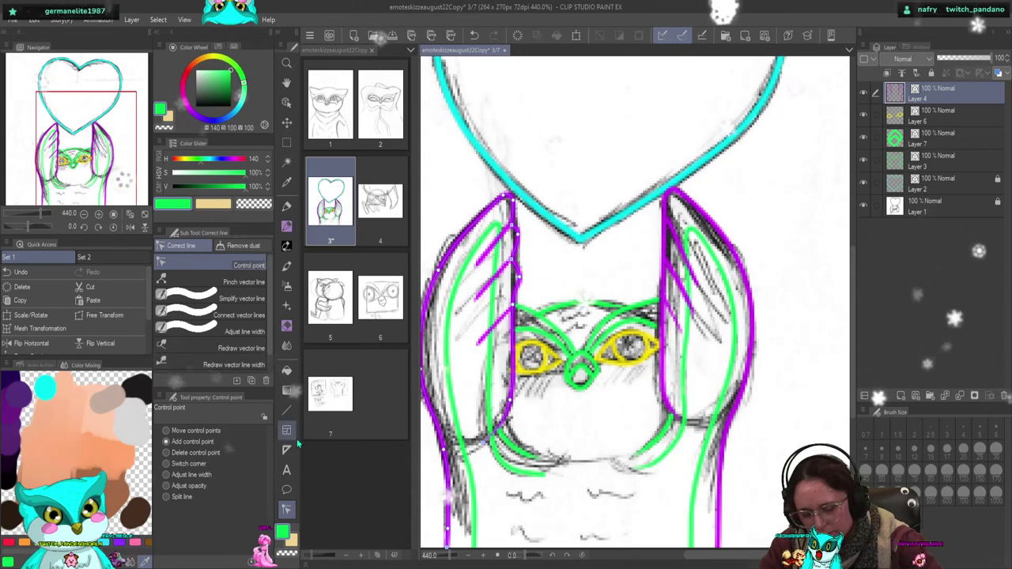
pyautogui.click(166, 464)
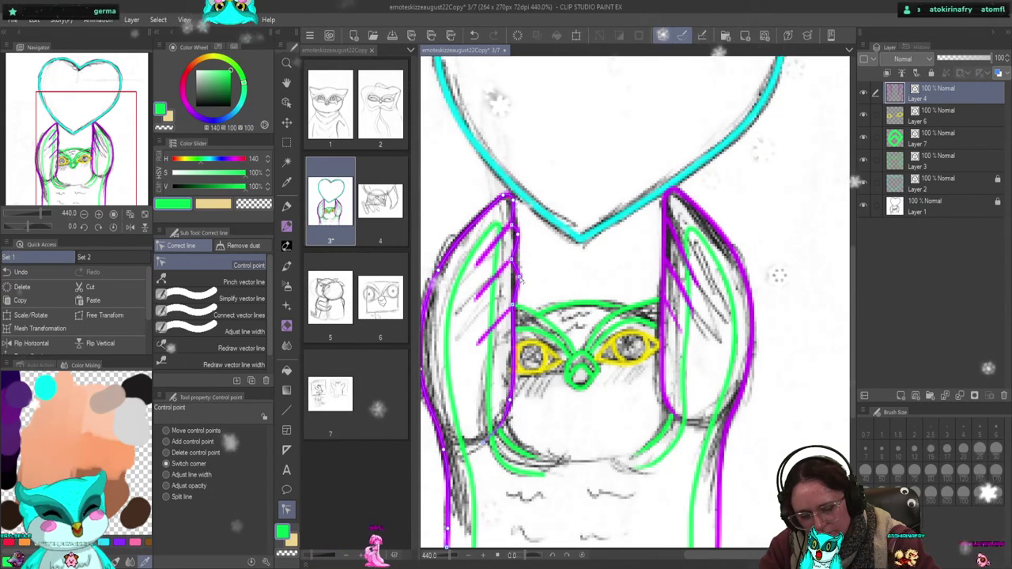
pyautogui.click(167, 441)
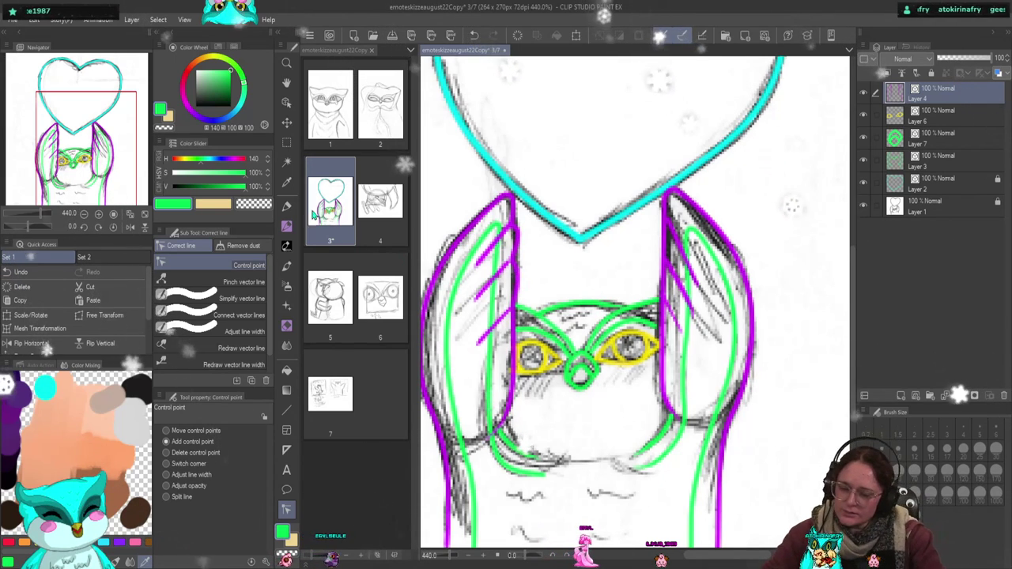
pyautogui.press('p')
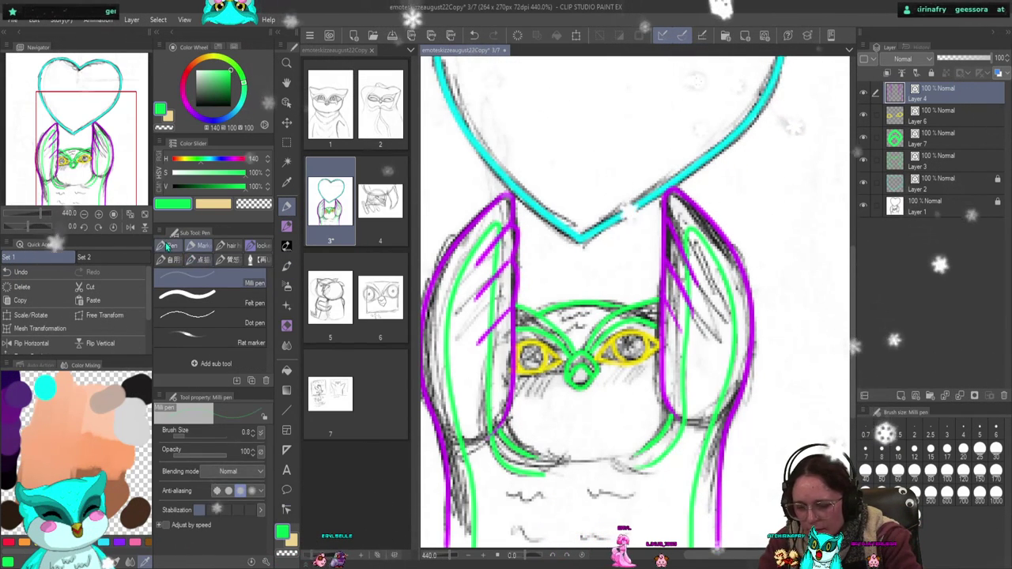
pyautogui.click(163, 246)
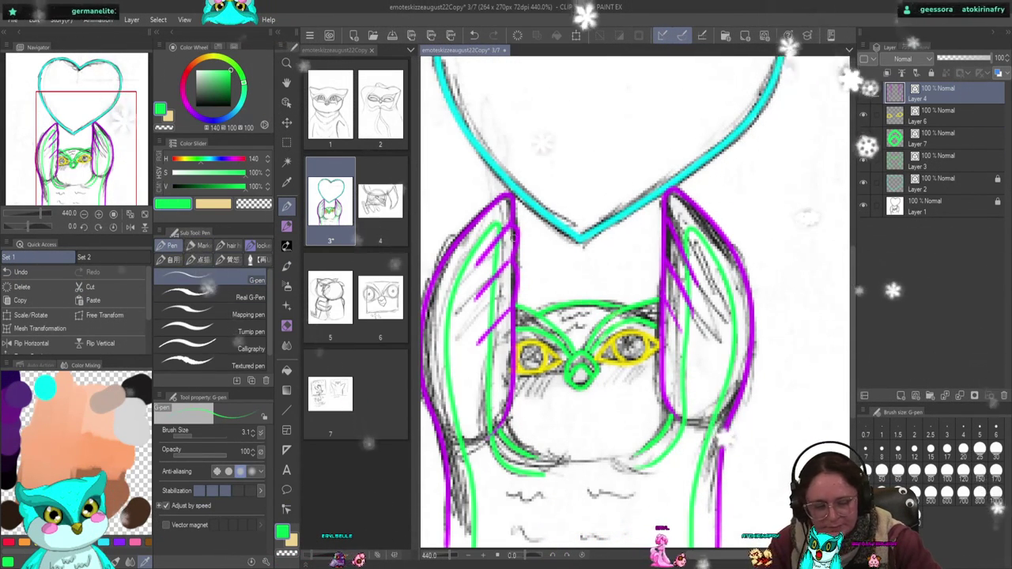
pyautogui.click(287, 511)
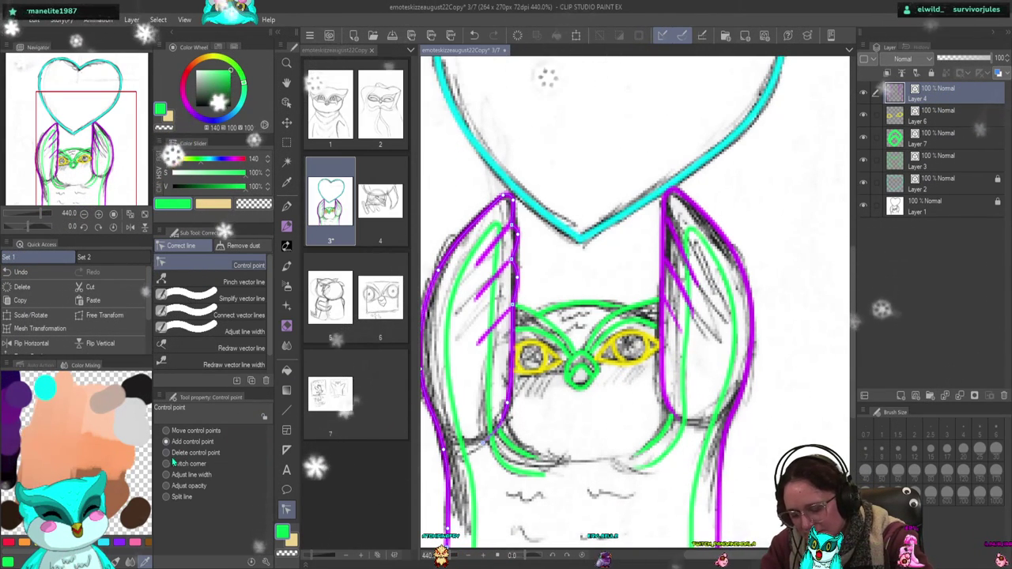
# - Add control points along the right wing's inner edge on Layer 4 and shape it into notched feather tips with corners
pyautogui.click(198, 452)
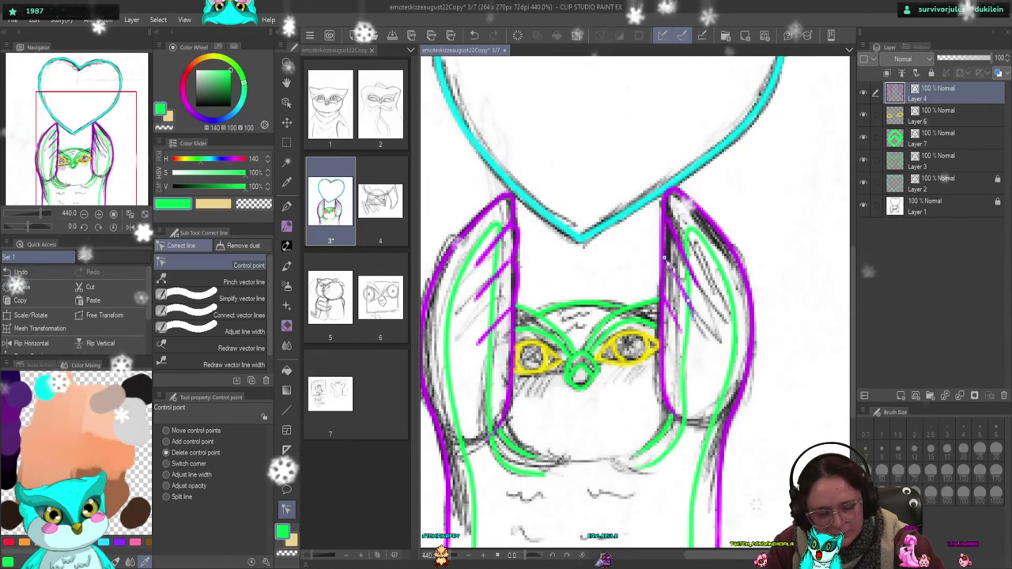
pyautogui.hotkey('ctrl', 'z')
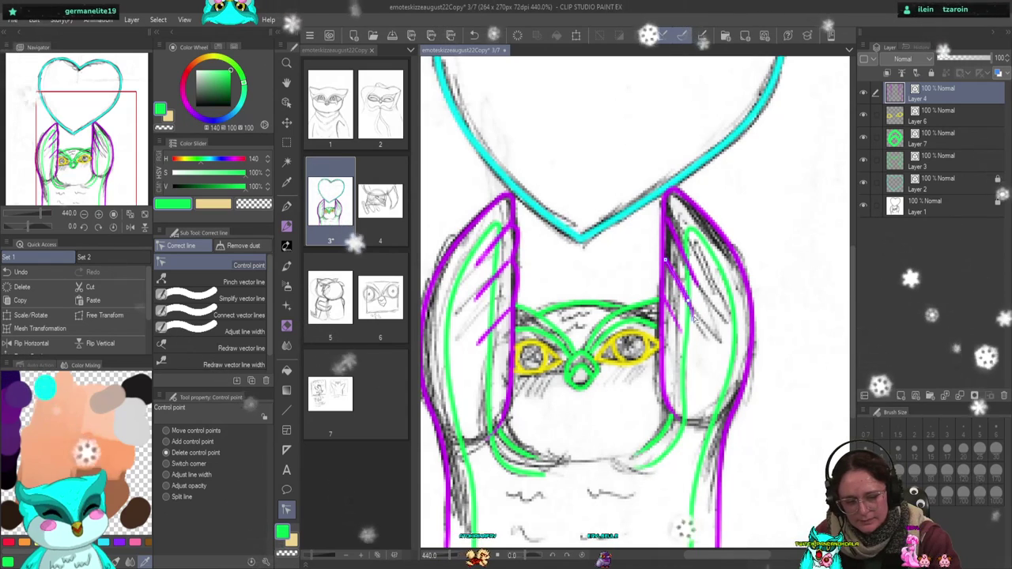
pyautogui.click(686, 255)
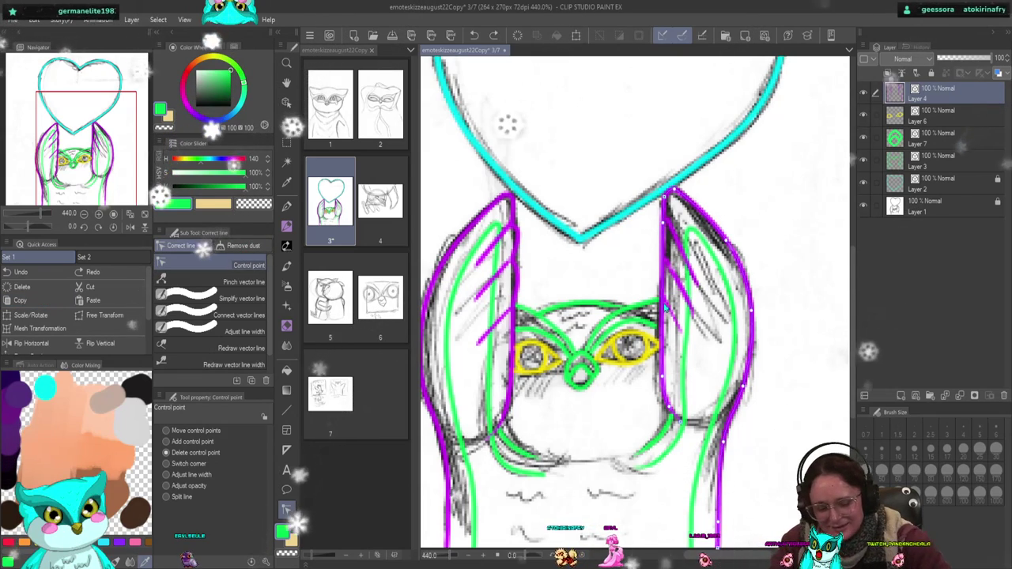
pyautogui.click(166, 441)
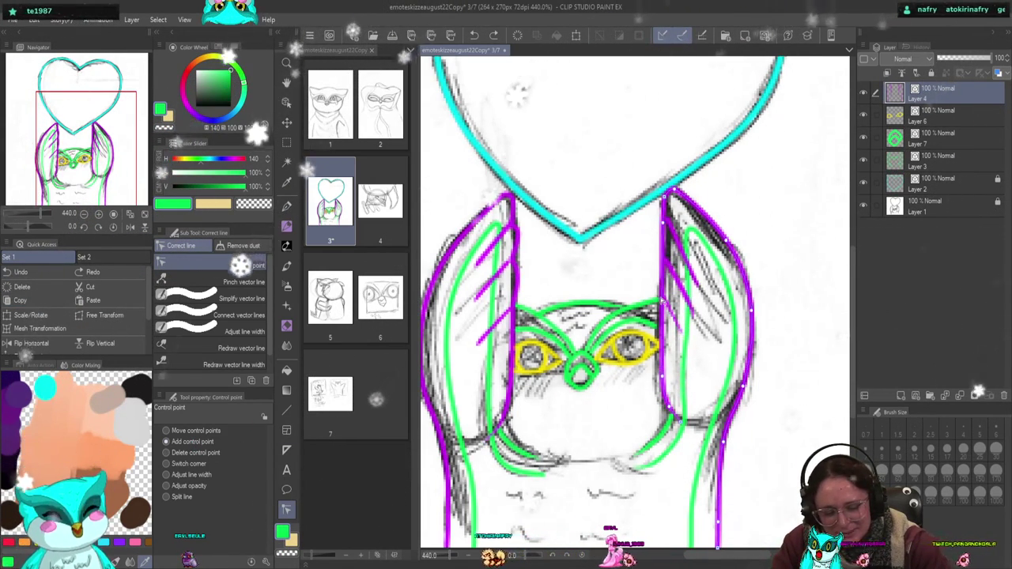
pyautogui.click(661, 277)
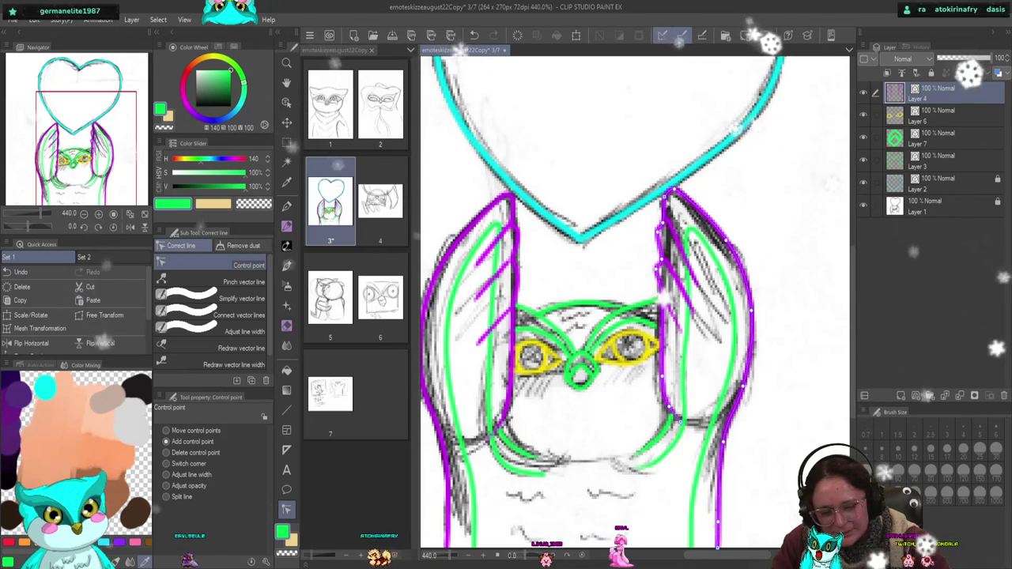
pyautogui.click(166, 464)
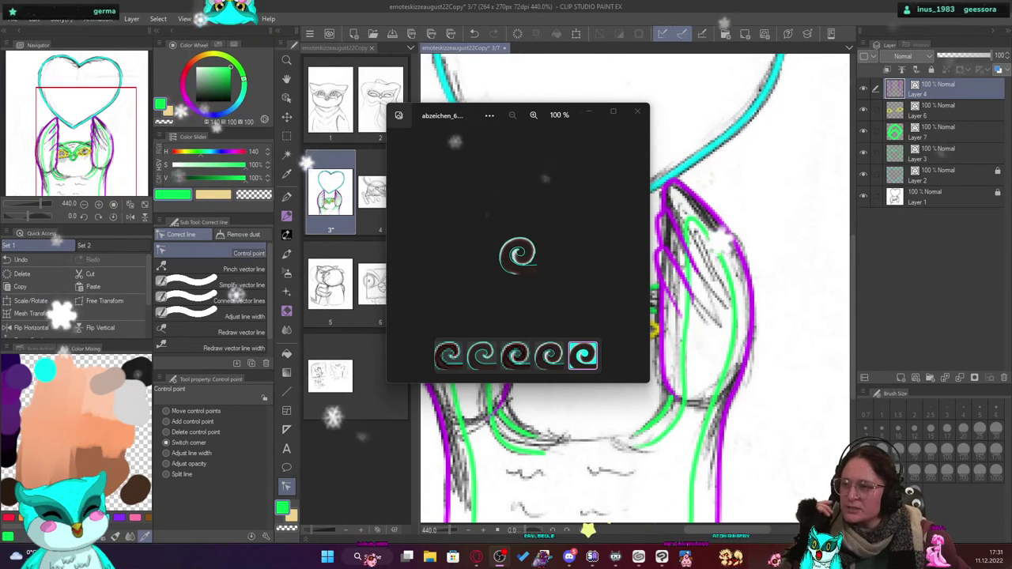
# - Browse the spiral badge images in the image viewer, comparing their designs, and close the viewer
pyautogui.click(632, 255)
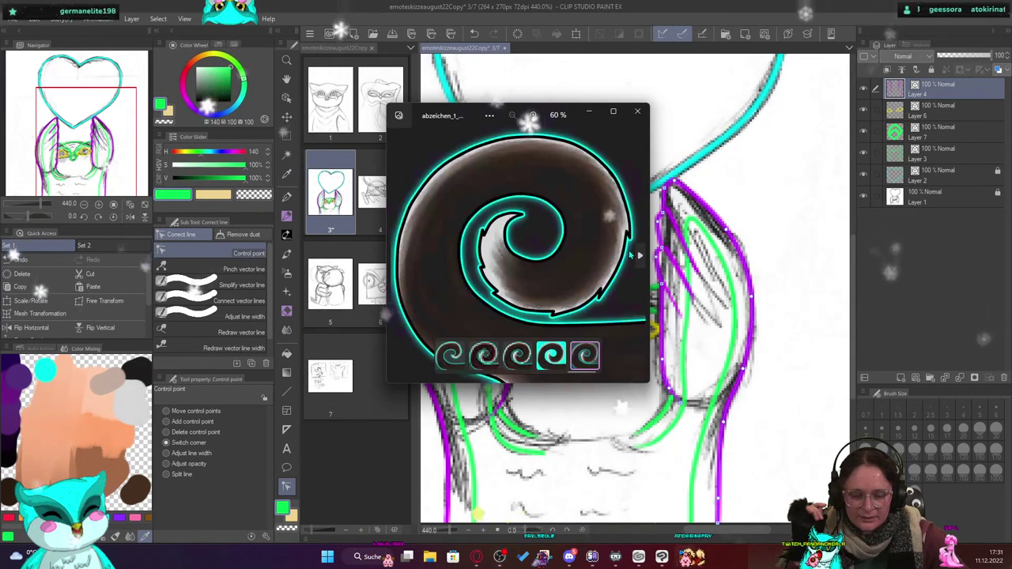
pyautogui.click(396, 256)
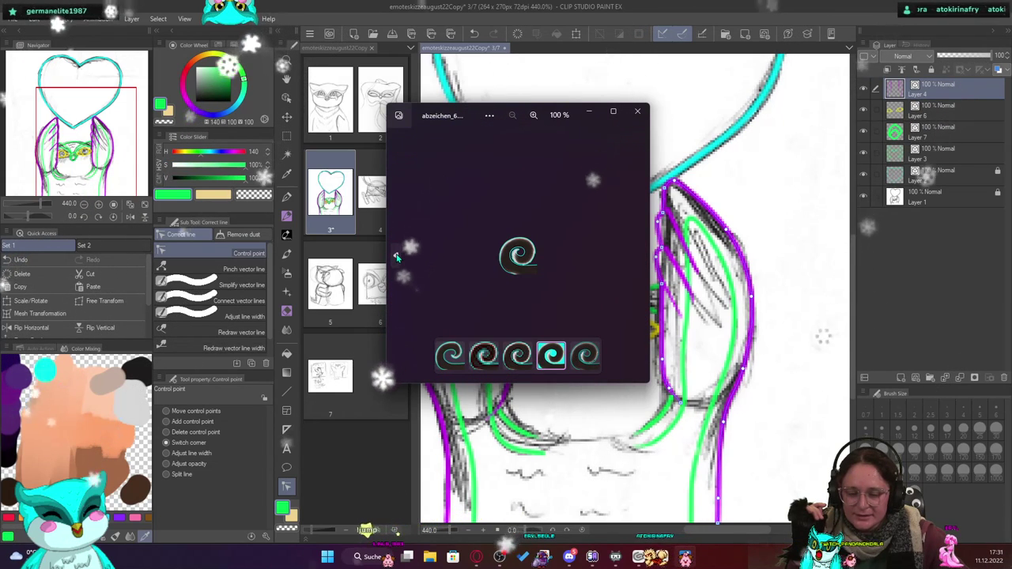
pyautogui.click(396, 255)
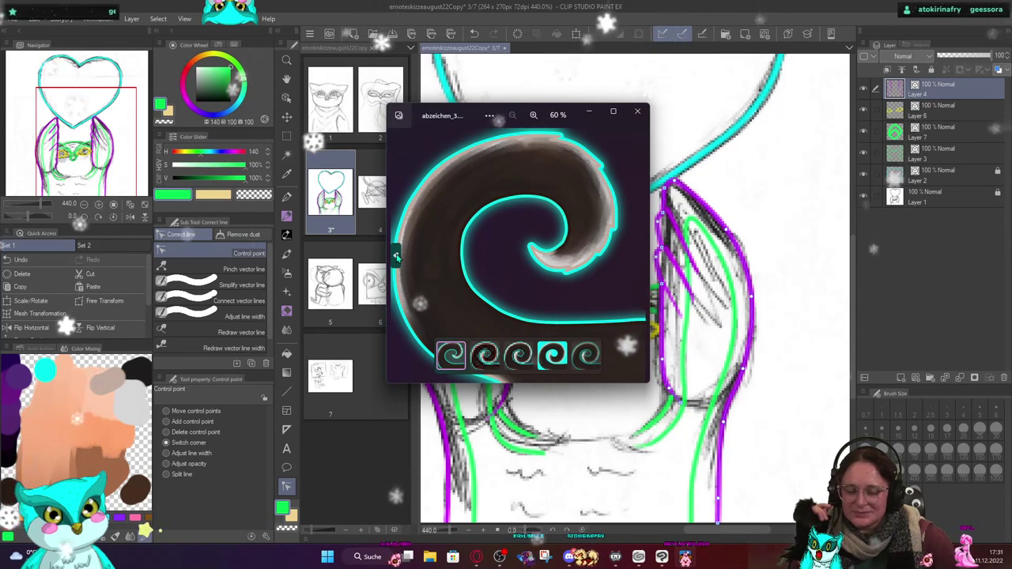
pyautogui.click(396, 256)
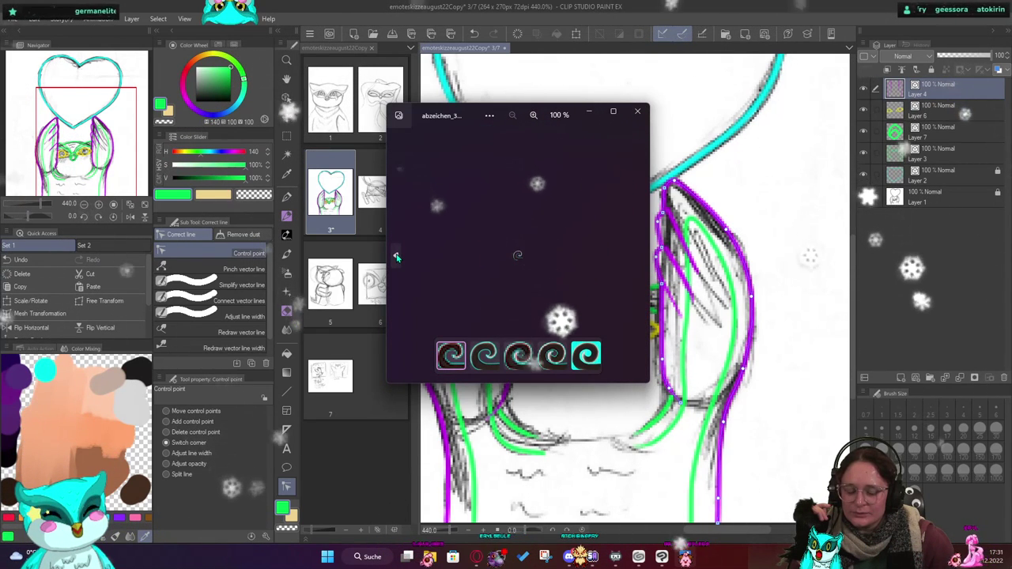
pyautogui.click(639, 255)
pyautogui.click(639, 255)
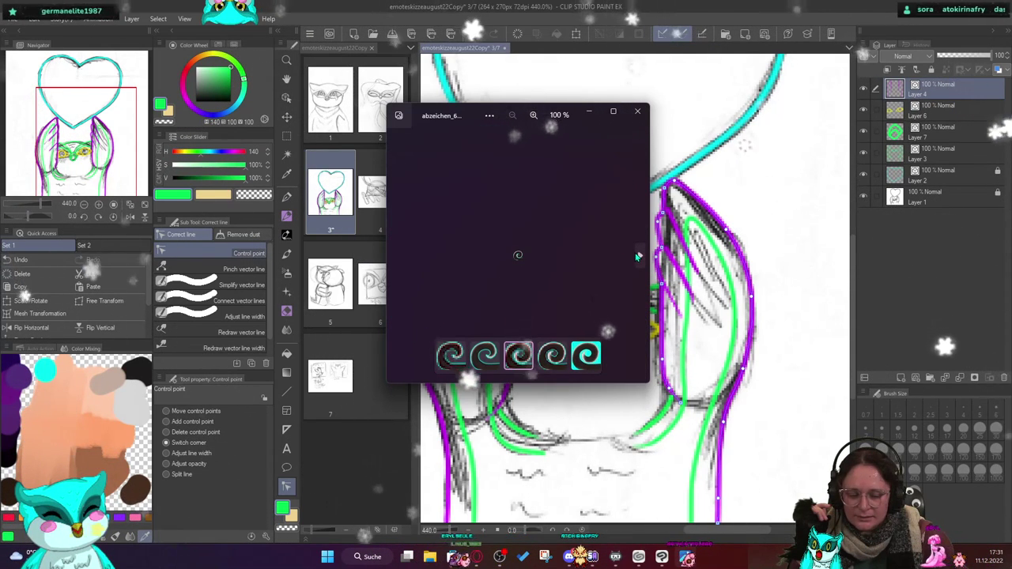
pyautogui.click(639, 255)
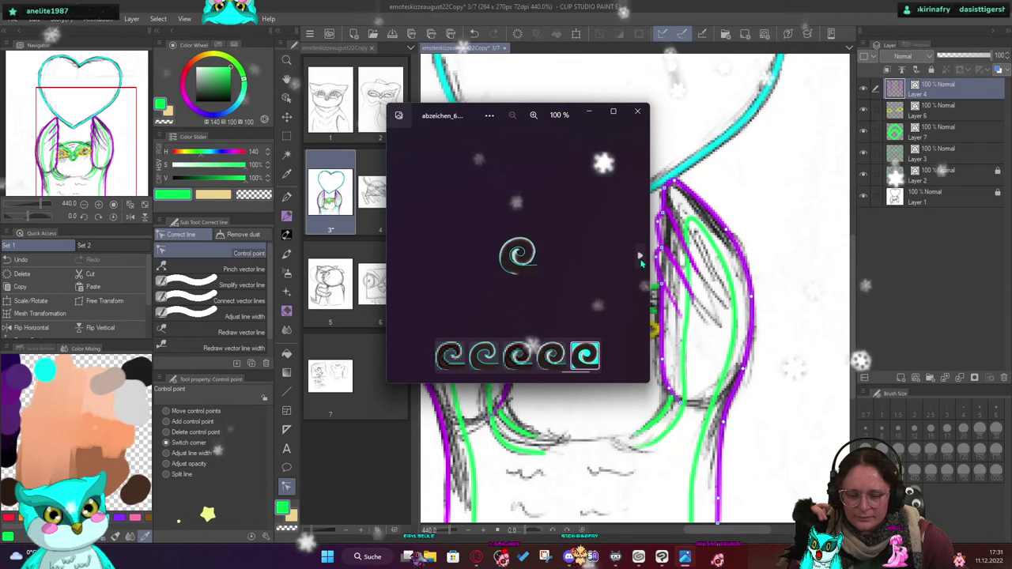
pyautogui.click(393, 262)
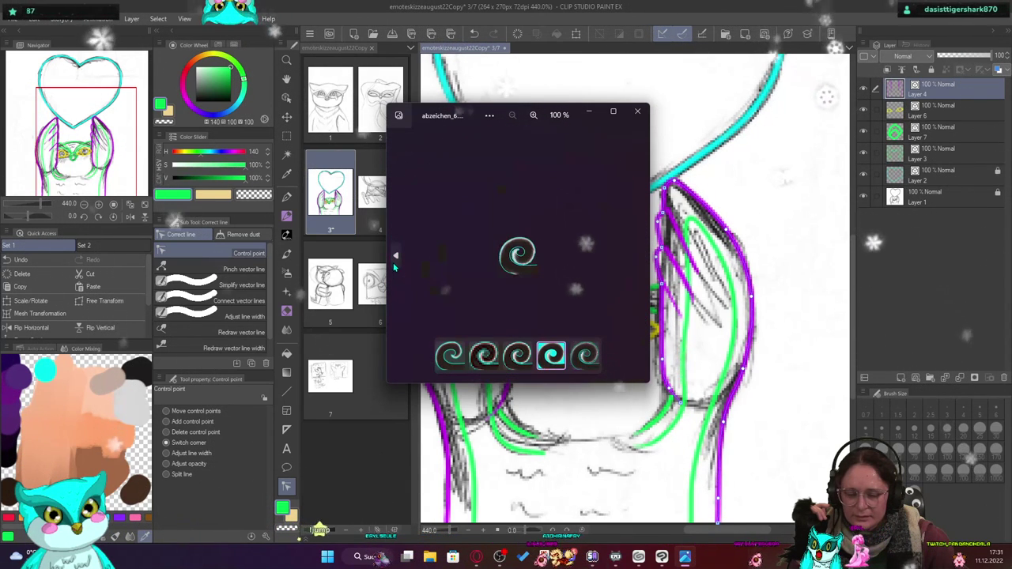
pyautogui.click(393, 262)
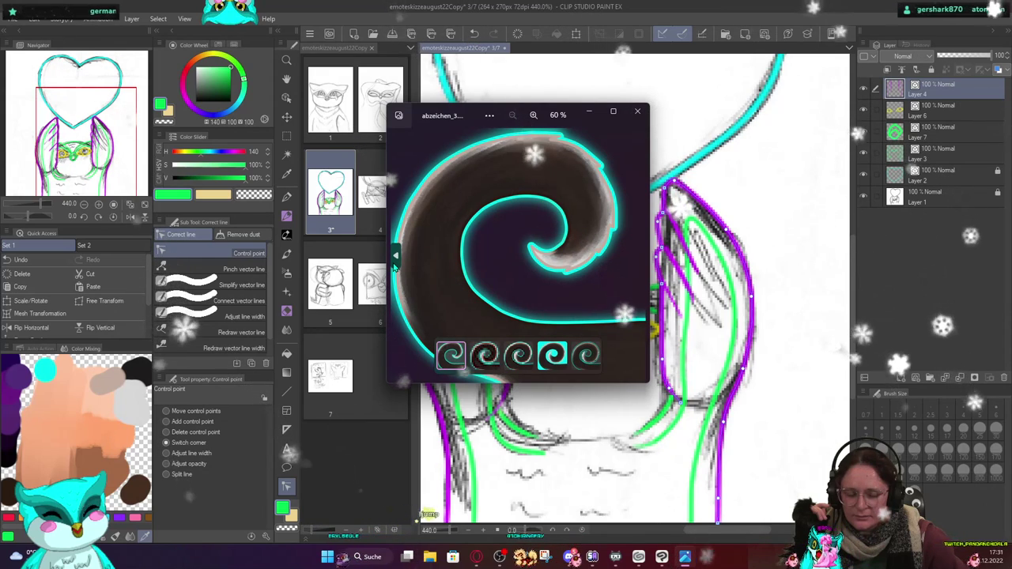
pyautogui.click(393, 263)
pyautogui.click(393, 263)
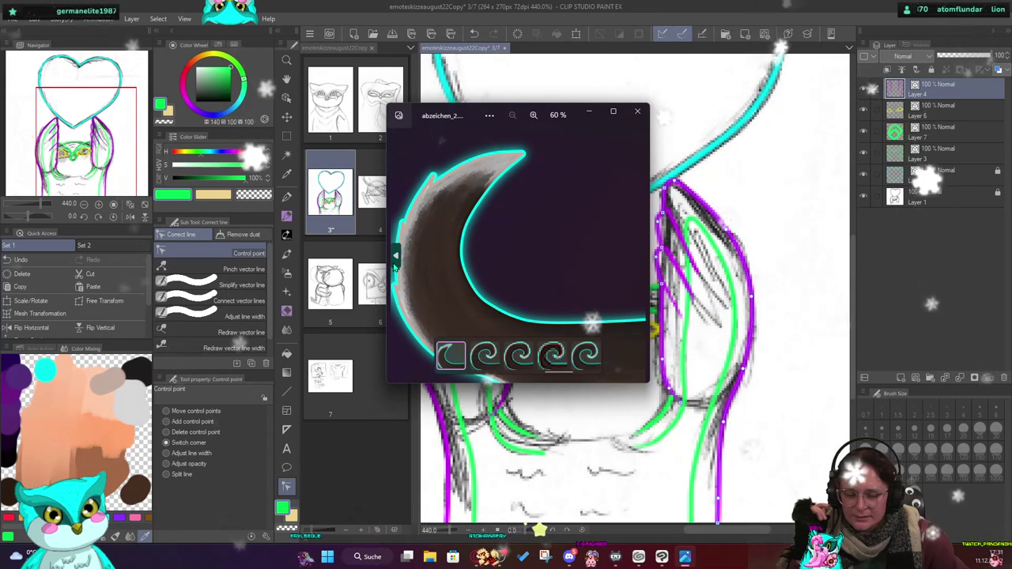
pyautogui.click(393, 262)
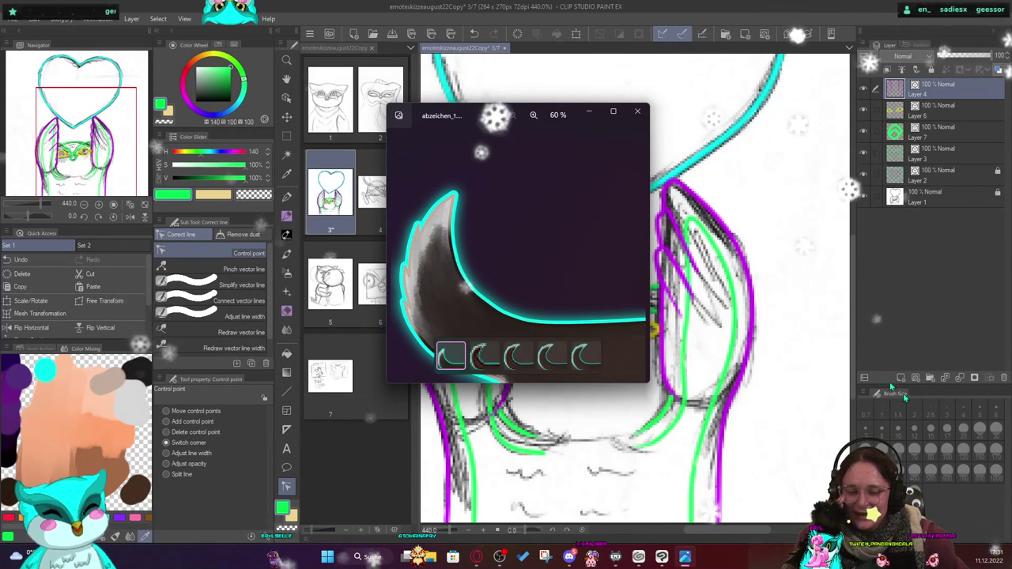
pyautogui.click(637, 112)
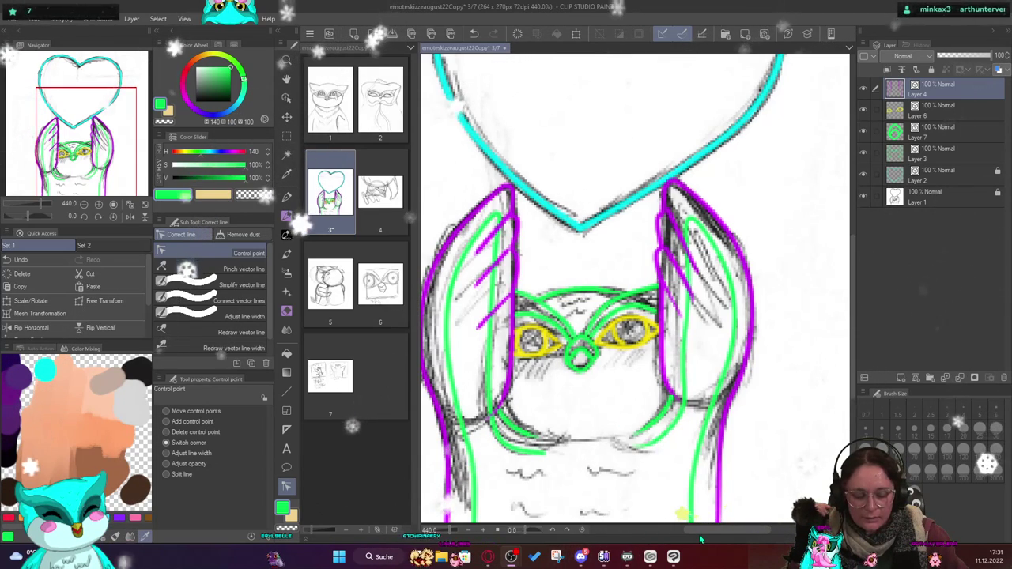
# - Merge Layers 4, 6, 7 and 3 with the wing, eye, beak and body lines into a single vector layer
pyautogui.moveTo(699, 540); pyautogui.dragTo(706, 501)
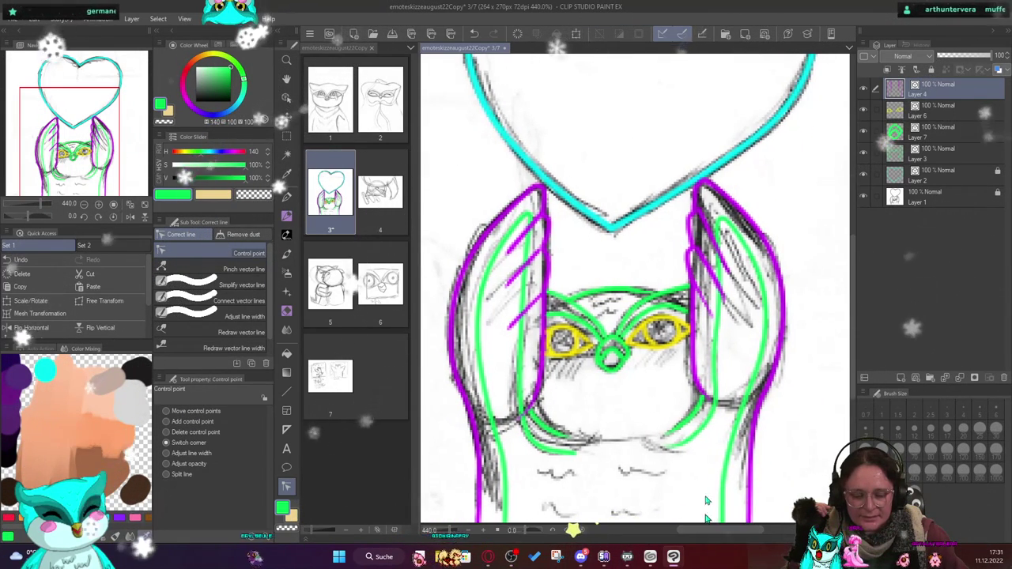
pyautogui.scroll(-3, 706, 500)
pyautogui.scroll(1, 688, 427)
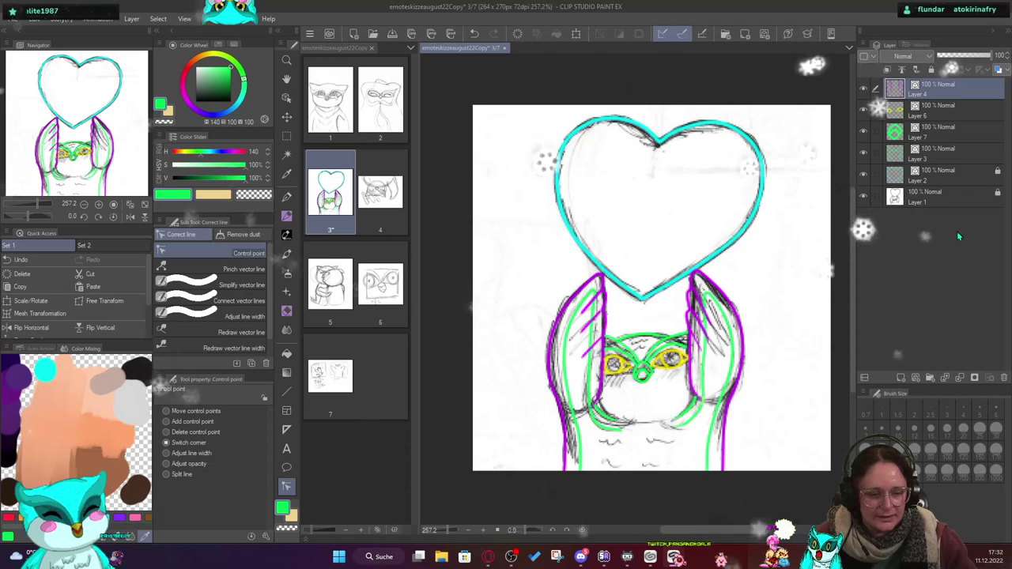
pyautogui.keyDown('shift'); pyautogui.click(937, 154); pyautogui.keyUp('shift')
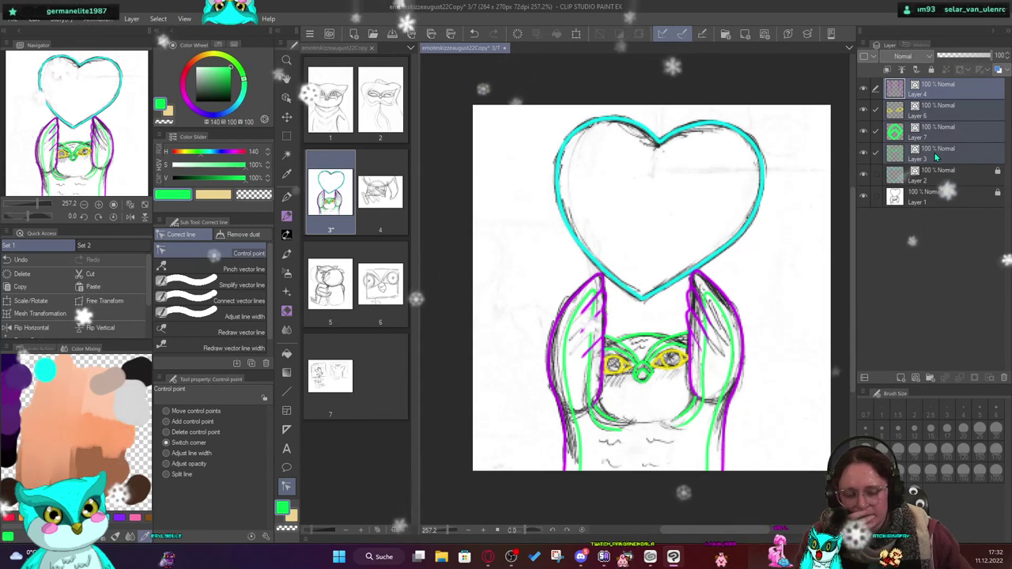
pyautogui.rightClick(936, 150)
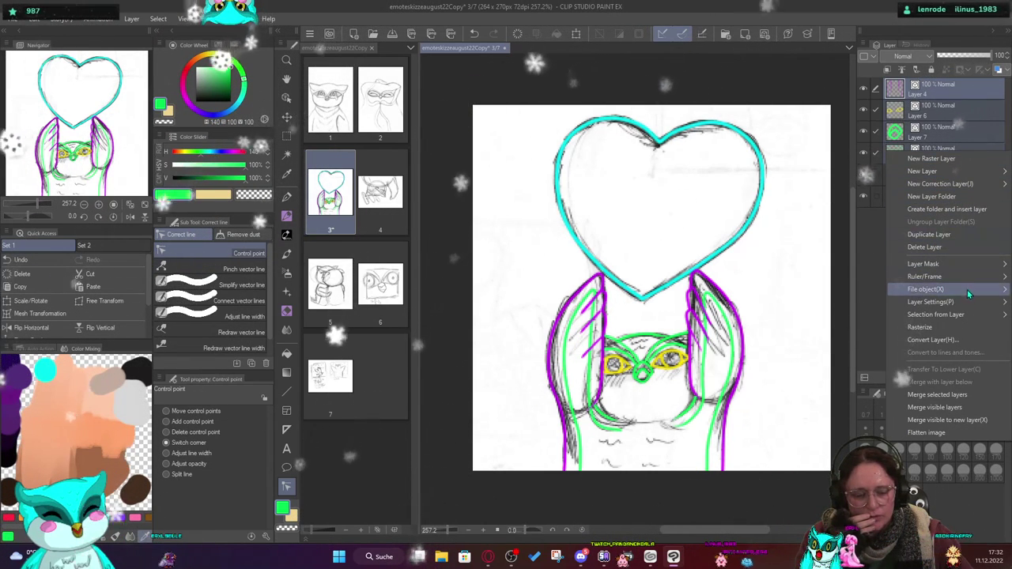
pyautogui.click(953, 395)
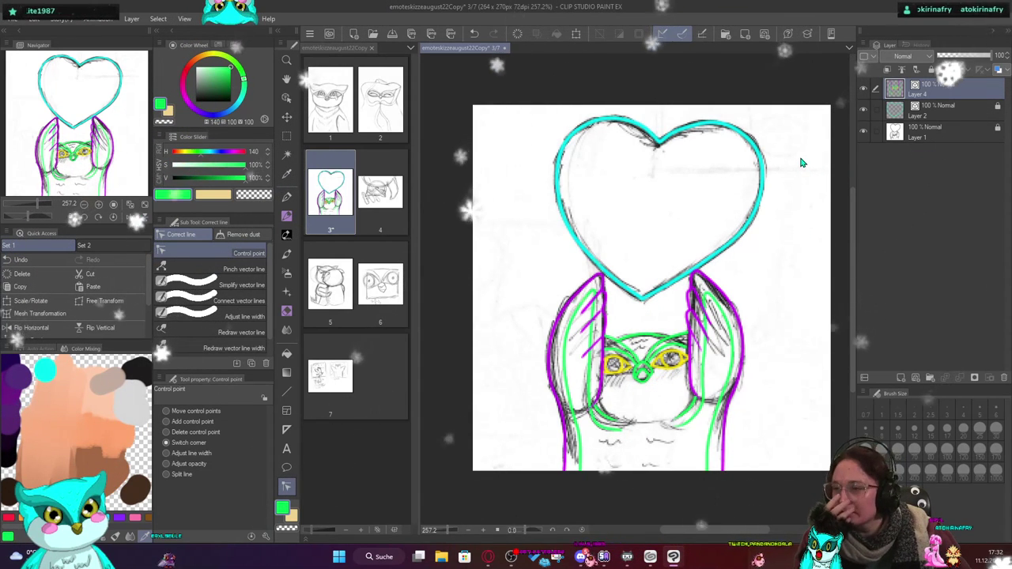
# - Unlock the heart's Layer 2 and add a new raster layer beneath it
pyautogui.click(951, 113)
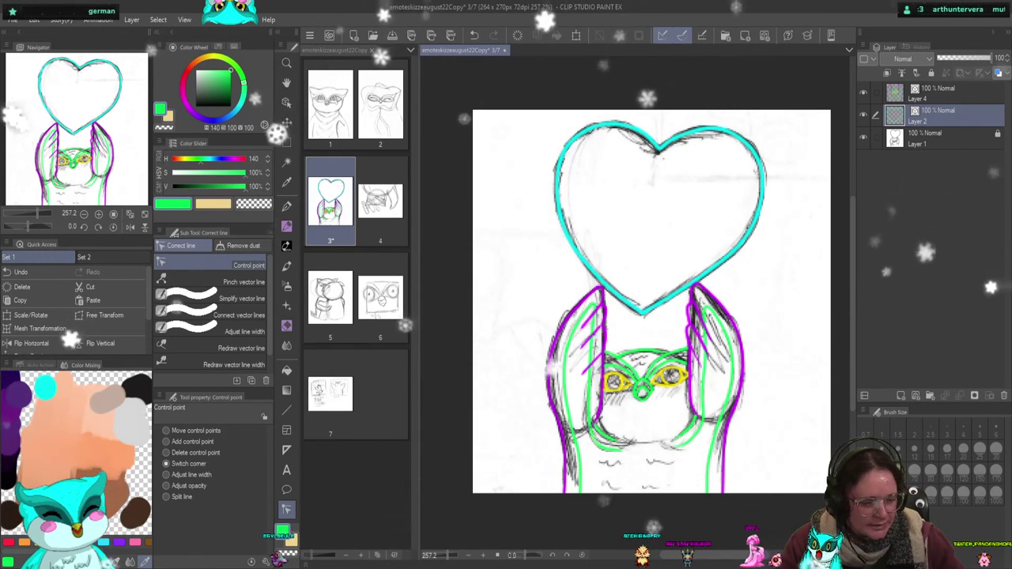
pyautogui.hotkey('ctrl', 'shift', 'n')
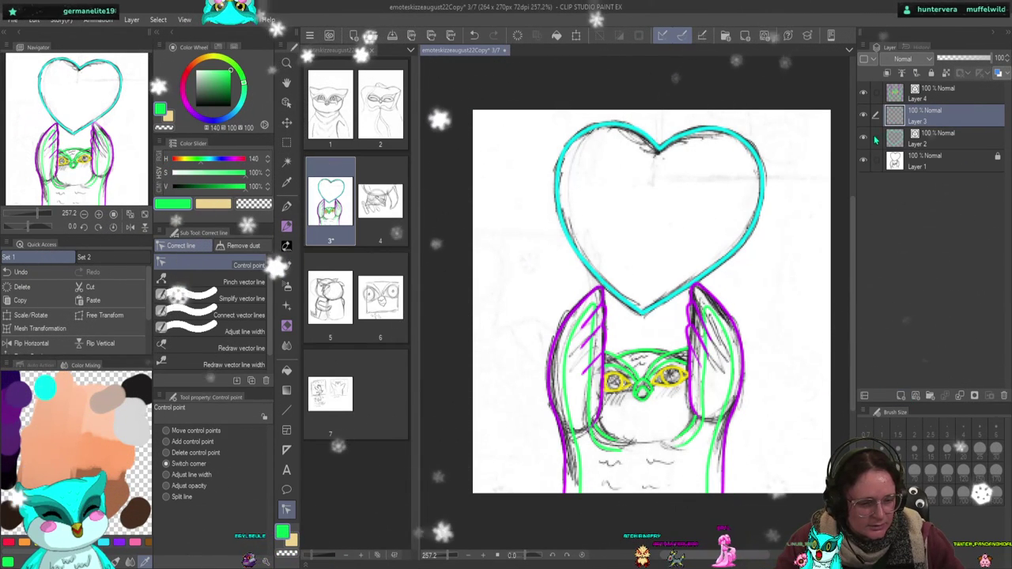
pyautogui.moveTo(957, 123); pyautogui.dragTo(940, 150)
# - Recolour the heart outline on Layer 2 dark red with hue 356, saturation 99 and value 29
pyautogui.click(941, 115)
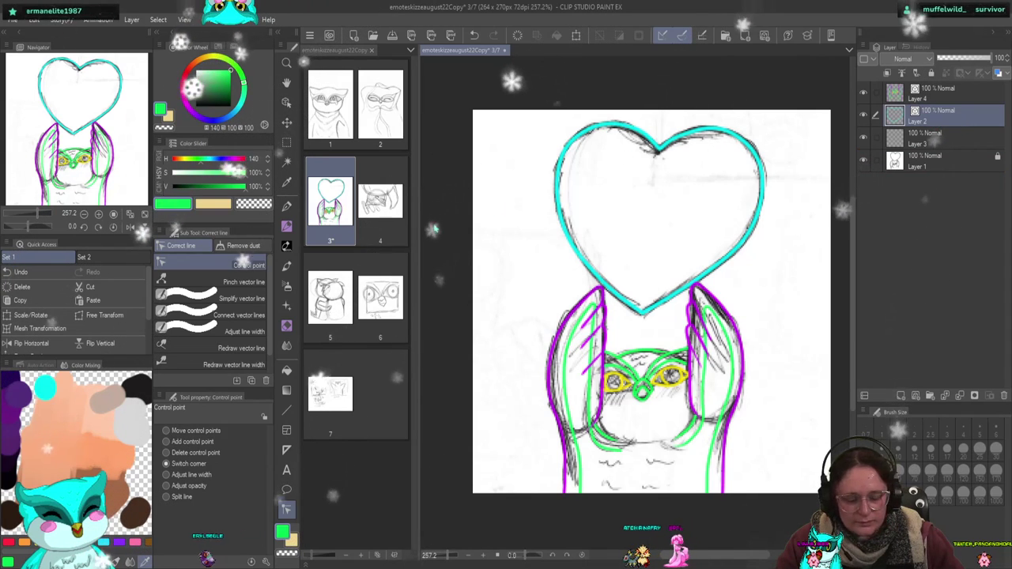
pyautogui.click(286, 103)
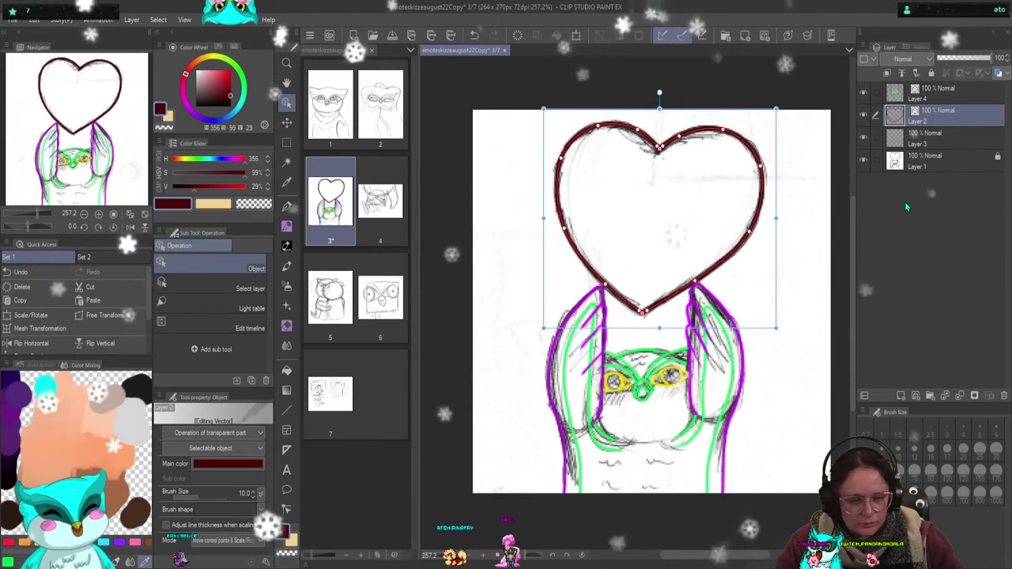
# - Add a raster layer beneath the heart outline and fill the heart with red, hue 353, saturation 100 and value 80
pyautogui.click(901, 396)
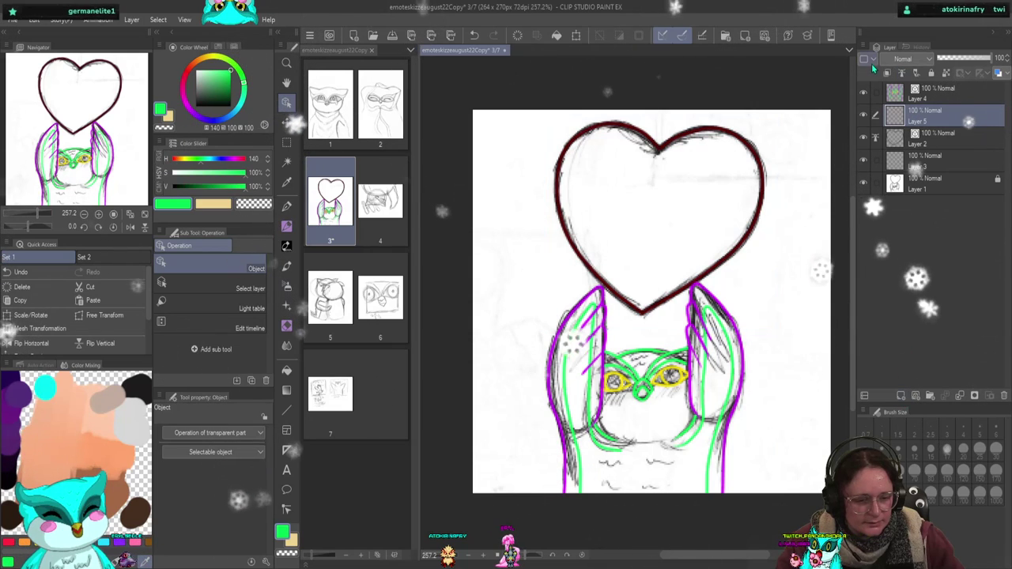
pyautogui.click(286, 370)
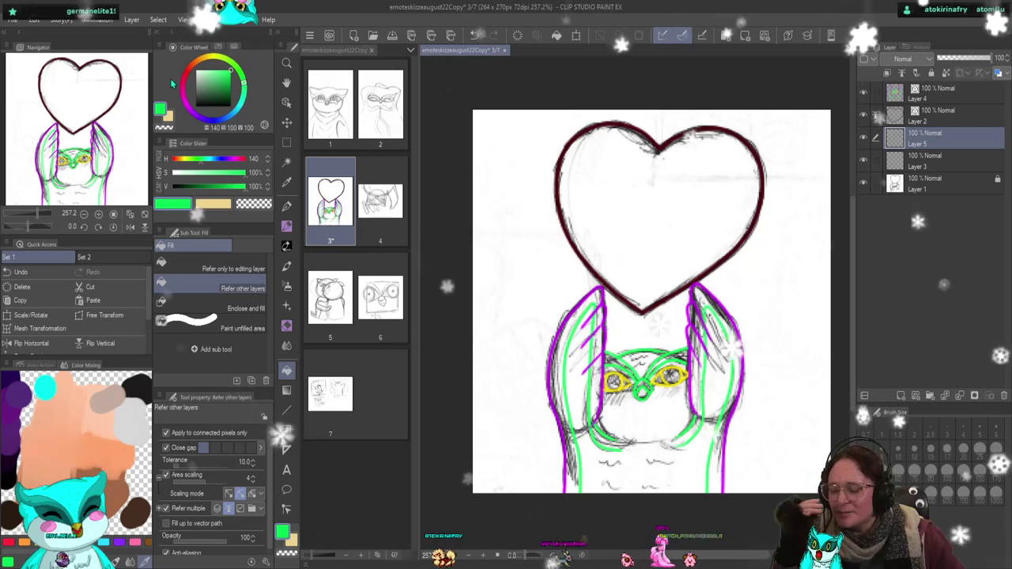
pyautogui.moveTo(194, 72); pyautogui.dragTo(189, 90)
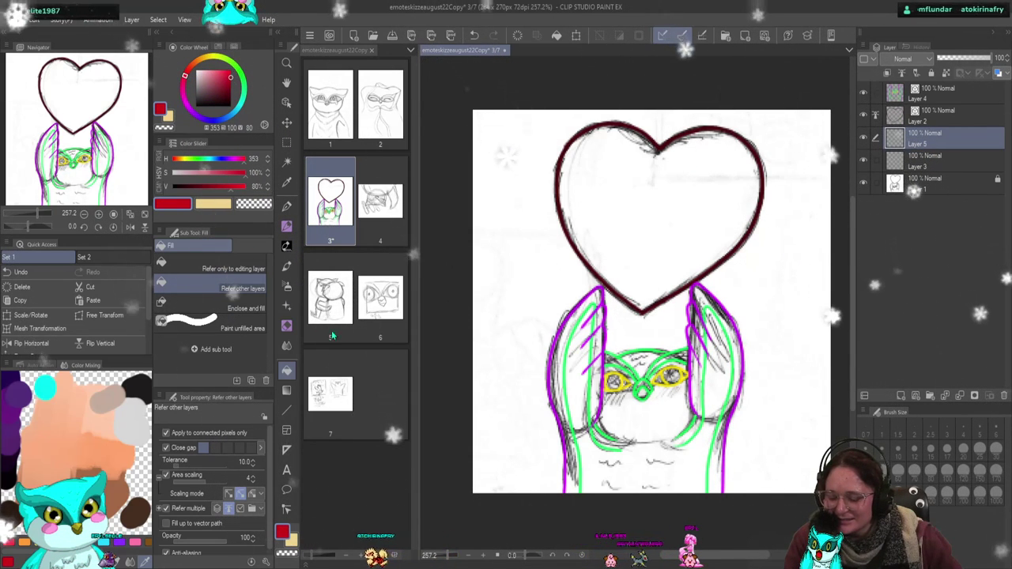
pyautogui.click(603, 265)
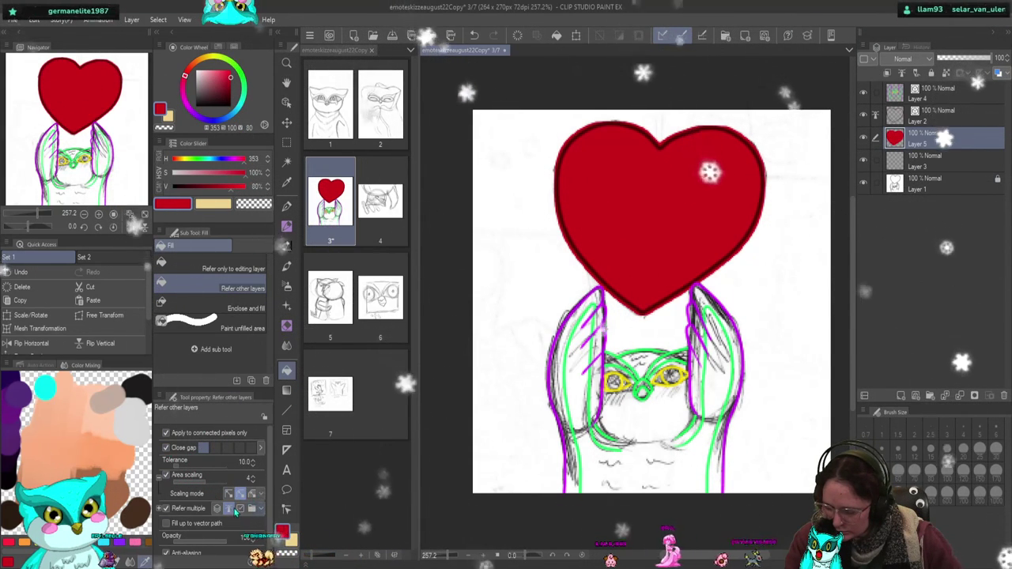
# - Switch the fill to the first scaling mode, replace the heart's fill to test it, and undo the test fill
pyautogui.click(229, 494)
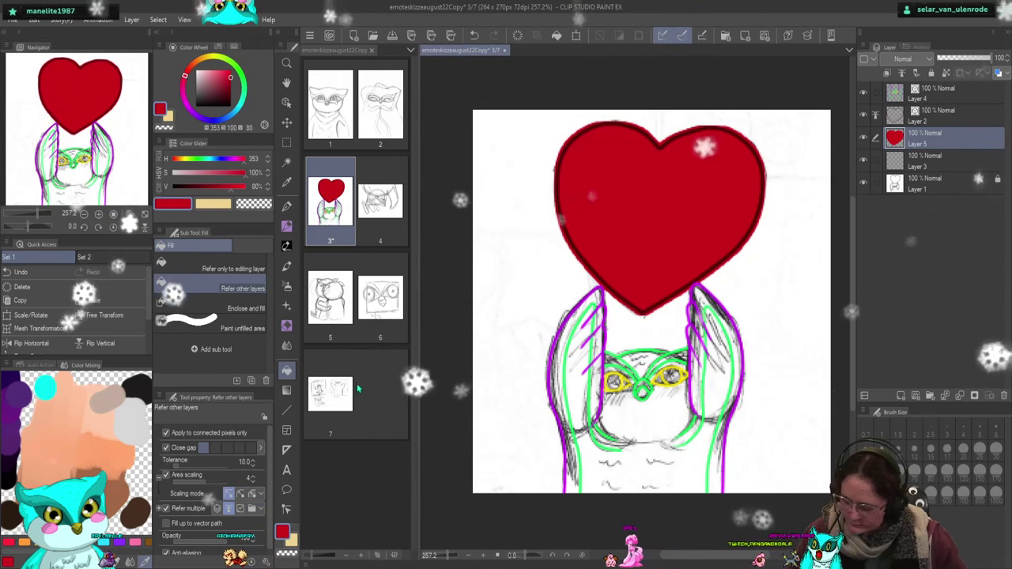
pyautogui.hotkey('ctrl', 'z')
pyautogui.click(652, 218)
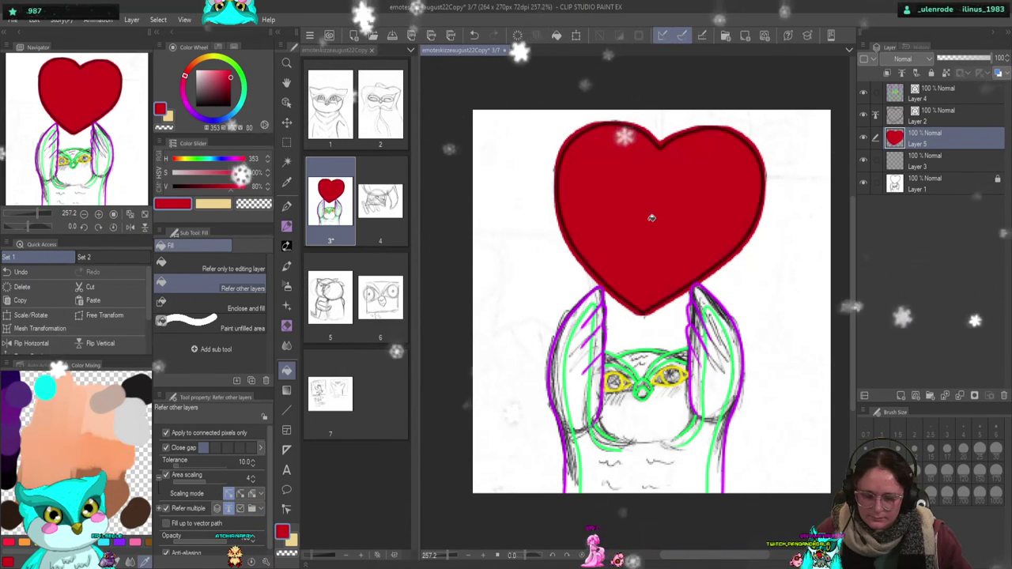
pyautogui.hotkey('ctrl', 'z')
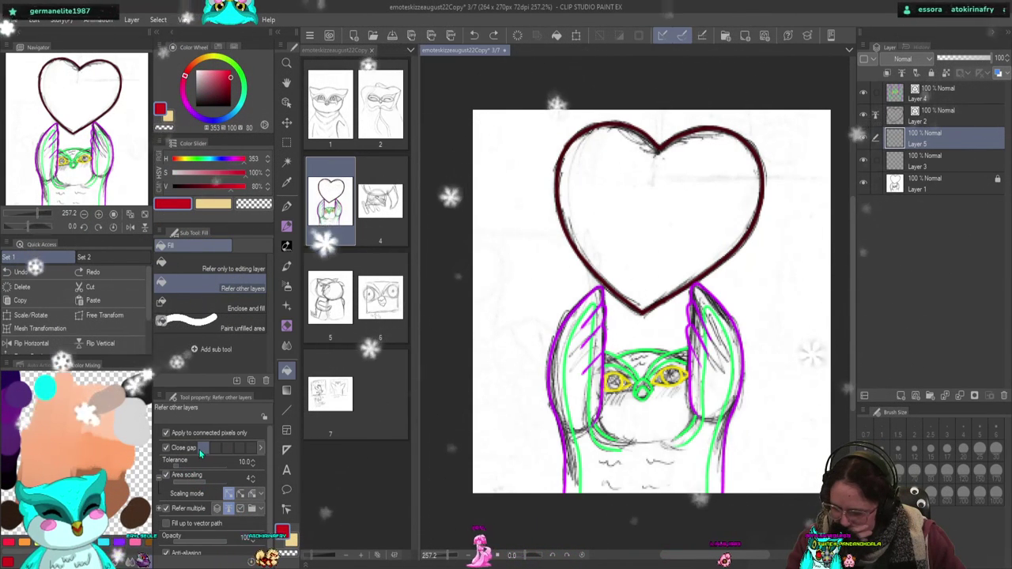
# - Try filling the heart with area scaling at -3 and undo the fill
pyautogui.click(198, 477)
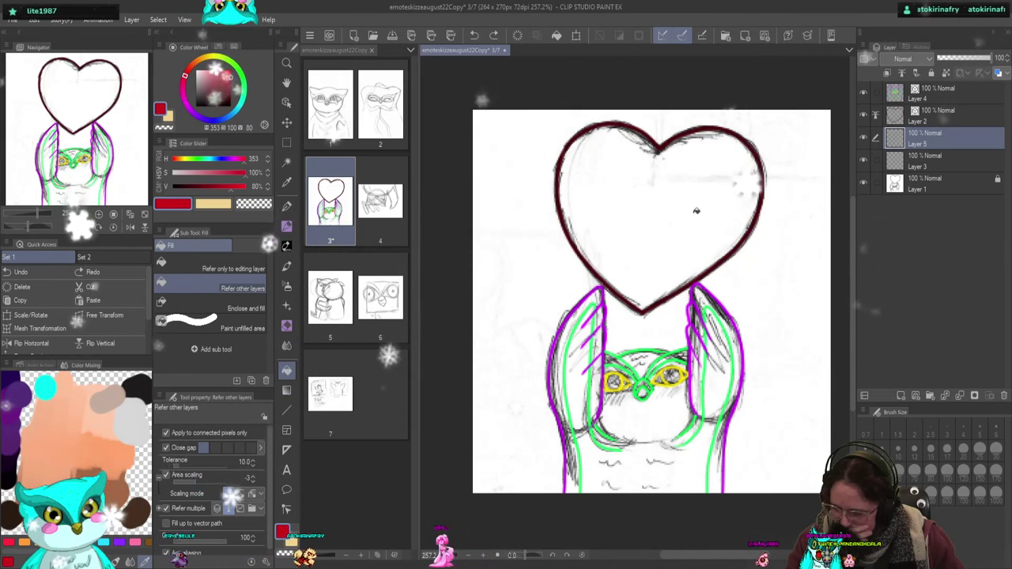
pyautogui.click(662, 202)
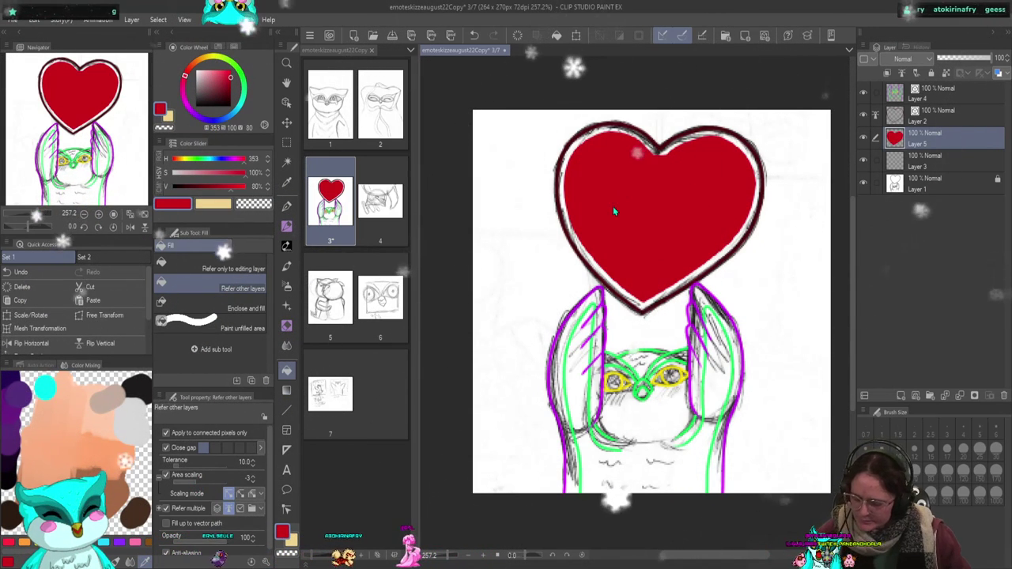
pyautogui.hotkey('ctrl', 'z')
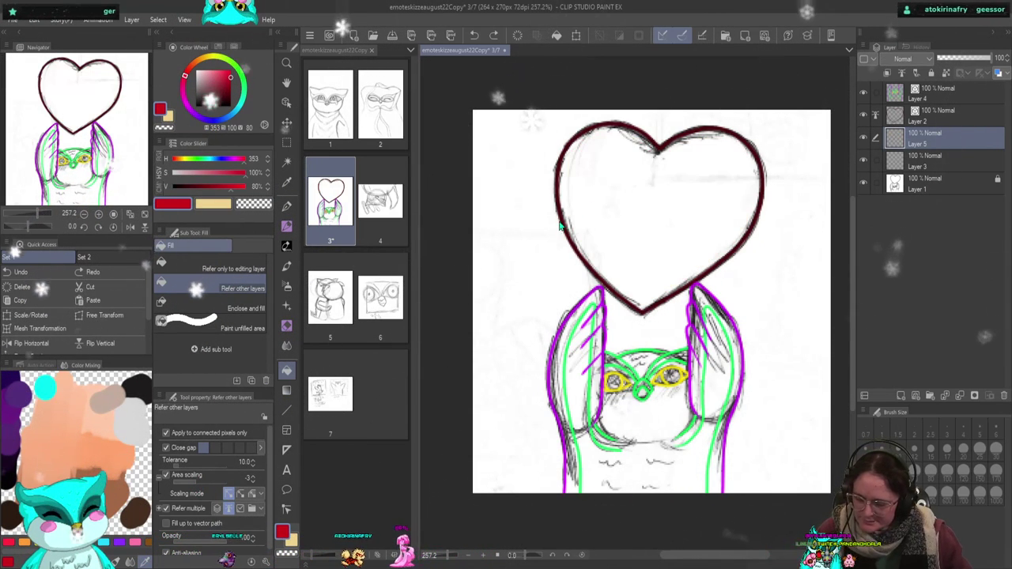
# - Test the heart's fill with area scaling 0, undo it, and refill the heart with area scaling 1
pyautogui.click(254, 477)
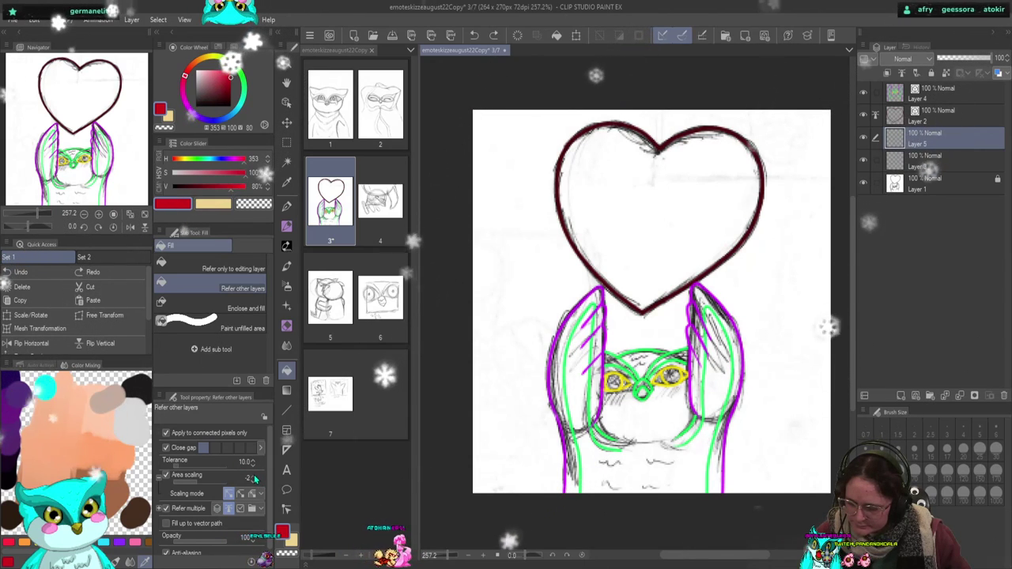
pyautogui.click(650, 208)
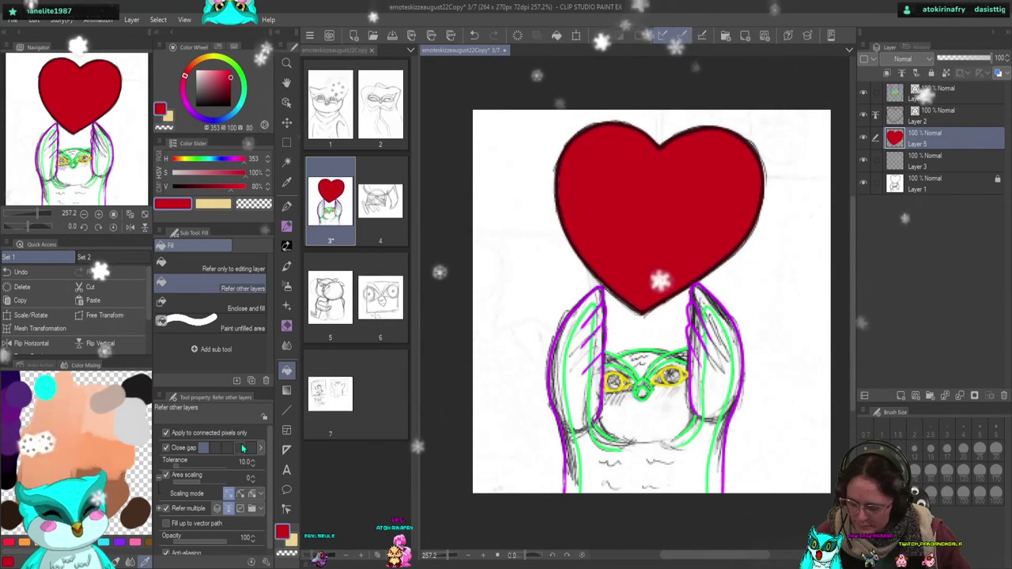
pyautogui.hotkey('ctrl', 'z')
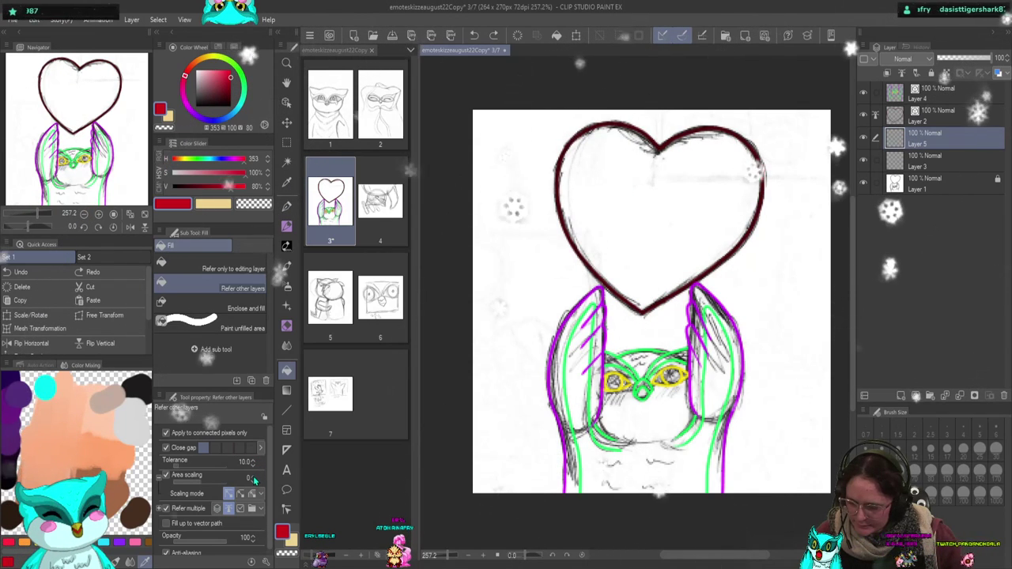
pyautogui.click(617, 238)
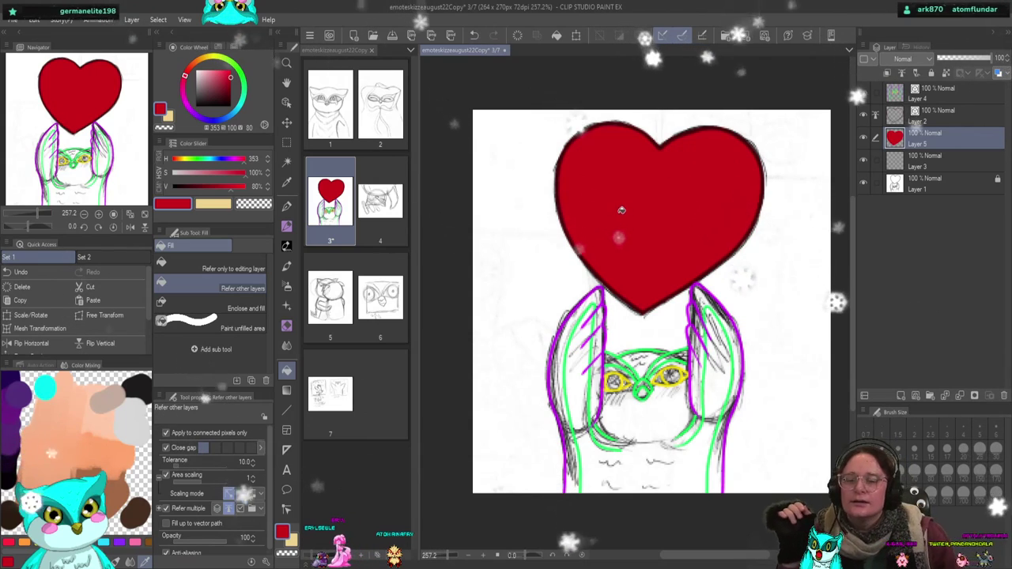
# - Add a layer clipped to the heart's fill and shade the heart's lower edges with the Rough wash brush on Multiply
pyautogui.click(907, 397)
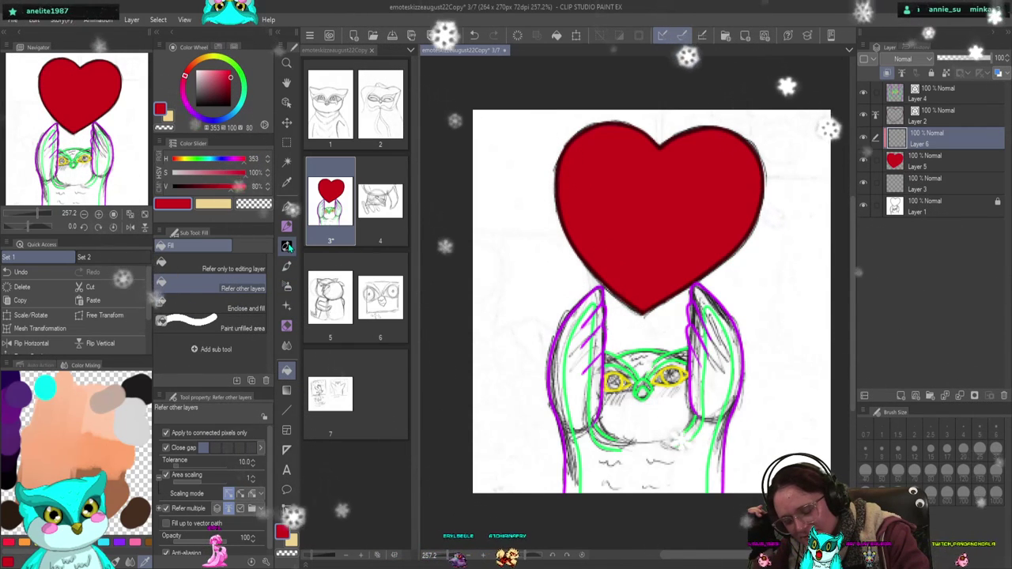
pyautogui.click(287, 268)
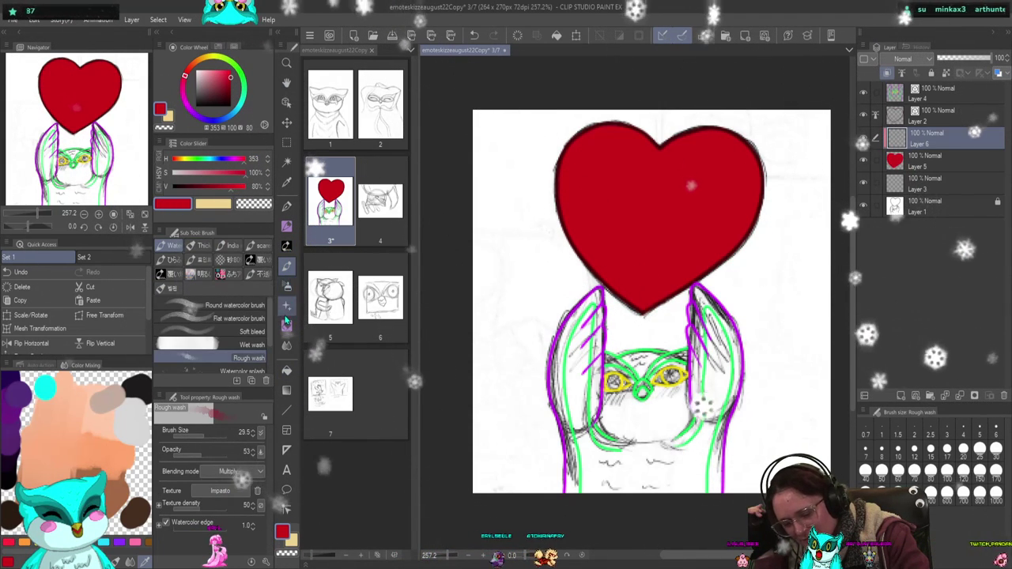
pyautogui.moveTo(578, 150); pyautogui.dragTo(558, 180)
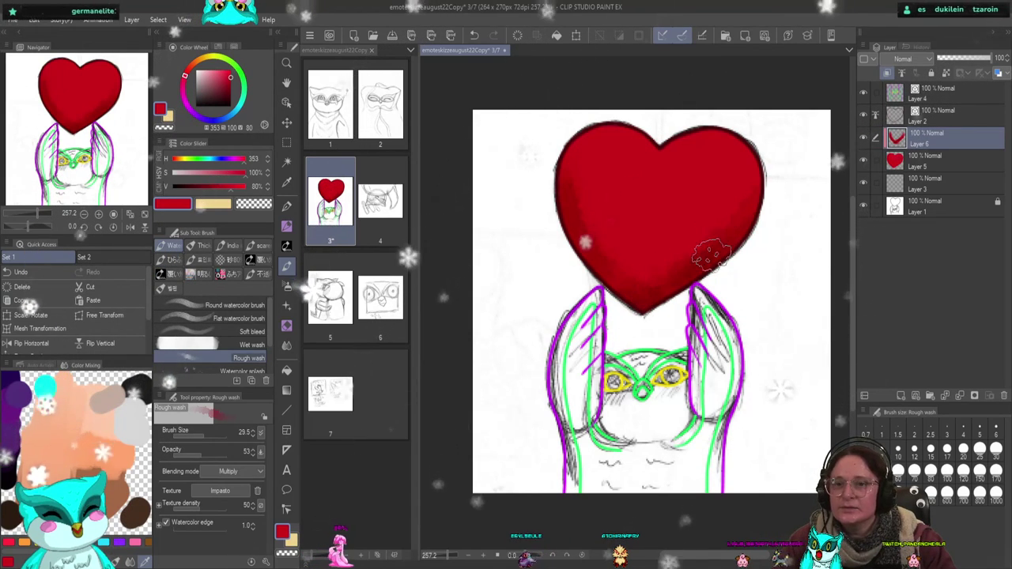
pyautogui.moveTo(711, 253)
pyautogui.mouseDown()
pyautogui.moveTo(654, 278)
pyautogui.moveTo(692, 274)
pyautogui.mouseUp()
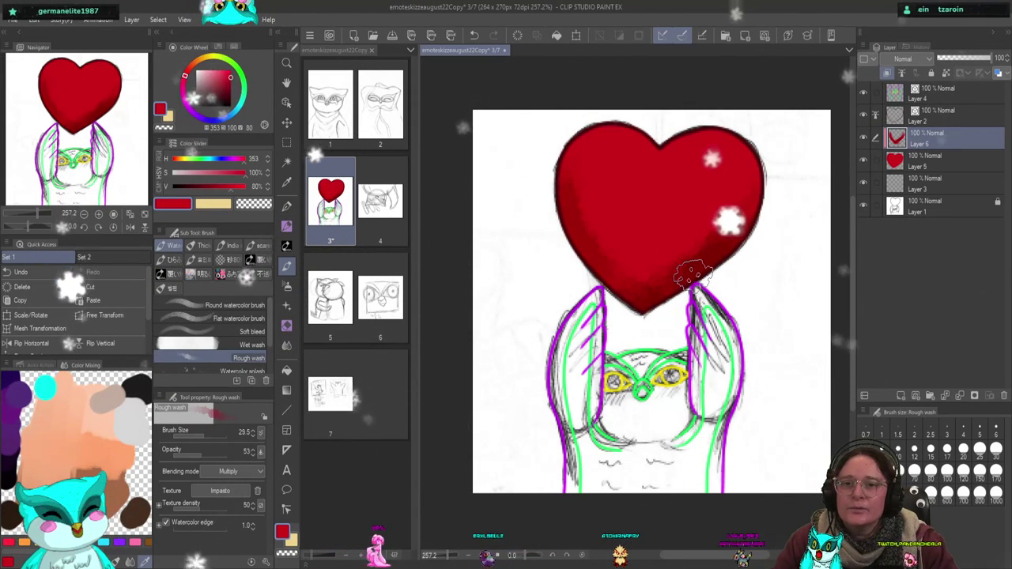
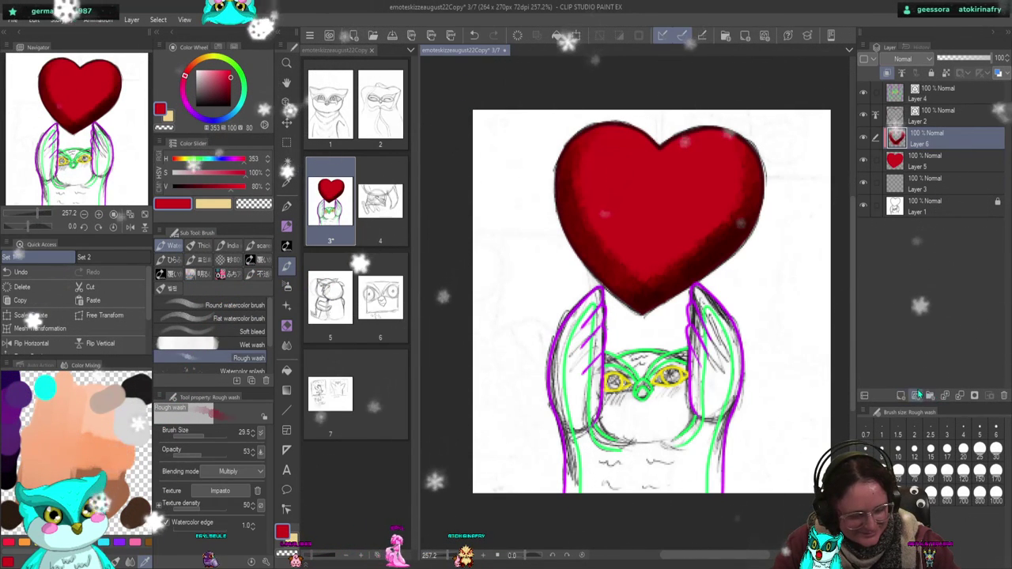
# - Replace the shading layer with an empty one above the heart's fill and set the Rough wash brush's blending mode to Lighten
pyautogui.click(999, 398)
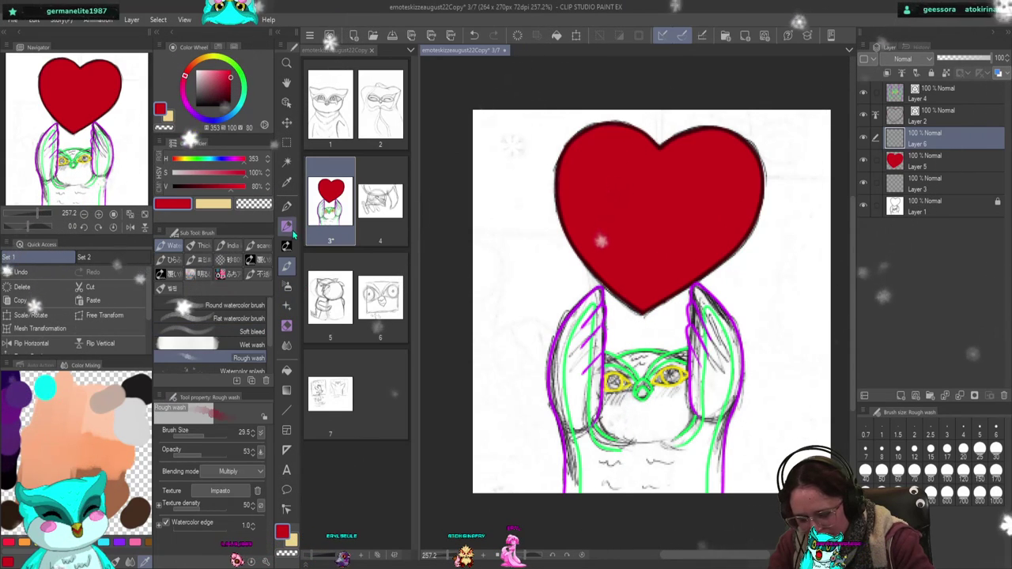
pyautogui.click(203, 245)
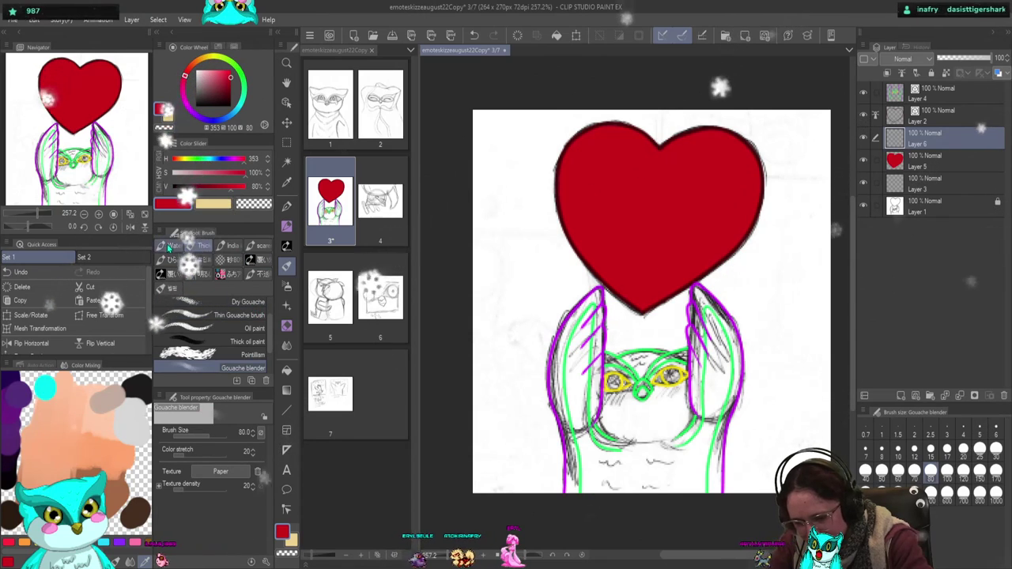
pyautogui.click(169, 246)
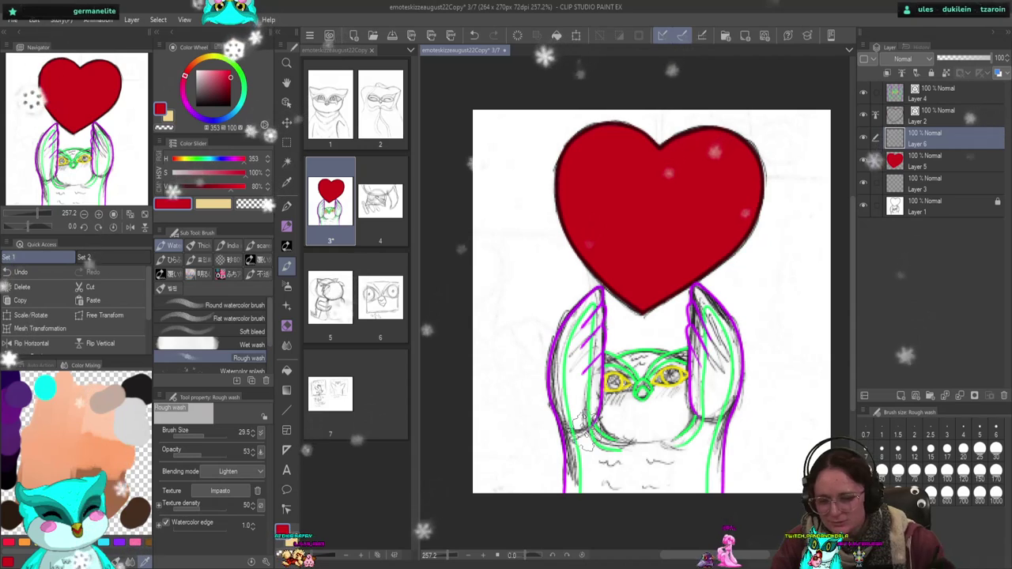
pyautogui.scroll(4, 254, 472)
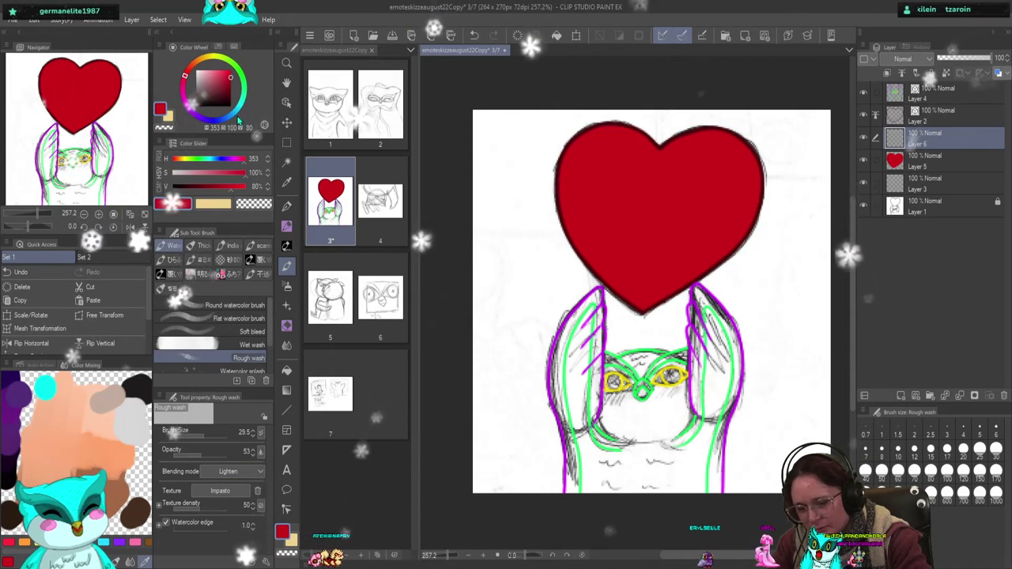
# - Clip the empty layer to the heart's fill and shade the lower edges with the size 12 Textured pen in dark red, value 58
pyautogui.click(287, 226)
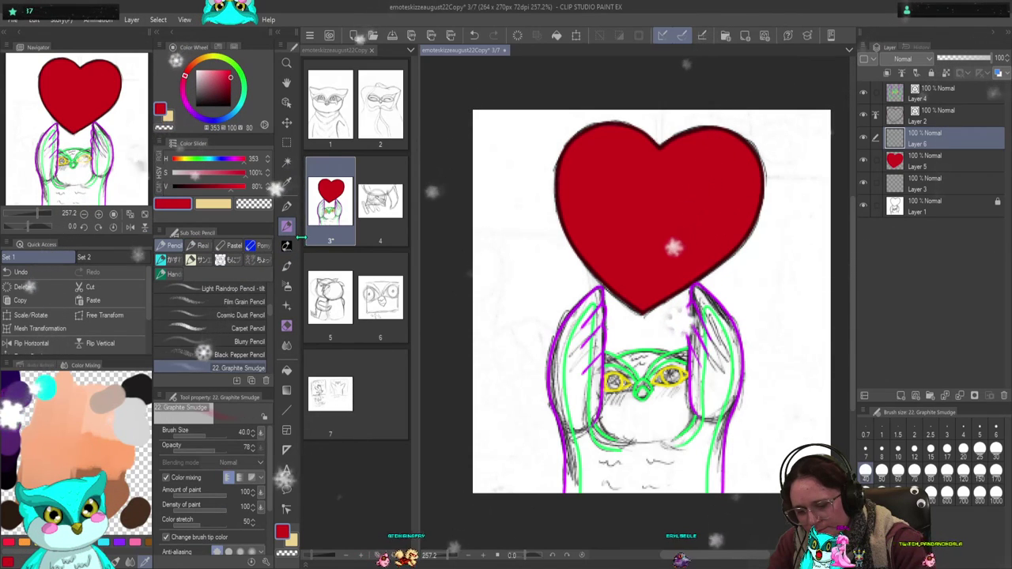
pyautogui.click(287, 207)
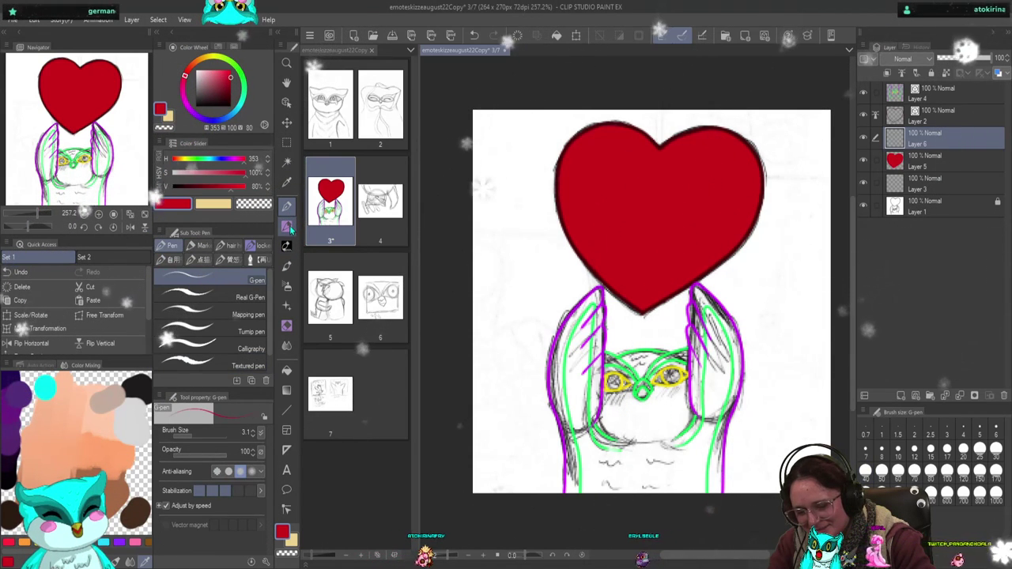
pyautogui.click(190, 359)
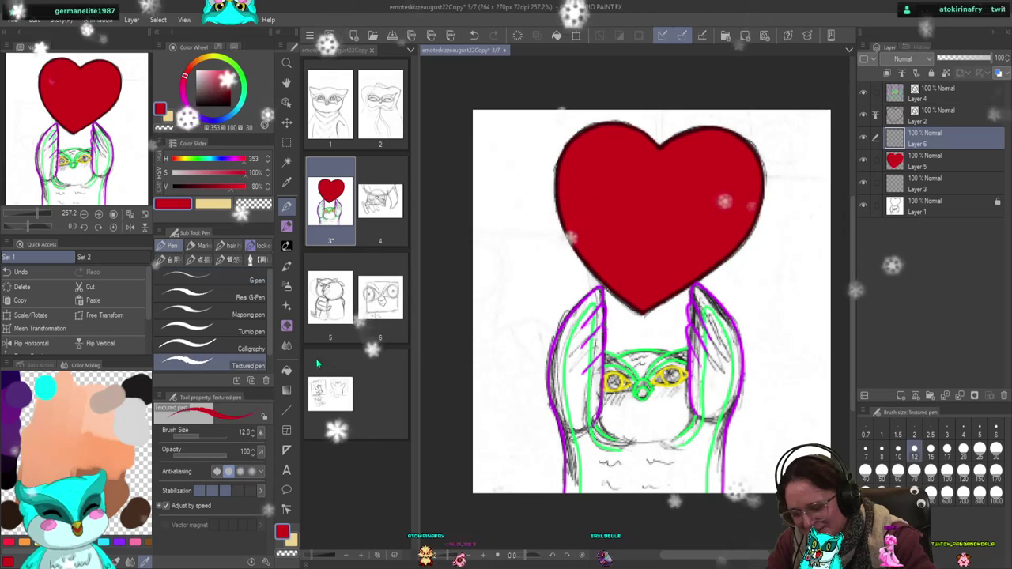
pyautogui.moveTo(589, 241); pyautogui.dragTo(653, 311)
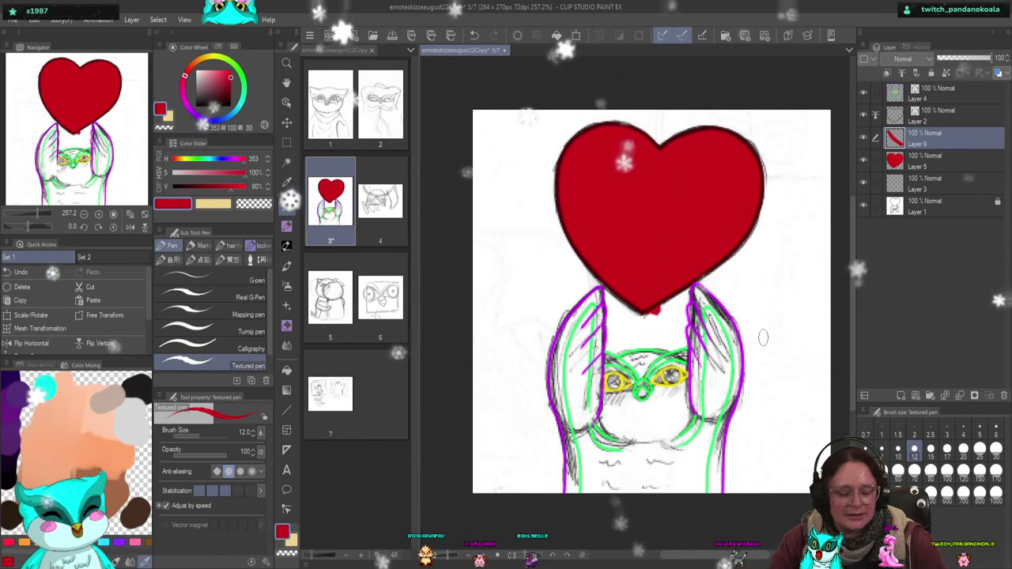
pyautogui.click(214, 187)
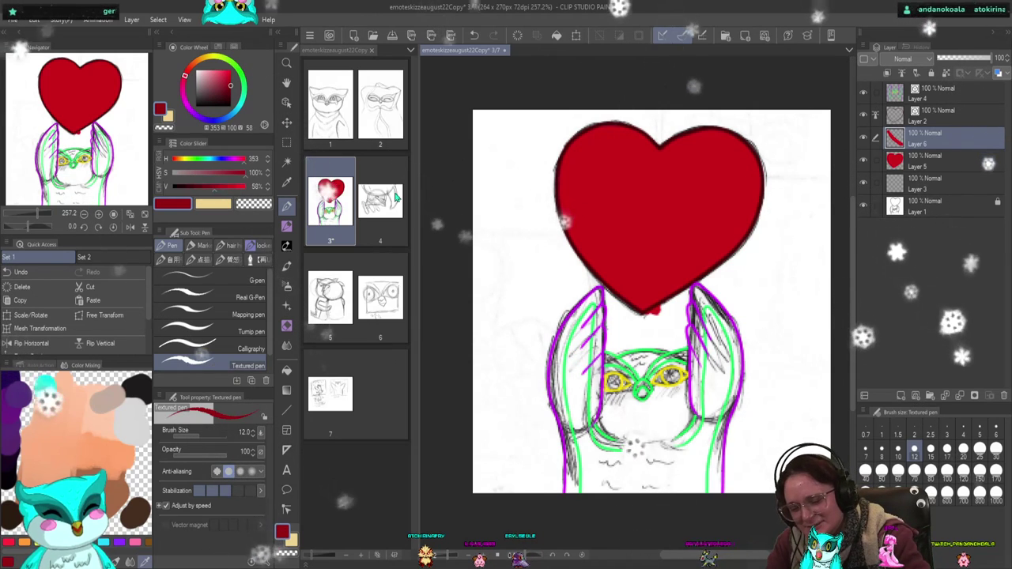
pyautogui.click(902, 395)
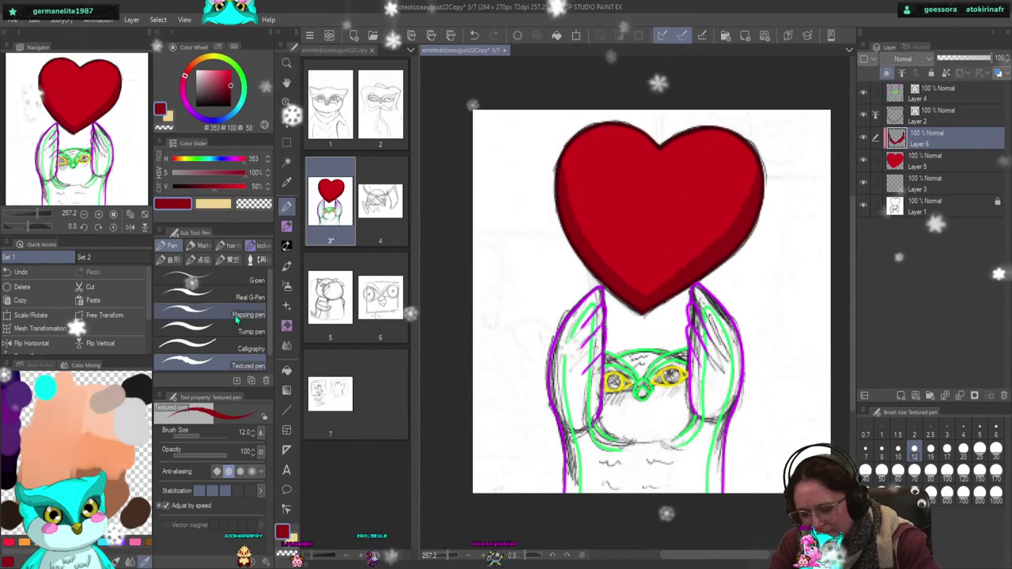
# - Try darkening the heart's shading with the Rough wash brush on Multiply and undo the strokes
pyautogui.click(286, 266)
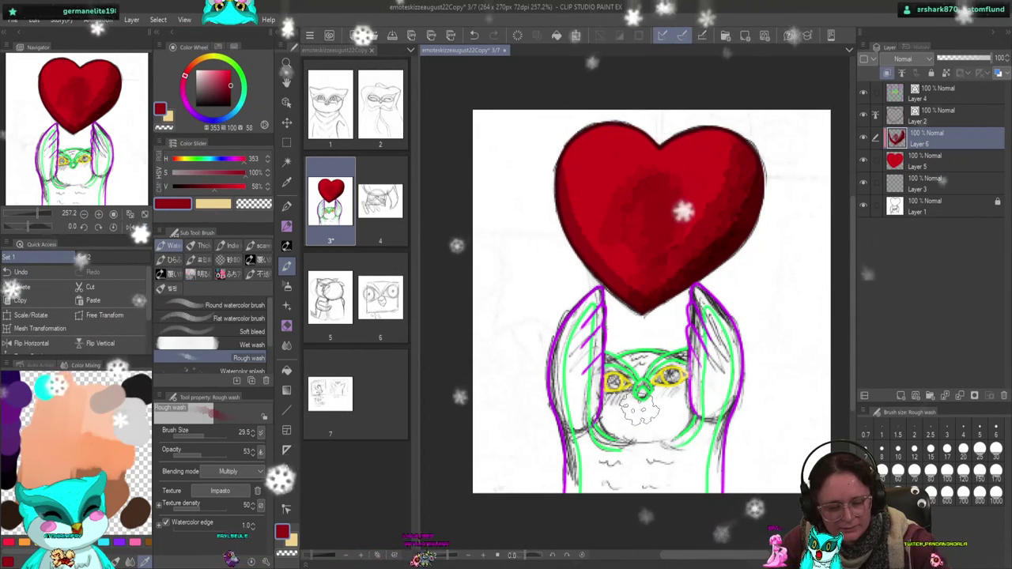
pyautogui.hotkey('ctrl', 'z')
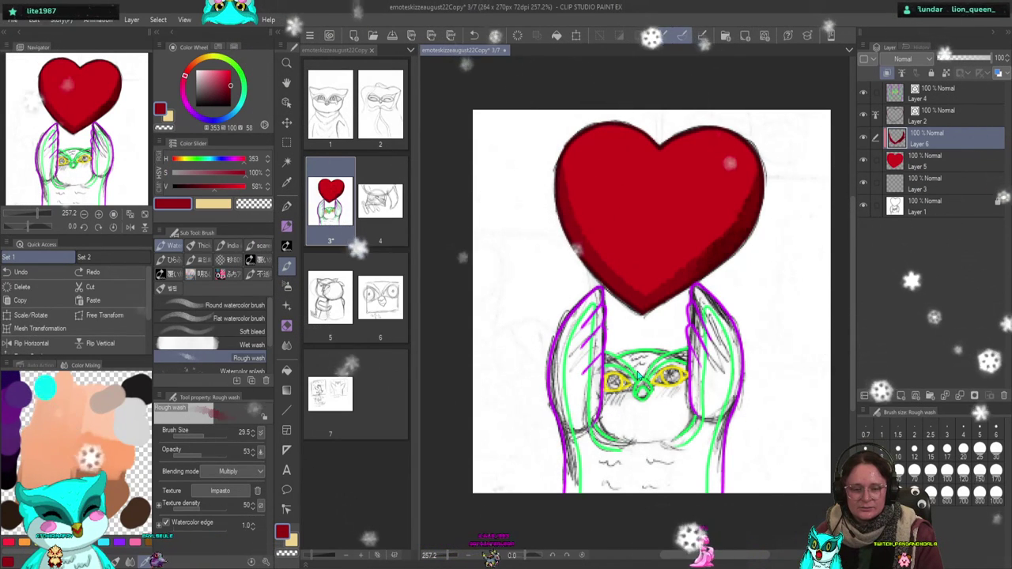
pyautogui.moveTo(631, 365); pyautogui.dragTo(660, 362)
pyautogui.hotkey('ctrl', 'z')
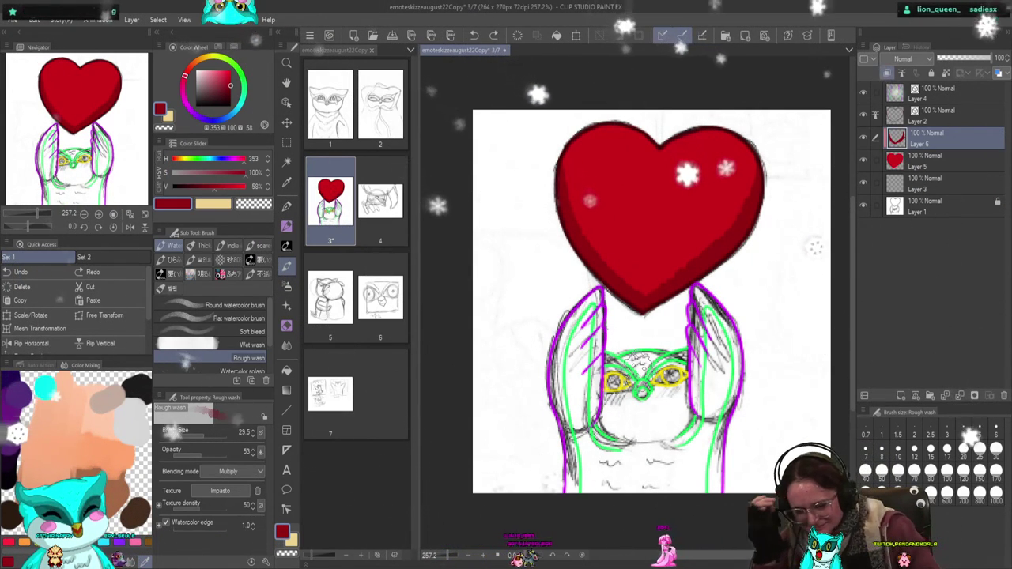
# - Widen the dark red edge shading with the Textured pen and paint over the heart's middle with the Rough wash brush on Normal
pyautogui.click(287, 207)
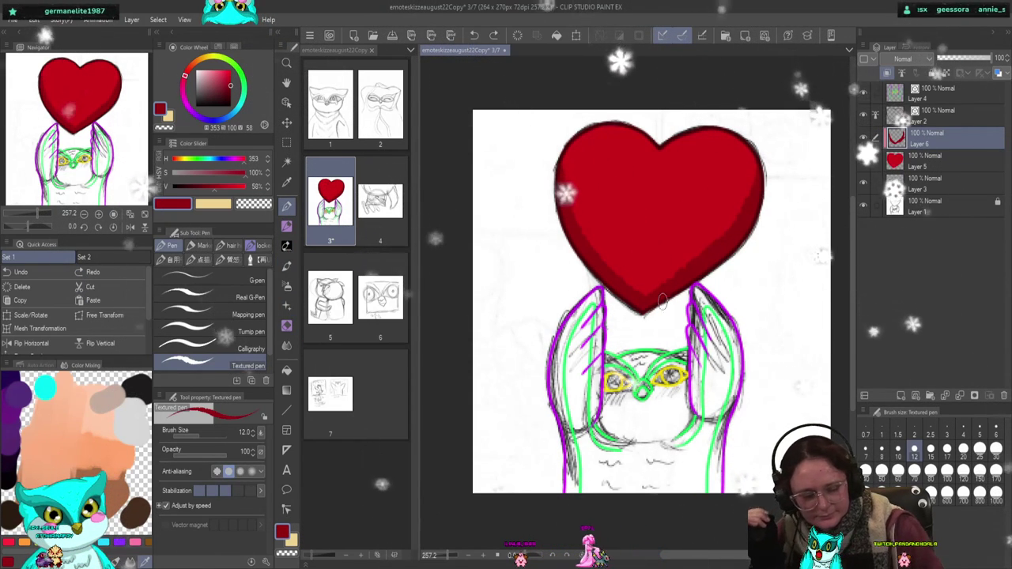
pyautogui.moveTo(663, 302); pyautogui.dragTo(743, 141)
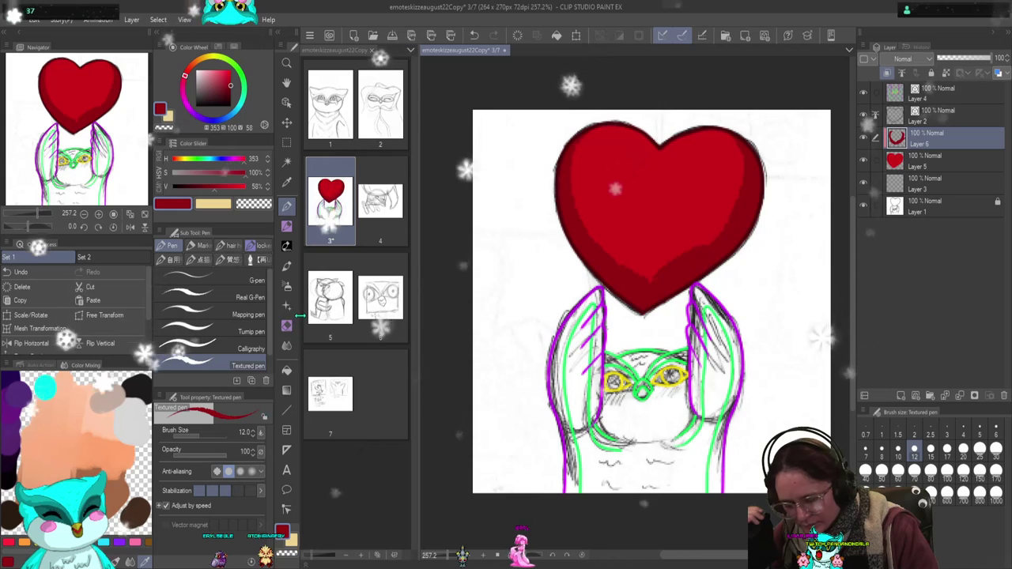
pyautogui.click(288, 269)
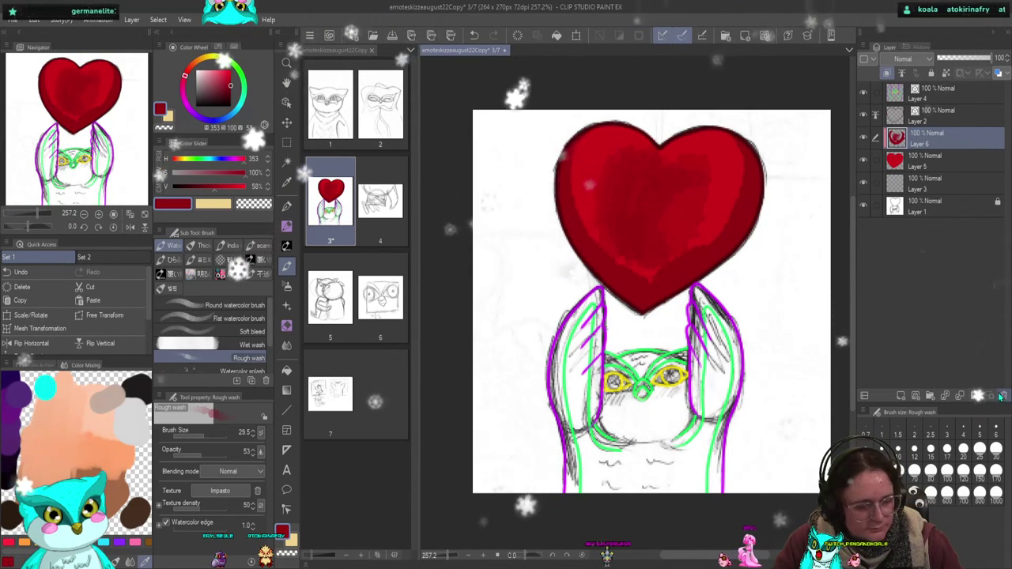
# - Clear the shading strokes and shade the heart's edges softly with the Rough wash brush on Normal with the watercolor edge off
pyautogui.press('Delete')
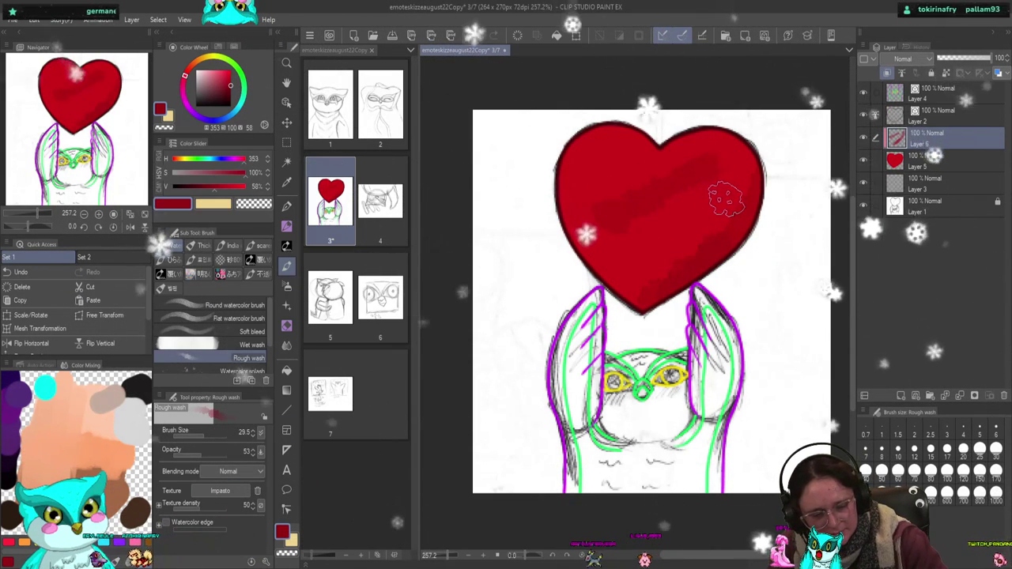
pyautogui.press('Delete')
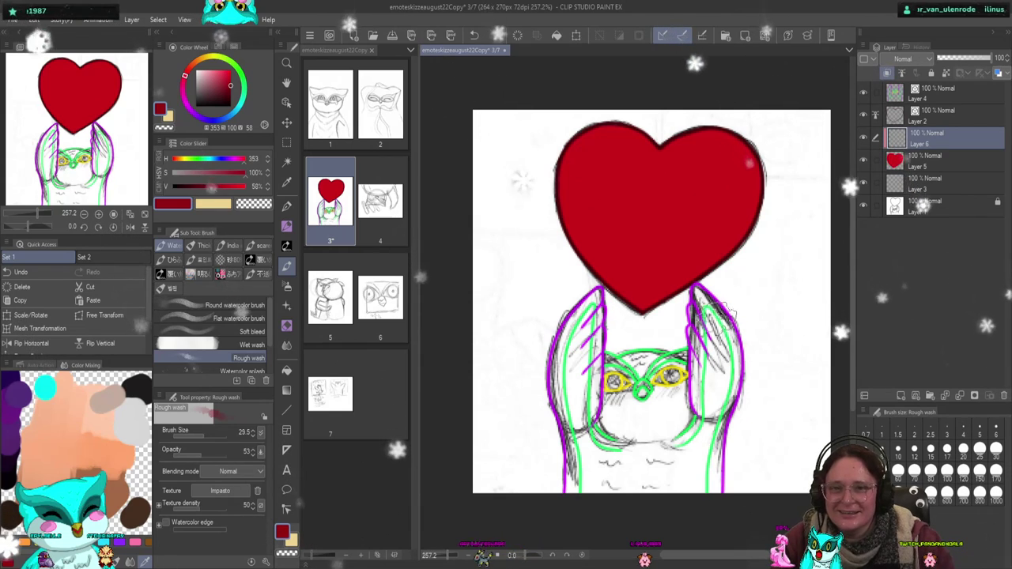
pyautogui.moveTo(682, 284)
pyautogui.mouseDown()
pyautogui.moveTo(649, 305)
pyautogui.moveTo(696, 277)
pyautogui.mouseUp()
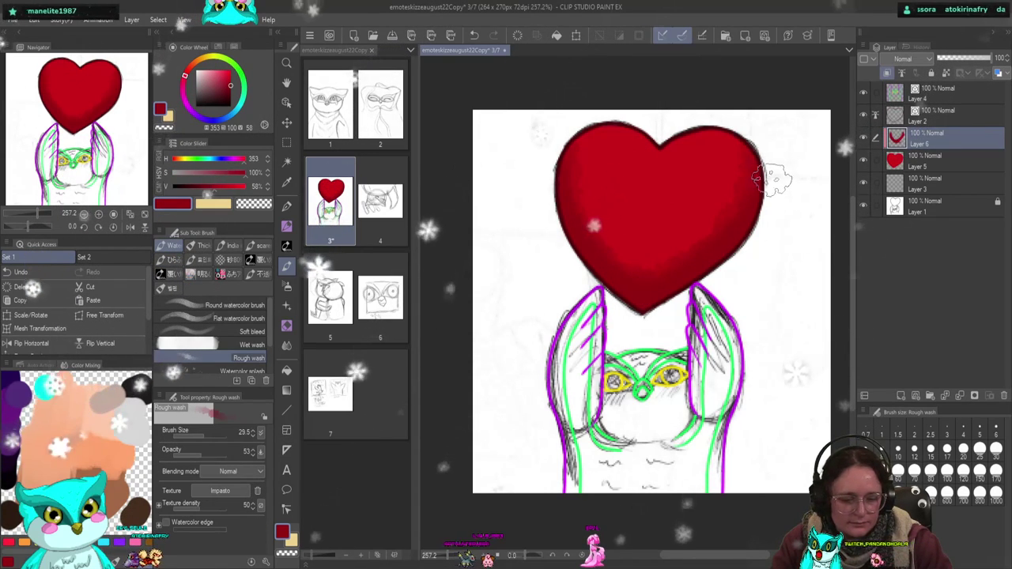
# - Add a clipped layer above the heart's dark shading and paint brighter red, 96% value, across the heart's upper lobes
pyautogui.click(902, 395)
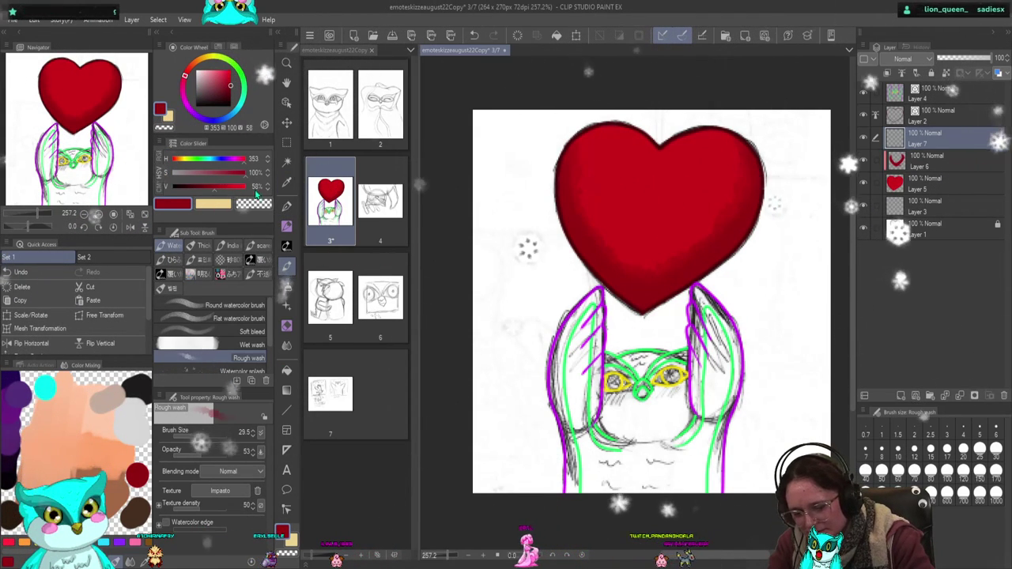
pyautogui.moveTo(231, 186); pyautogui.dragTo(241, 186)
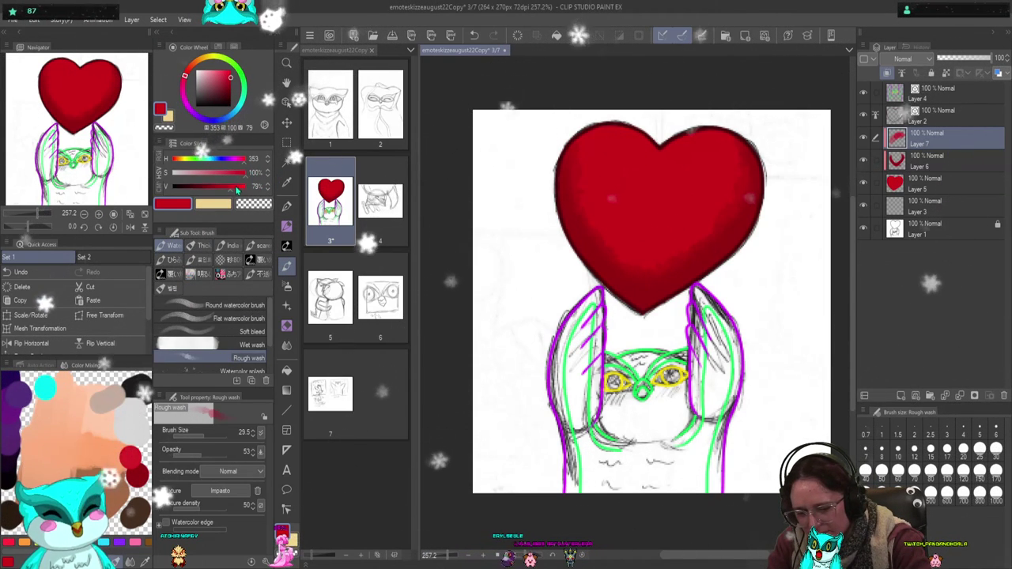
pyautogui.moveTo(235, 186); pyautogui.dragTo(246, 189)
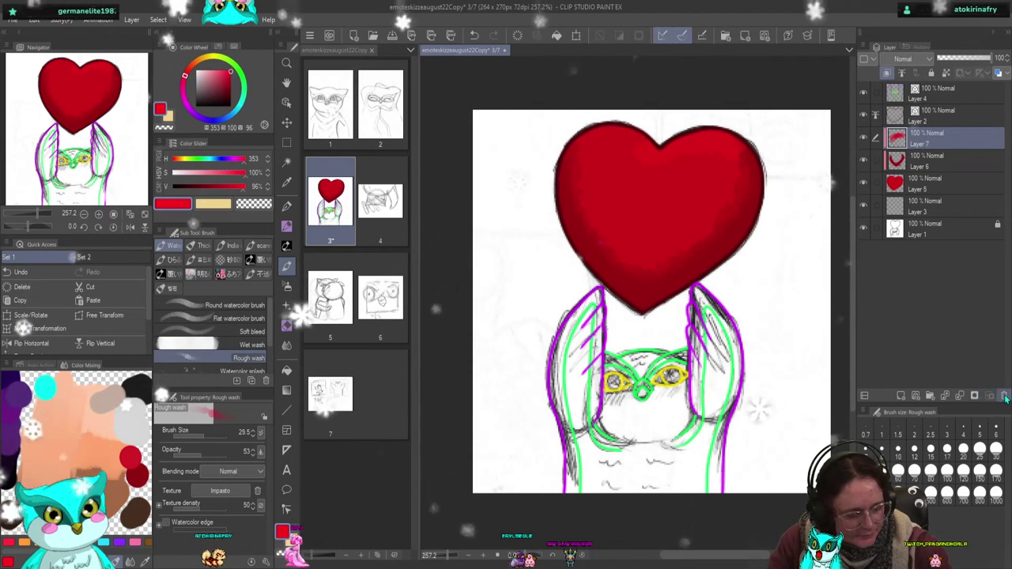
pyautogui.hotkey('ctrl', 'e')
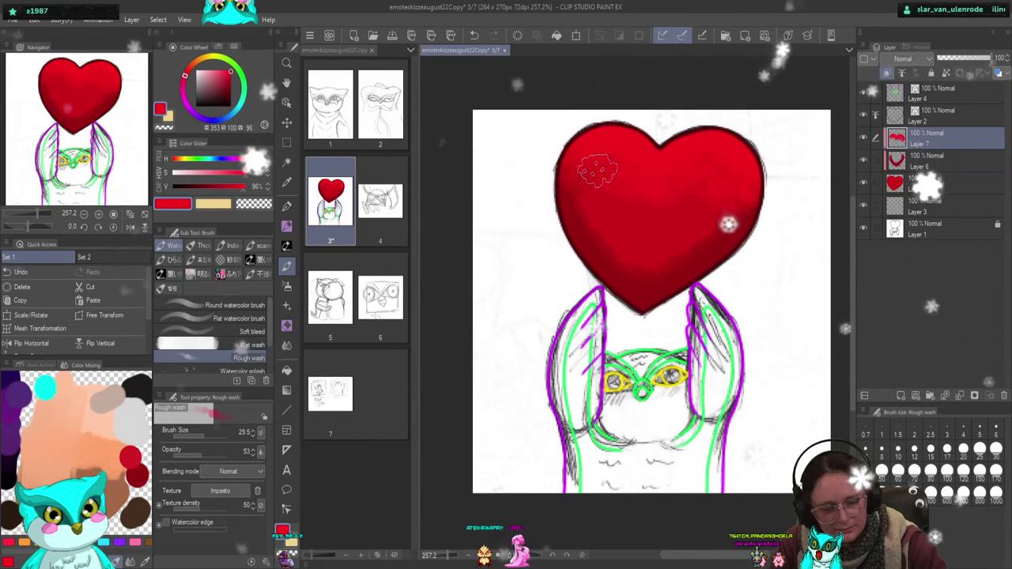
# - Extend the dark red shadow over the heart's lower half on Layer 6, and smooth Layers 6 and 7 with the Textured blender
pyautogui.click(930, 166)
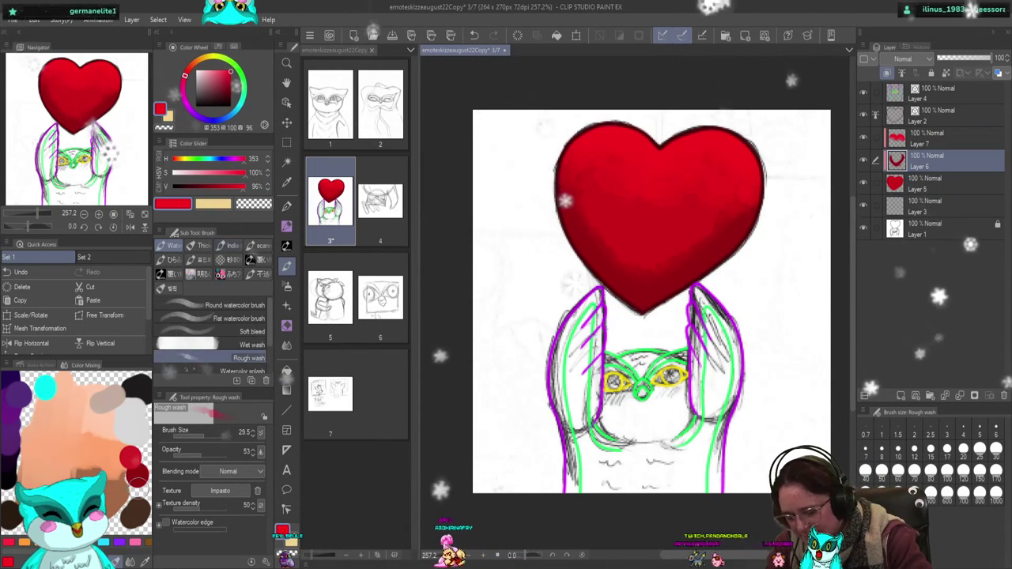
pyautogui.keyDown('alt'); pyautogui.click(601, 217); pyautogui.keyUp('alt')
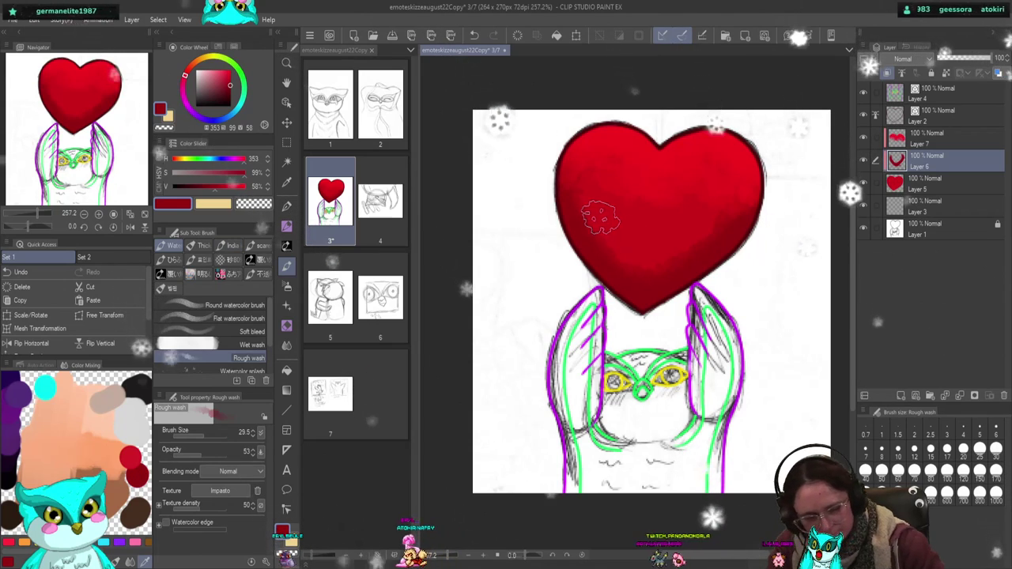
pyautogui.moveTo(649, 251)
pyautogui.mouseDown()
pyautogui.moveTo(699, 254)
pyautogui.moveTo(622, 249)
pyautogui.moveTo(582, 208)
pyautogui.moveTo(675, 234)
pyautogui.moveTo(581, 190)
pyautogui.moveTo(619, 227)
pyautogui.moveTo(587, 197)
pyautogui.moveTo(633, 224)
pyautogui.moveTo(652, 208)
pyautogui.moveTo(635, 251)
pyautogui.moveTo(649, 239)
pyautogui.moveTo(617, 245)
pyautogui.mouseUp()
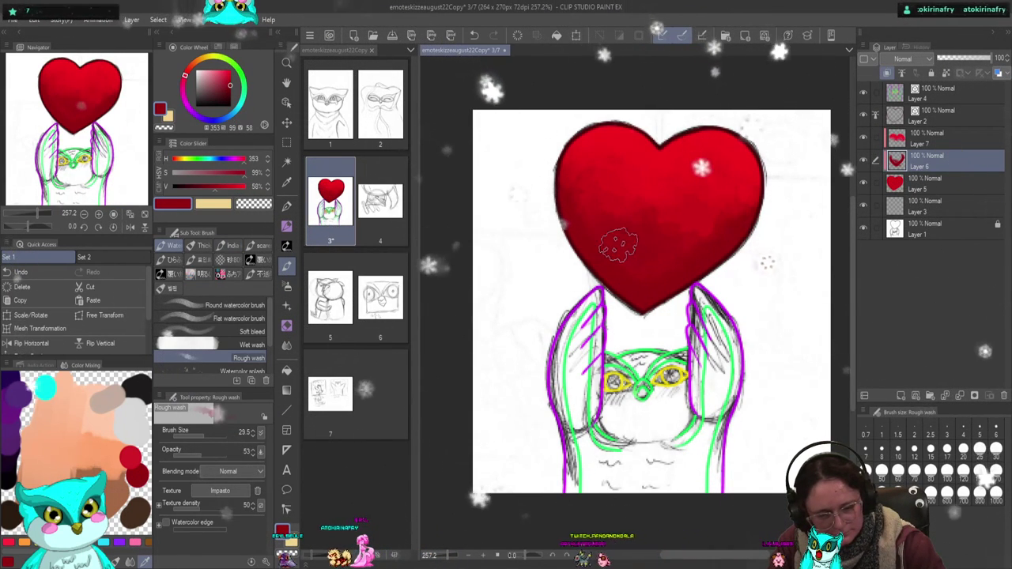
pyautogui.moveTo(716, 230)
pyautogui.mouseDown()
pyautogui.moveTo(684, 224)
pyautogui.moveTo(741, 220)
pyautogui.moveTo(618, 207)
pyautogui.mouseUp()
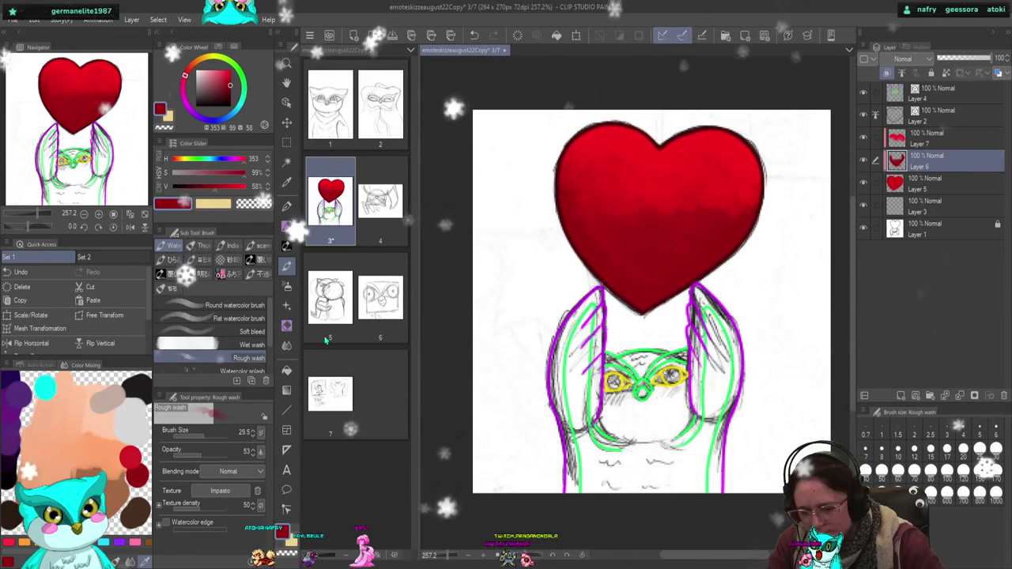
pyautogui.press('j')
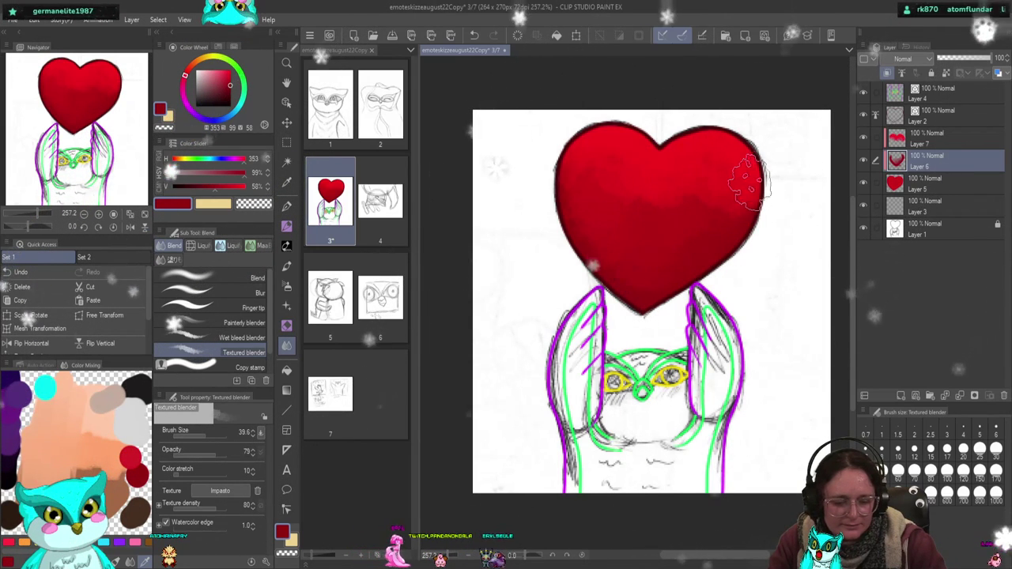
pyautogui.click(916, 138)
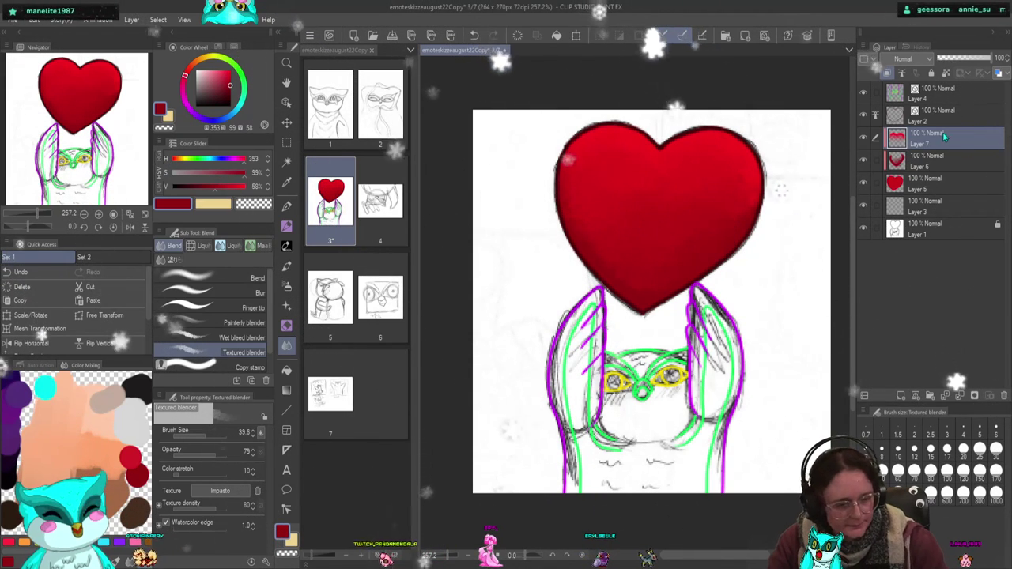
# - Paint a pale pink Rough wash highlight (hue 353, saturation 10%, value 87%) along the heart's upper edge on a new layer
pyautogui.click(929, 394)
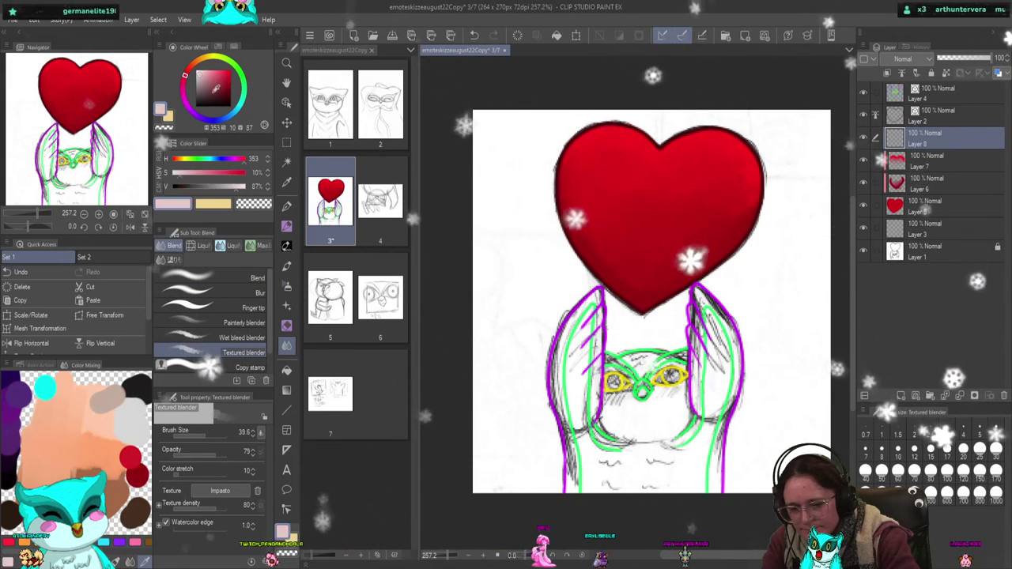
pyautogui.keyDown('alt'); pyautogui.click(667, 181); pyautogui.keyUp('alt')
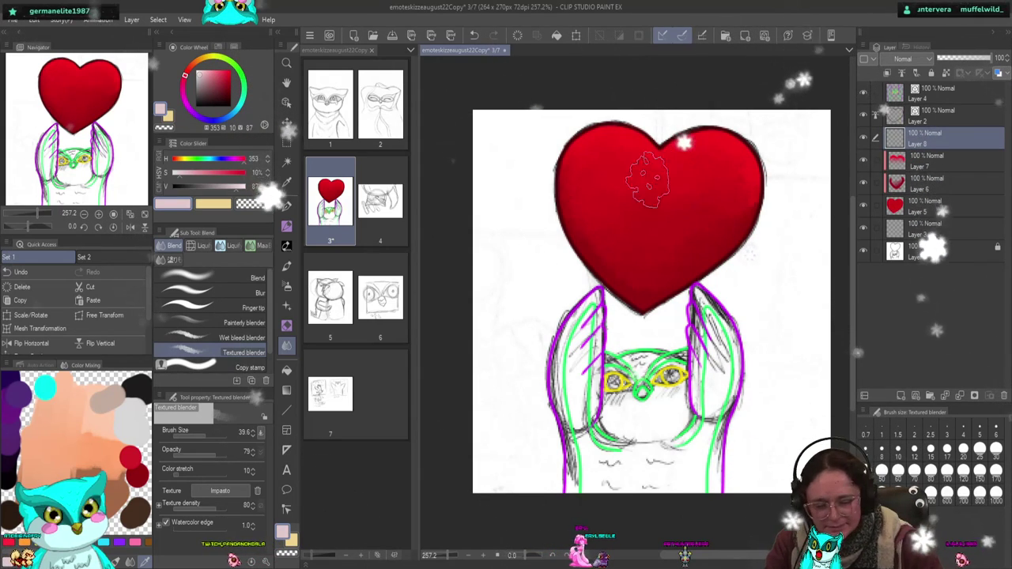
pyautogui.click(287, 247)
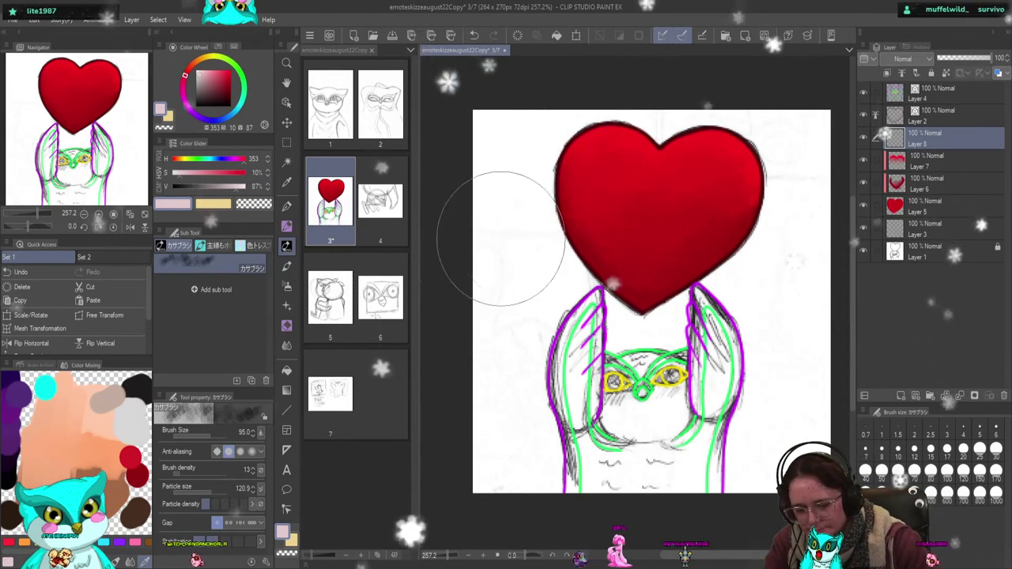
pyautogui.click(286, 267)
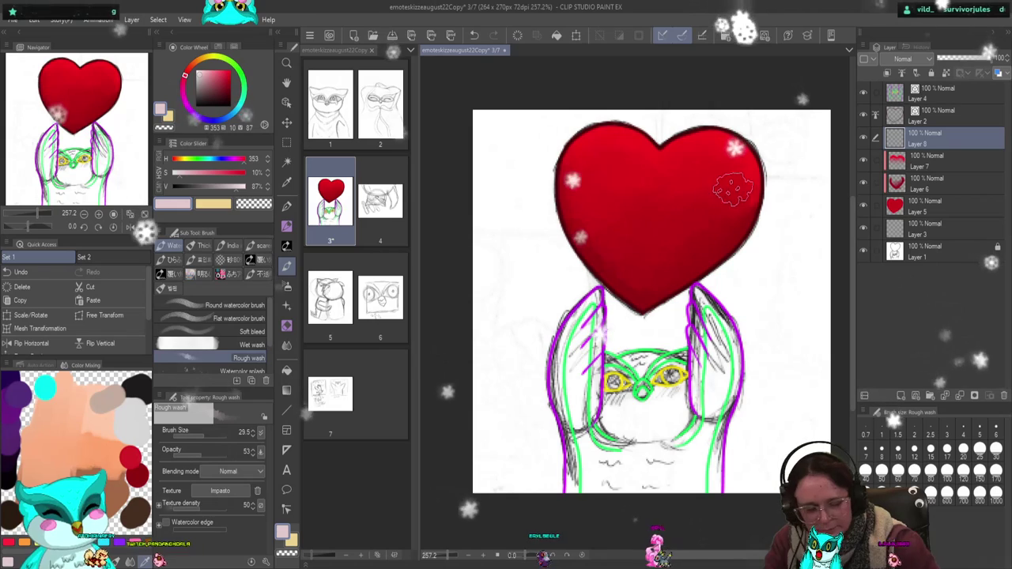
pyautogui.moveTo(664, 154)
pyautogui.mouseDown()
pyautogui.moveTo(728, 128)
pyautogui.moveTo(684, 144)
pyautogui.moveTo(748, 148)
pyautogui.moveTo(702, 132)
pyautogui.moveTo(742, 158)
pyautogui.moveTo(629, 182)
pyautogui.moveTo(689, 145)
pyautogui.moveTo(743, 156)
pyautogui.moveTo(729, 143)
pyautogui.moveTo(755, 168)
pyautogui.moveTo(657, 158)
pyautogui.moveTo(634, 136)
pyautogui.moveTo(620, 162)
pyautogui.moveTo(605, 130)
pyautogui.moveTo(569, 193)
pyautogui.moveTo(603, 138)
pyautogui.moveTo(567, 167)
pyautogui.moveTo(597, 133)
pyautogui.moveTo(575, 152)
pyautogui.moveTo(645, 144)
pyautogui.moveTo(666, 163)
pyautogui.moveTo(634, 136)
pyautogui.moveTo(663, 156)
pyautogui.moveTo(618, 138)
pyautogui.moveTo(646, 169)
pyautogui.moveTo(708, 152)
pyautogui.moveTo(743, 162)
pyautogui.mouseUp()
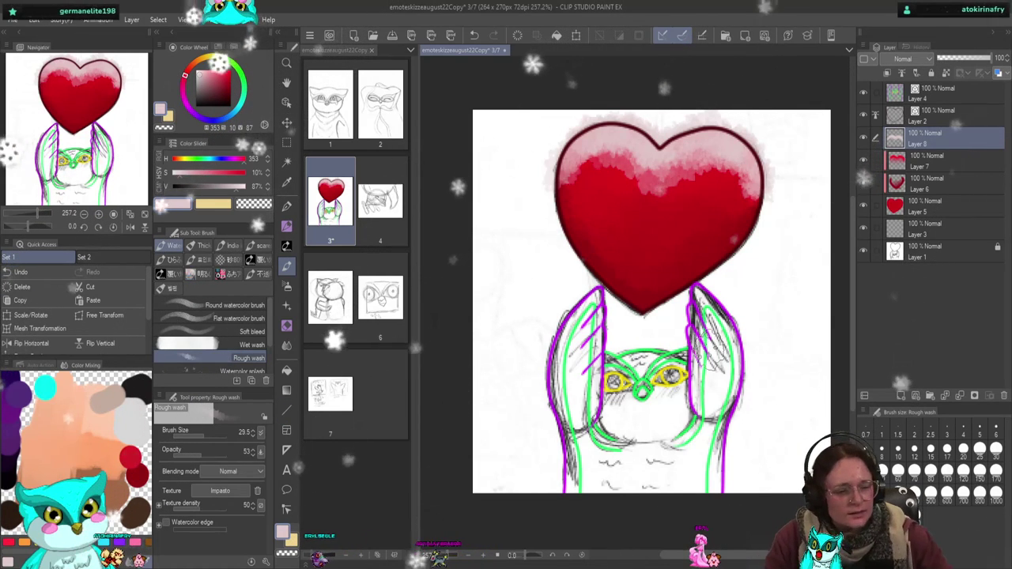
# - Clip the pale pink highlight layer to the layer below and set its blending mode to Hard mix
pyautogui.scroll(-3, 917, 63)
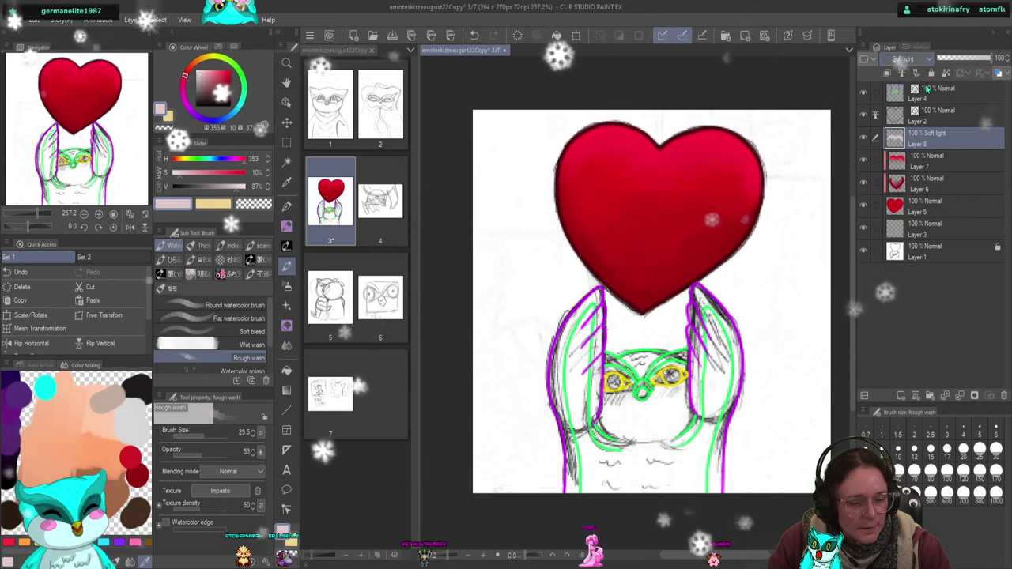
pyautogui.click(903, 58)
pyautogui.click(935, 200)
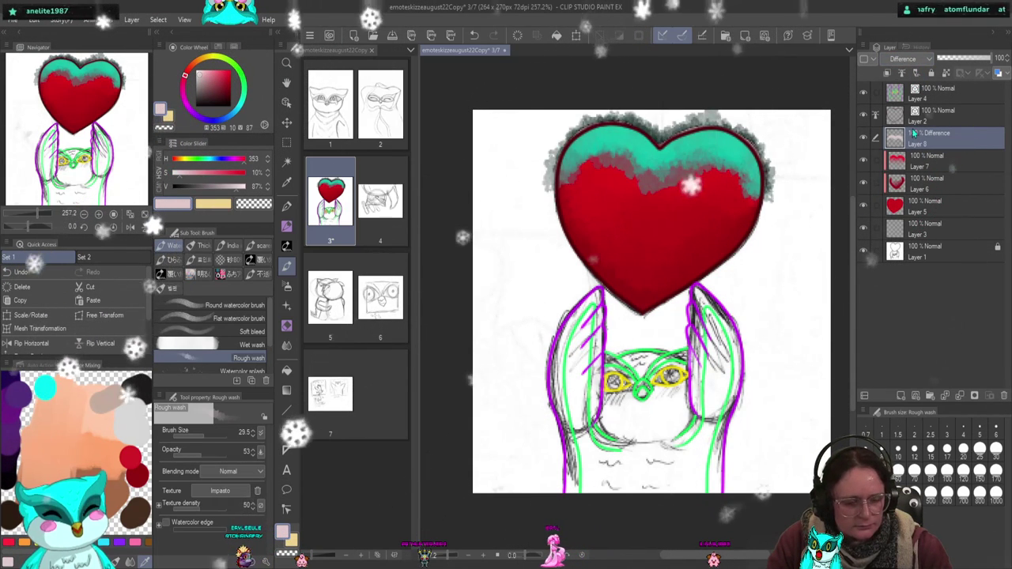
pyautogui.click(887, 73)
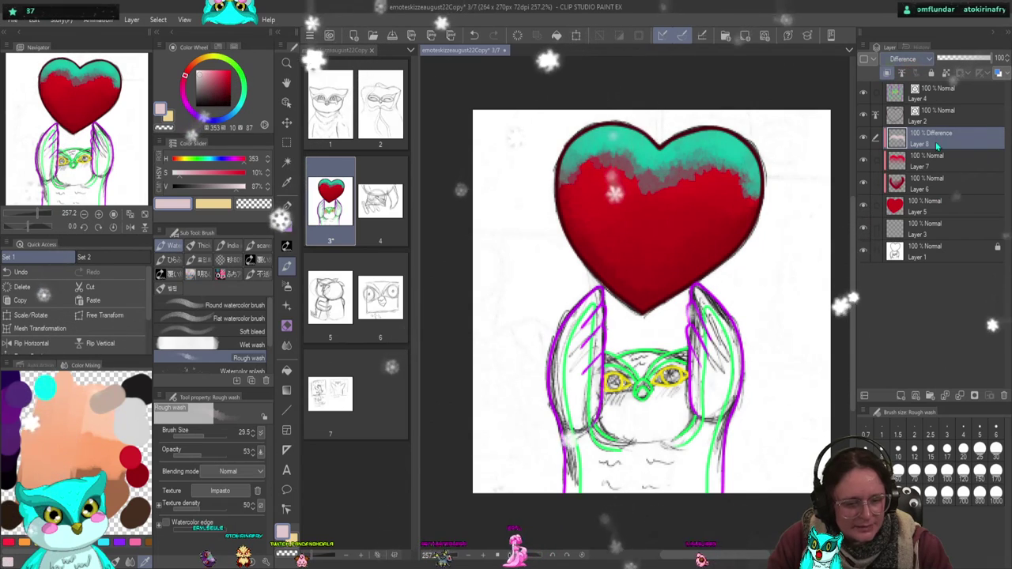
pyautogui.press('Up')
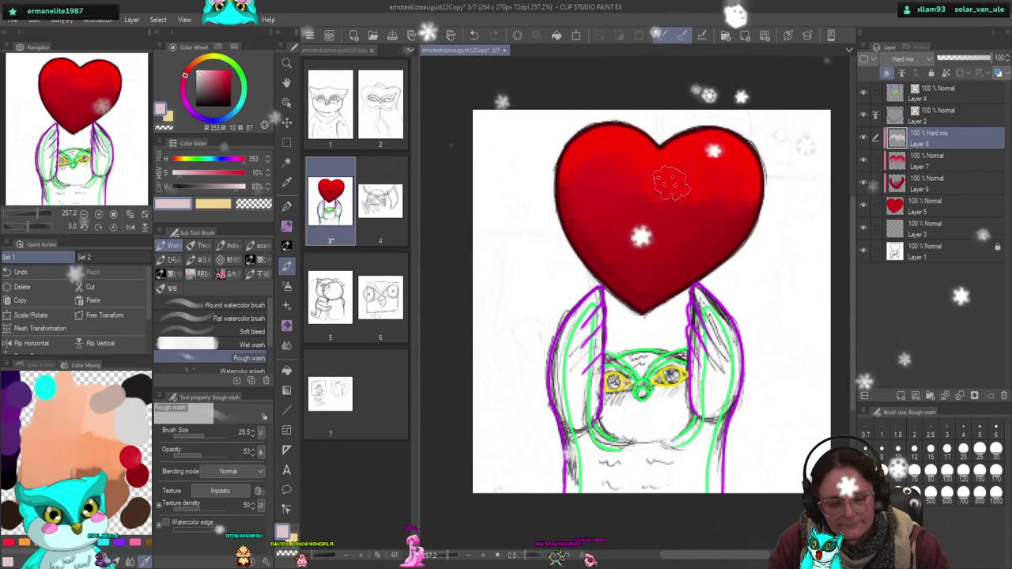
# - Smooth the Hard mix highlight with the Textured blender and add a new layer above it
pyautogui.click(287, 345)
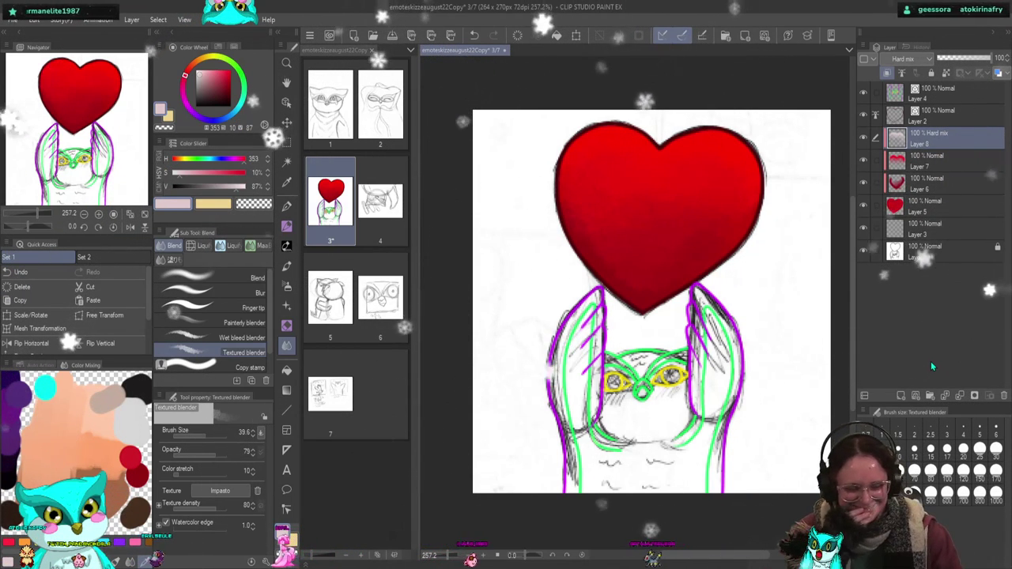
pyautogui.click(902, 396)
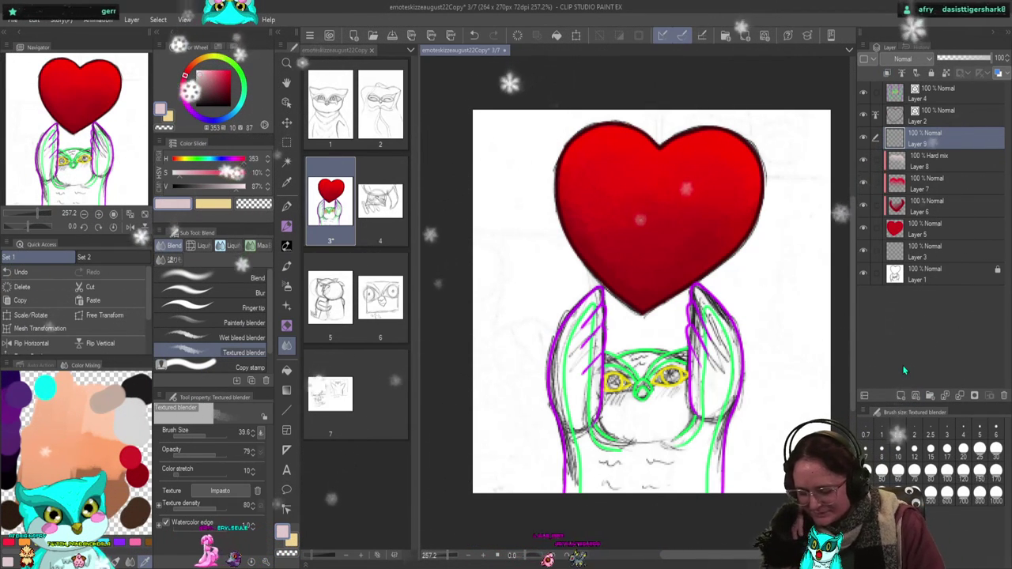
# - Look through the Decoration, Airbrush and Brush sub tool groups for a brush suited to detailing the heart
pyautogui.click(287, 307)
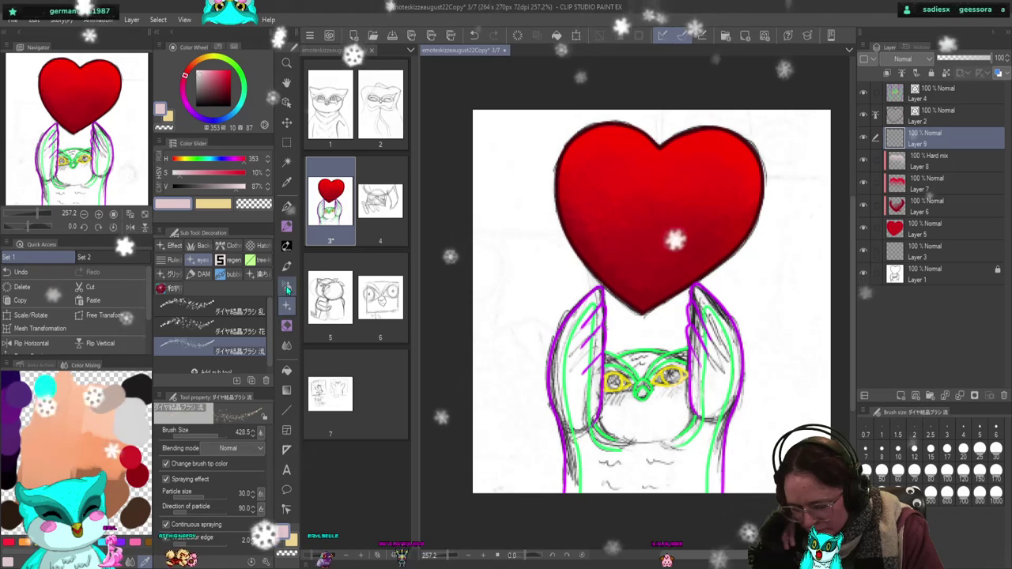
pyautogui.click(251, 260)
pyautogui.click(229, 246)
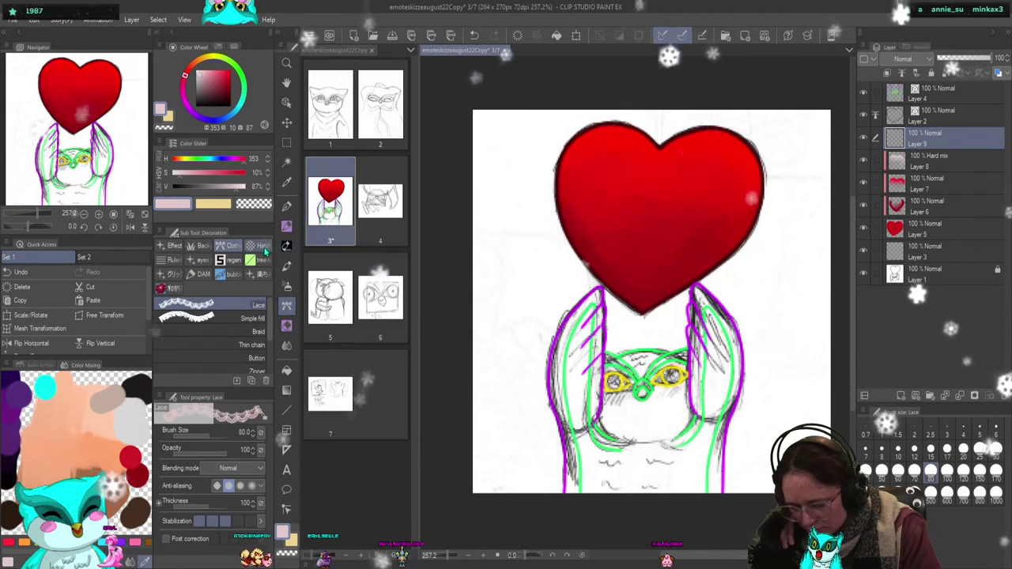
pyautogui.click(267, 260)
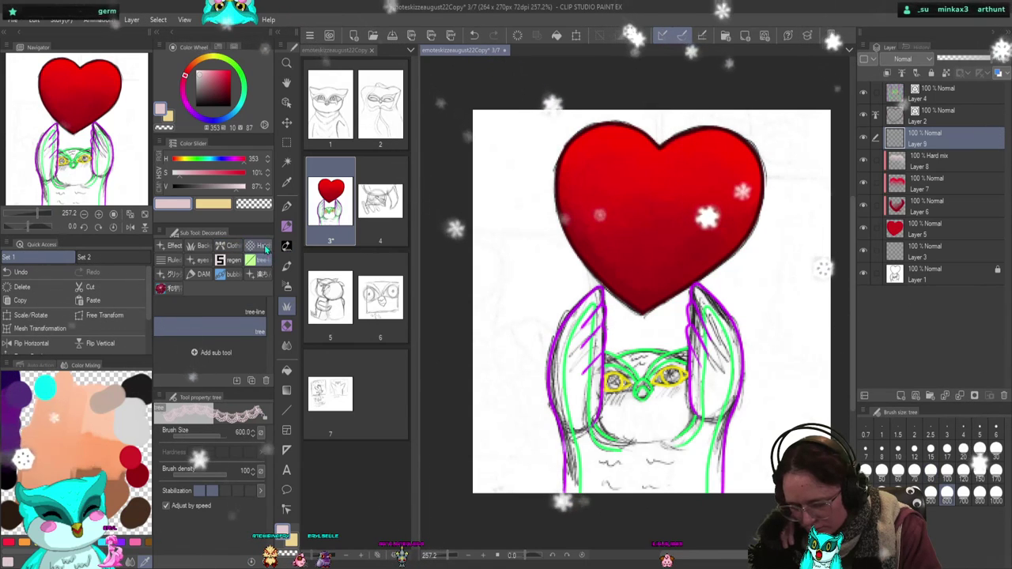
pyautogui.click(287, 285)
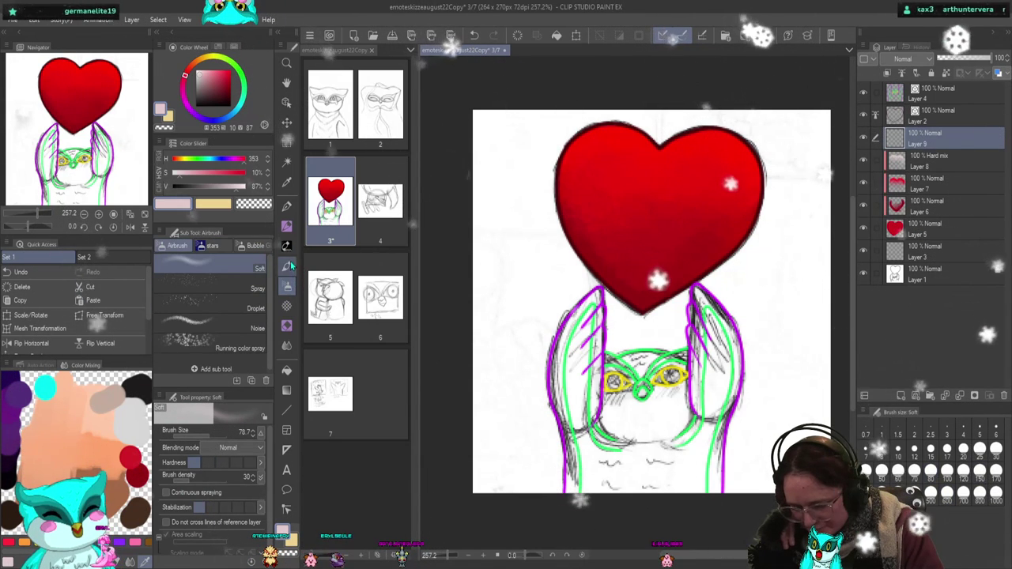
pyautogui.click(288, 267)
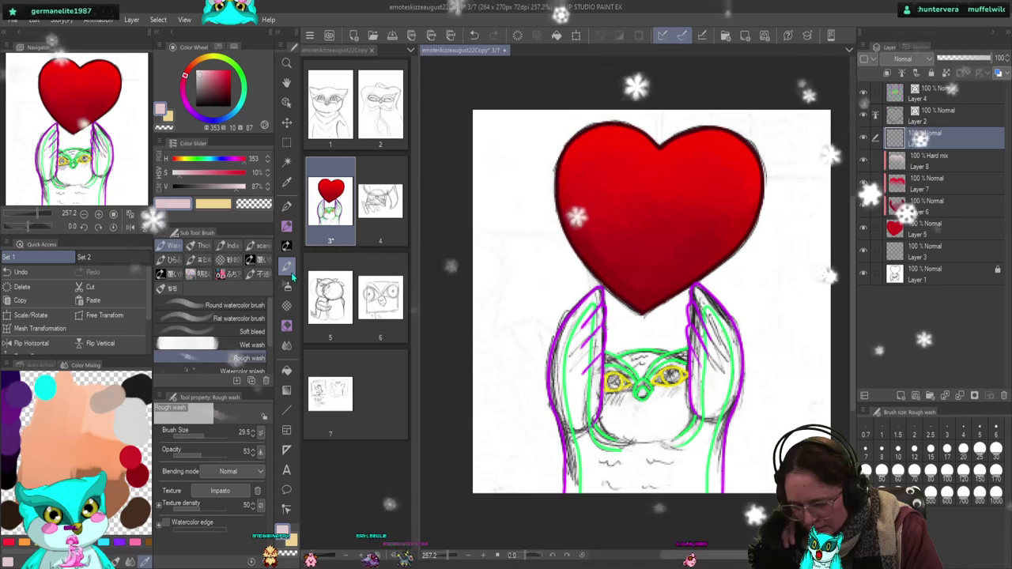
pyautogui.click(261, 274)
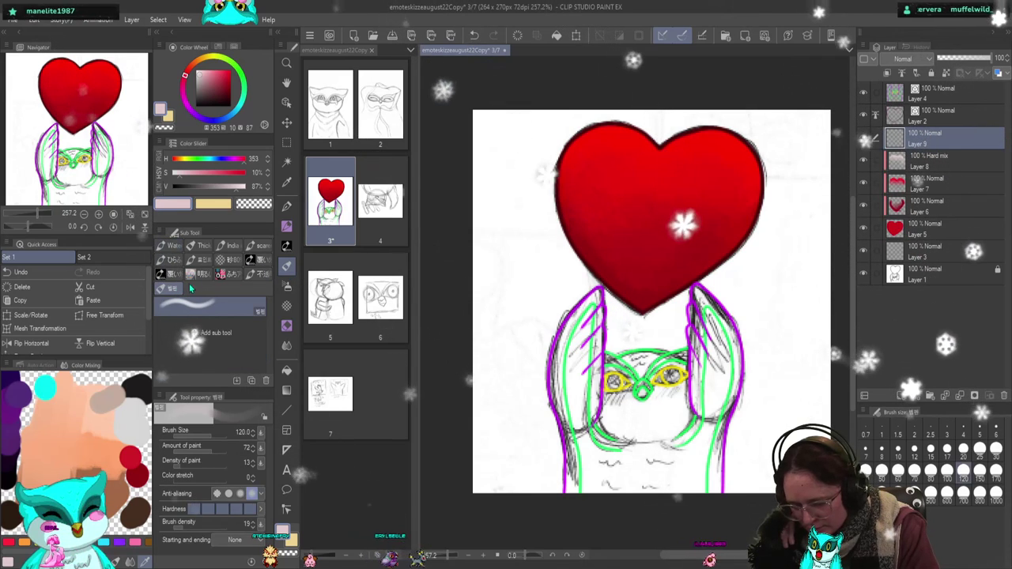
pyautogui.click(263, 259)
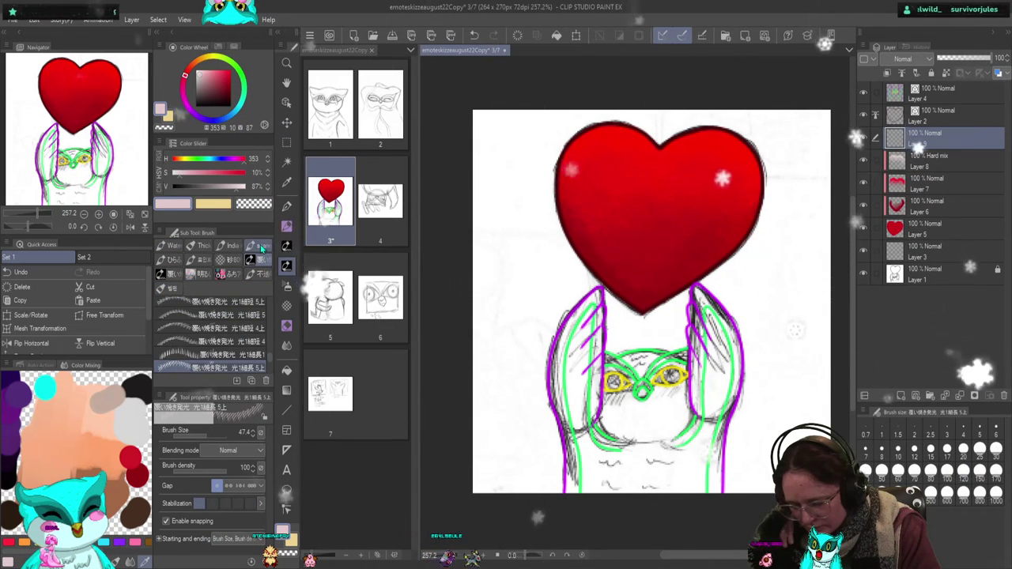
pyautogui.click(261, 247)
pyautogui.click(232, 272)
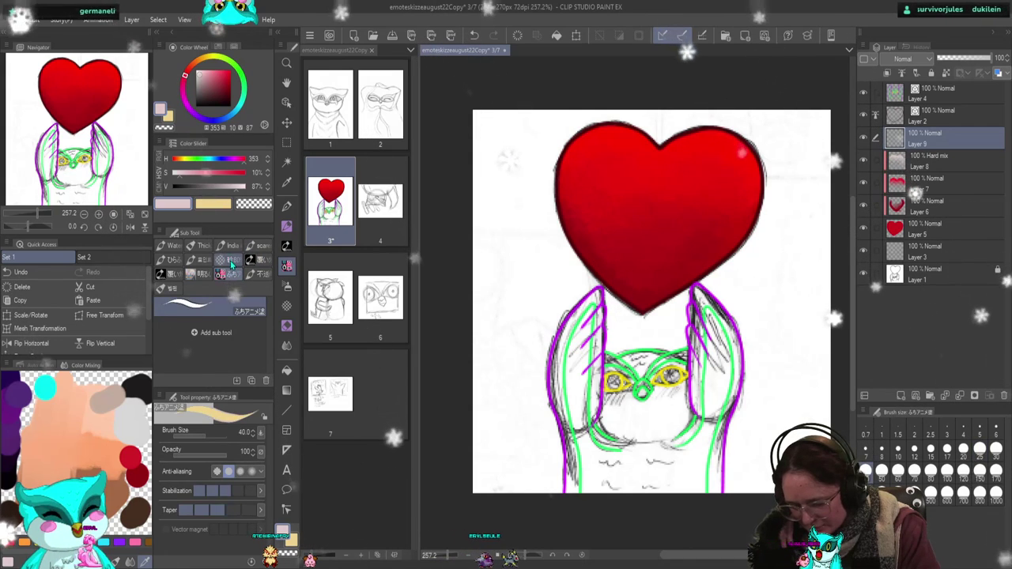
pyautogui.click(232, 262)
pyautogui.click(204, 275)
pyautogui.click(204, 260)
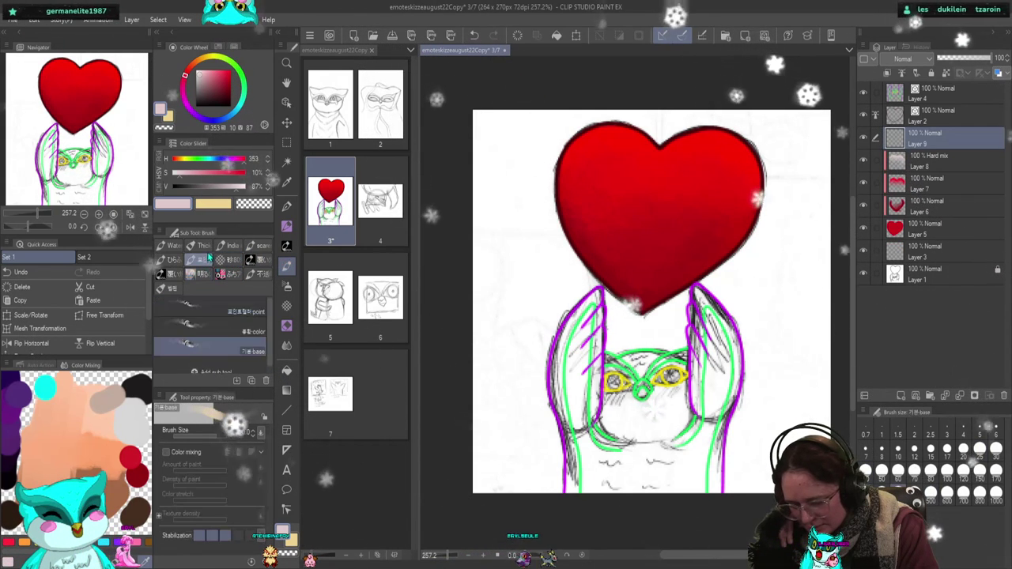
pyautogui.click(198, 247)
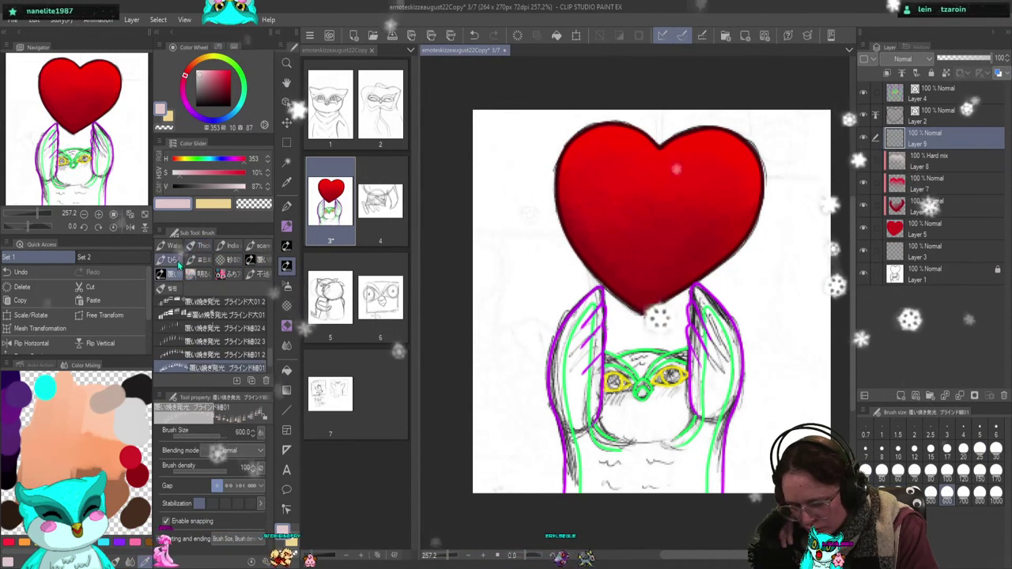
pyautogui.click(224, 246)
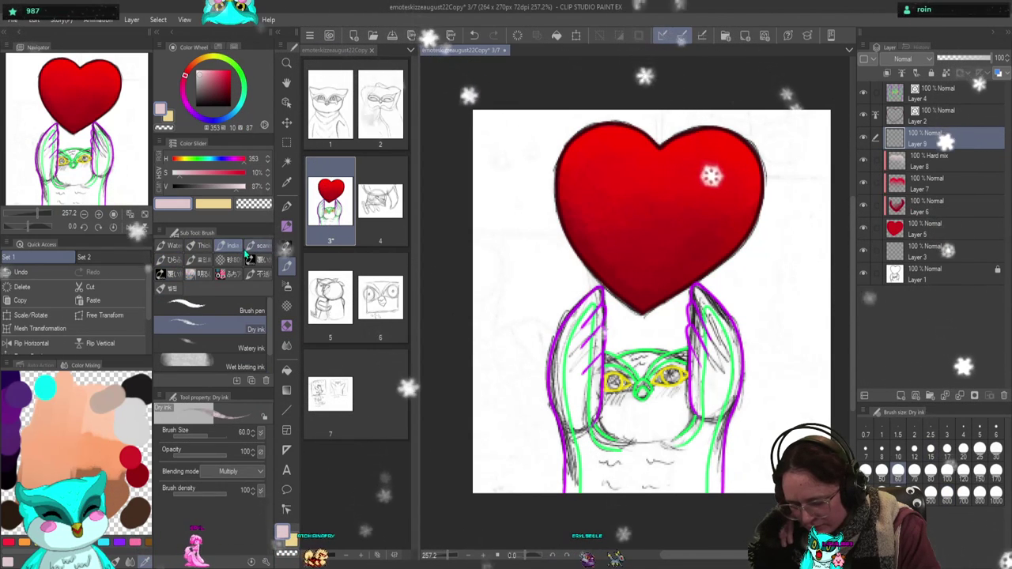
pyautogui.click(198, 246)
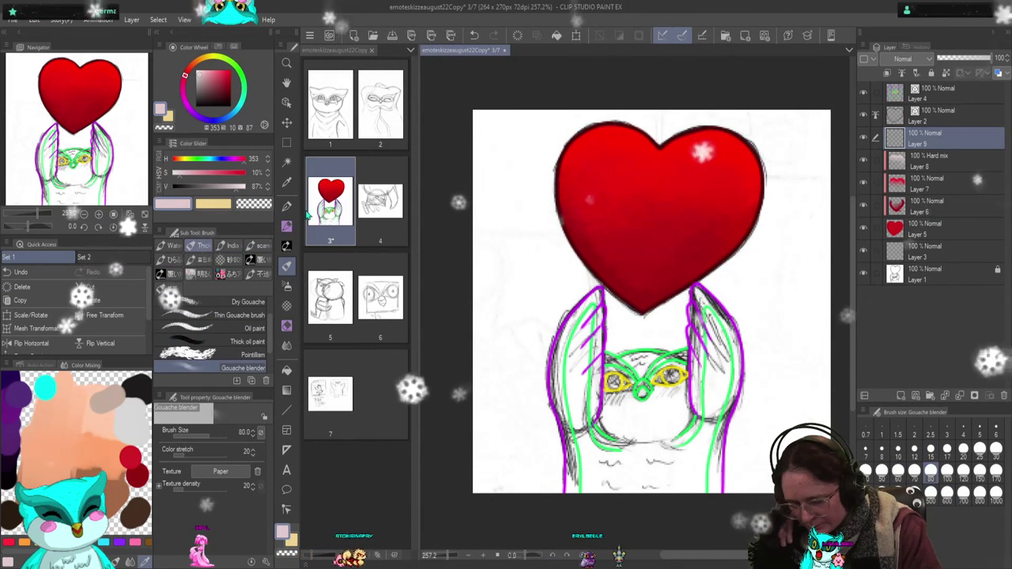
# - Examine the Pencil, Pen and custom brush sub tool groups for a brush to use on the heart
pyautogui.click(287, 246)
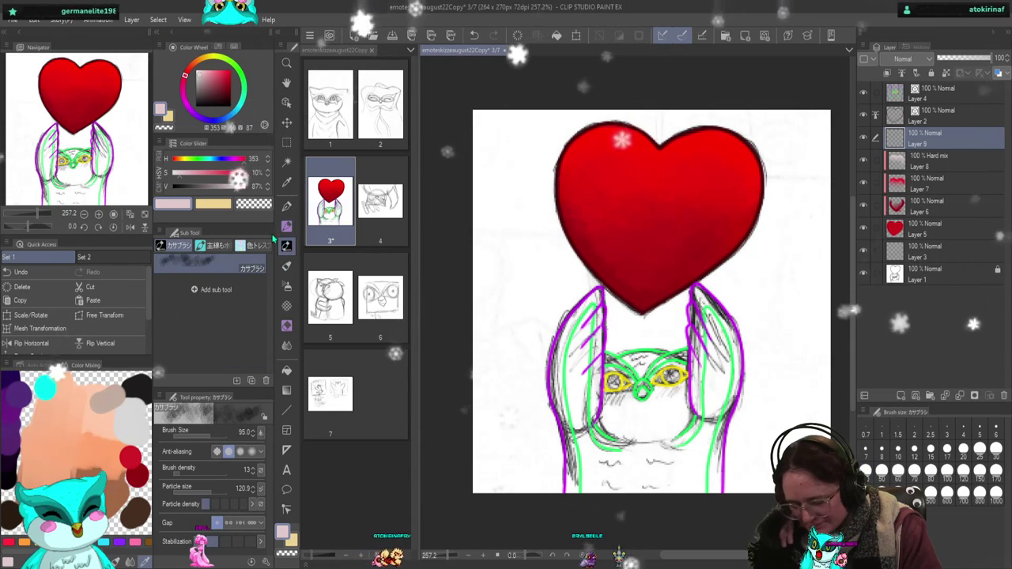
pyautogui.click(287, 246)
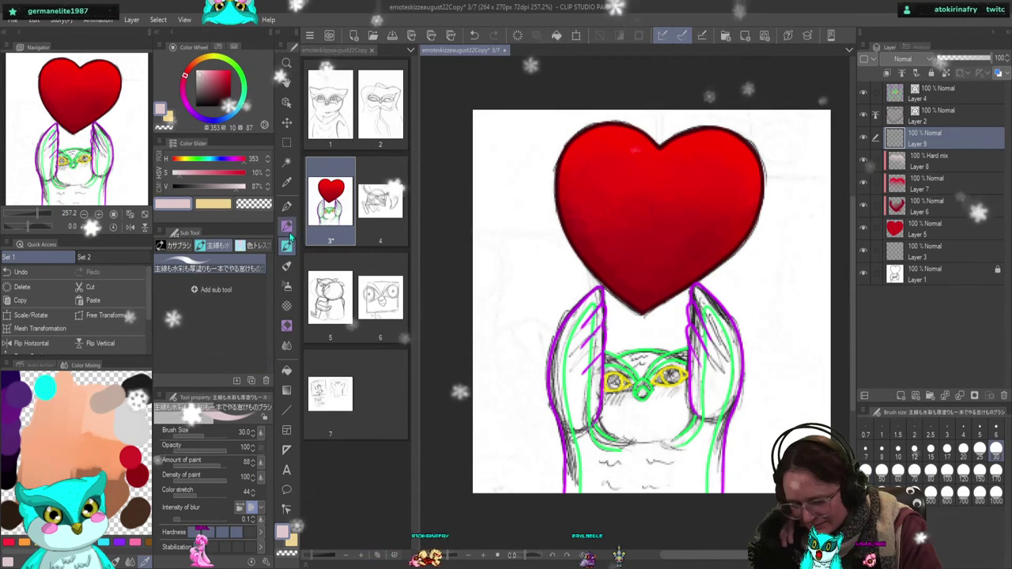
pyautogui.click(287, 227)
pyautogui.click(176, 273)
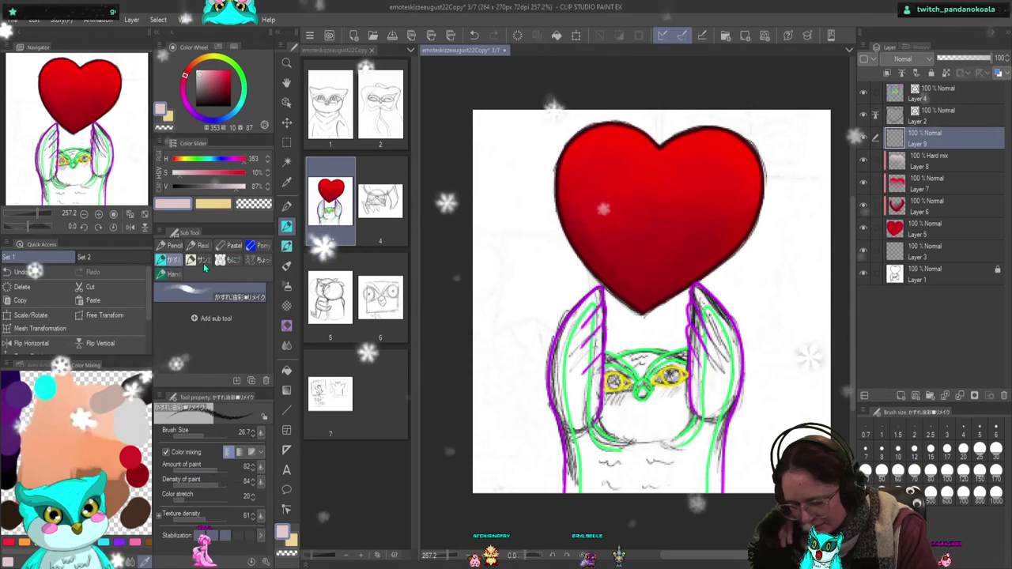
pyautogui.click(249, 245)
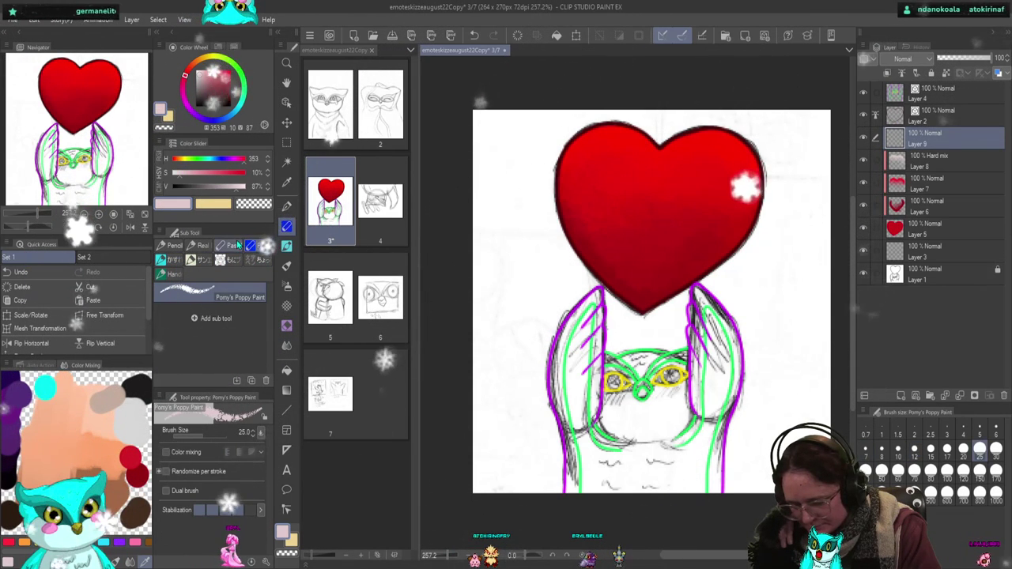
pyautogui.click(235, 246)
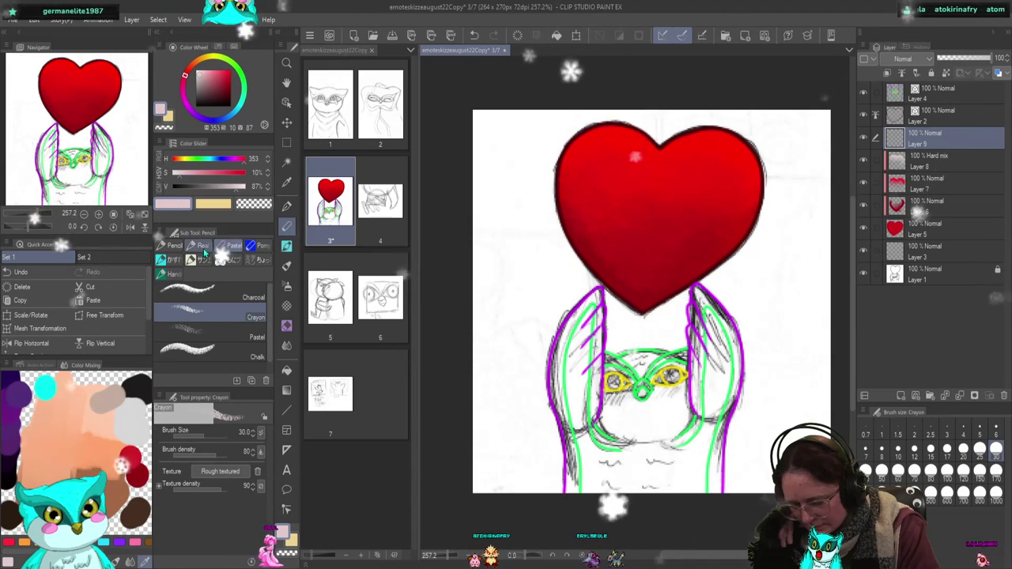
pyautogui.click(170, 245)
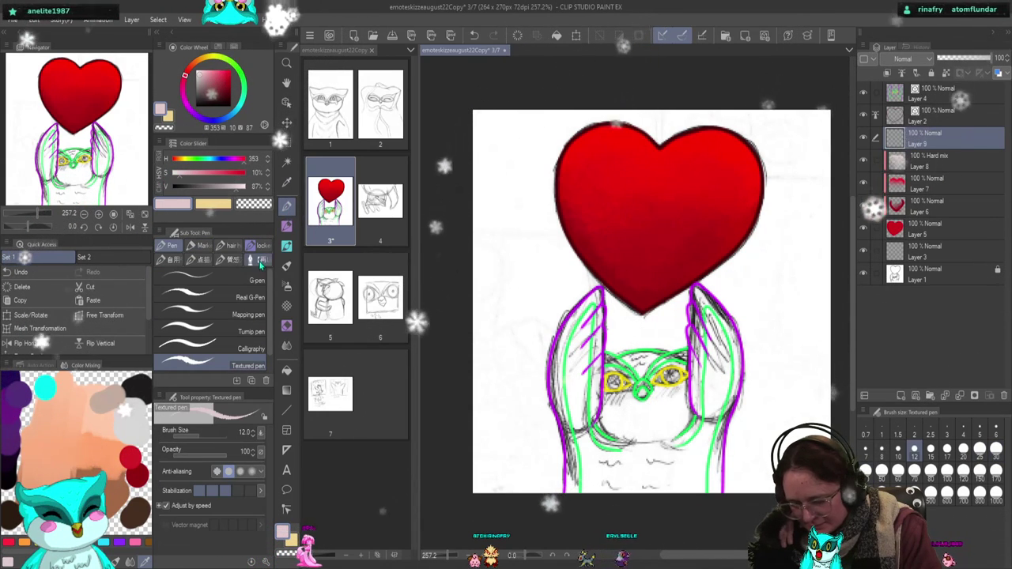
pyautogui.click(287, 207)
pyautogui.click(166, 259)
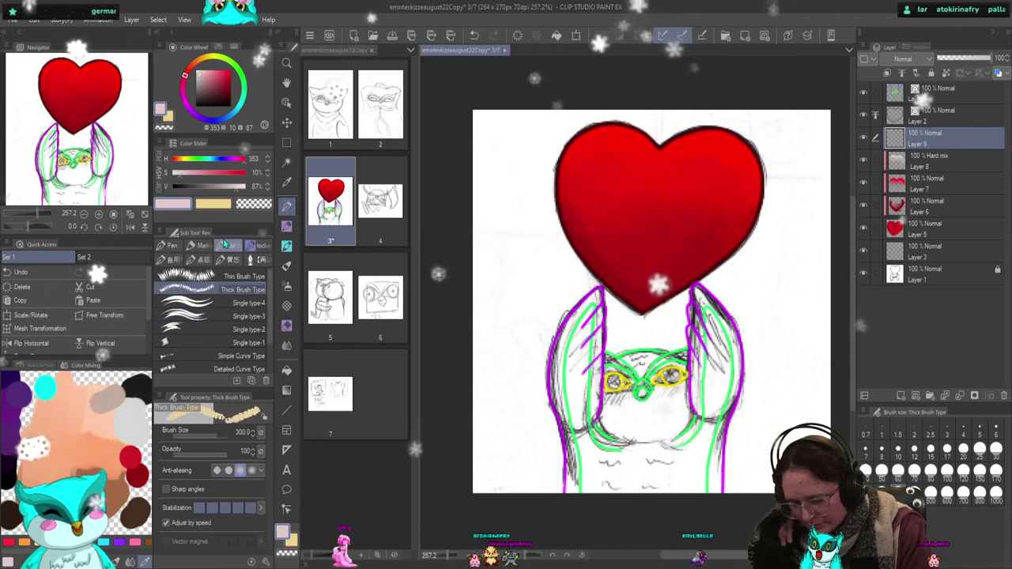
pyautogui.click(199, 246)
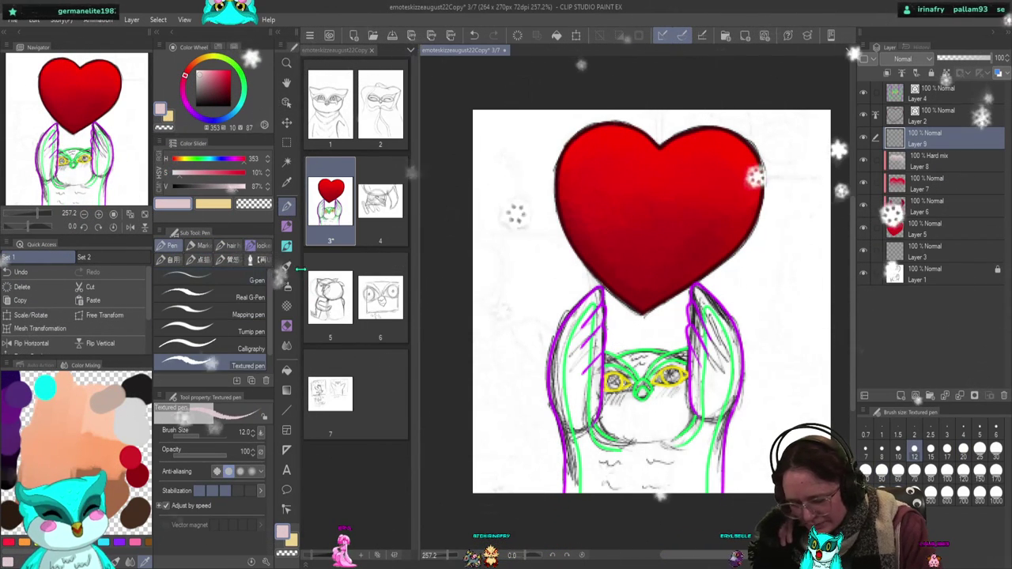
pyautogui.press('b')
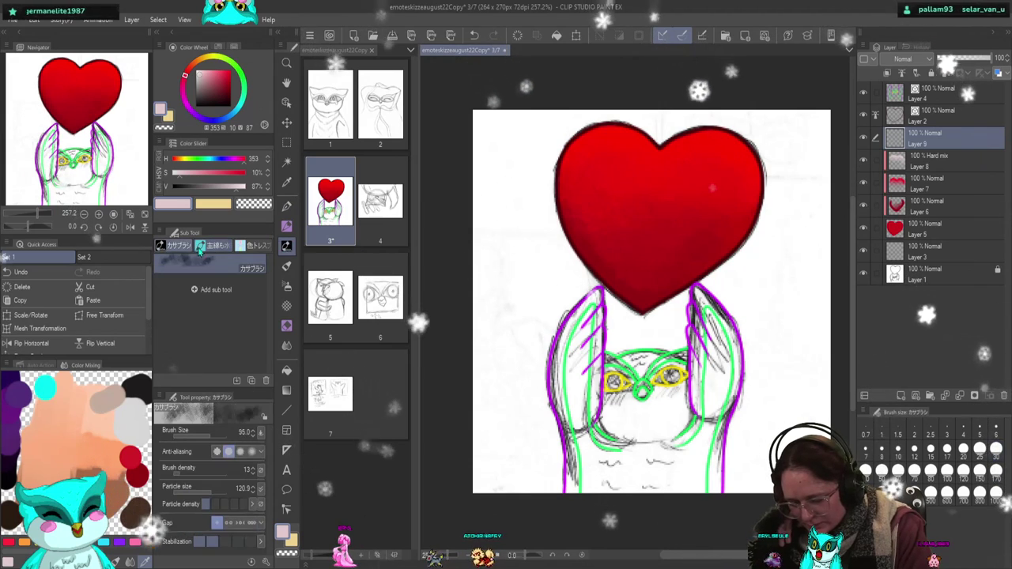
pyautogui.click(286, 227)
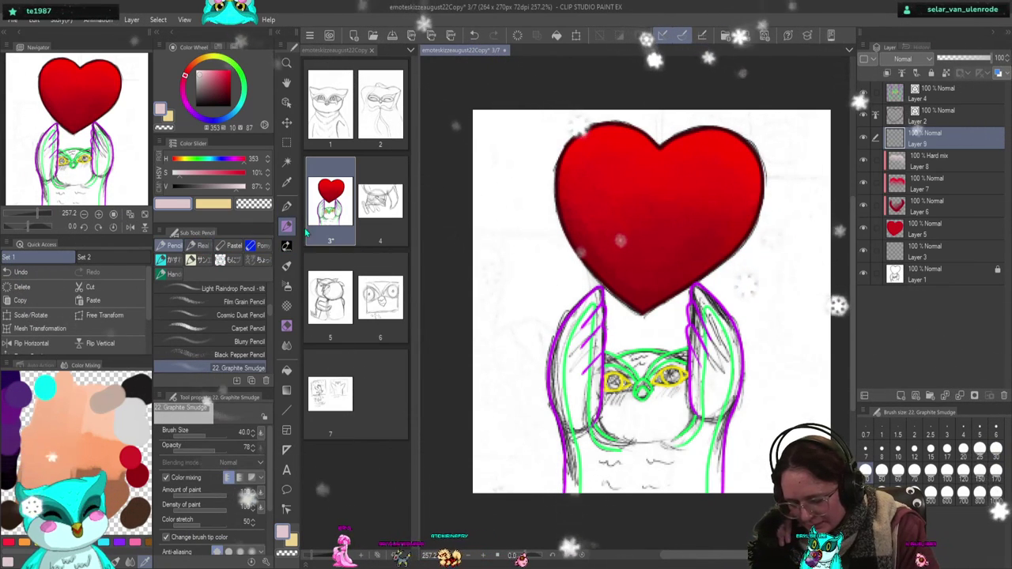
pyautogui.click(286, 266)
pyautogui.click(182, 246)
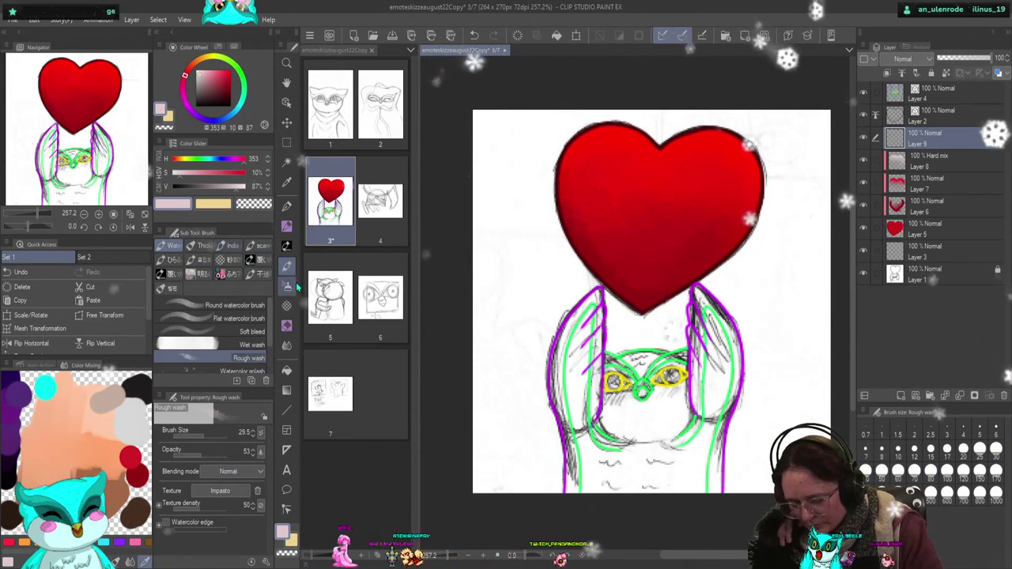
# - Try a single paw-print stamp of the DAM decoration brush on the heart's left lobe on Layer 9, and undo it
pyautogui.click(286, 325)
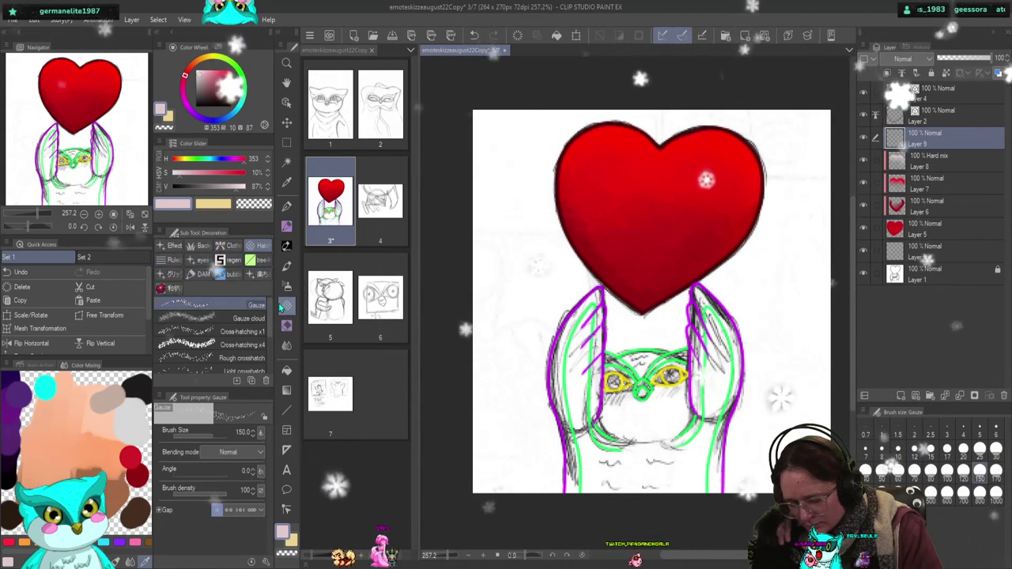
pyautogui.click(207, 272)
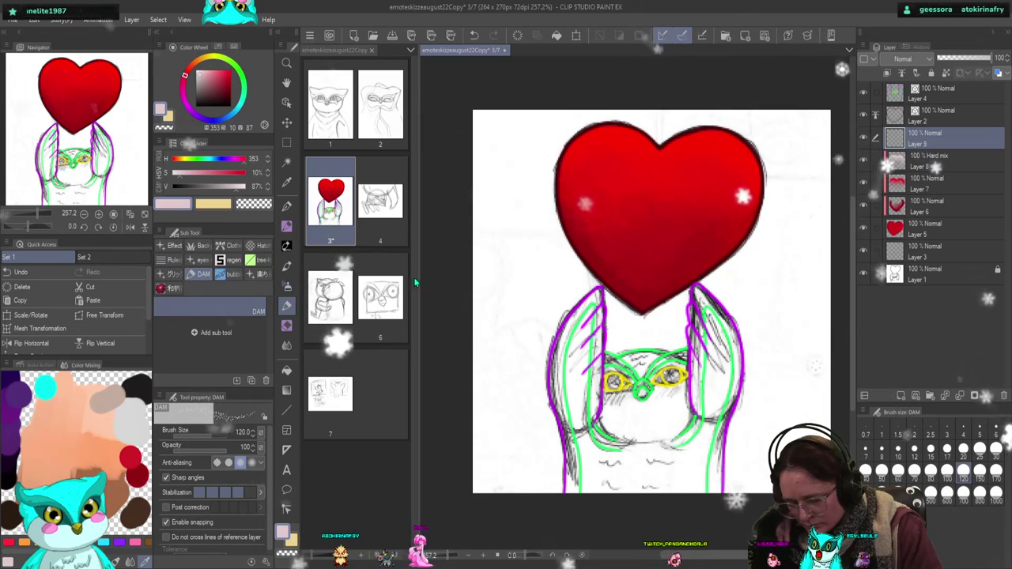
pyautogui.click(612, 199)
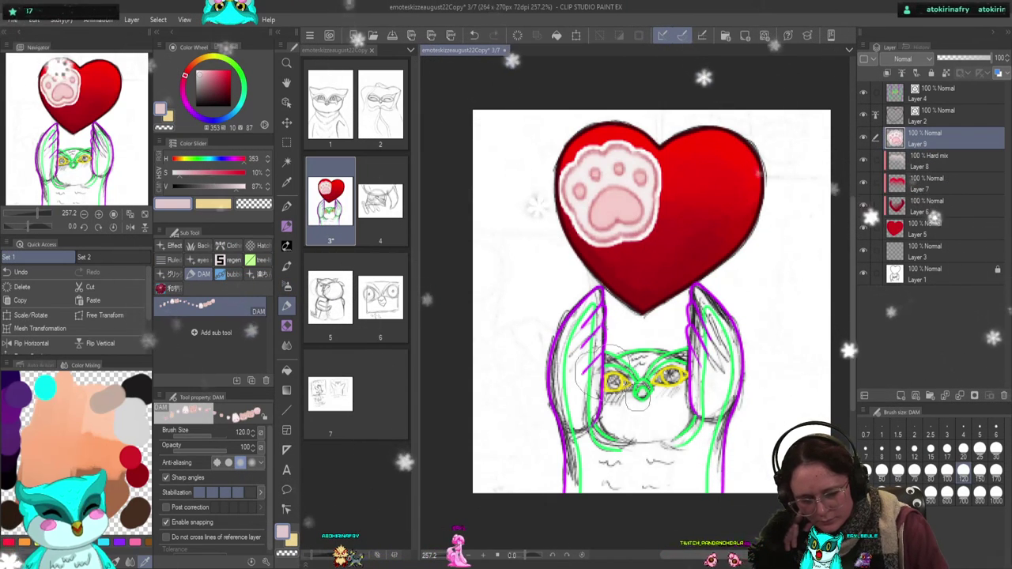
pyautogui.hotkey('ctrl', 'z')
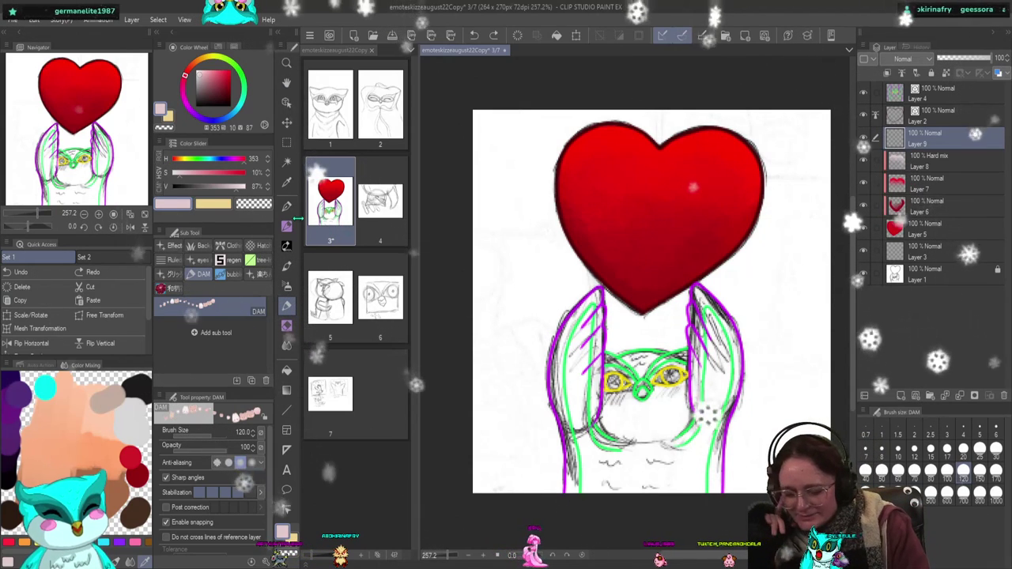
# - Browse the Decoration effect brushes and compare them with the Brush and Blend sub tools
pyautogui.click(174, 246)
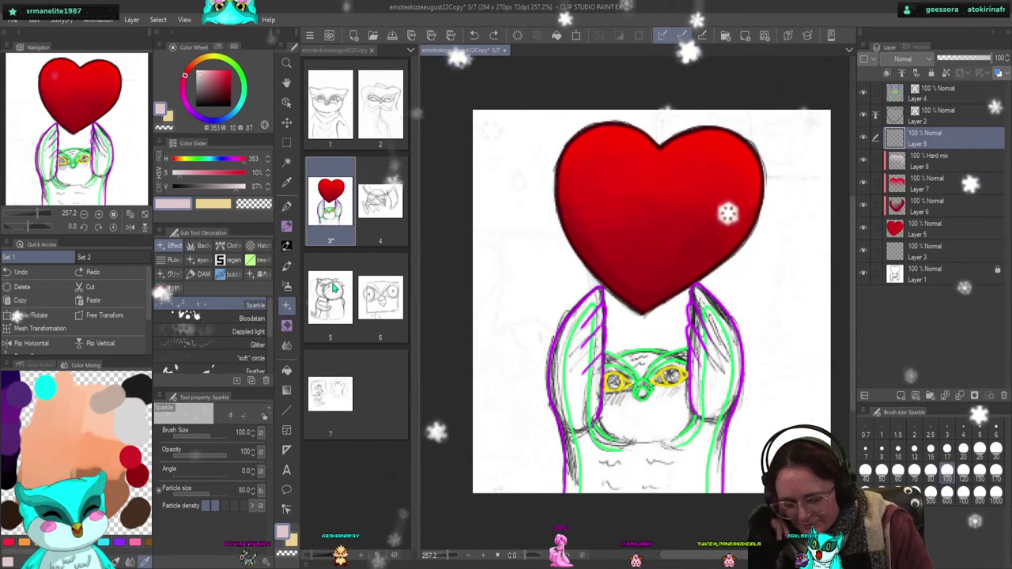
pyautogui.scroll(-3, 269, 352)
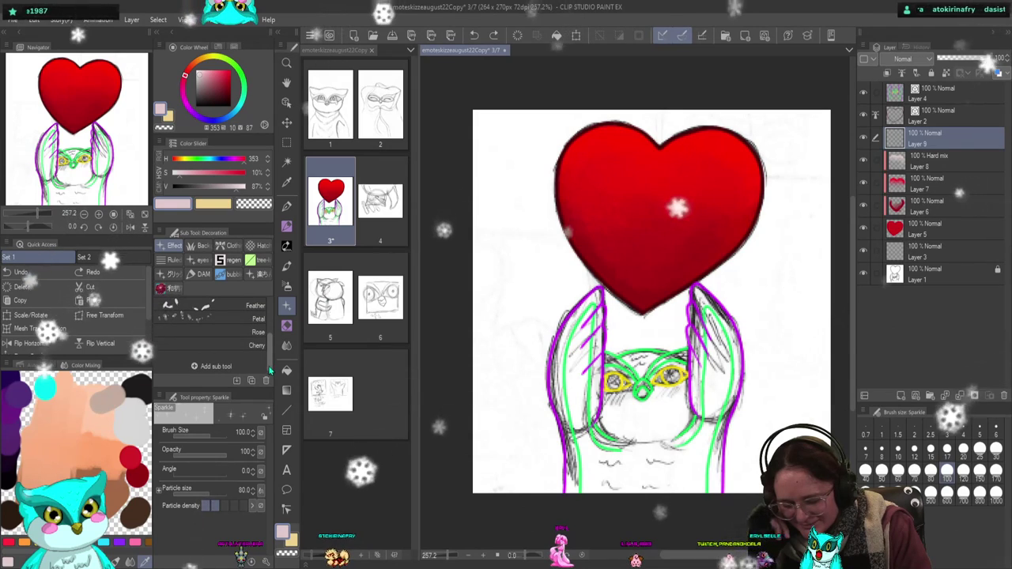
pyautogui.scroll(3, 267, 351)
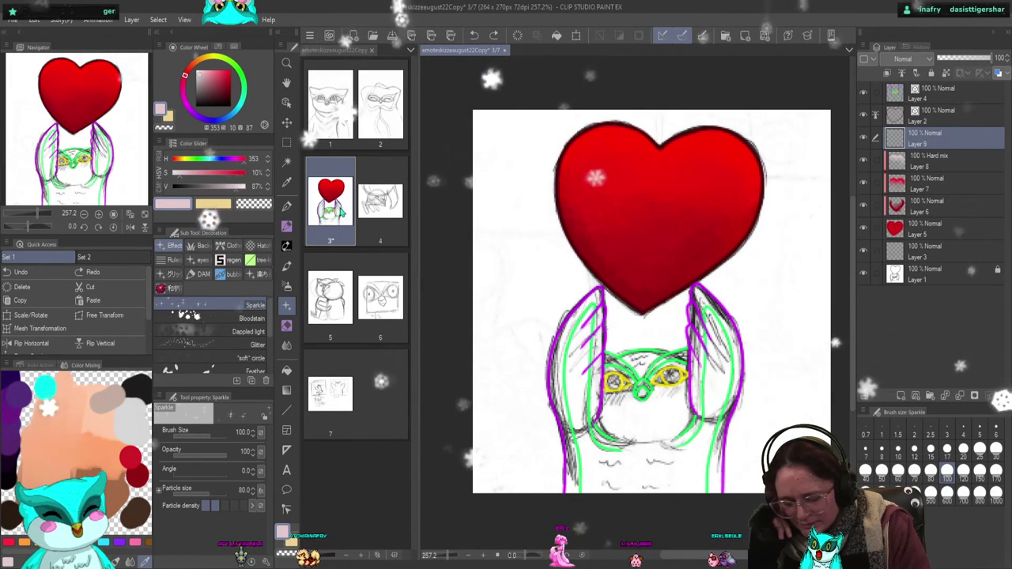
pyautogui.click(287, 267)
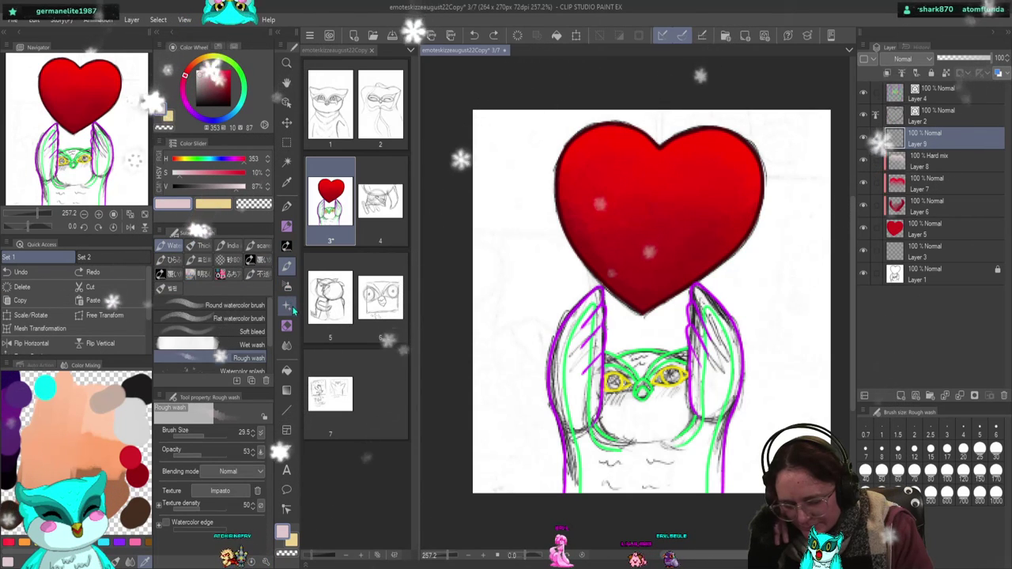
pyautogui.click(288, 307)
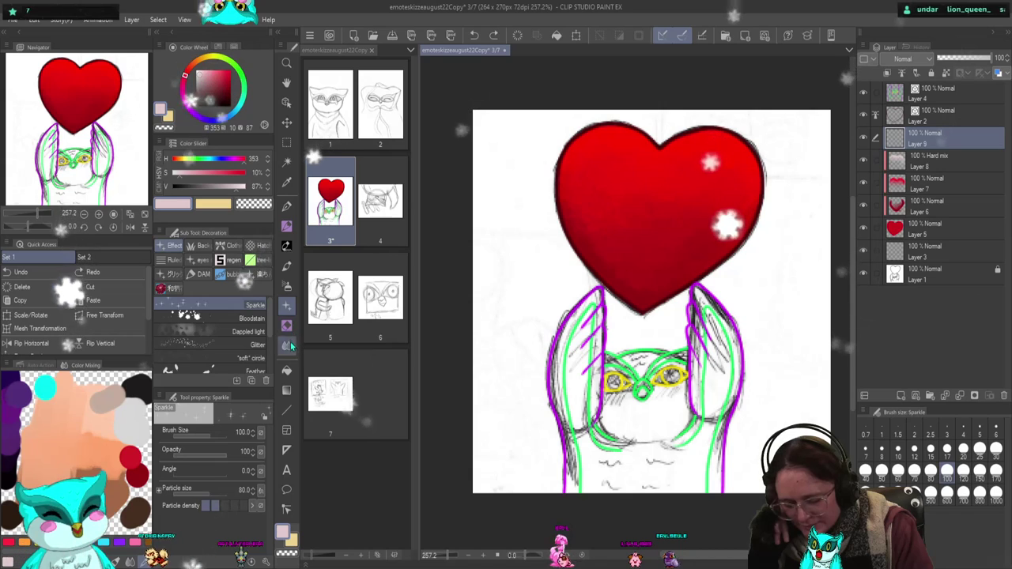
pyautogui.click(288, 348)
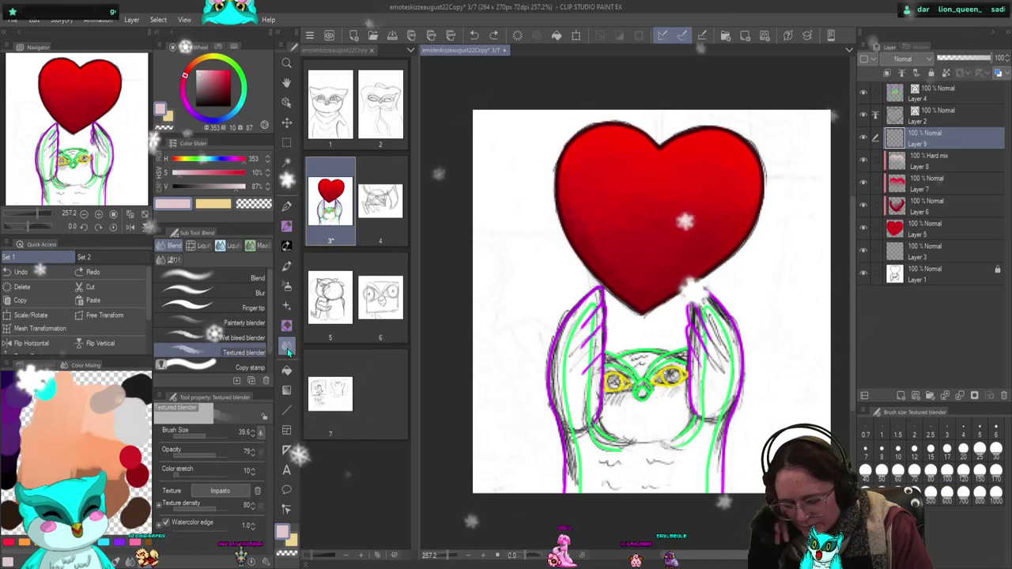
# - Choose the Soft airbrush and brighten the drawing color to a pale pink with a brightness of 100%
pyautogui.click(290, 294)
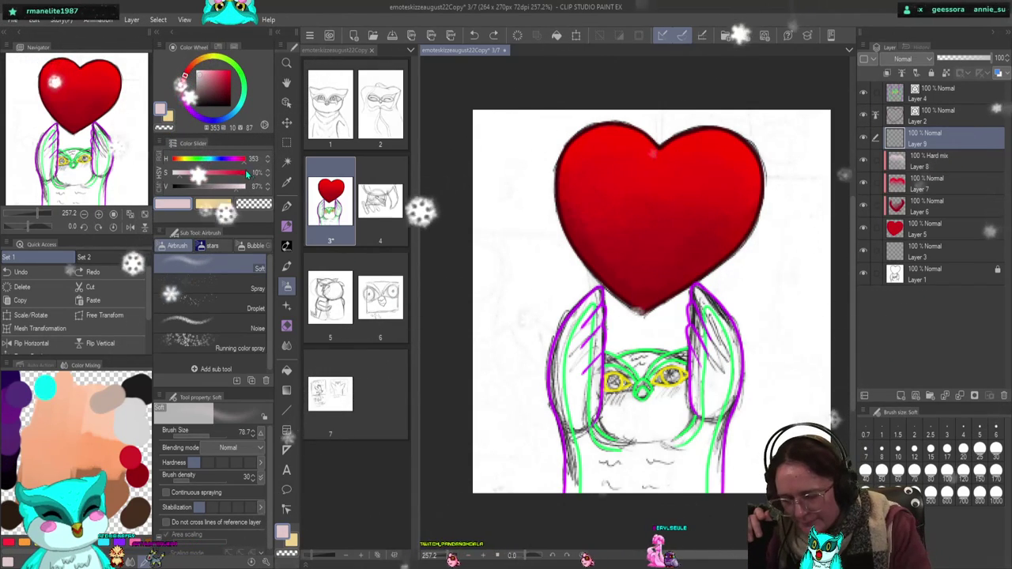
pyautogui.moveTo(239, 190); pyautogui.dragTo(246, 187)
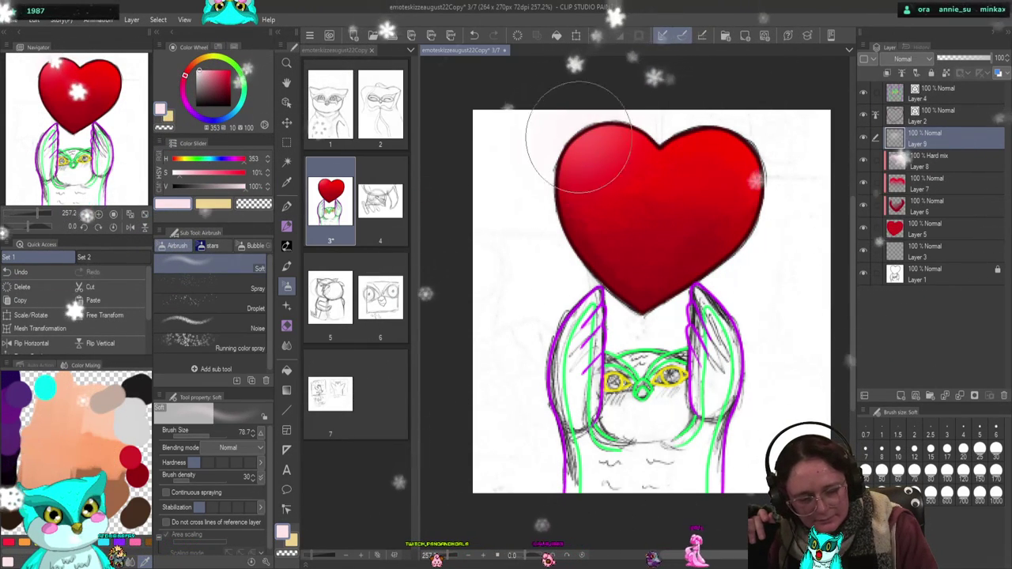
# - Airbrush pale pink over the upper half of the heart on Layer 9 and clip the layer to the heart, keeping it directly below Layer 2
pyautogui.moveTo(632, 128)
pyautogui.mouseDown()
pyautogui.moveTo(576, 185)
pyautogui.moveTo(550, 180)
pyautogui.moveTo(570, 233)
pyautogui.moveTo(563, 141)
pyautogui.moveTo(559, 233)
pyautogui.moveTo(617, 103)
pyautogui.moveTo(574, 133)
pyautogui.moveTo(666, 119)
pyautogui.moveTo(734, 134)
pyautogui.moveTo(677, 133)
pyautogui.moveTo(761, 142)
pyautogui.moveTo(687, 127)
pyautogui.moveTo(717, 125)
pyautogui.moveTo(677, 127)
pyautogui.moveTo(756, 172)
pyautogui.moveTo(762, 159)
pyautogui.moveTo(763, 204)
pyautogui.moveTo(769, 198)
pyautogui.moveTo(706, 117)
pyautogui.moveTo(637, 126)
pyautogui.moveTo(645, 121)
pyautogui.moveTo(534, 197)
pyautogui.moveTo(660, 115)
pyautogui.moveTo(759, 144)
pyautogui.moveTo(761, 241)
pyautogui.mouseUp()
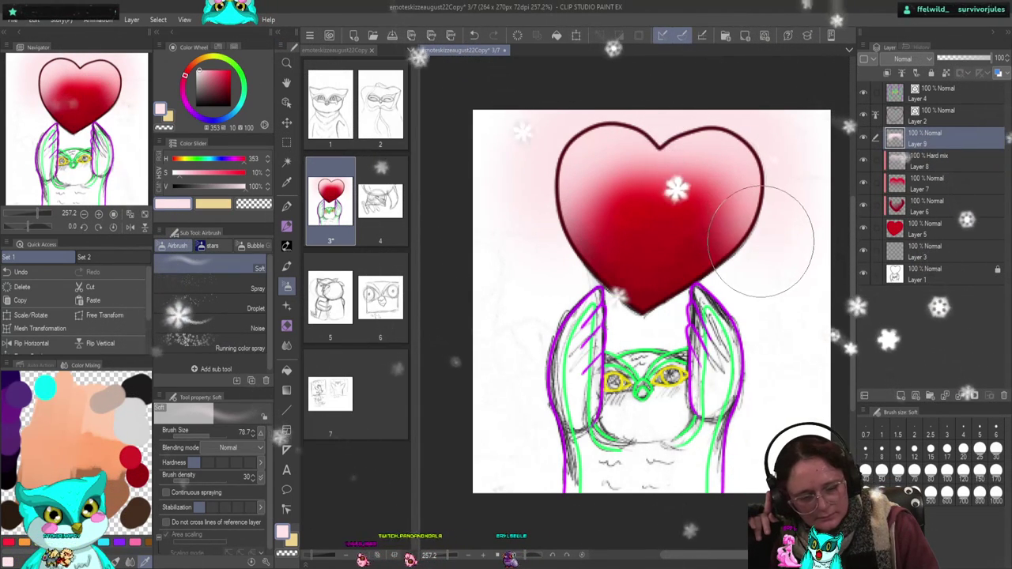
pyautogui.moveTo(938, 140); pyautogui.dragTo(940, 116)
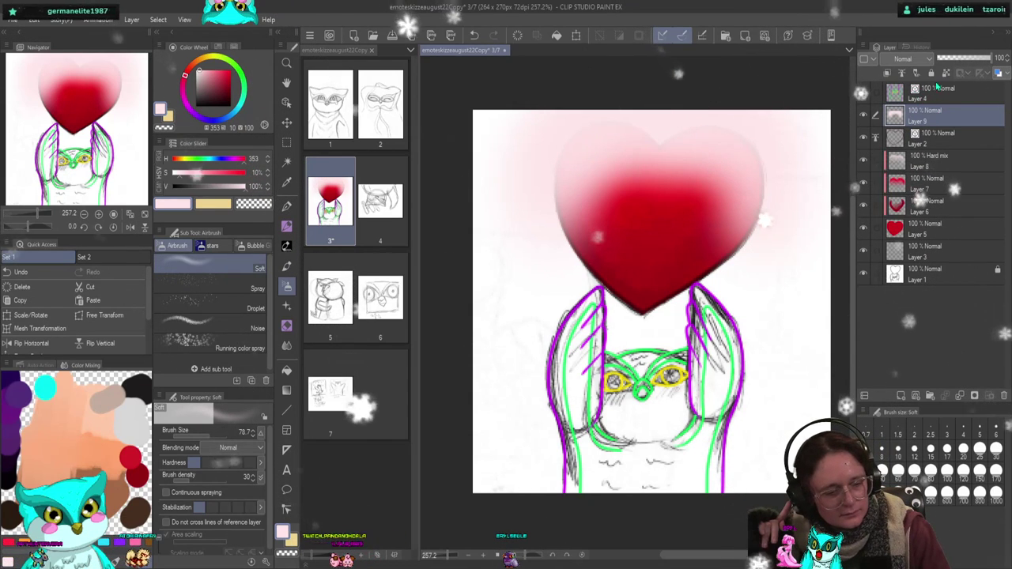
pyautogui.click(887, 73)
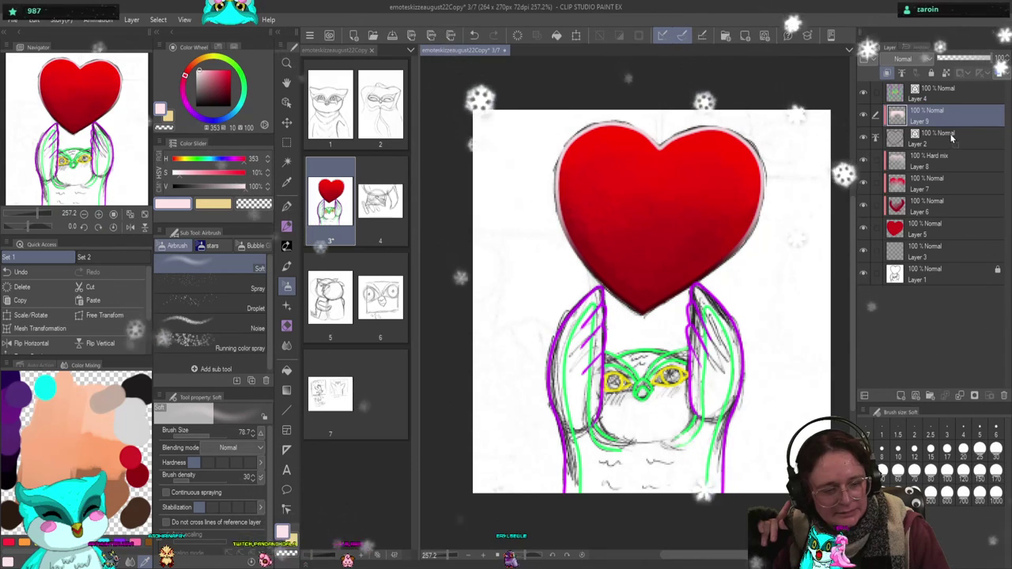
pyautogui.moveTo(948, 119); pyautogui.dragTo(953, 156)
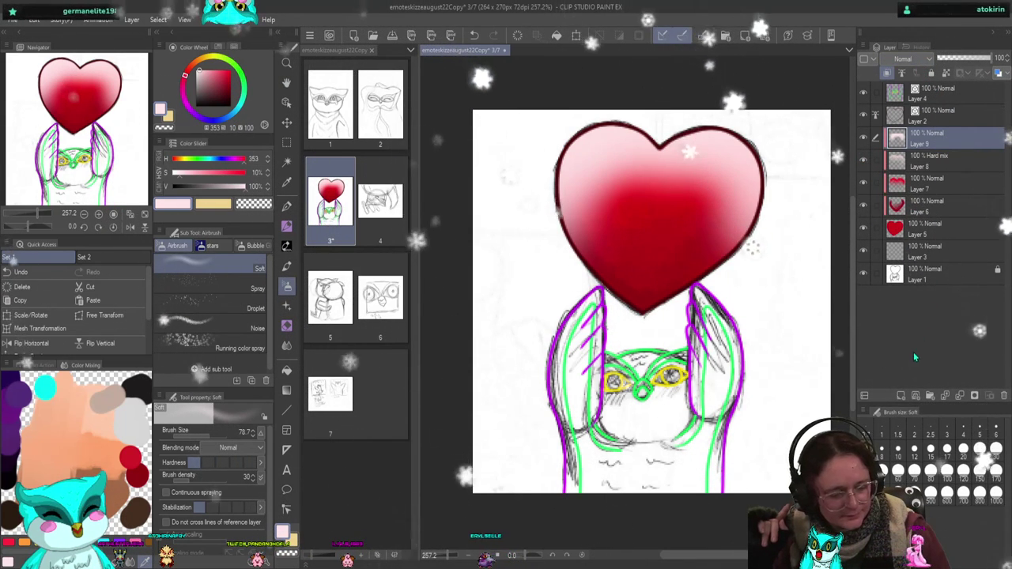
# - Try the Color, Brightness, Divide, Lighter color, Darker color and Exclusion blending modes on Layer 9
pyautogui.hotkey('shift', 'alt', 'c')
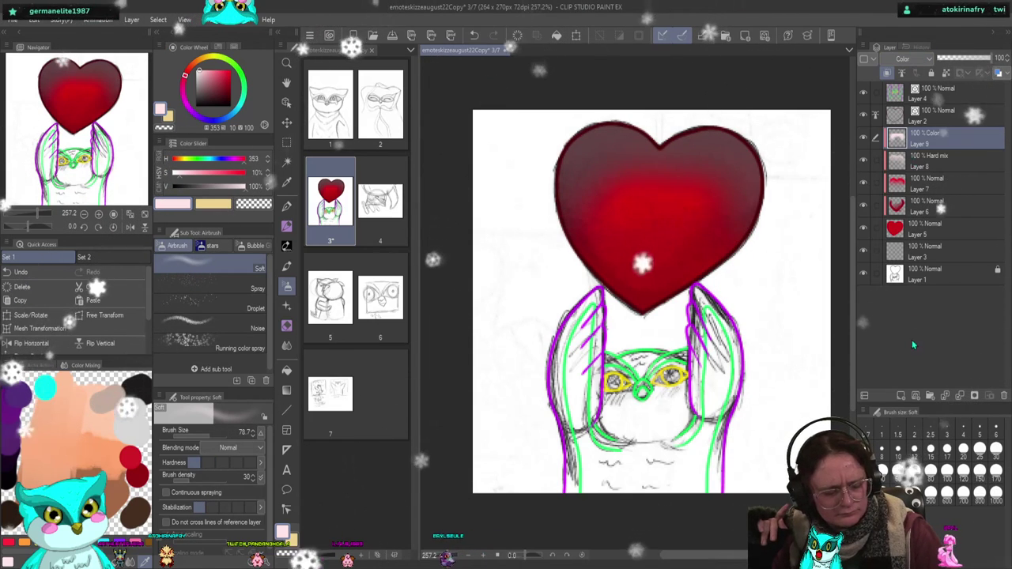
pyautogui.hotkey('shift', 'alt', 'y')
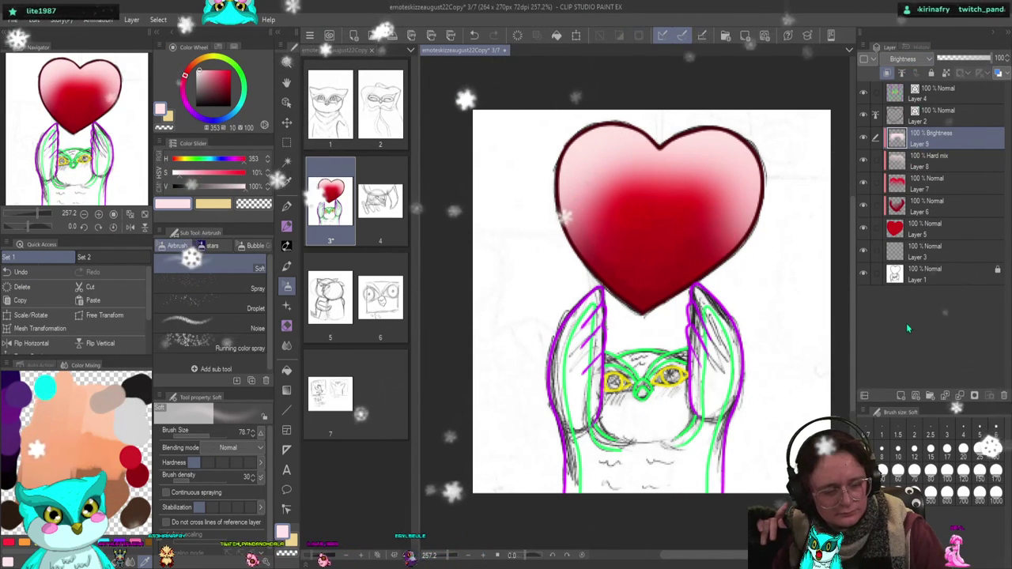
pyautogui.hotkey('shift', 'alt', 'u')
pyautogui.scroll(1, 913, 57)
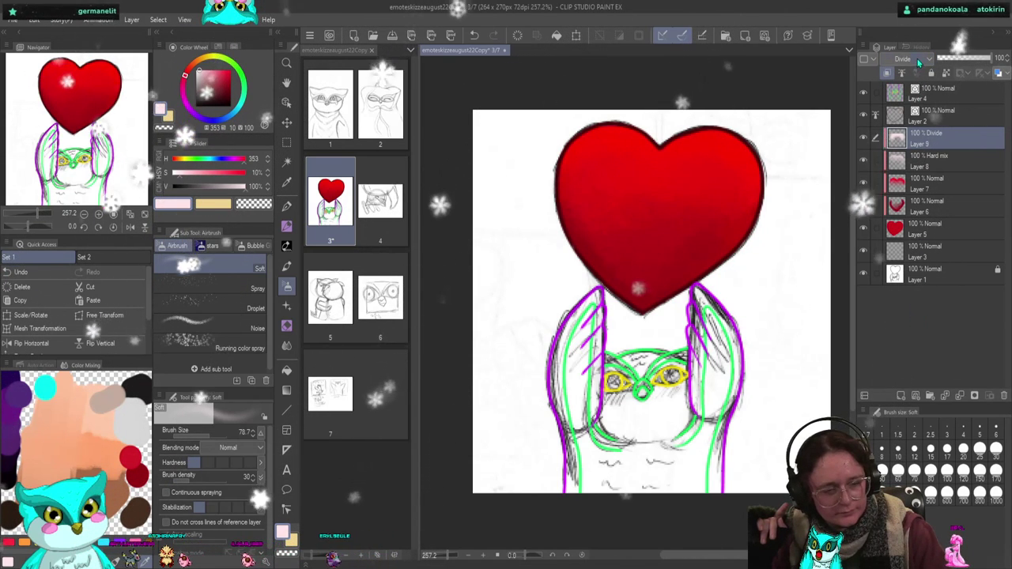
pyautogui.scroll(13, 910, 62)
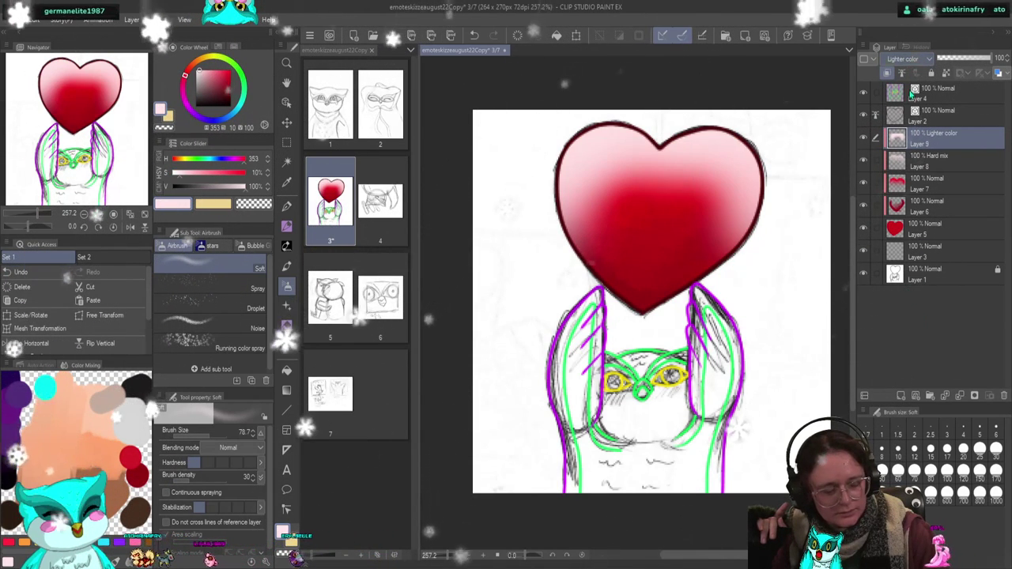
pyautogui.scroll(7, 910, 61)
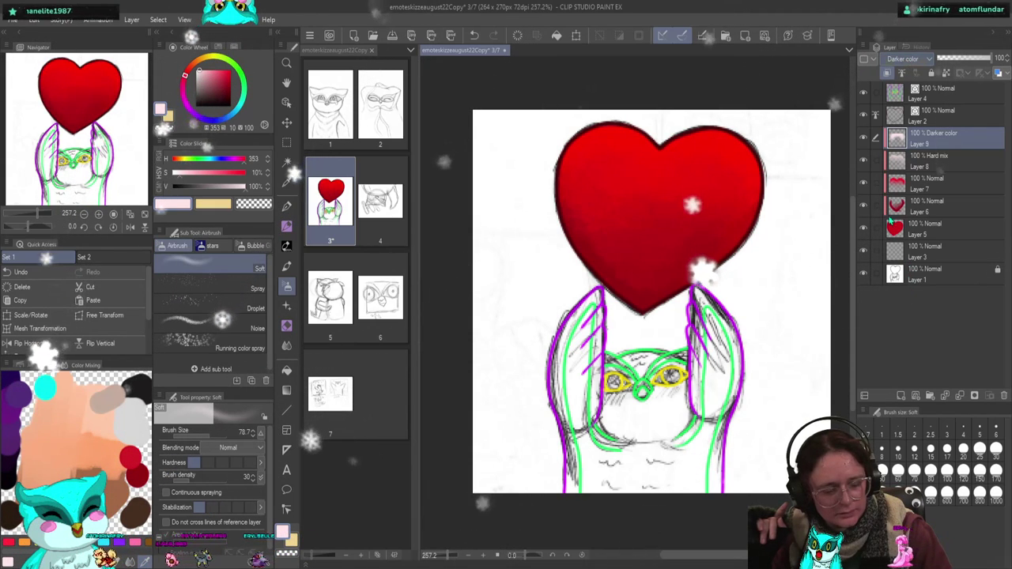
pyautogui.scroll(-16, 909, 60)
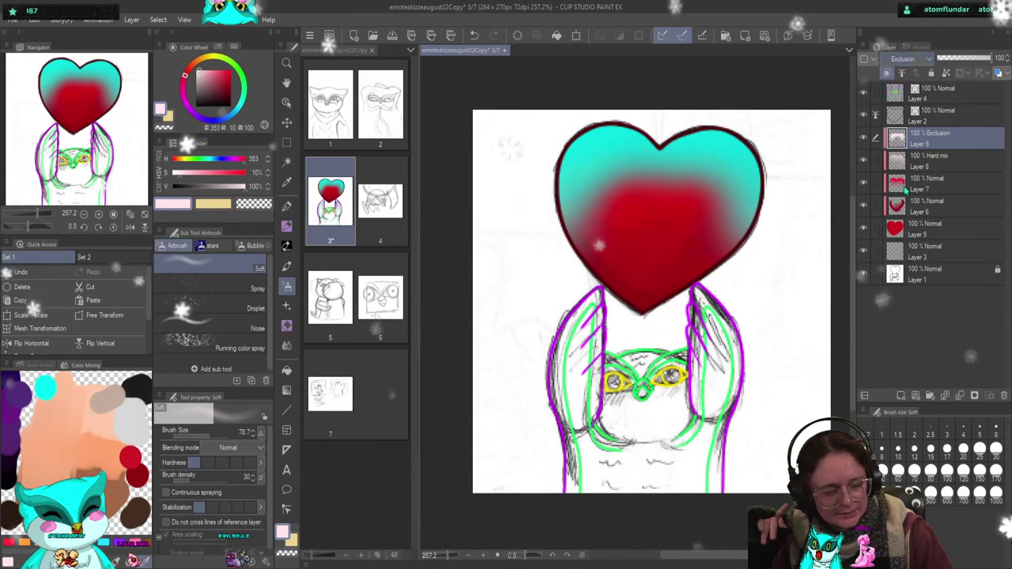
# - Compare the Hard mix, Pin light, Linear light, Vivid light and Screen blending modes on Layer 9
pyautogui.press('Up')
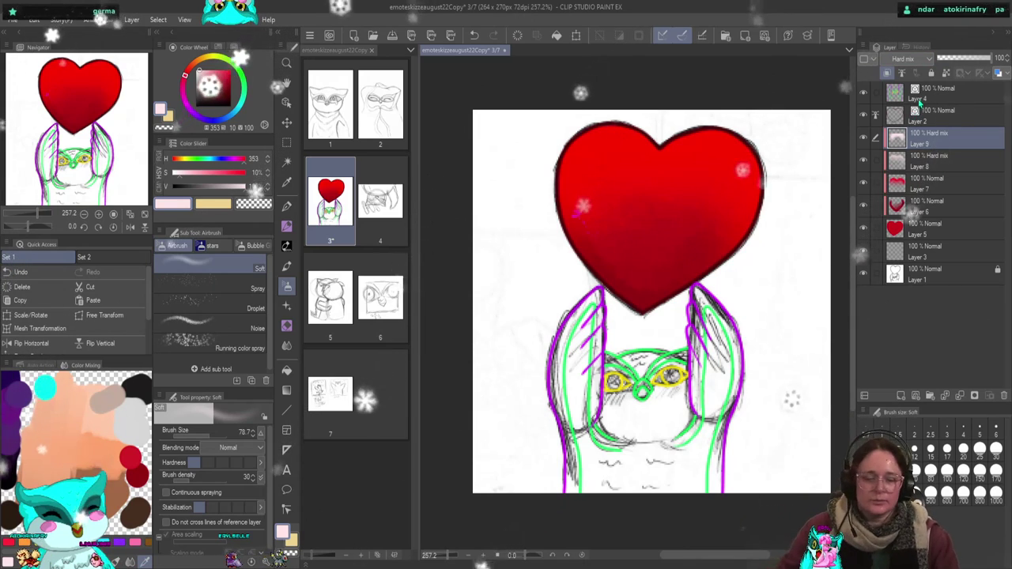
pyautogui.press('Up')
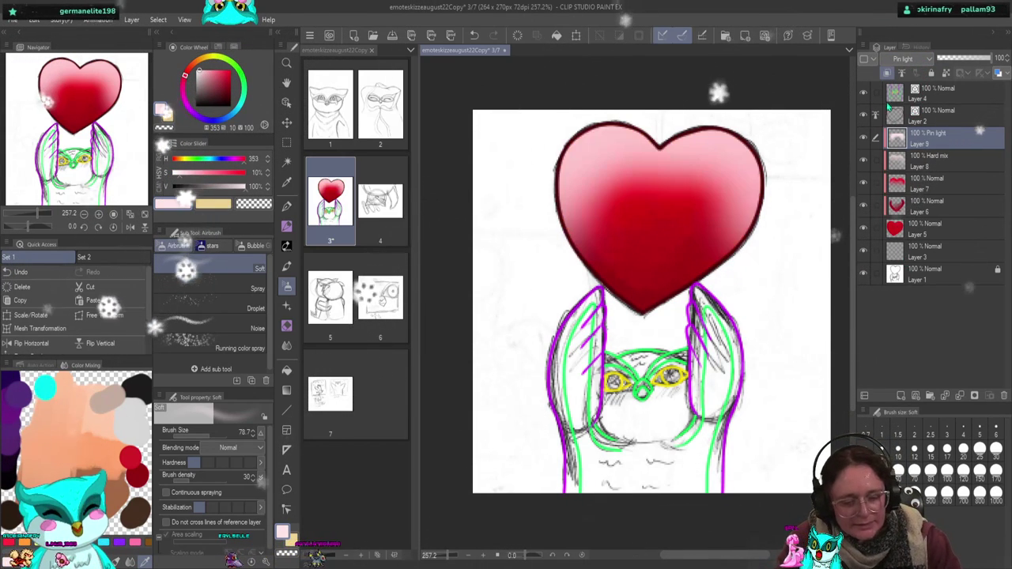
pyautogui.press('Up')
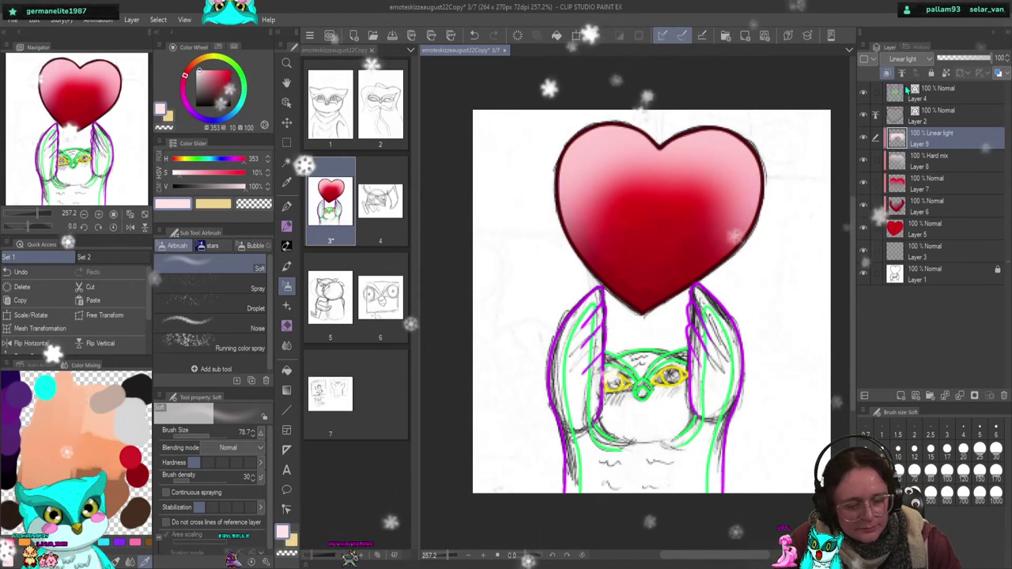
pyautogui.press('Up')
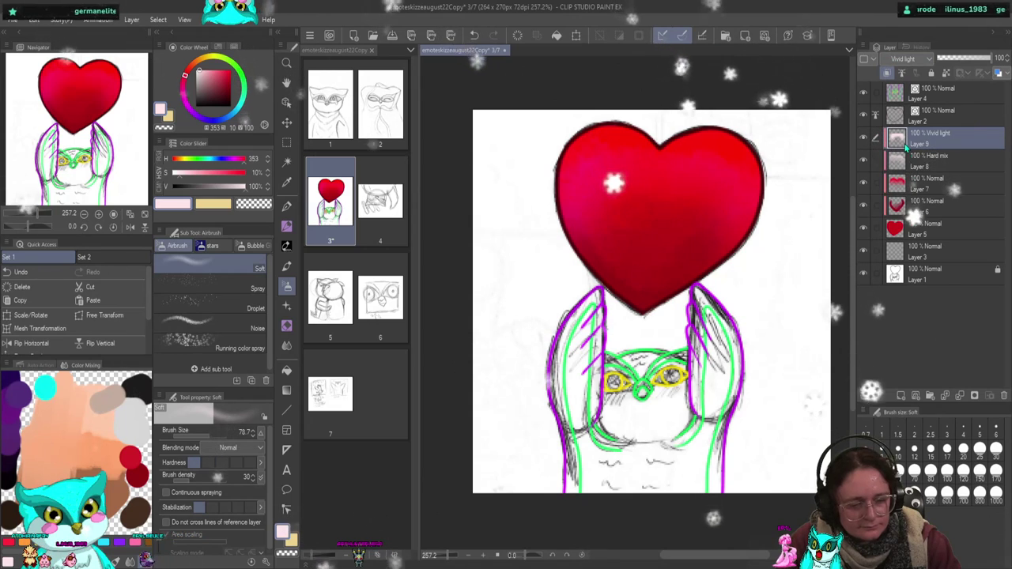
pyautogui.press('Up')
pyautogui.press('Up')
pyautogui.press('Up')
pyautogui.press('Up')
pyautogui.press('Up')
pyautogui.press('Up')
pyautogui.press('Up')
pyautogui.press('Up')
pyautogui.press('Up')
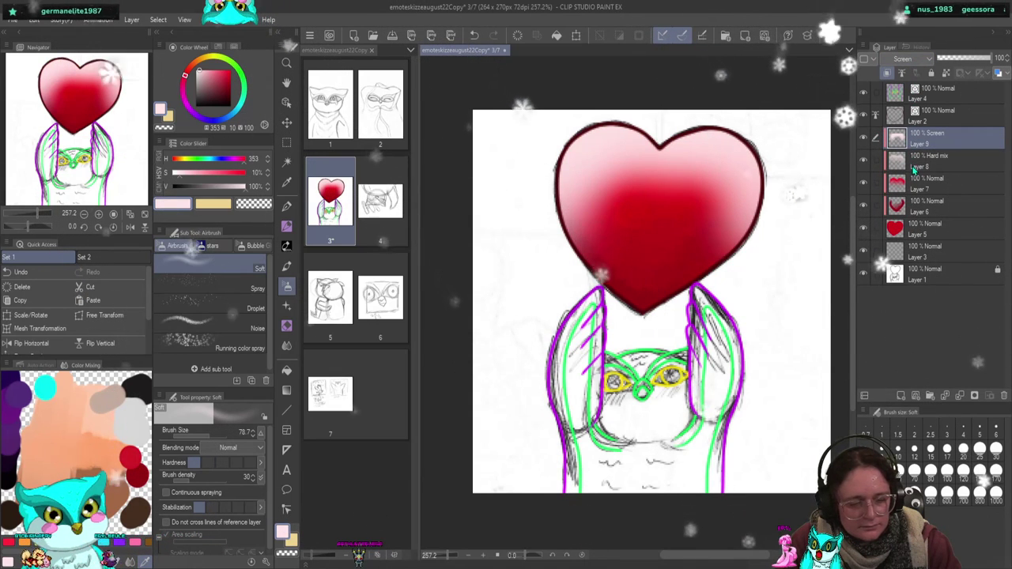
# - Set Layer 9 to the Glow dodge blending mode at 67% opacity
pyautogui.press('Down')
pyautogui.press('Down')
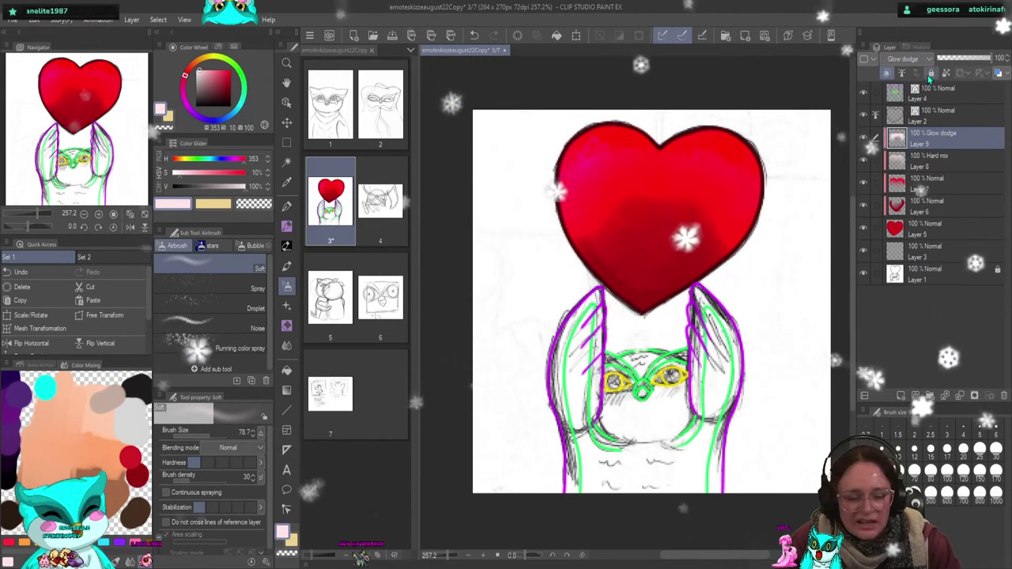
pyautogui.click(971, 57)
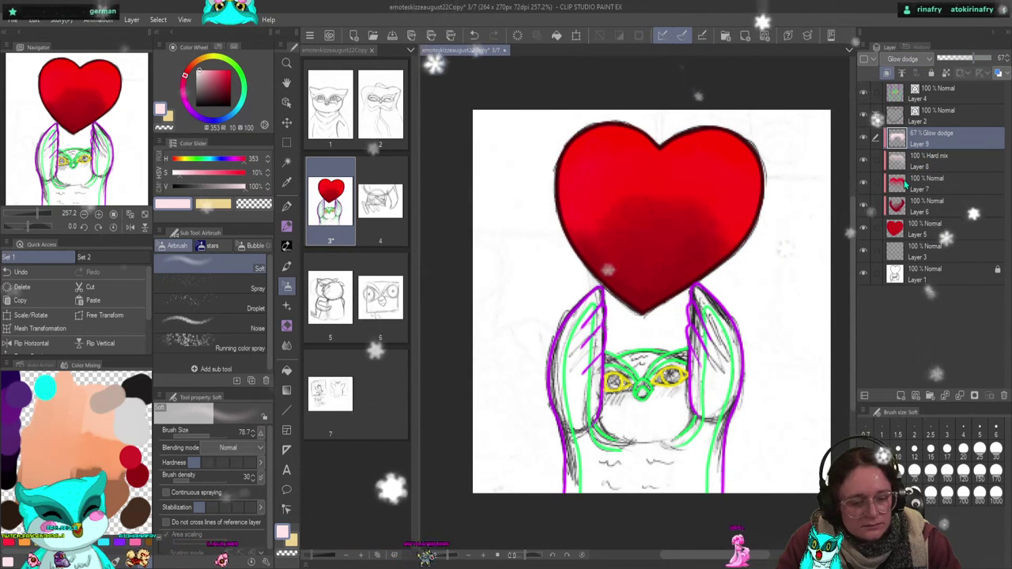
# - Test the Add, Add (Glow), Color burn and Multiply blending modes on the pink airbrushed layer
pyautogui.press('Down')
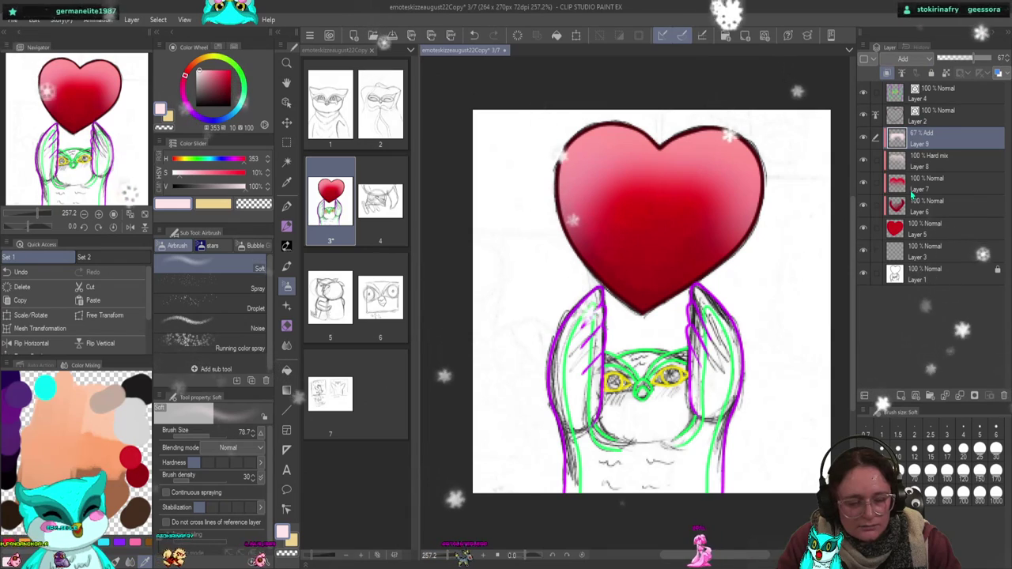
pyautogui.press('Down')
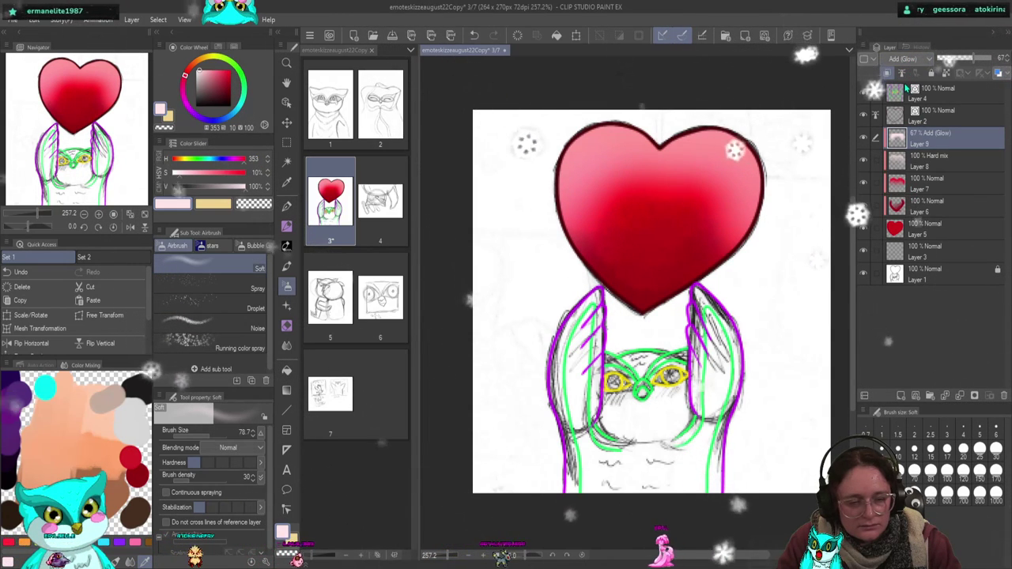
pyautogui.press('Up')
pyautogui.press('Up')
pyautogui.press('Up')
pyautogui.press('Up')
pyautogui.press('Up')
pyautogui.press('Up')
pyautogui.press('Up')
pyautogui.press('Up')
pyautogui.press('Up')
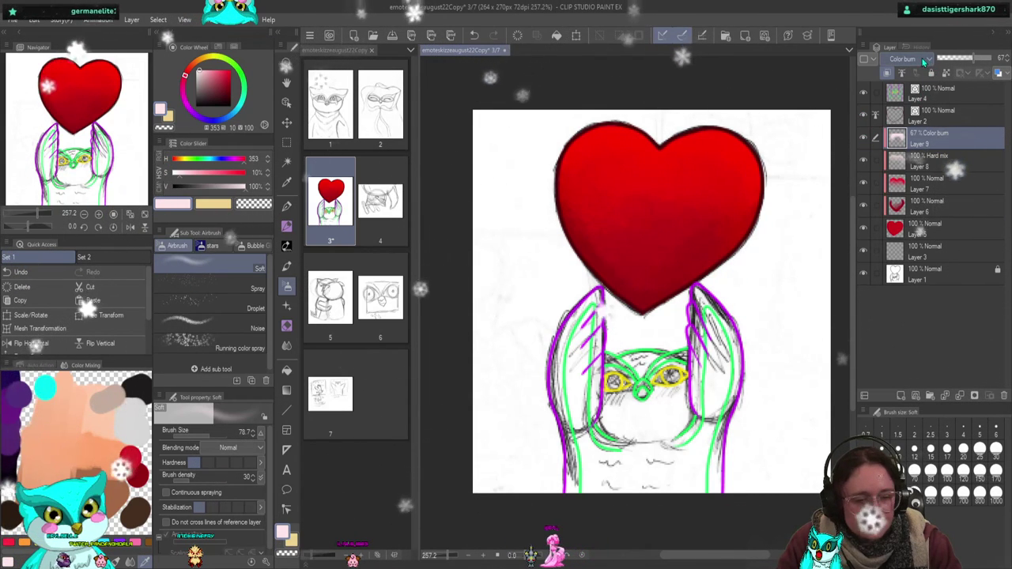
pyautogui.press('Up')
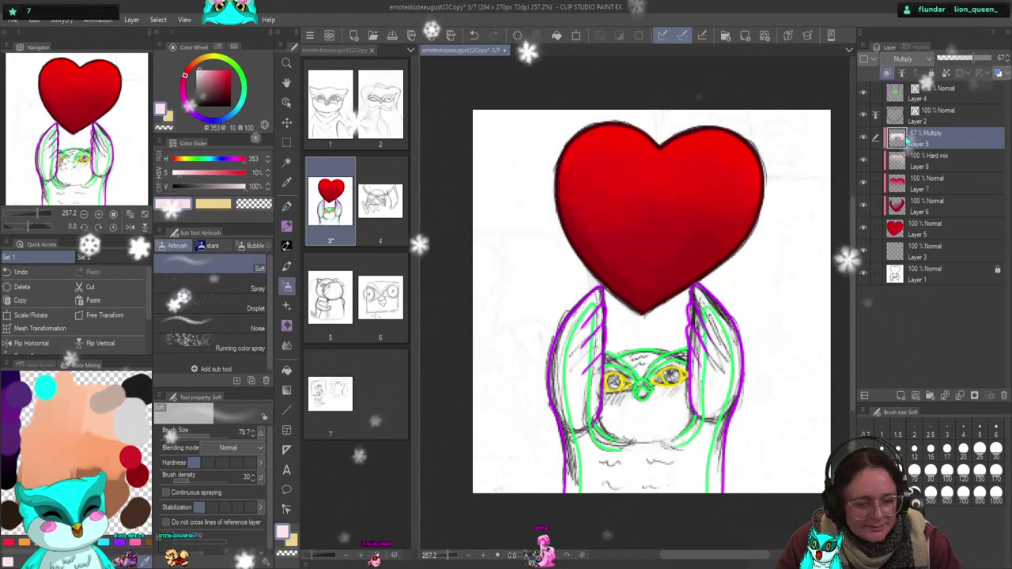
# - Set Layer 9 to the Screen blending mode and reduce its opacity to 27%
pyautogui.press('Down')
pyautogui.press('Down')
pyautogui.press('Down')
pyautogui.press('Down')
pyautogui.press('Down')
pyautogui.press('Down')
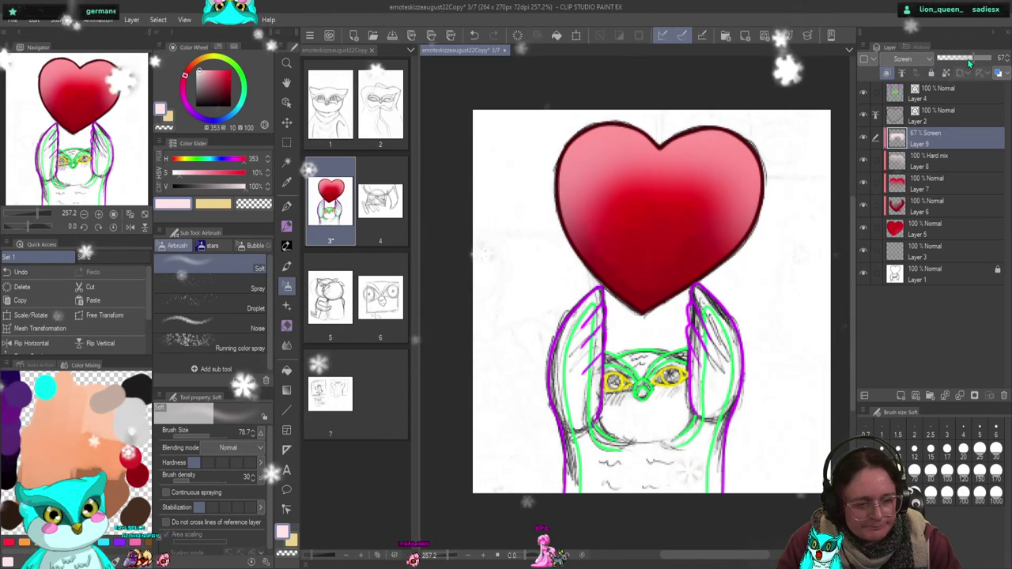
pyautogui.moveTo(961, 58); pyautogui.dragTo(957, 58)
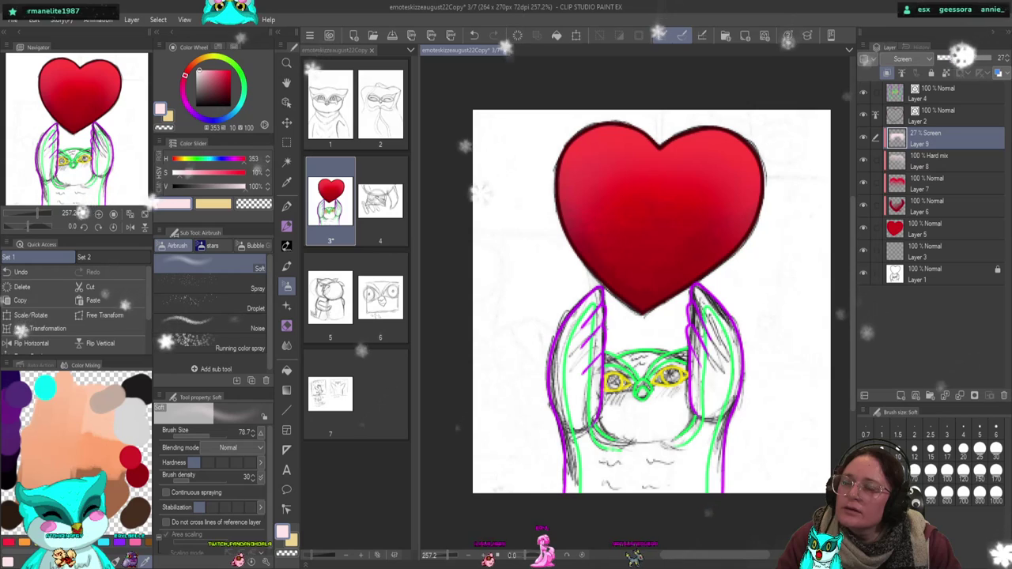
# - Delete the airbrushed Layer 9 and add a new empty raster layer in its place above Layer 8
pyautogui.click(1003, 395)
pyautogui.click(901, 395)
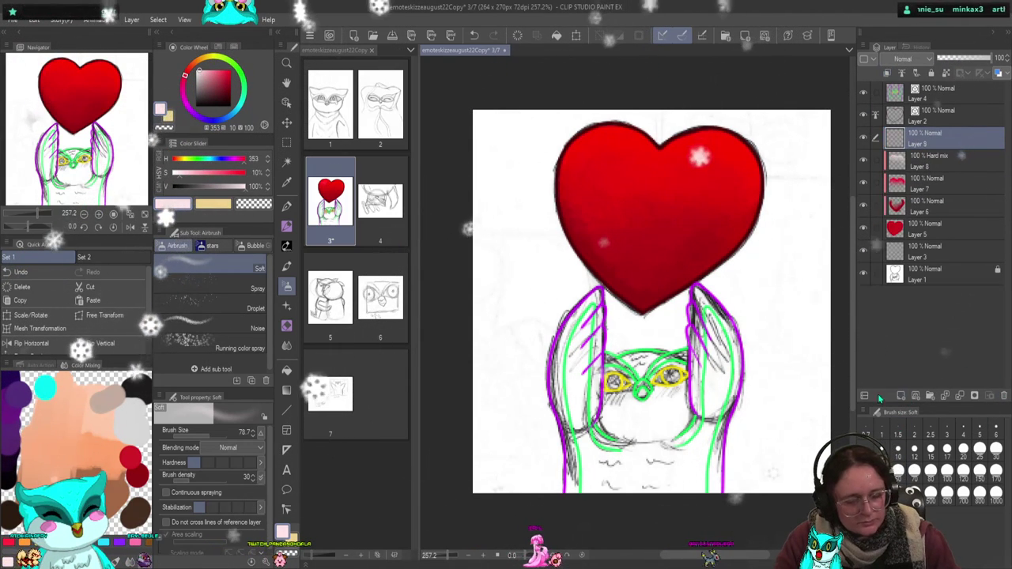
# - Paint a pale pink glossy highlight patch and a small dot on each lobe of the heart with the Real G-Pen at size 10
pyautogui.click(286, 227)
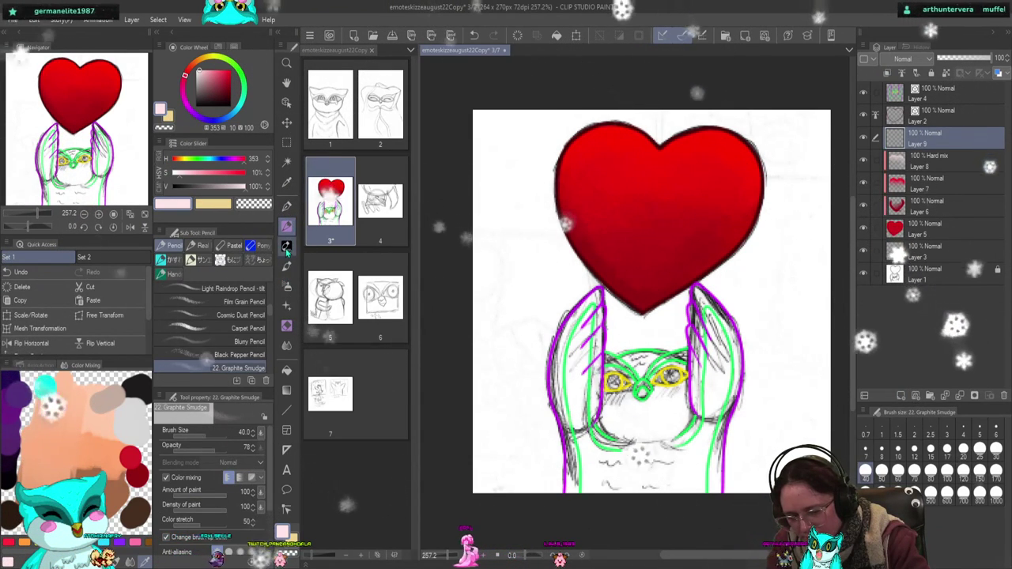
pyautogui.press('p')
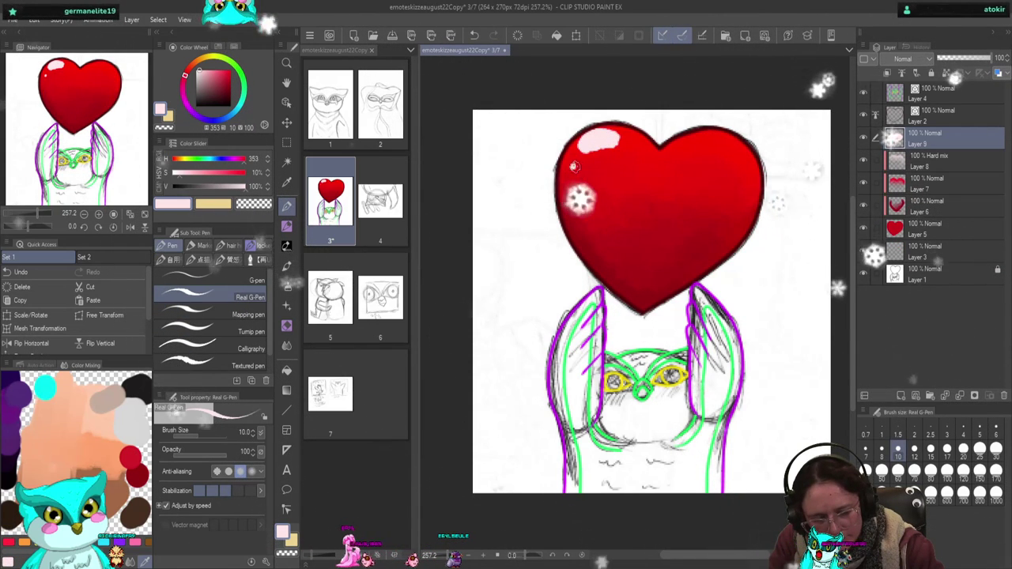
pyautogui.moveTo(714, 142); pyautogui.dragTo(687, 145)
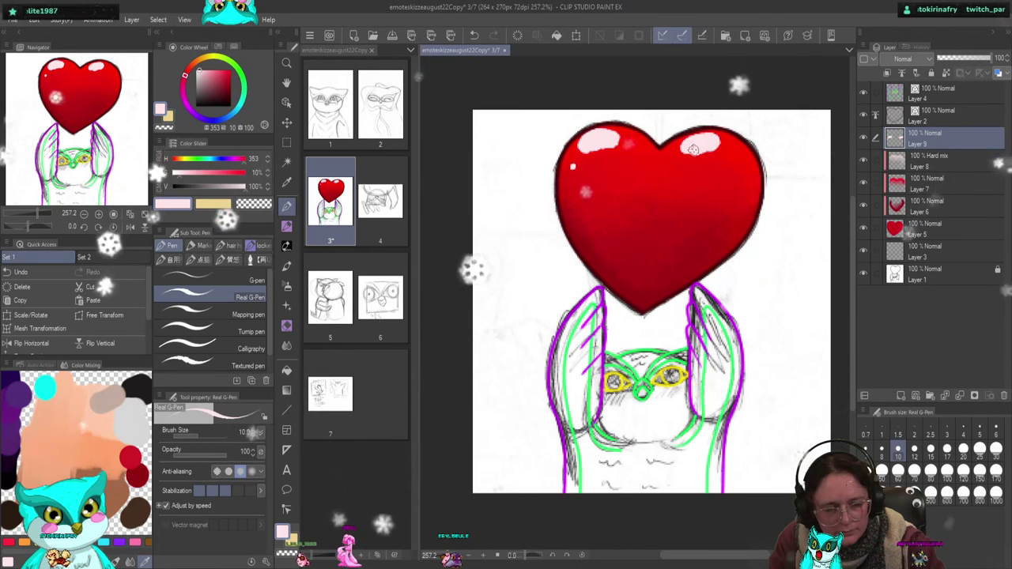
pyautogui.moveTo(721, 143); pyautogui.dragTo(736, 147)
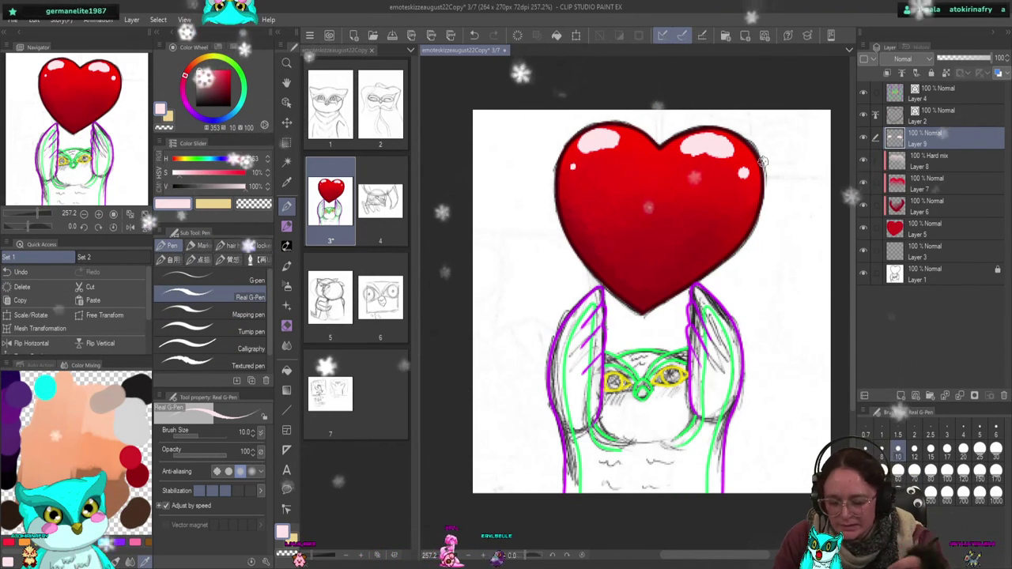
# - Try softening the highlight on the heart's left lobe with the Blend sub tool, and undo the blending
pyautogui.click(286, 348)
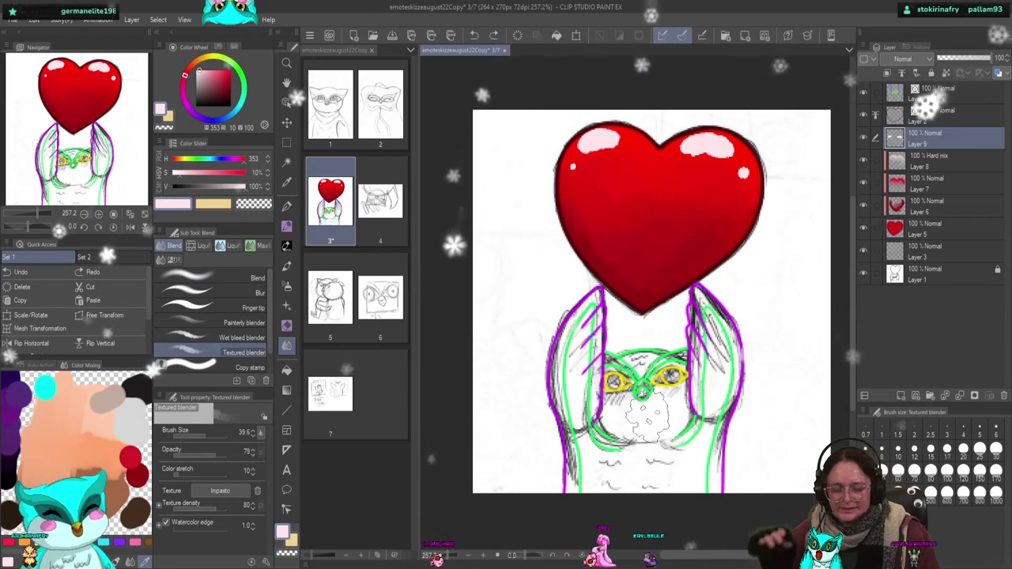
pyautogui.click(213, 277)
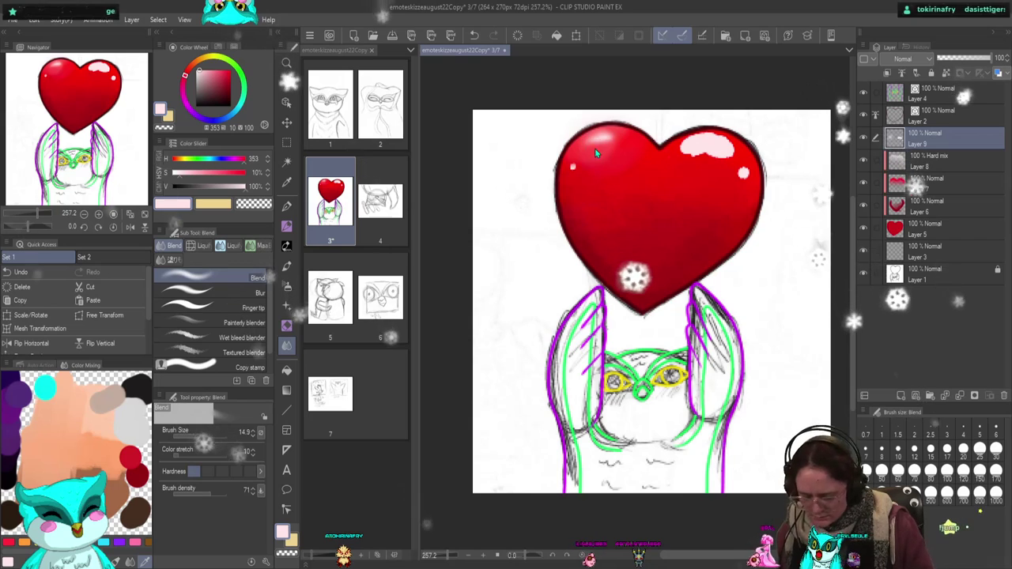
pyautogui.hotkey('ctrl', 'z')
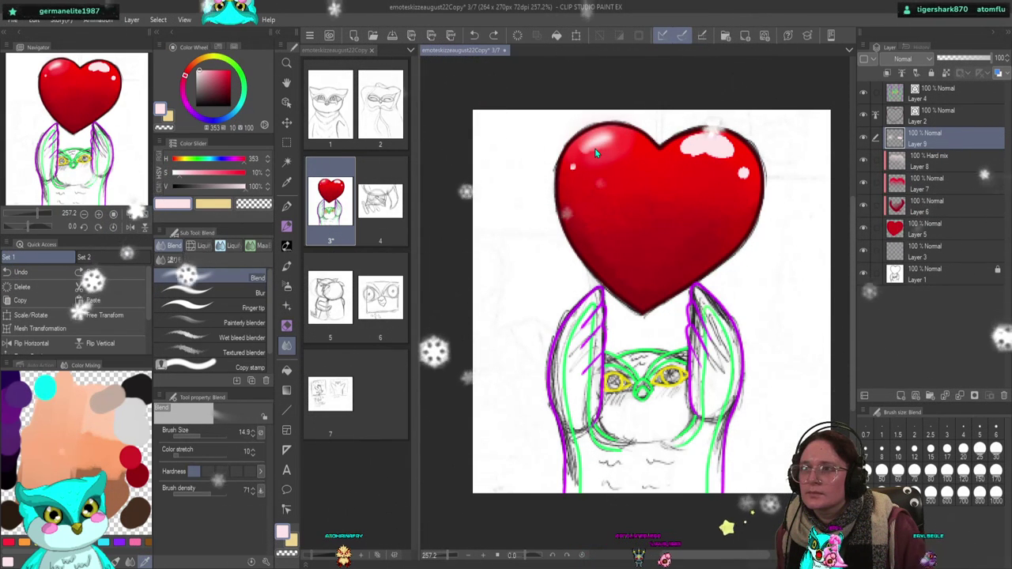
pyautogui.hotkey('ctrl', 'y')
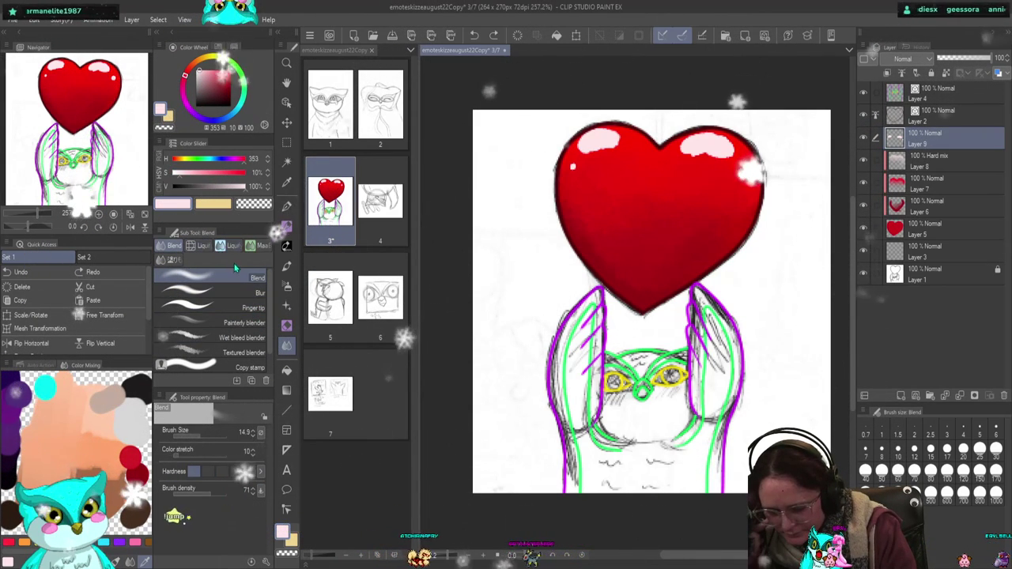
# - Soften the edges of the pale pink highlights on both lobes of the heart with the MaaBlur Brush at small sizes
pyautogui.click(168, 260)
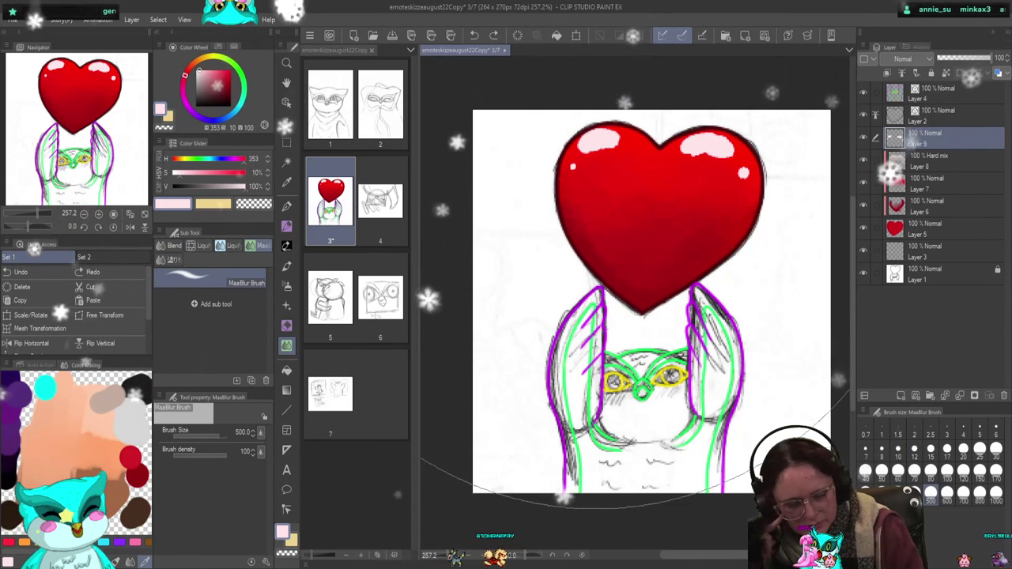
pyautogui.moveTo(591, 162); pyautogui.dragTo(601, 182)
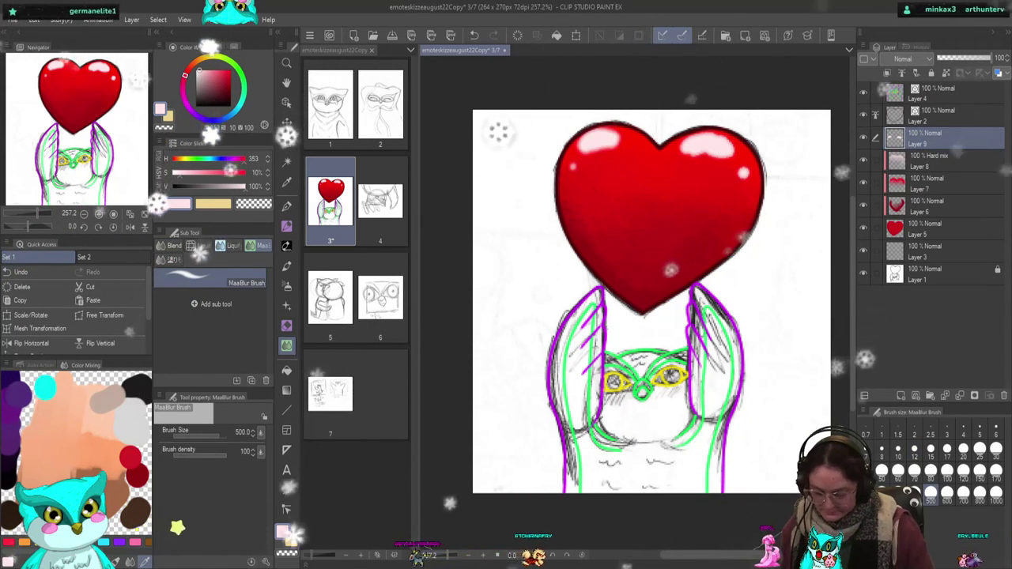
pyautogui.hotkey('ctrl', 'z')
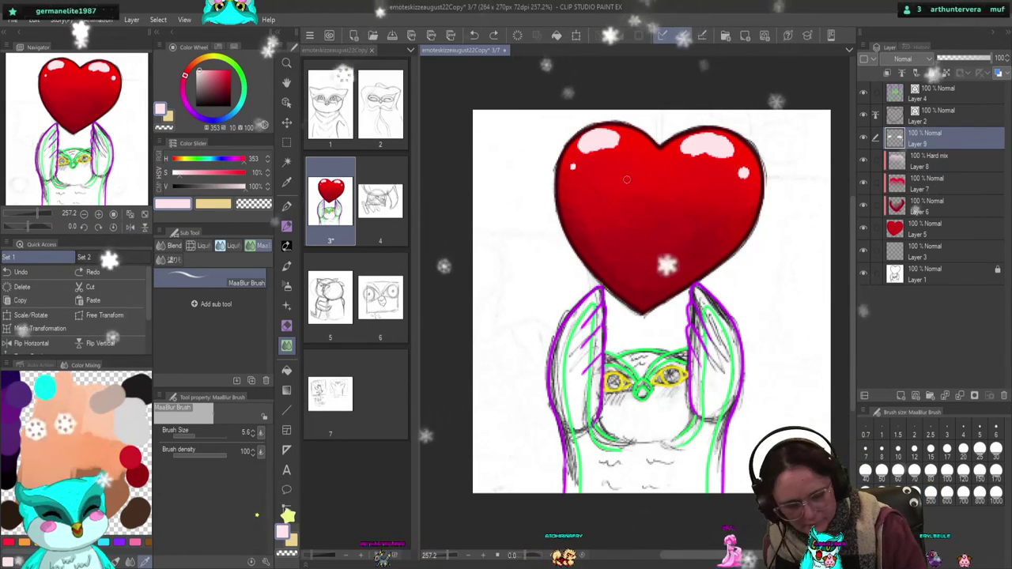
pyautogui.moveTo(626, 180); pyautogui.dragTo(622, 143)
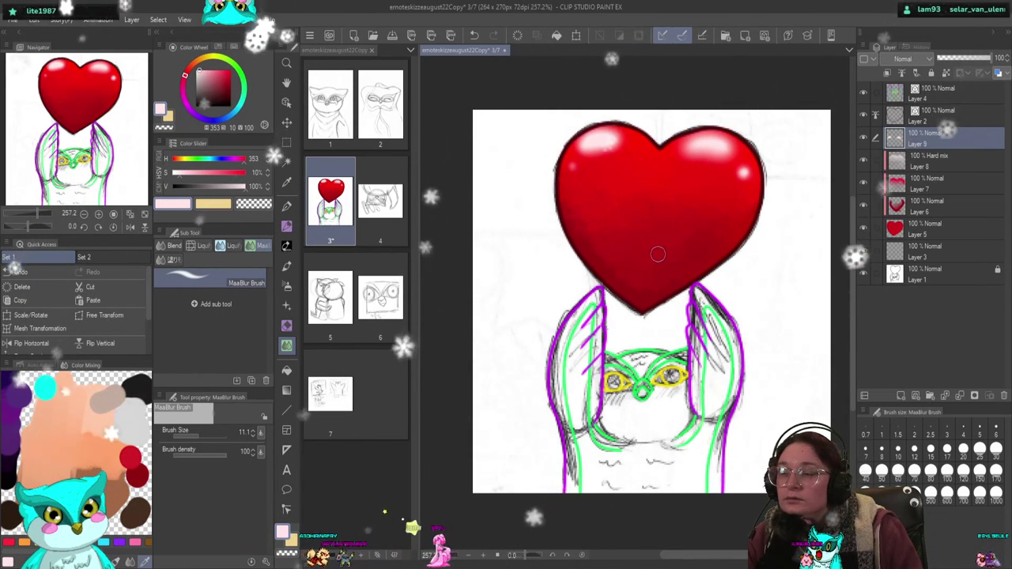
pyautogui.scroll(-4, 657, 255)
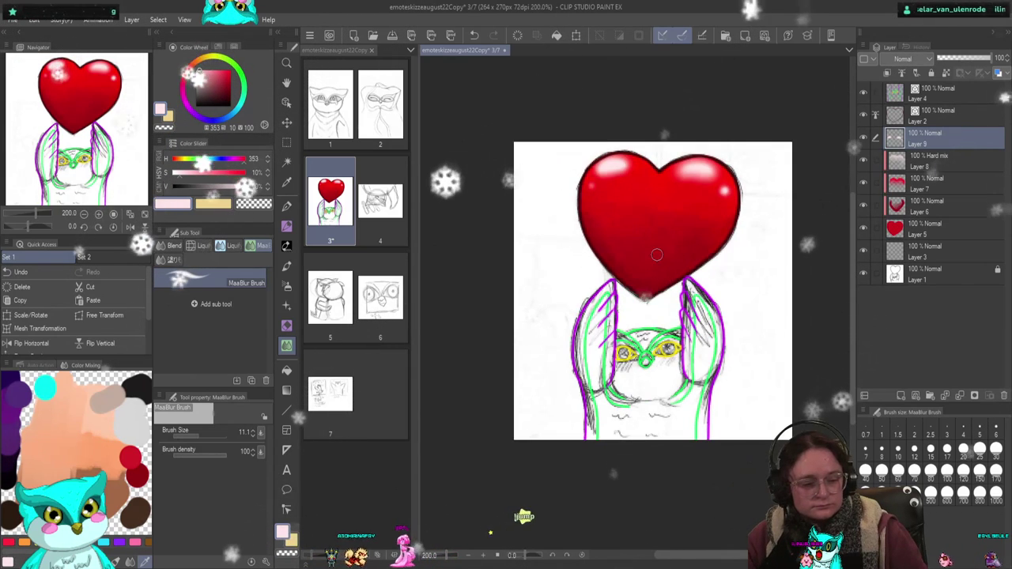
pyautogui.scroll(-2, 658, 259)
pyautogui.scroll(-2, 657, 257)
pyautogui.scroll(2, 656, 253)
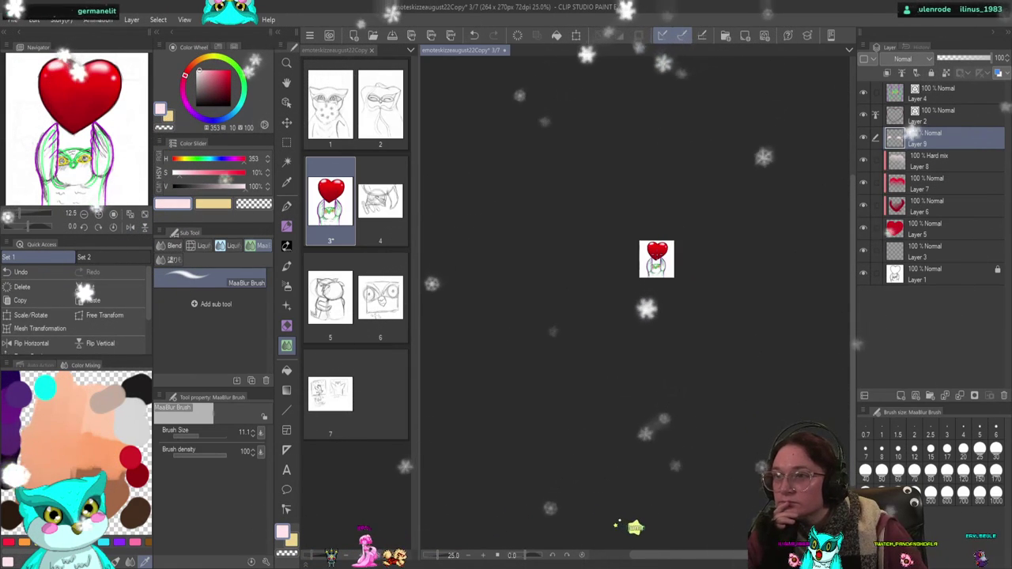
pyautogui.scroll(4, 656, 255)
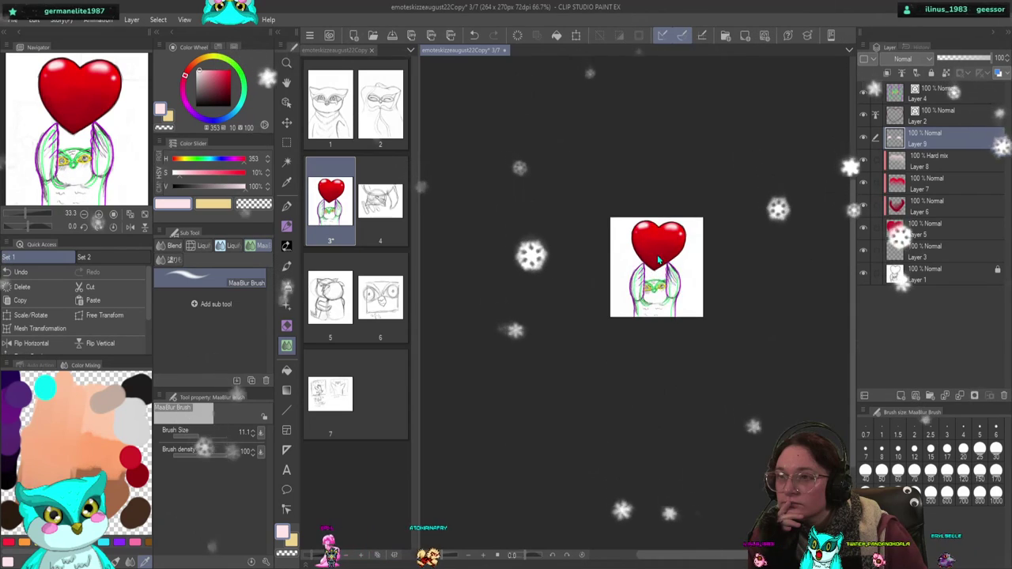
pyautogui.scroll(1, 656, 255)
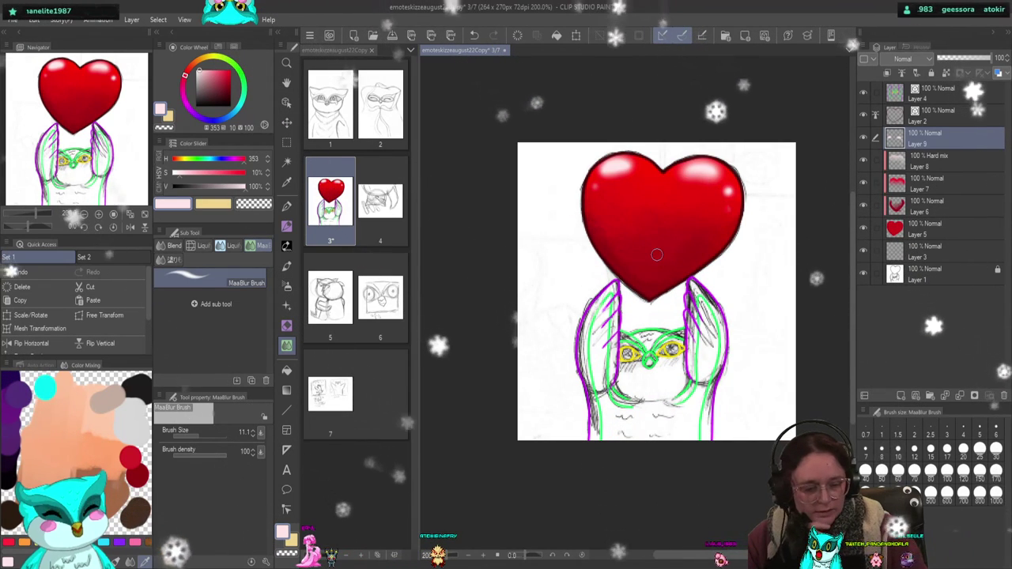
# - Recolor the vector heart outline on Layer 2 to a dark red with hue 353, saturation 98 and value 49
pyautogui.click(933, 116)
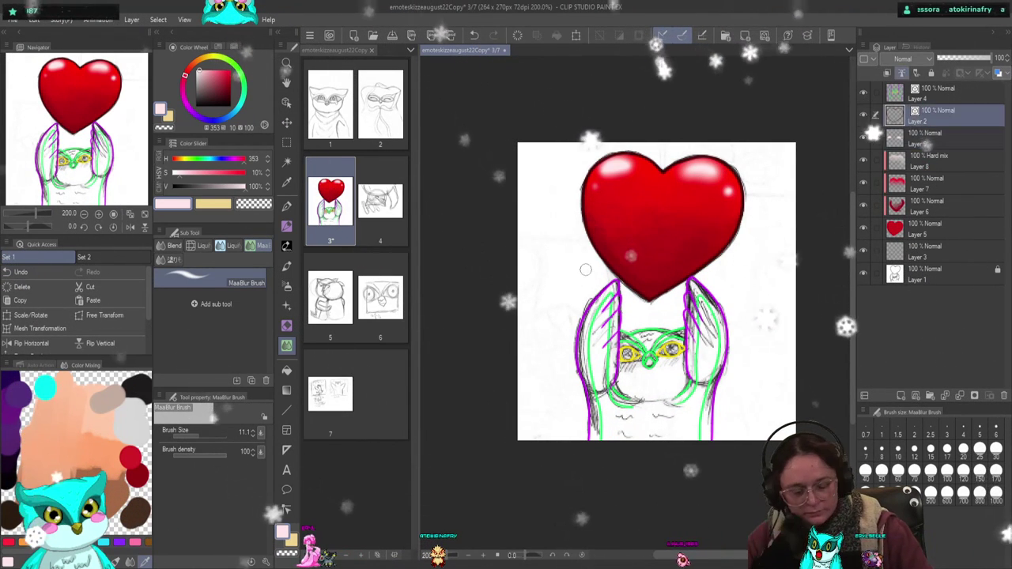
pyautogui.click(287, 104)
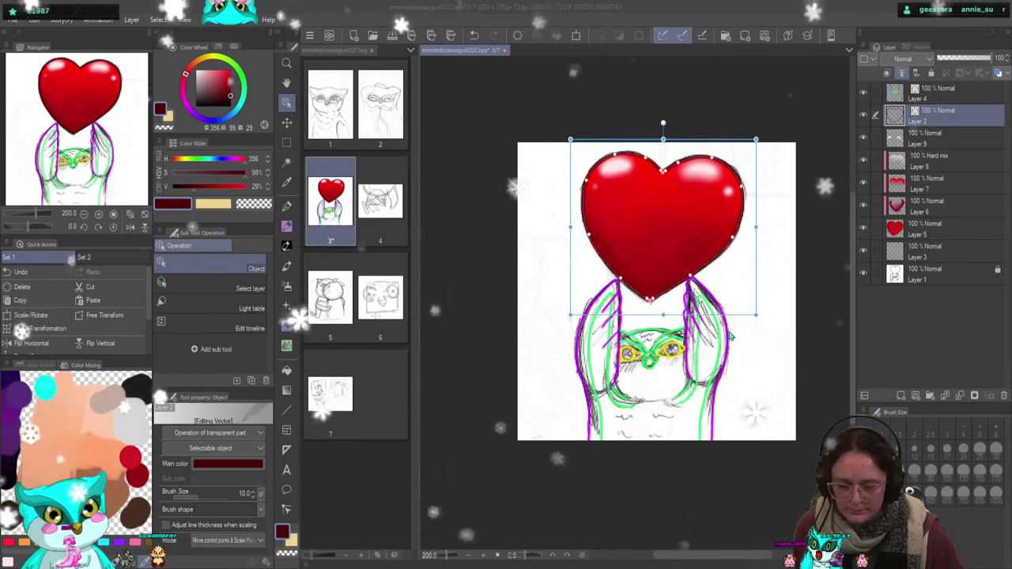
pyautogui.keyDown('alt'); pyautogui.click(627, 211); pyautogui.keyUp('alt')
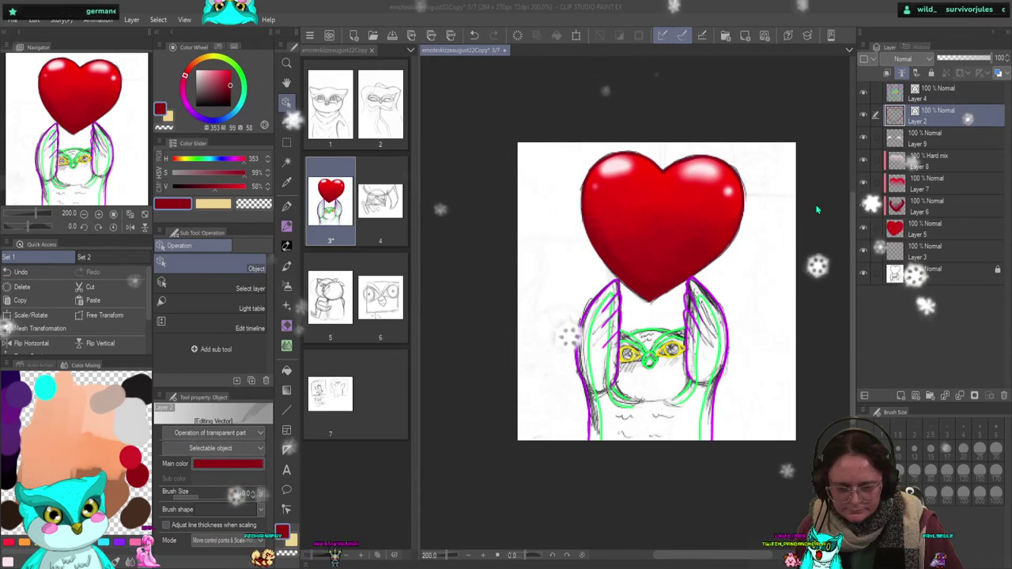
pyautogui.click(623, 212)
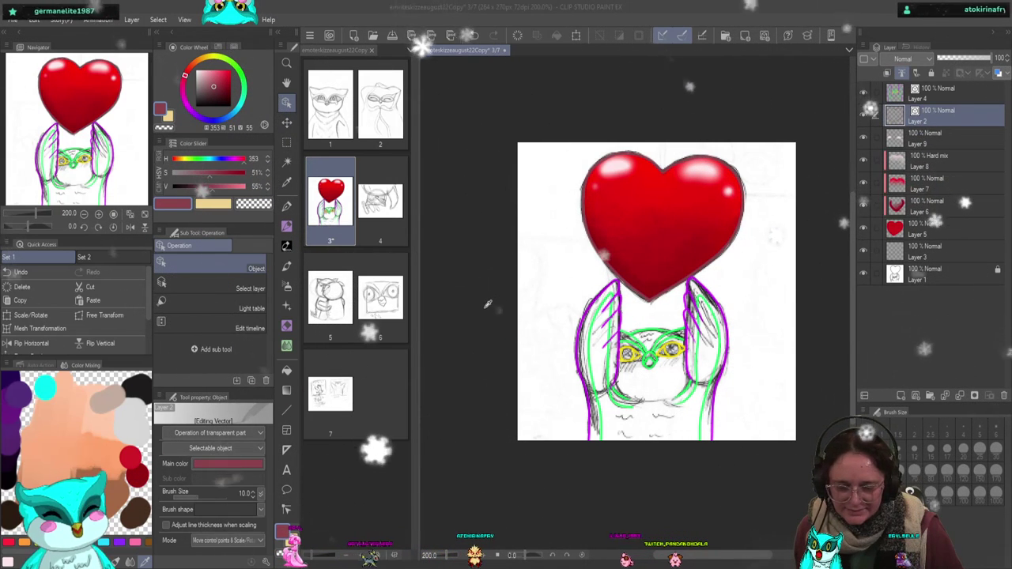
pyautogui.click(622, 206)
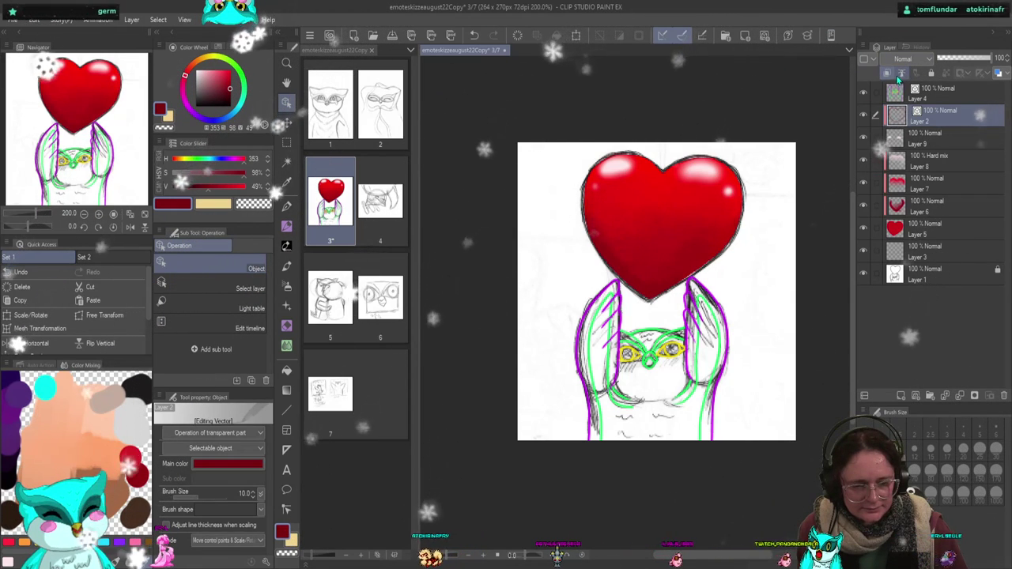
# - Add a new raster layer above Layer 2 and thicken the heart's vector outline to brush size 14
pyautogui.click(901, 394)
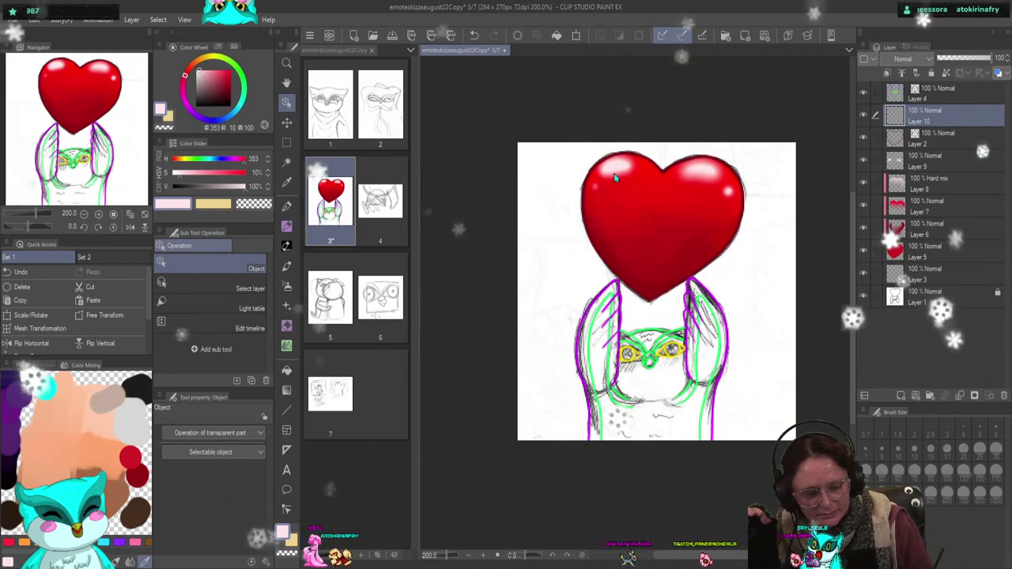
pyautogui.click(693, 246)
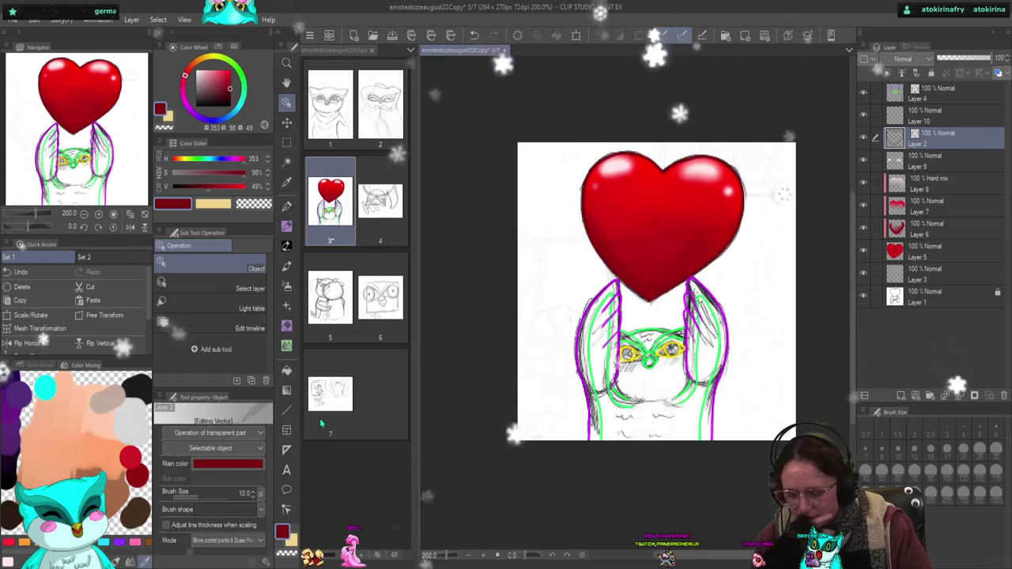
pyautogui.click(253, 492)
pyautogui.click(253, 493)
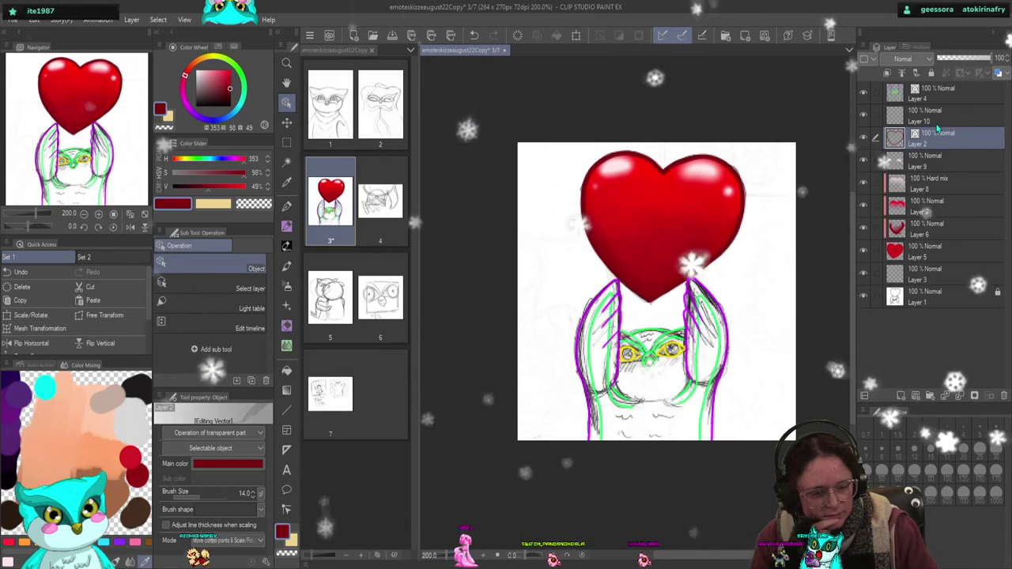
# - Clip Layer 10 to the heart outline and tint the outline's upper part red with the Soft airbrush at size 78.7
pyautogui.click(901, 119)
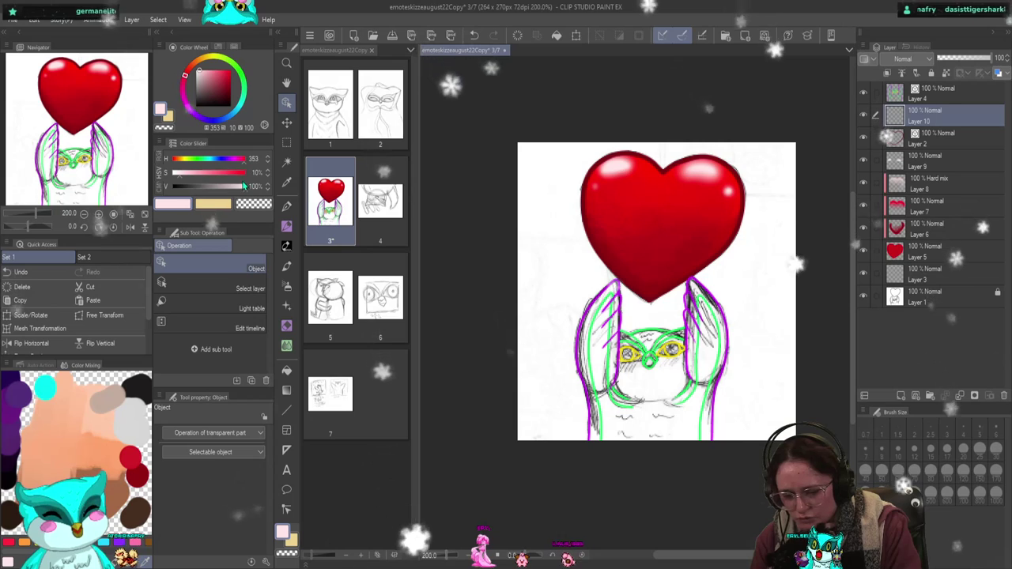
pyautogui.click(287, 289)
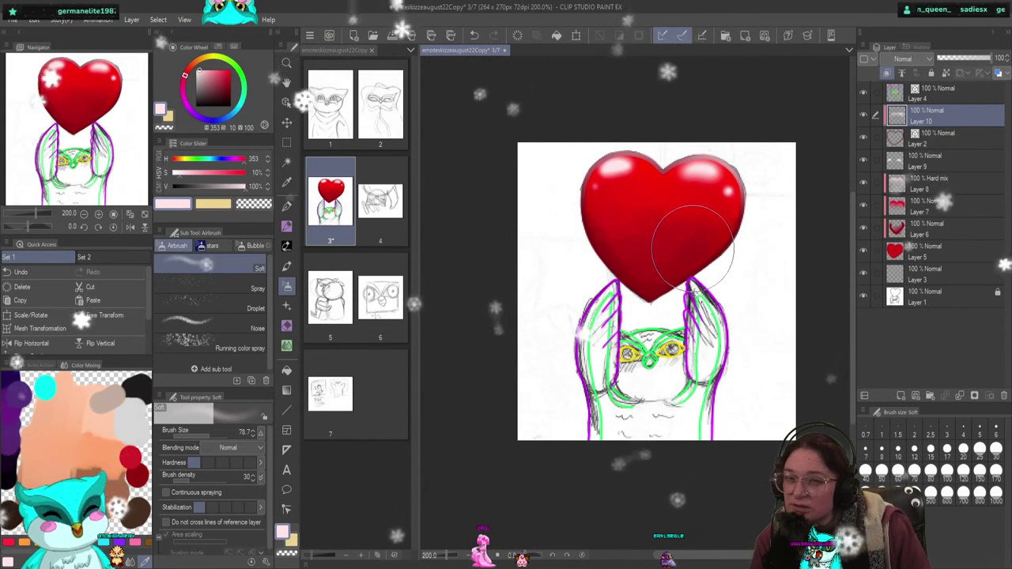
pyautogui.keyDown('alt'); pyautogui.click(601, 190); pyautogui.keyUp('alt')
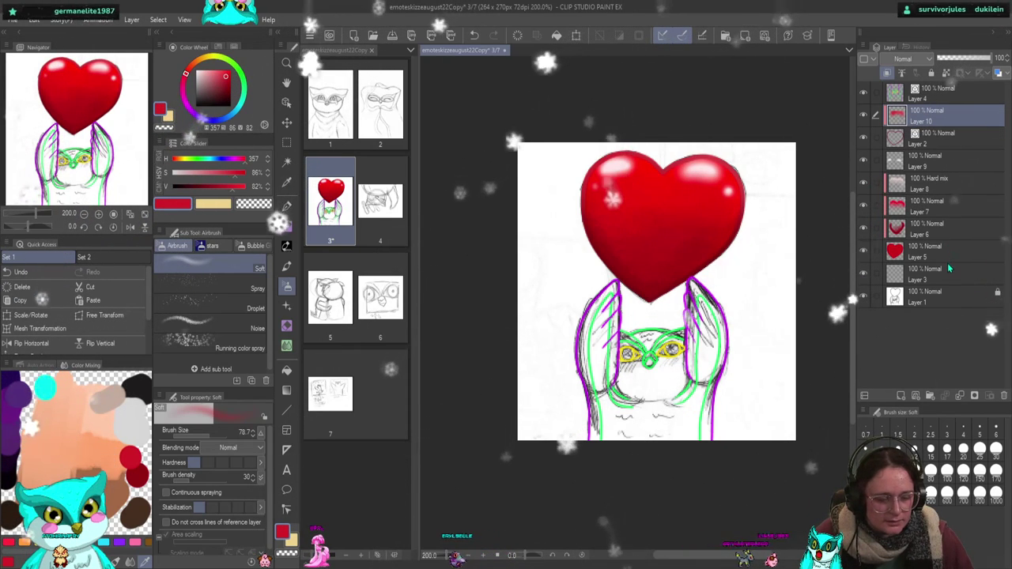
# - Group all the heart layers from Layer 10 down to Layer 5 into one folder and collapse it
pyautogui.keyDown('shift'); pyautogui.click(925, 252); pyautogui.keyUp('shift')
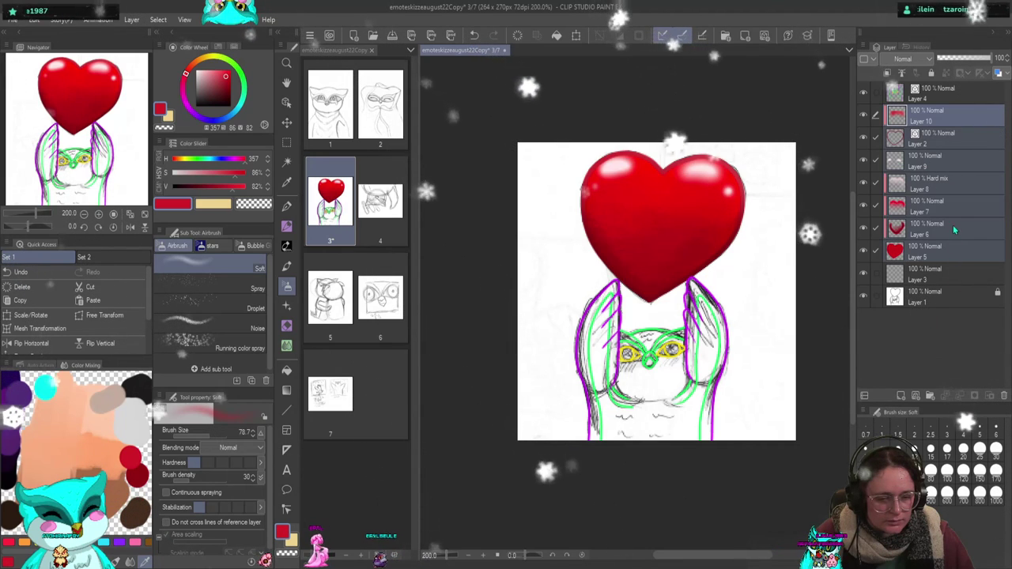
pyautogui.hotkey('ctrl', 'g')
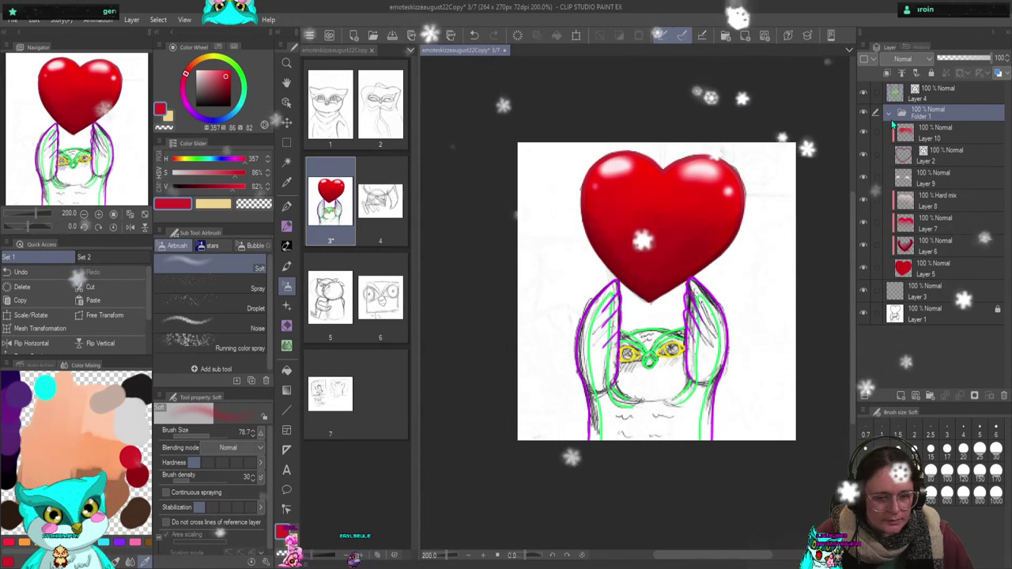
pyautogui.click(889, 114)
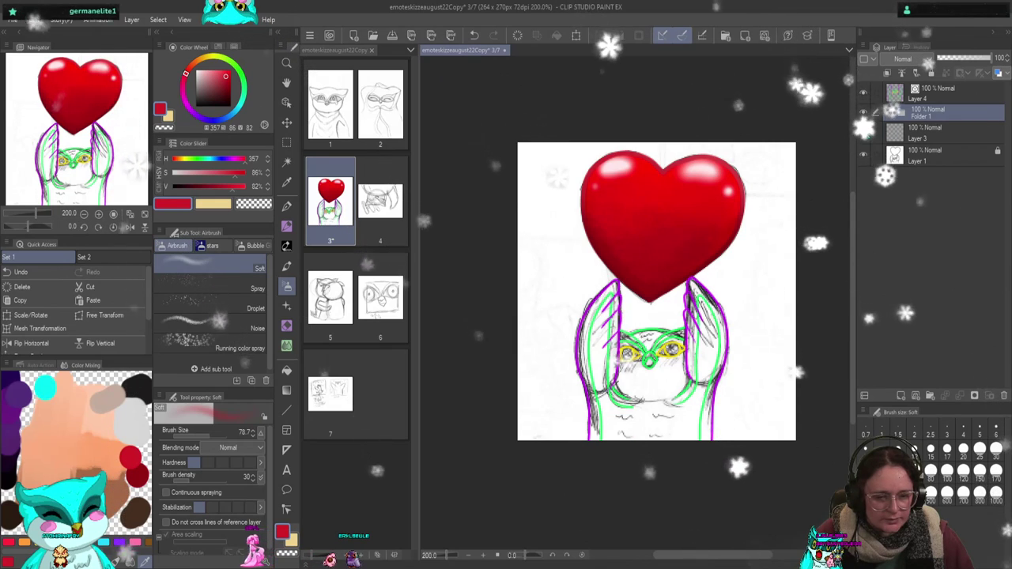
# - Delete the empty Layer 3 and toggle the heart folder's visibility to compare it with the sketch
pyautogui.click(929, 136)
pyautogui.click(1003, 395)
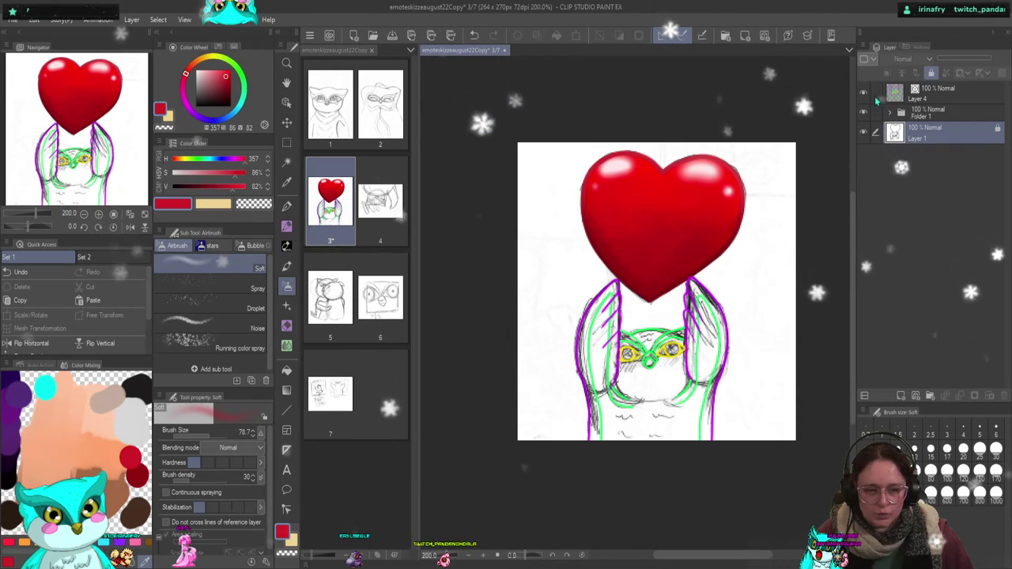
pyautogui.click(867, 114)
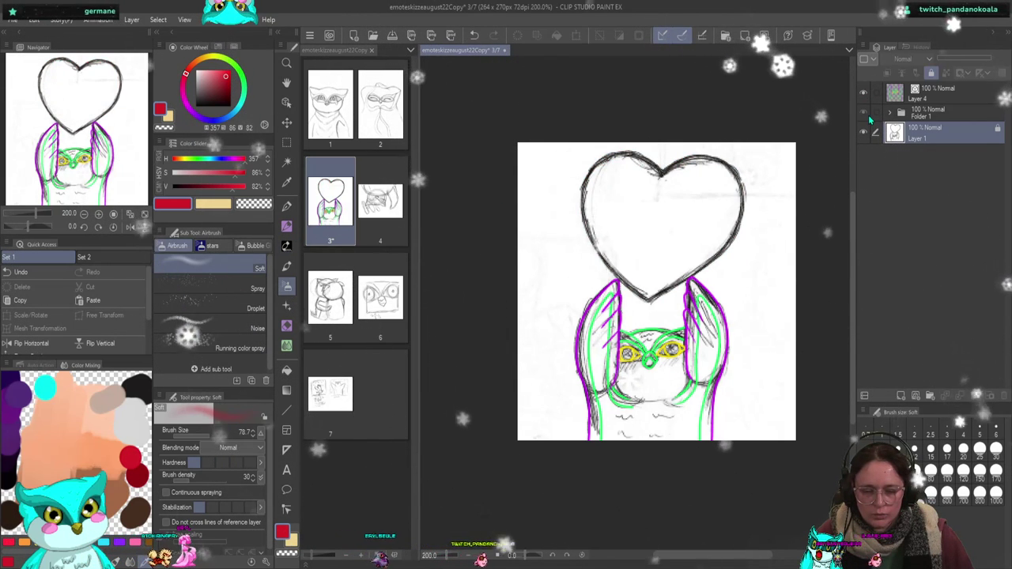
pyautogui.click(867, 114)
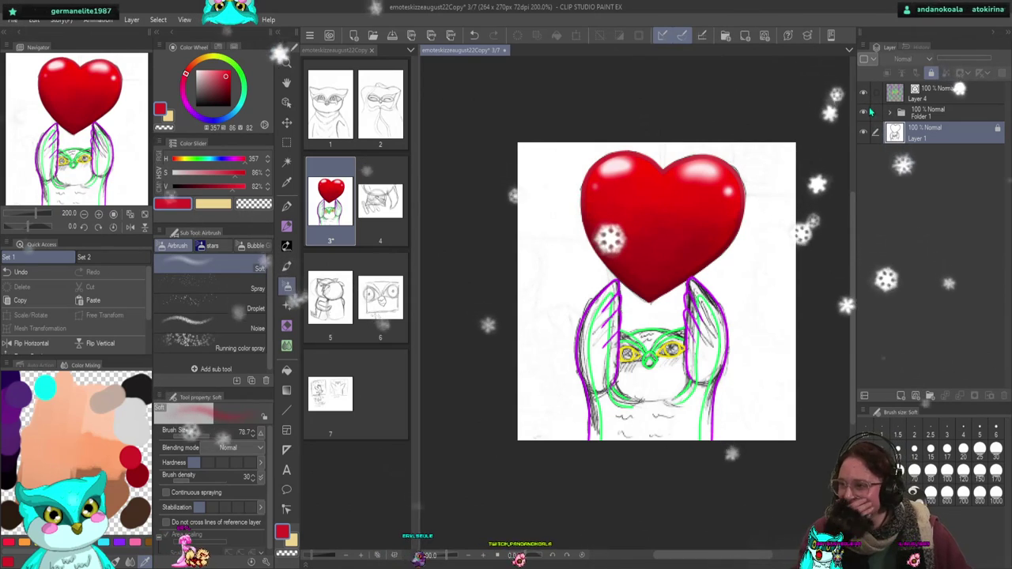
# - Add a new raster layer, place it directly below Layer 4, and make Layer 4 the reference layer
pyautogui.click(945, 93)
pyautogui.click(899, 394)
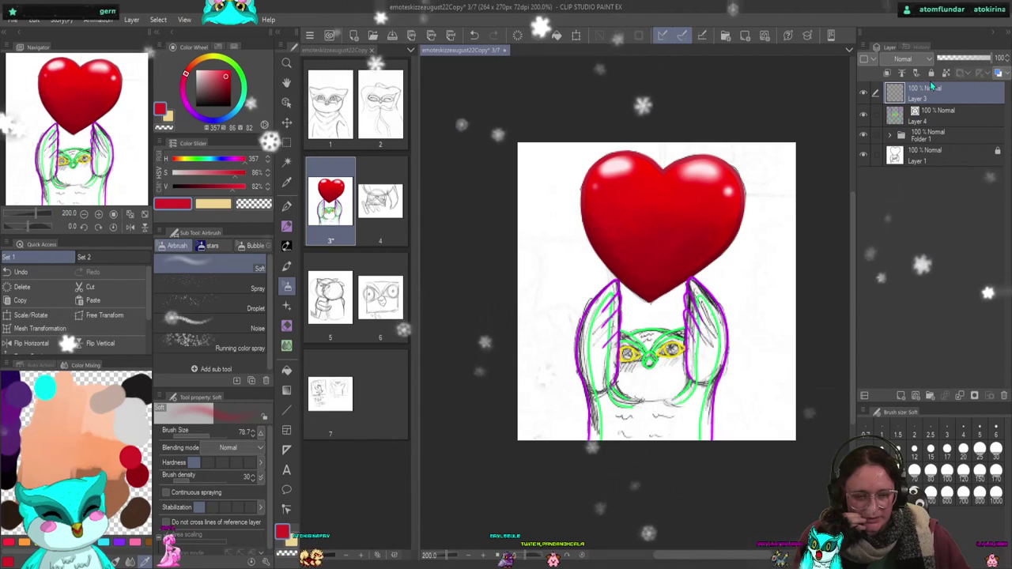
pyautogui.moveTo(930, 89); pyautogui.dragTo(930, 125)
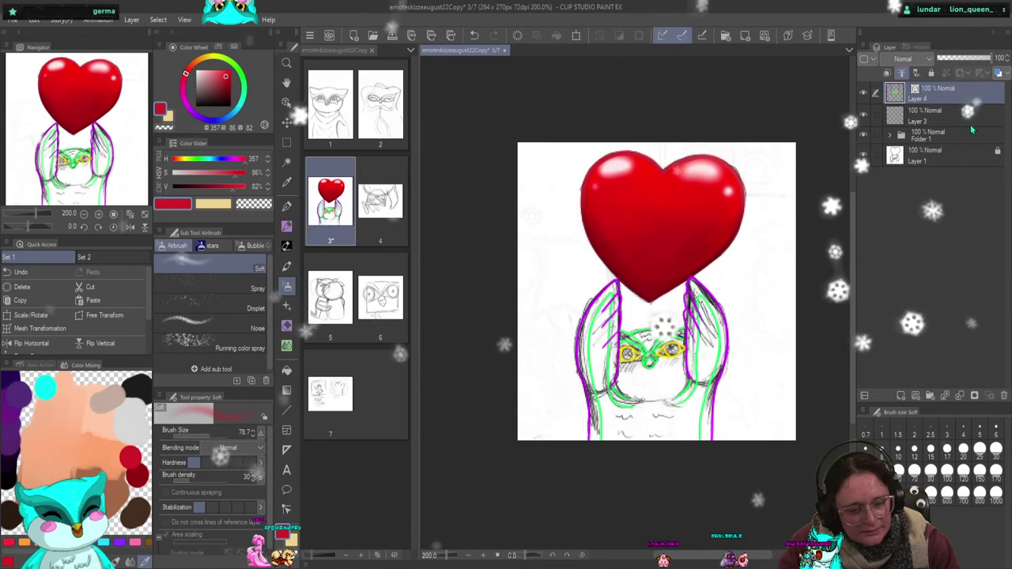
# - Lock the heart folder Folder 1 and make the empty Layer 3 the active layer
pyautogui.click(921, 133)
pyautogui.click(931, 73)
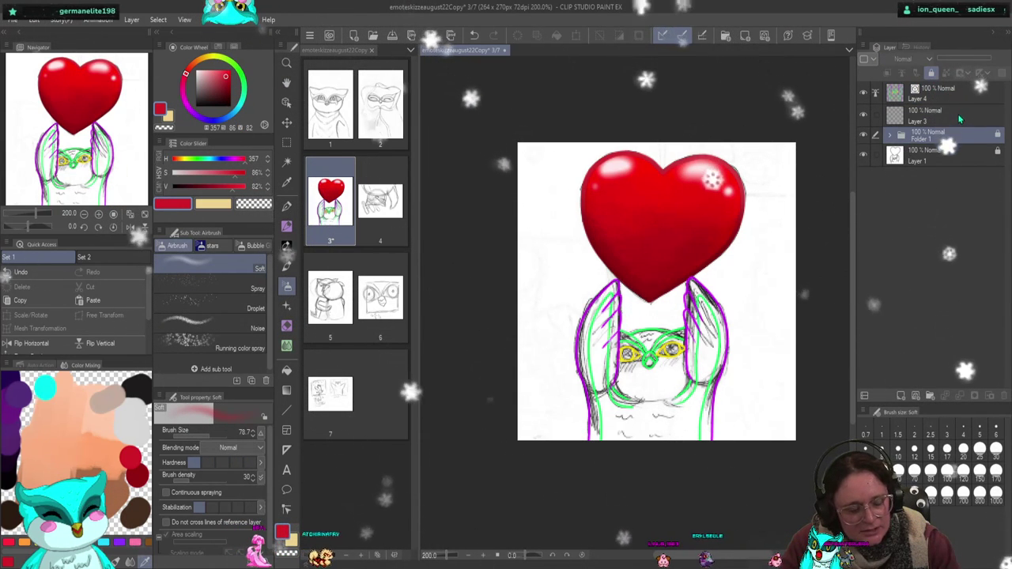
pyautogui.click(961, 118)
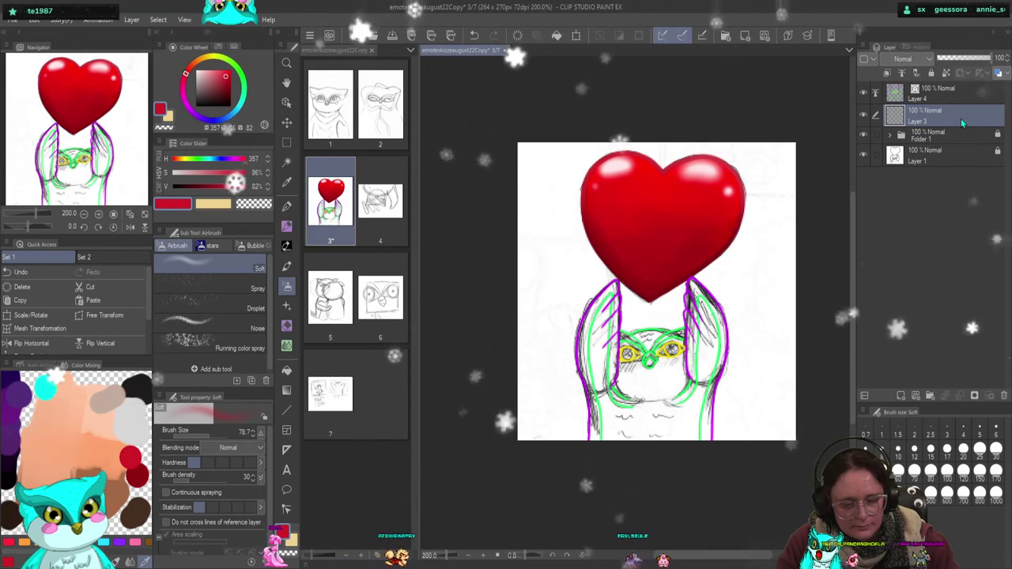
pyautogui.hotkey('ctrl', '+')
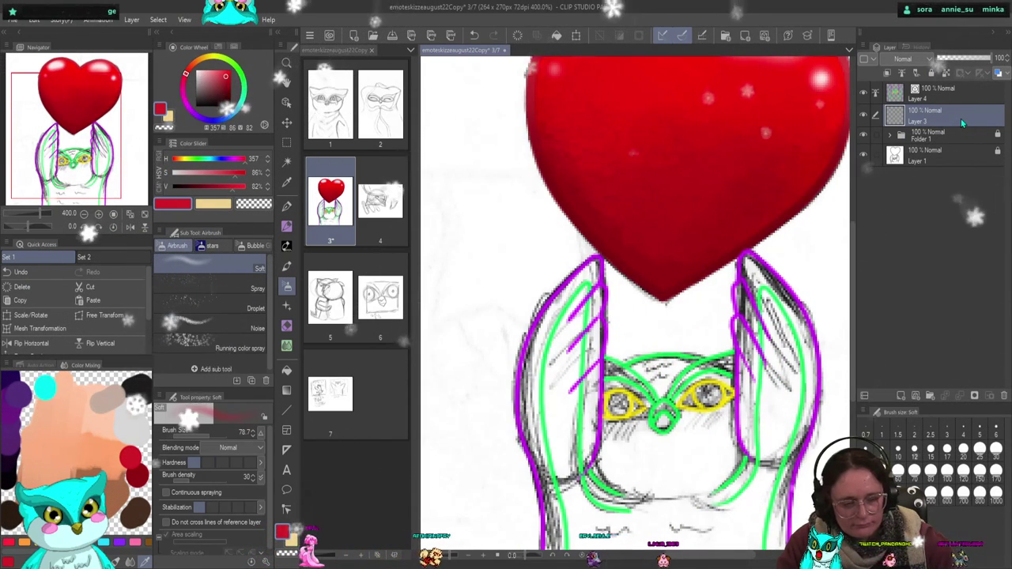
pyautogui.hotkey('ctrl', '-')
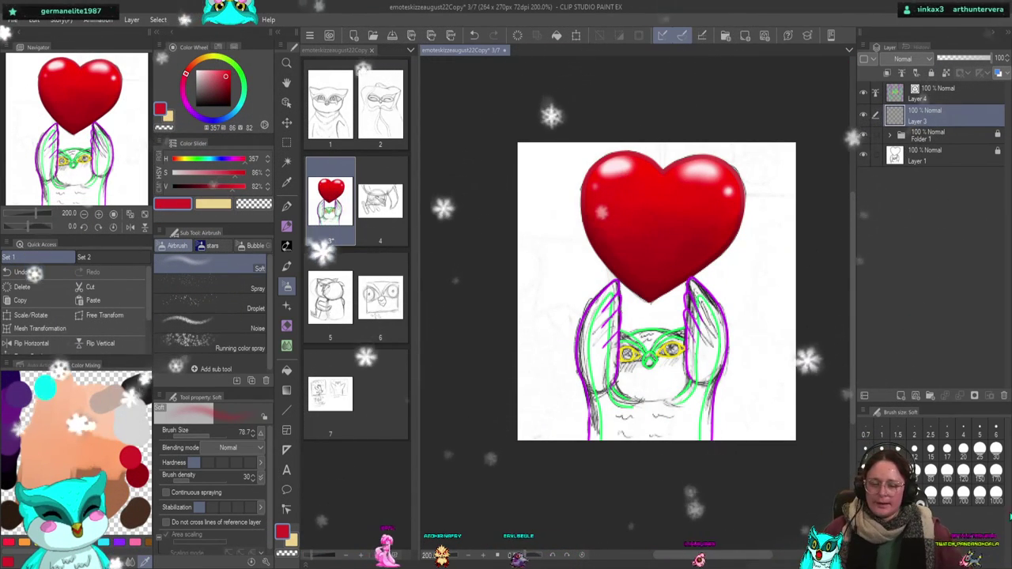
pyautogui.scroll(3, 581, 279)
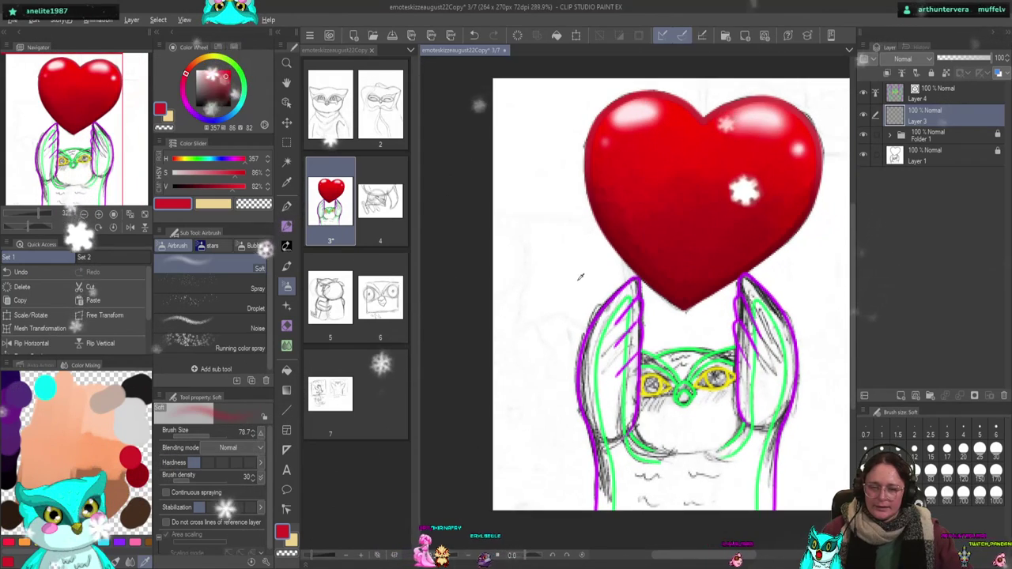
pyautogui.moveTo(589, 316); pyautogui.dragTo(544, 303)
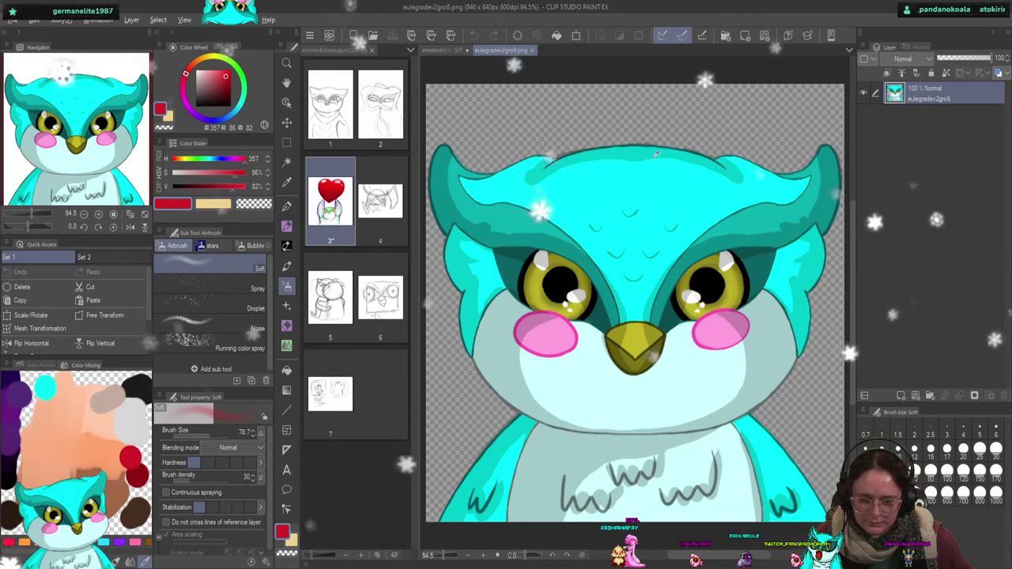
# - Clear the color mixing palette and add dark teal, mid teal, bright cyan, pale cyan and shaded pale swatches sampled from the owl reference image
pyautogui.keyDown('alt'); pyautogui.click(760, 264); pyautogui.keyUp('alt')
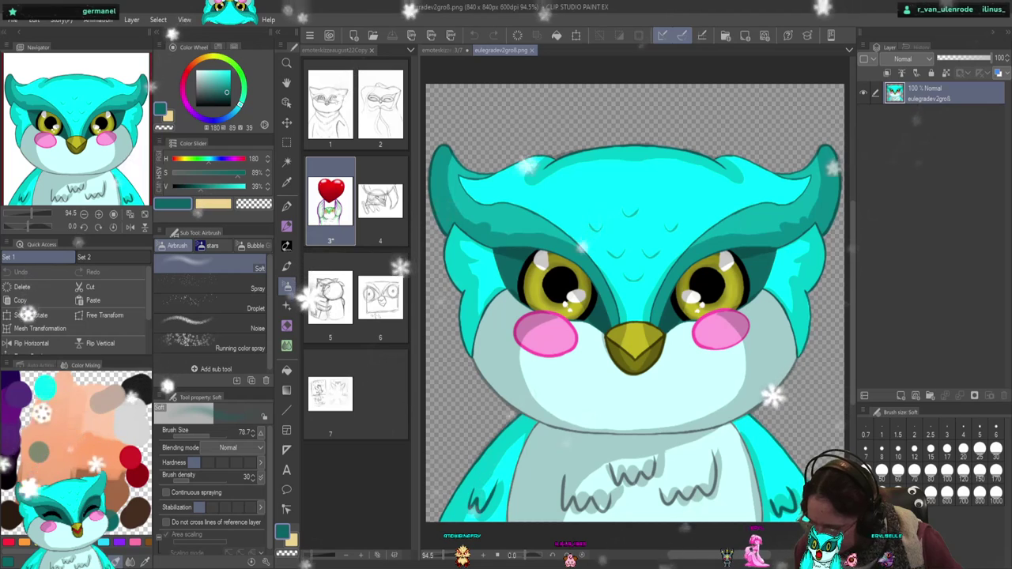
pyautogui.press('Delete')
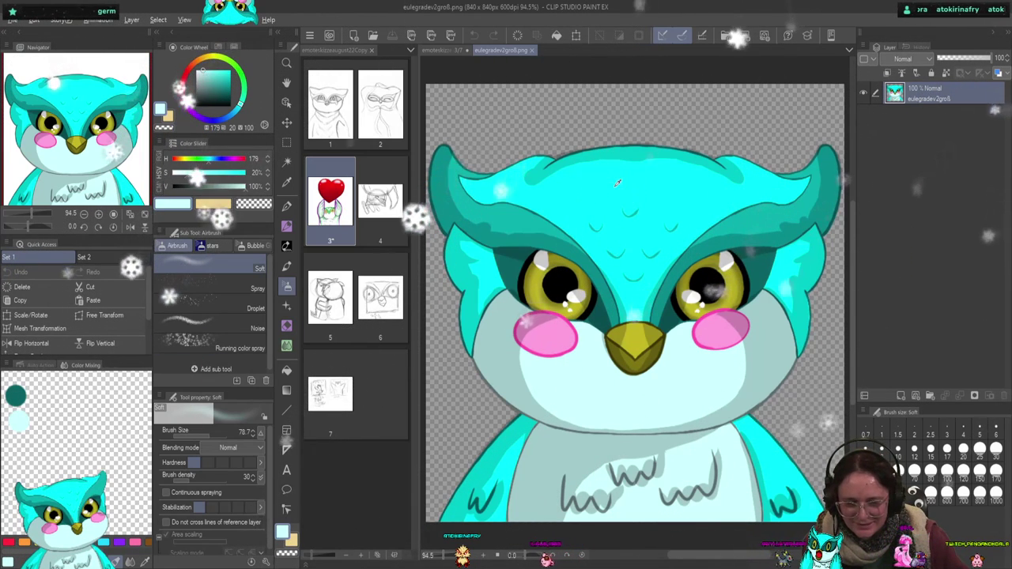
pyautogui.click(34, 403)
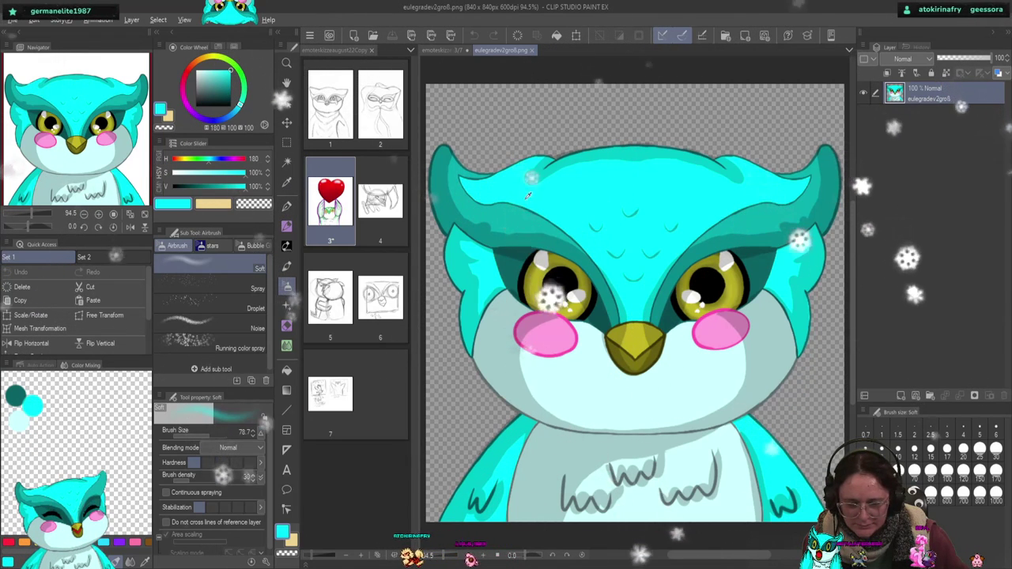
pyautogui.keyDown('alt'); pyautogui.click(459, 178); pyautogui.keyUp('alt')
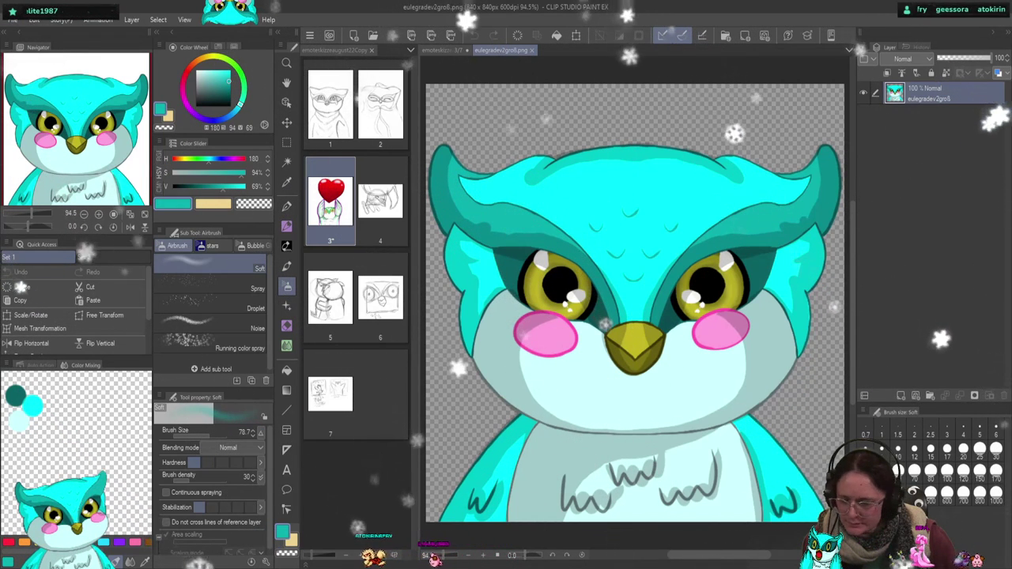
pyautogui.click(33, 385)
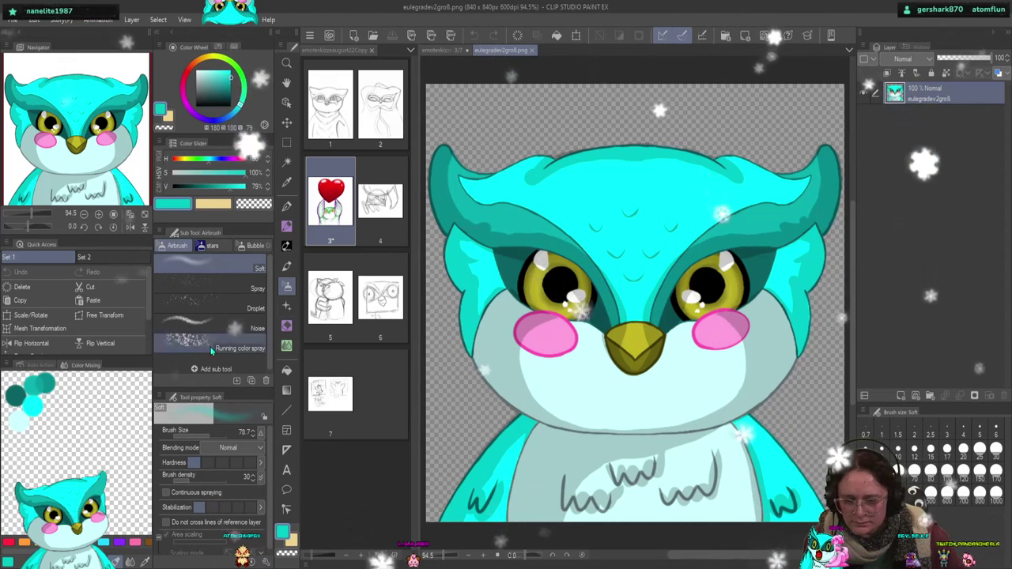
pyautogui.keyDown('alt'); pyautogui.click(32, 427); pyautogui.keyUp('alt')
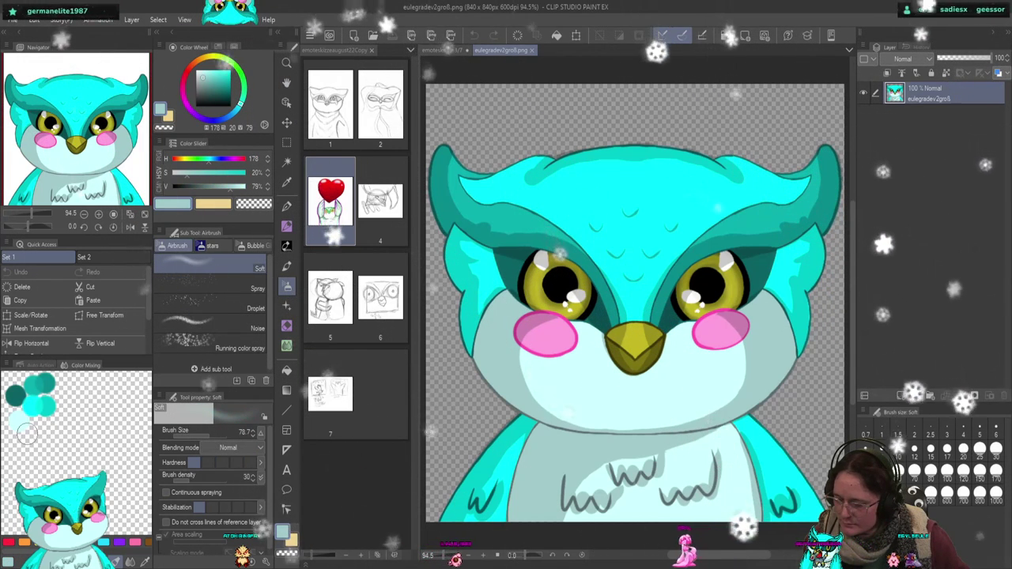
pyautogui.moveTo(554, 333); pyautogui.dragTo(533, 336)
# - Sample the beak's yellow and its darker olive shades from the reference and add them as a separate swatch group on the mixing palette
pyautogui.keyDown('alt'); pyautogui.click(545, 293); pyautogui.keyUp('alt')
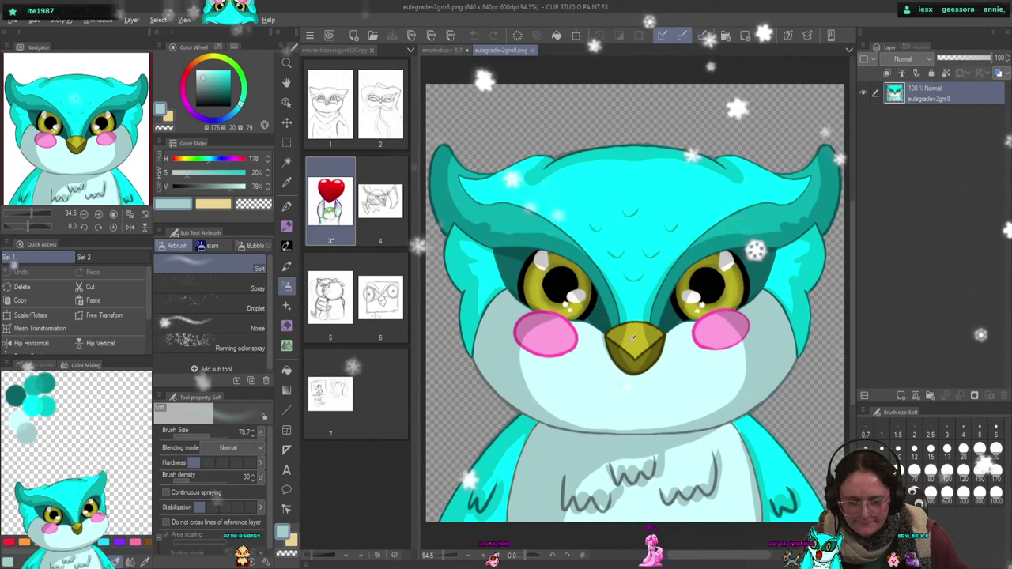
pyautogui.click(98, 384)
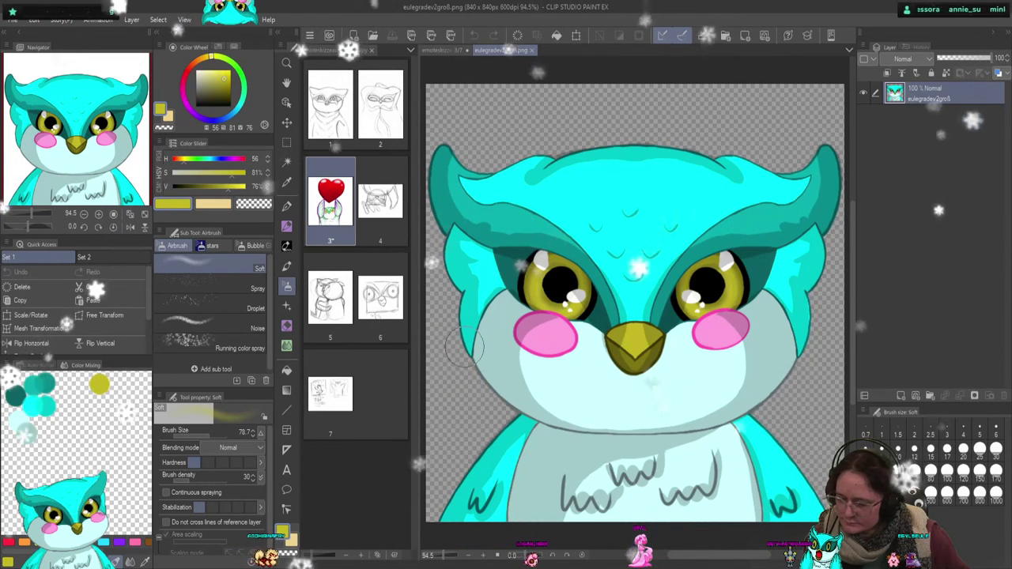
pyautogui.keyDown('alt'); pyautogui.click(631, 357); pyautogui.keyUp('alt')
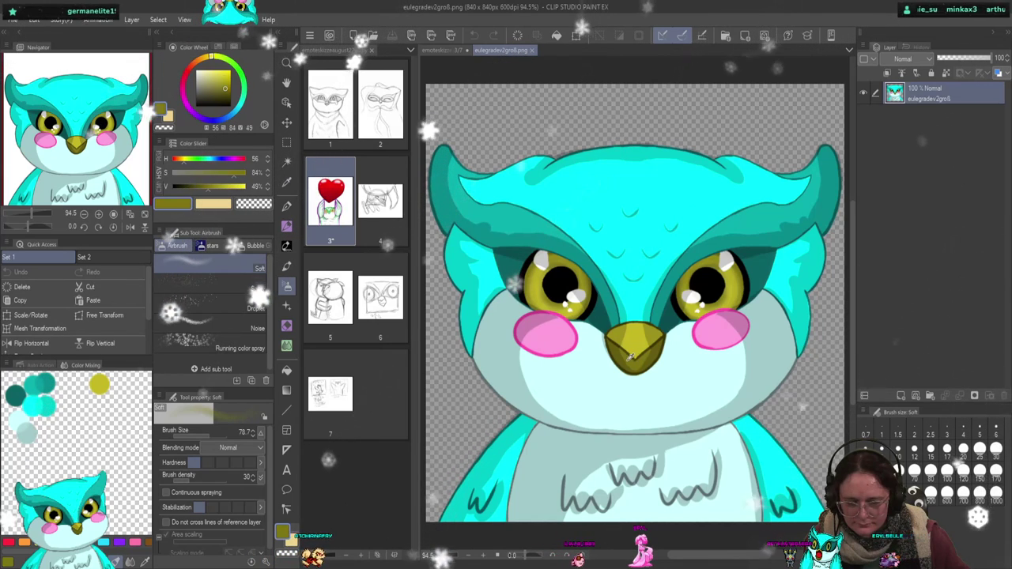
pyautogui.click(115, 384)
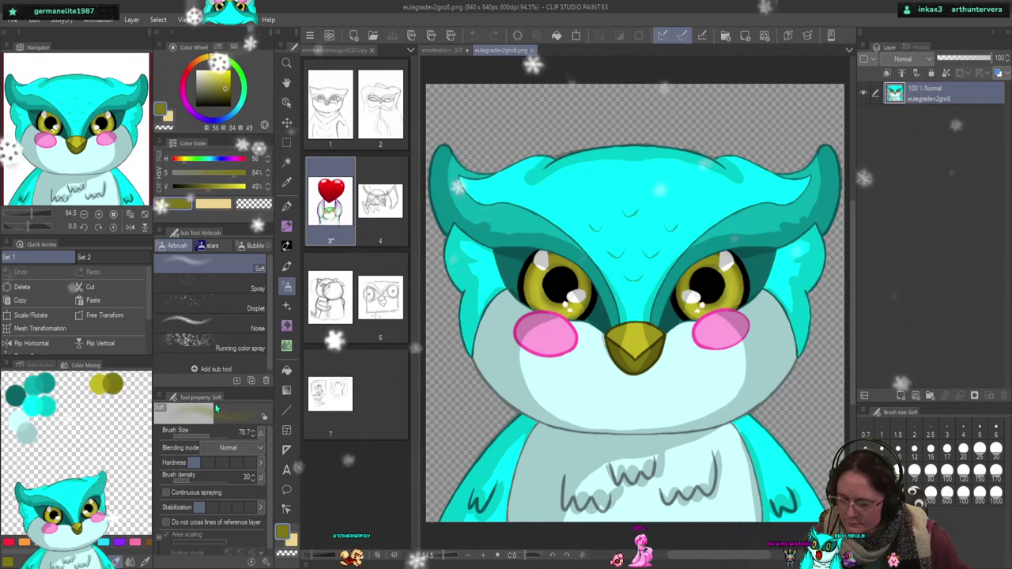
pyautogui.keyDown('alt'); pyautogui.click(653, 331); pyautogui.keyUp('alt')
pyautogui.click(93, 397)
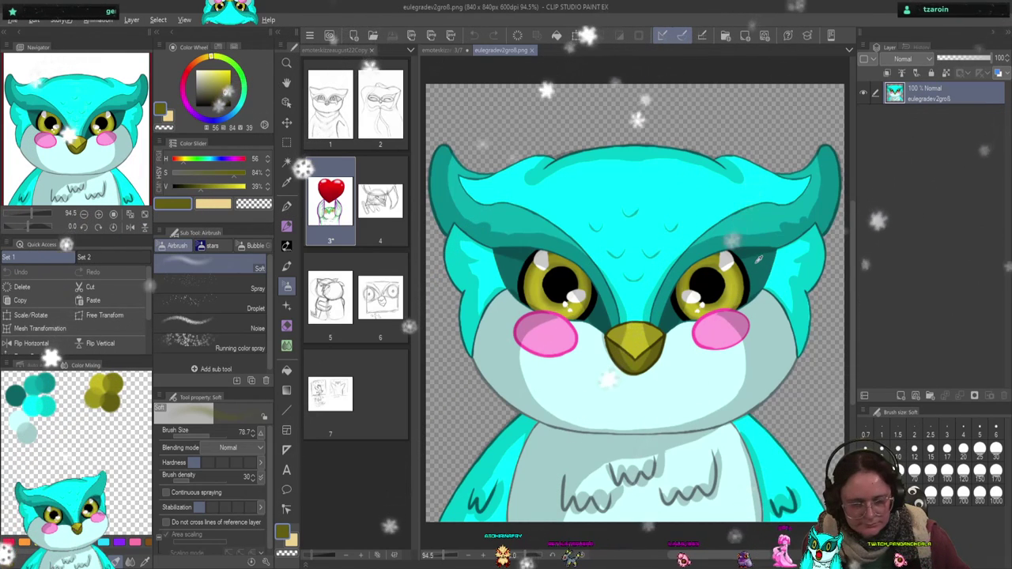
# - Sample the dark teal around the eyes and the brow outlines and add these shades to the mixing palette beside the teal swatches
pyautogui.keyDown('alt'); pyautogui.click(757, 259); pyautogui.keyUp('alt')
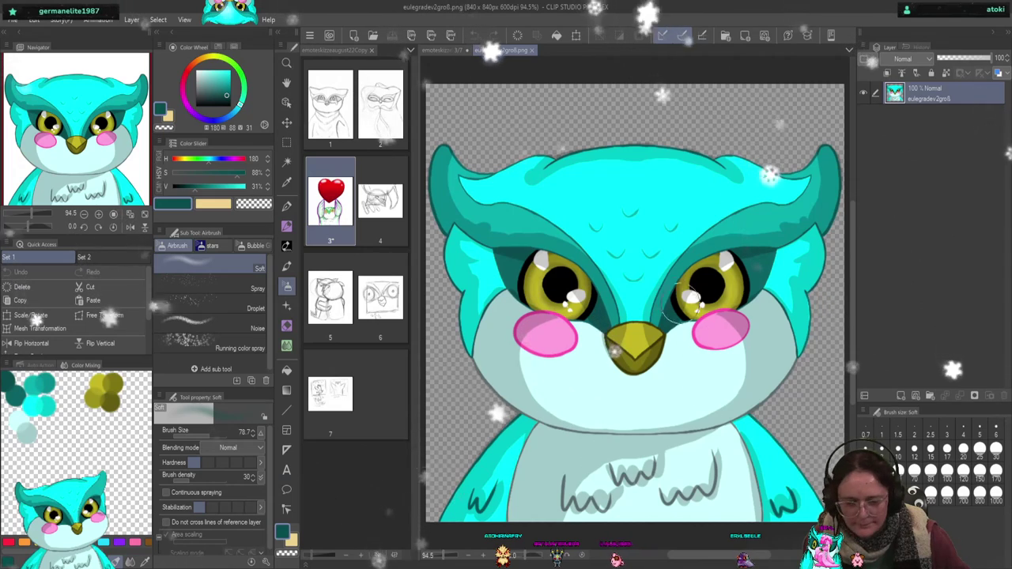
pyautogui.scroll(8, 625, 312)
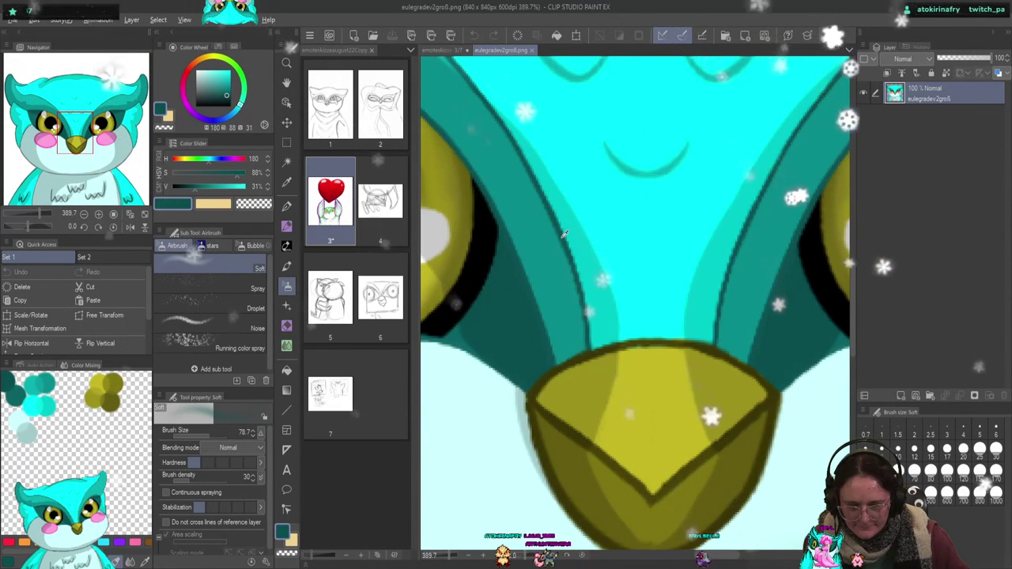
pyautogui.scroll(5, 515, 230)
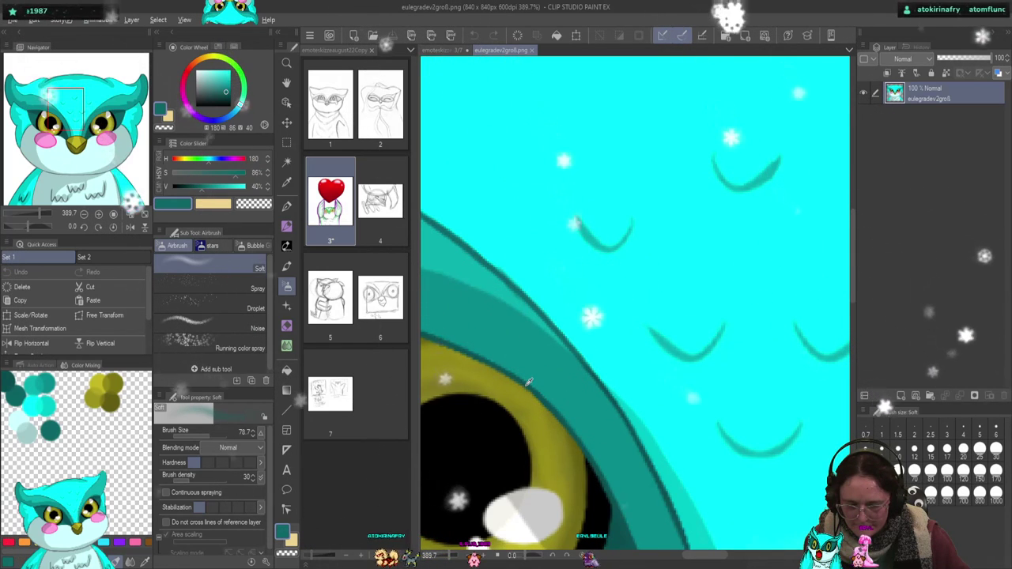
pyautogui.click(63, 447)
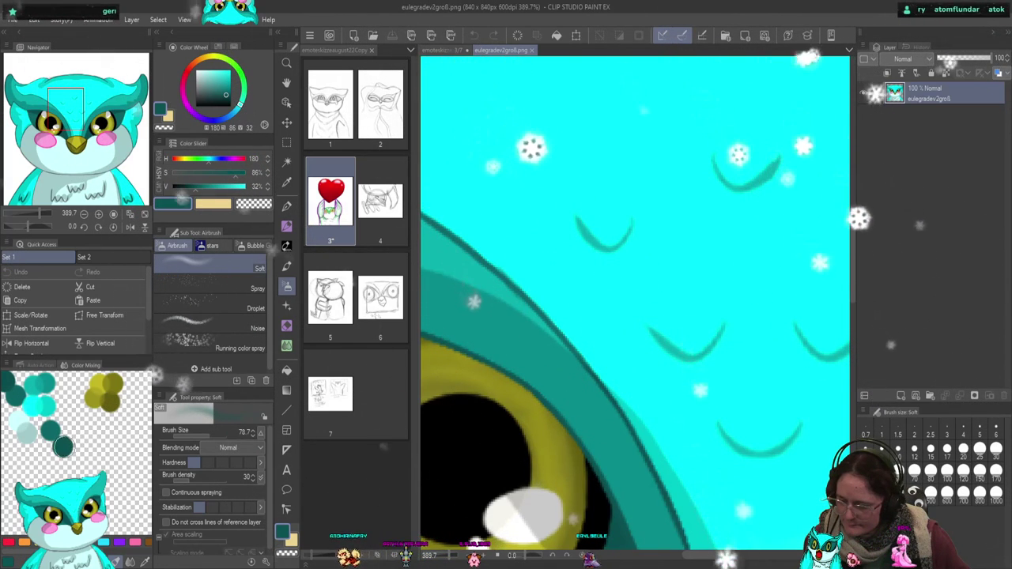
# - Sample the gray outline tones around the owl's pale cheek and belly and add them to the mixing palette below the pale swatches
pyautogui.scroll(-4, 558, 474)
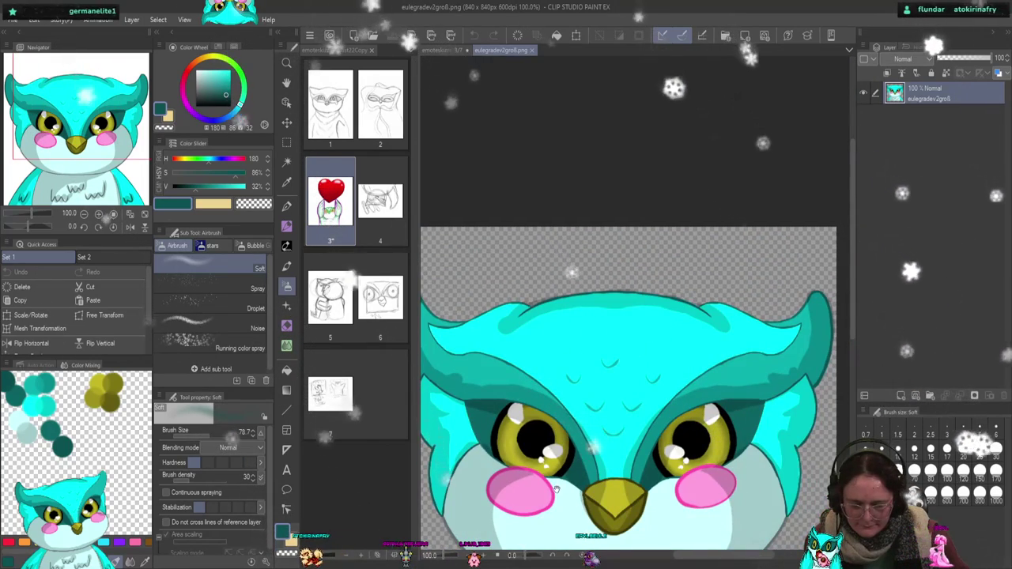
pyautogui.scroll(3, 556, 489)
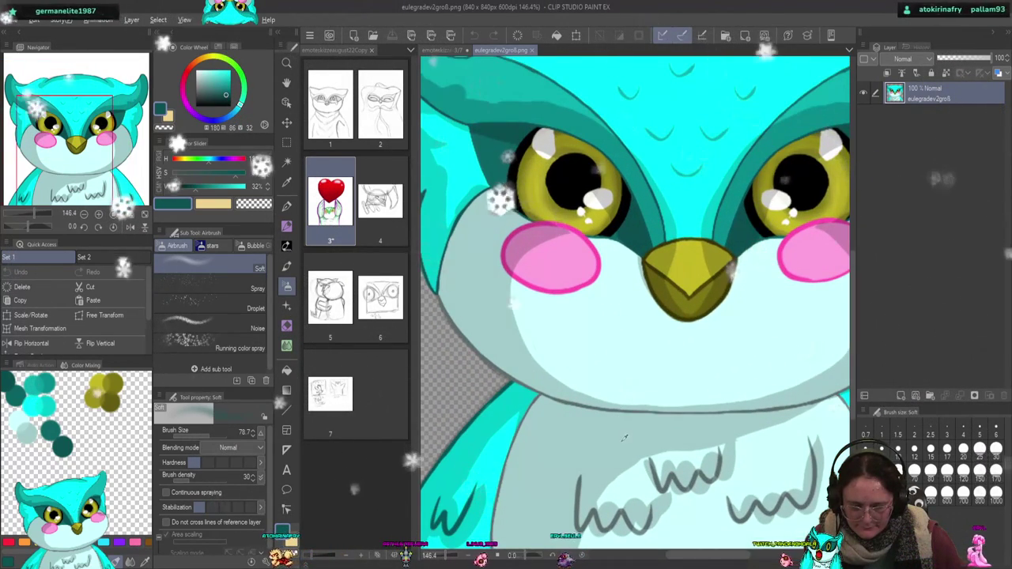
pyautogui.keyDown('alt'); pyautogui.click(464, 330); pyautogui.keyUp('alt')
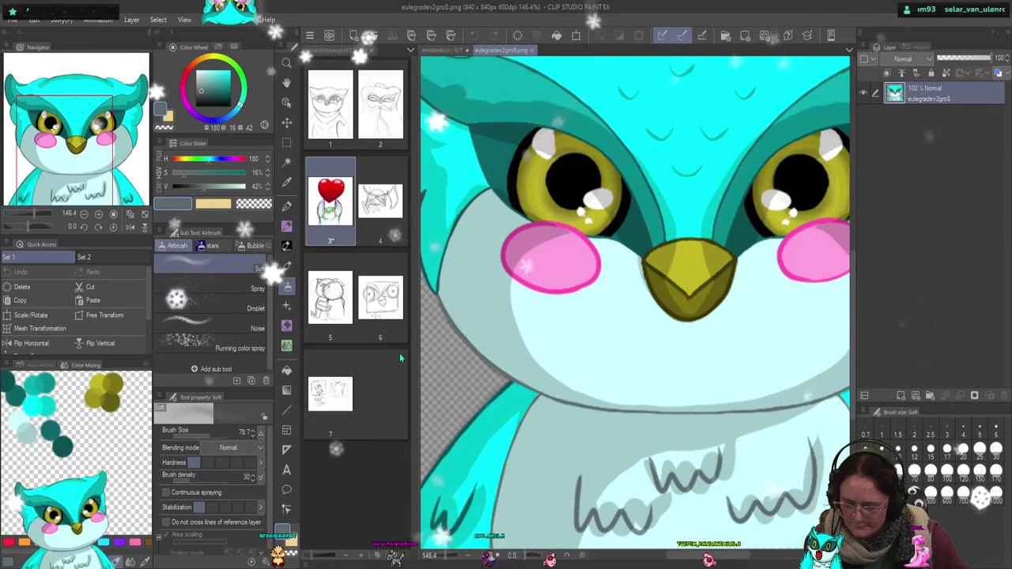
pyautogui.click(35, 457)
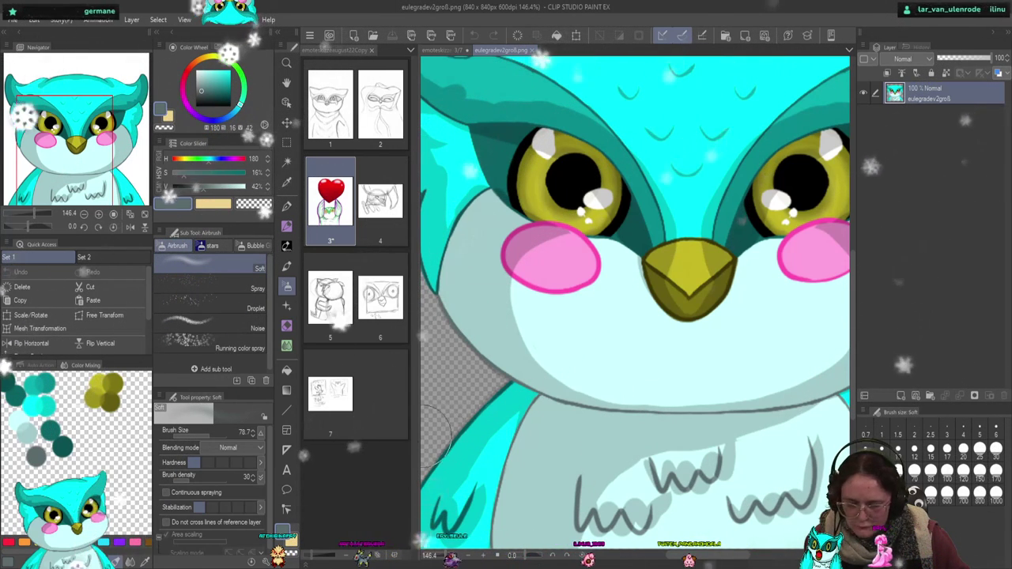
pyautogui.scroll(-2, 720, 469)
pyautogui.keyDown('alt'); pyautogui.click(805, 430); pyautogui.keyUp('alt')
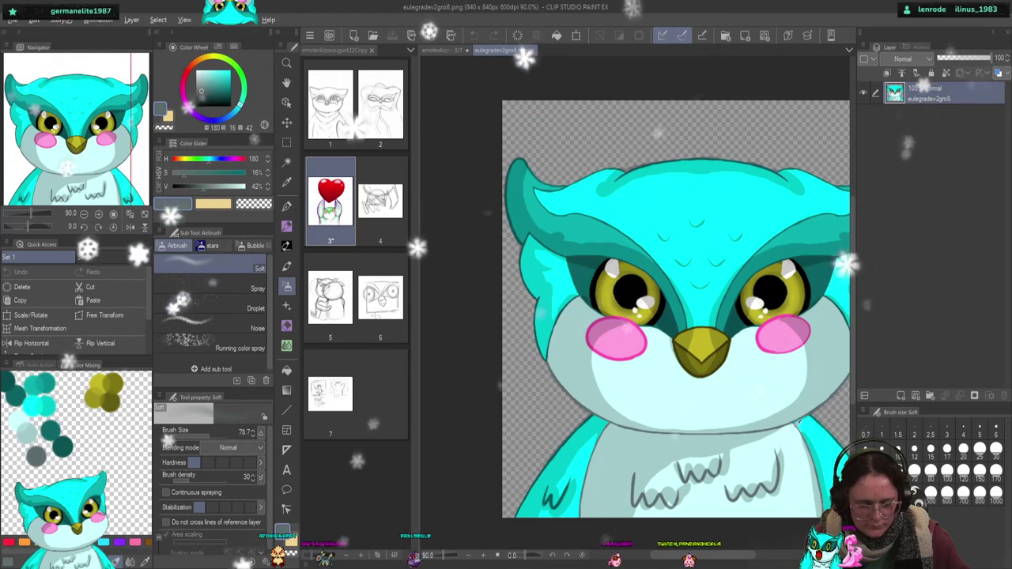
pyautogui.keyDown('alt'); pyautogui.click(799, 423); pyautogui.keyUp('alt')
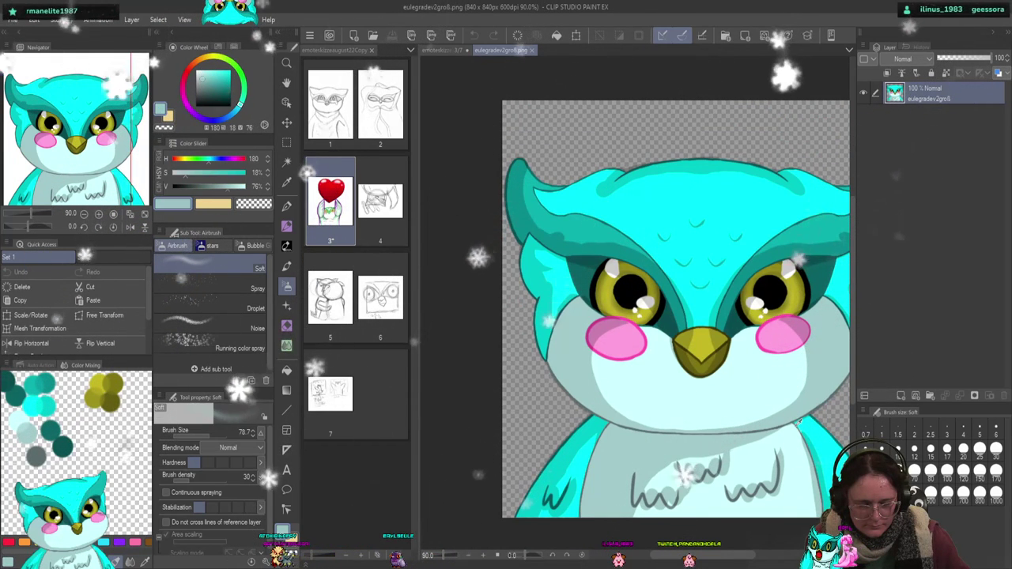
pyautogui.keyDown('alt'); pyautogui.click(799, 422); pyautogui.keyUp('alt')
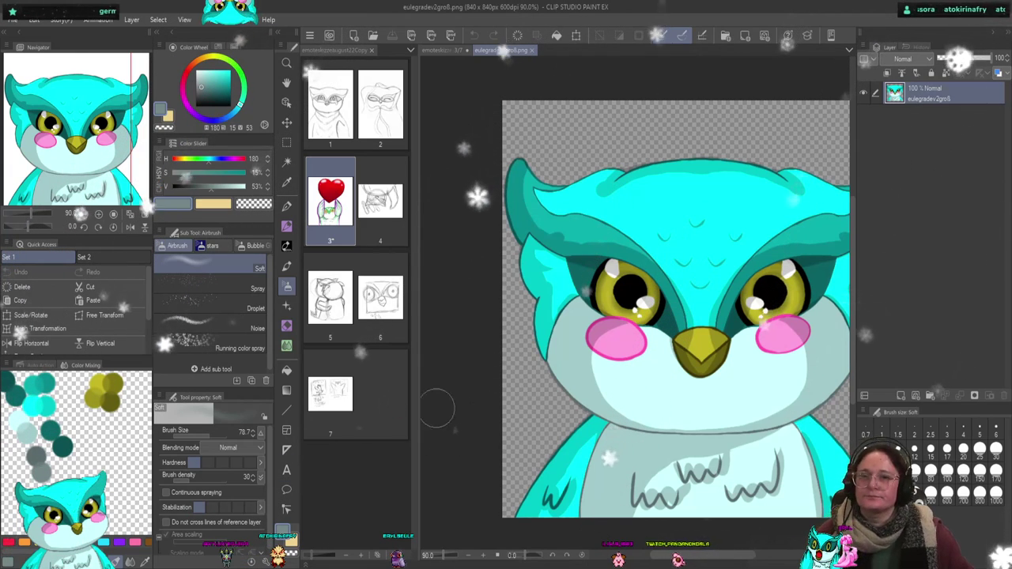
# - Return to the emote drawing and examine the vector lines of the owl's wings and face on Layer 4 with the Object tool
pyautogui.click(445, 50)
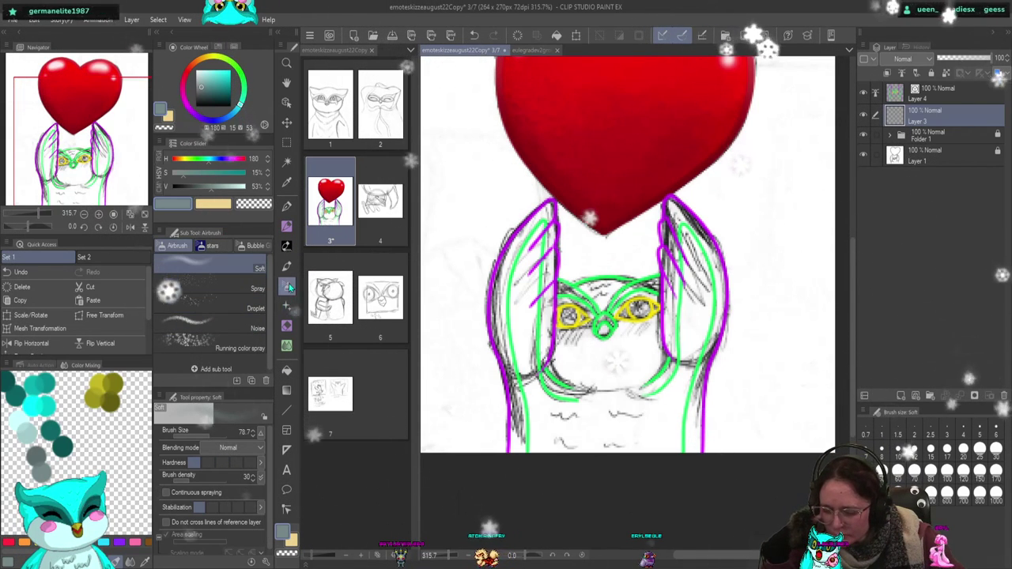
pyautogui.click(286, 101)
pyautogui.click(522, 261)
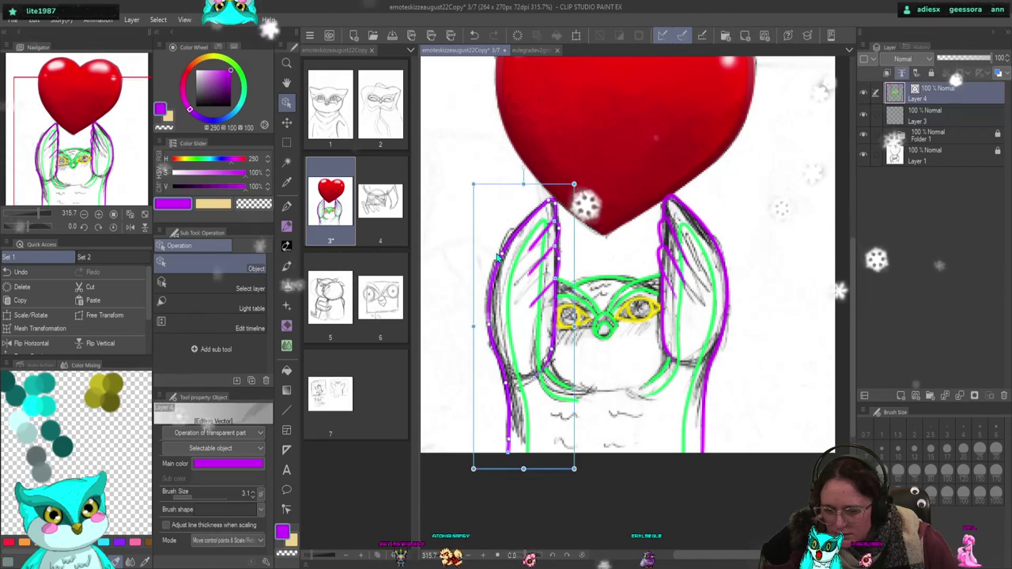
pyautogui.click(614, 194)
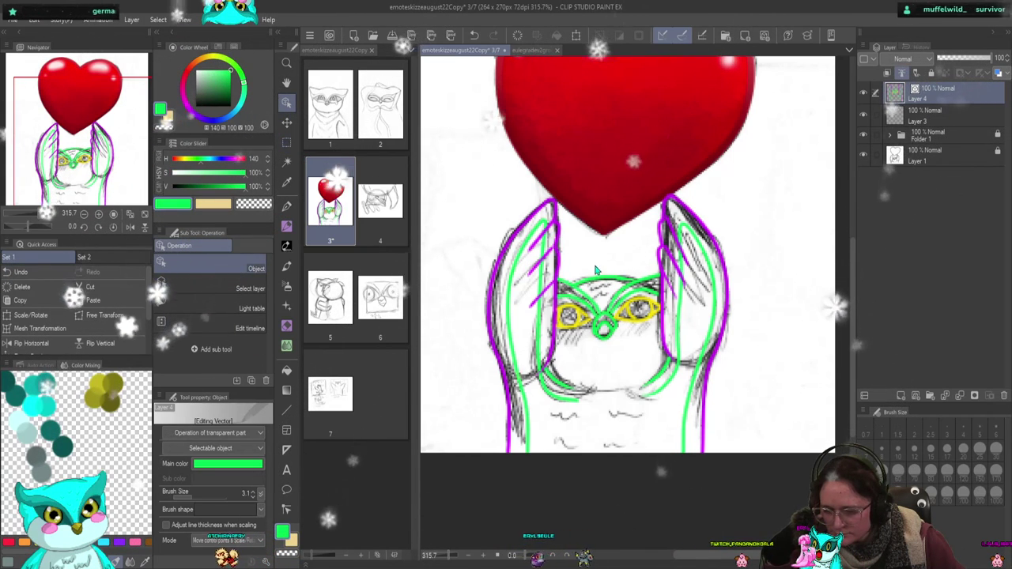
pyautogui.click(560, 271)
pyautogui.click(566, 357)
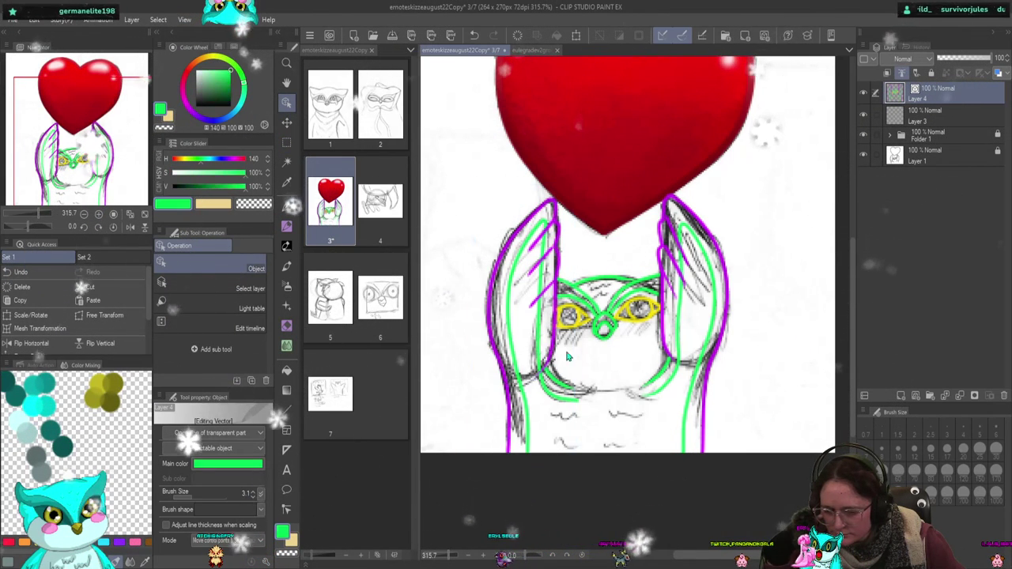
pyautogui.click(718, 346)
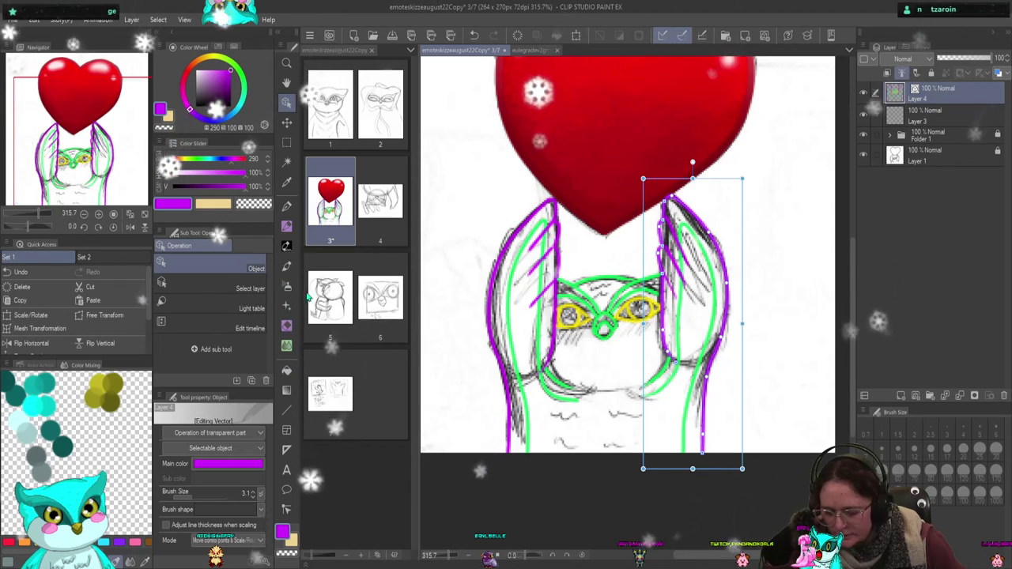
# - Fill the owl's face, belly and inner wings on Layer 3 with the shaded pale blue-gray (HSV 178, 20, 79), using the Refer other layers fill
pyautogui.click(288, 207)
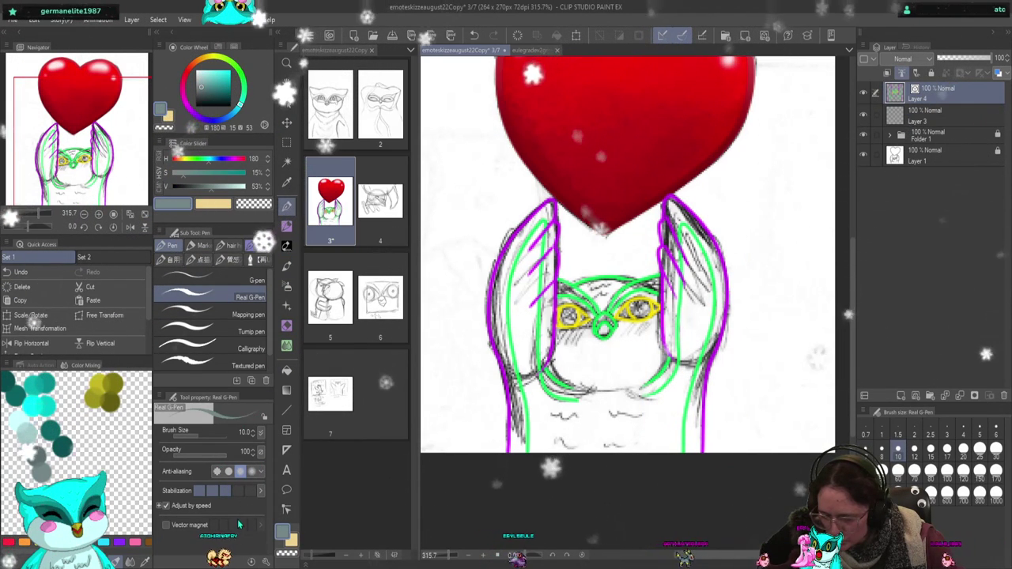
pyautogui.click(288, 371)
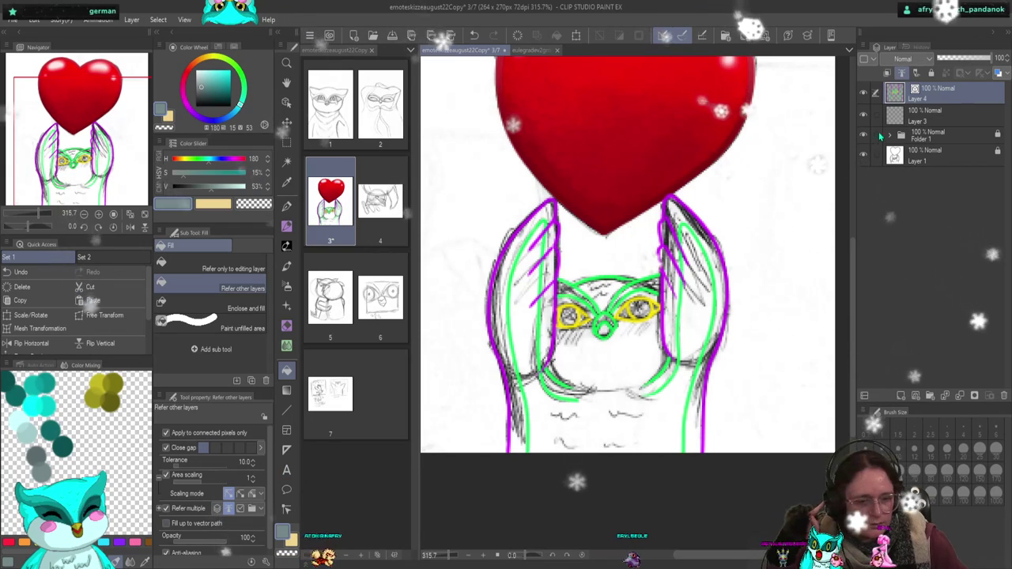
pyautogui.click(959, 117)
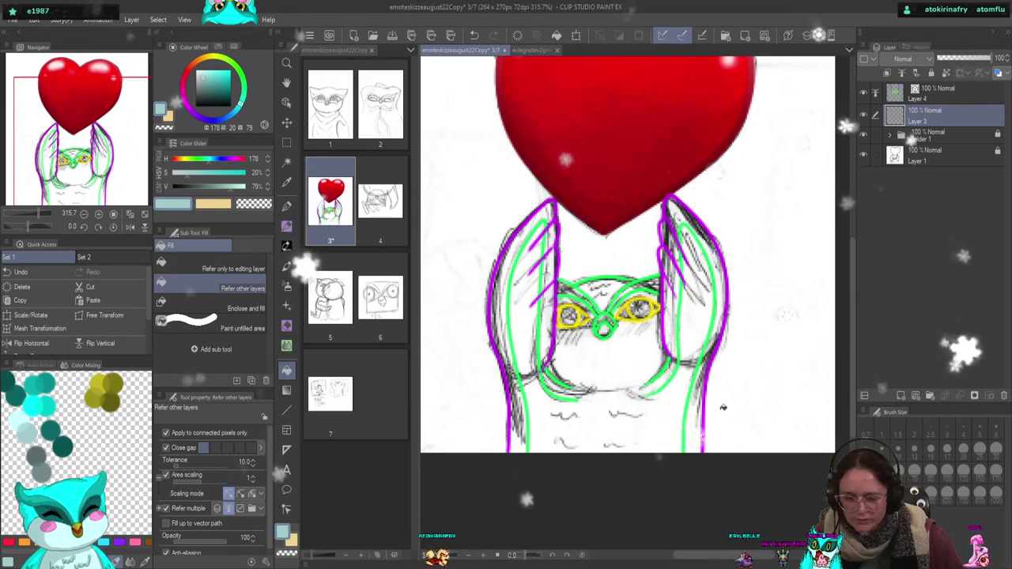
pyautogui.click(607, 424)
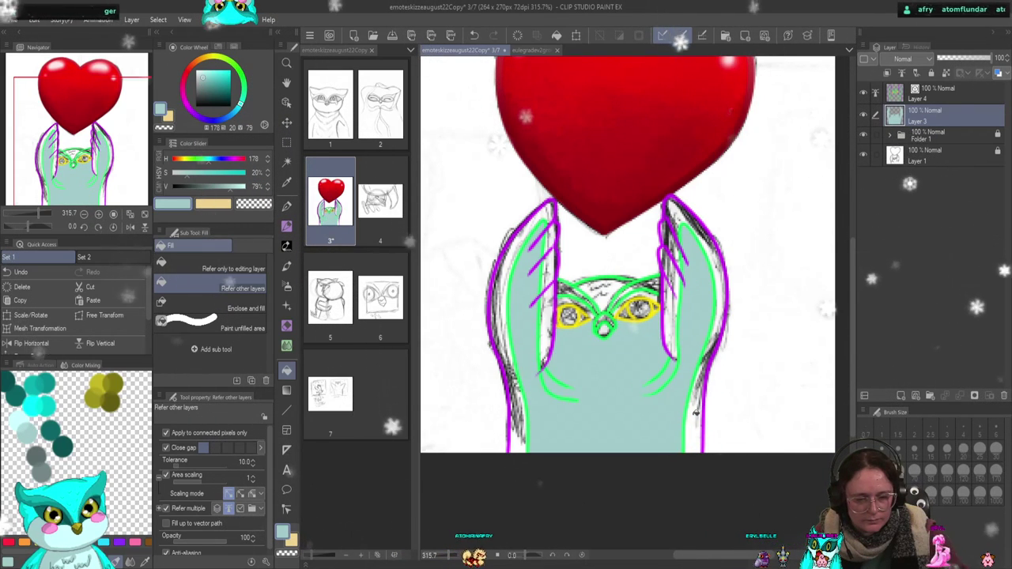
# - Fill the owl's outer wings and the remaining finger areas on Layer 3 with the same pale blue-gray
pyautogui.click(695, 413)
pyautogui.click(541, 369)
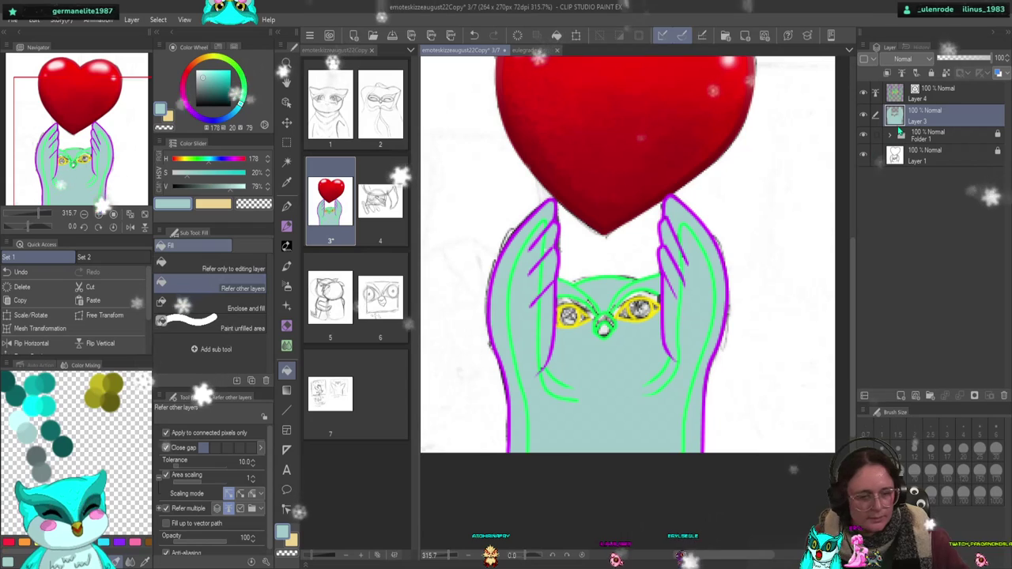
# - With Layer 4 temporarily hidden, paint over the unfilled gaps and the sketched eyes on Layer 3 using the Felt pen at size 20
pyautogui.click(863, 93)
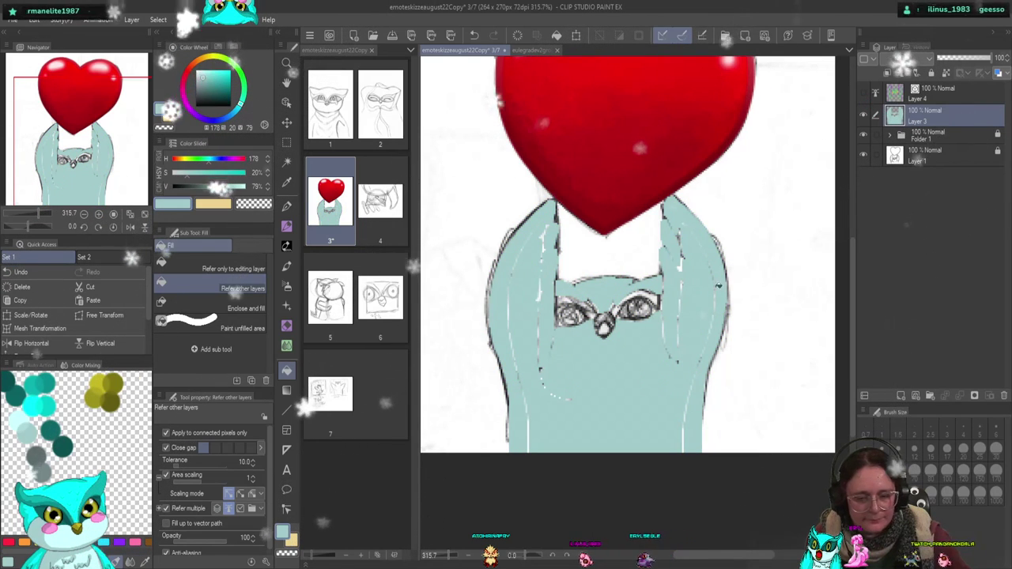
pyautogui.click(288, 227)
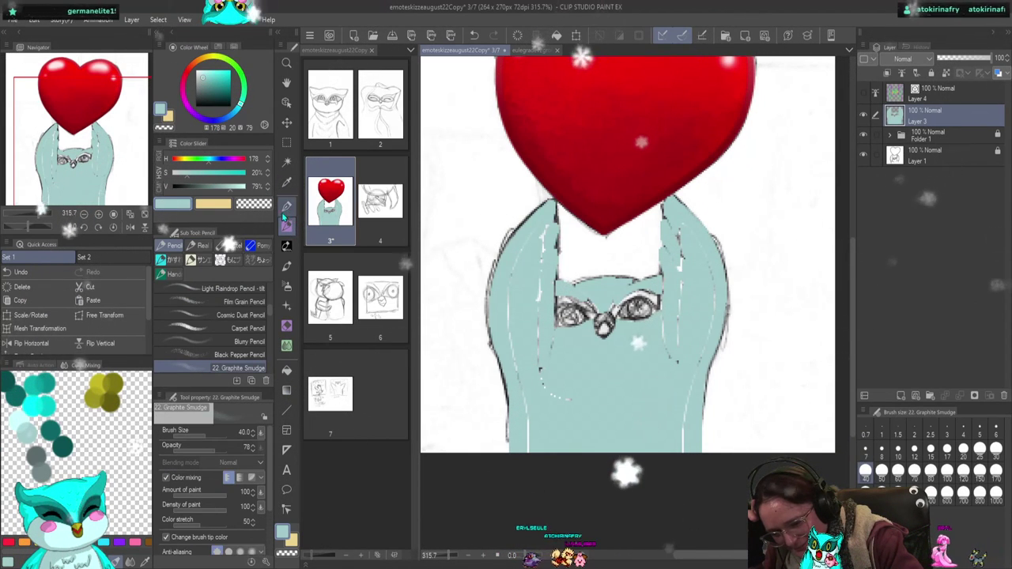
pyautogui.click(288, 207)
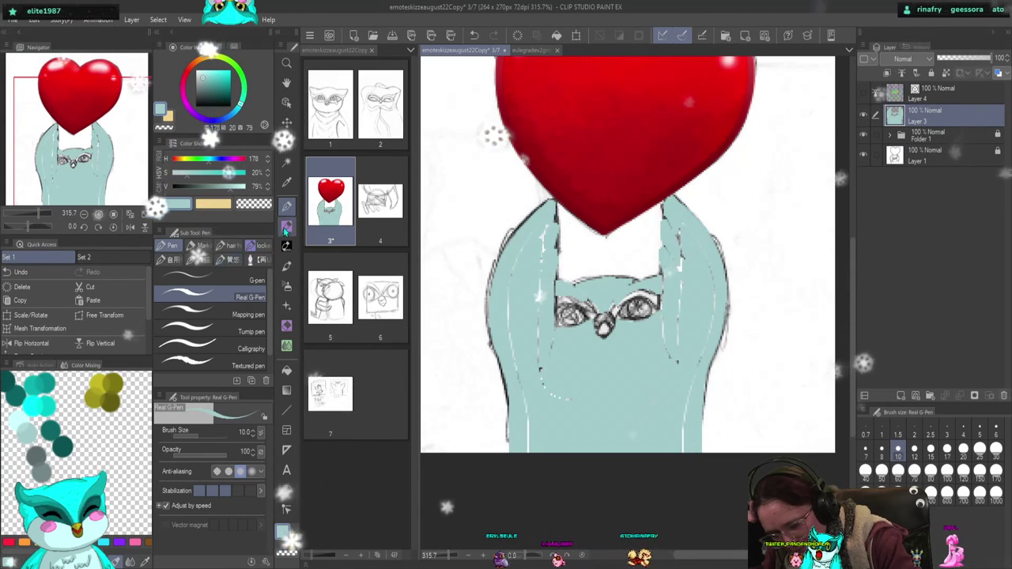
pyautogui.click(204, 245)
pyautogui.click(212, 301)
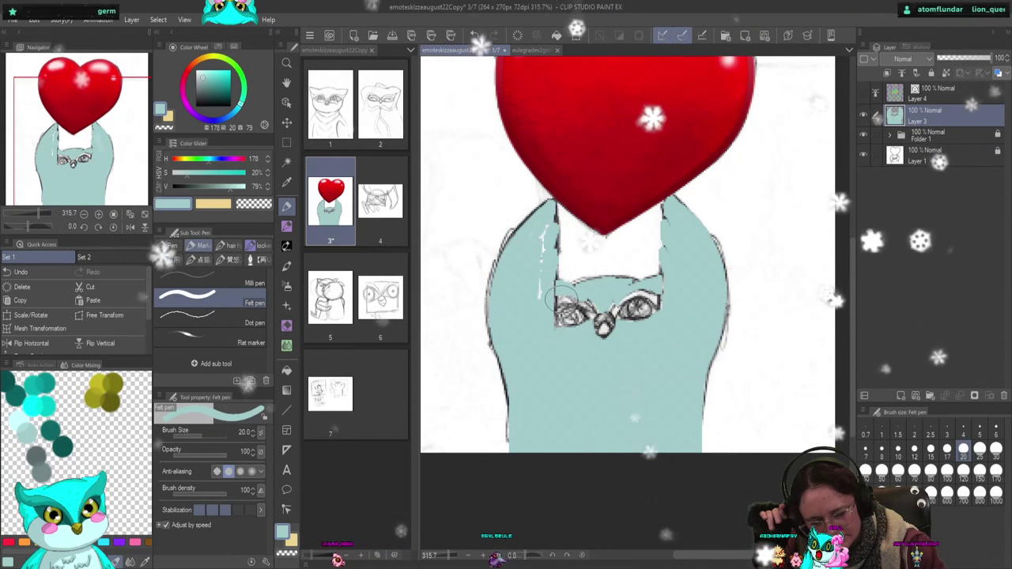
pyautogui.moveTo(558, 313)
pyautogui.mouseDown()
pyautogui.moveTo(586, 343)
pyautogui.moveTo(599, 308)
pyautogui.moveTo(611, 340)
pyautogui.moveTo(637, 312)
pyautogui.moveTo(629, 291)
pyautogui.moveTo(655, 319)
pyautogui.mouseUp()
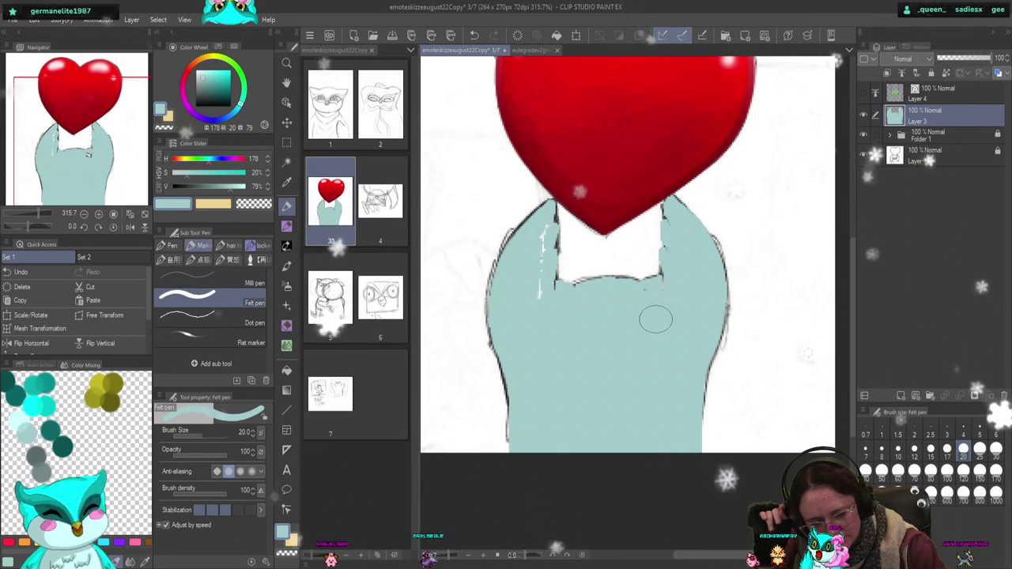
pyautogui.click(875, 94)
pyautogui.click(864, 93)
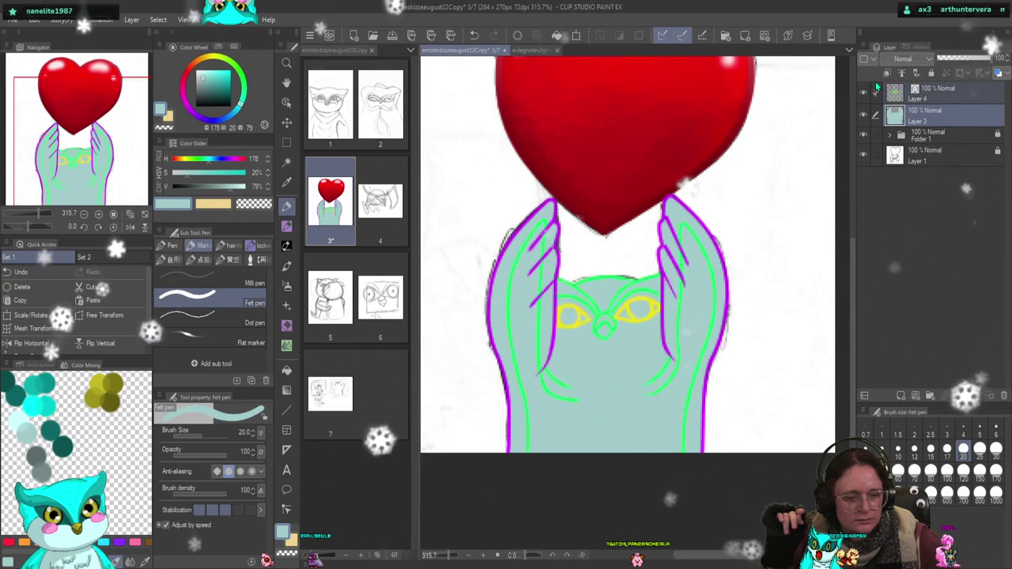
pyautogui.click(962, 99)
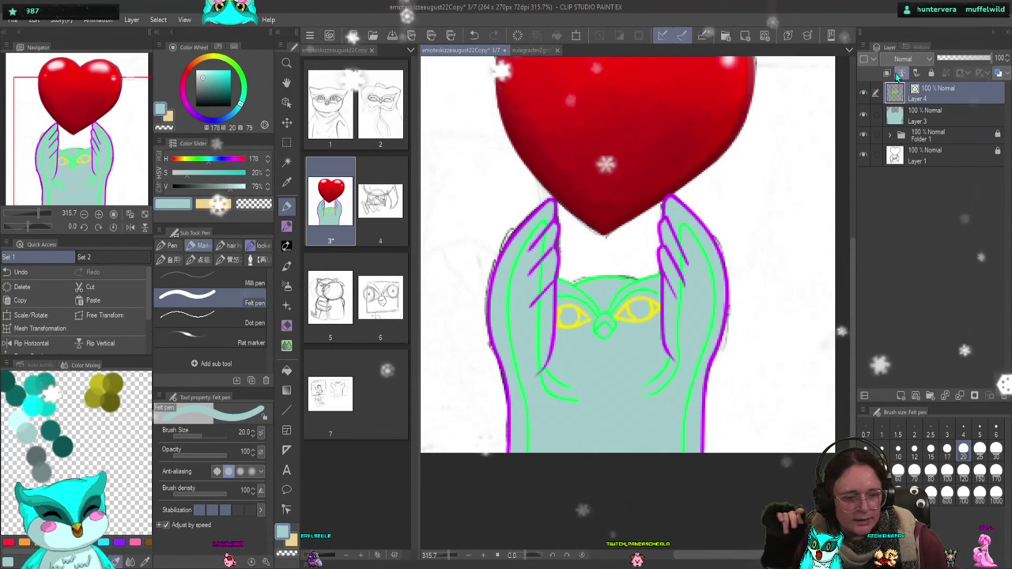
pyautogui.click(923, 111)
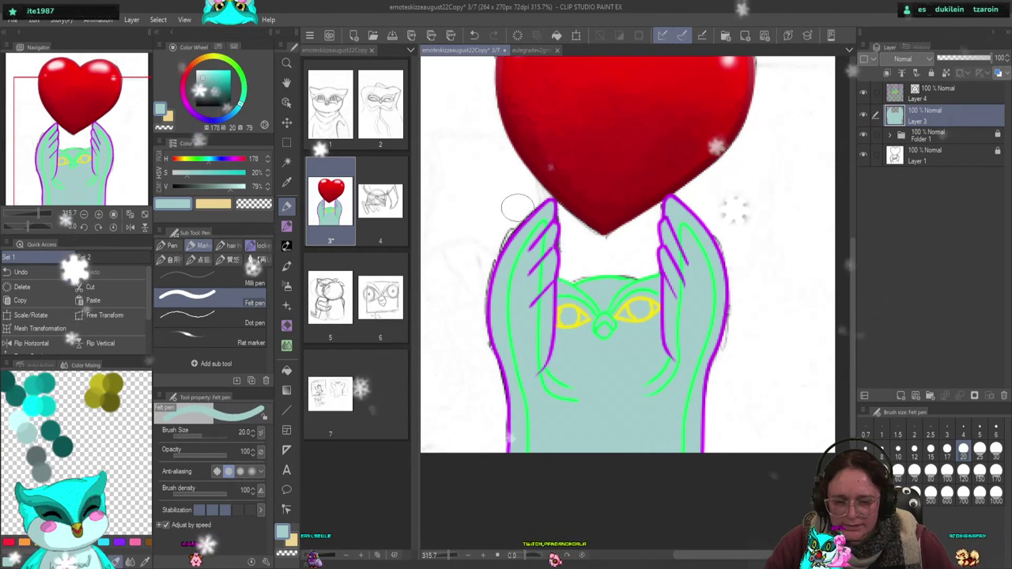
# - Dock the eulegradev2groß.png reference image beneath the page overview and scale its view to 25% so the whole owl fits
pyautogui.click(527, 51)
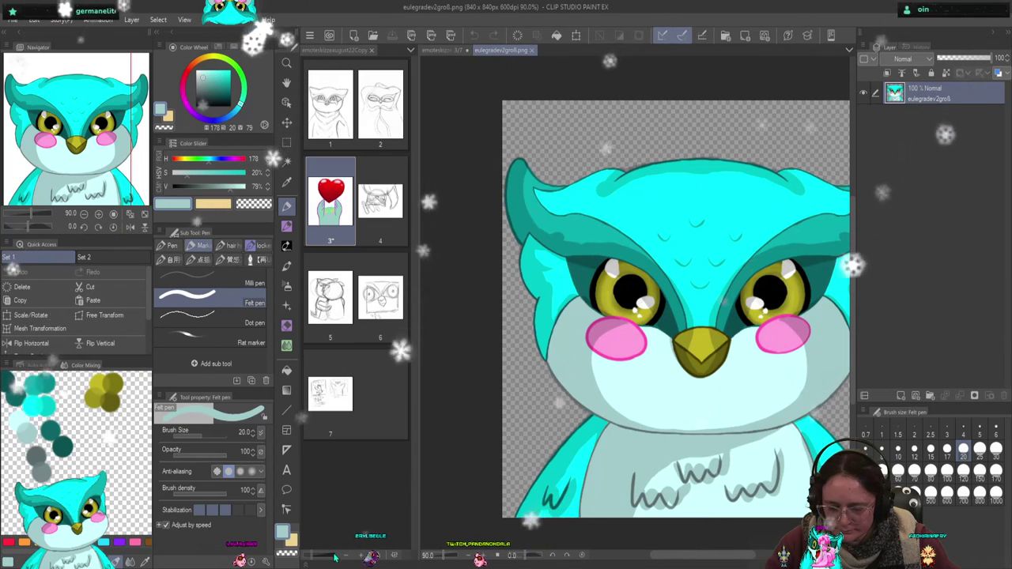
pyautogui.hotkey('ctrl', 'Tab')
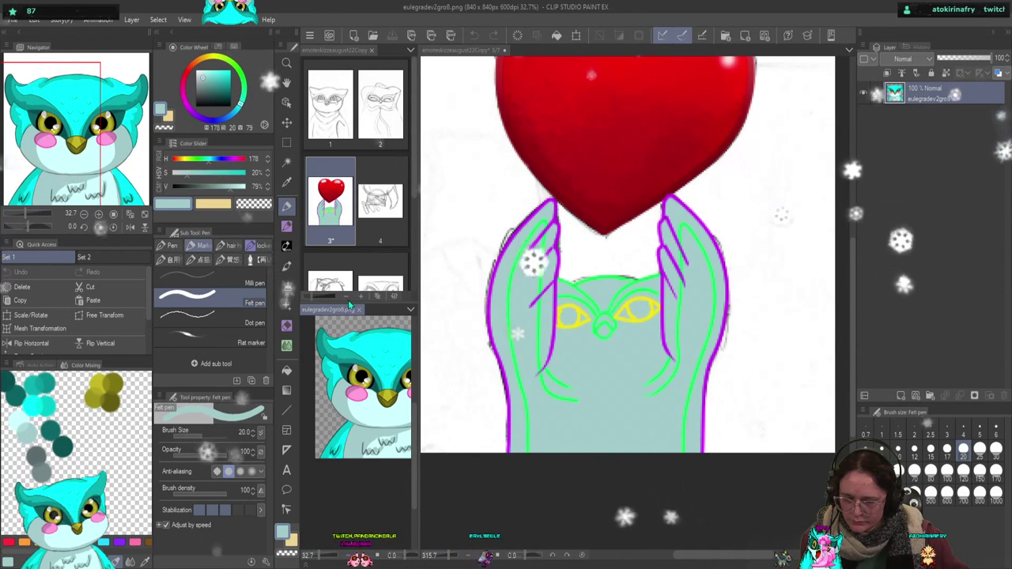
pyautogui.moveTo(350, 304); pyautogui.dragTo(359, 419)
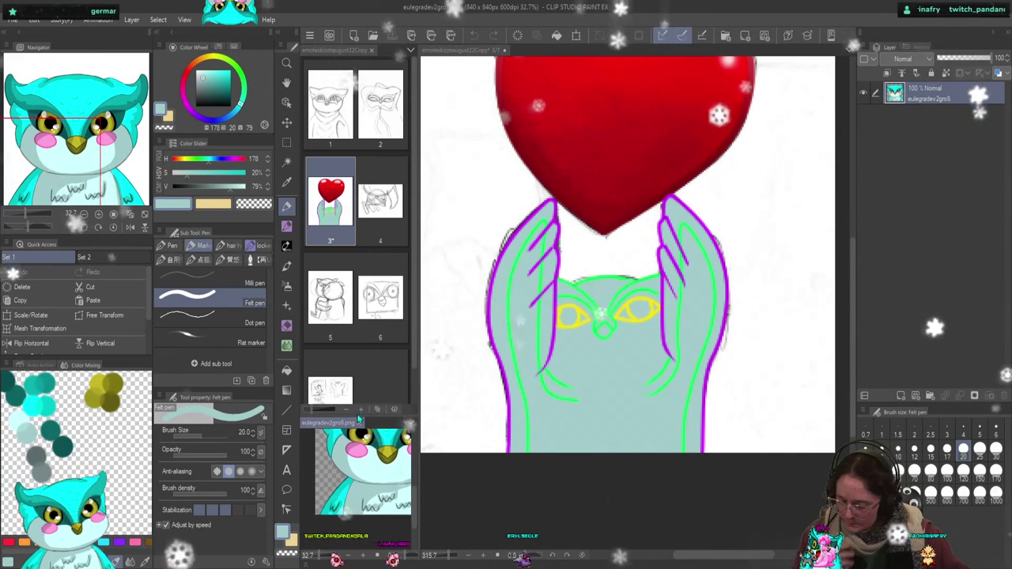
pyautogui.scroll(-2, 364, 500)
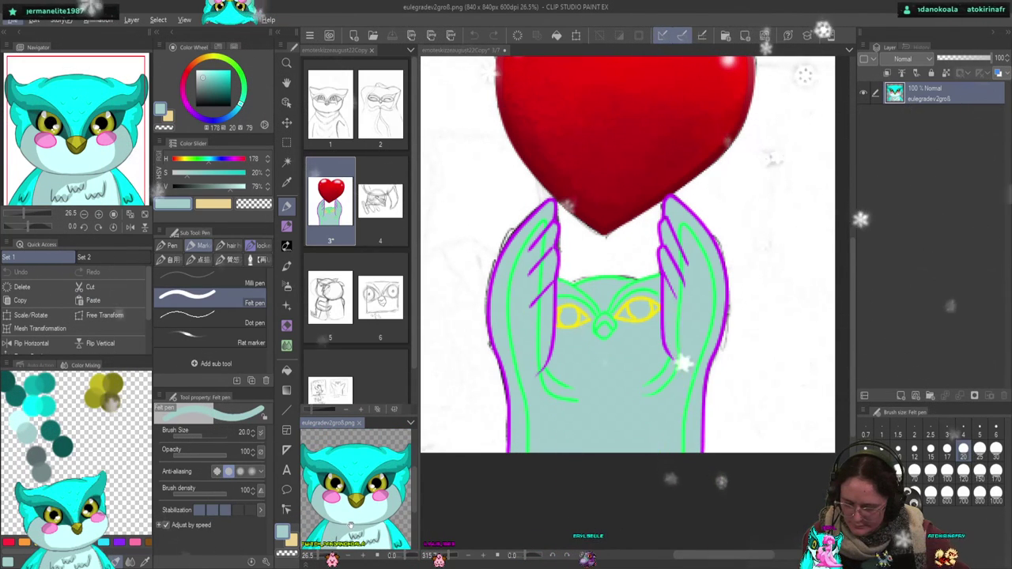
pyautogui.scroll(-1, 364, 524)
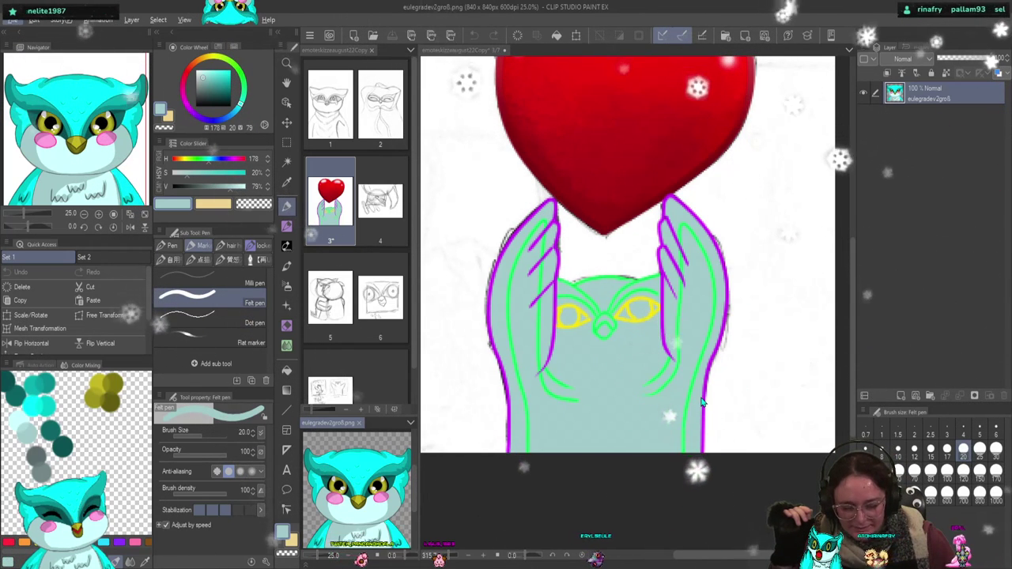
# - Add a new layer above Layer 3 in the emote drawing and set the color to light cyan (HSV 179, 20, 100)
pyautogui.click(671, 521)
pyautogui.scroll(2, 631, 431)
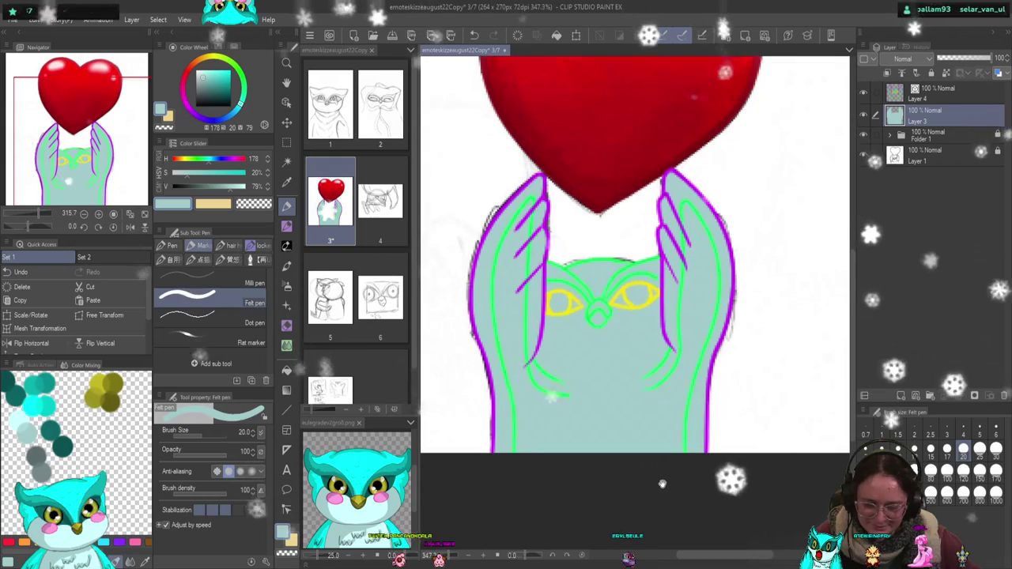
pyautogui.scroll(3, 630, 430)
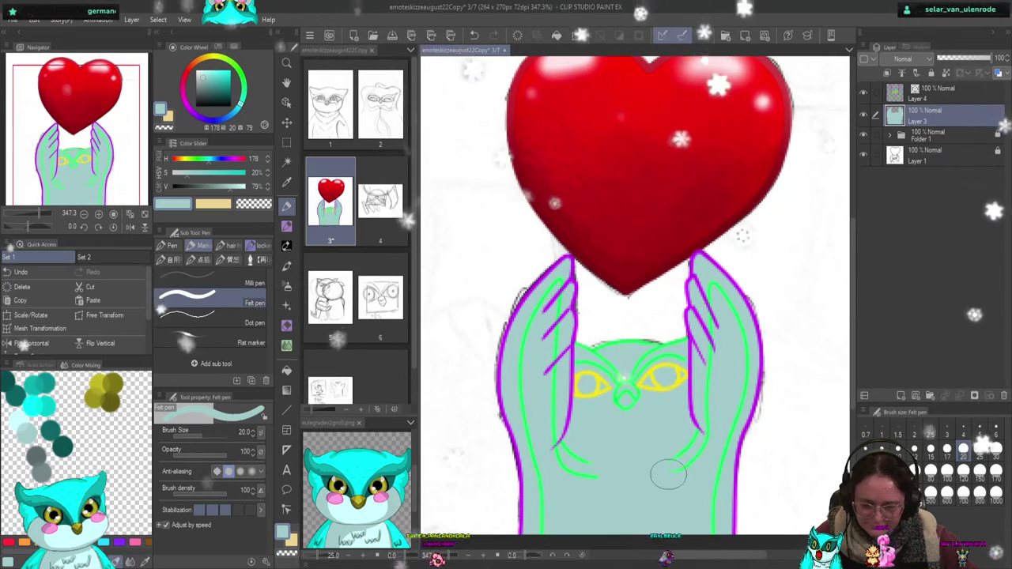
pyautogui.scroll(-1, 661, 432)
pyautogui.scroll(2, 672, 439)
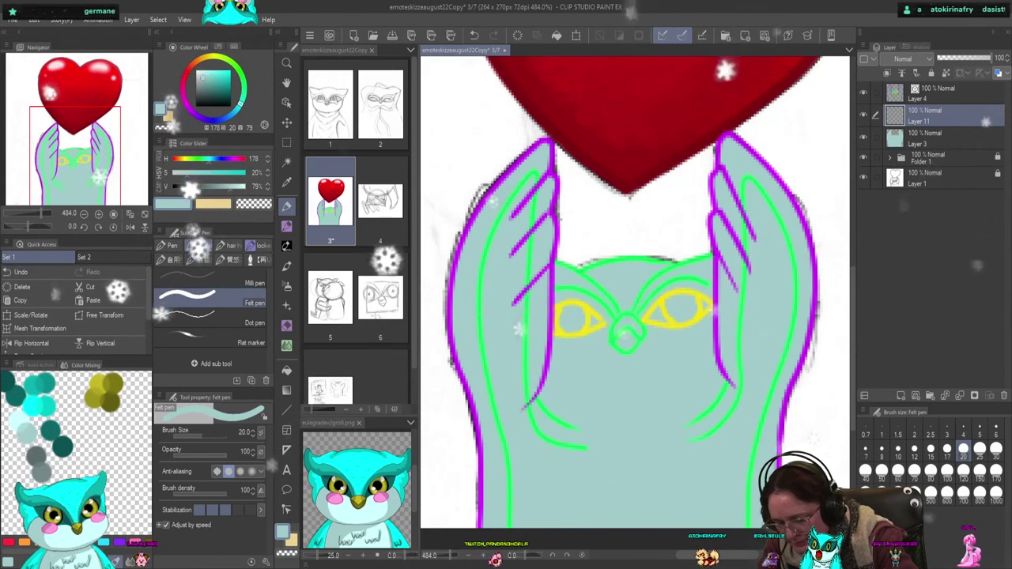
pyautogui.click(202, 69)
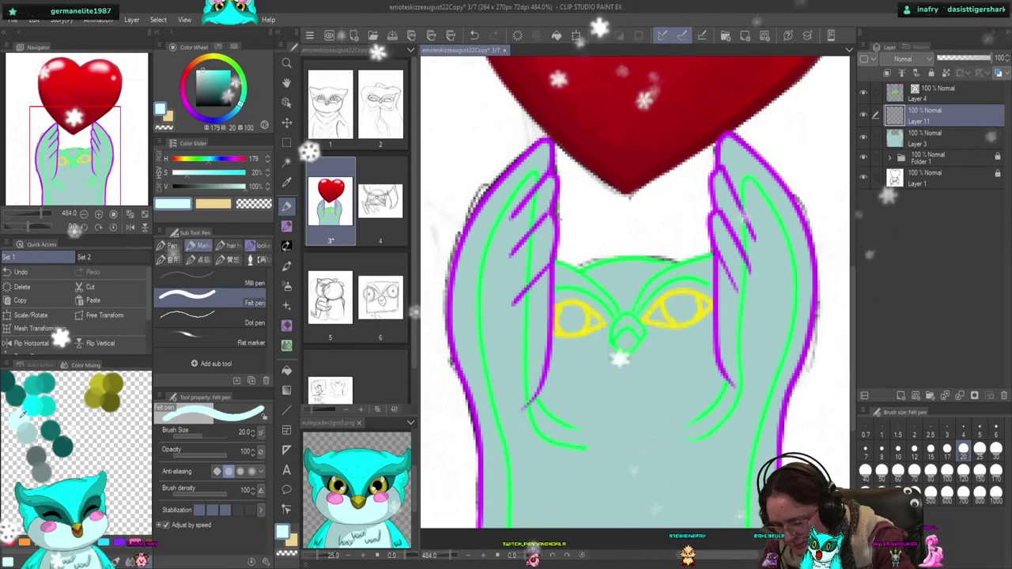
# - Try two custom Japanese-named brushes at size 30 with test strokes on the owl's belly
pyautogui.click(286, 226)
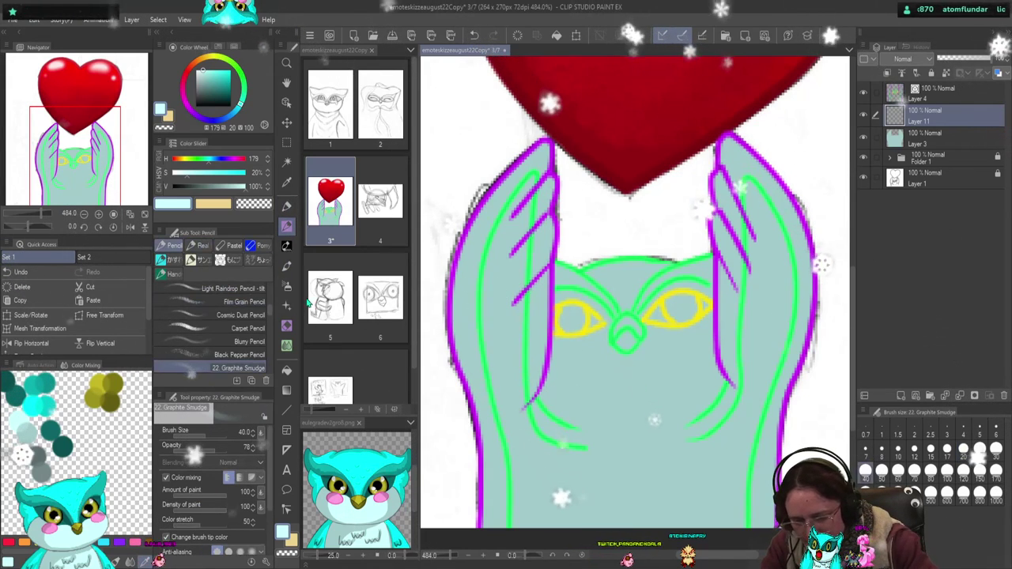
pyautogui.click(287, 266)
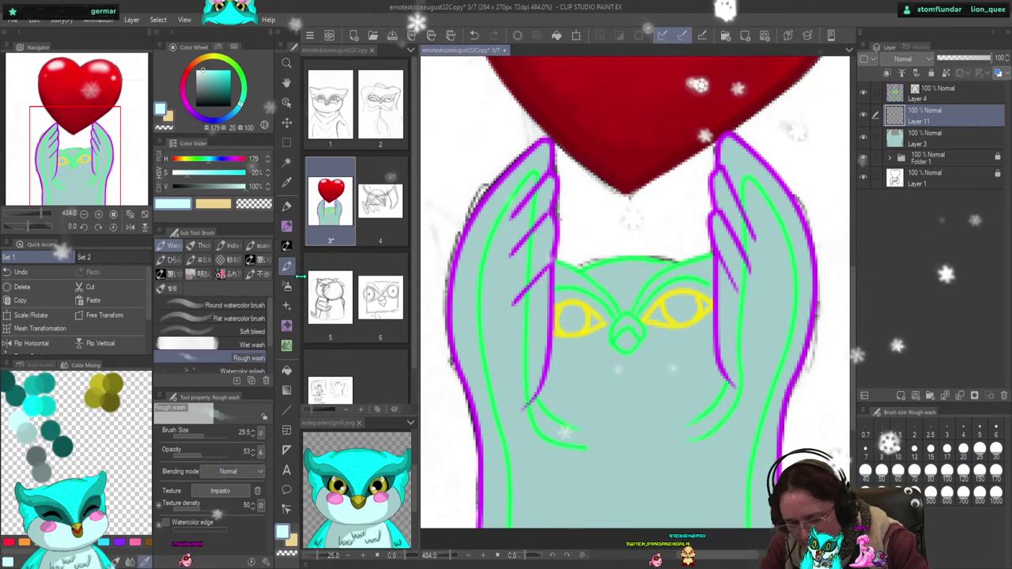
pyautogui.click(286, 246)
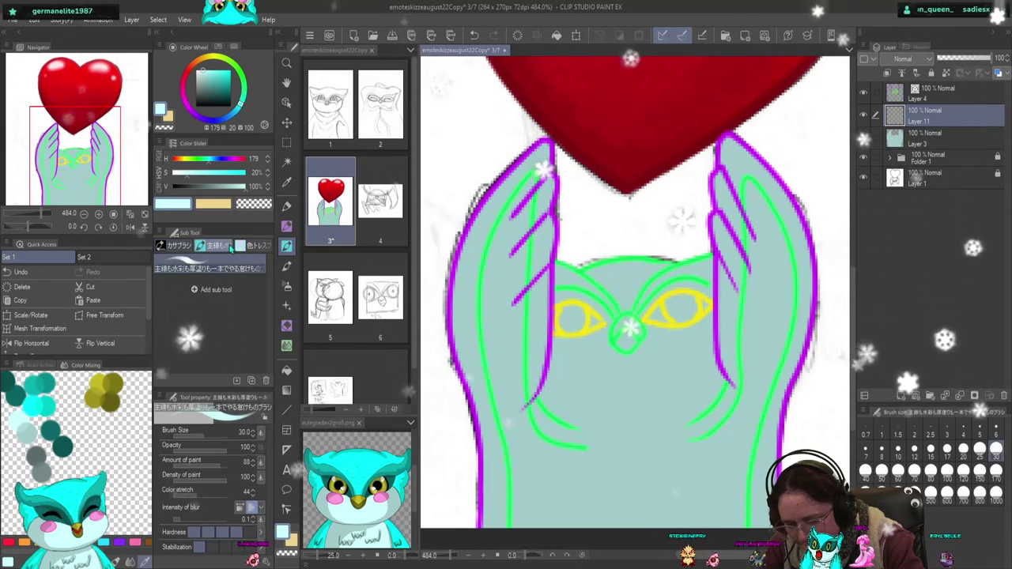
pyautogui.moveTo(607, 419); pyautogui.dragTo(635, 447)
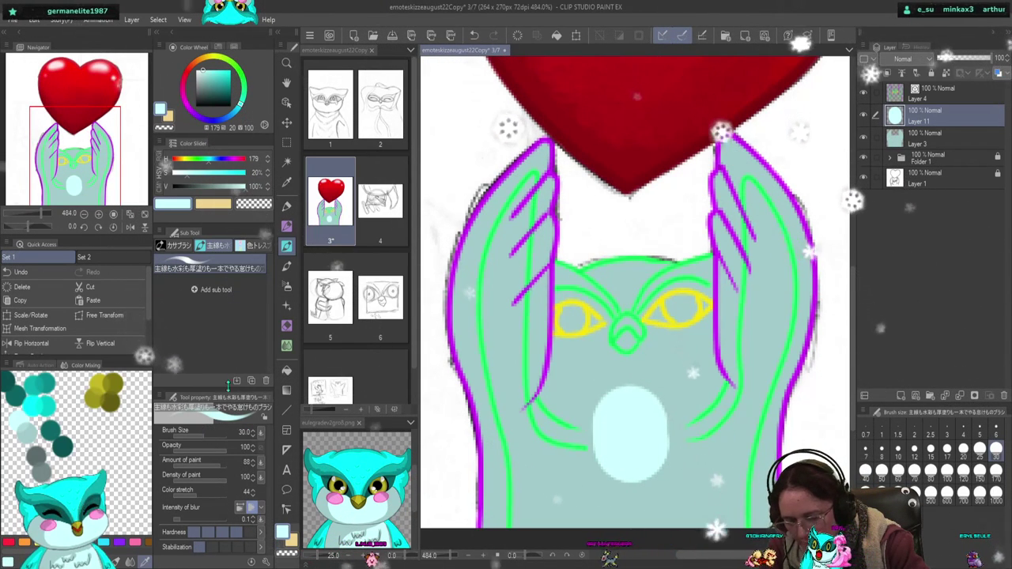
pyautogui.click(254, 246)
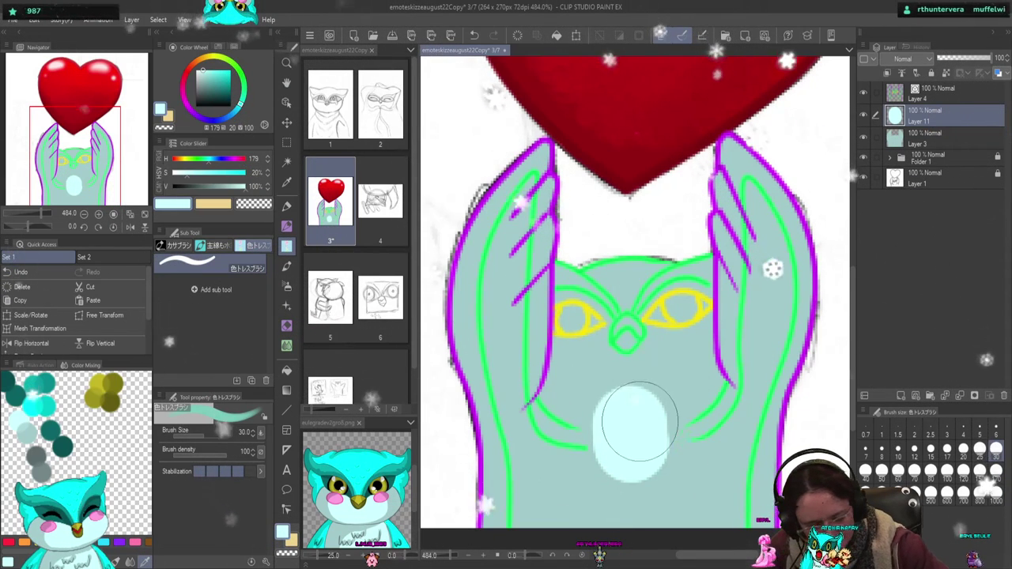
pyautogui.moveTo(633, 419); pyautogui.dragTo(648, 466)
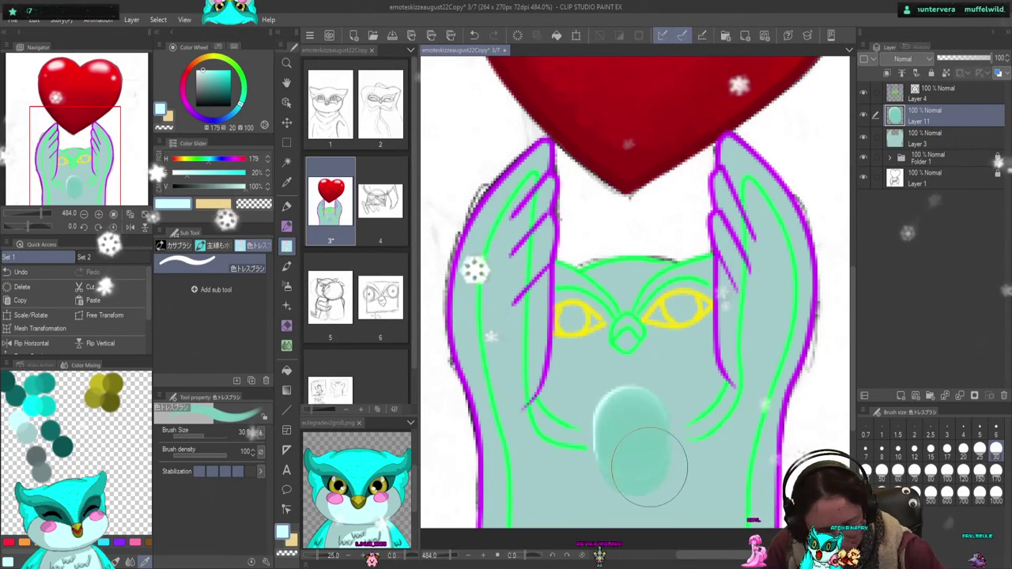
# - Undo the test strokes and paint the owl's belly and lower face light cyan with the Real G-Pen at size 10
pyautogui.click(287, 205)
pyautogui.click(173, 246)
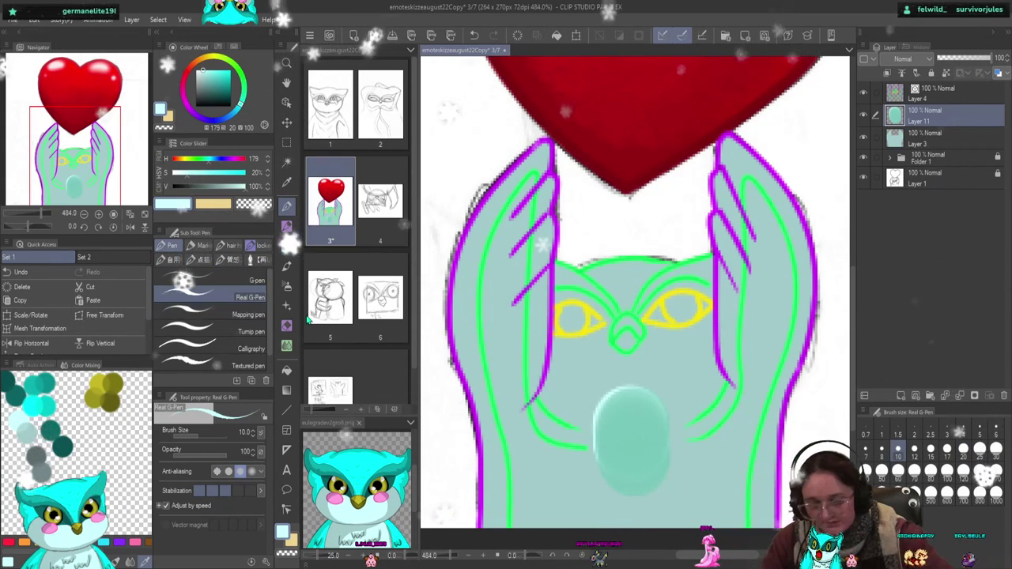
pyautogui.hotkey('ctrl', 'z')
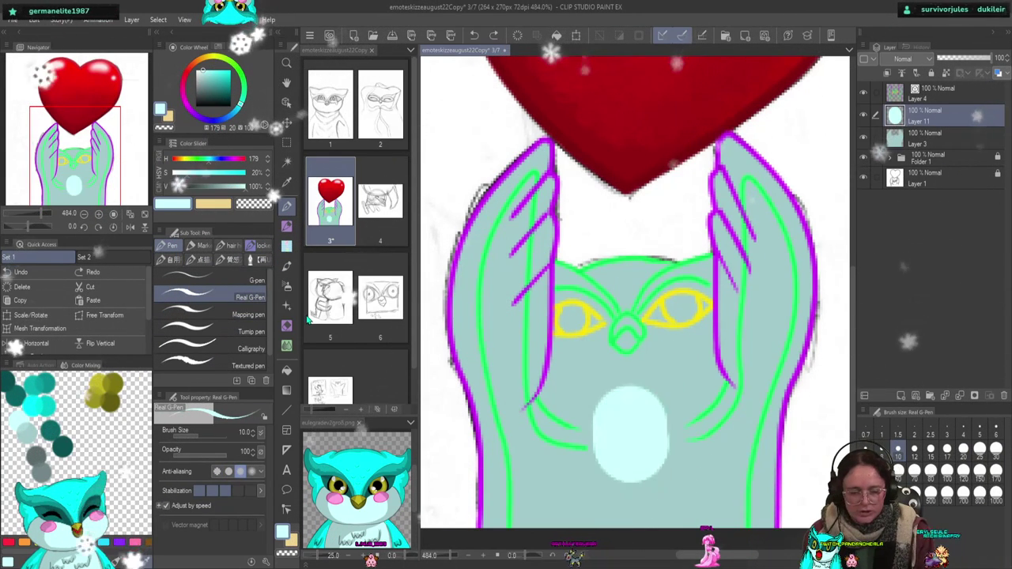
pyautogui.hotkey('ctrl', 'z')
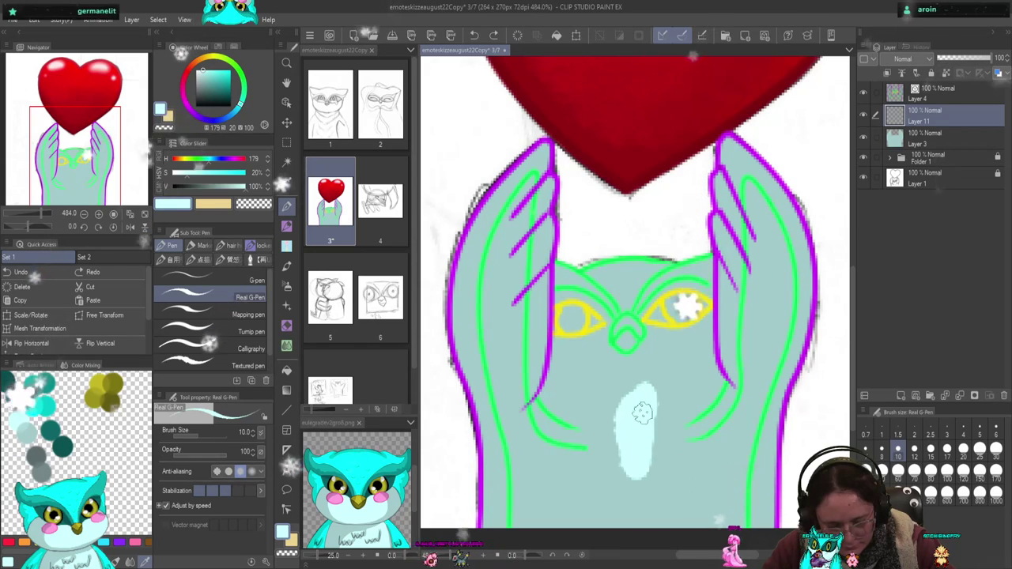
pyautogui.moveTo(615, 452)
pyautogui.mouseDown()
pyautogui.moveTo(554, 473)
pyautogui.moveTo(577, 494)
pyautogui.mouseUp()
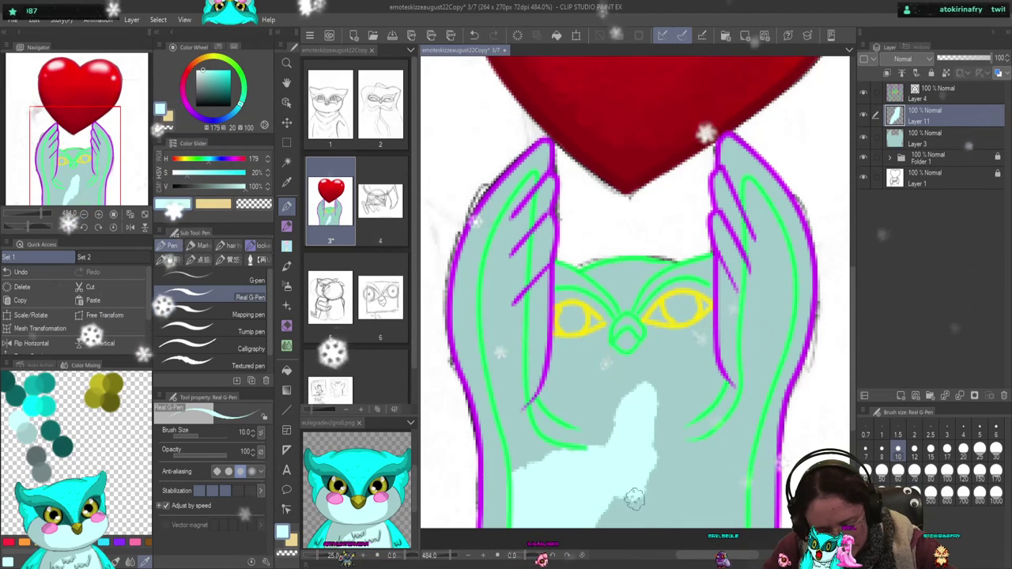
pyautogui.moveTo(619, 482)
pyautogui.mouseDown()
pyautogui.moveTo(687, 492)
pyautogui.moveTo(697, 463)
pyautogui.moveTo(726, 432)
pyautogui.moveTo(706, 449)
pyautogui.moveTo(724, 435)
pyautogui.moveTo(716, 468)
pyautogui.moveTo(748, 425)
pyautogui.mouseUp()
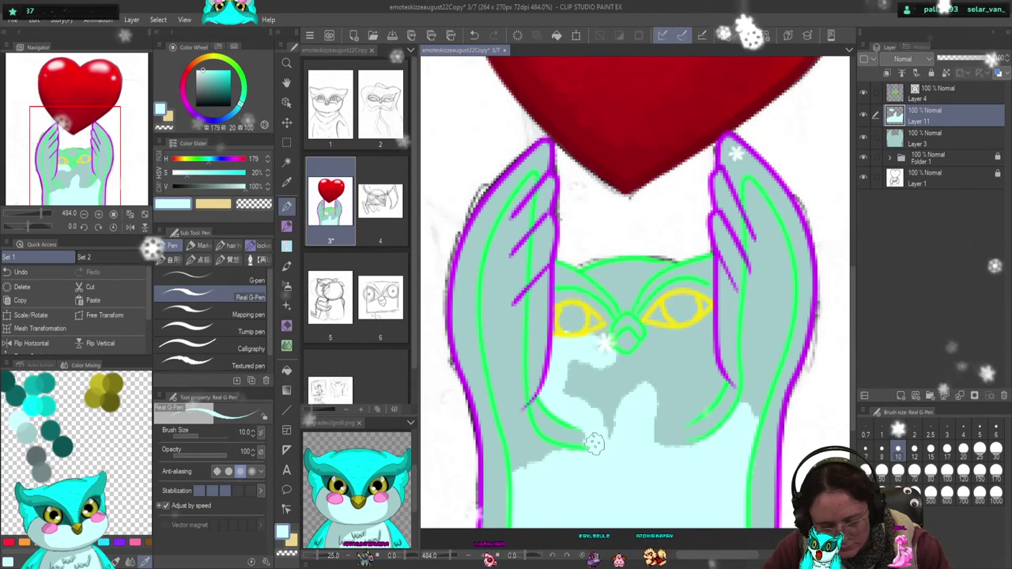
pyautogui.moveTo(595, 445)
pyautogui.mouseDown()
pyautogui.moveTo(572, 374)
pyautogui.moveTo(573, 394)
pyautogui.moveTo(610, 392)
pyautogui.mouseUp()
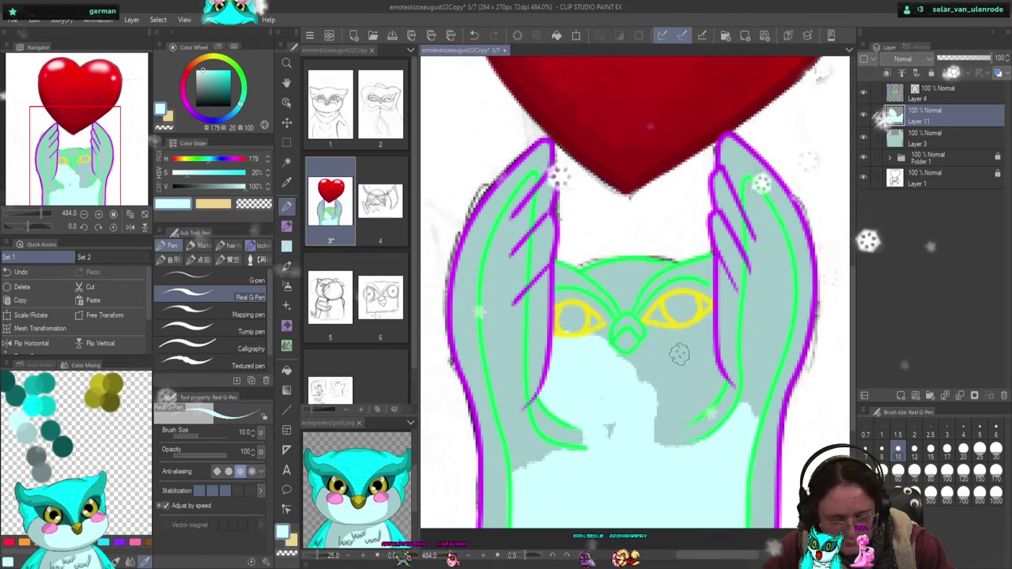
pyautogui.moveTo(636, 359); pyautogui.dragTo(680, 346)
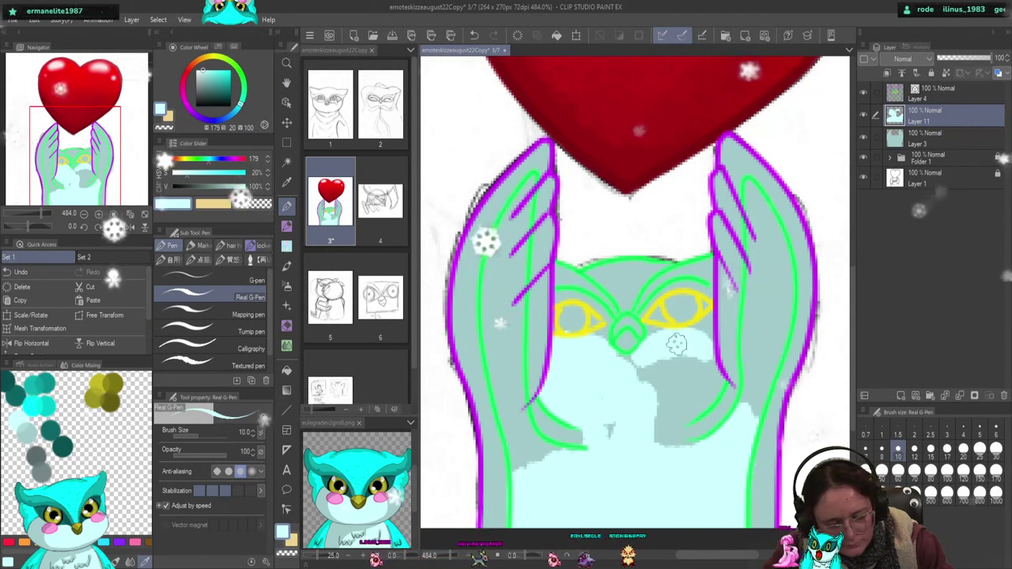
pyautogui.moveTo(695, 340)
pyautogui.mouseDown()
pyautogui.moveTo(706, 384)
pyautogui.moveTo(696, 385)
pyautogui.moveTo(714, 378)
pyautogui.moveTo(663, 433)
pyautogui.moveTo(695, 376)
pyautogui.moveTo(691, 365)
pyautogui.moveTo(682, 355)
pyautogui.moveTo(635, 370)
pyautogui.moveTo(608, 367)
pyautogui.moveTo(642, 356)
pyautogui.moveTo(613, 364)
pyautogui.moveTo(605, 449)
pyautogui.mouseUp()
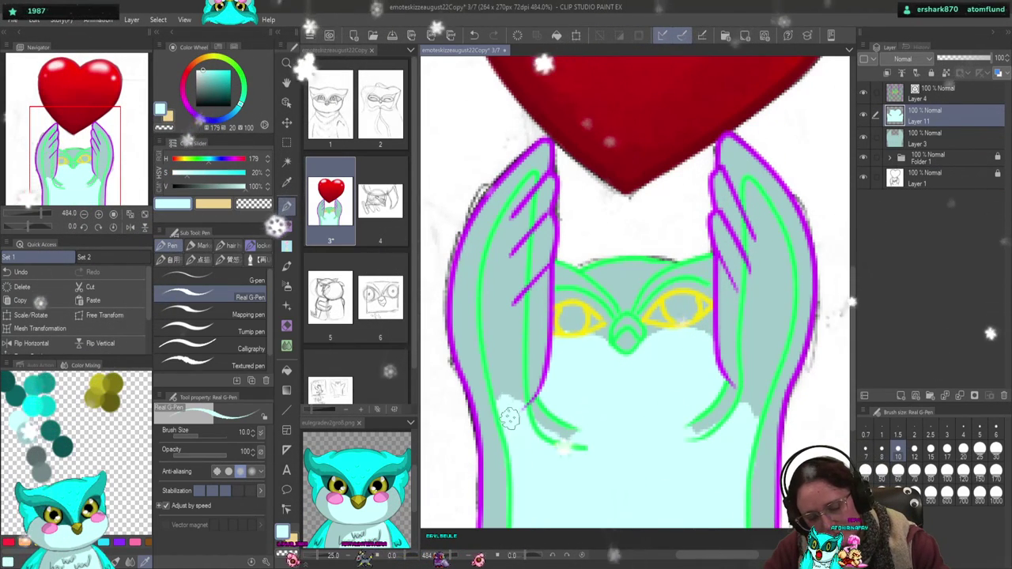
# - Paint the inner areas of both raised wings light cyan on Layer 11 with the Real G-Pen at size 10
pyautogui.moveTo(515, 351); pyautogui.dragTo(531, 306)
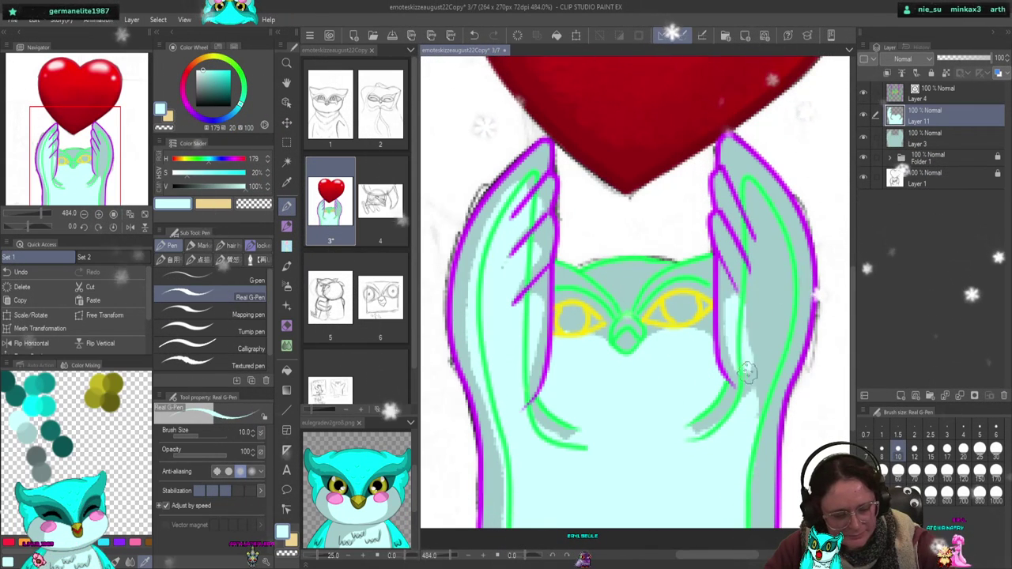
pyautogui.moveTo(726, 241)
pyautogui.mouseDown()
pyautogui.moveTo(755, 322)
pyautogui.moveTo(735, 218)
pyautogui.moveTo(760, 280)
pyautogui.moveTo(738, 165)
pyautogui.moveTo(767, 243)
pyautogui.moveTo(744, 186)
pyautogui.moveTo(773, 233)
pyautogui.moveTo(755, 189)
pyautogui.moveTo(786, 257)
pyautogui.mouseUp()
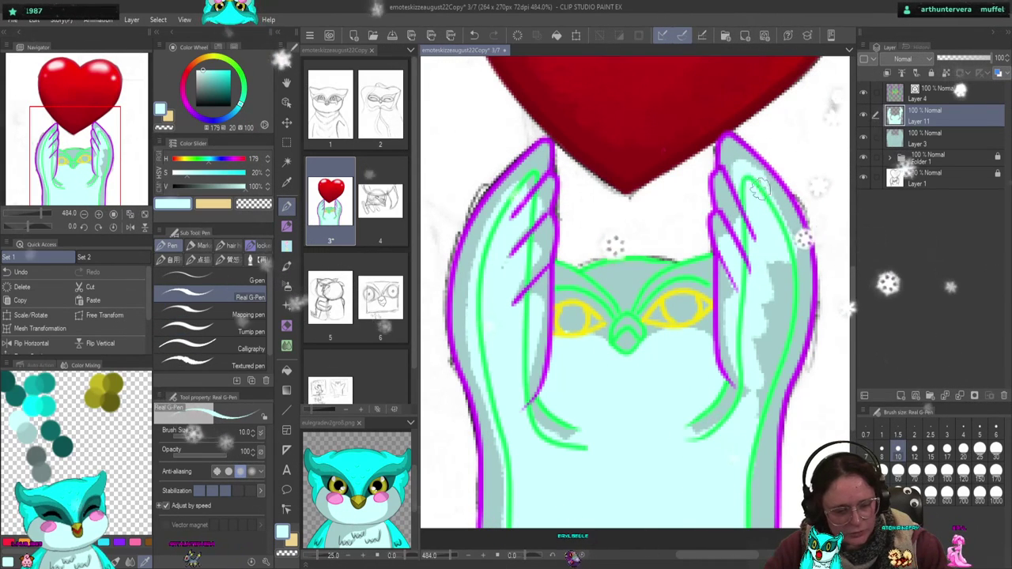
pyautogui.moveTo(759, 188)
pyautogui.mouseDown()
pyautogui.moveTo(791, 273)
pyautogui.moveTo(777, 363)
pyautogui.moveTo(723, 484)
pyautogui.moveTo(765, 394)
pyautogui.moveTo(759, 412)
pyautogui.moveTo(768, 255)
pyautogui.moveTo(760, 378)
pyautogui.mouseUp()
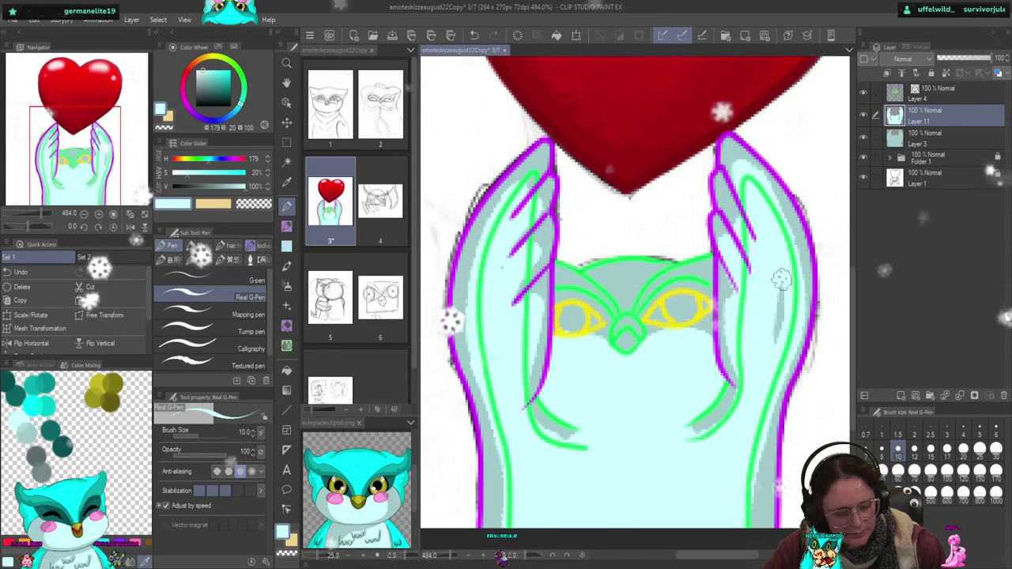
pyautogui.moveTo(780, 288); pyautogui.dragTo(776, 326)
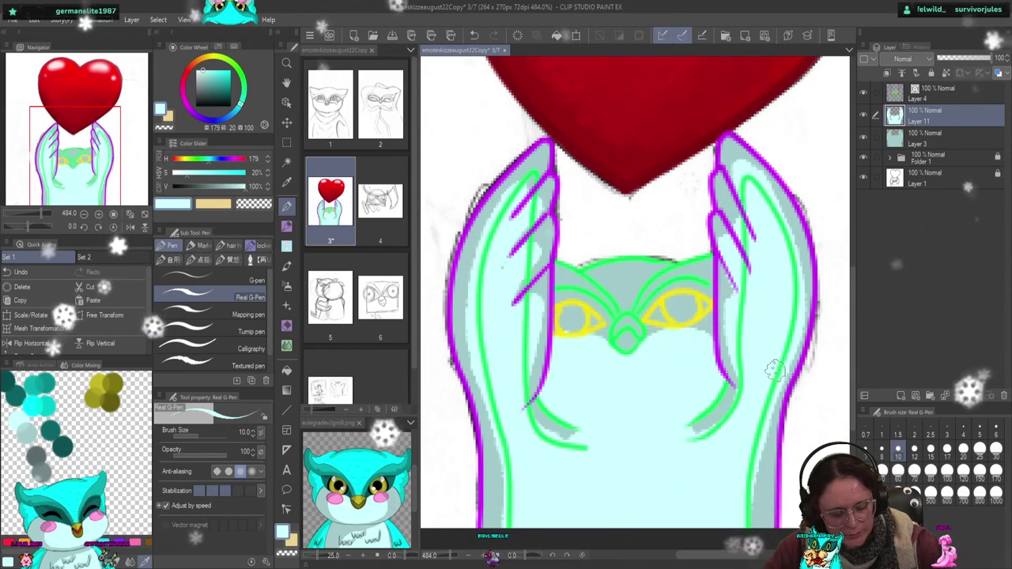
# - Add a layer above Layer 11 and paint the wing edges, feathers and forehead bright cyan (HSV 180, 100, 100) with the G-pen at size 3.1
pyautogui.click(901, 396)
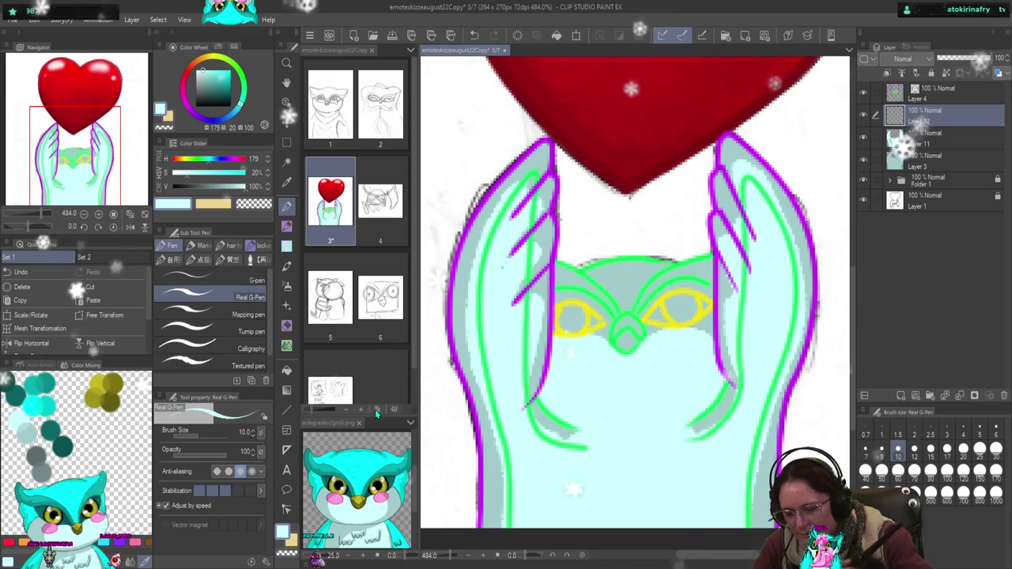
pyautogui.click(230, 278)
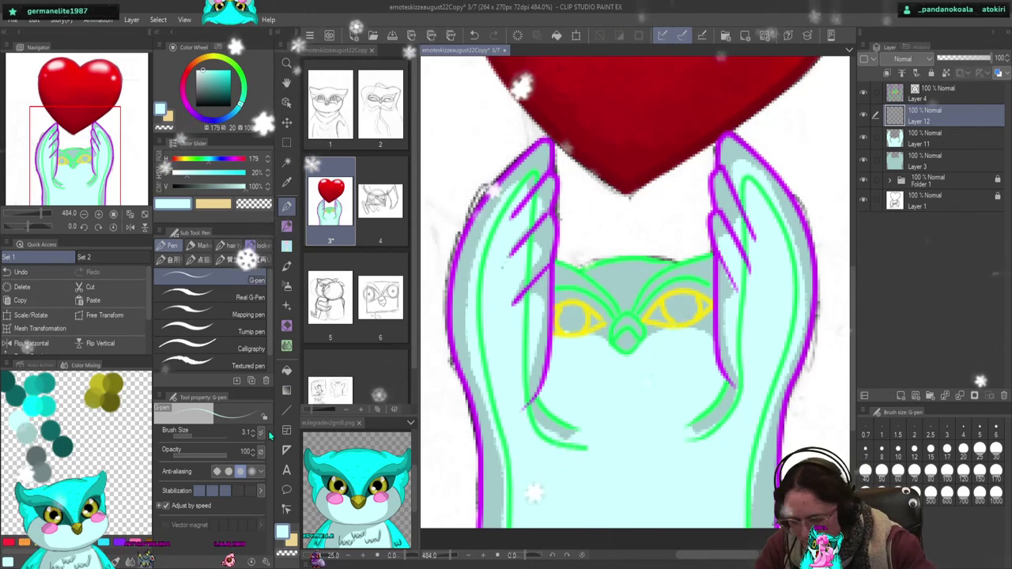
pyautogui.click(320, 457)
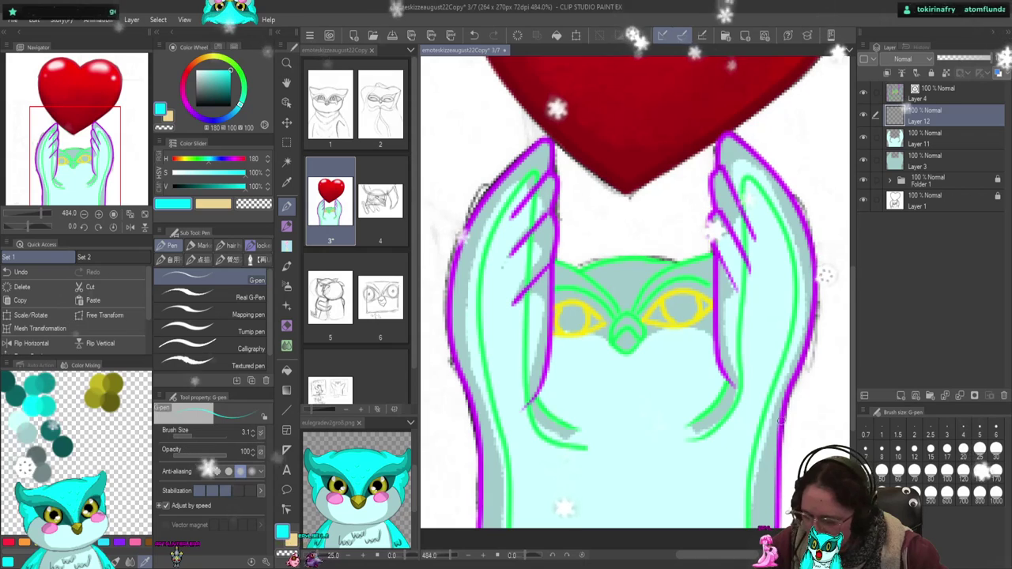
pyautogui.moveTo(777, 432); pyautogui.dragTo(759, 530)
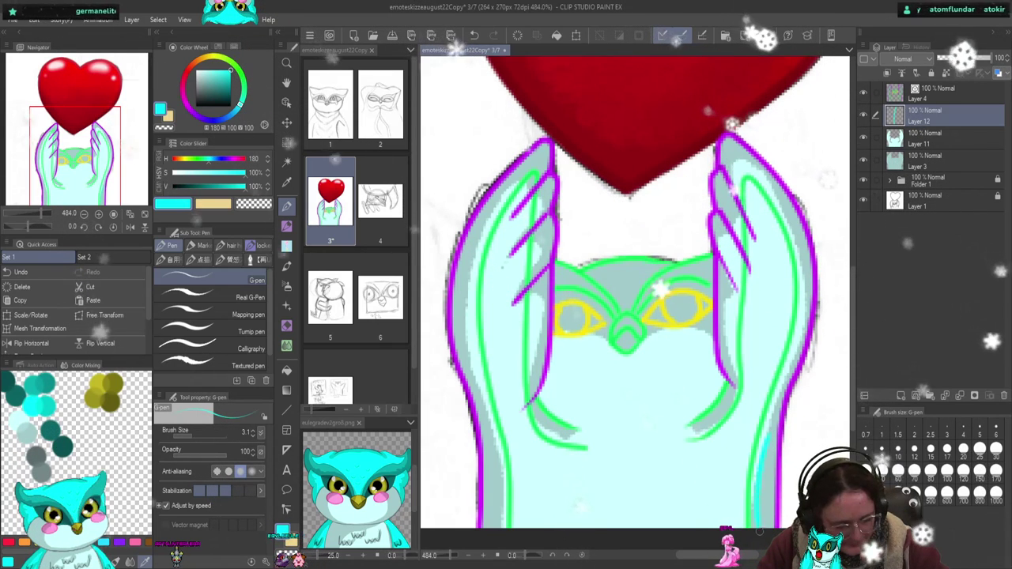
pyautogui.moveTo(773, 431); pyautogui.dragTo(763, 525)
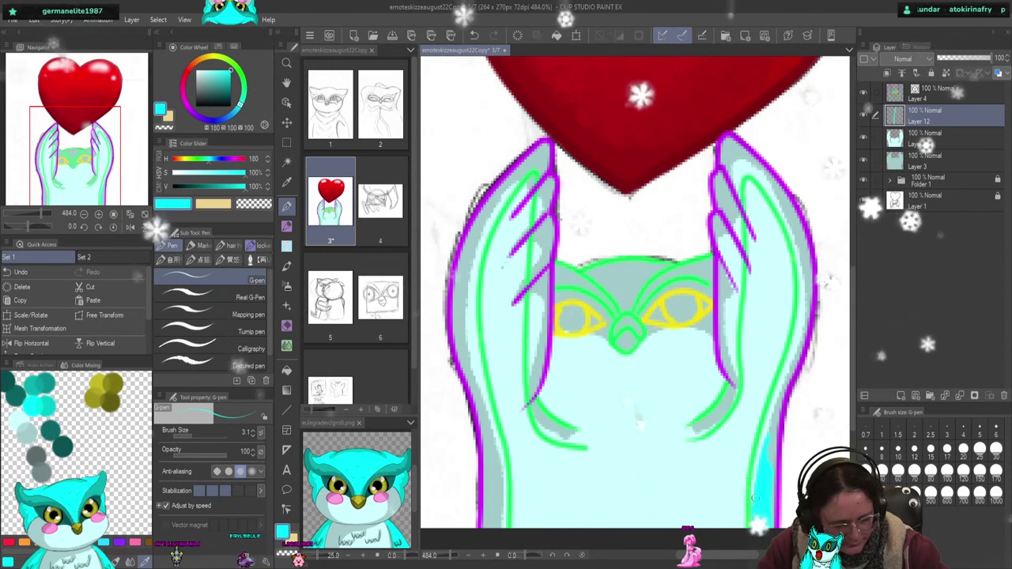
pyautogui.moveTo(780, 403); pyautogui.dragTo(774, 474)
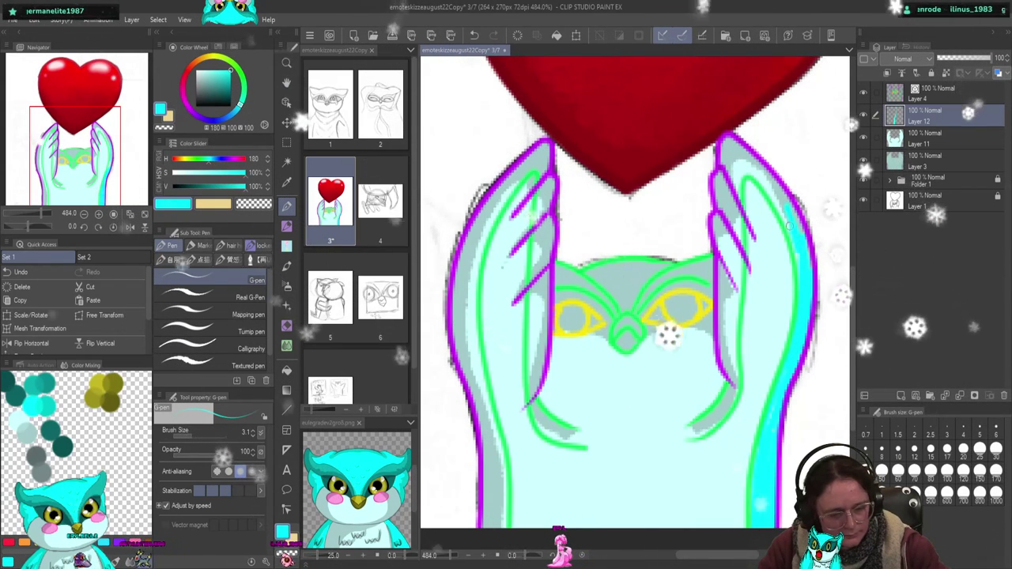
pyautogui.moveTo(802, 251)
pyautogui.mouseDown()
pyautogui.moveTo(774, 190)
pyautogui.moveTo(805, 245)
pyautogui.moveTo(760, 174)
pyautogui.moveTo(778, 183)
pyautogui.moveTo(725, 151)
pyautogui.moveTo(743, 170)
pyautogui.mouseUp()
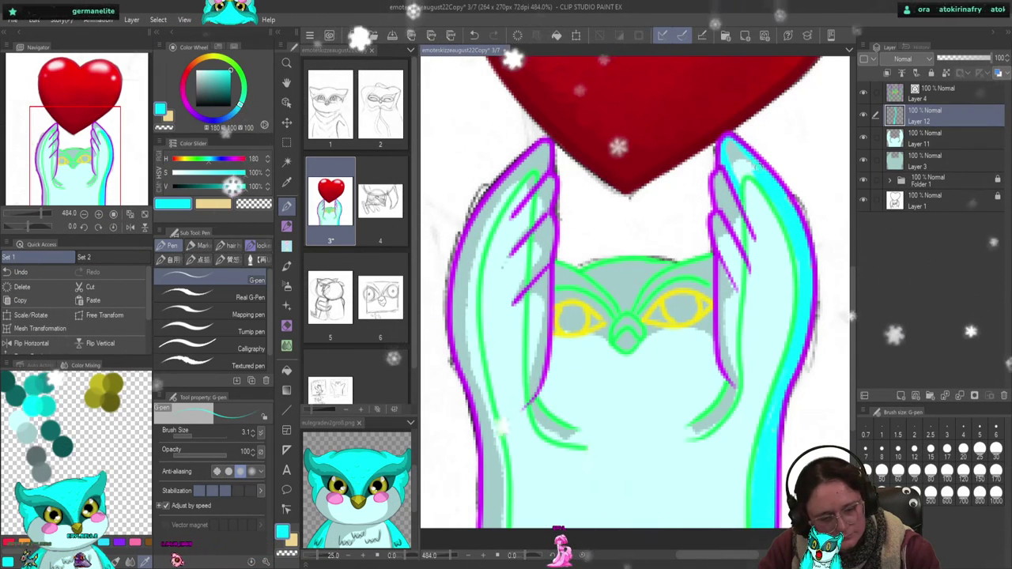
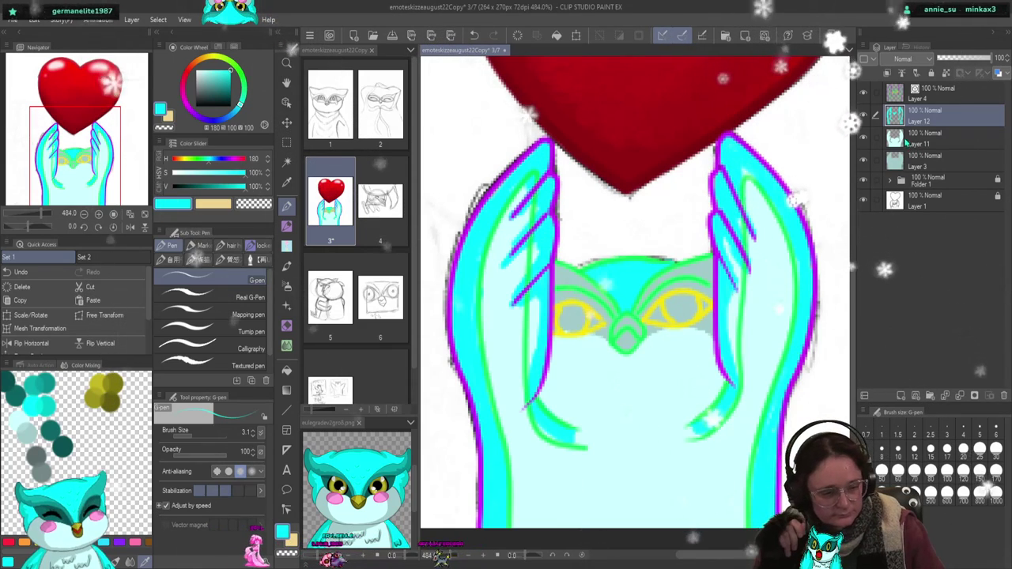
# - Touch up the light cyan of the owl's lower face on Layer 11, and return to Layer 12 with bright cyan (HSV 180, 100, 100)
pyautogui.hotkey('alt', '[')
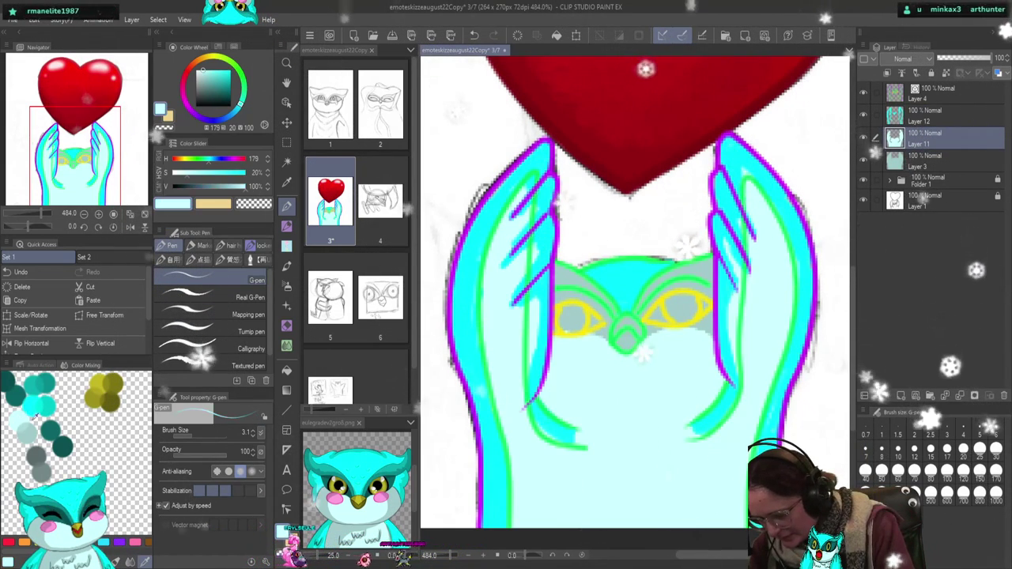
pyautogui.keyDown('alt'); pyautogui.click(674, 332); pyautogui.keyUp('alt')
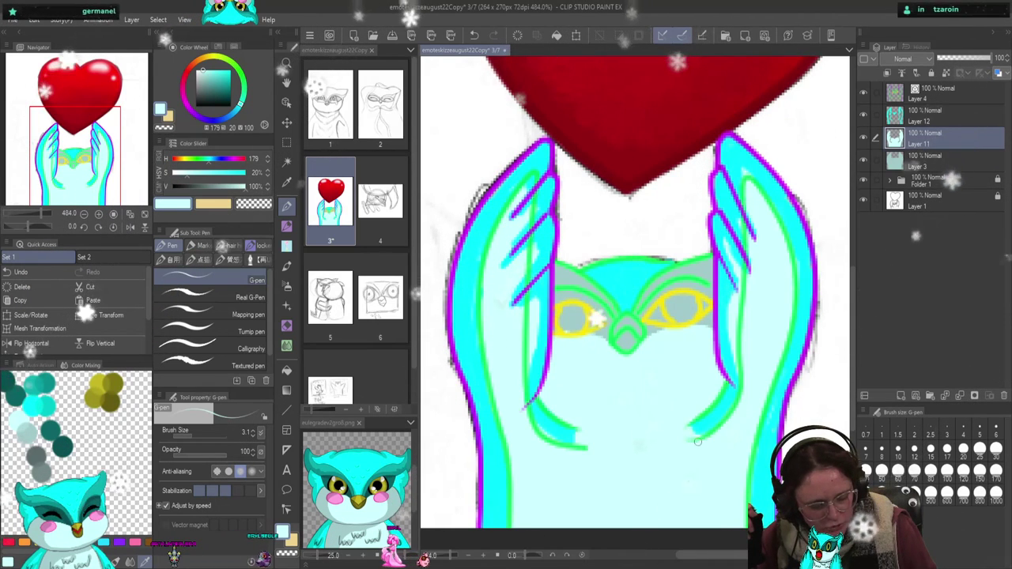
pyautogui.hotkey('alt', ']')
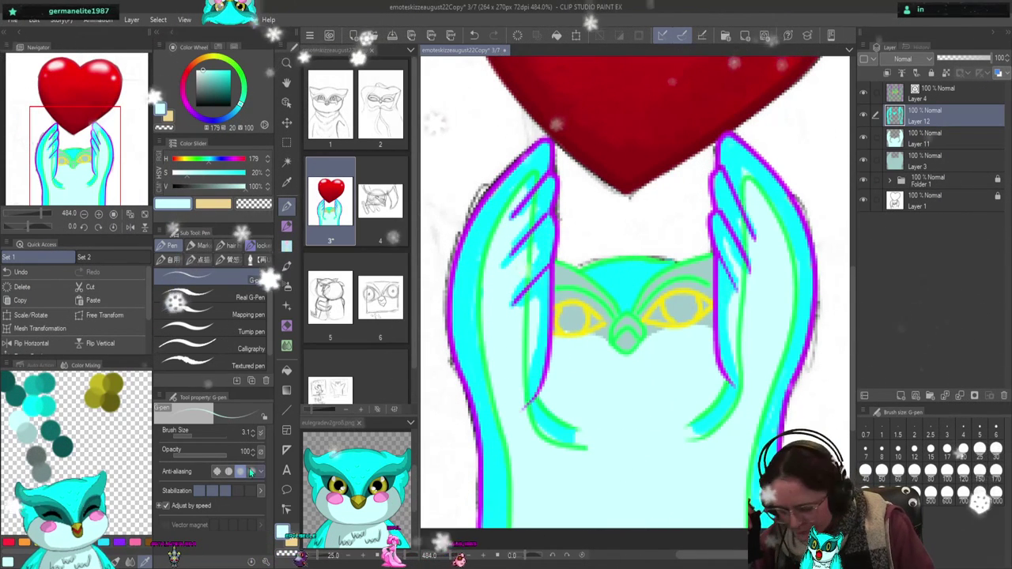
pyautogui.click(39, 396)
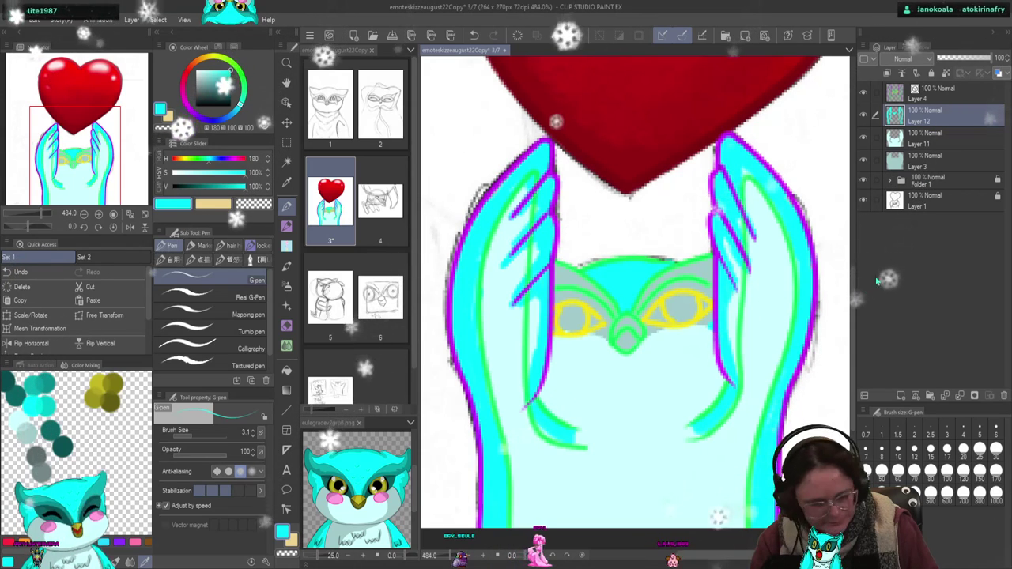
# - Add a layer above Layer 12 and paint the area around and inside the eyes dark teal (HSV 180, 89, 39)
pyautogui.click(899, 395)
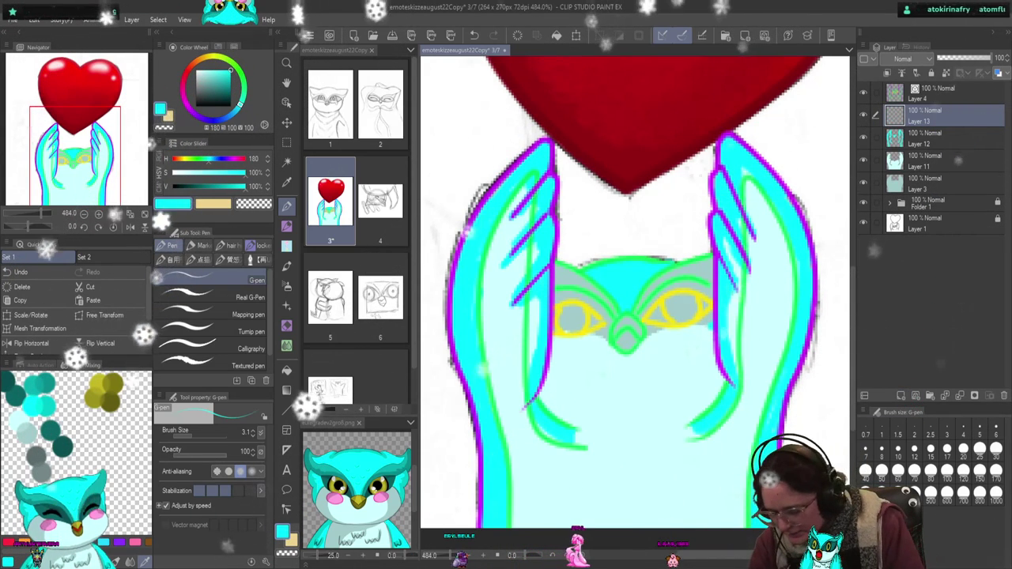
pyautogui.click(54, 419)
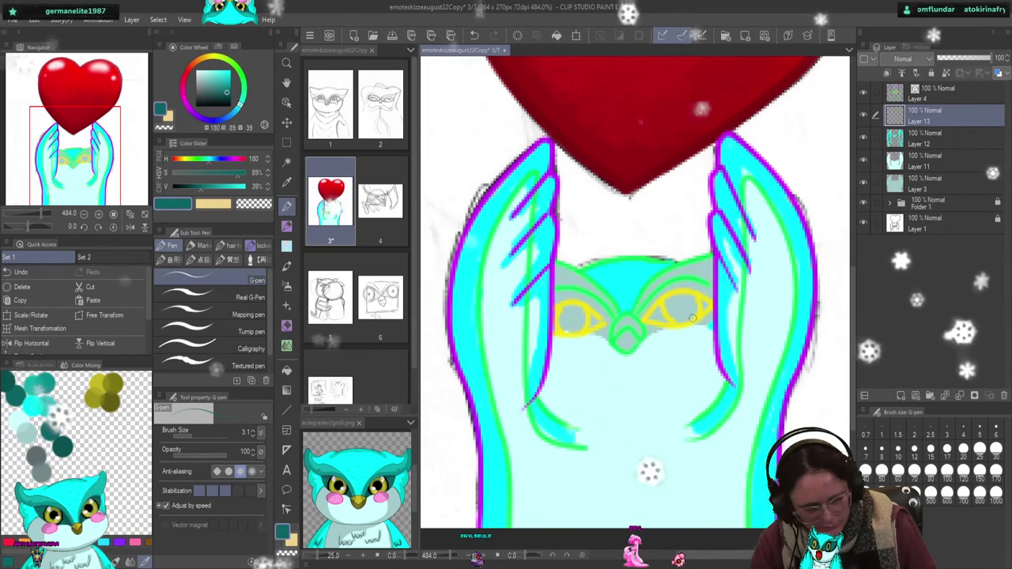
pyautogui.click(652, 331)
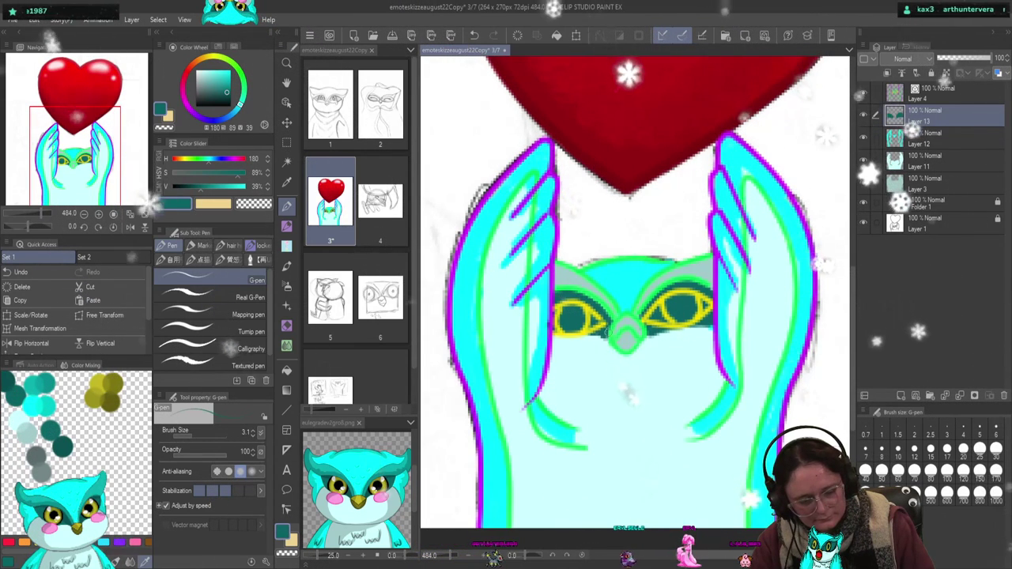
# - Add a layer above Layer 13 and paint both brow feathers above the eyes medium teal (HSV 180, 94, 69)
pyautogui.click(901, 394)
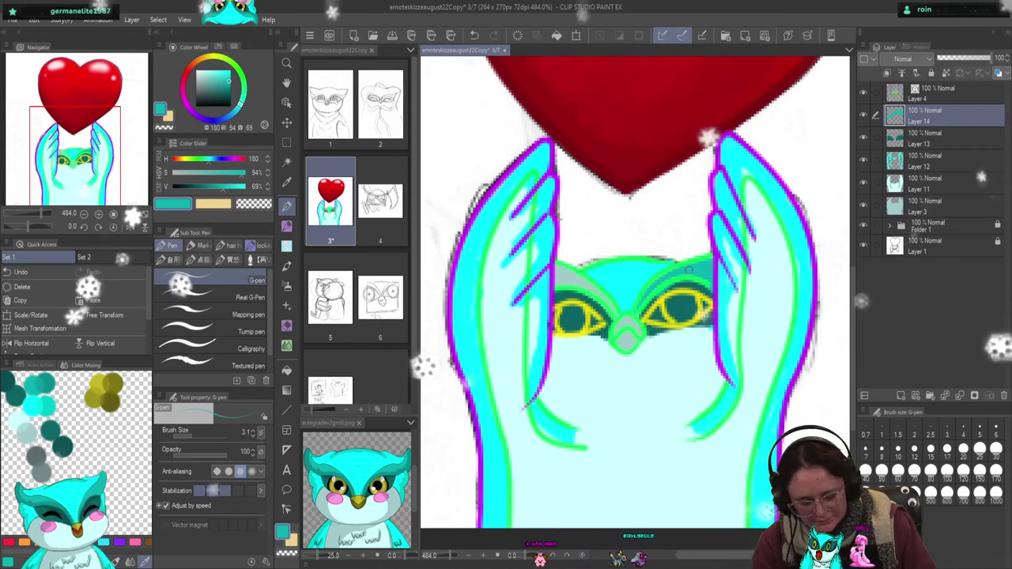
pyautogui.hotkey('ctrl', 'z')
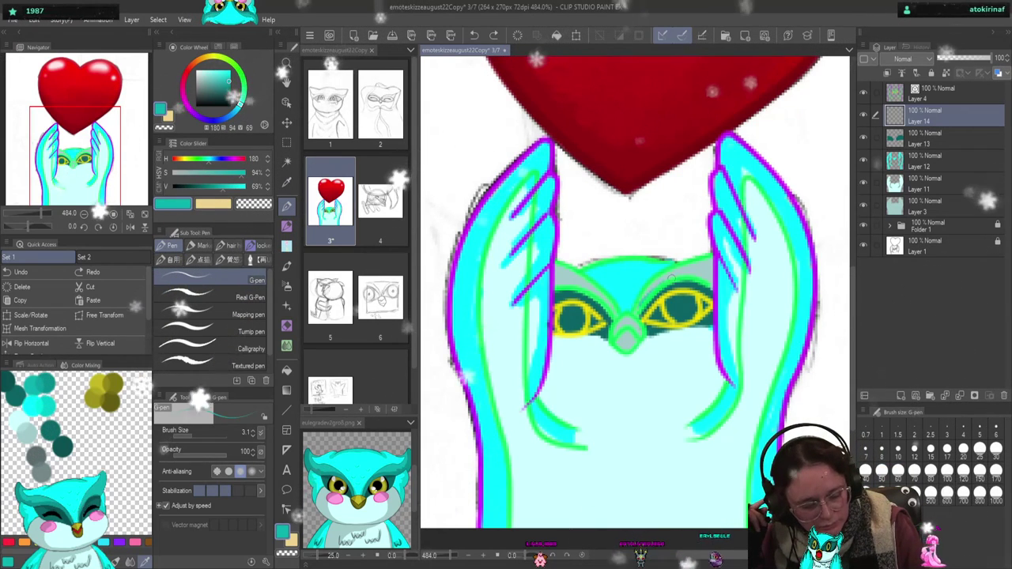
pyautogui.hotkey('ctrl', 'y')
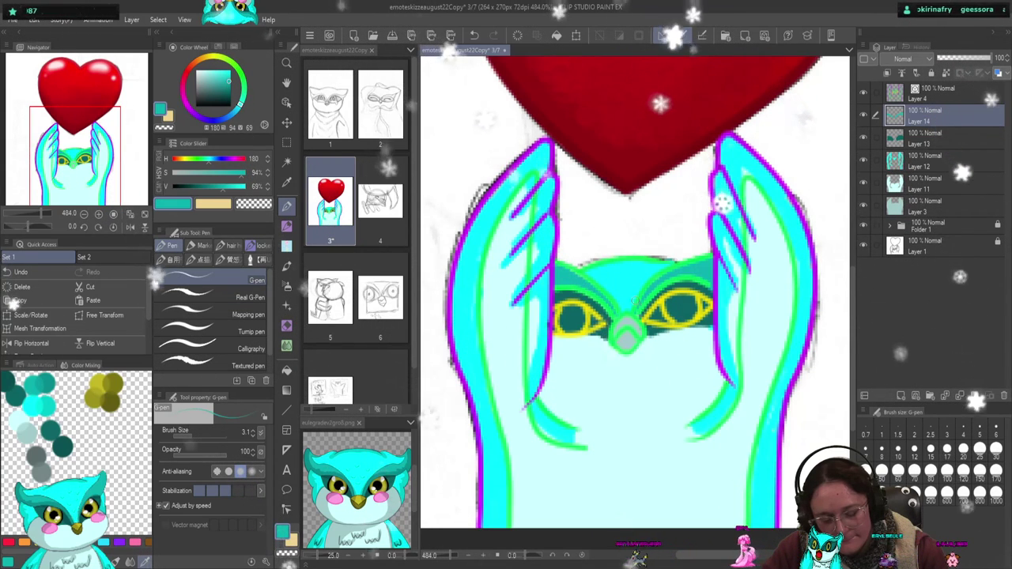
# - Paint the beak dark yellow (HSV 56, 81, 76) and its upper arch in the heart's red (HSV 353, 100, 67), each on a new layer
pyautogui.click(900, 396)
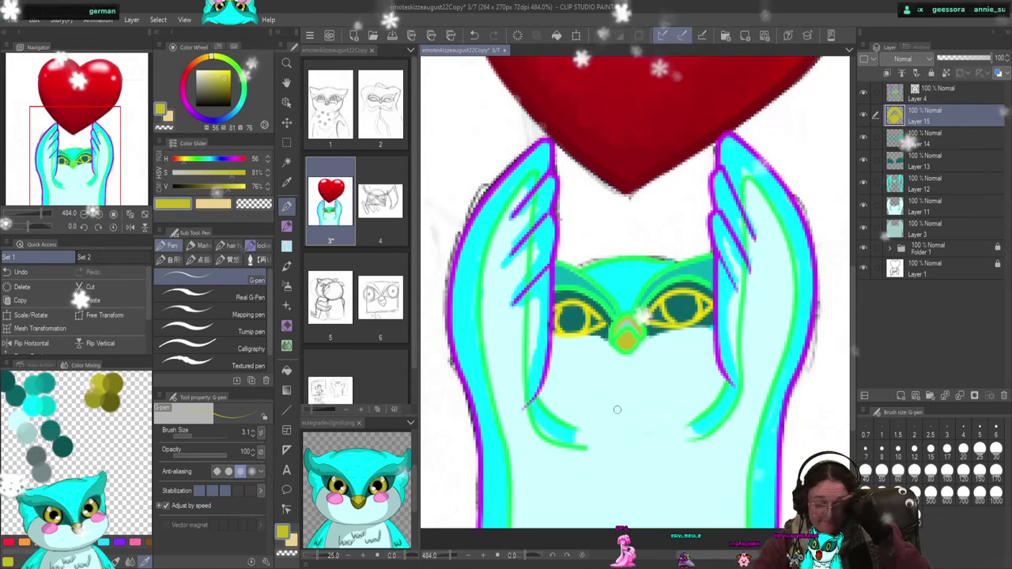
pyautogui.keyDown('alt'); pyautogui.click(640, 170); pyautogui.keyUp('alt')
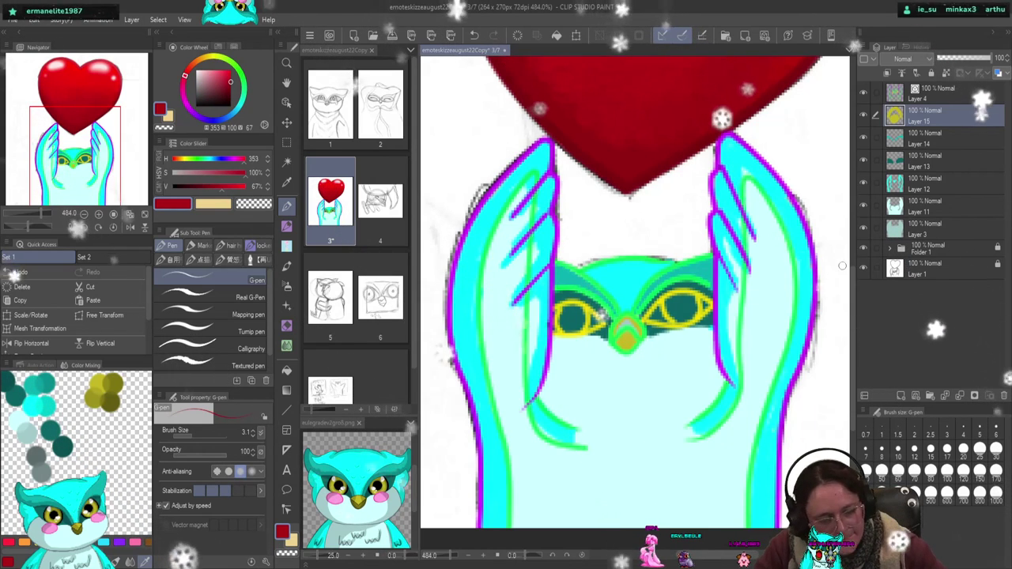
pyautogui.click(901, 396)
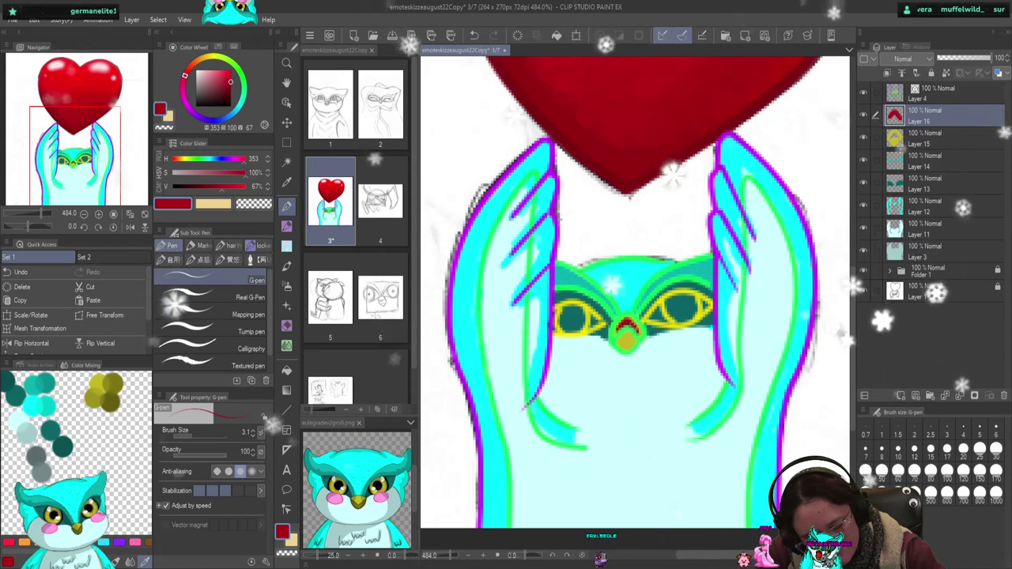
# - Add a layer above Layer 16 and paint both irises dark yellow (HSV 56, 81, 76)
pyautogui.keyDown('alt'); pyautogui.click(656, 313); pyautogui.keyUp('alt')
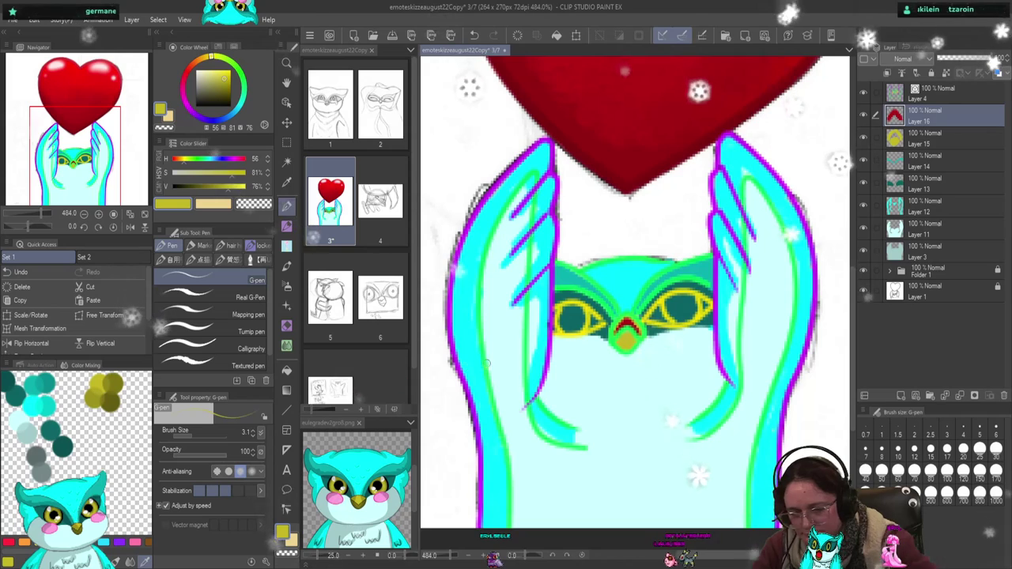
pyautogui.hotkey('ctrl', 'shift', 'n')
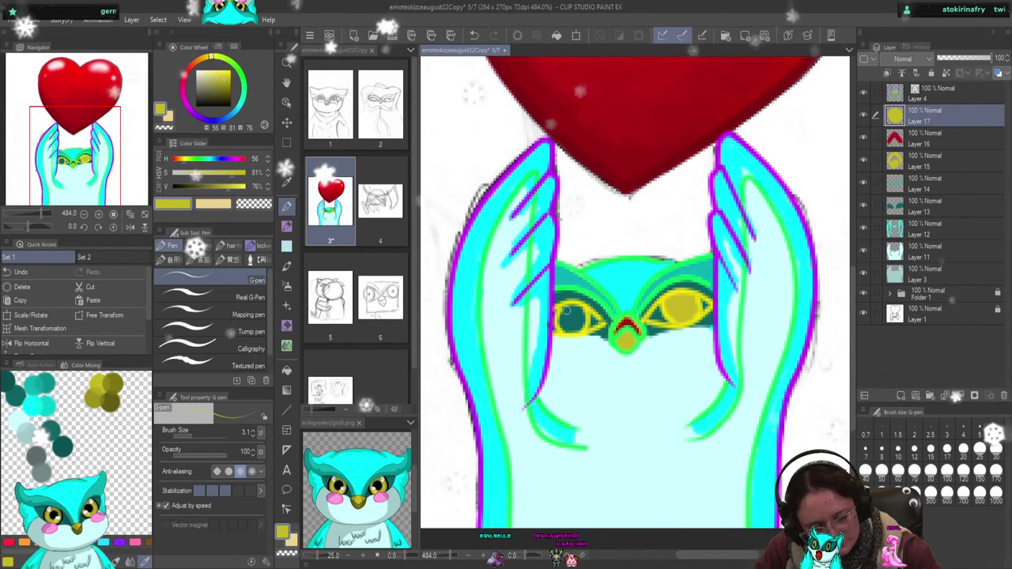
pyautogui.moveTo(566, 310); pyautogui.dragTo(576, 318)
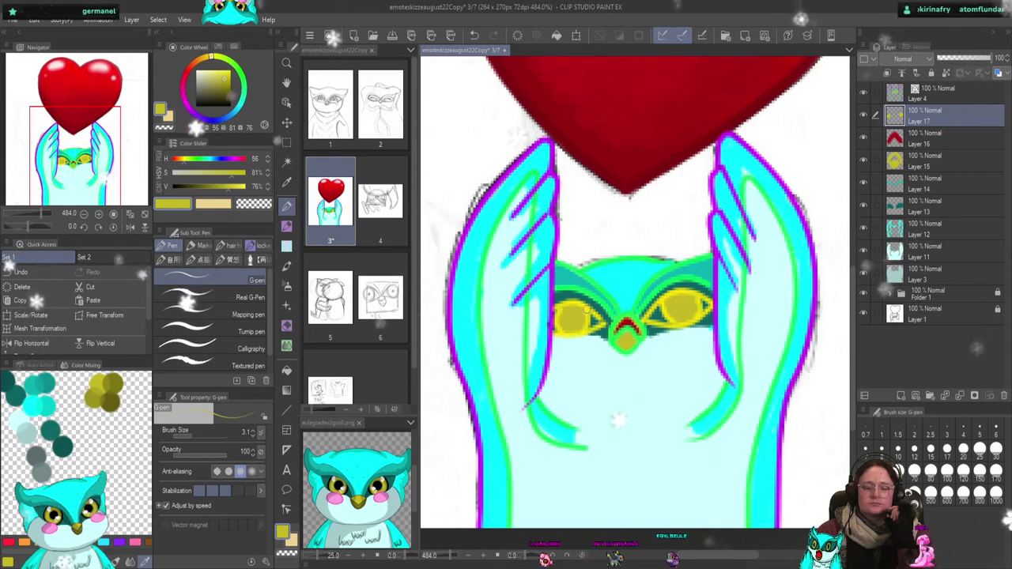
# - Reshape the yellow eye outlines on vector Layer 4 around the irises by adjusting, adding and deleting control points
pyautogui.click(942, 98)
pyautogui.click(286, 510)
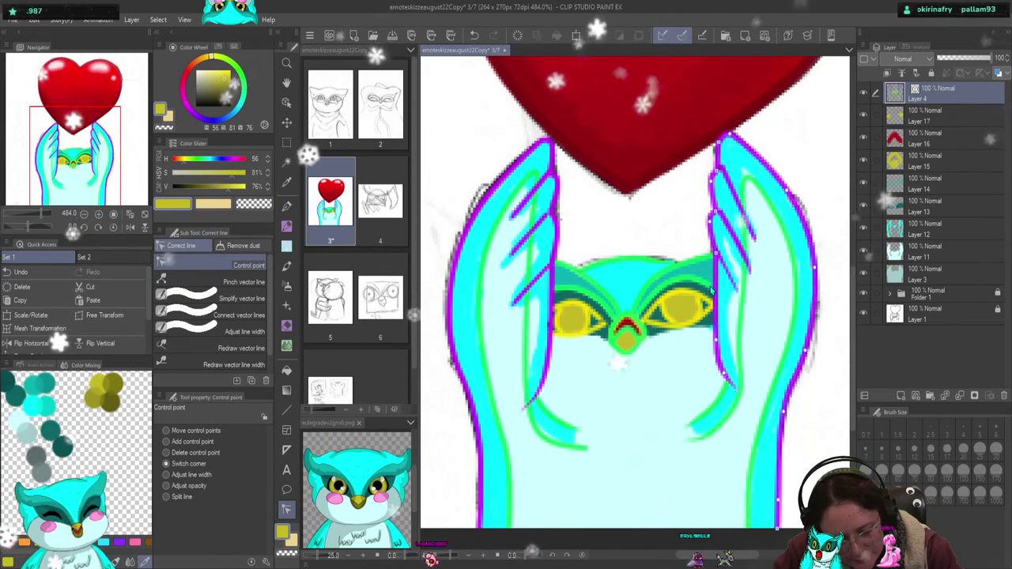
pyautogui.click(190, 443)
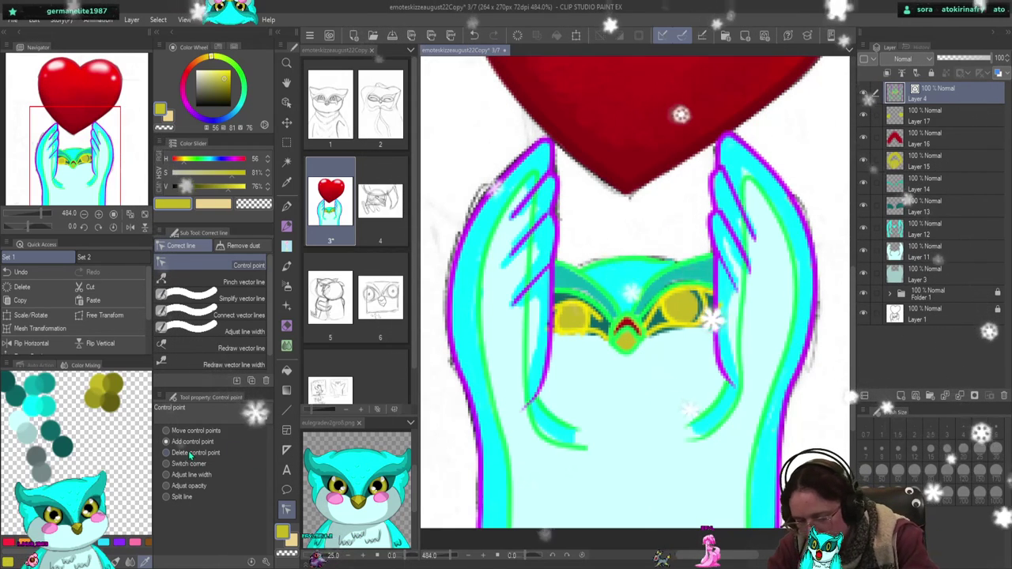
pyautogui.click(187, 453)
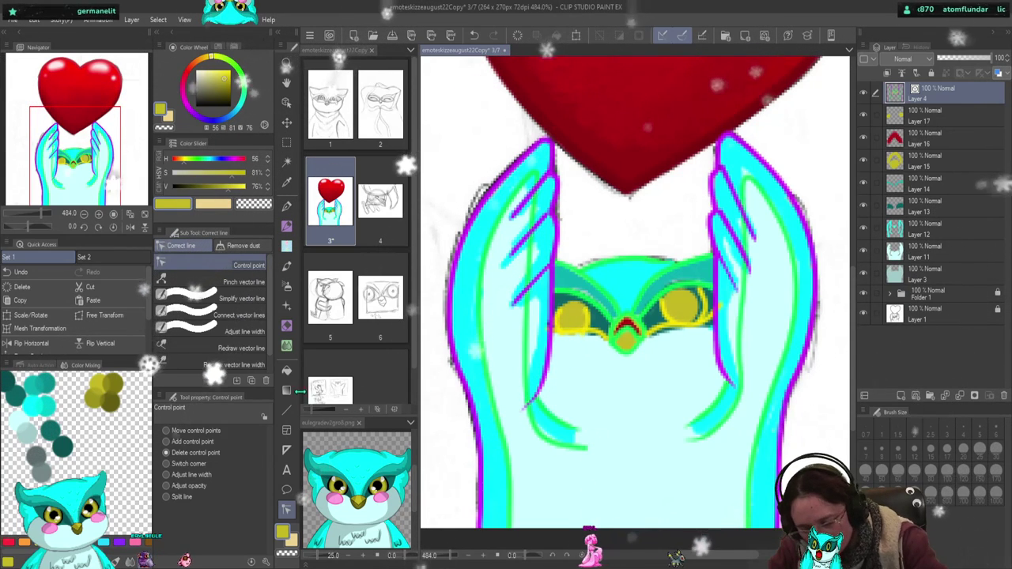
# - Add control points to the eye and brow lines on Layer 4 and refine their curves beside the irises and beak
pyautogui.click(188, 441)
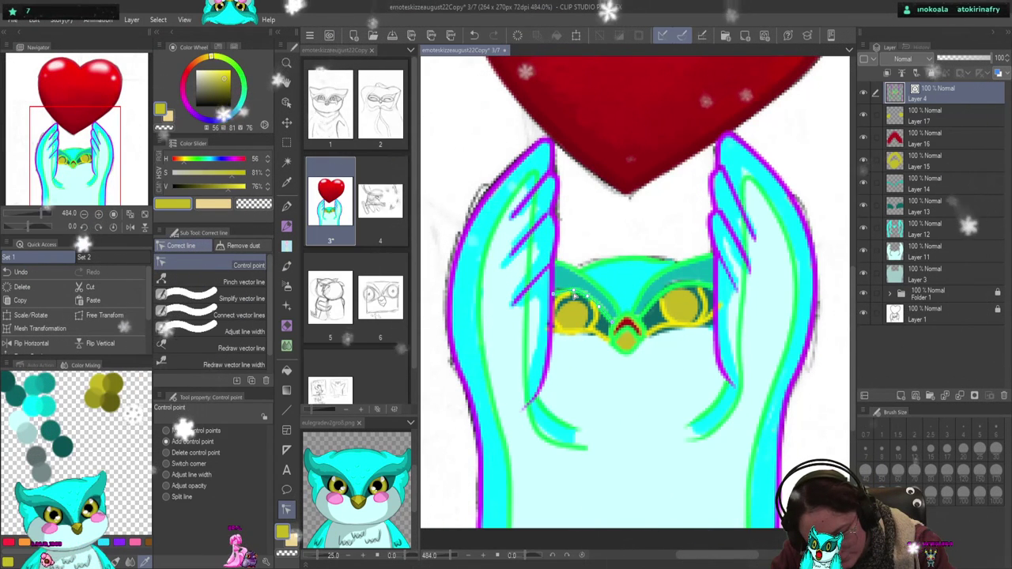
pyautogui.click(707, 285)
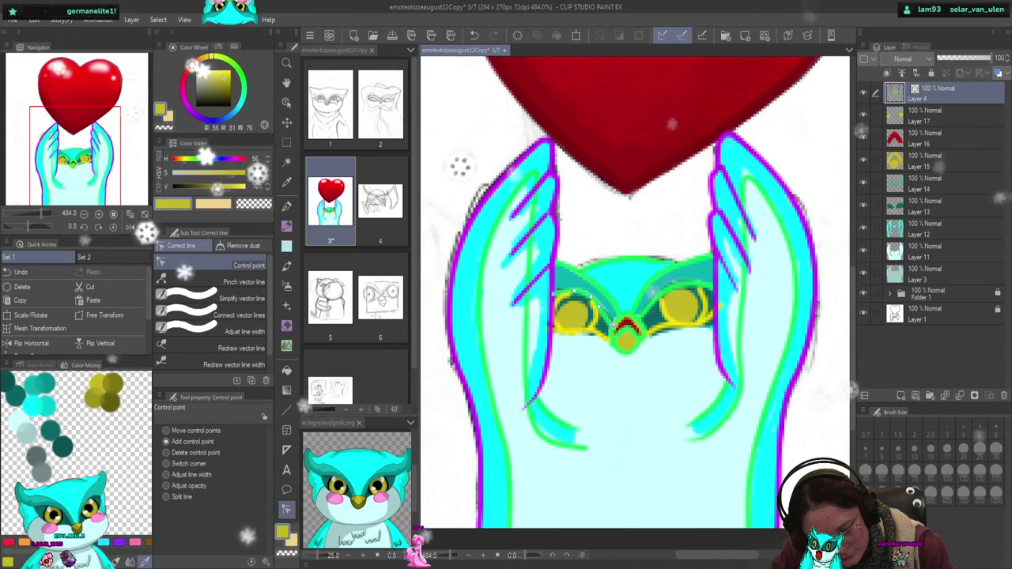
pyautogui.moveTo(608, 340); pyautogui.dragTo(605, 366)
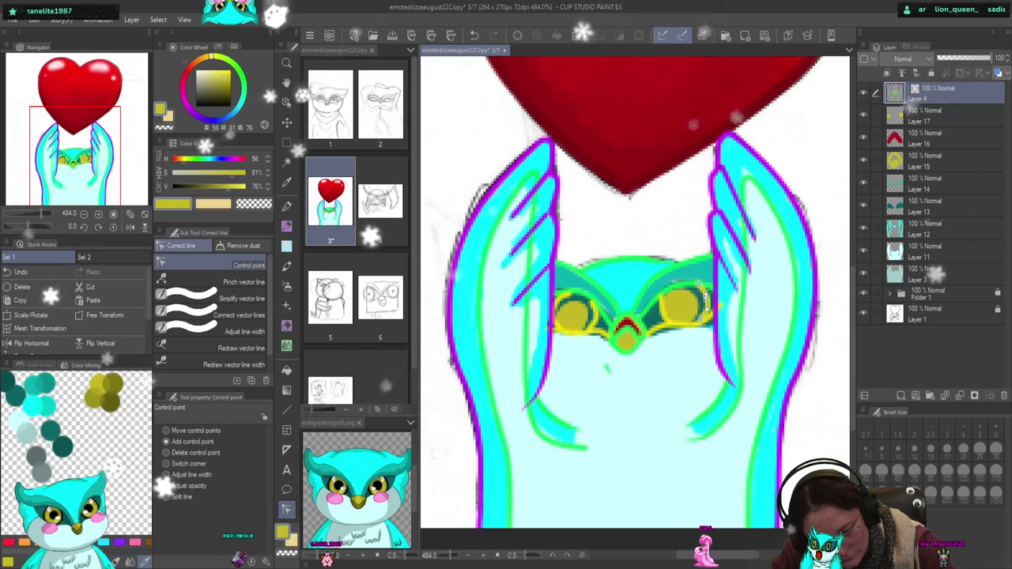
pyautogui.moveTo(721, 320)
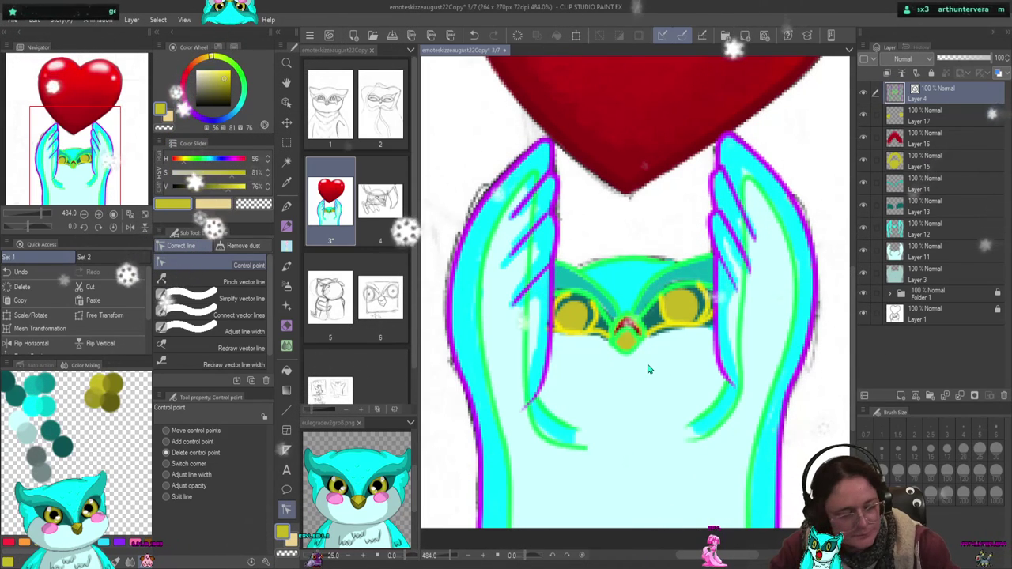
# - Extend the yellow iris fills to the revised eye outlines on Layer 17 and touch up the brows on Layer 14 in teal (HSV 180, 94, 69)
pyautogui.click(923, 119)
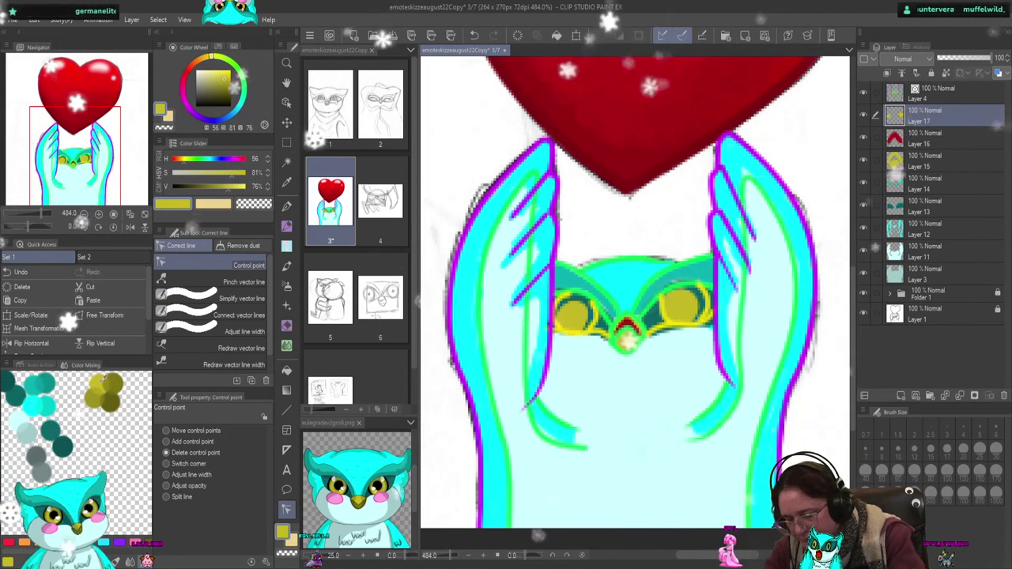
pyautogui.click(286, 207)
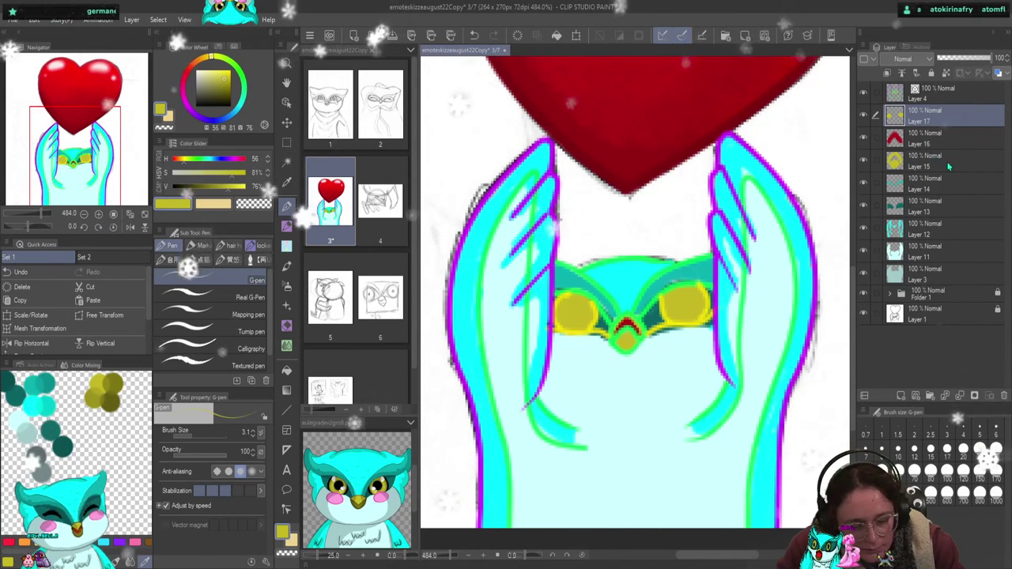
pyautogui.click(926, 184)
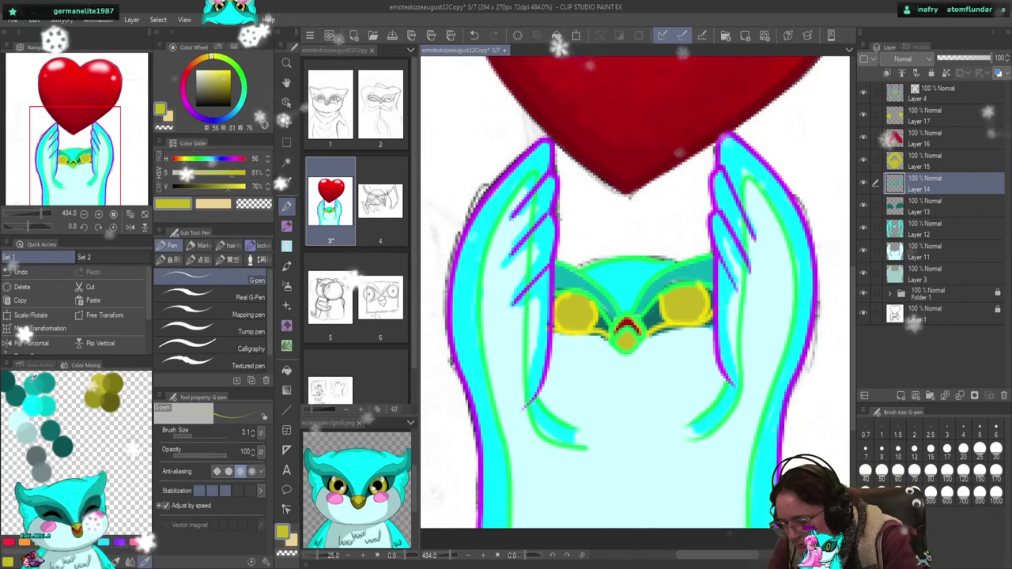
pyautogui.keyDown('alt'); pyautogui.click(507, 255); pyautogui.keyUp('alt')
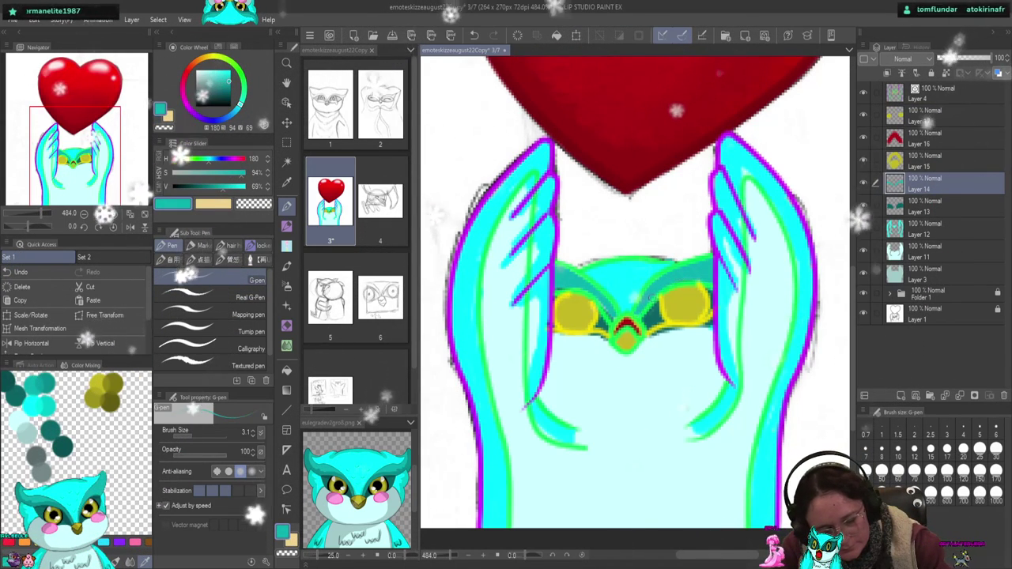
# - Touch up the dark teal around the eyes on Layer 13, the cyan areas on Layer 12 and the pale face and body on Layer 11
pyautogui.click(917, 207)
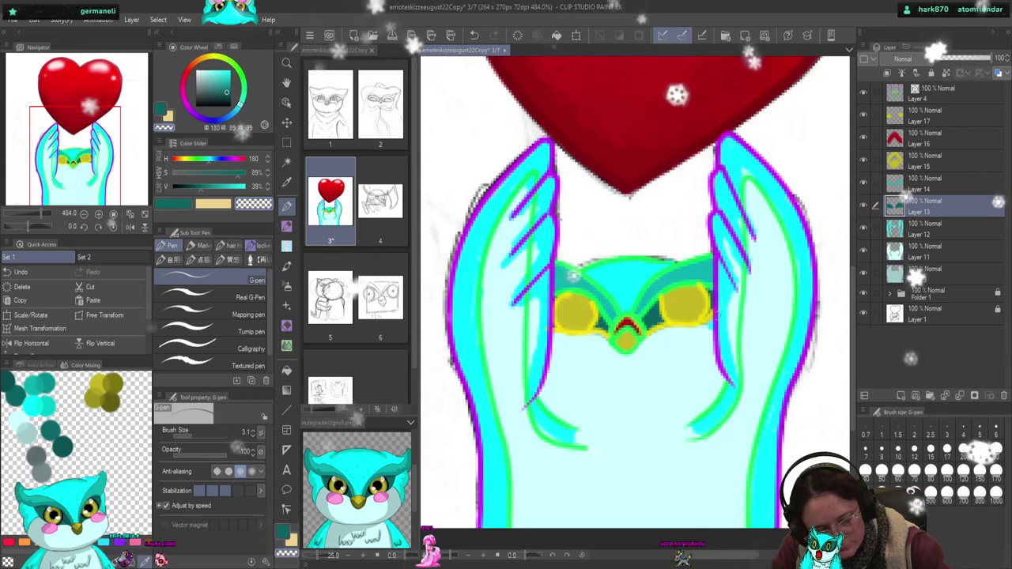
pyautogui.click(925, 229)
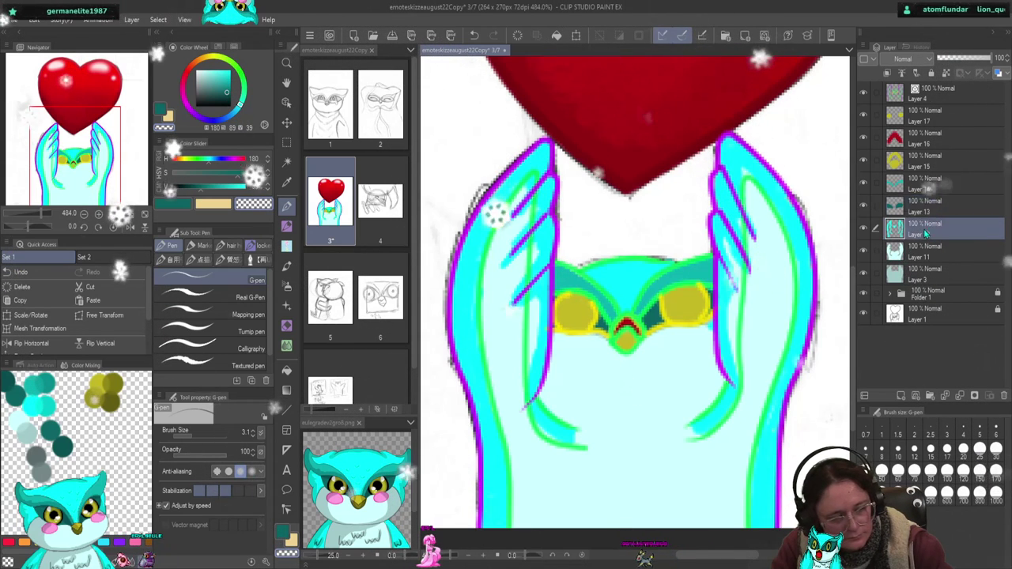
pyautogui.click(37, 401)
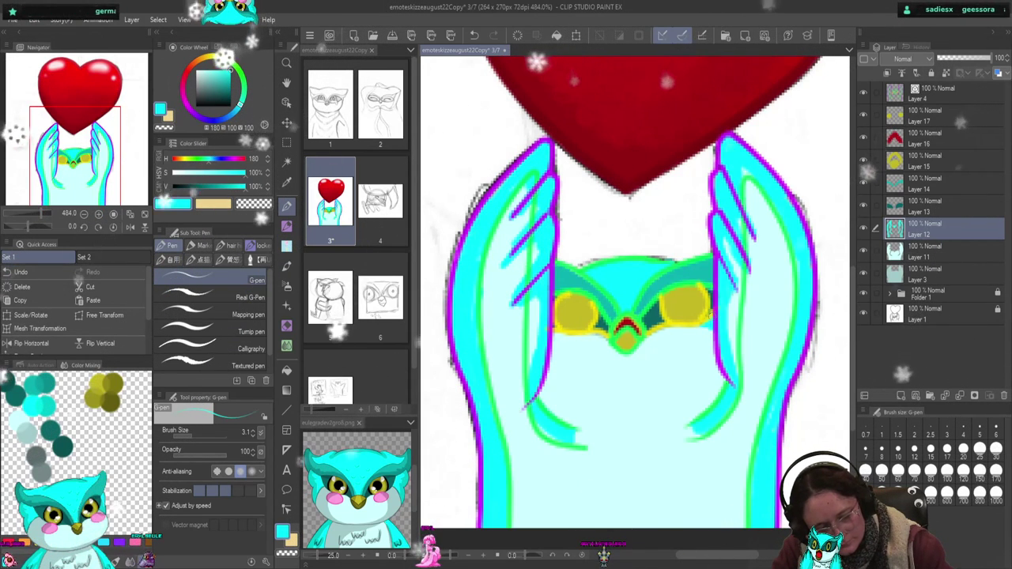
pyautogui.click(921, 254)
pyautogui.keyDown('alt'); pyautogui.click(656, 338); pyautogui.keyUp('alt')
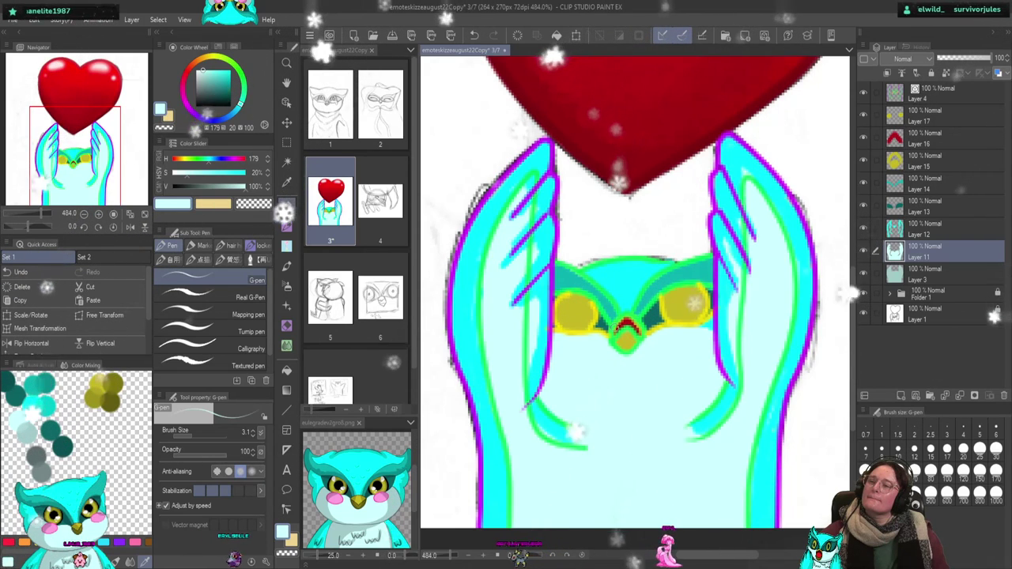
# - Add a layer above Layer 17 and paint a near-black pupil (HSV 179, 20, 9) in each iris
pyautogui.click(948, 120)
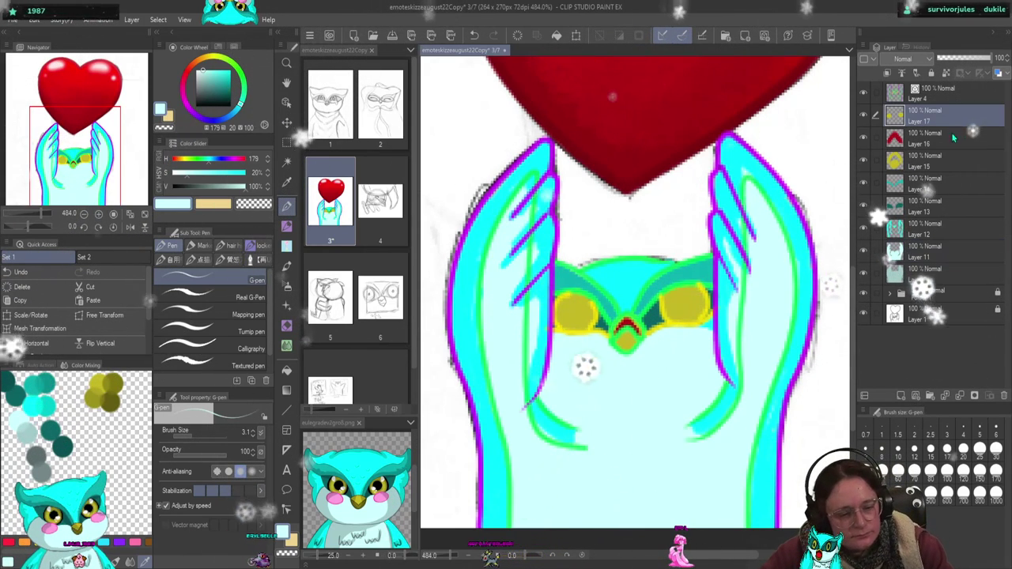
pyautogui.click(899, 395)
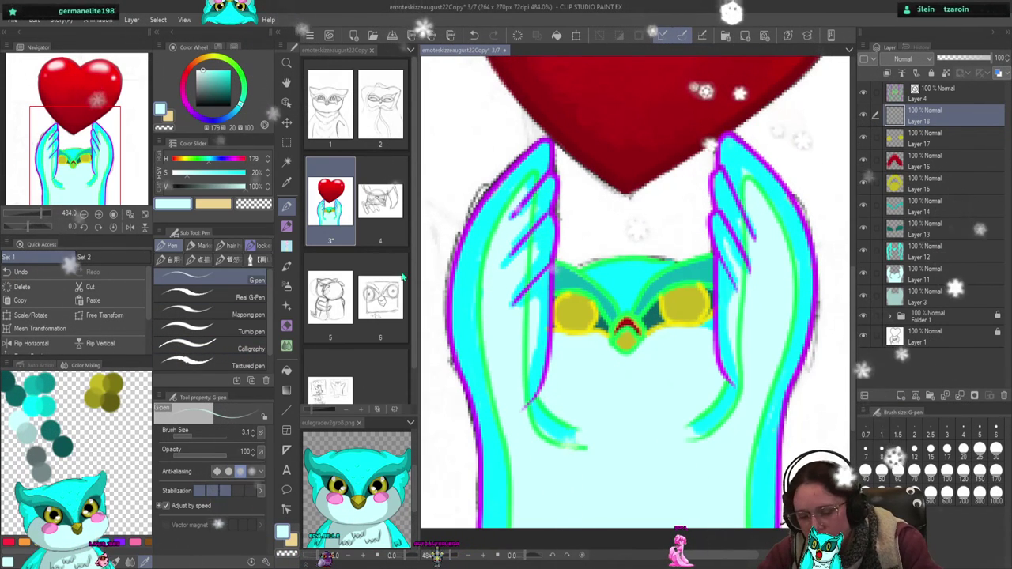
pyautogui.moveTo(241, 185); pyautogui.dragTo(179, 186)
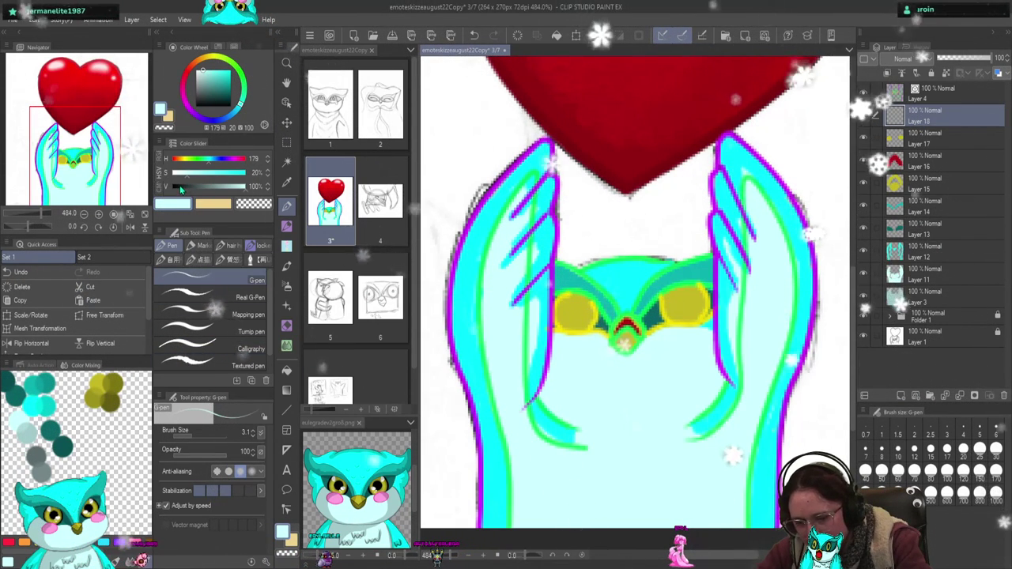
pyautogui.click(682, 303)
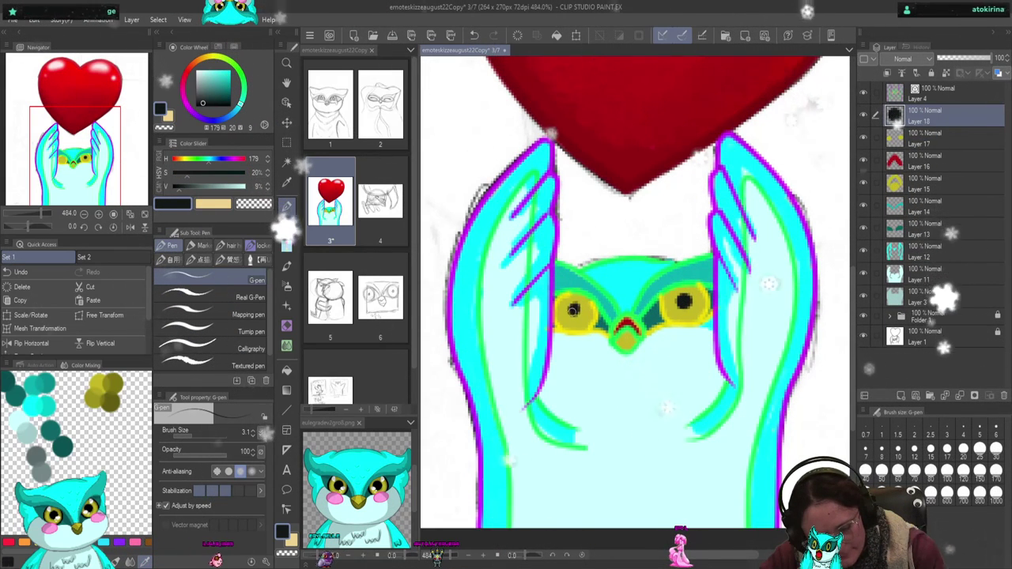
# - Add a layer above the pupils, sample the blush pink (HSV 324, 49, 100) from the reference owl and dab it onto the mixing palette
pyautogui.click(918, 394)
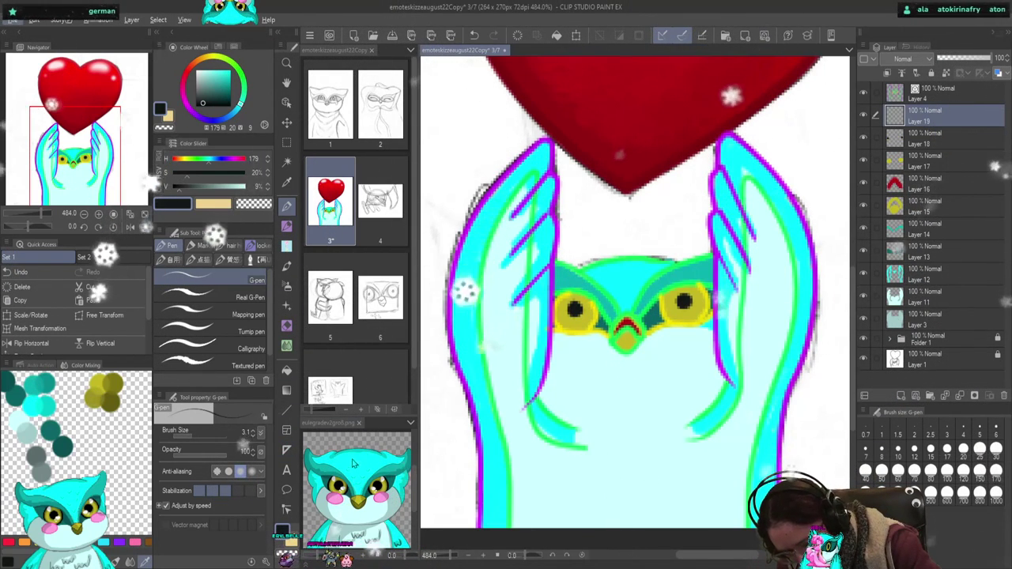
pyautogui.click(340, 488)
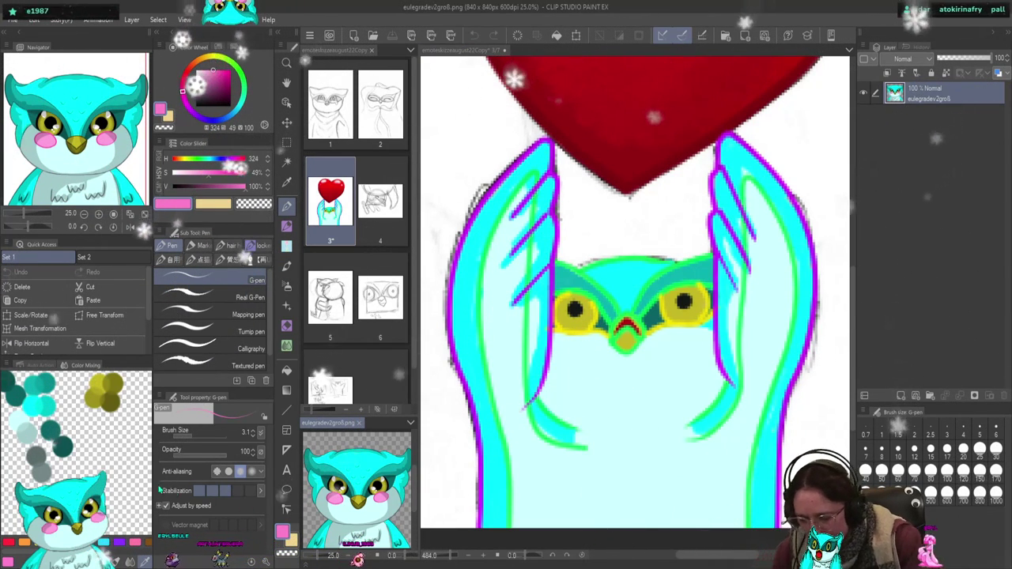
pyautogui.moveTo(117, 474); pyautogui.dragTo(115, 502)
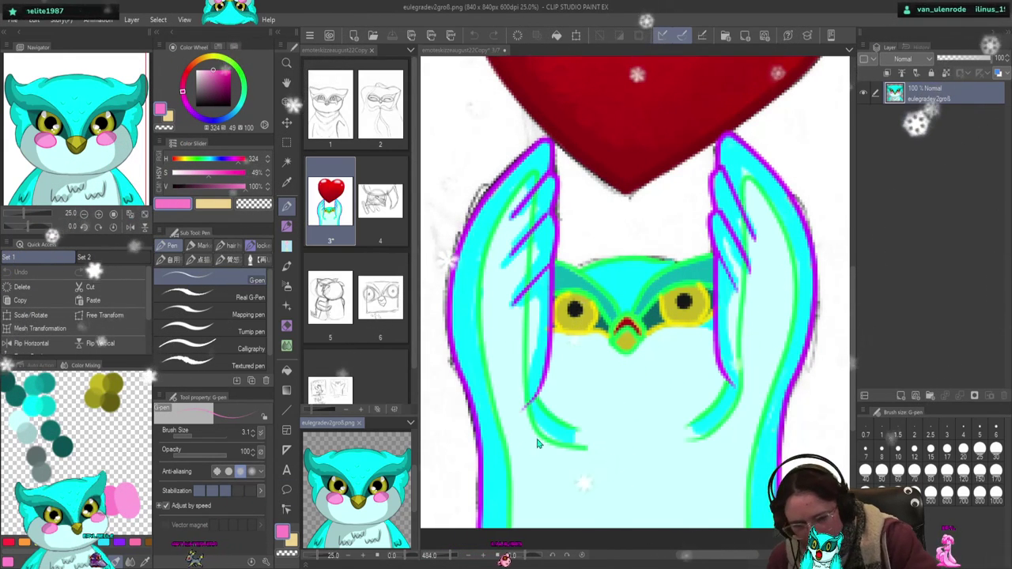
pyautogui.click(589, 202)
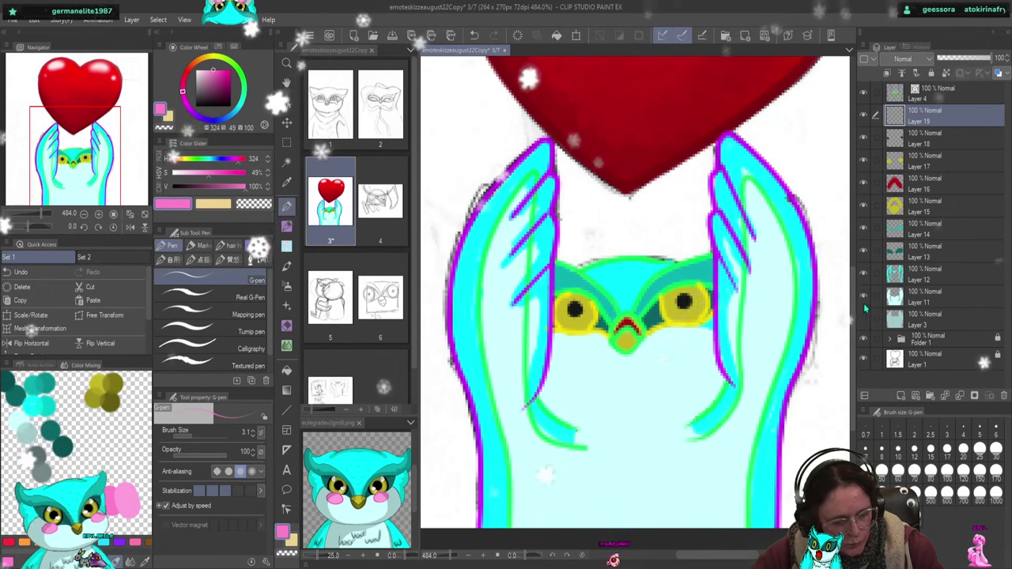
# - Hide Layers 3 and 11 to reveal the sketch and paint slanted pink blush strokes under both eyes on Layer 19
pyautogui.click(863, 316)
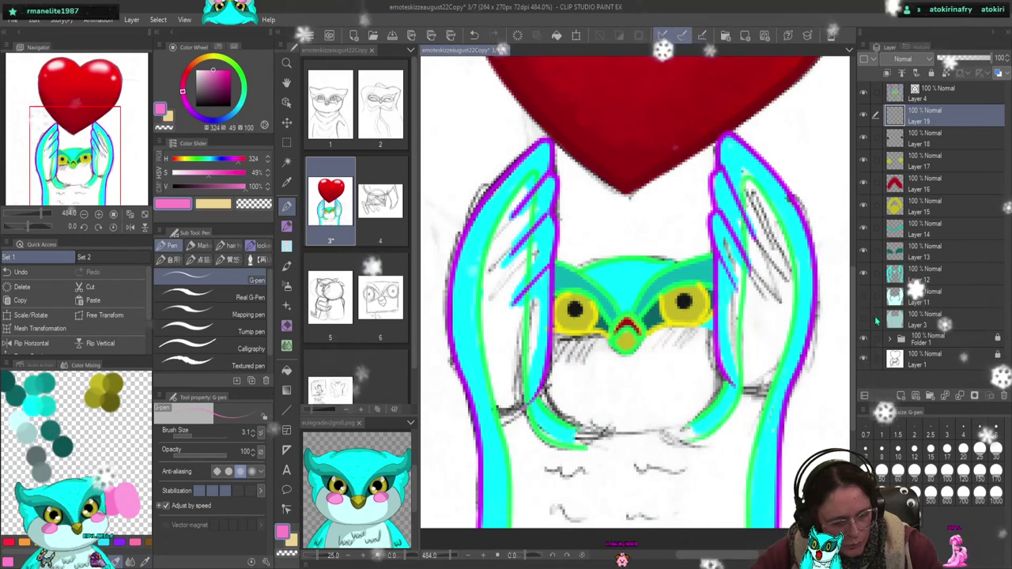
pyautogui.click(923, 356)
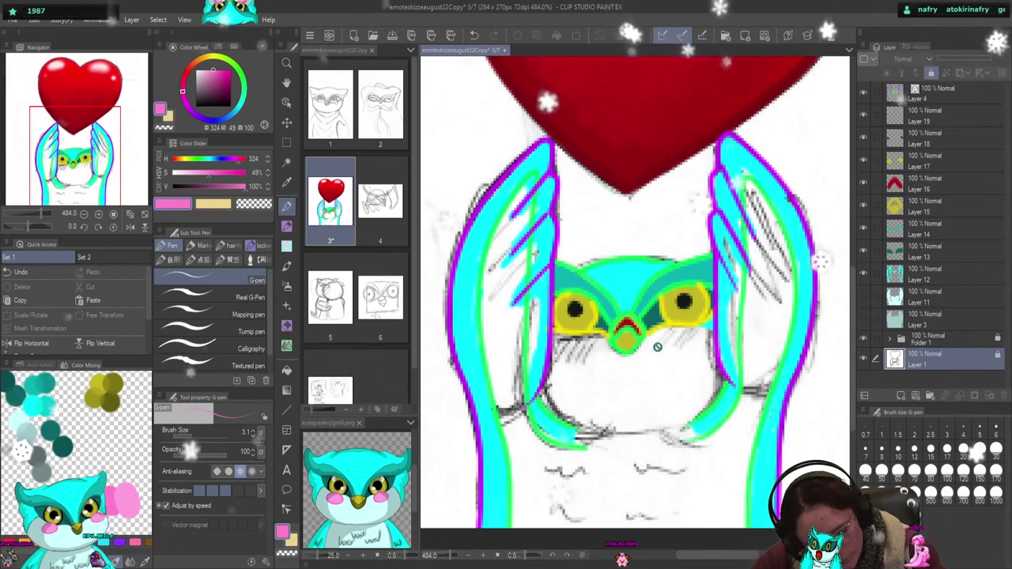
pyautogui.click(937, 120)
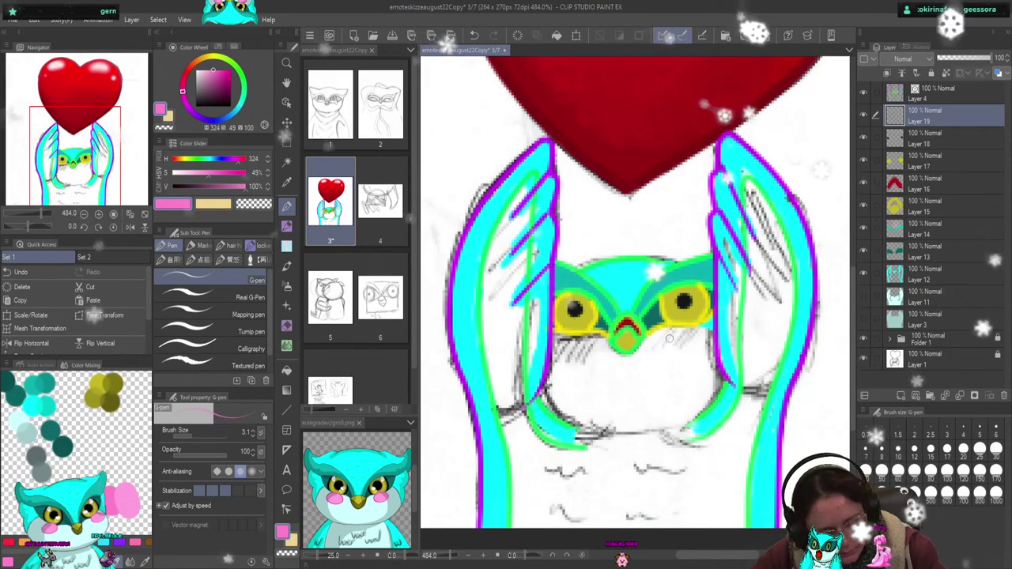
pyautogui.moveTo(658, 346); pyautogui.dragTo(689, 333)
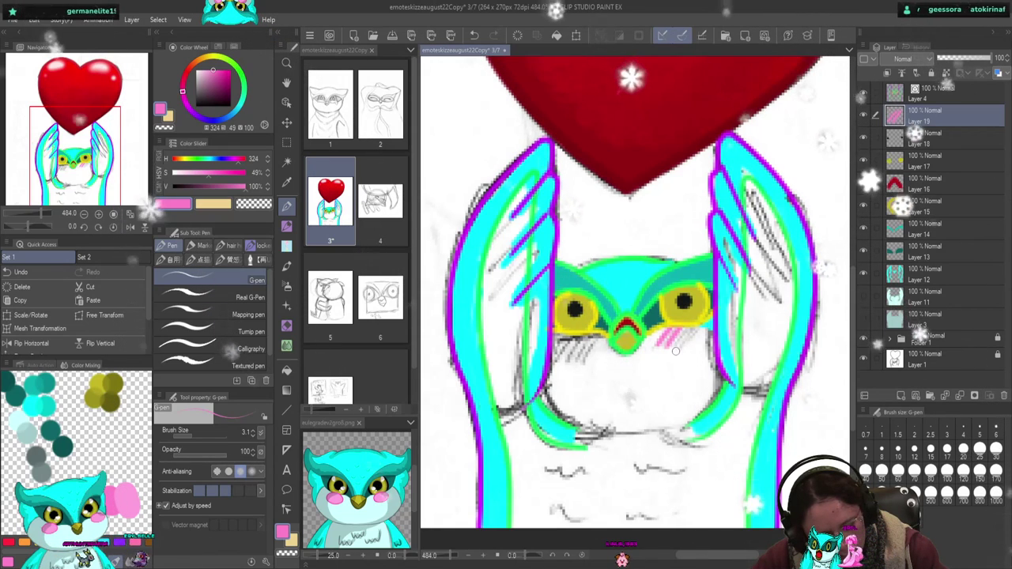
pyautogui.moveTo(563, 358); pyautogui.dragTo(595, 339)
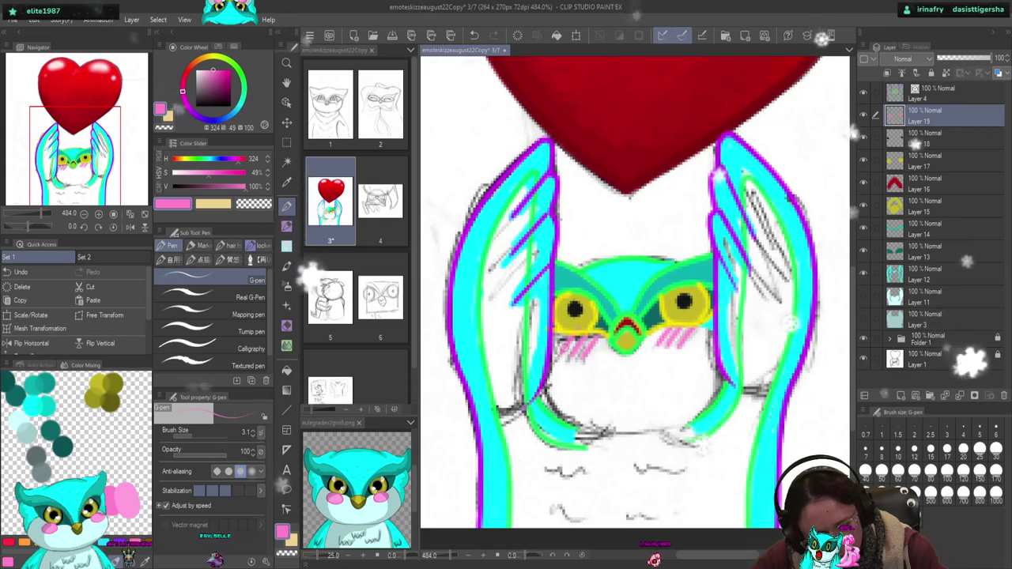
# - Show the pale fills on Layer 11 and Layer 3 again
pyautogui.click(863, 297)
pyautogui.click(863, 298)
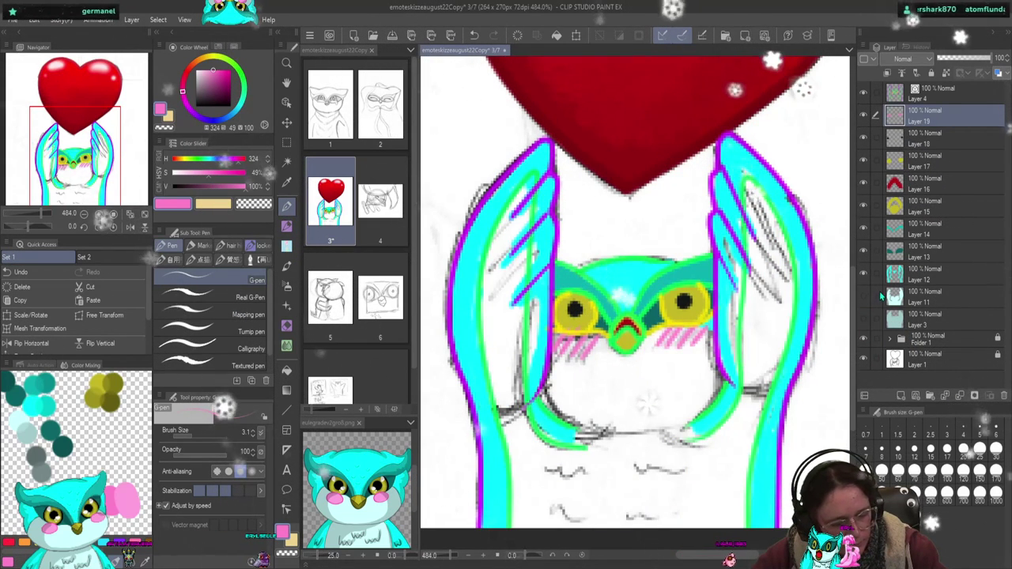
pyautogui.click(864, 298)
pyautogui.click(864, 320)
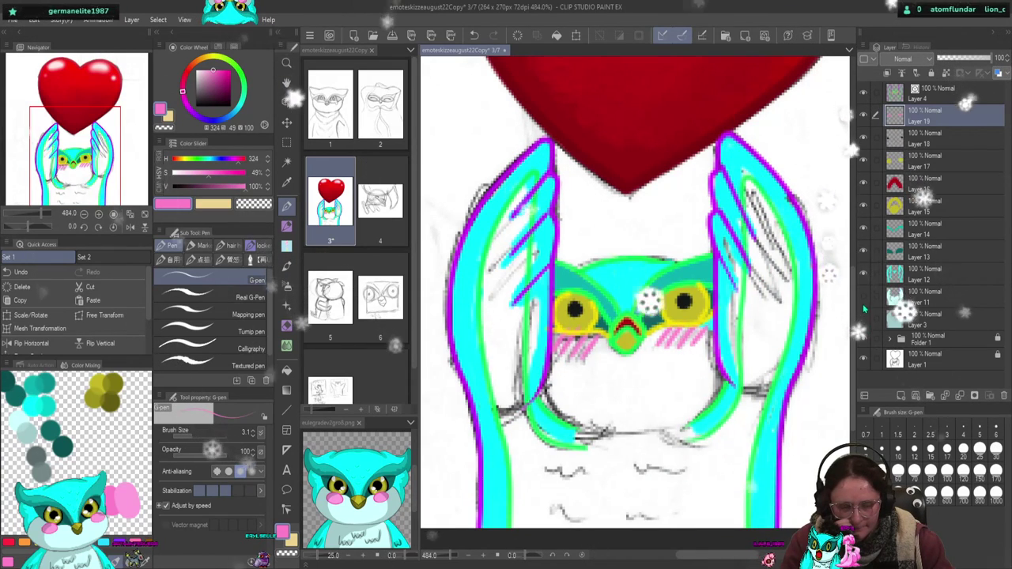
pyautogui.click(864, 312)
pyautogui.click(864, 314)
pyautogui.click(865, 326)
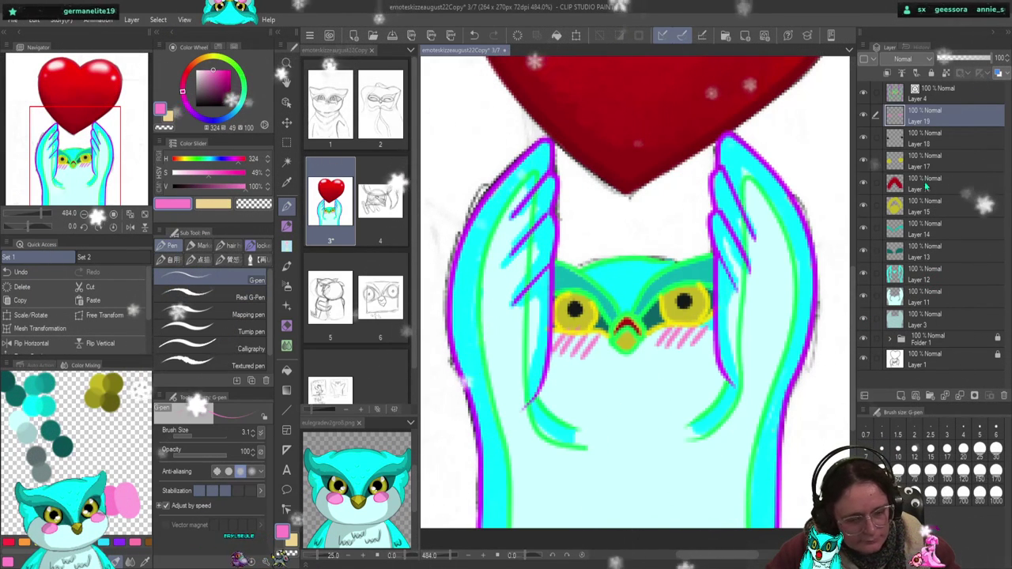
# - Select the green inner contour lines of both wings on vector Layer 4 and cut them
pyautogui.click(922, 95)
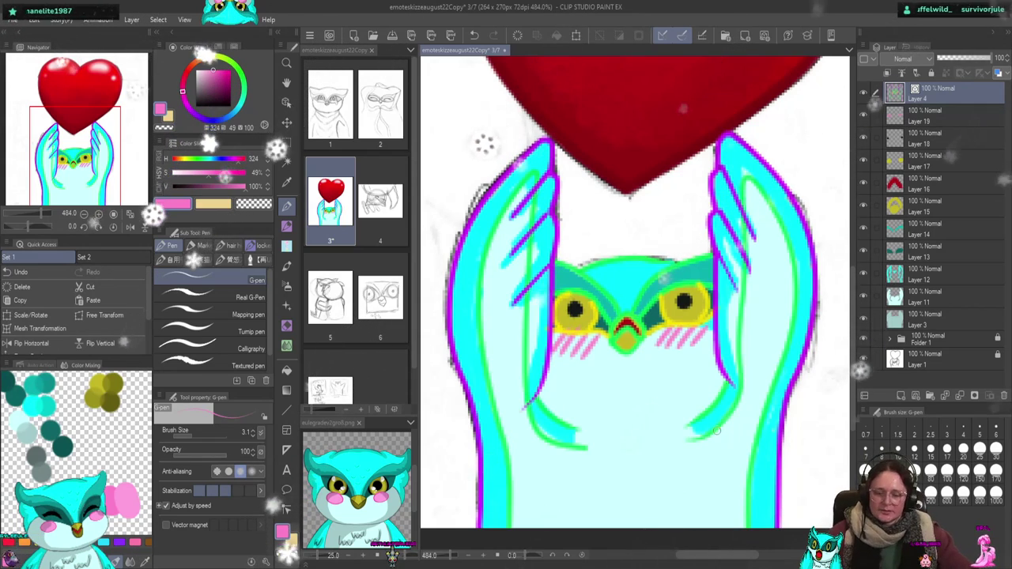
pyautogui.press('o')
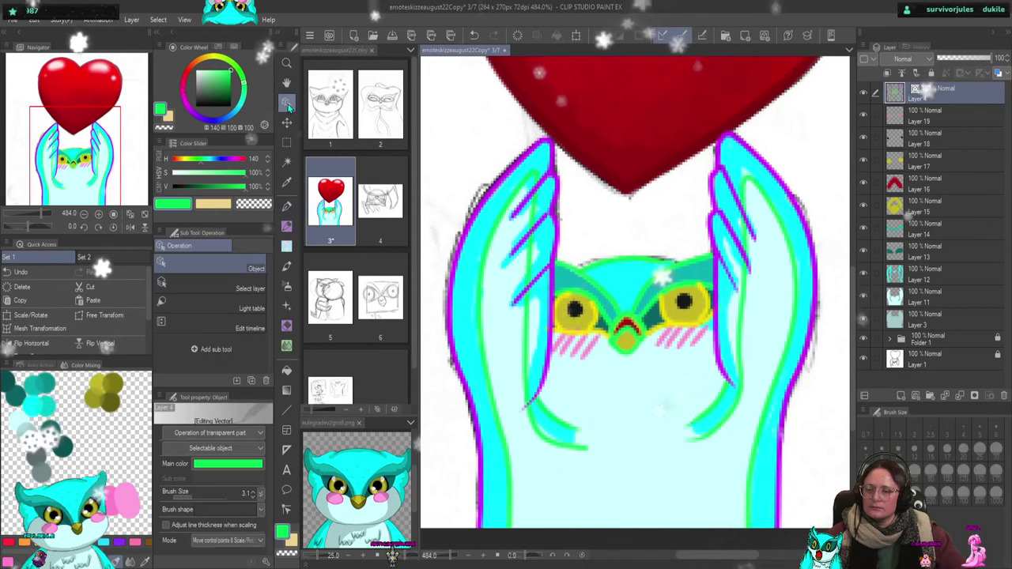
pyautogui.click(491, 340)
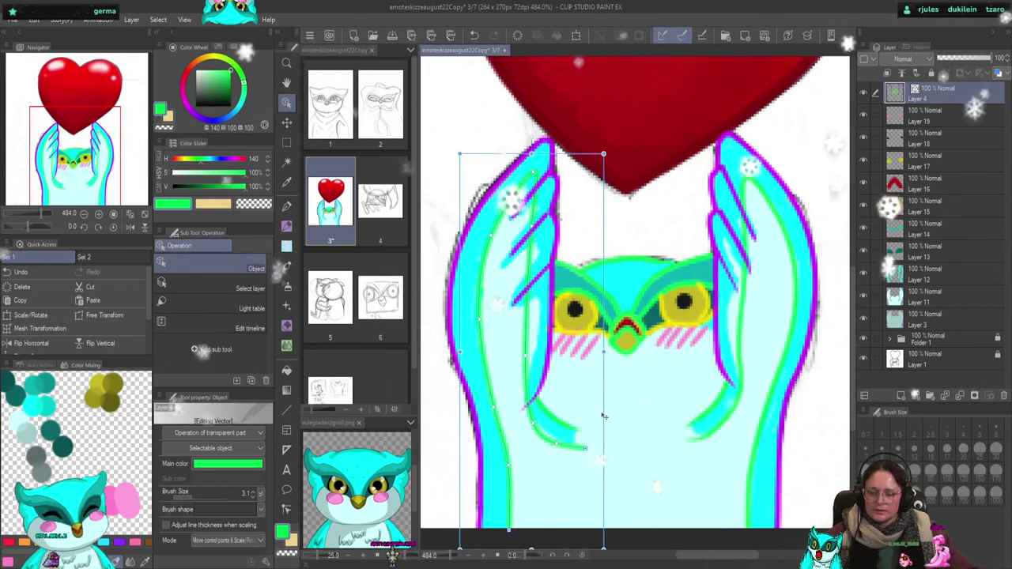
pyautogui.keyDown('shift'); pyautogui.click(709, 435); pyautogui.keyUp('shift')
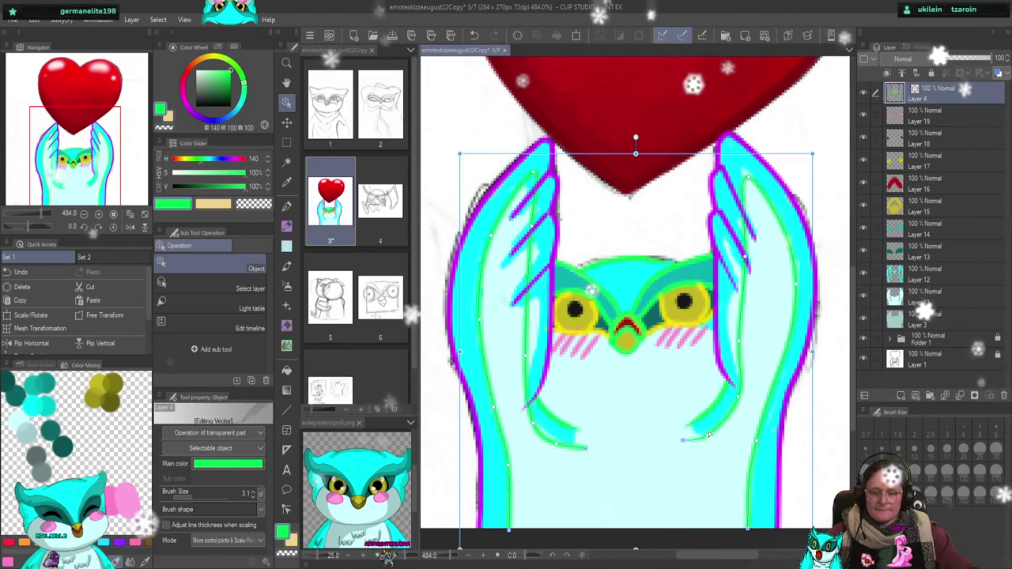
pyautogui.click(738, 376)
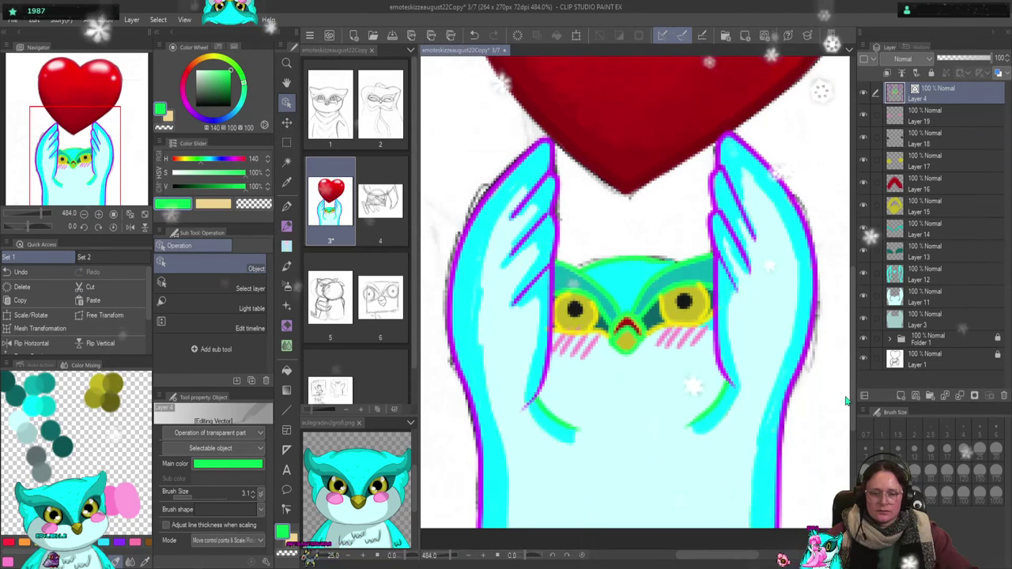
# - Paste the cut inner wing contours onto a new vector layer above Layer 4 and hide that layer
pyautogui.click(915, 394)
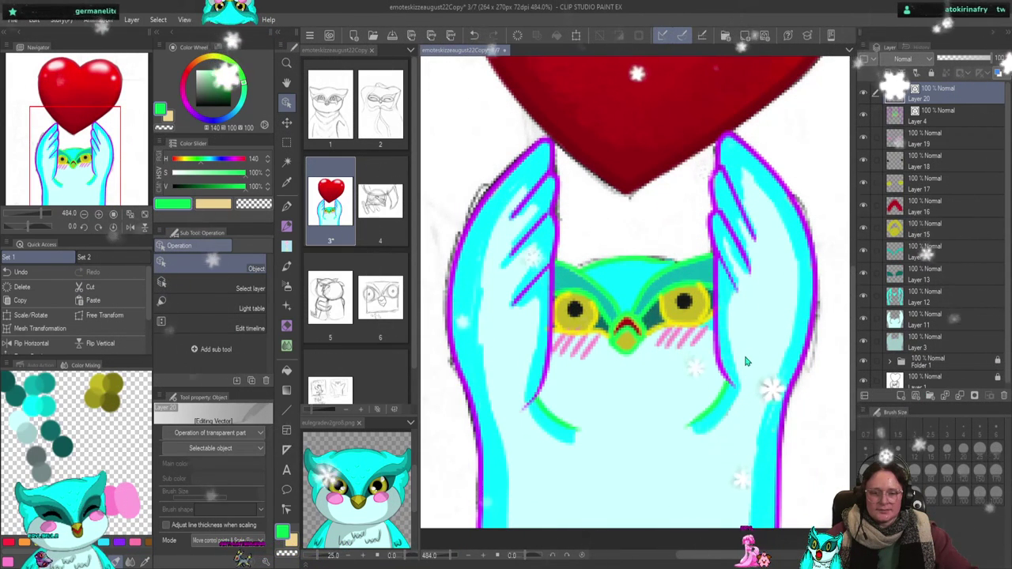
pyautogui.hotkey('ctrl', 'v')
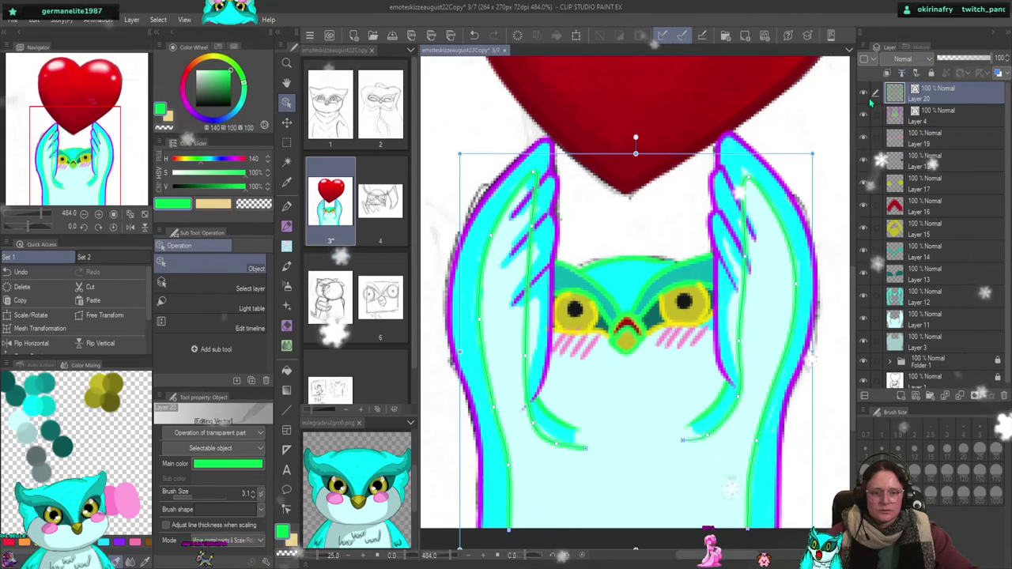
pyautogui.click(866, 93)
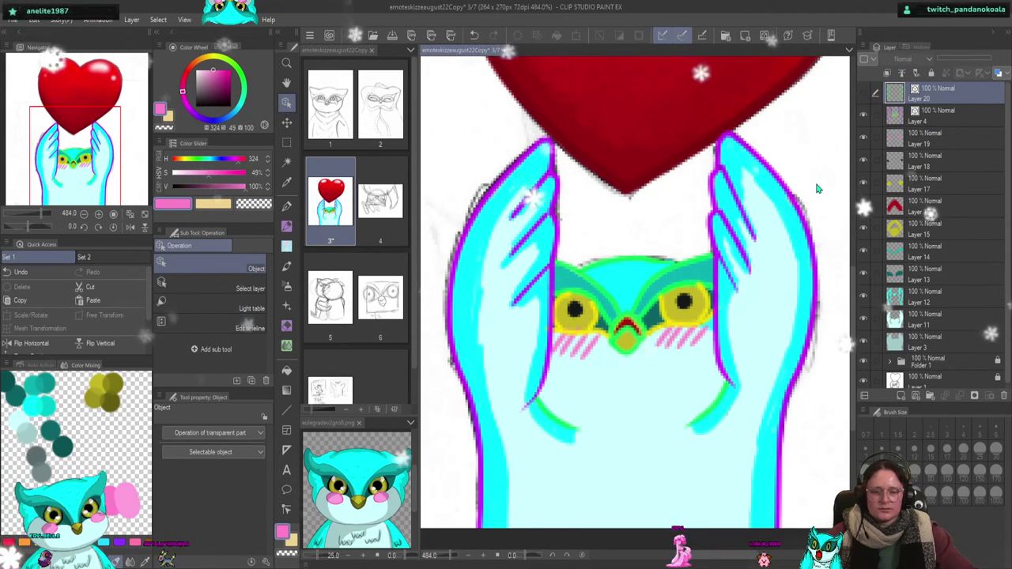
# - Select the wing, head, brow, eye and lower arm outlines on Layer 4 and recolor them dark teal (HSV 180, 86, 32)
pyautogui.click(780, 429)
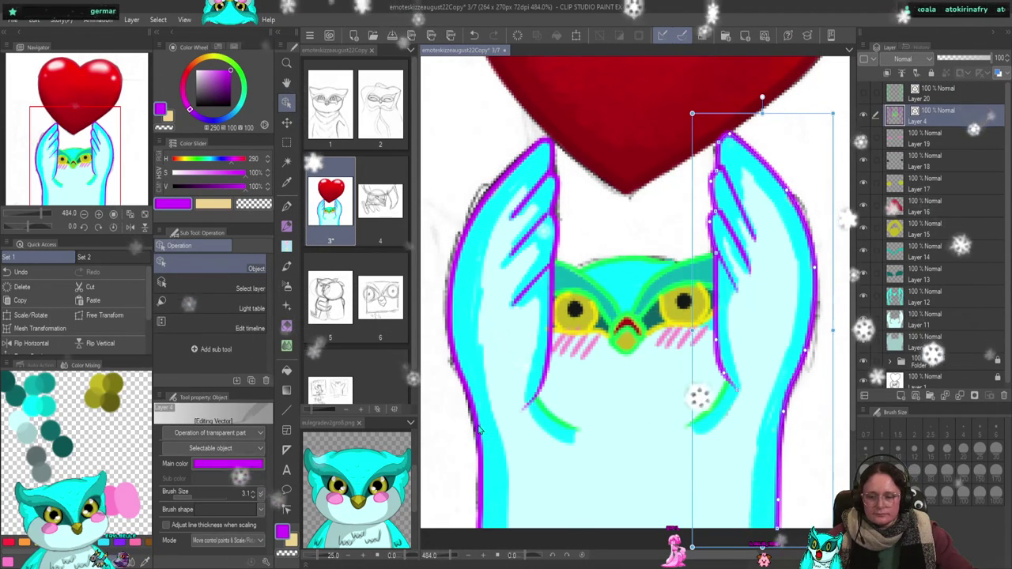
pyautogui.keyDown('shift'); pyautogui.click(558, 424); pyautogui.keyUp('shift')
pyautogui.keyDown('shift'); pyautogui.click(703, 427); pyautogui.keyUp('shift')
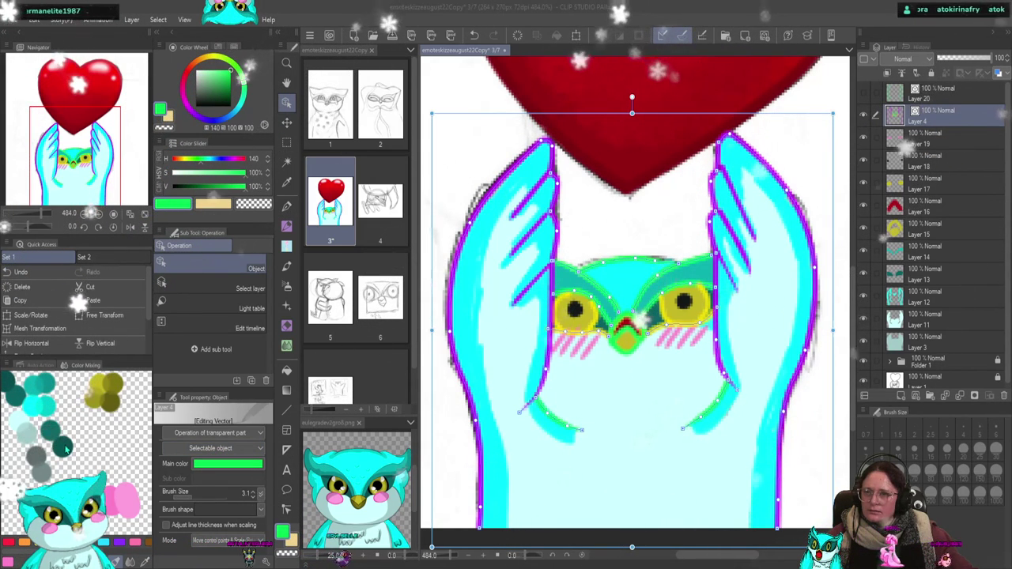
pyautogui.keyDown('alt'); pyautogui.click(647, 320); pyautogui.keyUp('alt')
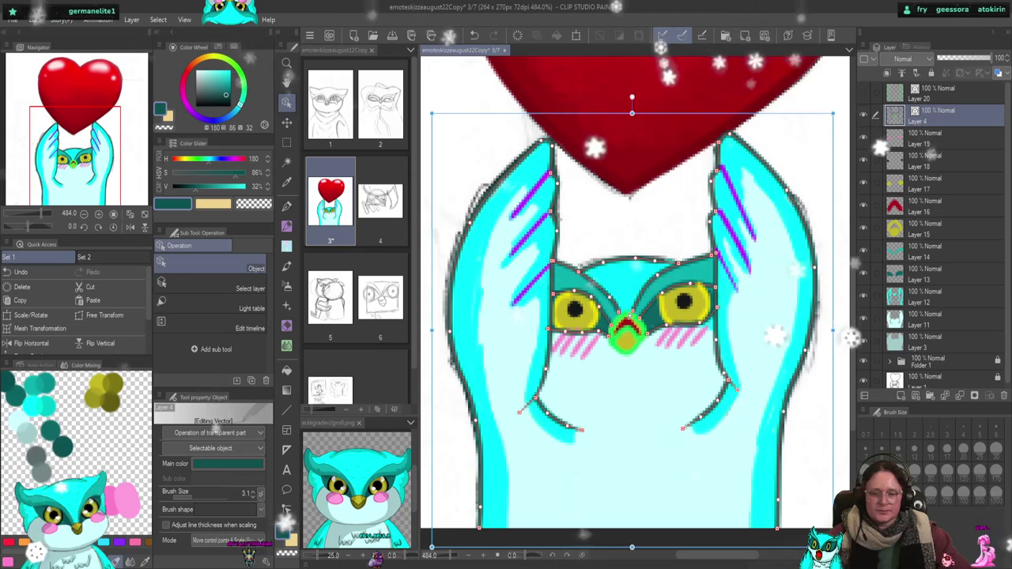
# - Select the green beak outlines on vector Layer 4 and recolor them dark olive (HSV 56, 84, 39)
pyautogui.click(625, 330)
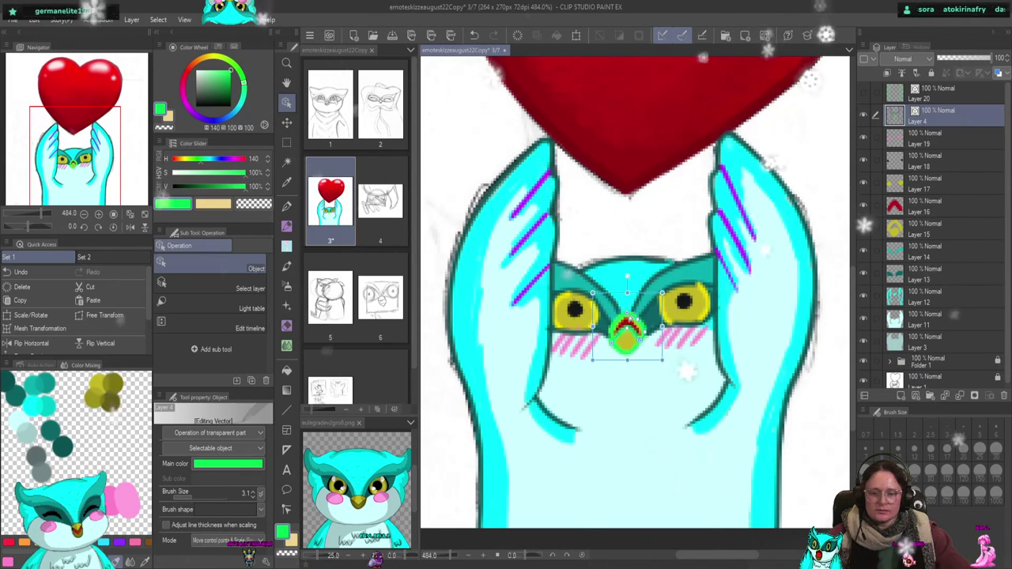
pyautogui.click(626, 327)
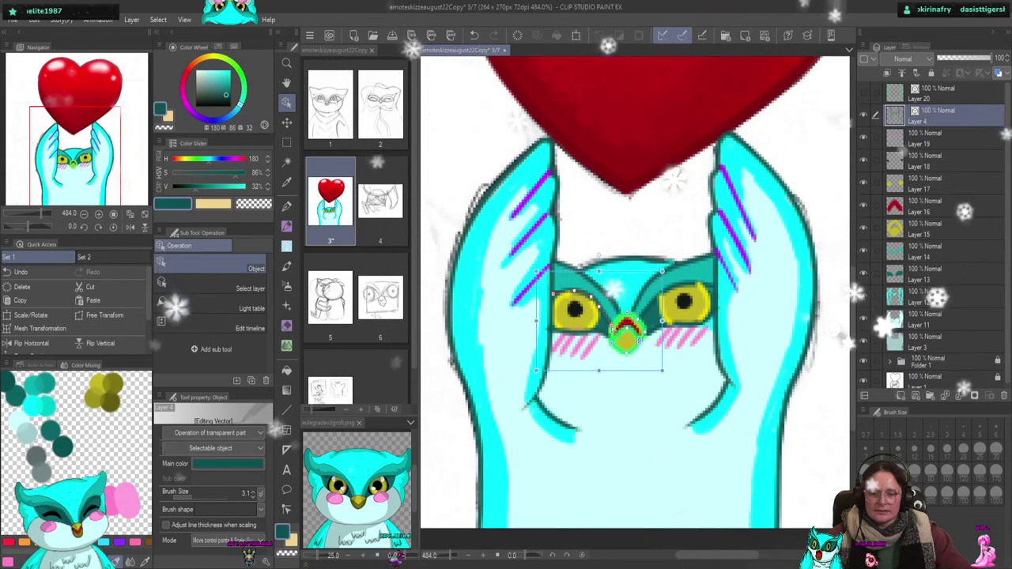
pyautogui.click(621, 327)
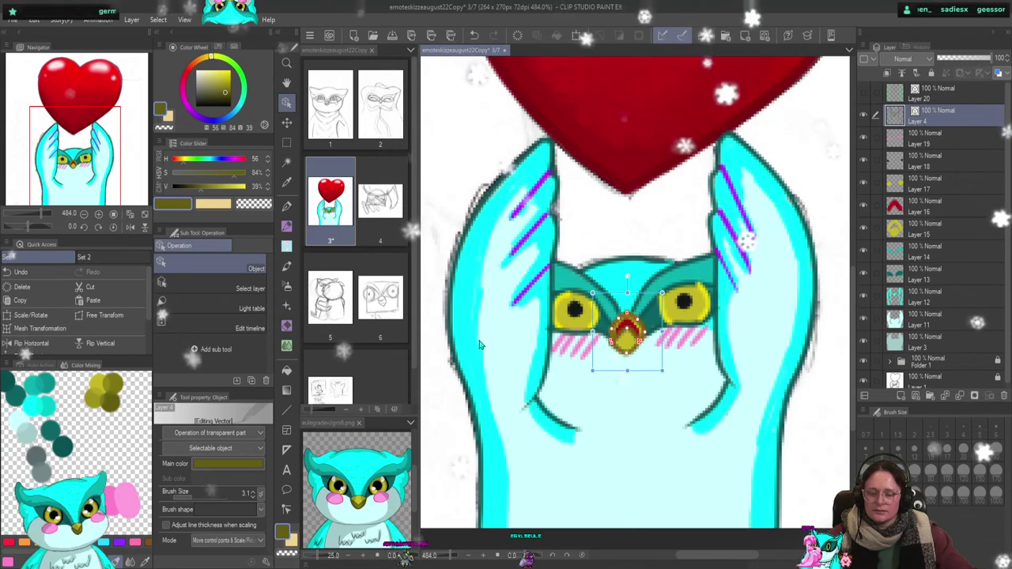
pyautogui.keyDown('alt'); pyautogui.click(593, 281); pyautogui.keyUp('alt')
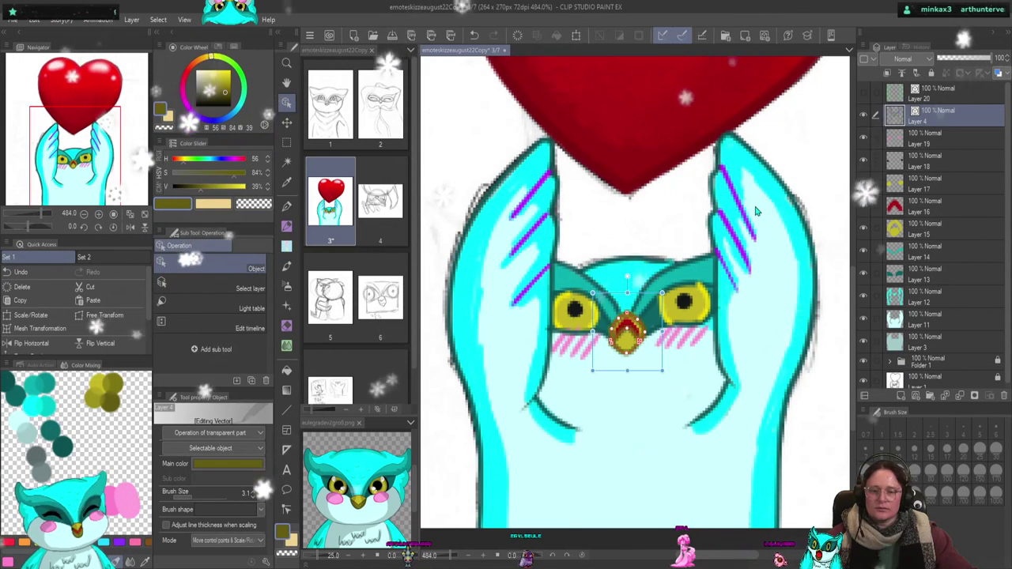
# - Select the purple feather lines on both wings on Layer 4, recolor them dark teal (HSV 180, 86, 32) and deselect them
pyautogui.click(739, 228)
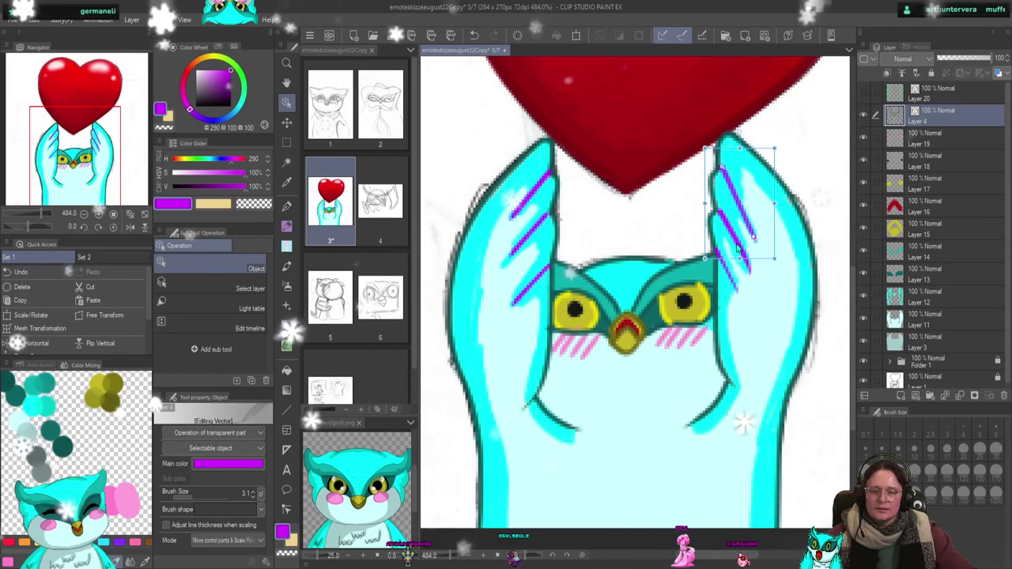
pyautogui.keyDown('shift'); pyautogui.click(735, 284); pyautogui.keyUp('shift')
pyautogui.keyDown('shift'); pyautogui.click(529, 251); pyautogui.keyUp('shift')
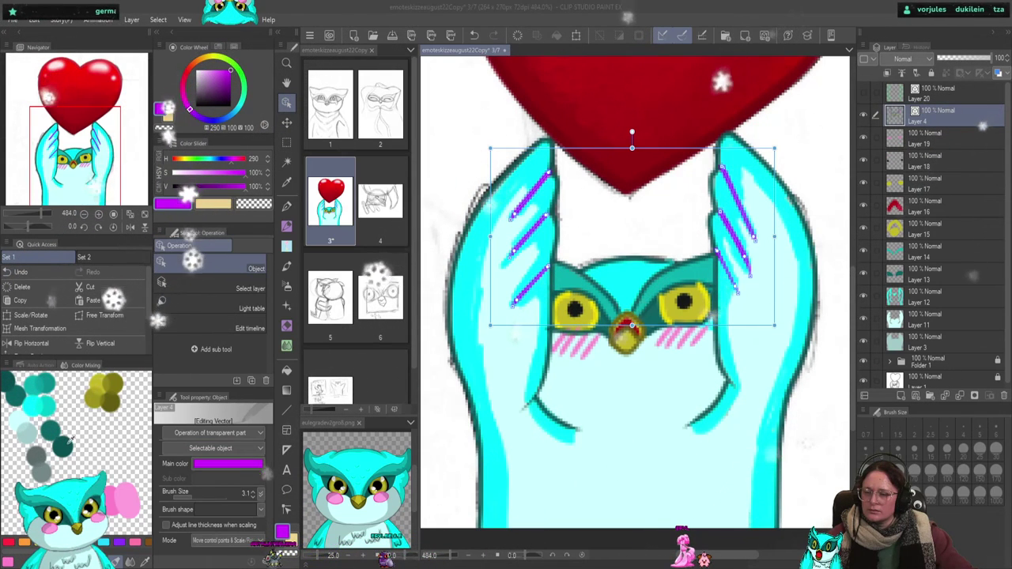
pyautogui.keyDown('alt'); pyautogui.click(576, 263); pyautogui.keyUp('alt')
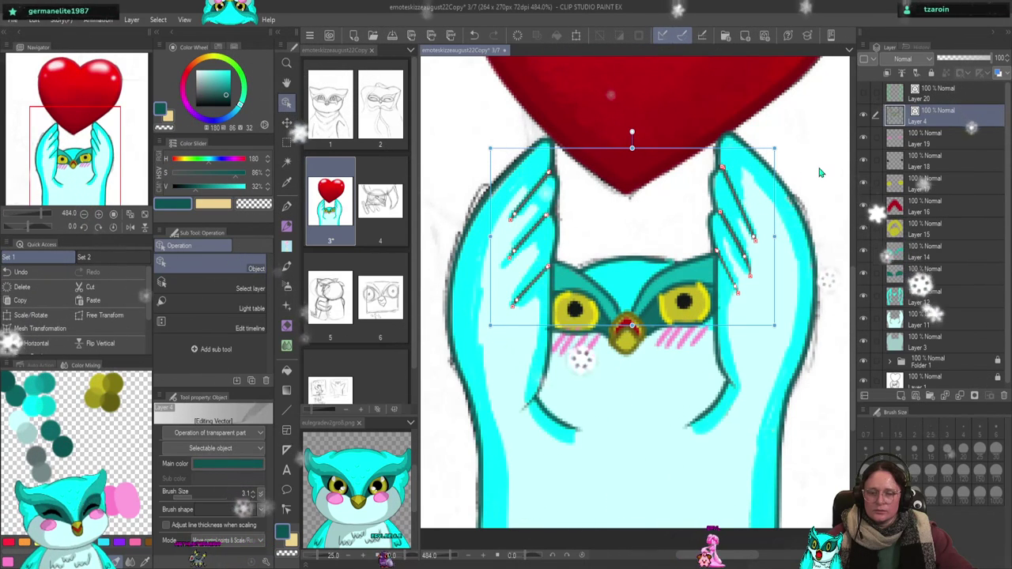
pyautogui.click(819, 173)
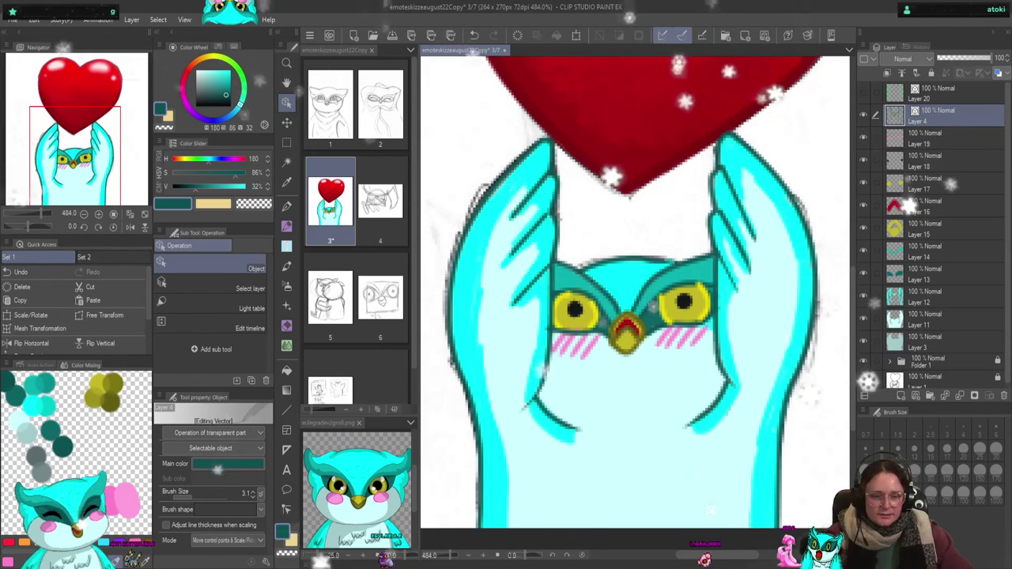
# - Try to reshape the turquoise shading on Layer 12 with the Liquify Brush, and undo the strokes
pyautogui.click(925, 299)
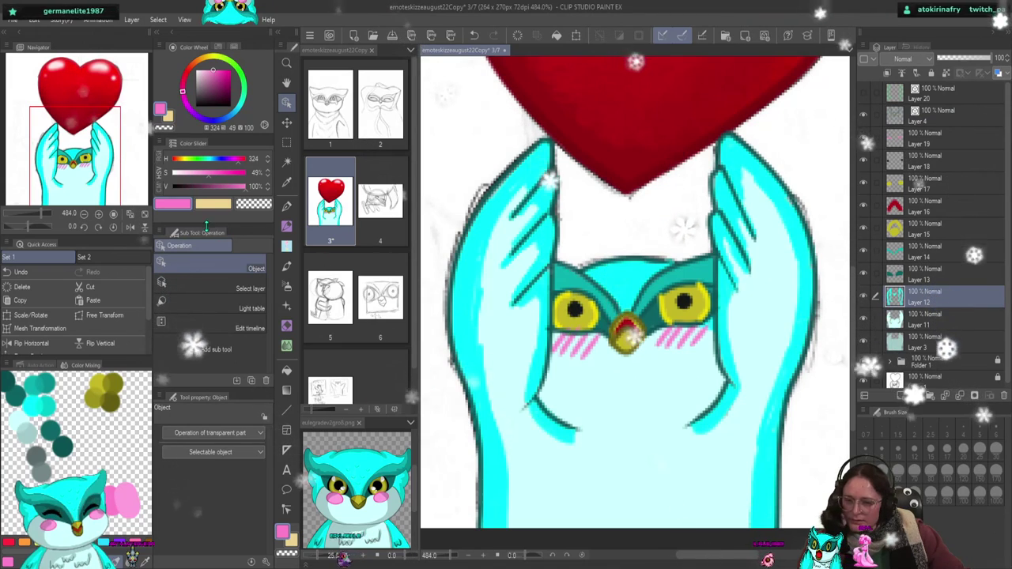
pyautogui.click(286, 346)
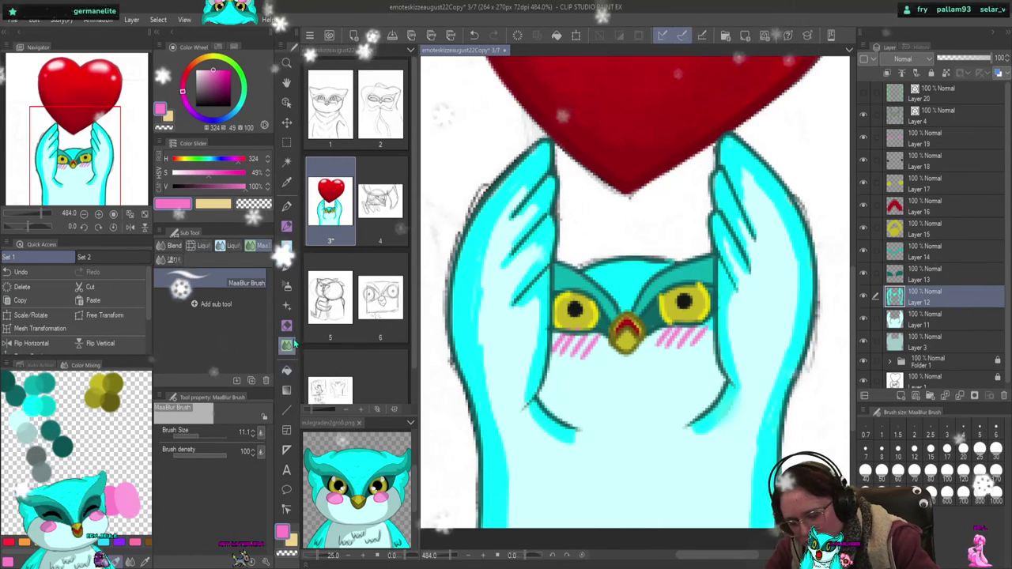
pyautogui.click(226, 246)
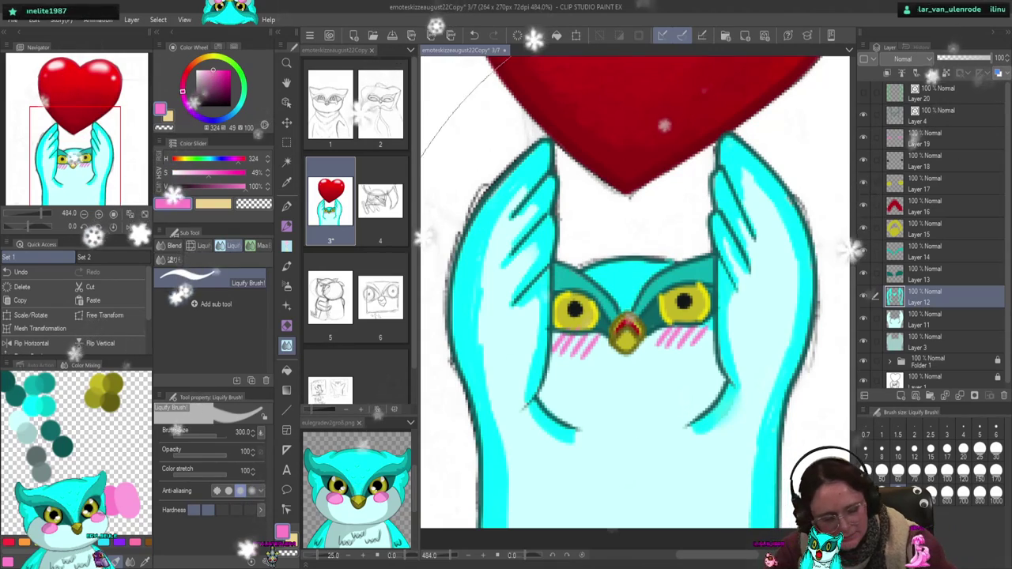
pyautogui.moveTo(632, 332); pyautogui.dragTo(625, 95)
pyautogui.moveTo(506, 474); pyautogui.dragTo(514, 119)
pyautogui.moveTo(649, 261)
pyautogui.mouseDown()
pyautogui.moveTo(632, 197)
pyautogui.moveTo(656, 301)
pyautogui.mouseUp()
pyautogui.hotkey('ctrl', 'z')
pyautogui.hotkey('ctrl', 'z')
pyautogui.hotkey('ctrl', 'z')
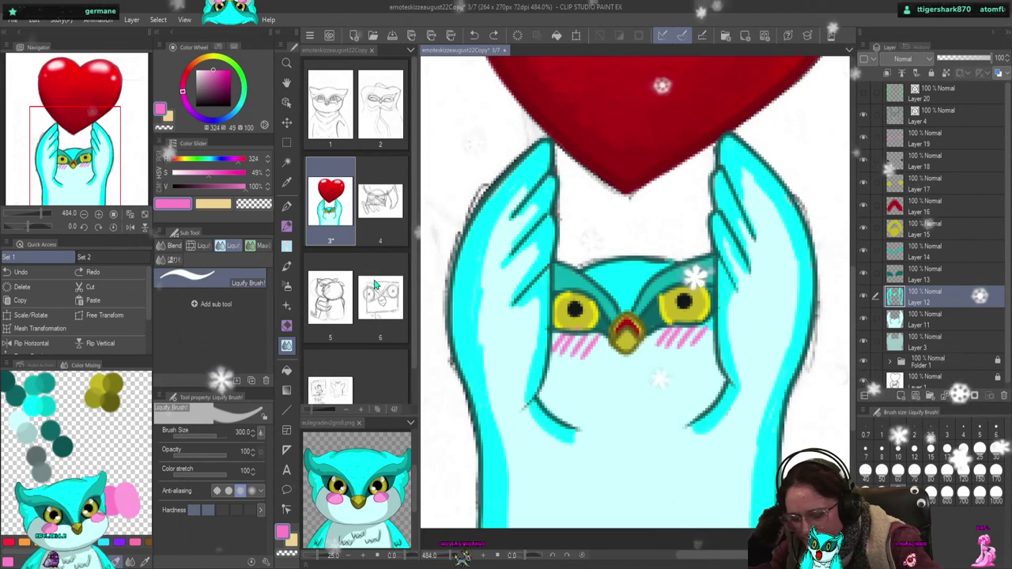
# - Smudge the turquoise shading edge beside the lower right arm line on Layer 12 with the Finger tip blender
pyautogui.click(197, 245)
pyautogui.click(180, 246)
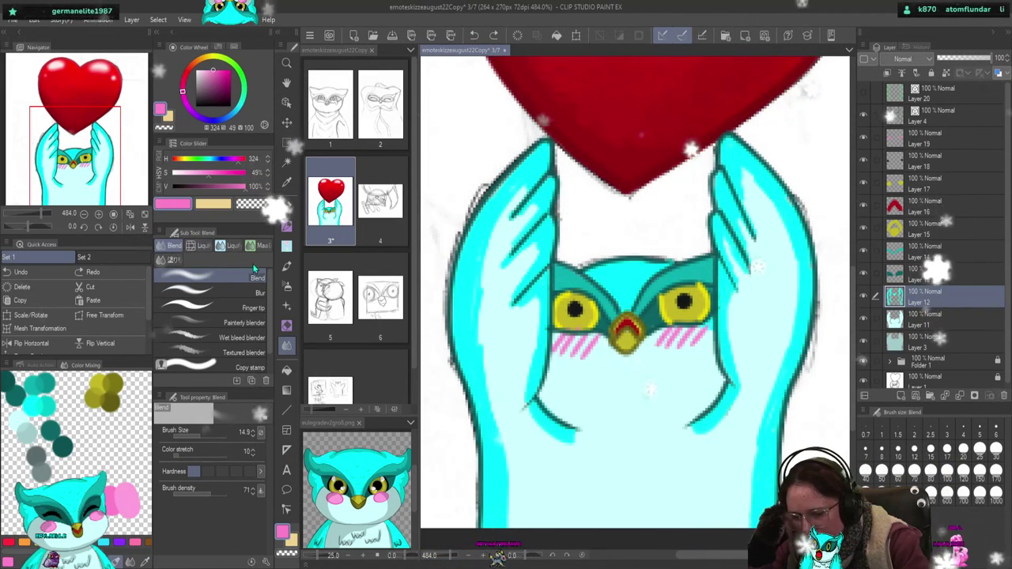
pyautogui.scroll(-1, 267, 336)
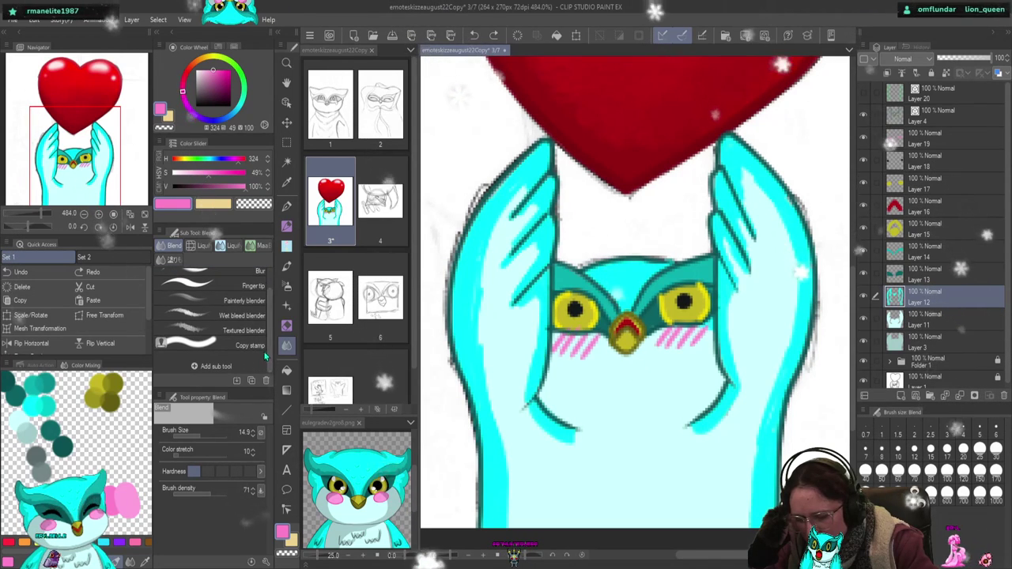
pyautogui.click(229, 286)
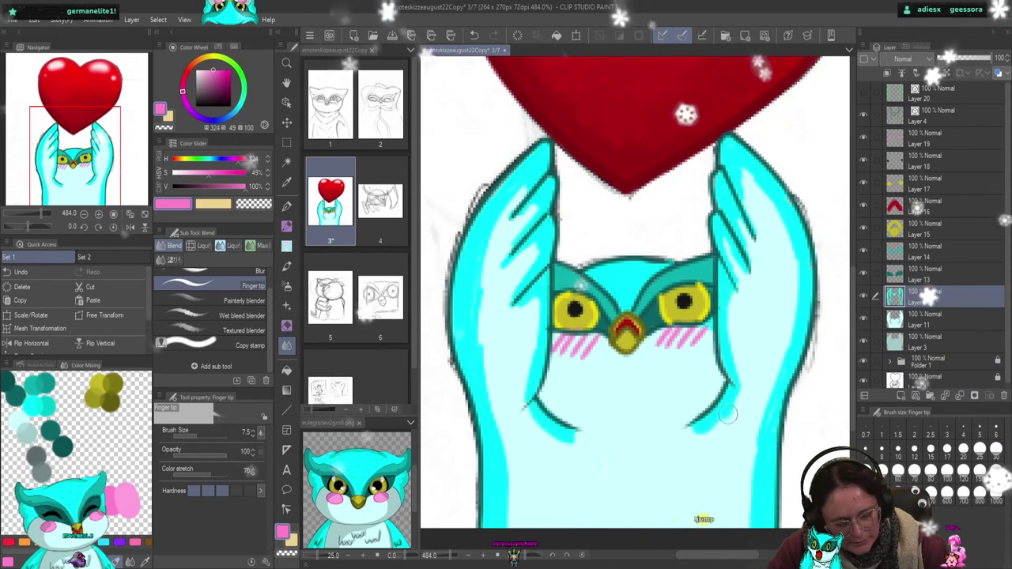
pyautogui.moveTo(717, 421); pyautogui.dragTo(719, 422)
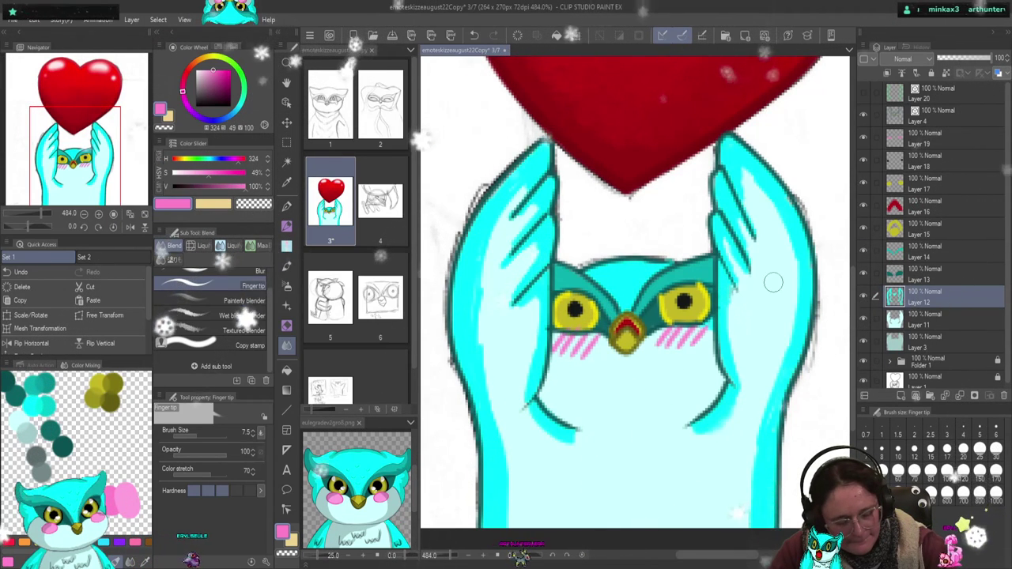
# - Try Layer 11 above Layer 12 in the layer stack, and move it back below
pyautogui.moveTo(917, 319); pyautogui.dragTo(909, 303)
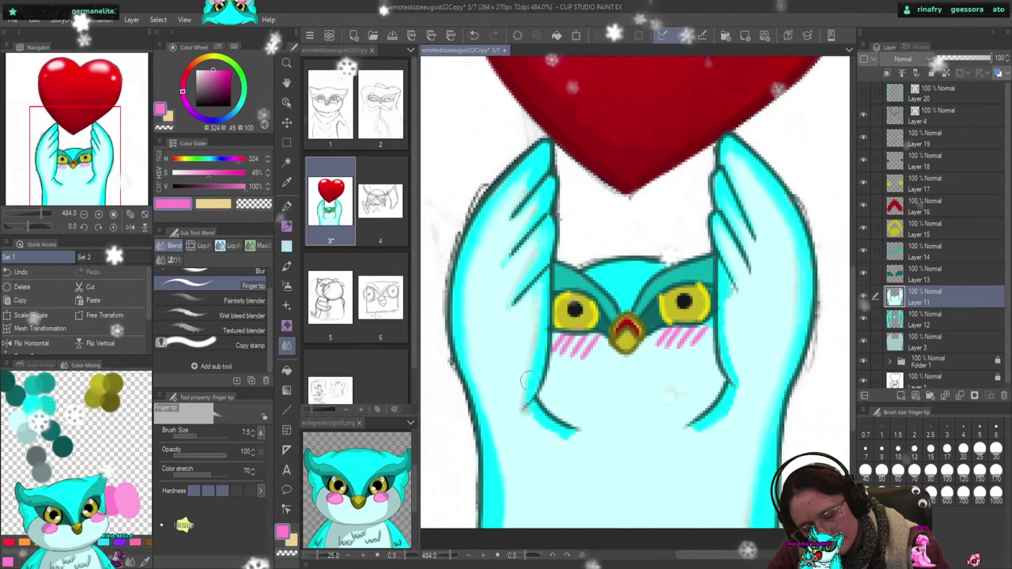
pyautogui.moveTo(925, 294); pyautogui.dragTo(943, 313)
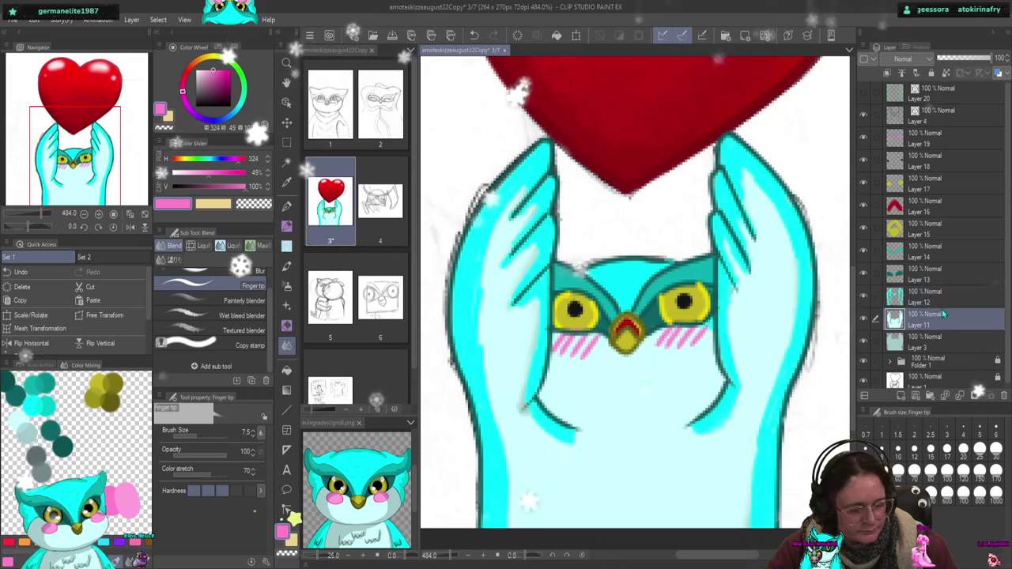
# - Soften the turquoise shading of the left wing and arm on Layer 12 with the Textured blender
pyautogui.click(933, 298)
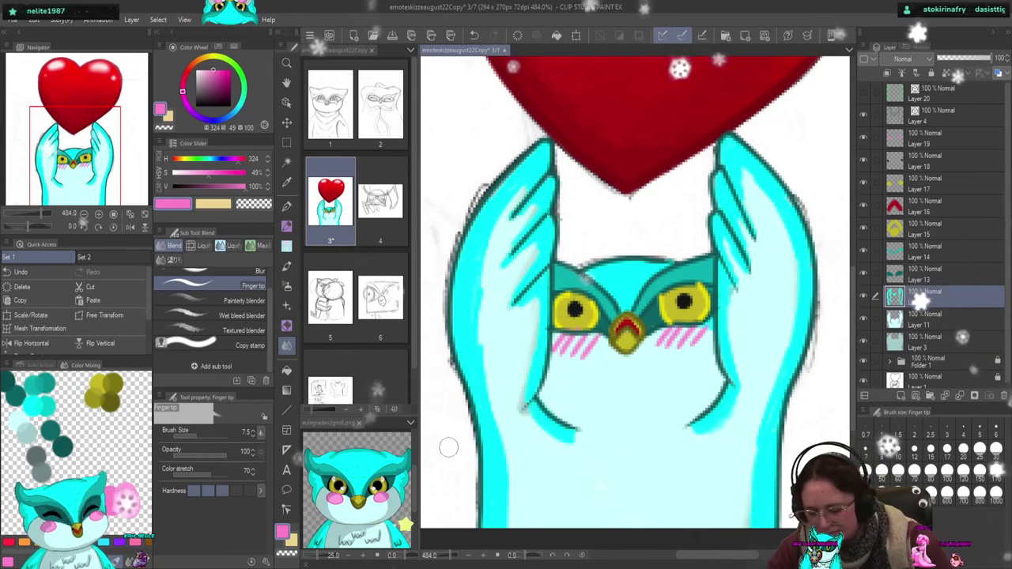
pyautogui.click(241, 331)
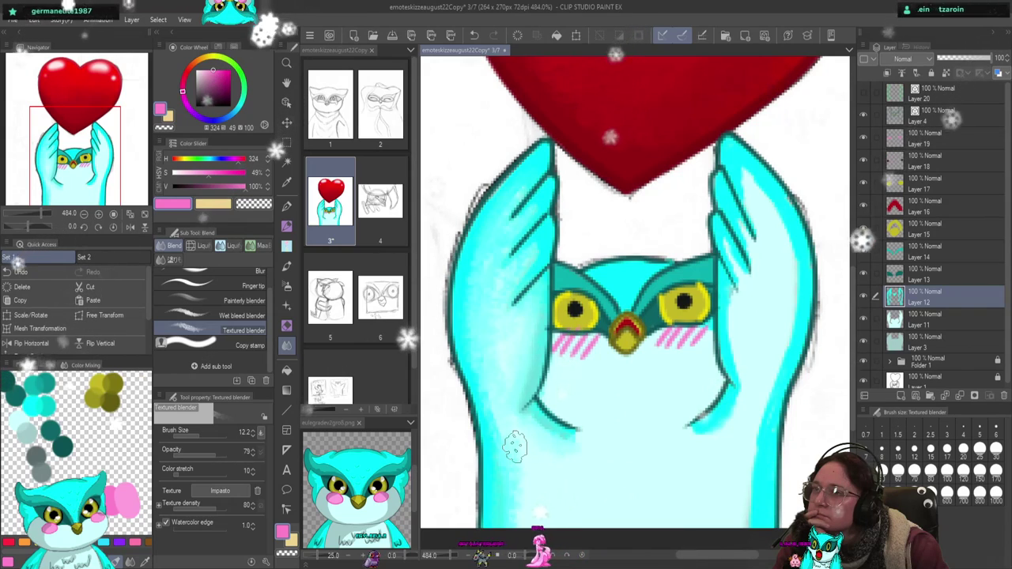
# - Compare the shading and fill by toggling Layers 12 and 11, and leave both layers hidden
pyautogui.click(864, 298)
pyautogui.click(864, 297)
pyautogui.click(865, 319)
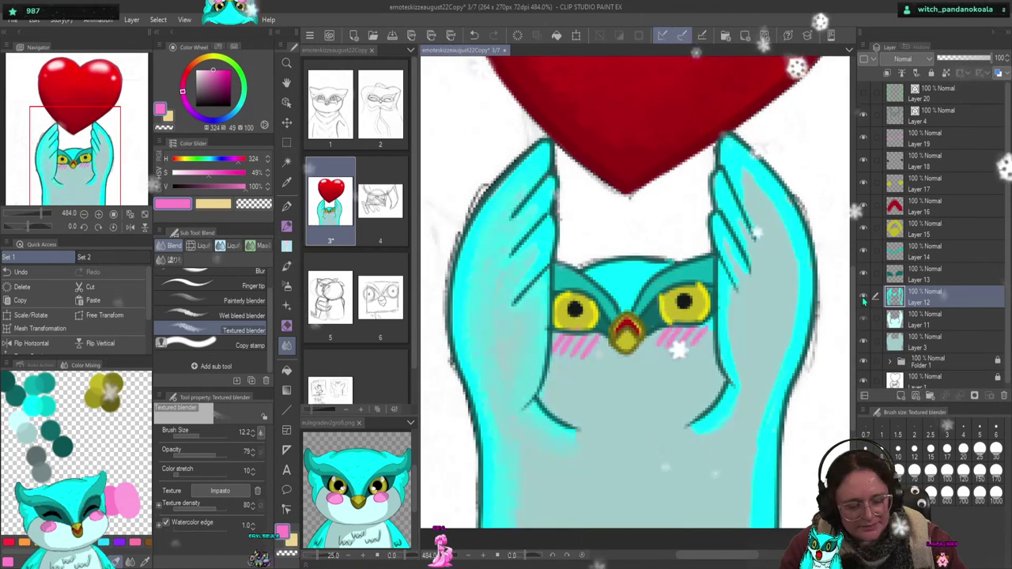
pyautogui.click(864, 320)
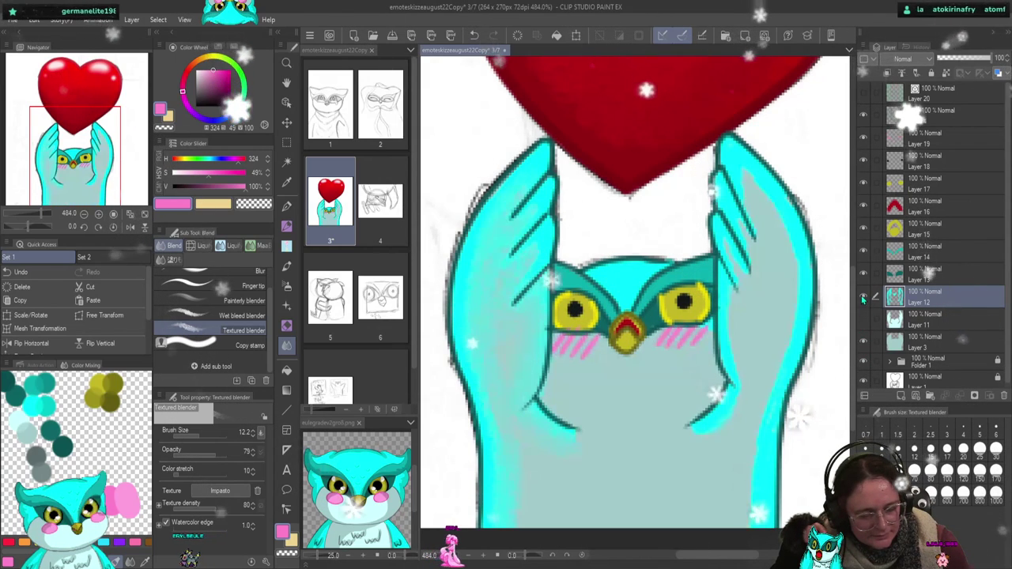
pyautogui.click(863, 320)
# - Fill the owl's base shape on Layer 3 with pale cyan (HSV 179, 20, 100), sampled from the mixing palette
pyautogui.click(939, 344)
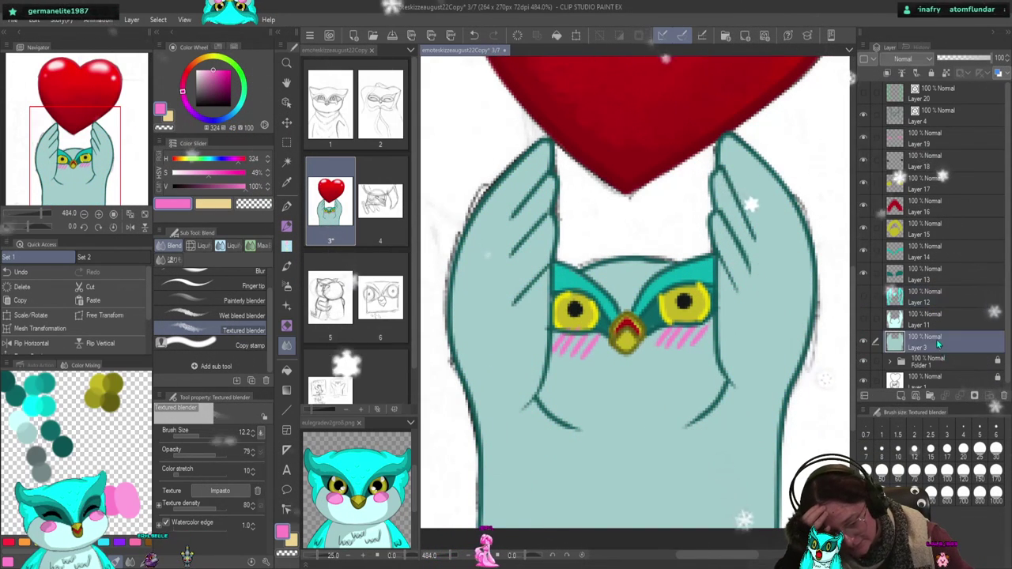
pyautogui.click(286, 370)
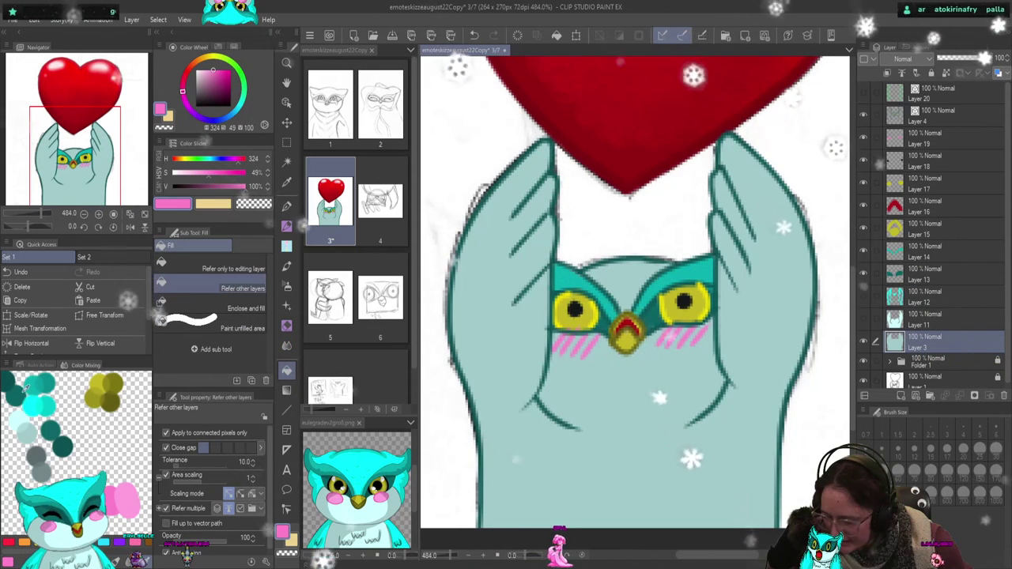
pyautogui.click(19, 419)
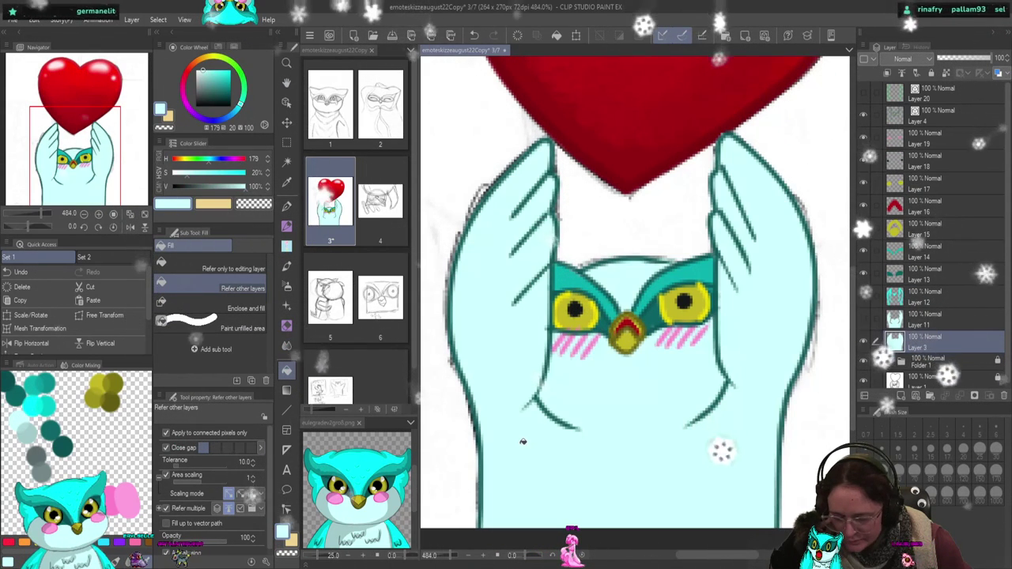
pyautogui.click(522, 441)
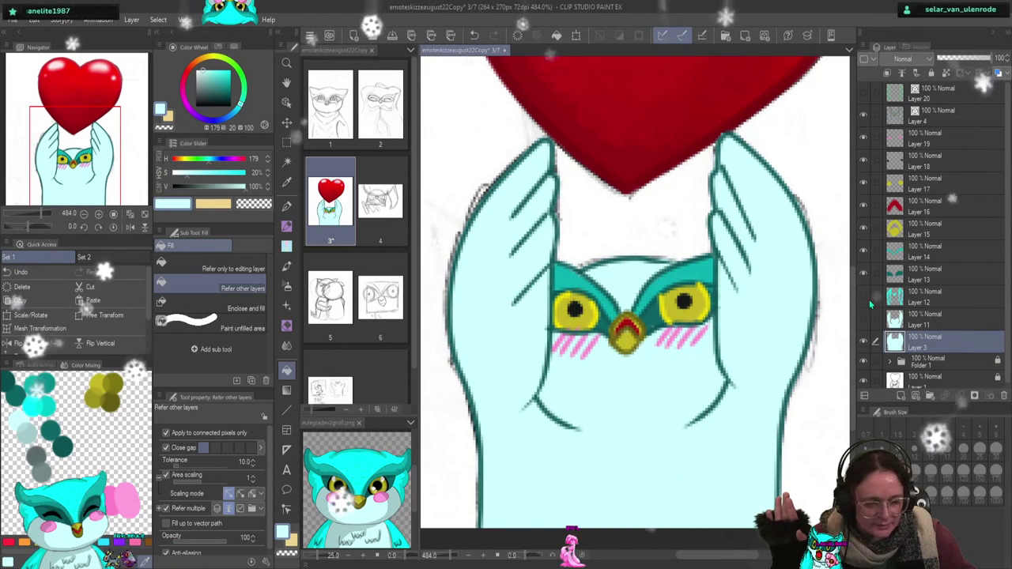
# - Create a new layer directly above Layer 3 and pick the bright cyan from the mixed paint swatches
pyautogui.click(902, 395)
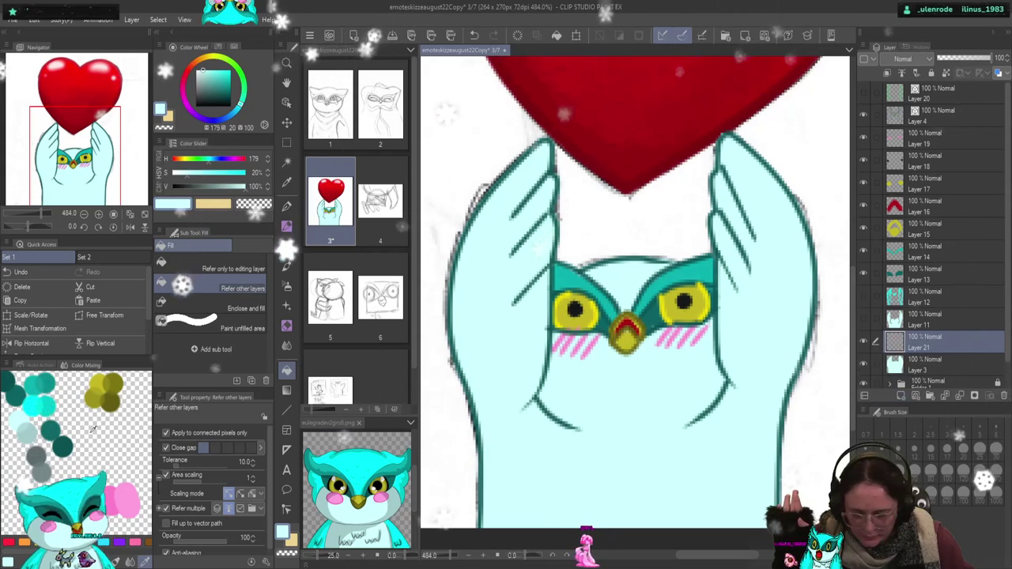
pyautogui.click(39, 387)
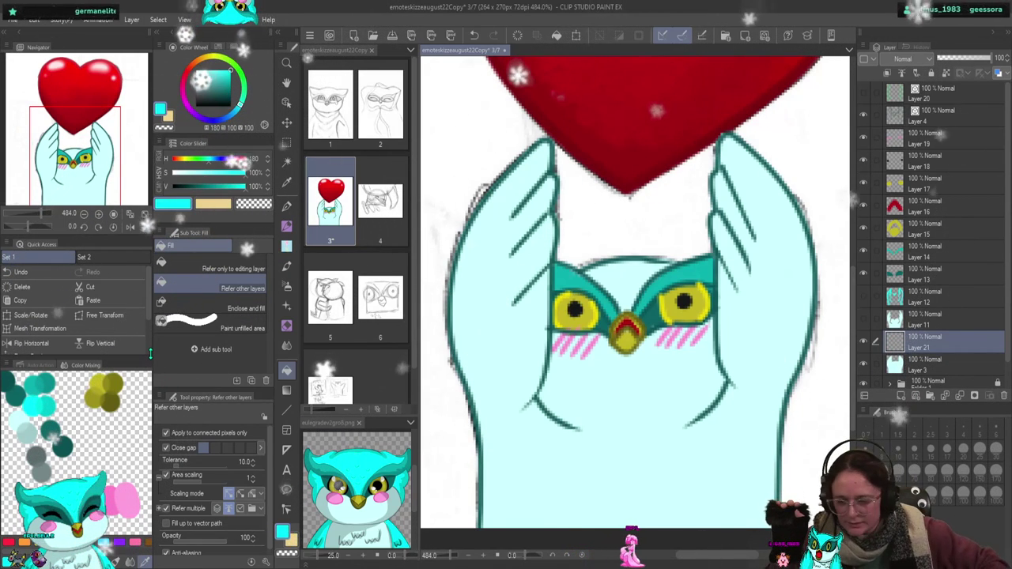
pyautogui.click(289, 228)
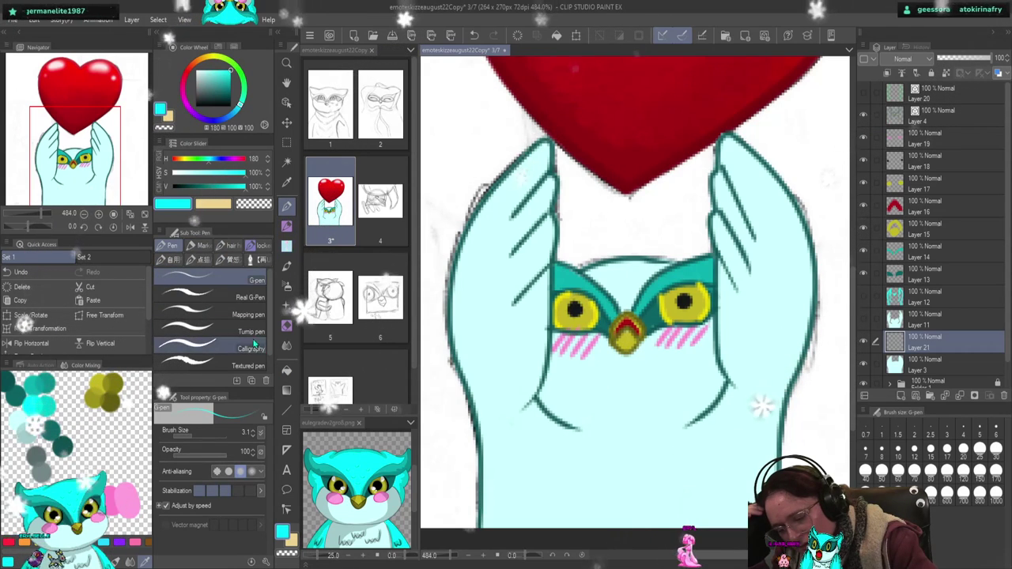
pyautogui.click(198, 246)
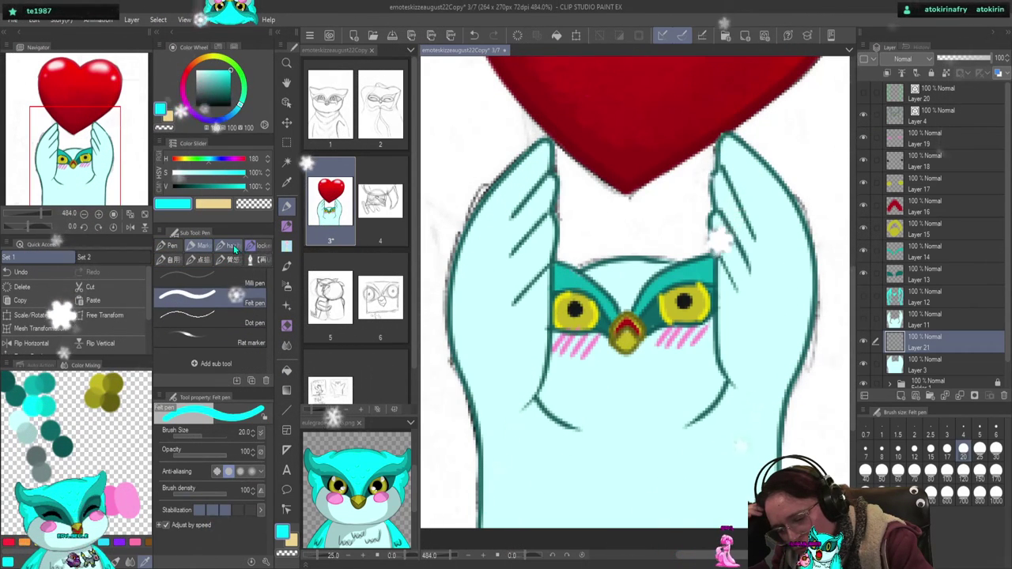
pyautogui.click(234, 248)
pyautogui.click(264, 247)
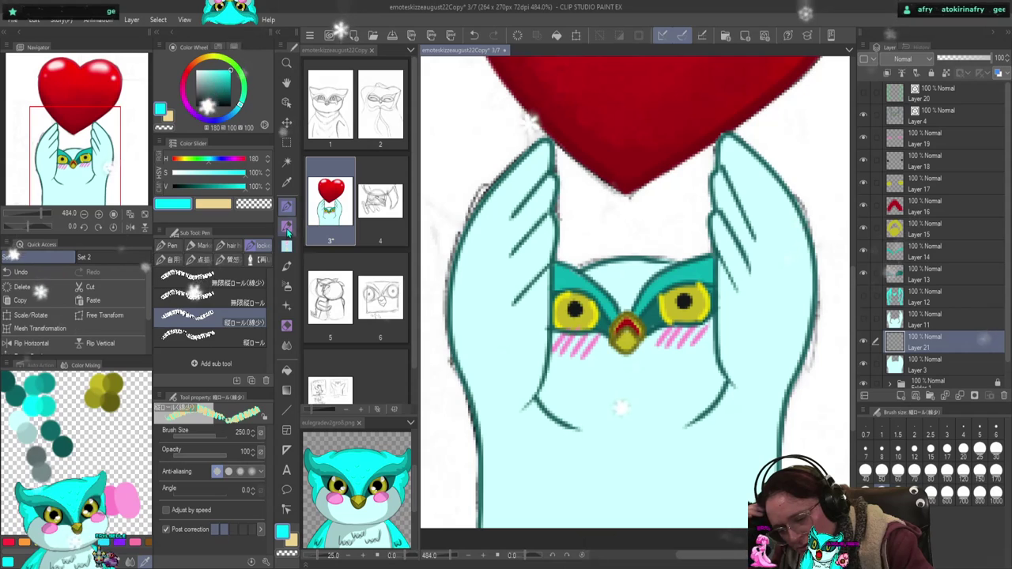
pyautogui.click(289, 246)
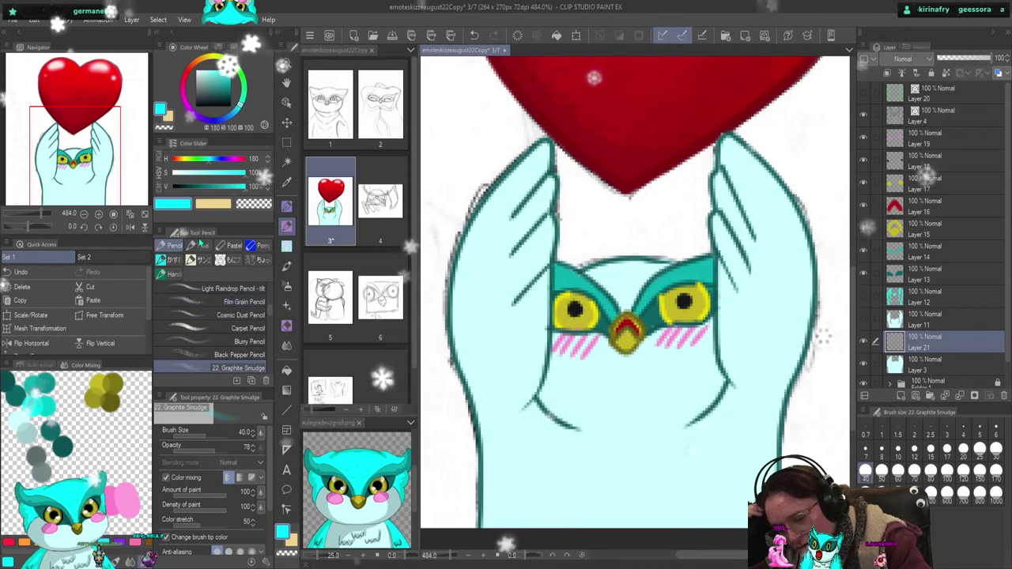
pyautogui.click(288, 267)
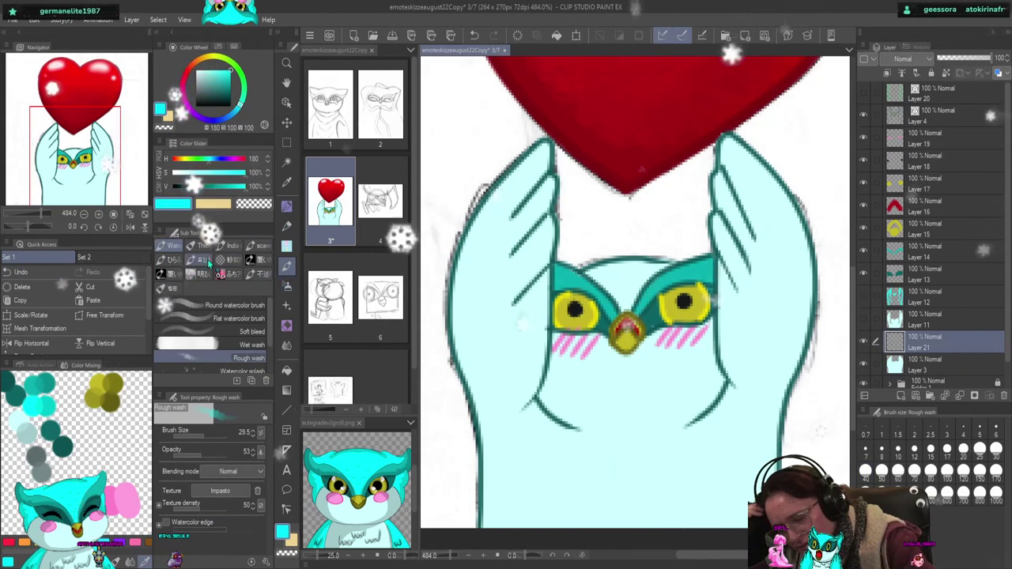
pyautogui.click(238, 245)
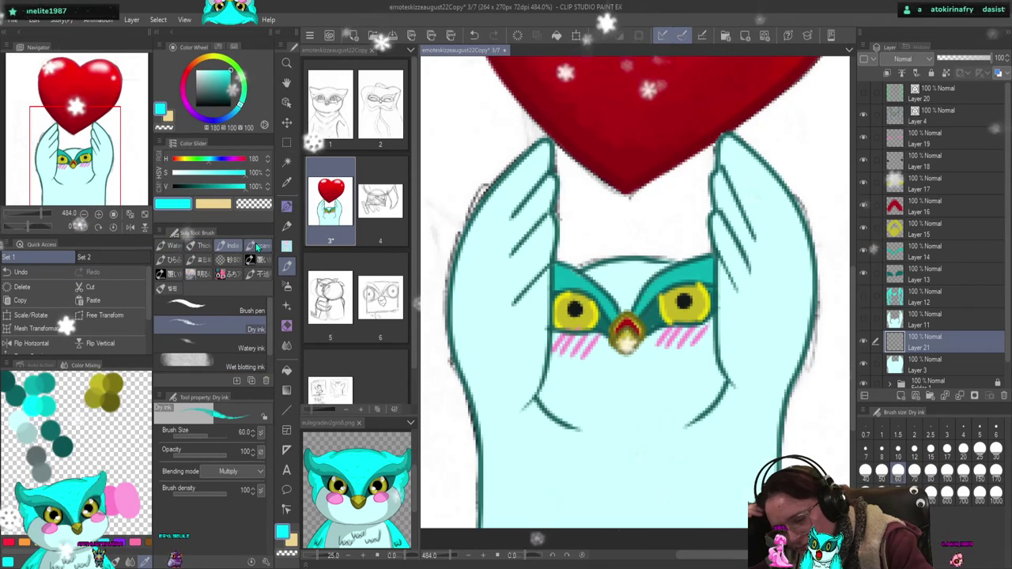
pyautogui.click(257, 245)
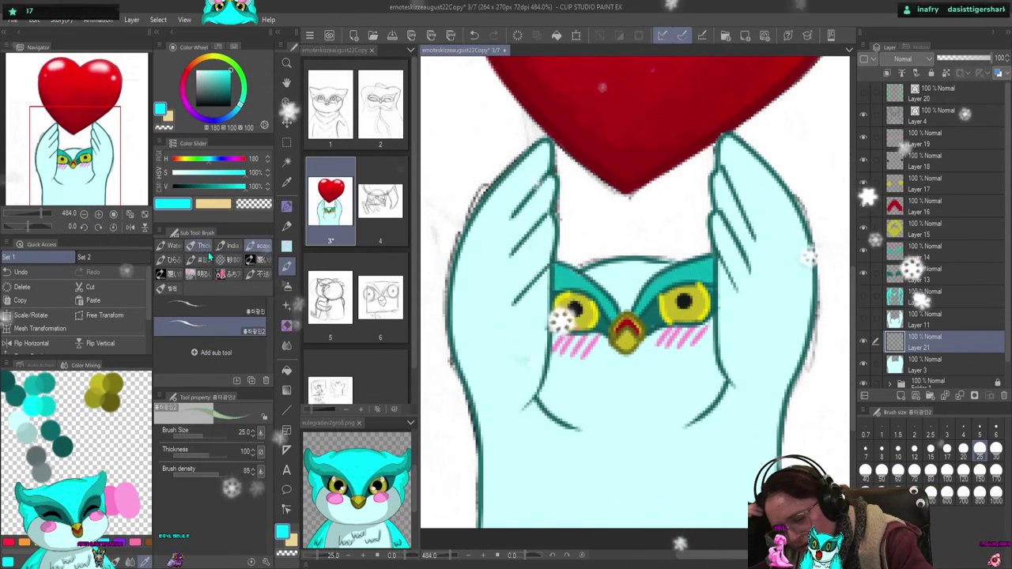
pyautogui.click(168, 245)
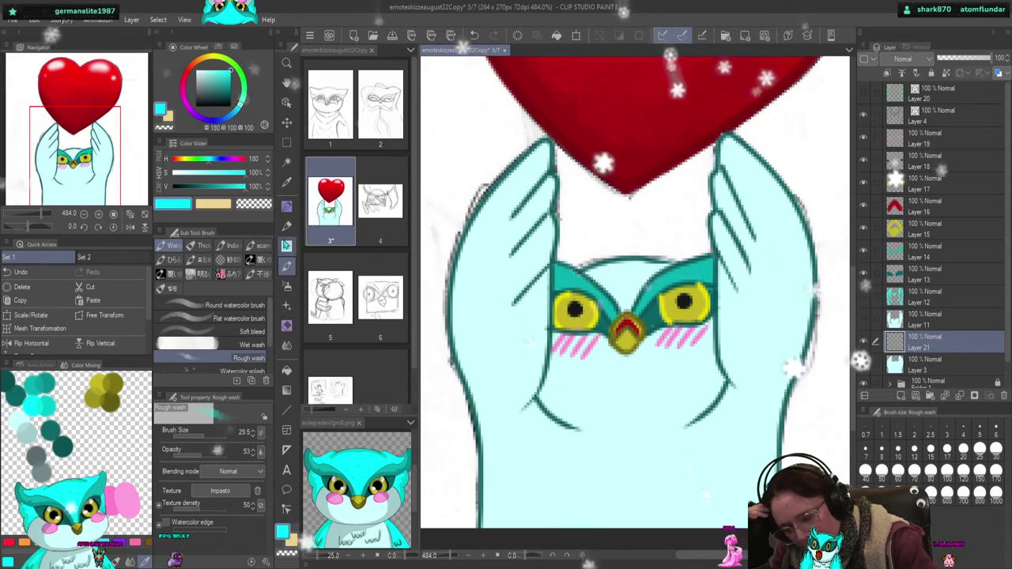
# - Choose the HiBisoft pencil as the drawing tool
pyautogui.click(286, 225)
pyautogui.click(170, 246)
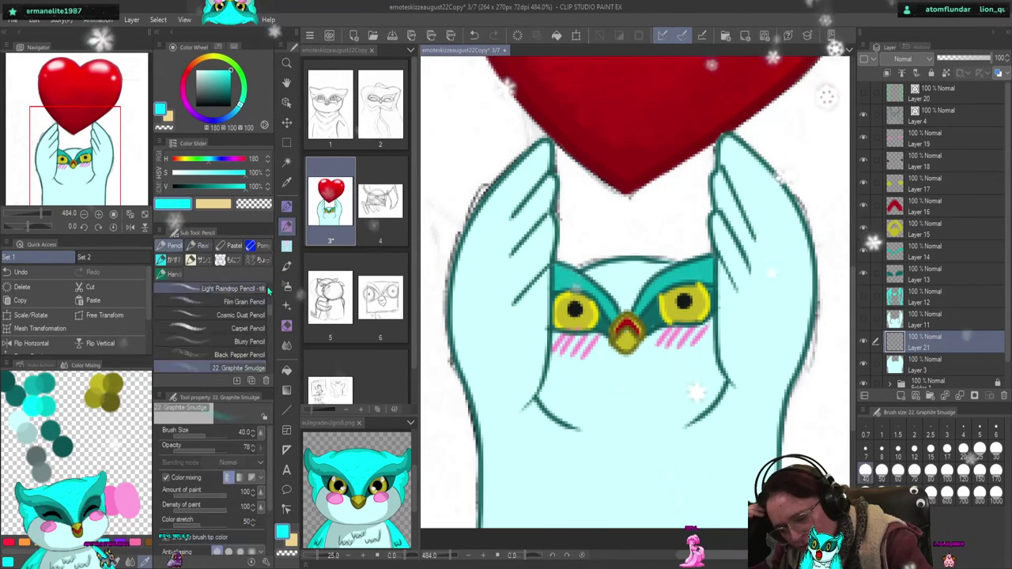
pyautogui.moveTo(270, 308); pyautogui.dragTo(266, 350)
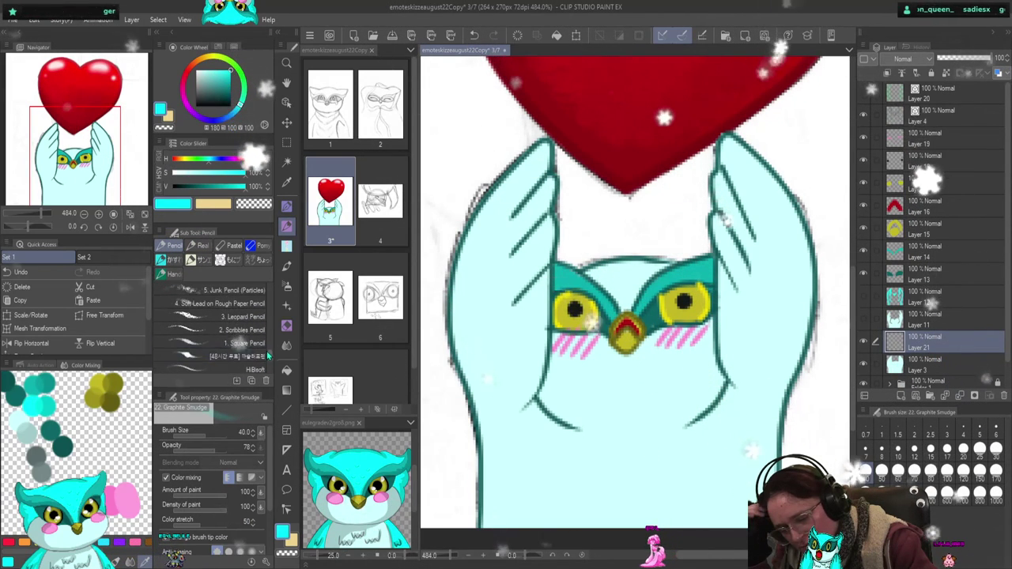
pyautogui.click(254, 365)
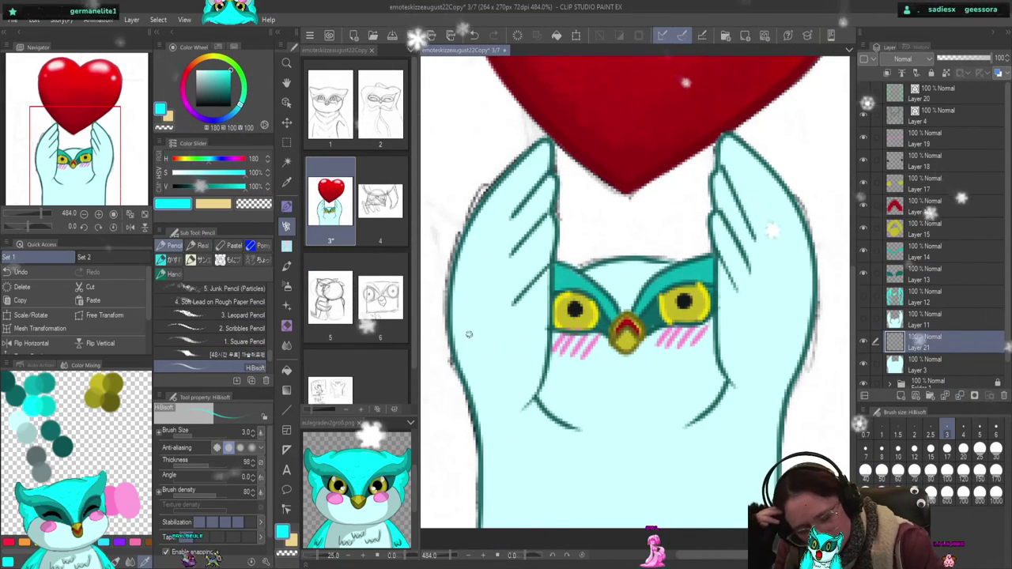
# - Paint bright cyan shading along the left wing's outer edge and feather lines and the right wing's inner edge
pyautogui.moveTo(455, 271); pyautogui.dragTo(464, 264)
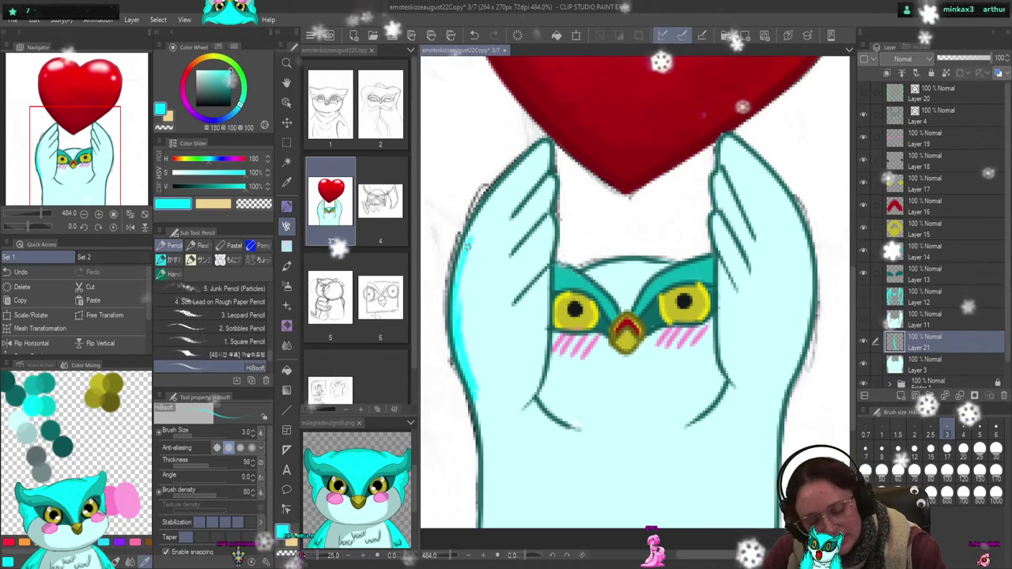
pyautogui.moveTo(494, 181); pyautogui.dragTo(466, 241)
pyautogui.moveTo(475, 194); pyautogui.dragTo(535, 148)
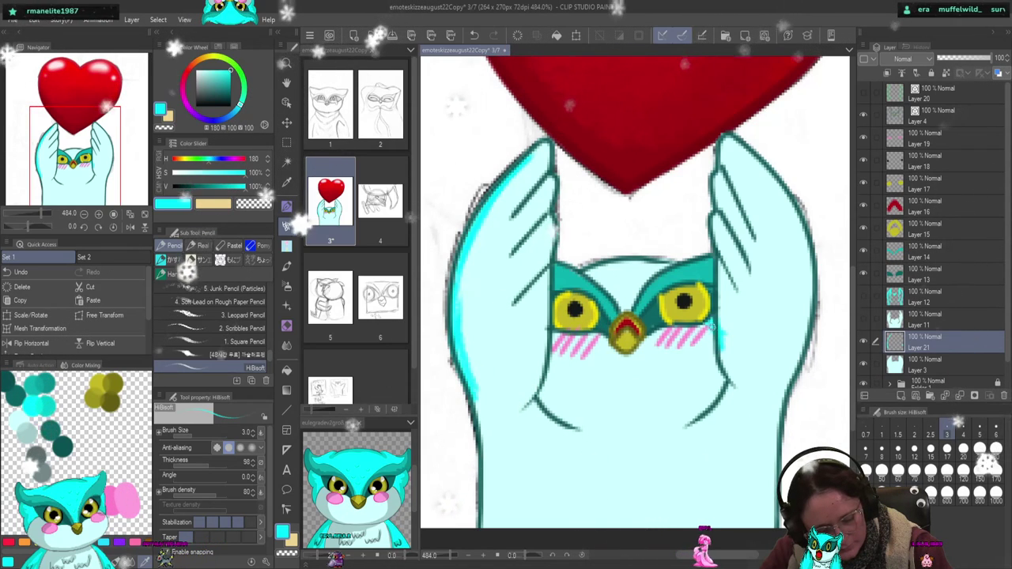
pyautogui.moveTo(721, 352); pyautogui.dragTo(730, 378)
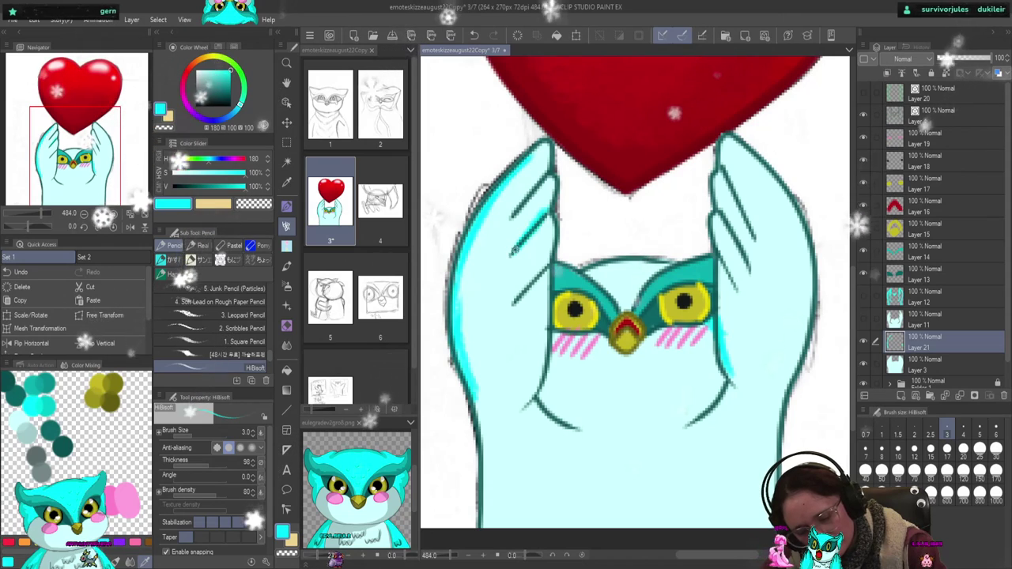
pyautogui.moveTo(518, 236); pyautogui.dragTo(522, 204)
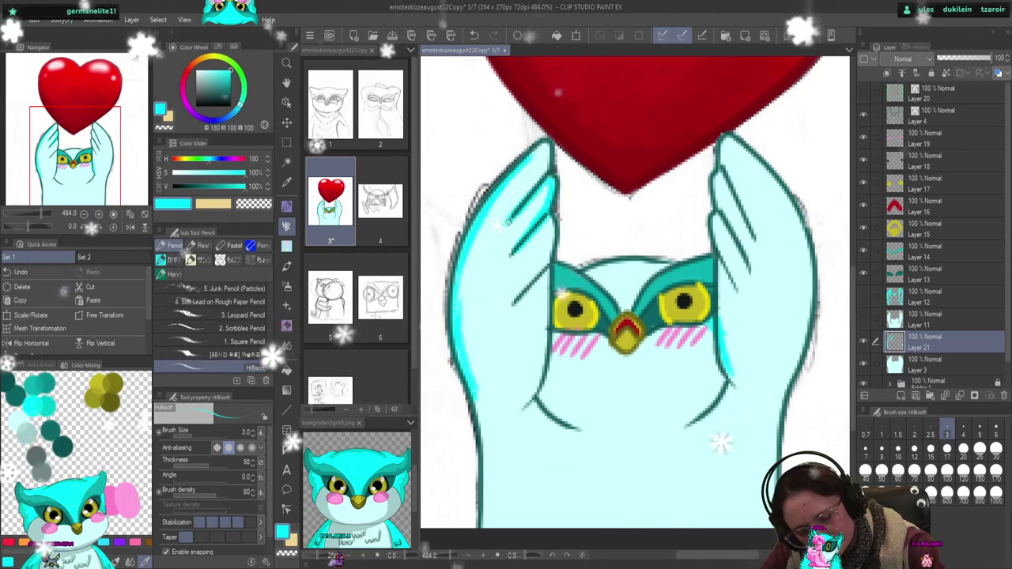
pyautogui.moveTo(486, 251); pyautogui.dragTo(514, 214)
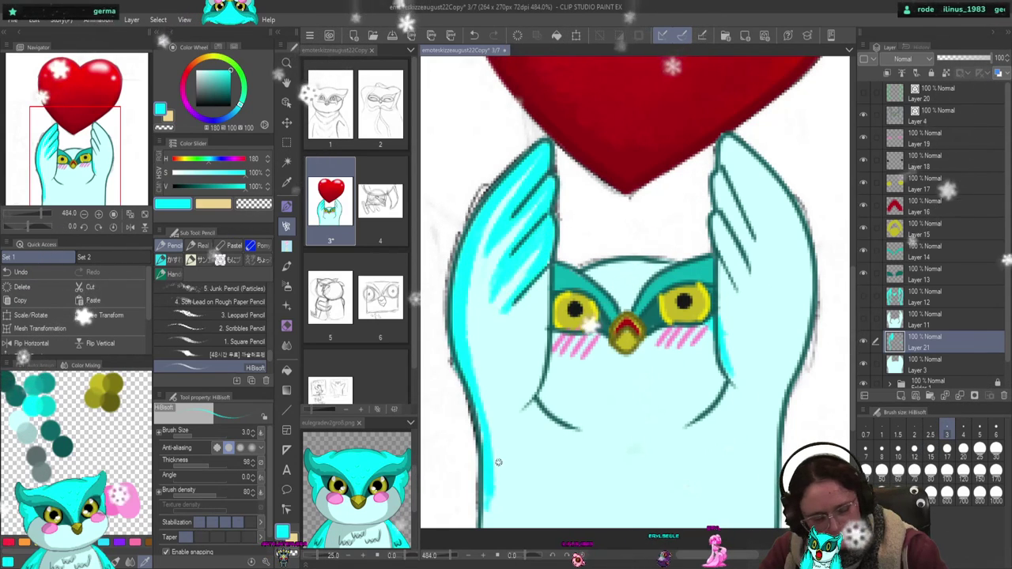
# - Hide and reshow Layer 21 to compare the wings without and with the cyan shading
pyautogui.click(863, 341)
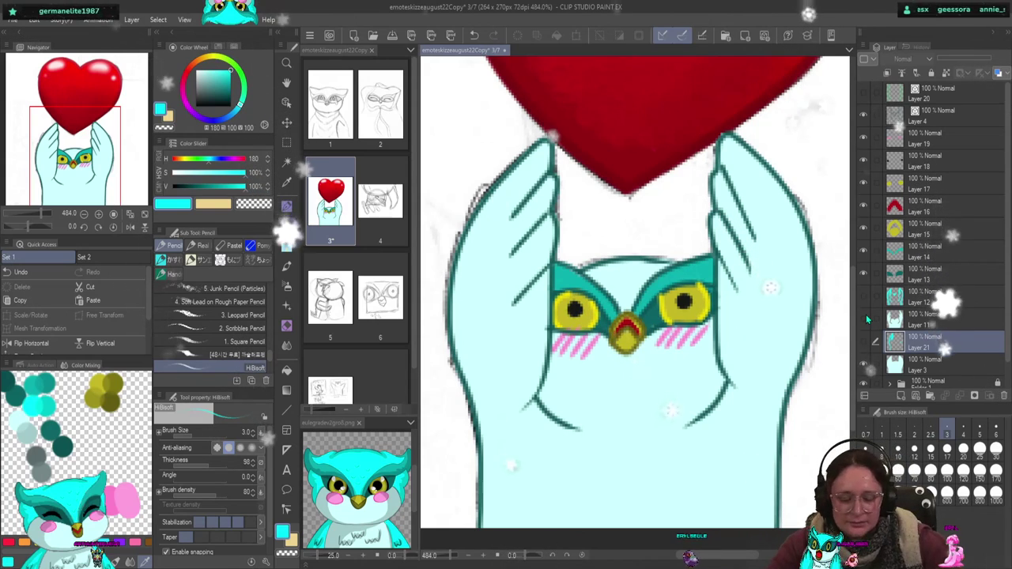
pyautogui.click(864, 342)
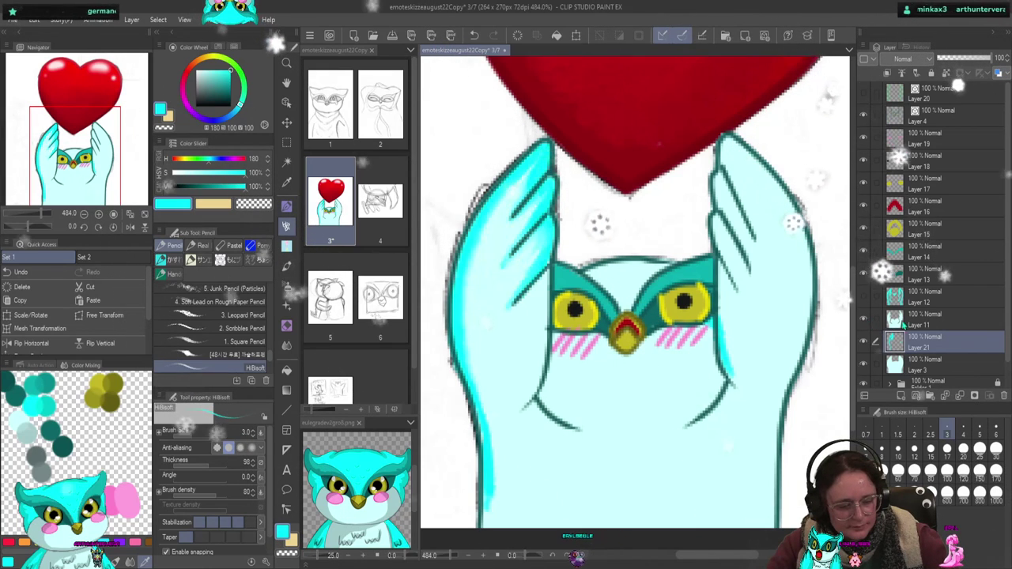
# - Cycle Layer 11 through the blending modes to Difference and hide the layer
pyautogui.click(947, 322)
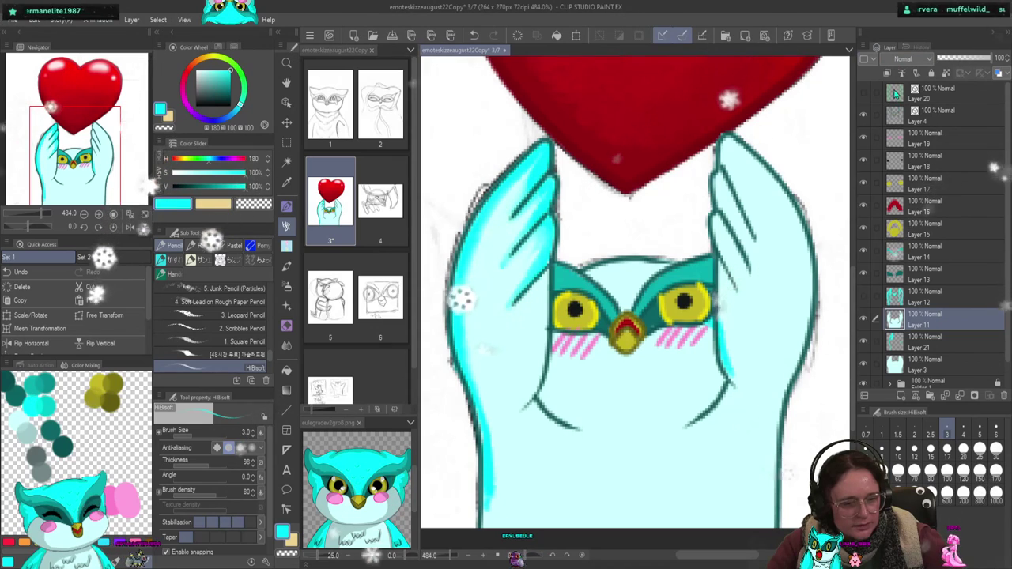
pyautogui.hotkey('shift', '+')
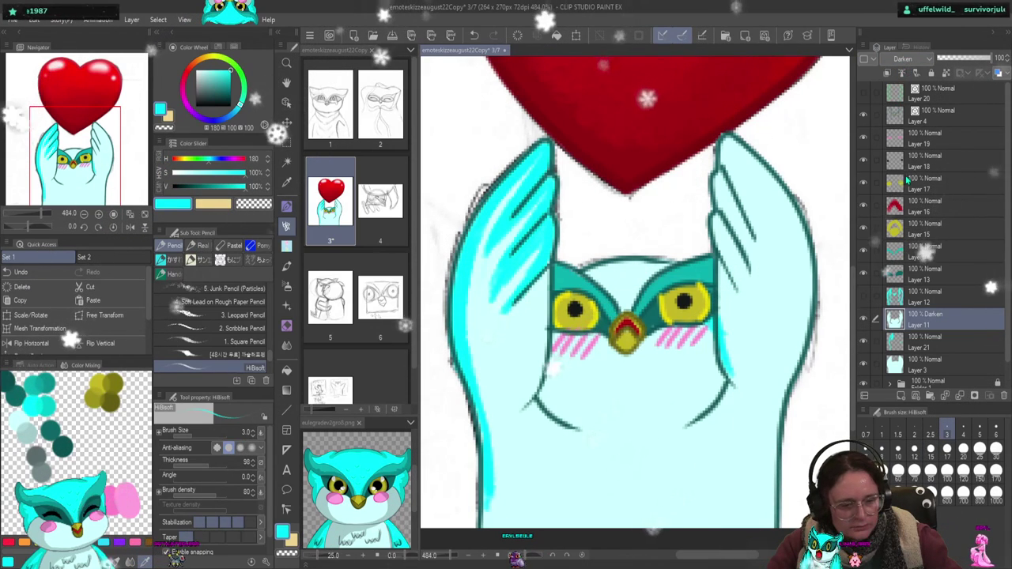
pyautogui.hotkey('shift', '+')
pyautogui.hotkey('shift', '+')
pyautogui.hotkey('shift', '+')
pyautogui.hotkey('shift', '+')
pyautogui.hotkey('shift', '+')
pyautogui.hotkey('shift', '+')
pyautogui.hotkey('shift', '+')
pyautogui.hotkey('shift', '+')
pyautogui.hotkey('shift', '+')
pyautogui.hotkey('shift', '+')
pyautogui.hotkey('shift', '+')
pyautogui.hotkey('shift', '+')
pyautogui.hotkey('shift', '+')
pyautogui.hotkey('shift', '+')
pyautogui.hotkey('shift', '+')
pyautogui.hotkey('shift', '+')
pyautogui.hotkey('shift', '+')
pyautogui.hotkey('shift', '+')
pyautogui.hotkey('shift', '+')
pyautogui.hotkey('shift', '+')
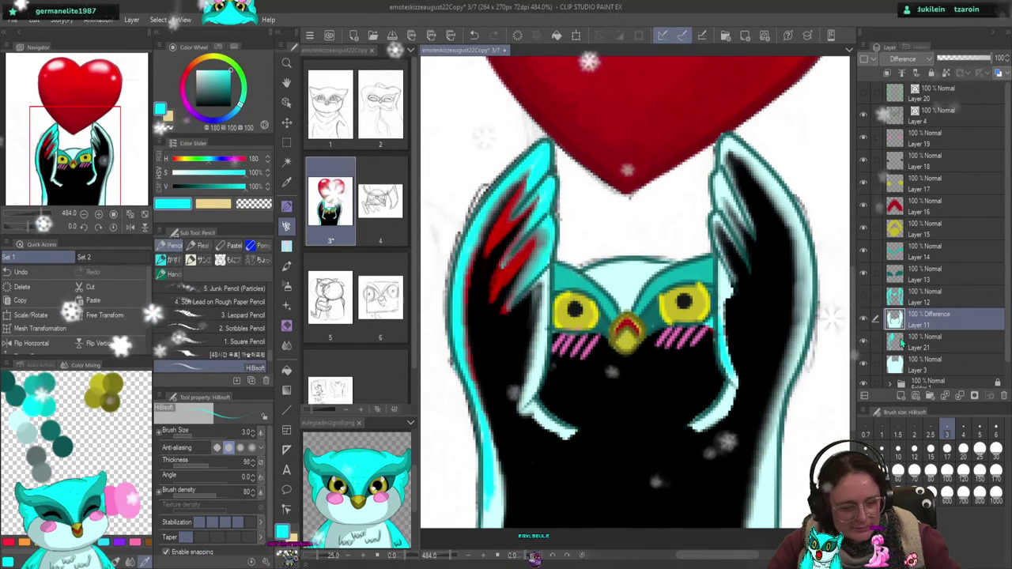
pyautogui.click(865, 317)
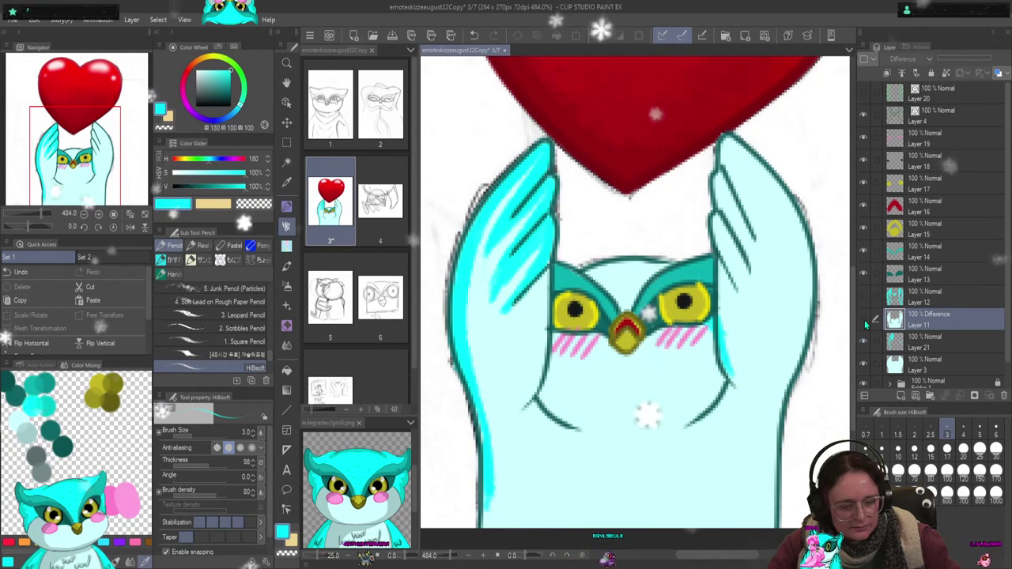
pyautogui.click(864, 318)
pyautogui.click(864, 318)
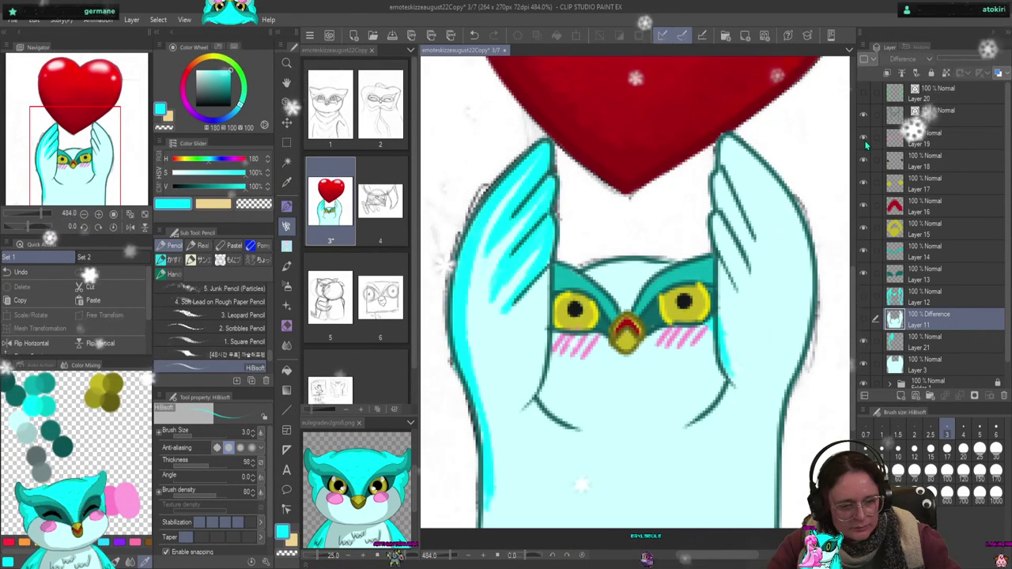
# - Show the green guide lines of Layer 20 and paint cyan up to them on Layer 21 along both wings and their lower arcs
pyautogui.click(864, 92)
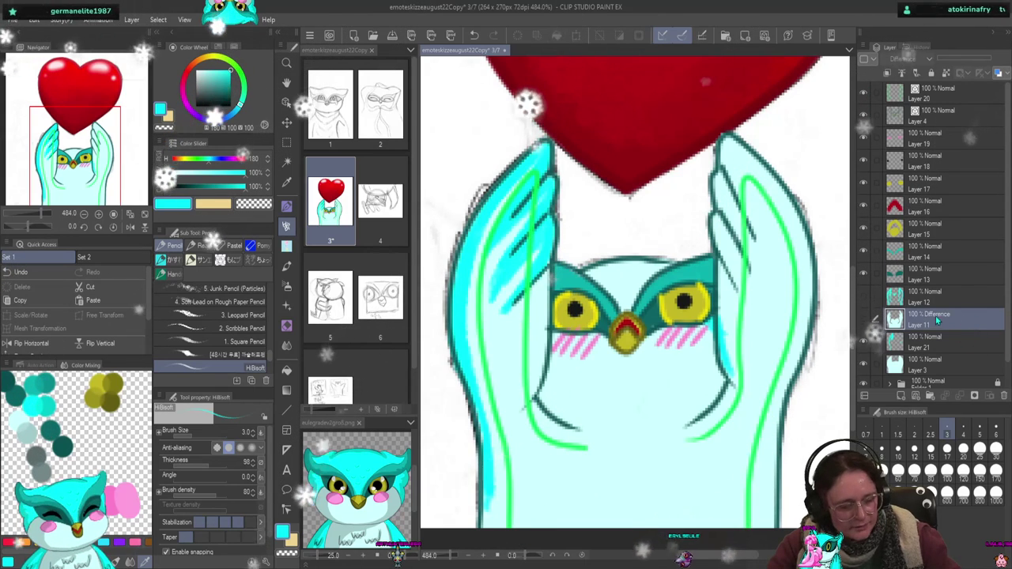
pyautogui.click(878, 340)
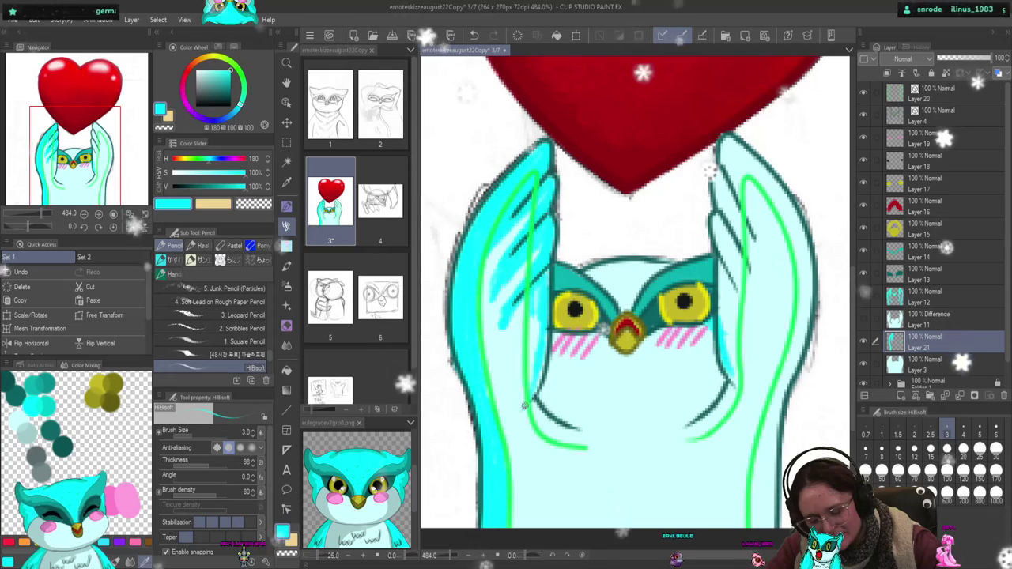
pyautogui.moveTo(518, 411); pyautogui.dragTo(523, 378)
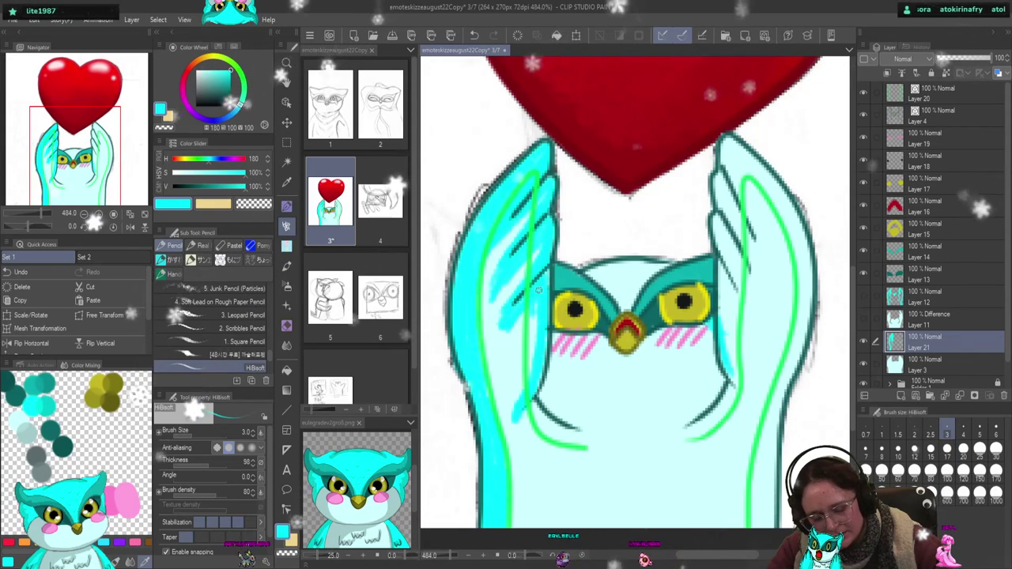
pyautogui.moveTo(507, 325); pyautogui.dragTo(546, 315)
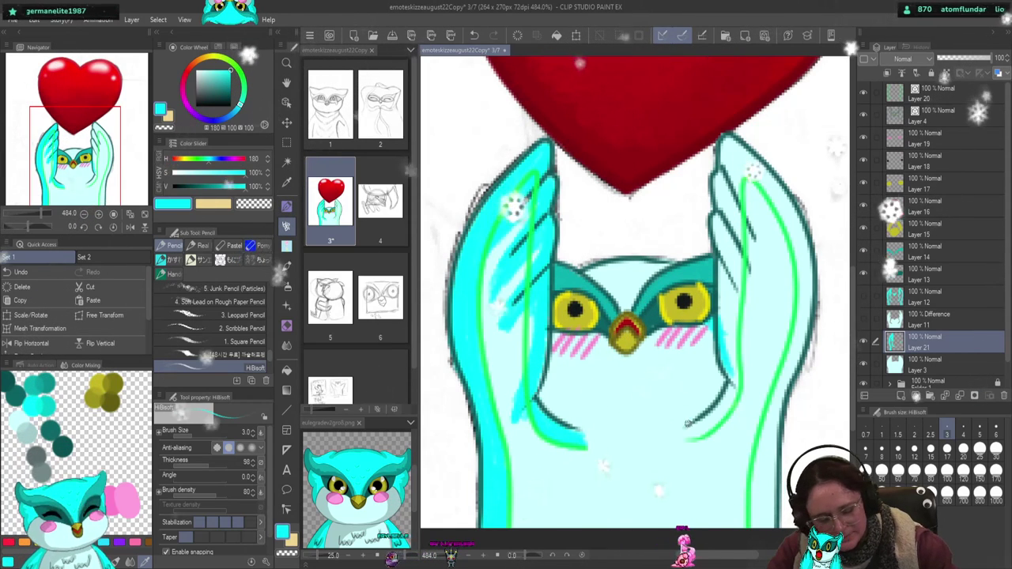
pyautogui.click(690, 429)
pyautogui.moveTo(690, 430); pyautogui.dragTo(734, 387)
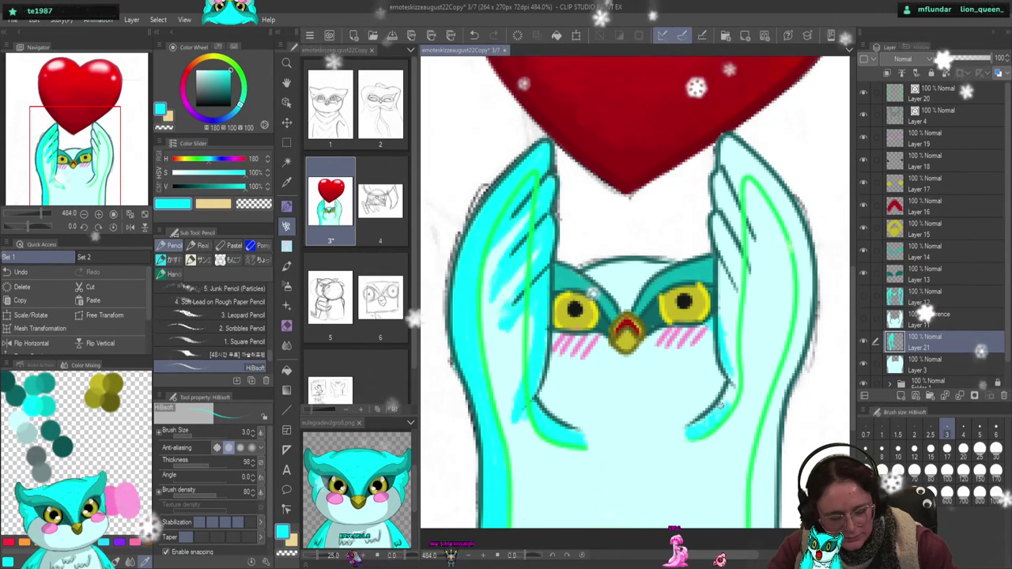
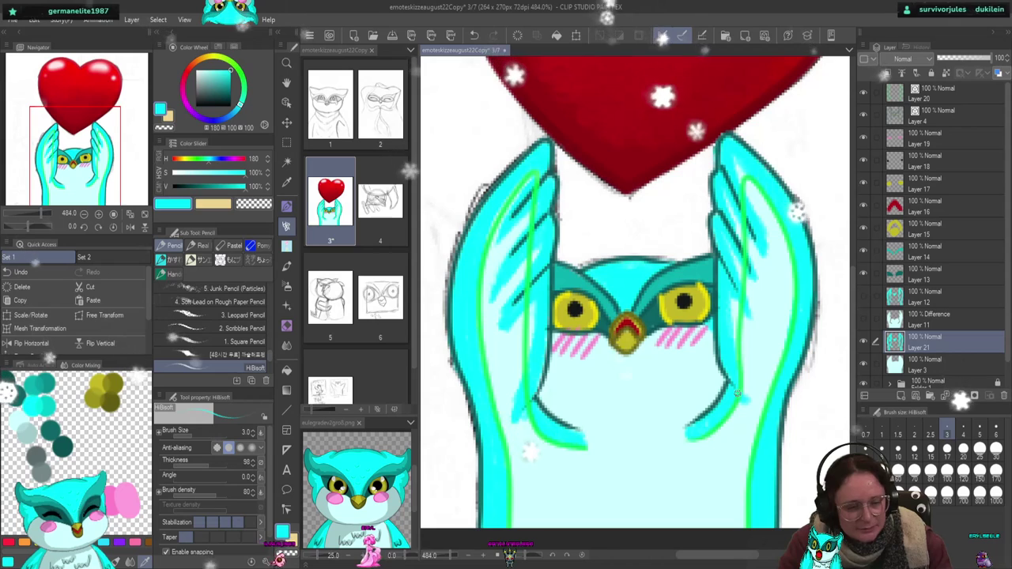
# - Hide the Layer 20 guide lines and fill the pale remainder of the left wing with cyan at brush size 5.6
pyautogui.click(863, 93)
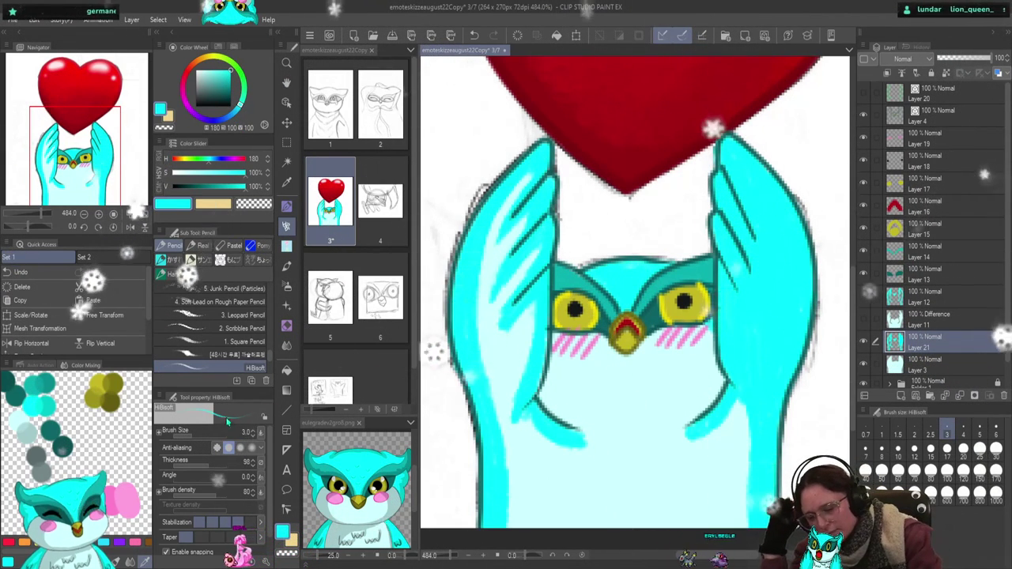
pyautogui.click(201, 430)
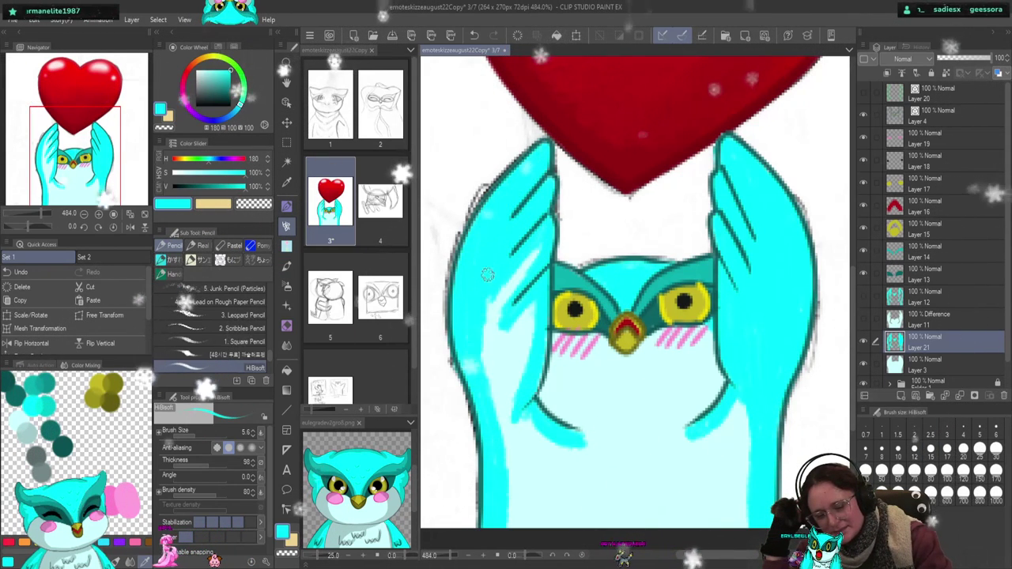
pyautogui.moveTo(512, 272); pyautogui.dragTo(494, 360)
pyautogui.moveTo(506, 411); pyautogui.dragTo(535, 345)
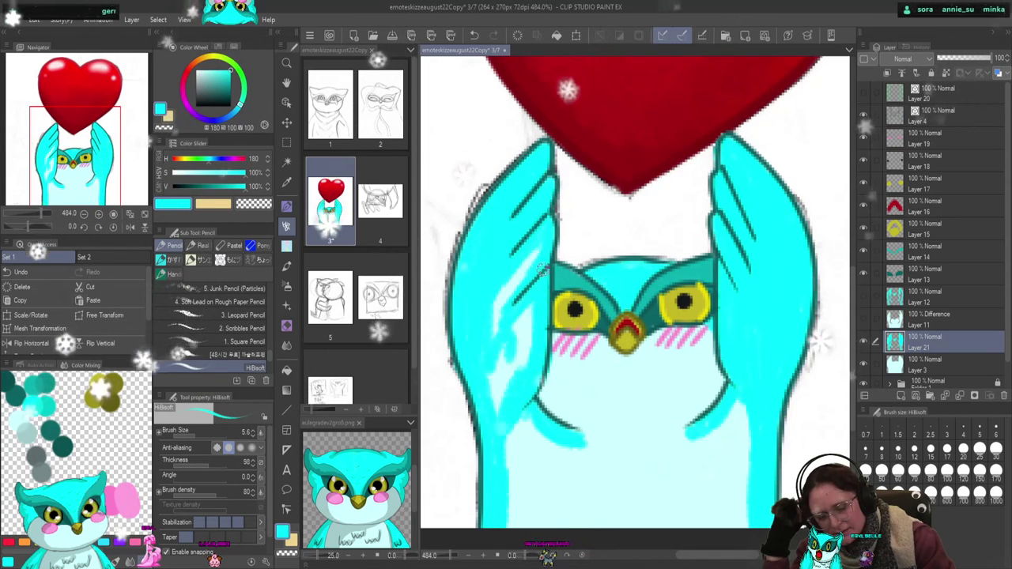
pyautogui.moveTo(540, 303); pyautogui.dragTo(489, 382)
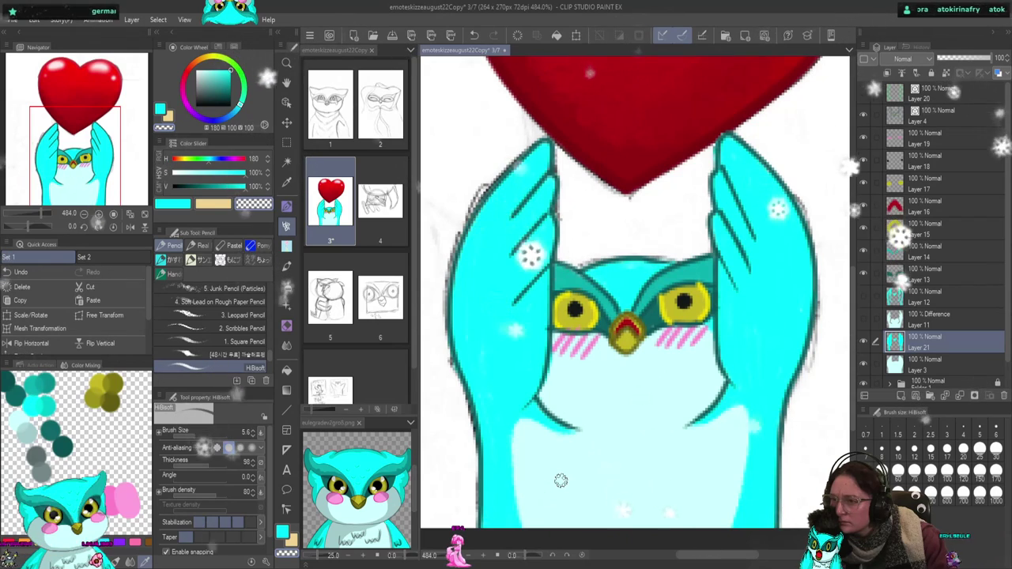
# - Select both eye outlines as vector objects on Layer 4 and recolor them black
pyautogui.keyDown('ctrl'); pyautogui.keyDown('shift'); pyautogui.click(694, 283); pyautogui.keyUp('shift'); pyautogui.keyUp('ctrl')
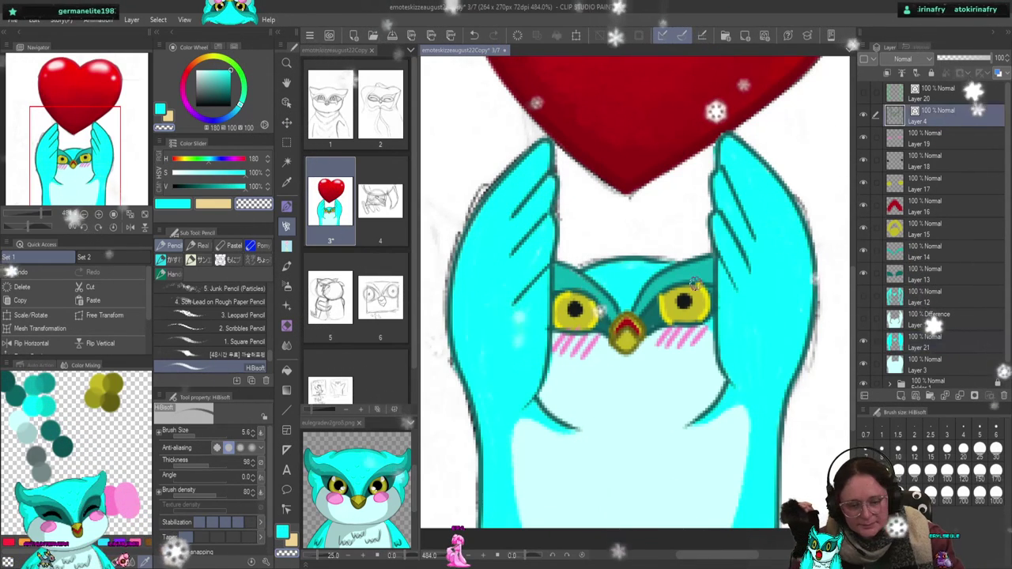
pyautogui.click(287, 102)
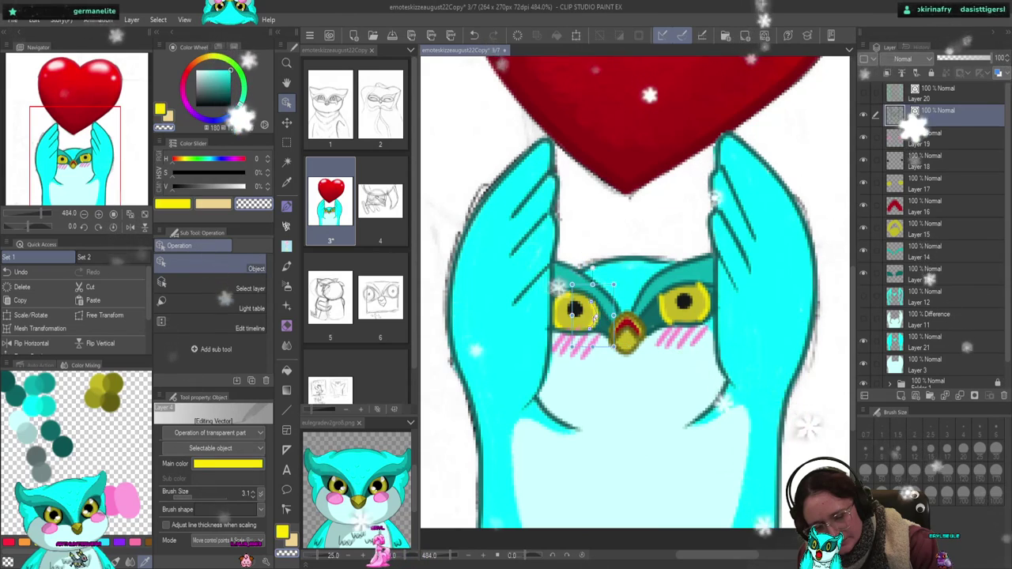
pyautogui.click(558, 323)
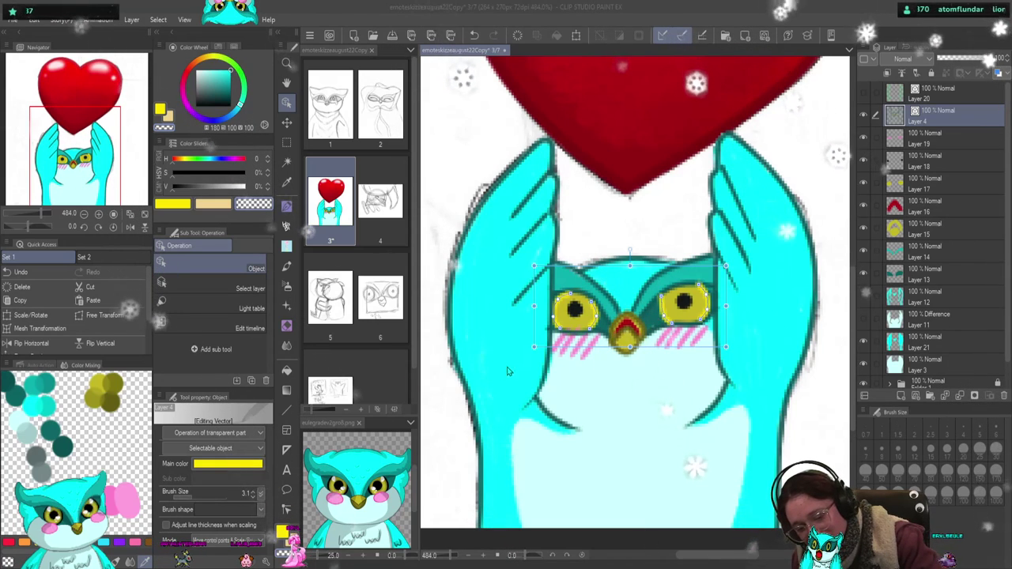
pyautogui.click(584, 311)
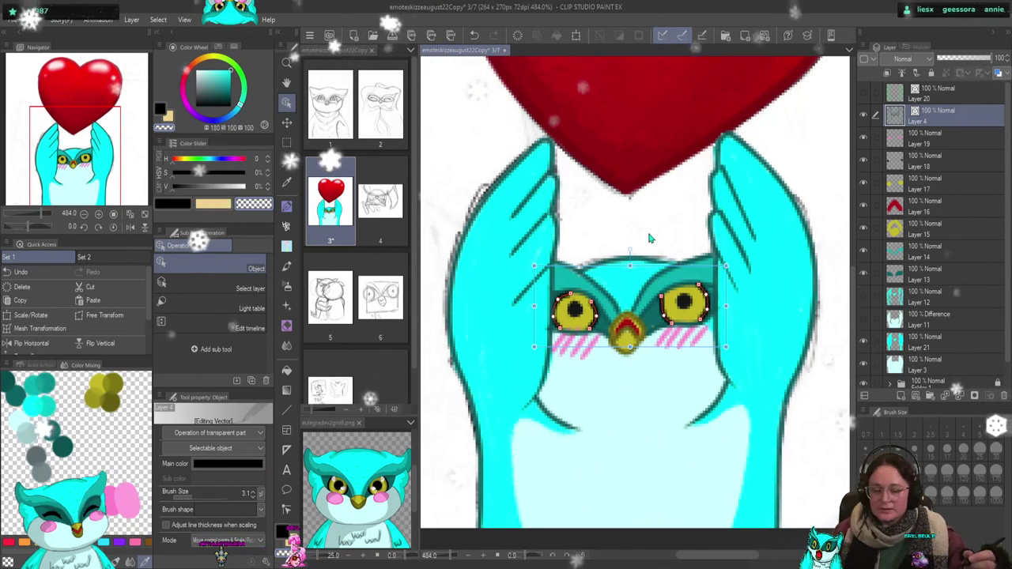
# - Move Layer 19 with the pink blush strokes above the Layer 4 line art
pyautogui.click(699, 400)
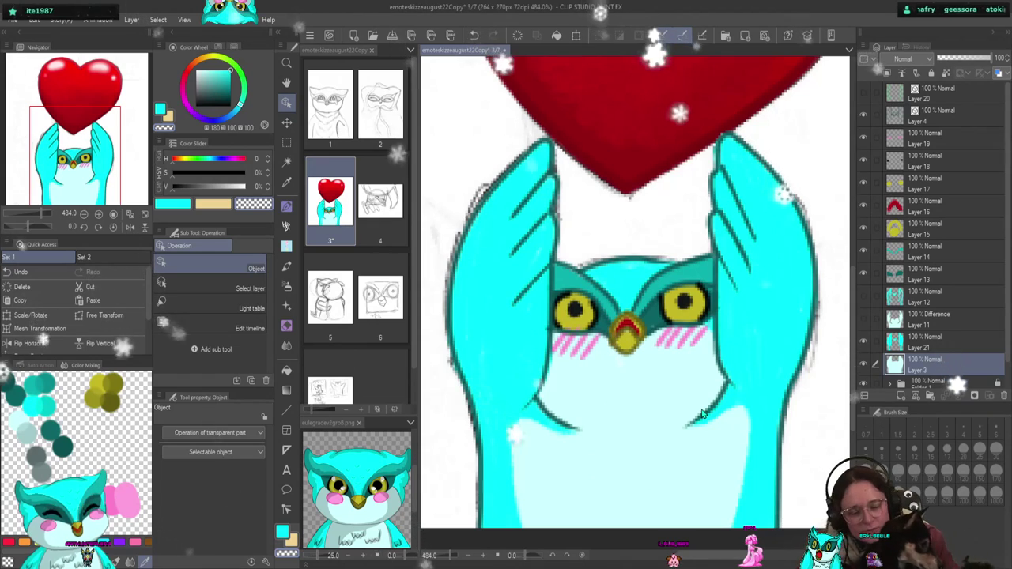
pyautogui.click(932, 267)
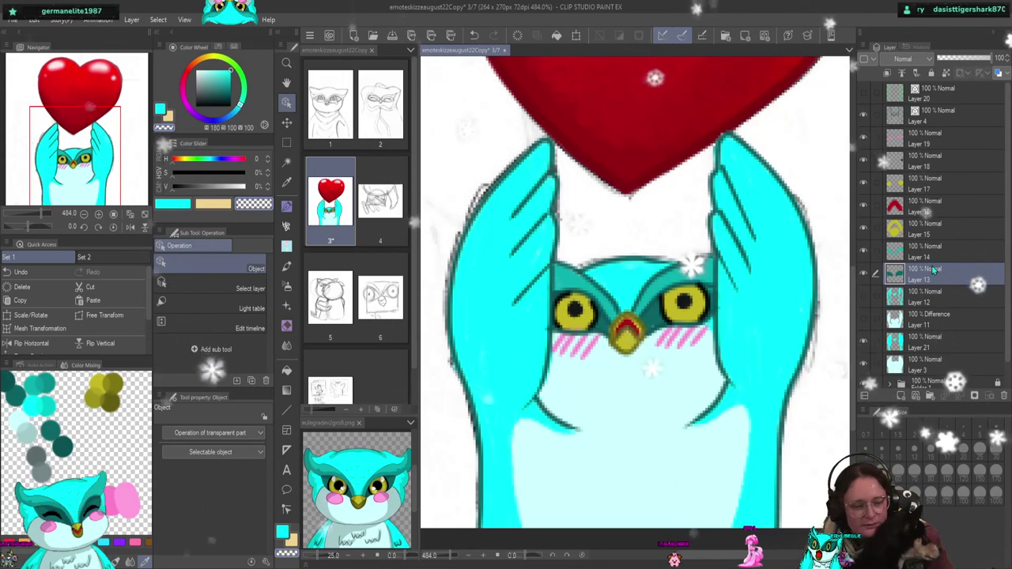
pyautogui.moveTo(959, 138); pyautogui.dragTo(957, 110)
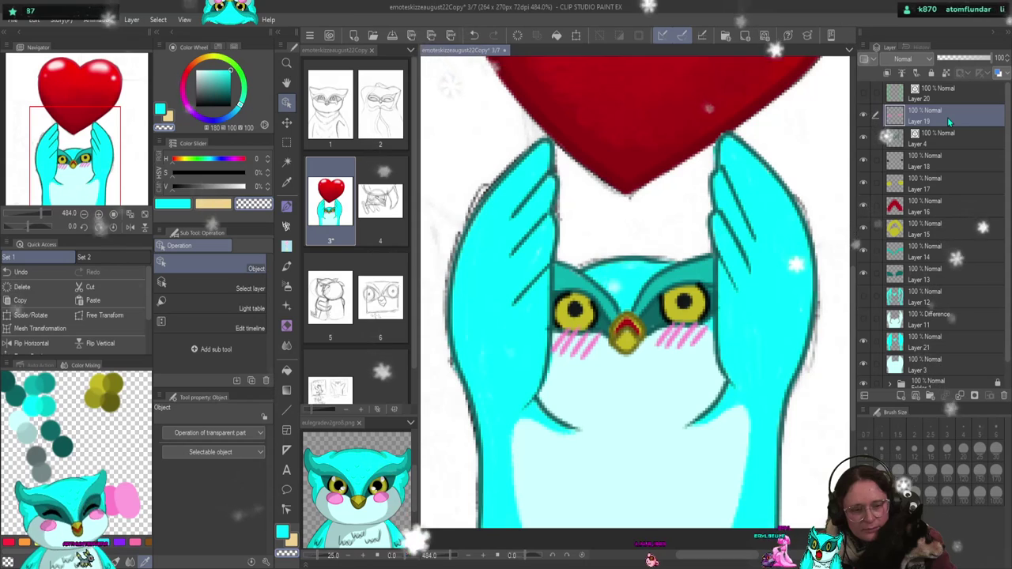
# - Sample the dark teal and touch up the eye mask on Layer 13 with the HiBisoft pencil at size 5.6
pyautogui.click(955, 271)
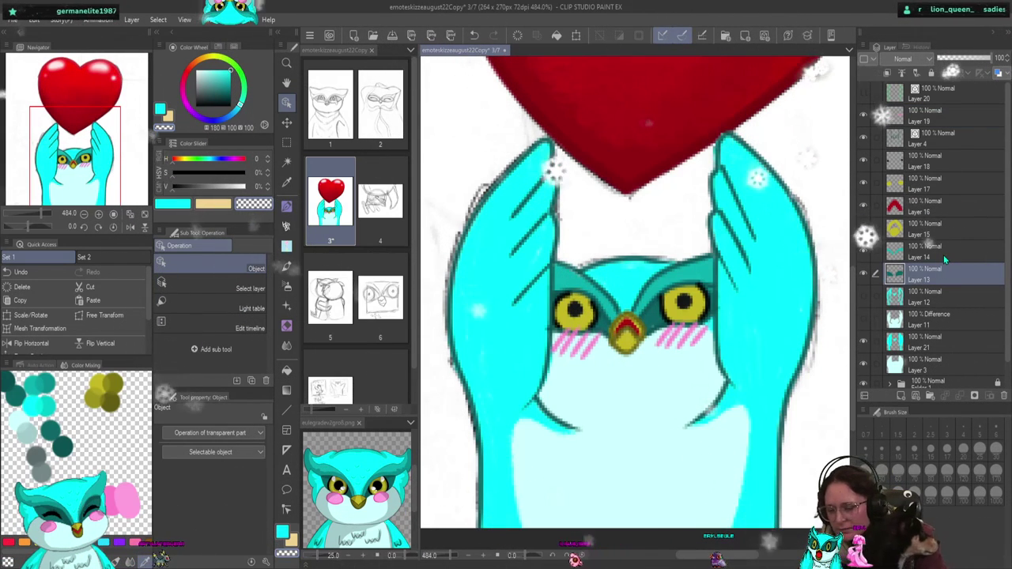
pyautogui.keyDown('alt'); pyautogui.click(453, 385); pyautogui.keyUp('alt')
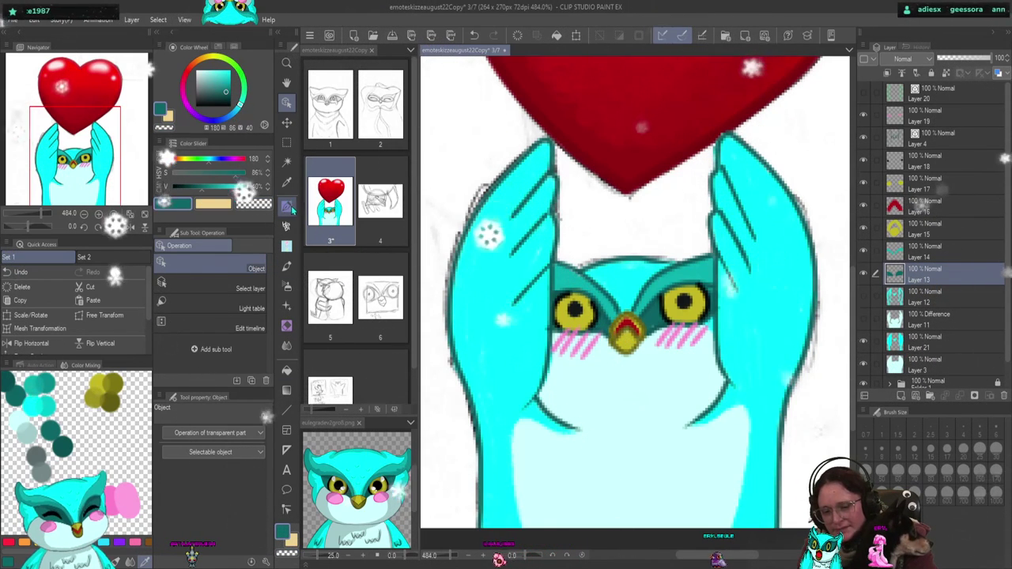
pyautogui.press('p')
pyautogui.click(286, 267)
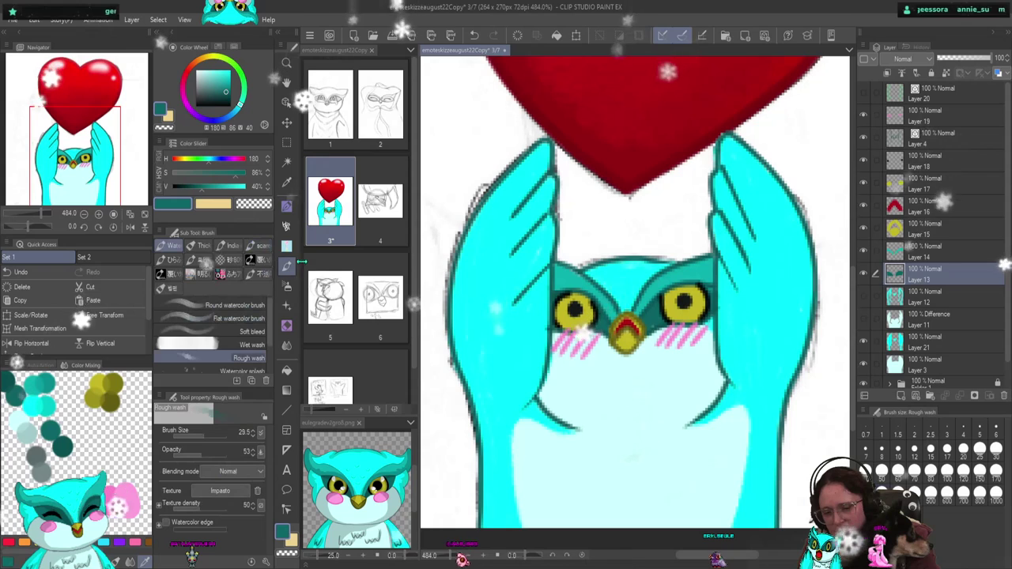
pyautogui.click(288, 228)
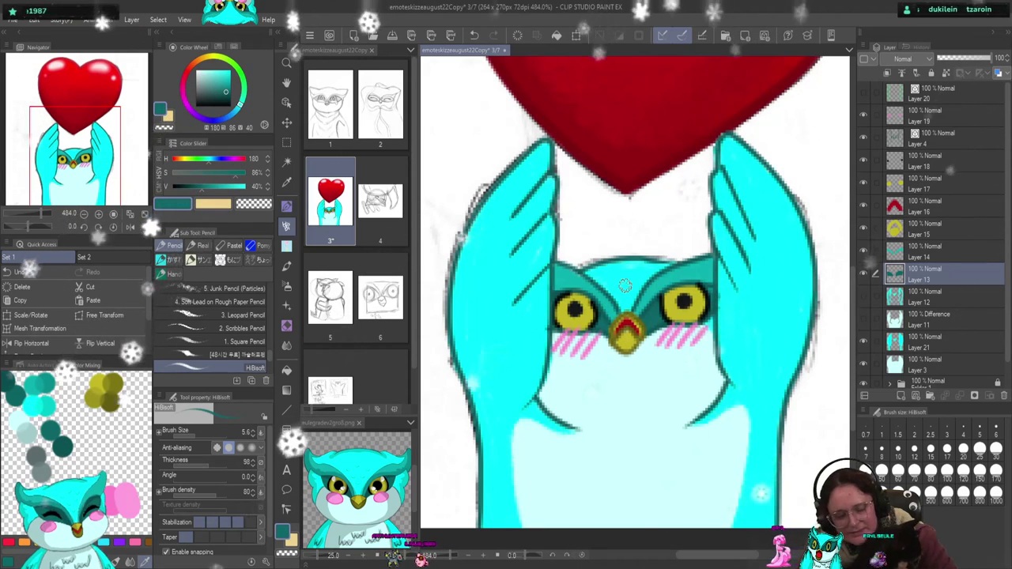
pyautogui.click(933, 257)
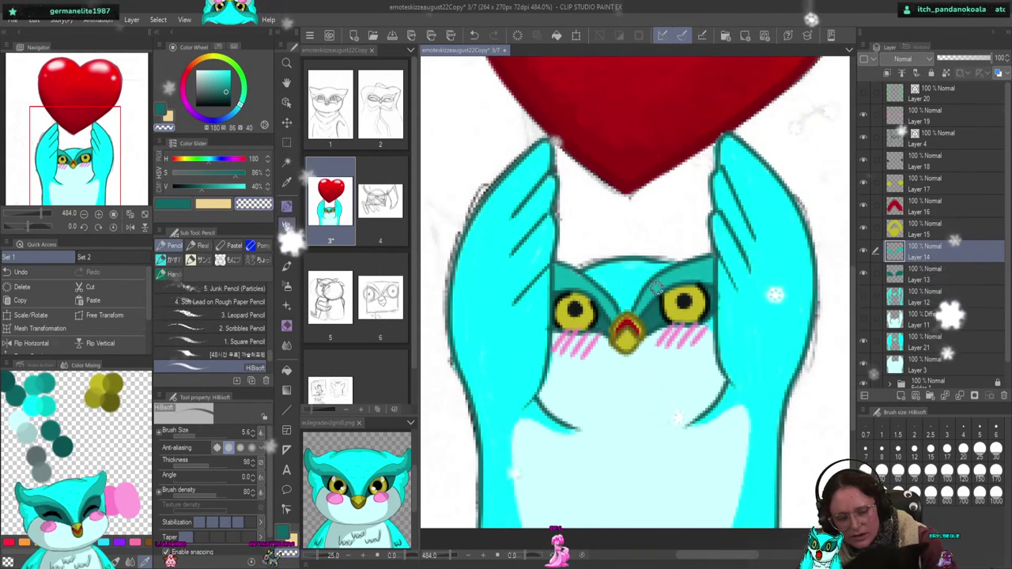
pyautogui.click(920, 276)
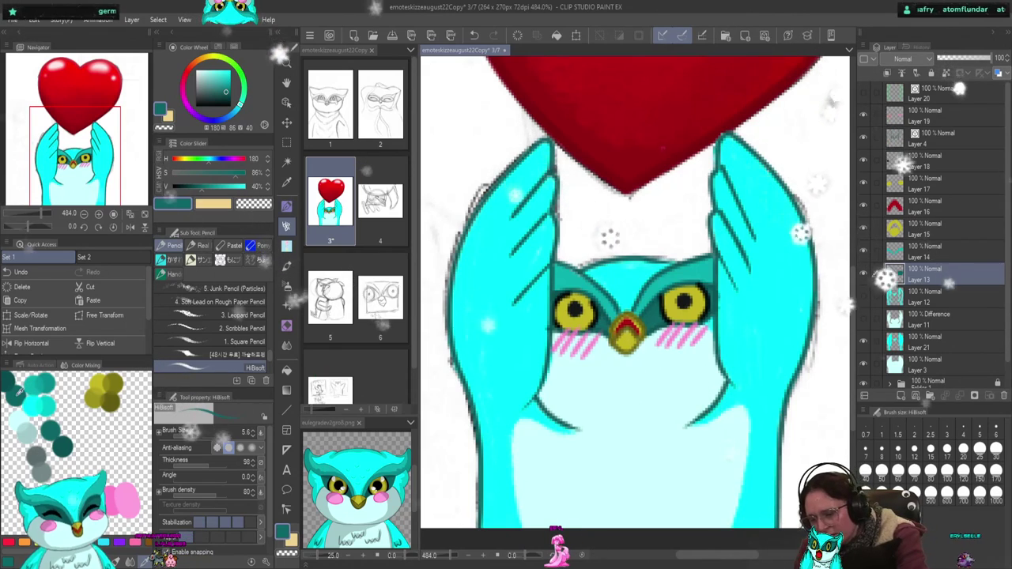
pyautogui.keyDown('alt'); pyautogui.click(607, 326); pyautogui.keyUp('alt')
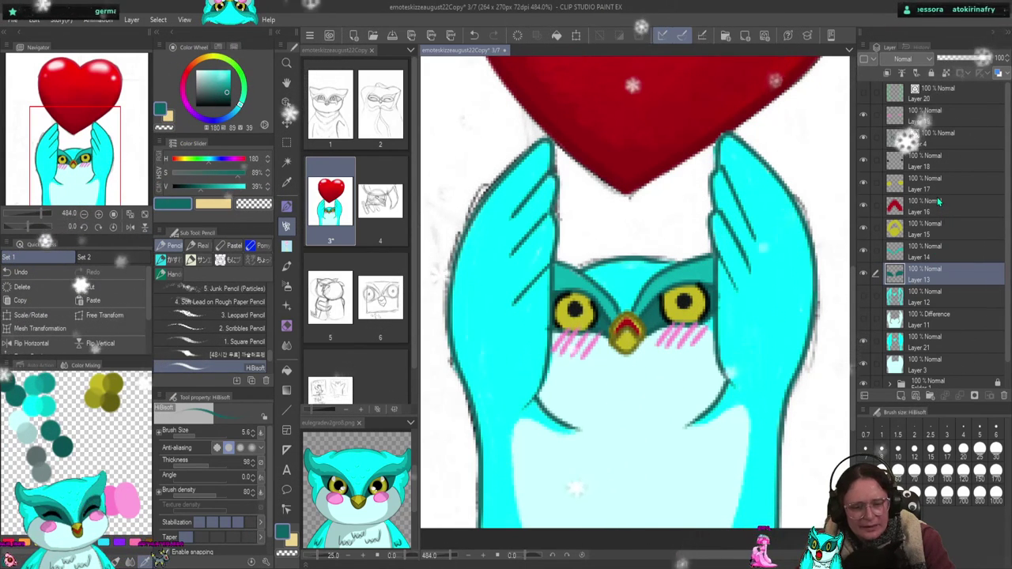
# - Try to reshape the eye outlines on Layer 4 by adding control points and undo the edits
pyautogui.click(937, 136)
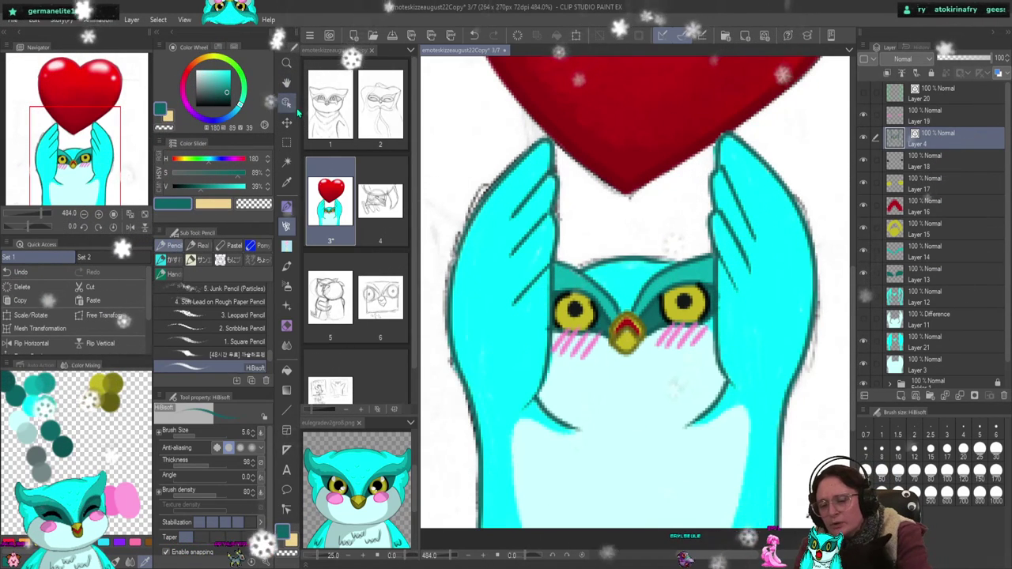
pyautogui.press('o')
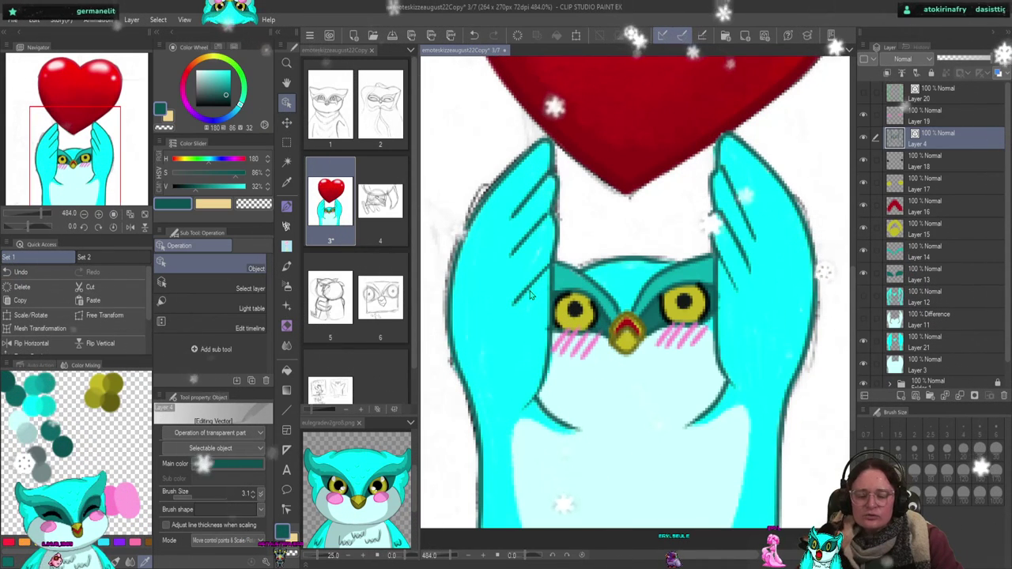
pyautogui.click(572, 325)
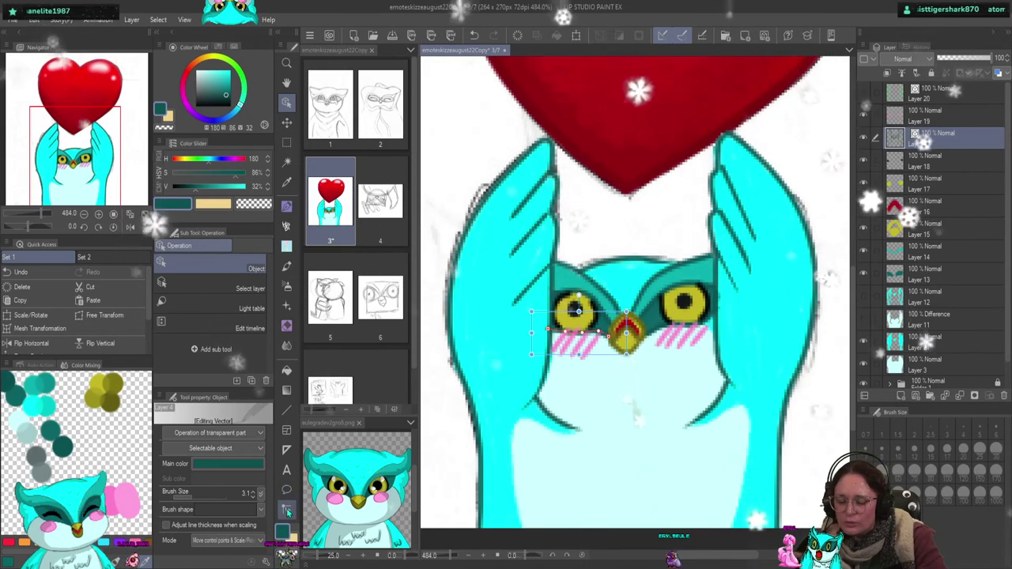
pyautogui.press('y')
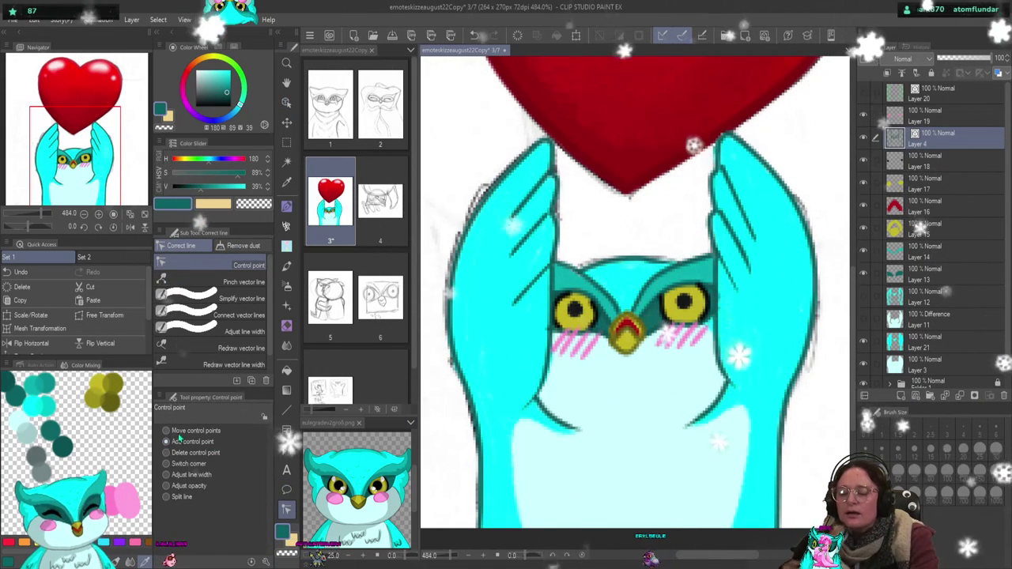
pyautogui.click(199, 441)
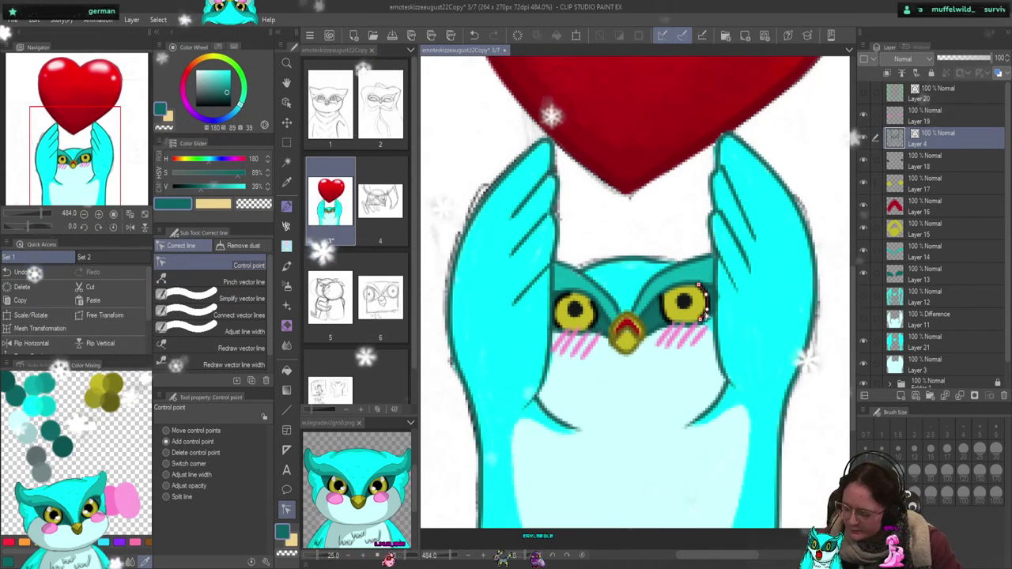
pyautogui.hotkey('ctrl', 'z')
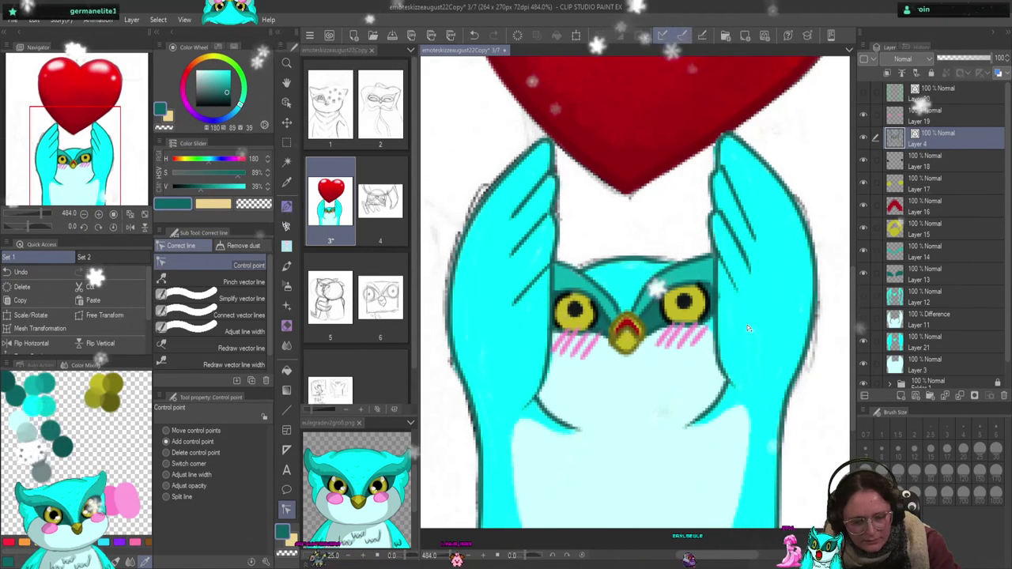
pyautogui.hotkey('ctrl', 'z')
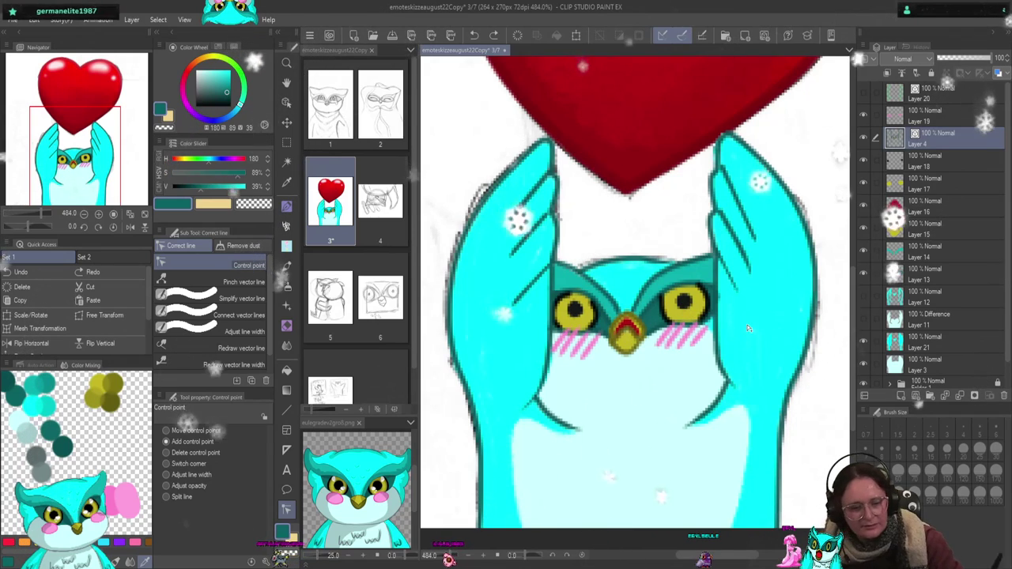
# - Retouch the teal mask around the eyes on Layer 13 with the size 5.6 HiBisoft pencil
pyautogui.keyDown('ctrl'); pyautogui.keyDown('shift'); pyautogui.click(480, 251); pyautogui.keyUp('shift'); pyautogui.keyUp('ctrl')
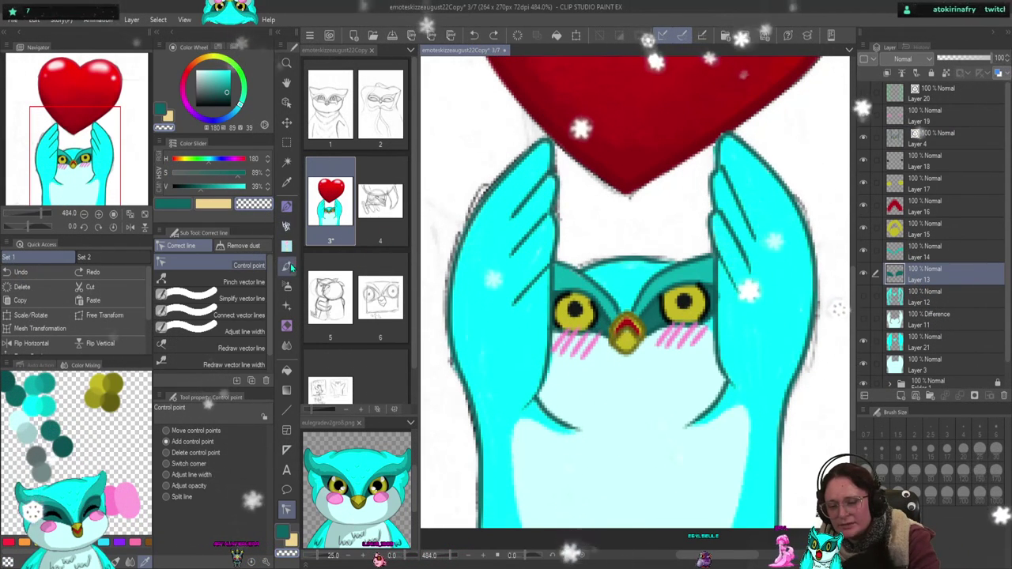
pyautogui.press('b')
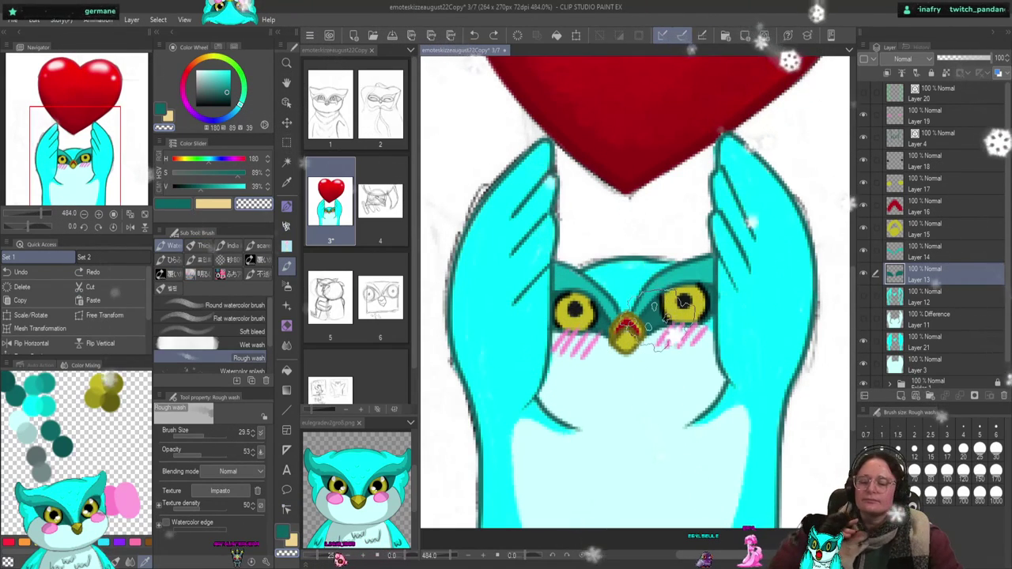
pyautogui.click(287, 247)
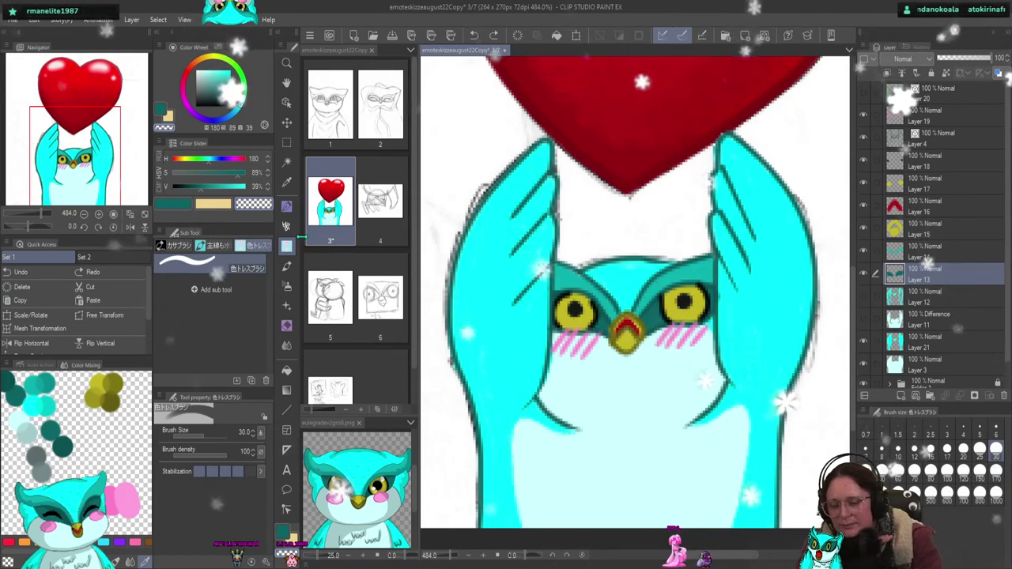
pyautogui.press('p')
pyautogui.press('p')
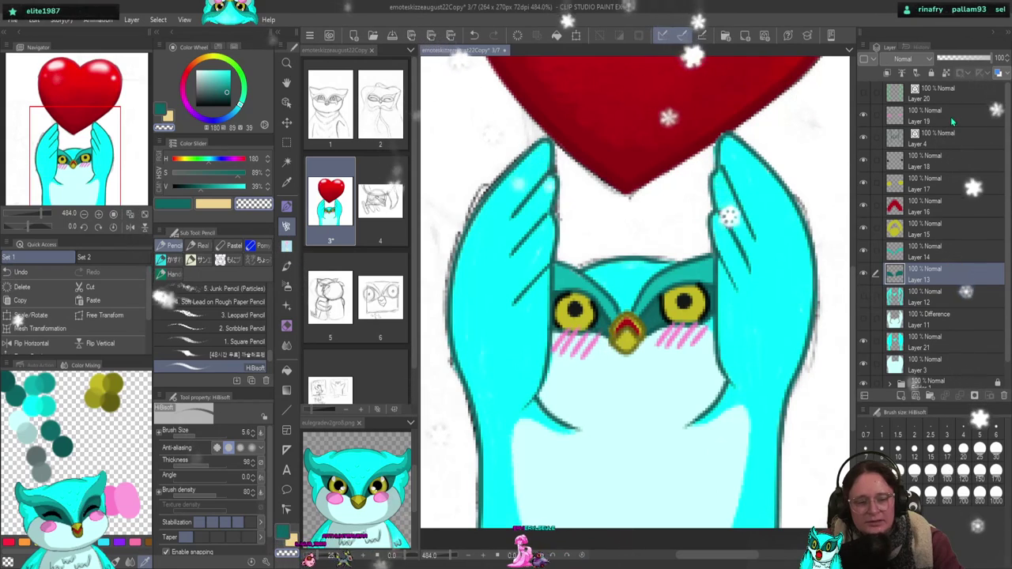
# - Reshape the right eye's outline on Layer 4 with control points and set Connect vector lines to brush size 10
pyautogui.click(939, 142)
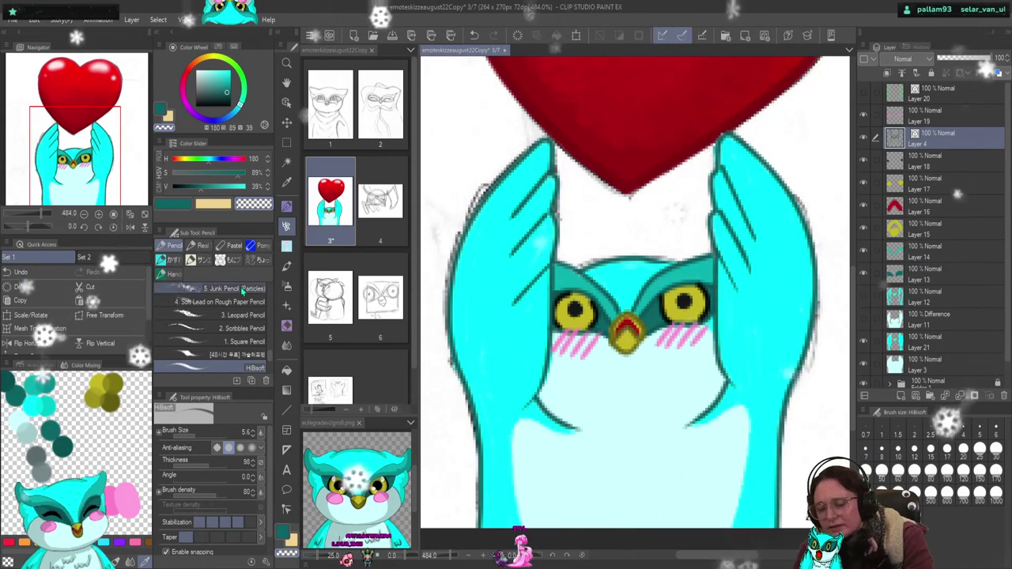
pyautogui.click(287, 508)
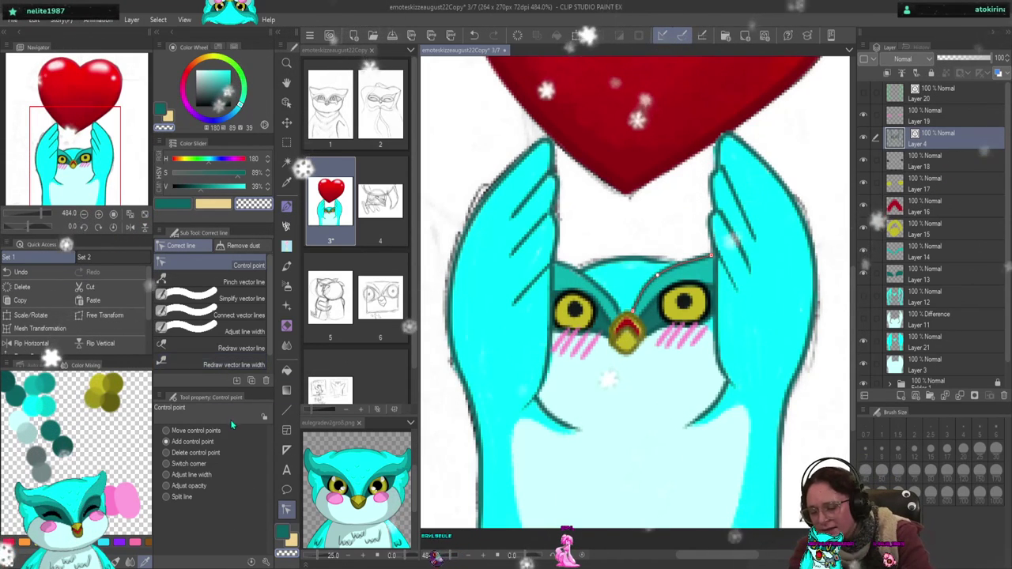
pyautogui.click(247, 314)
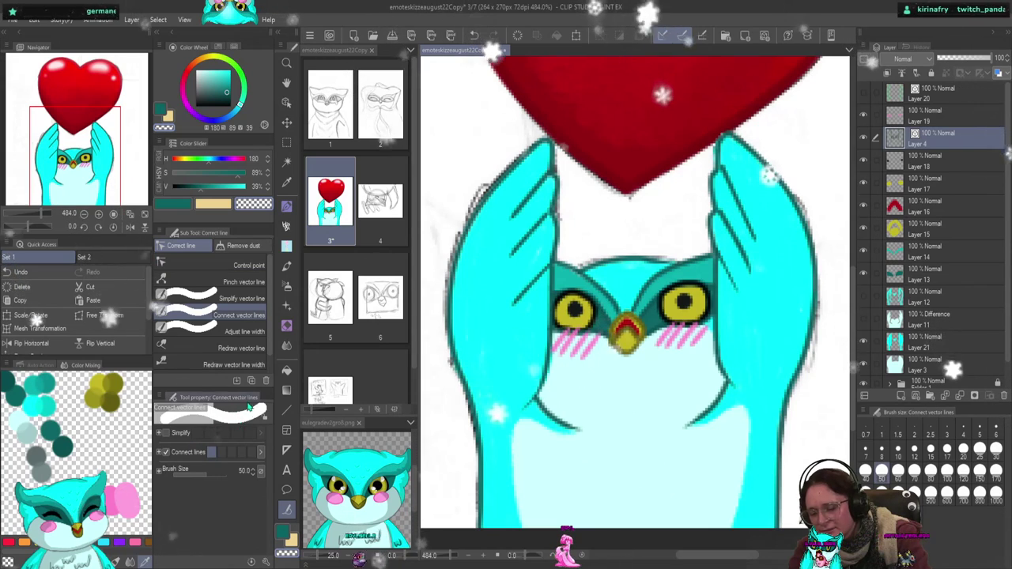
pyautogui.click(198, 472)
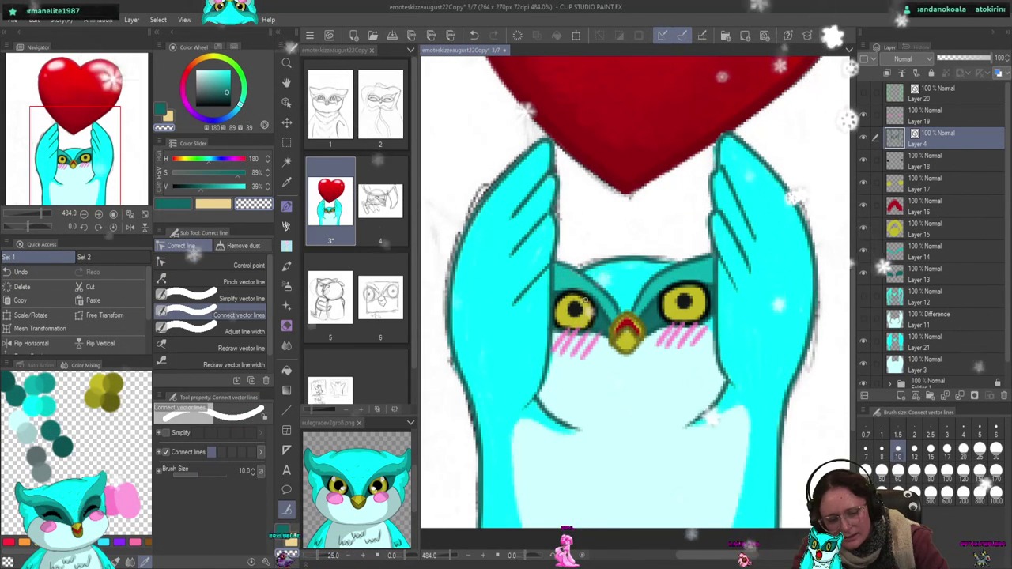
# - Refine the left eye's black outline on Layer 4 using control points and Connect vector lines at brush size 10
pyautogui.click(237, 265)
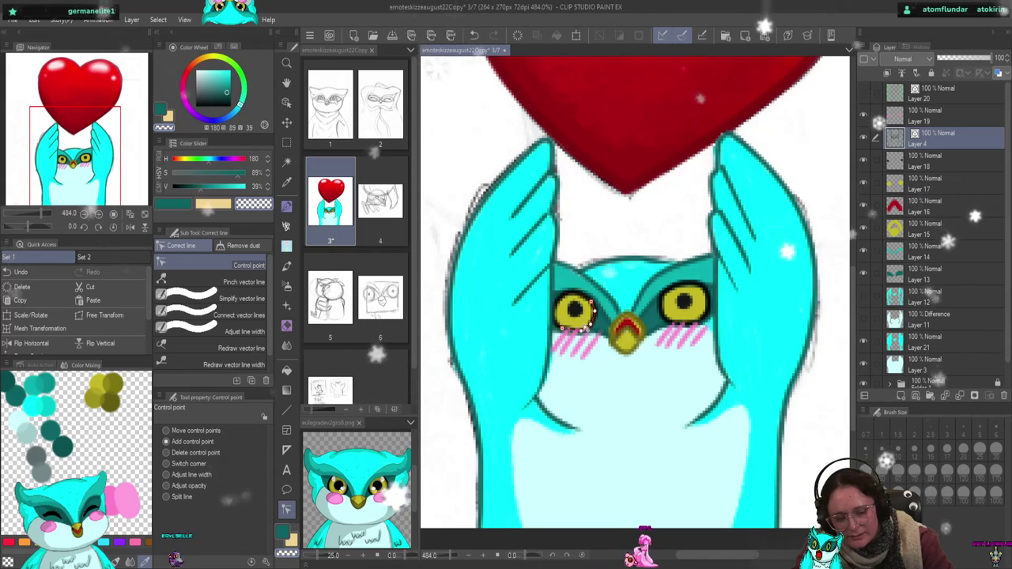
pyautogui.click(237, 315)
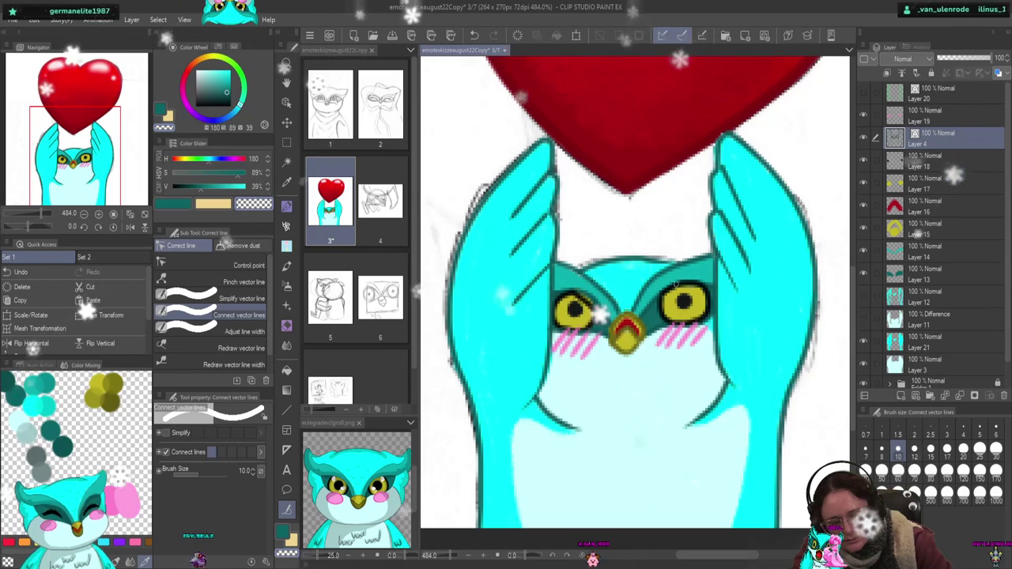
pyautogui.click(241, 268)
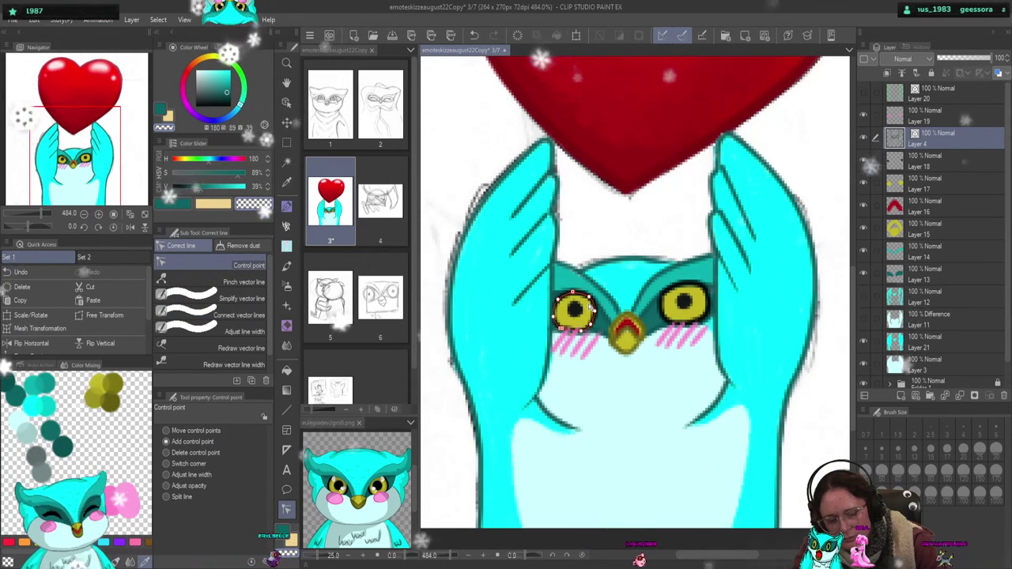
pyautogui.click(252, 317)
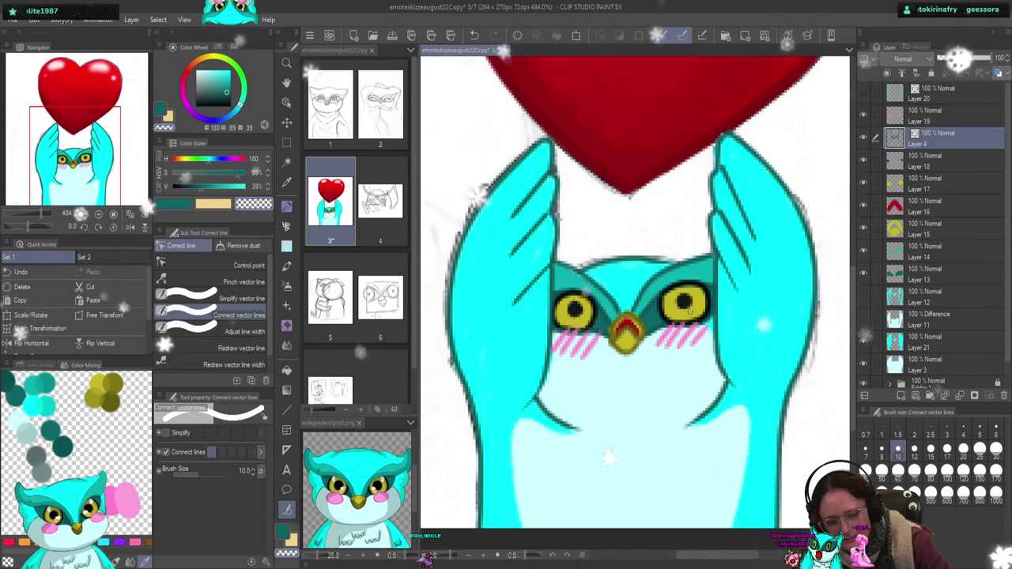
pyautogui.click(242, 265)
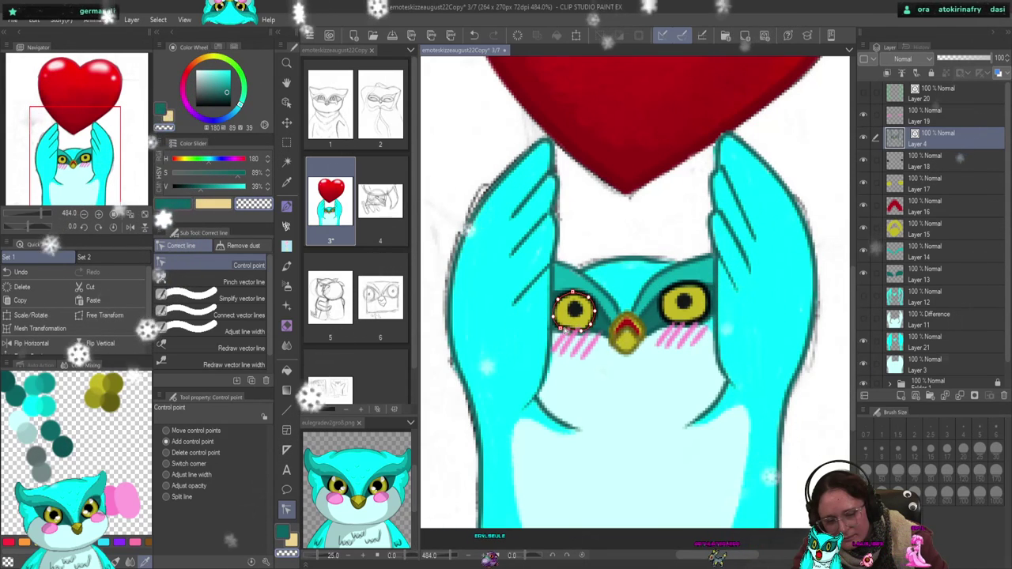
pyautogui.click(237, 315)
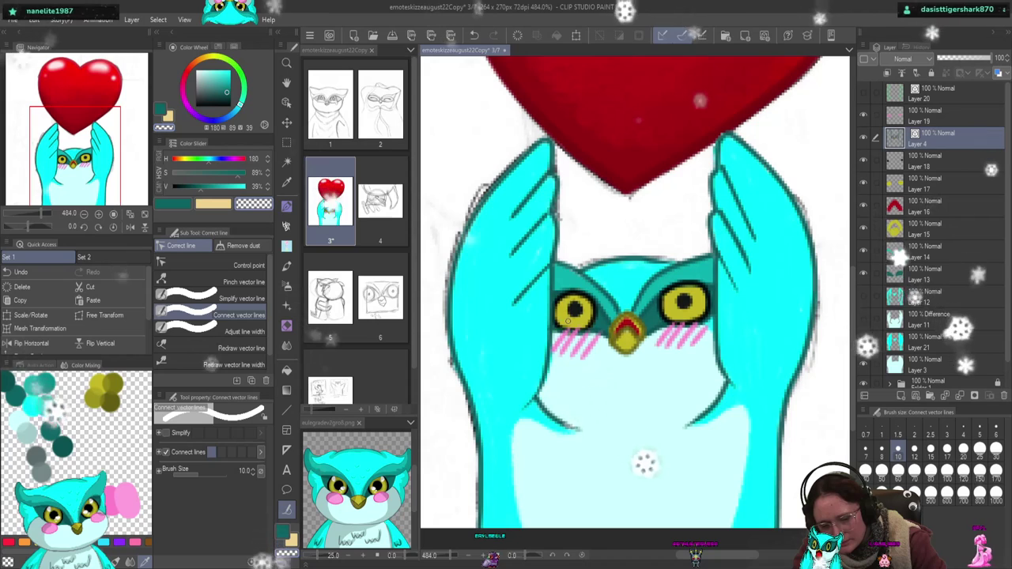
# - Adjust the right eye's outline on Layer 4 with Connect vector lines and control points, trying the Switch corner mode
pyautogui.click(245, 266)
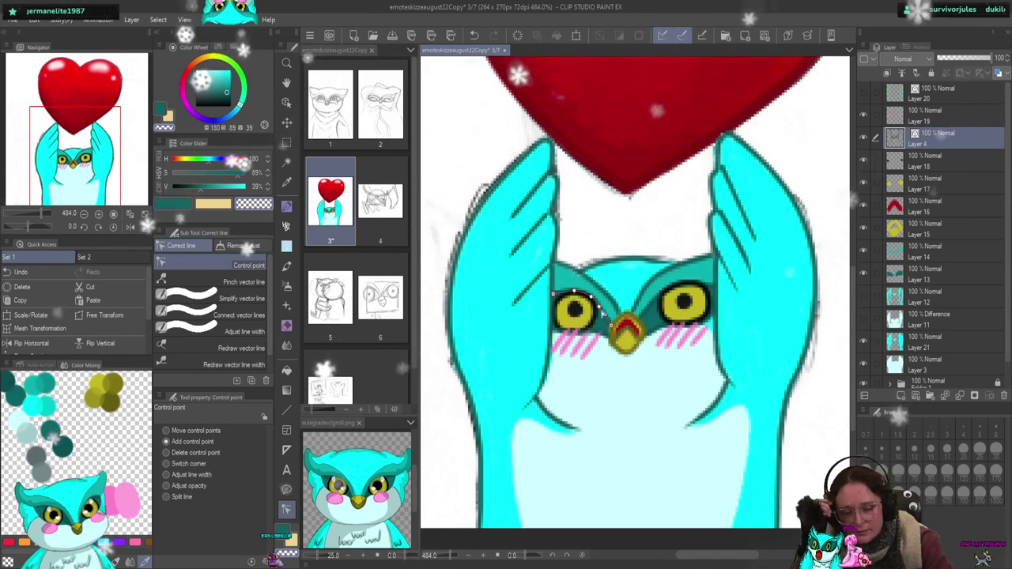
pyautogui.click(685, 286)
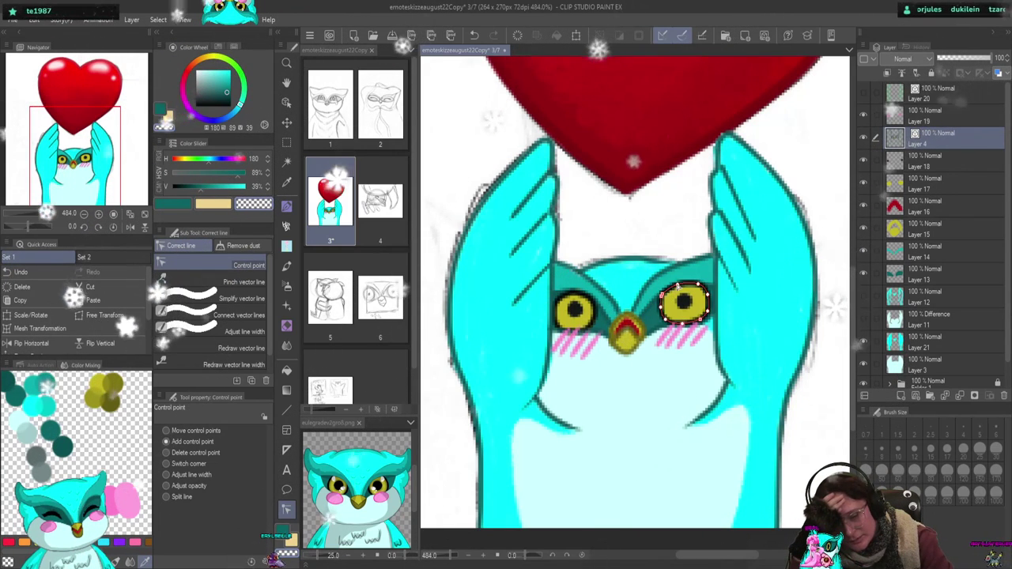
pyautogui.click(237, 314)
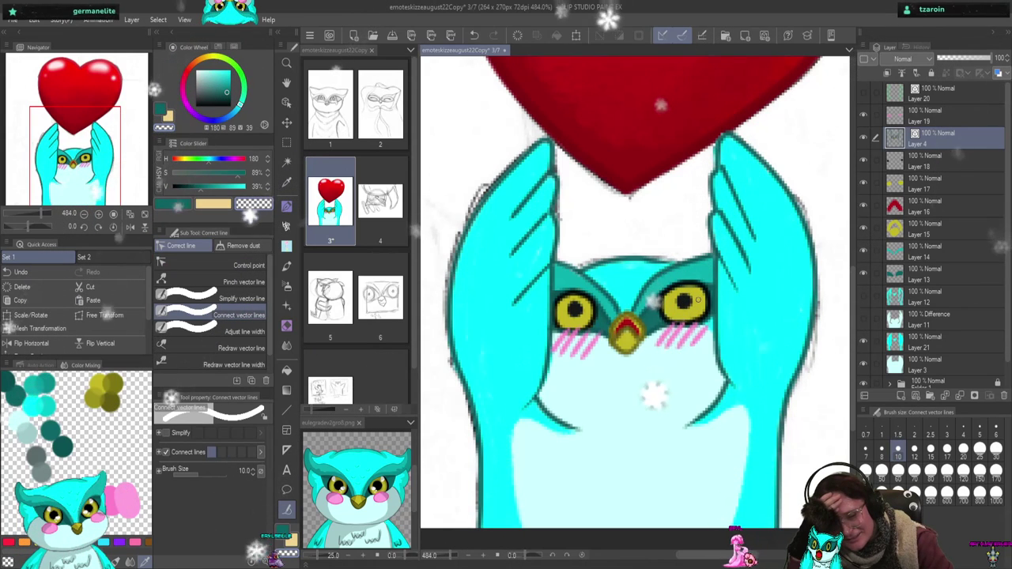
pyautogui.click(249, 264)
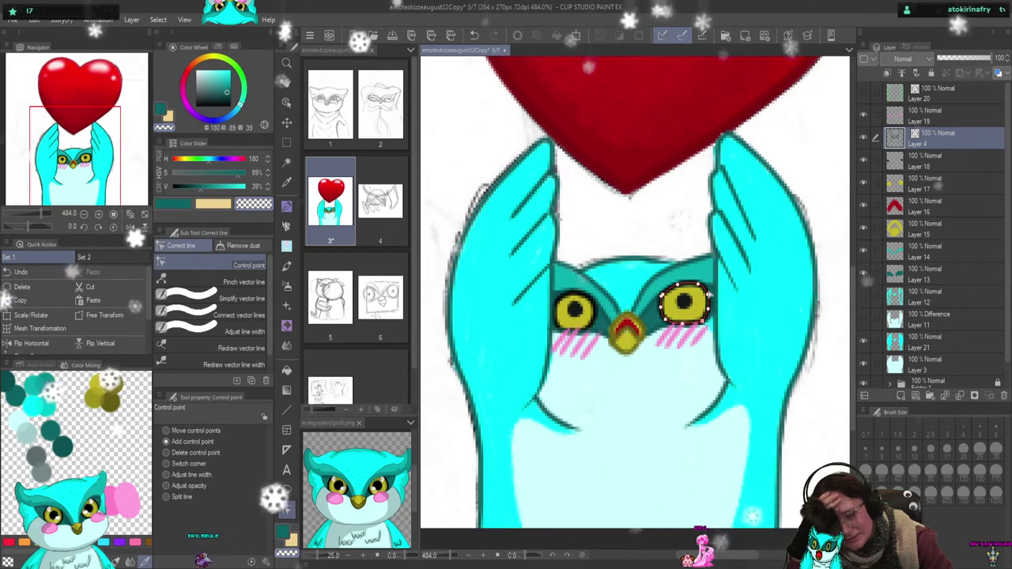
pyautogui.click(699, 288)
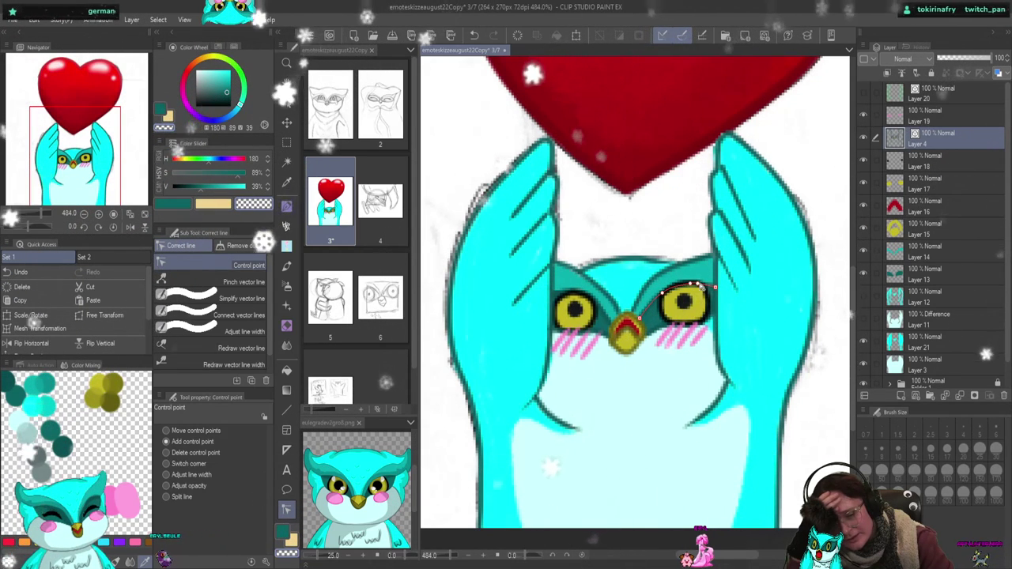
pyautogui.click(706, 294)
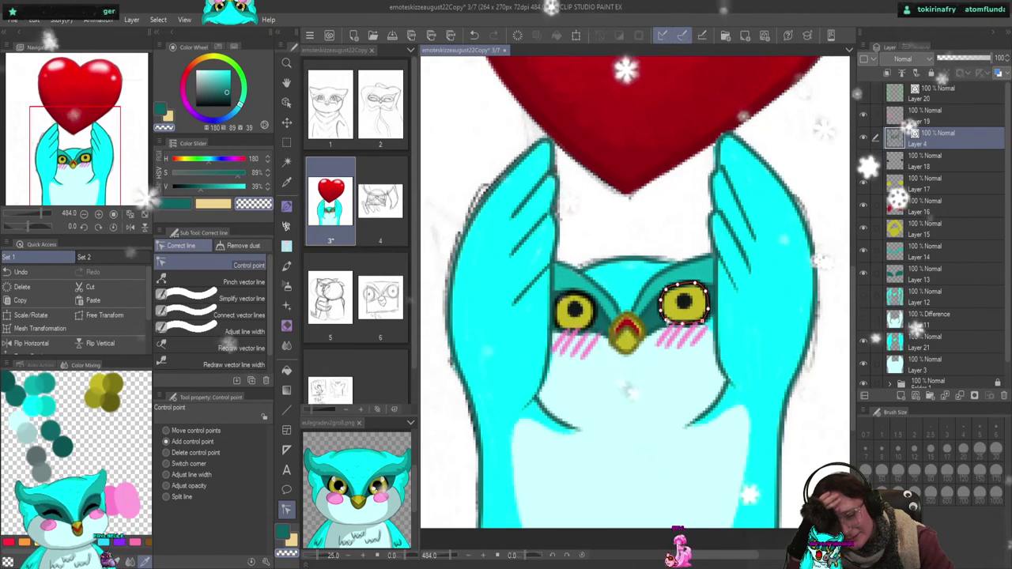
pyautogui.click(187, 464)
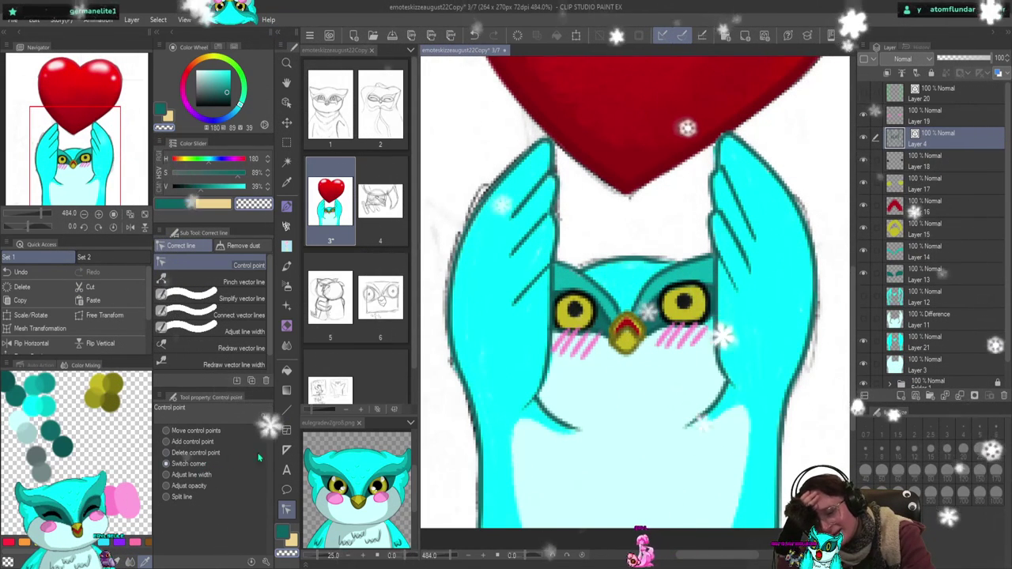
pyautogui.click(196, 441)
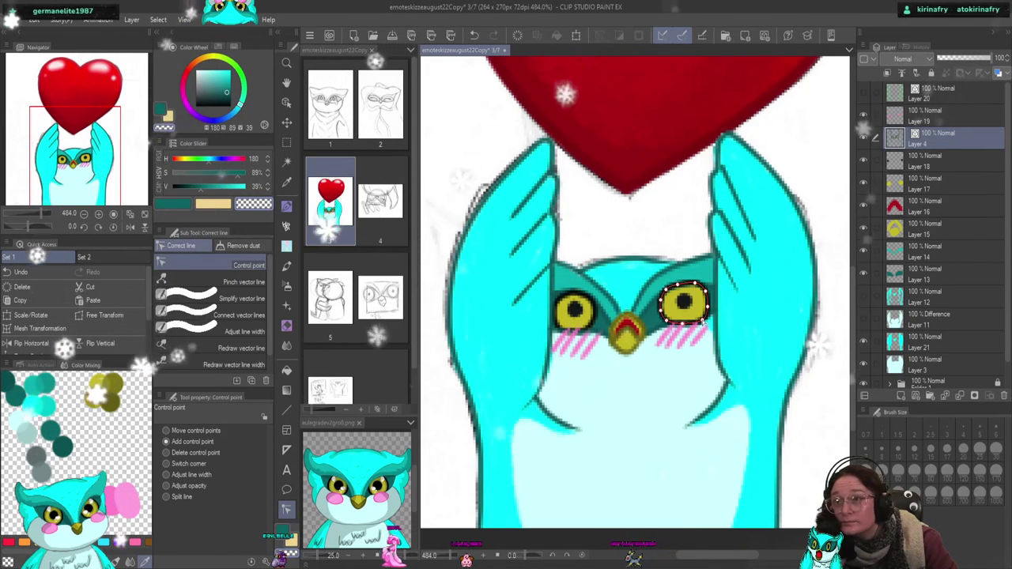
# - Try to reshape the right eye's outer and lower outline with added control points and undo the edits
pyautogui.click(735, 387)
pyautogui.click(710, 302)
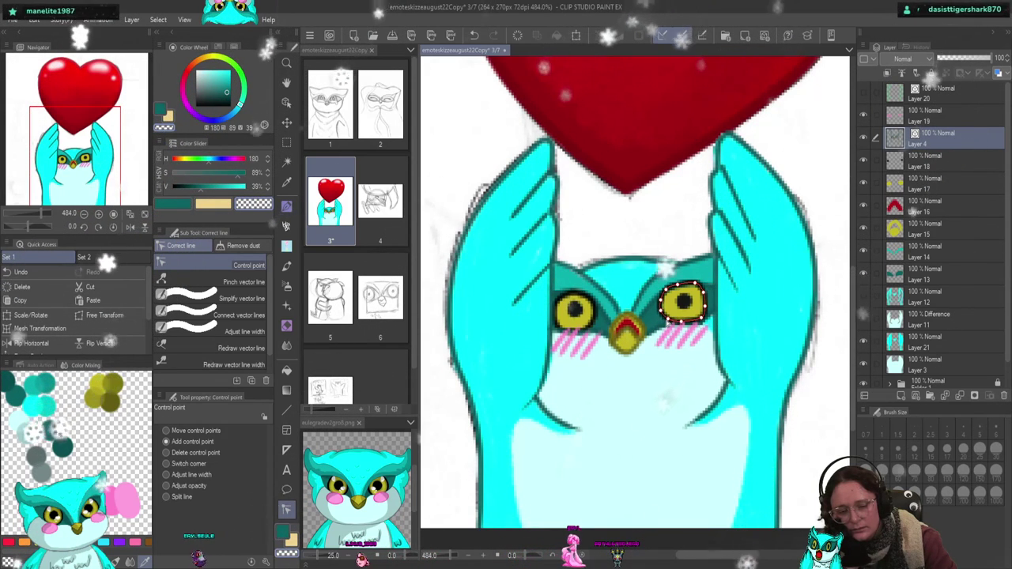
pyautogui.click(713, 307)
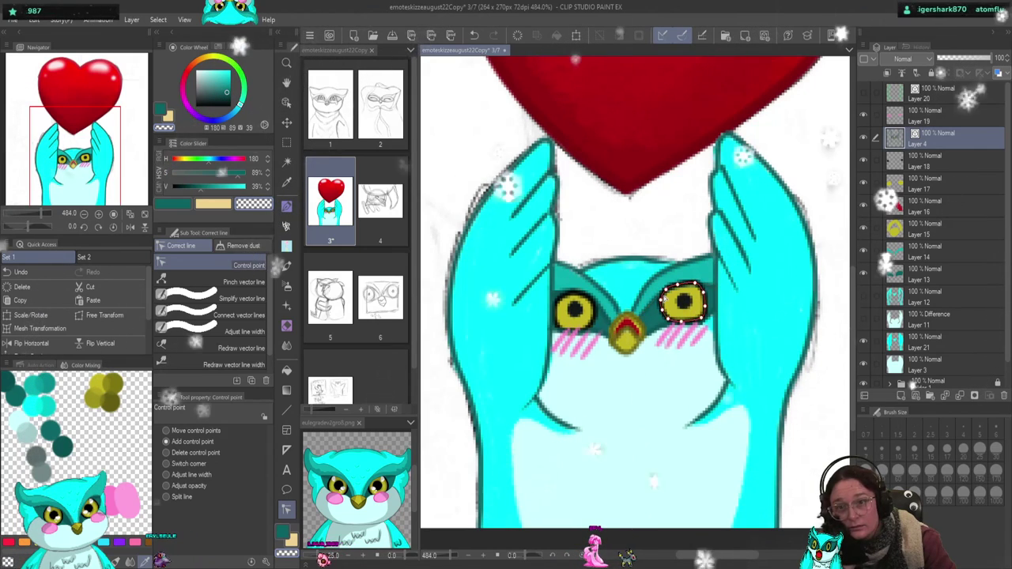
pyautogui.click(695, 322)
pyautogui.click(672, 321)
pyautogui.click(662, 301)
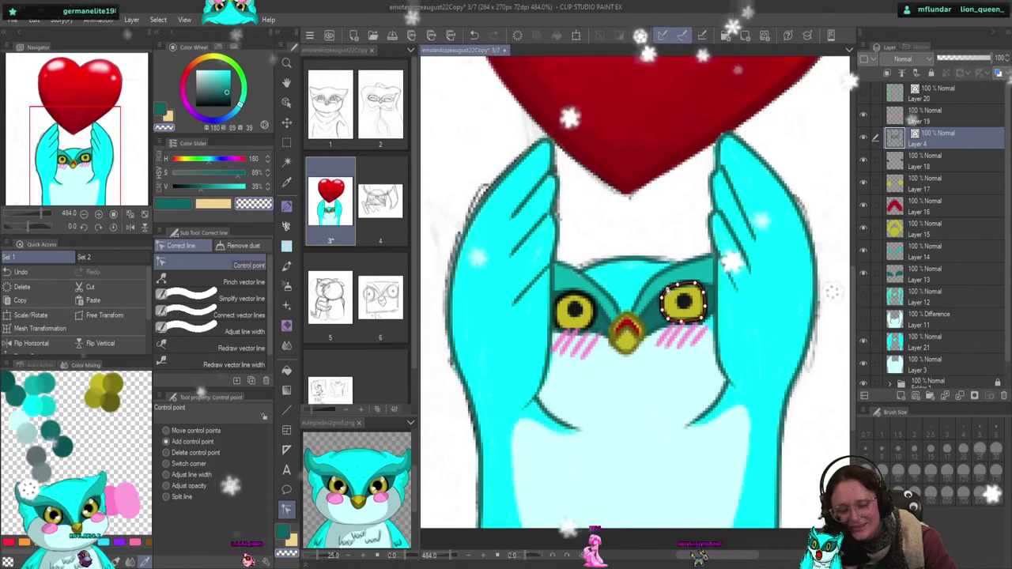
pyautogui.hotkey('ctrl', 'z')
pyautogui.hotkey('ctrl', 'z')
pyautogui.hotkey('ctrl', 'z')
pyautogui.hotkey('ctrl', 'z')
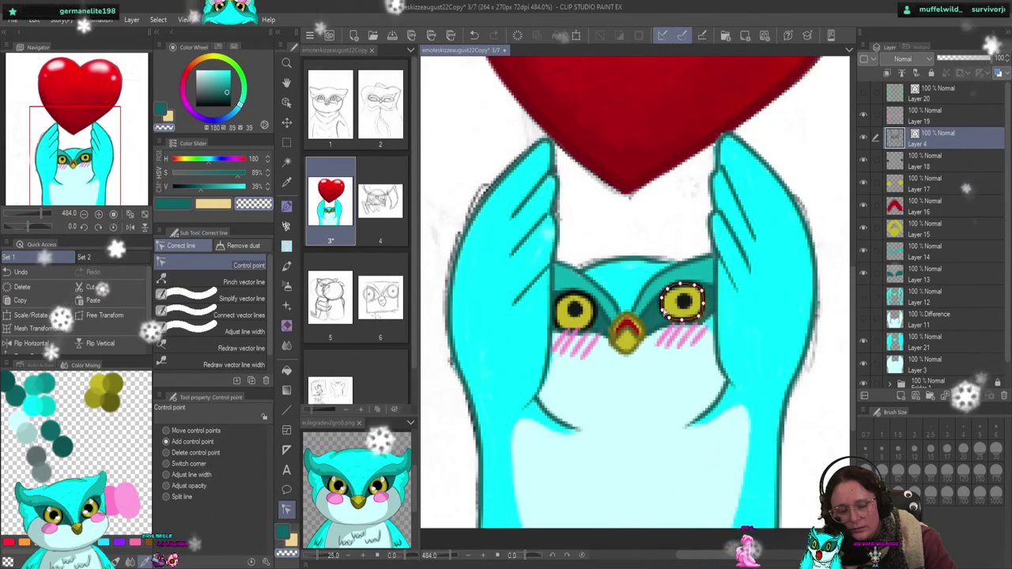
# - Fine-tune the outer edge of the right eye's outline on Layer 4 with control points
pyautogui.click(722, 354)
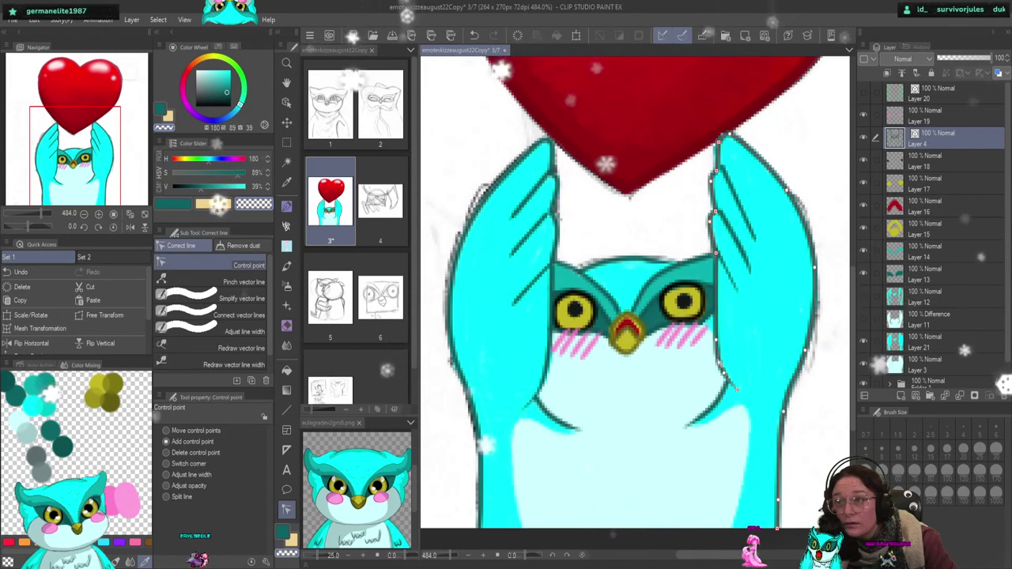
pyautogui.click(708, 291)
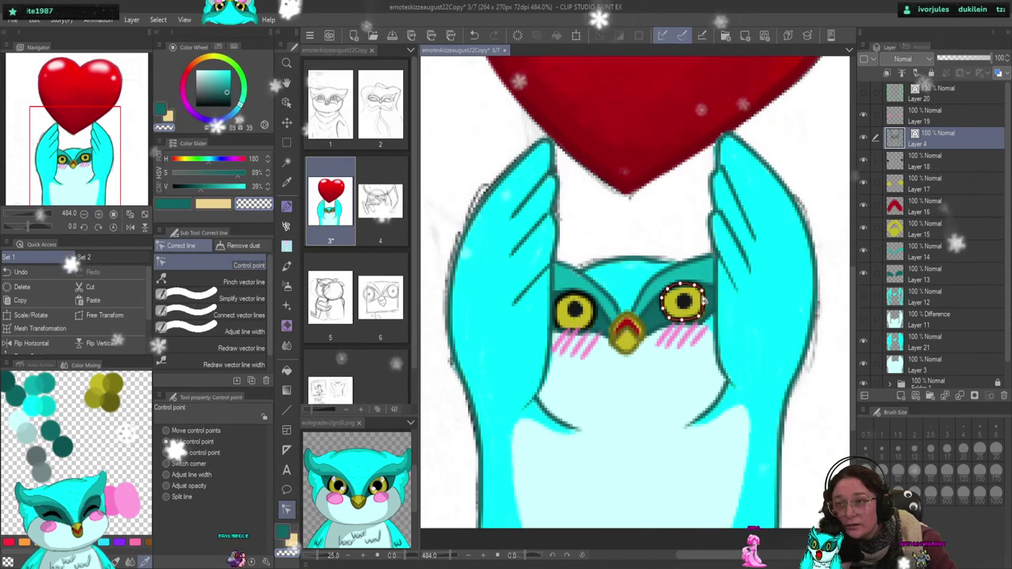
pyautogui.click(703, 293)
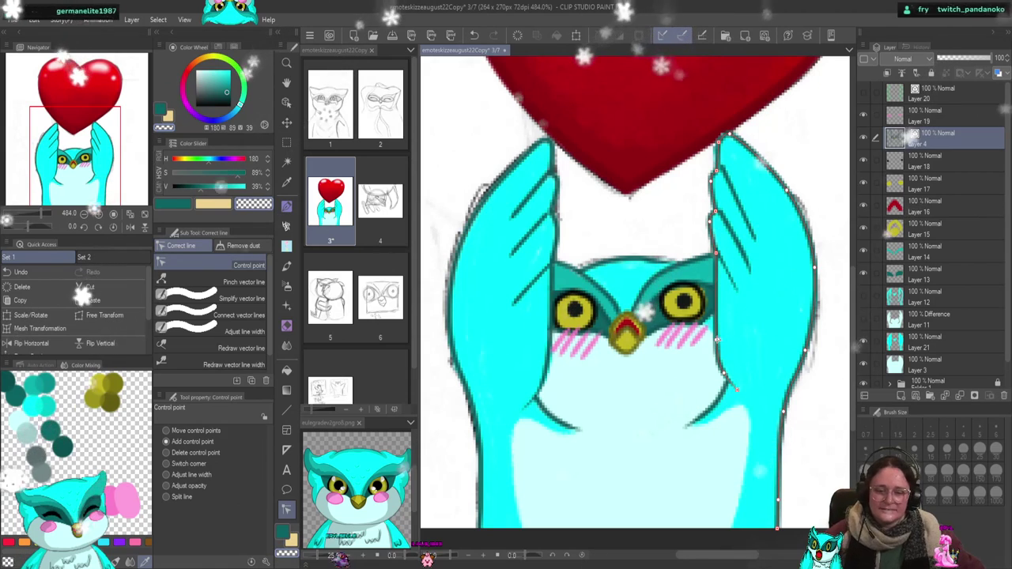
pyautogui.click(687, 336)
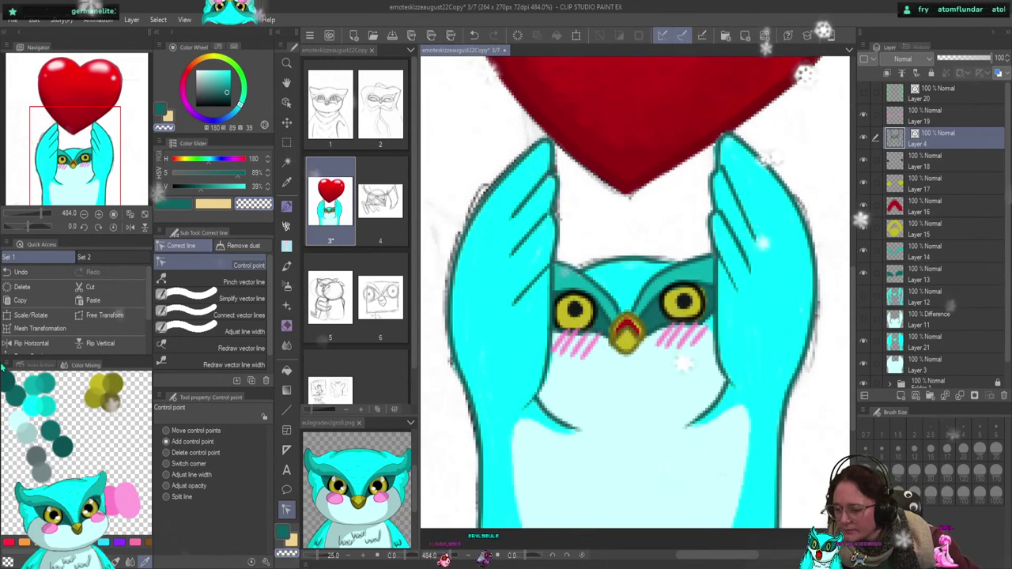
# - Mirror the canvas view horizontally back and forth to check the symmetry of the owl's eyes and face
pyautogui.scroll(-2, 79, 308)
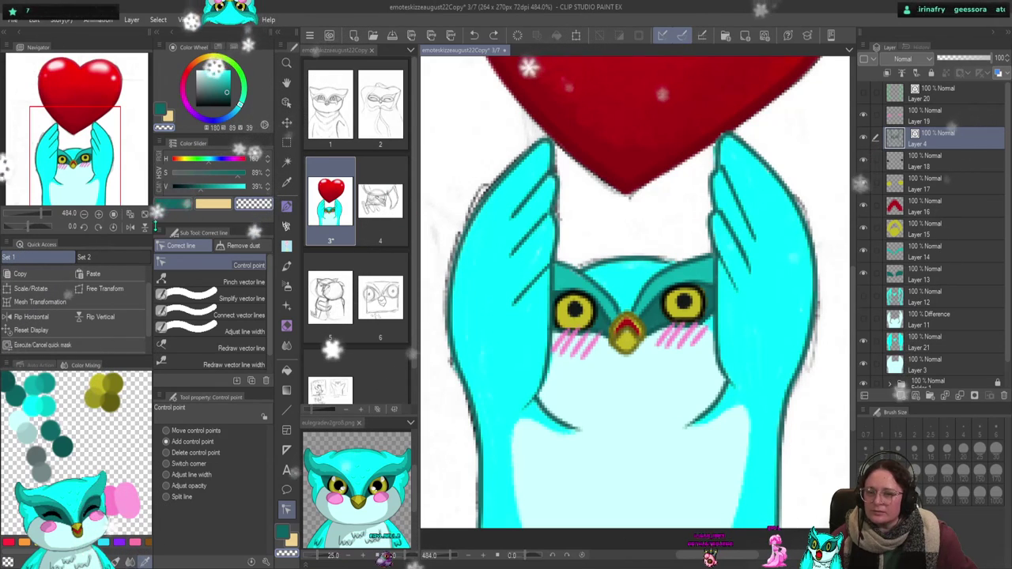
pyautogui.click(53, 320)
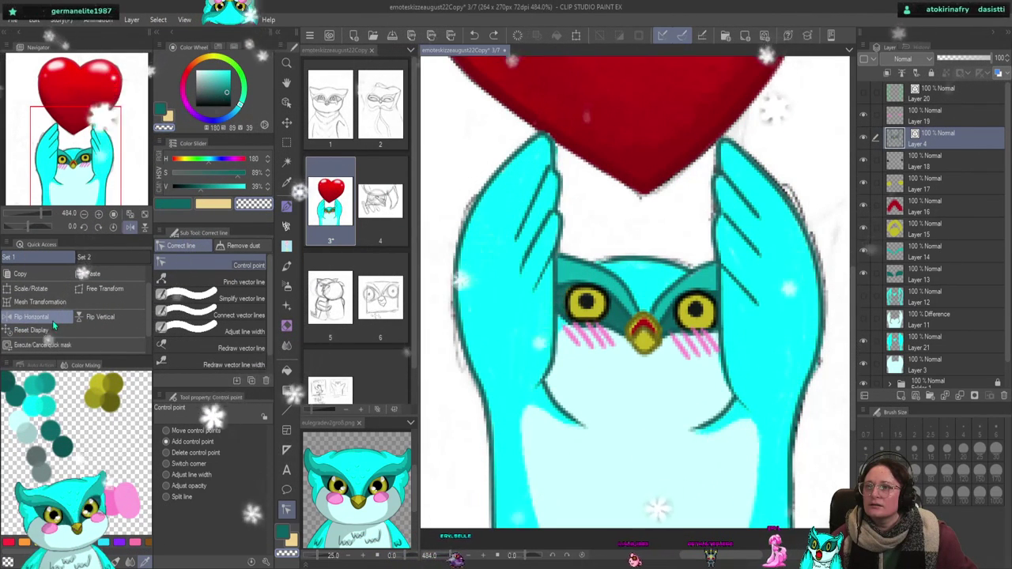
pyautogui.click(52, 320)
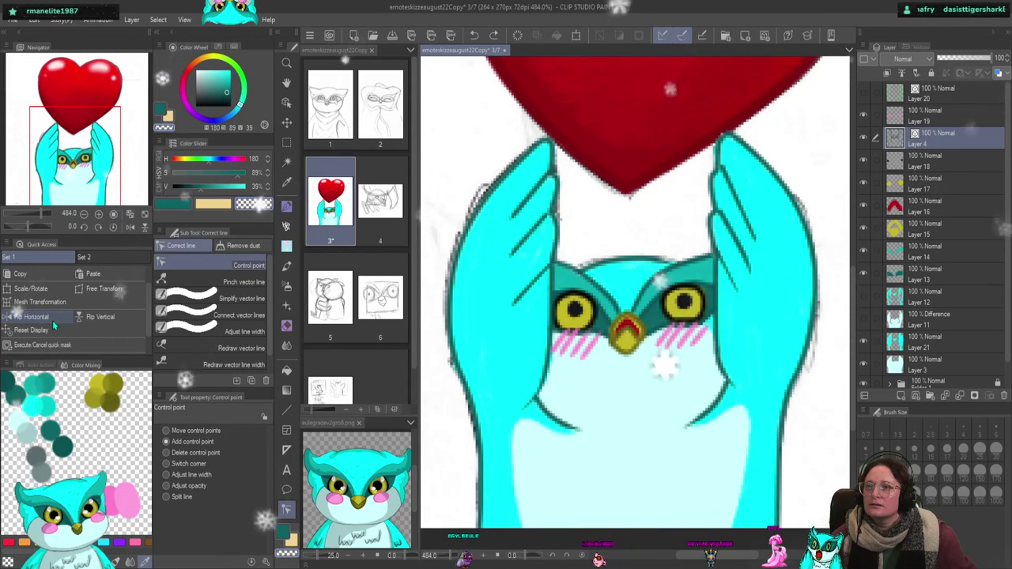
pyautogui.click(52, 320)
pyautogui.click(52, 321)
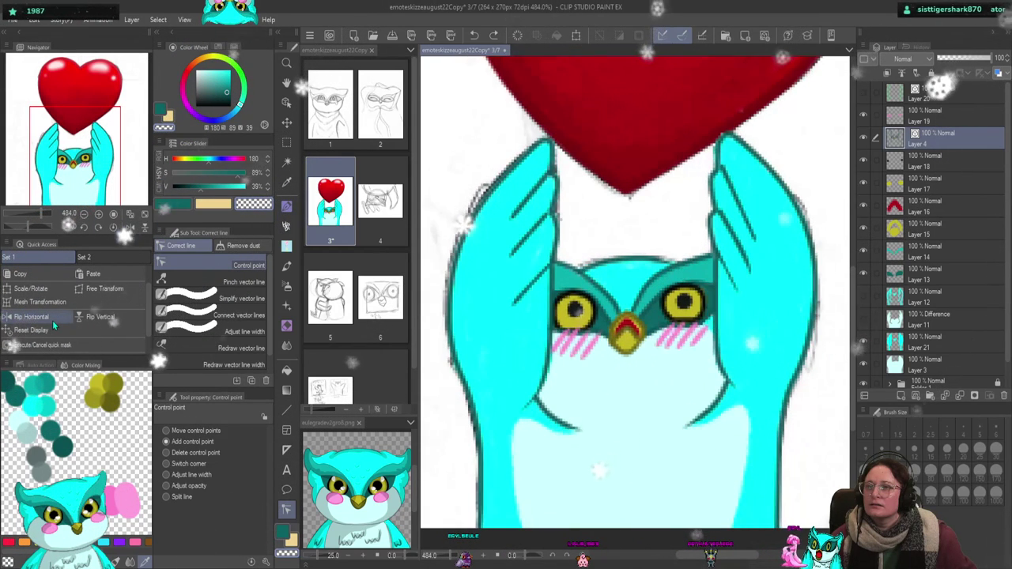
pyautogui.click(53, 320)
pyautogui.click(52, 320)
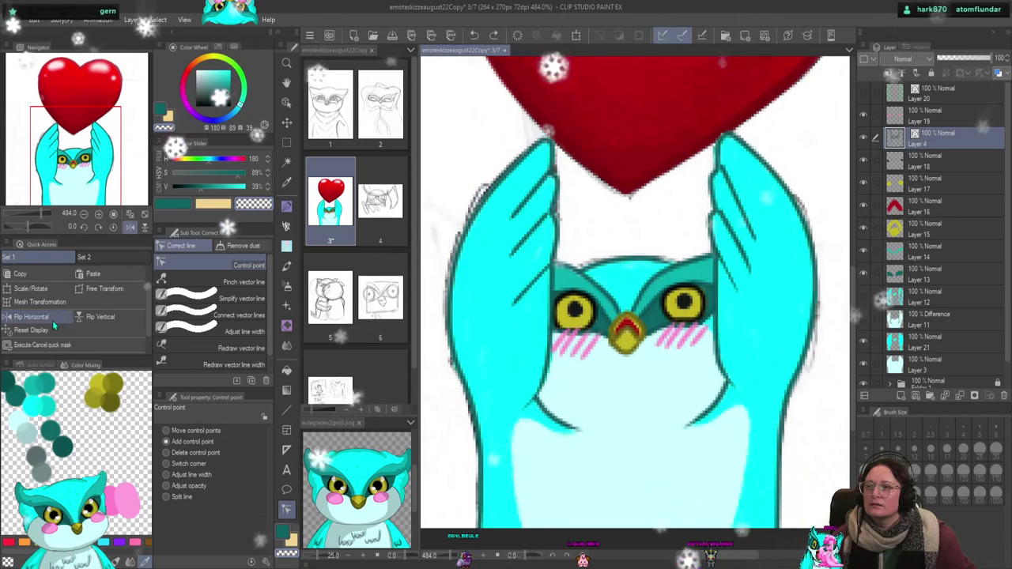
pyautogui.click(52, 321)
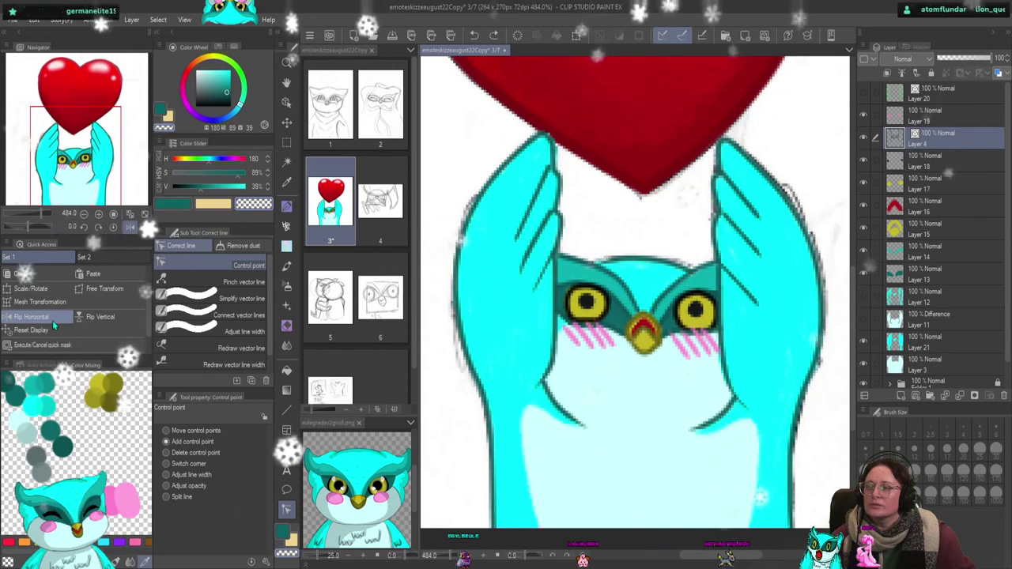
pyautogui.click(52, 321)
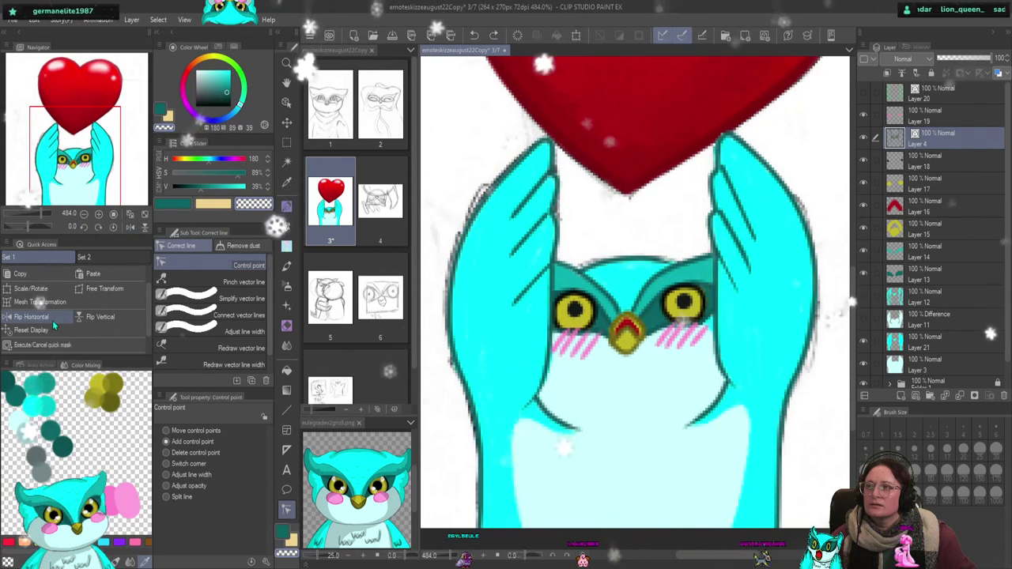
pyautogui.click(52, 320)
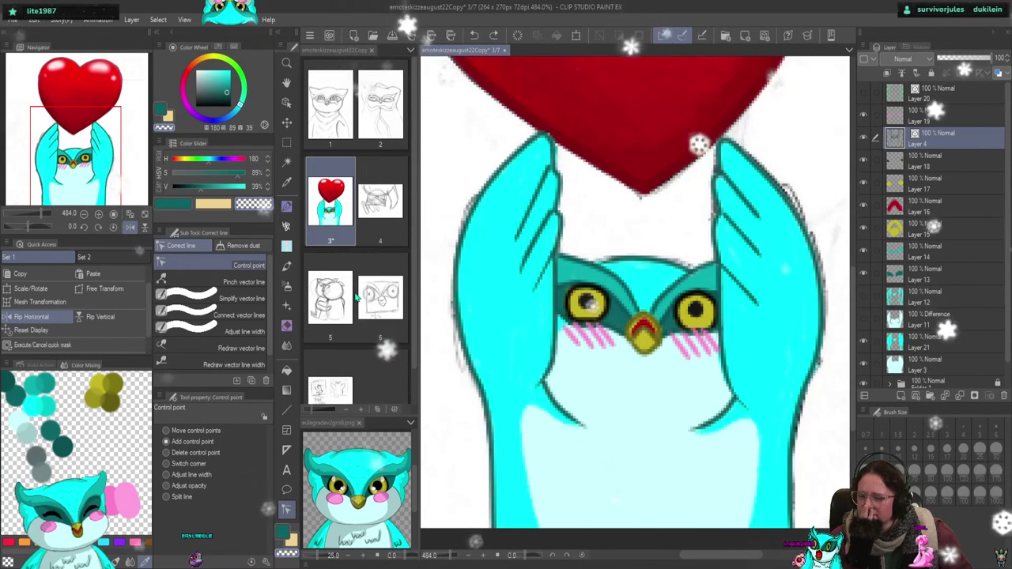
pyautogui.click(29, 319)
pyautogui.click(29, 319)
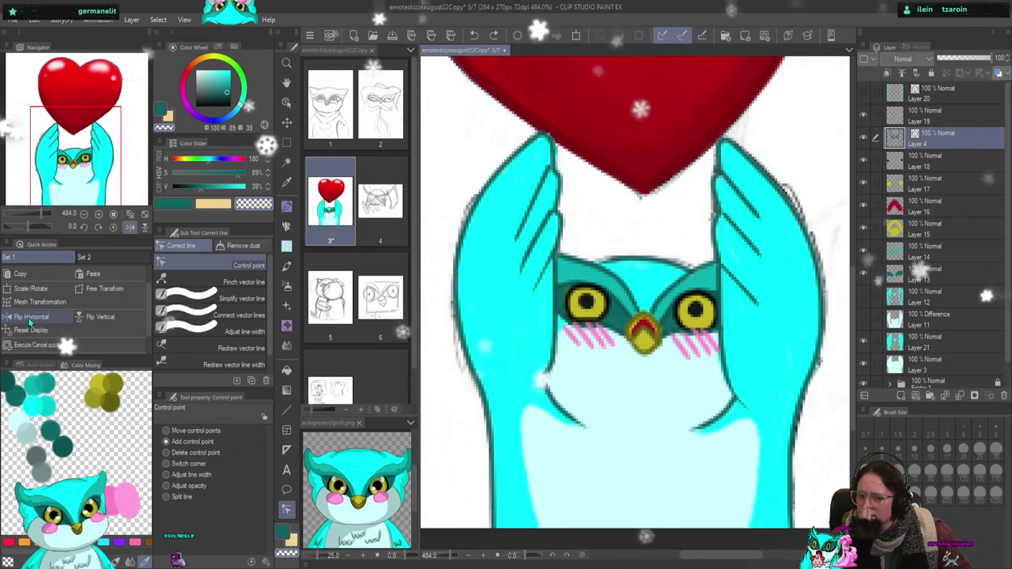
pyautogui.click(29, 320)
pyautogui.click(29, 320)
pyautogui.click(28, 319)
pyautogui.click(29, 320)
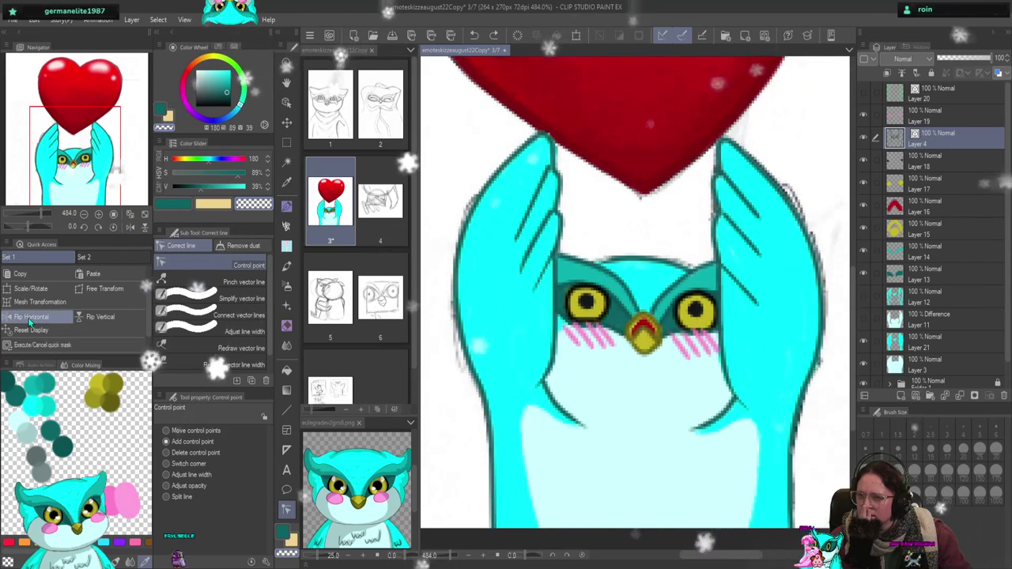
# - Examine the whole emote in normal and mirrored view to check the balance of owl and heart
pyautogui.scroll(-4, 696, 381)
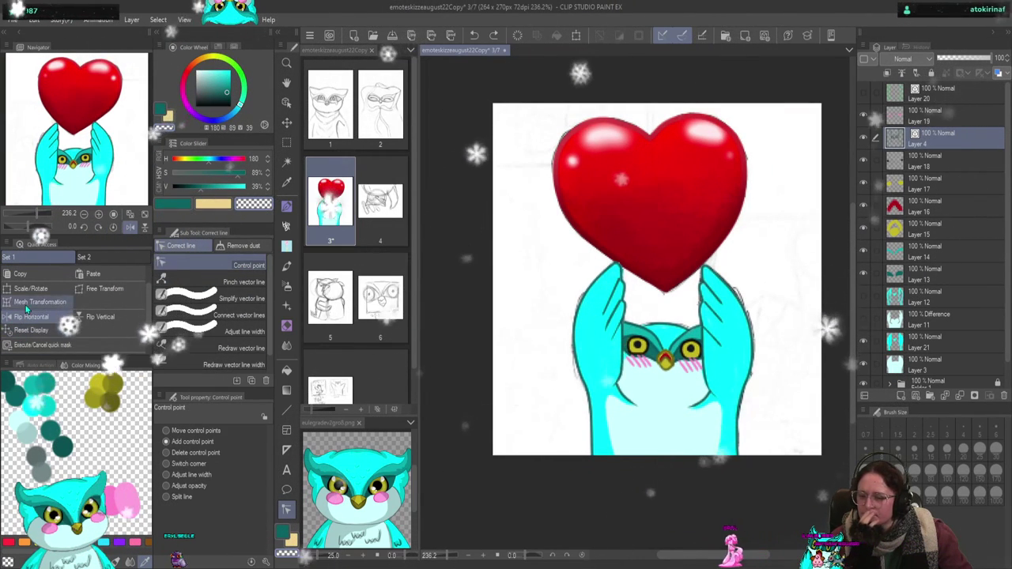
pyautogui.click(21, 318)
pyautogui.click(21, 317)
pyautogui.click(21, 318)
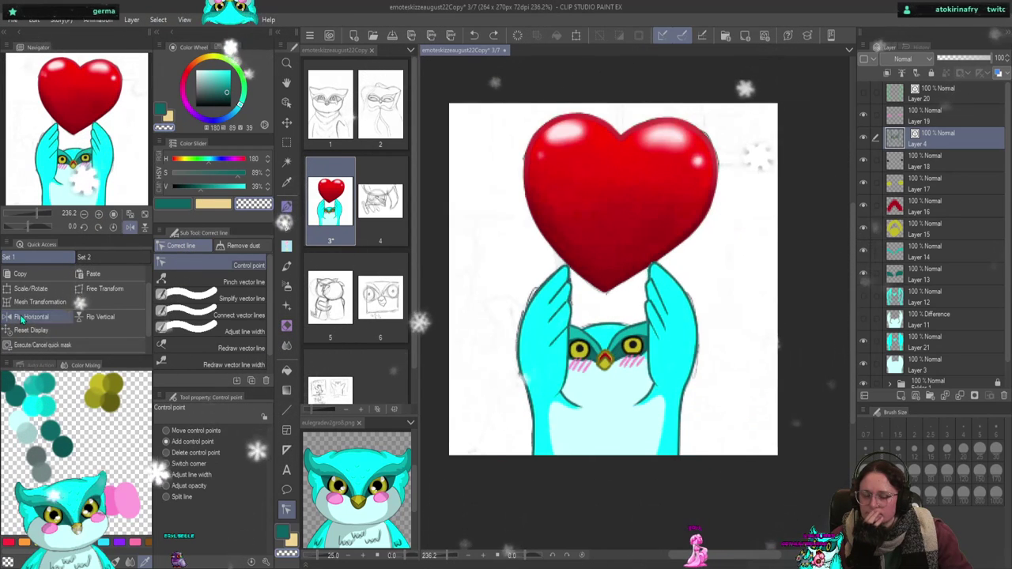
pyautogui.click(22, 317)
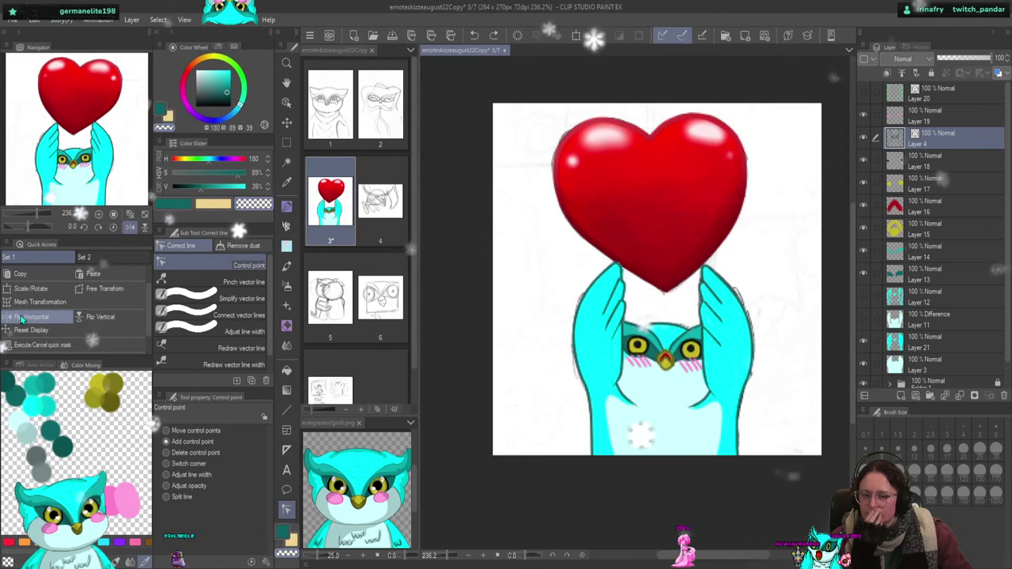
# - Return the canvas to the unmirrored view and examine the owl emote up close and at small size
pyautogui.click(24, 317)
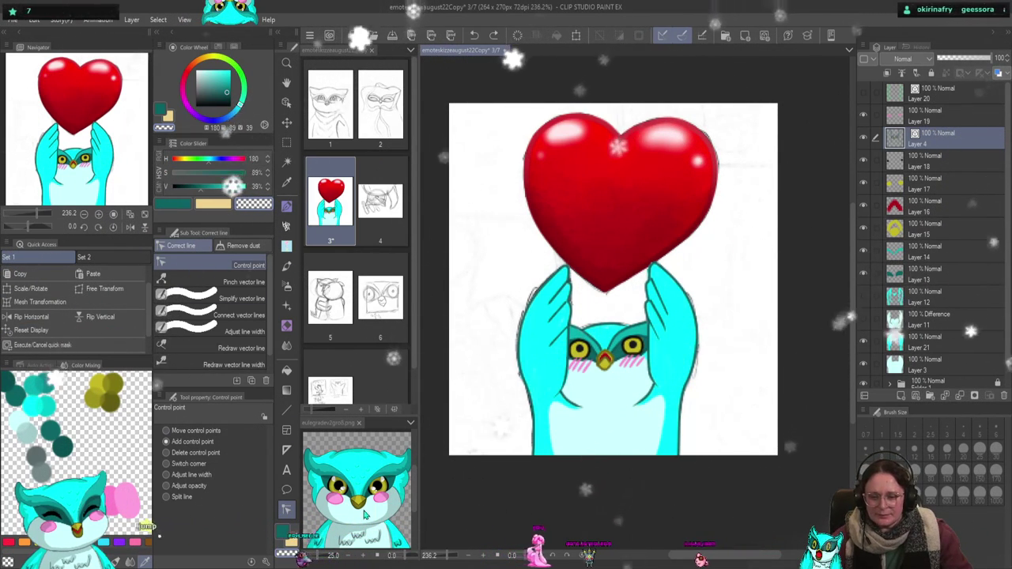
pyautogui.scroll(3, 656, 356)
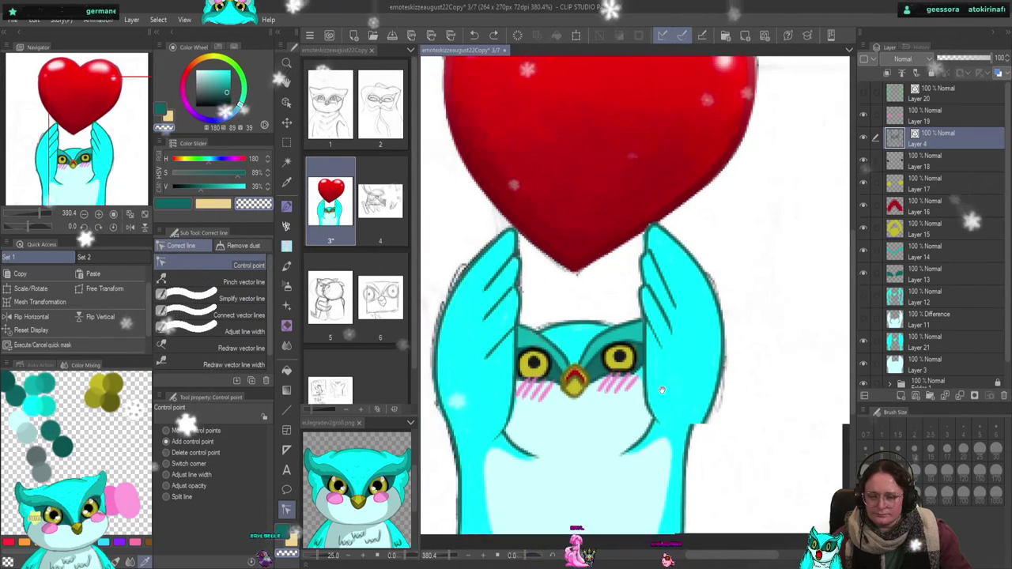
pyautogui.scroll(1, 662, 390)
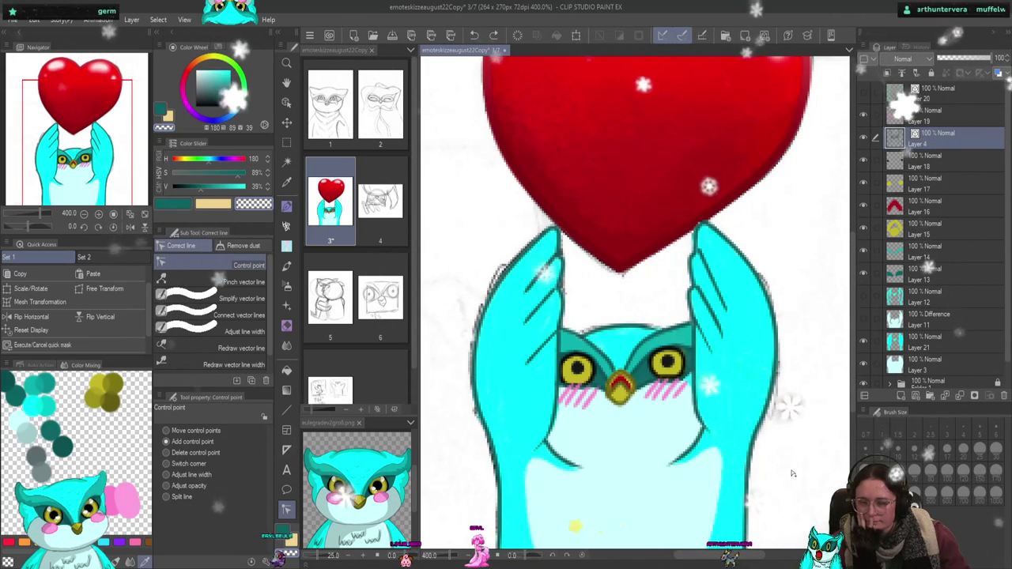
pyautogui.scroll(-5, 799, 469)
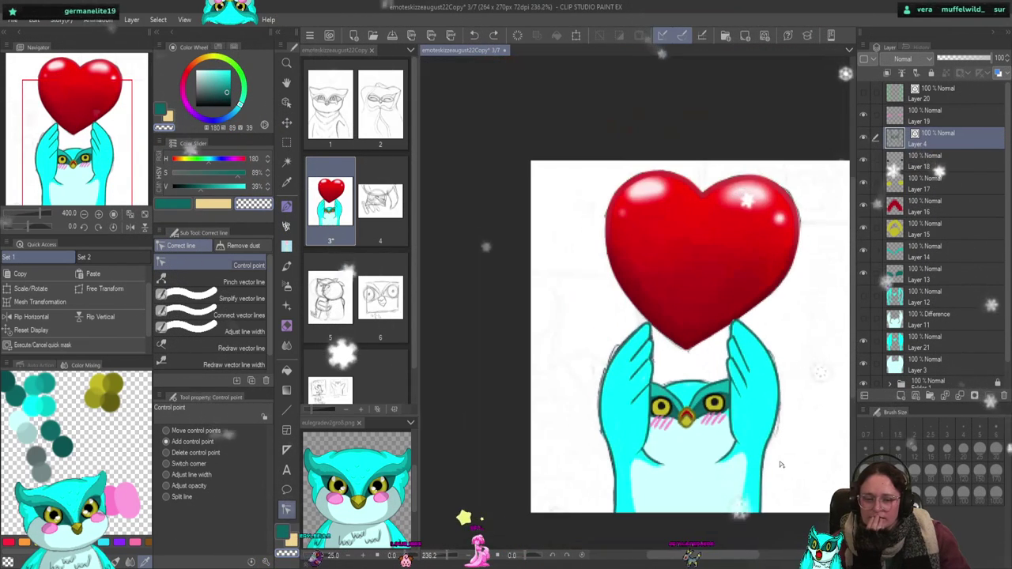
pyautogui.scroll(3, 783, 471)
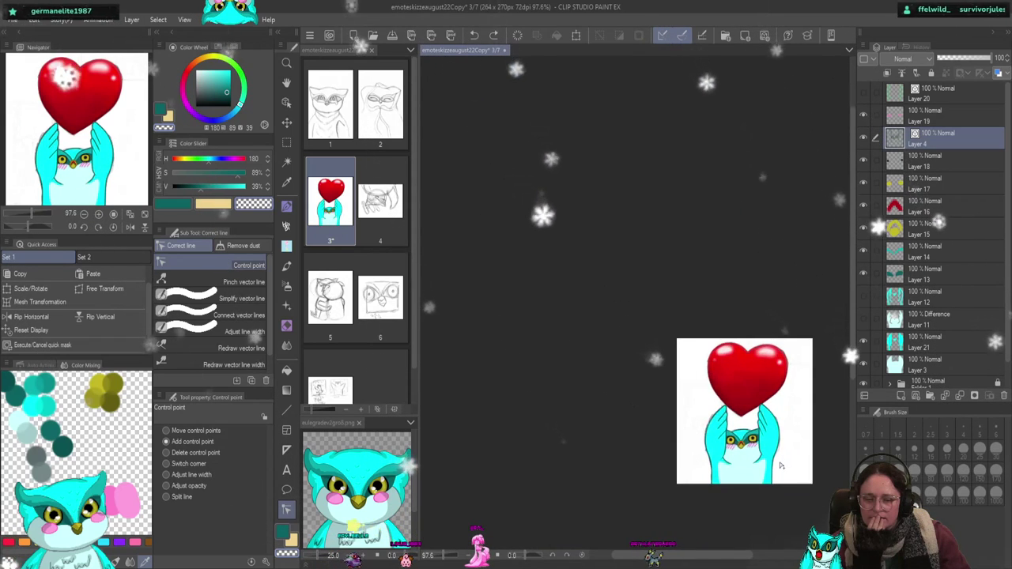
pyautogui.scroll(-1, 896, 339)
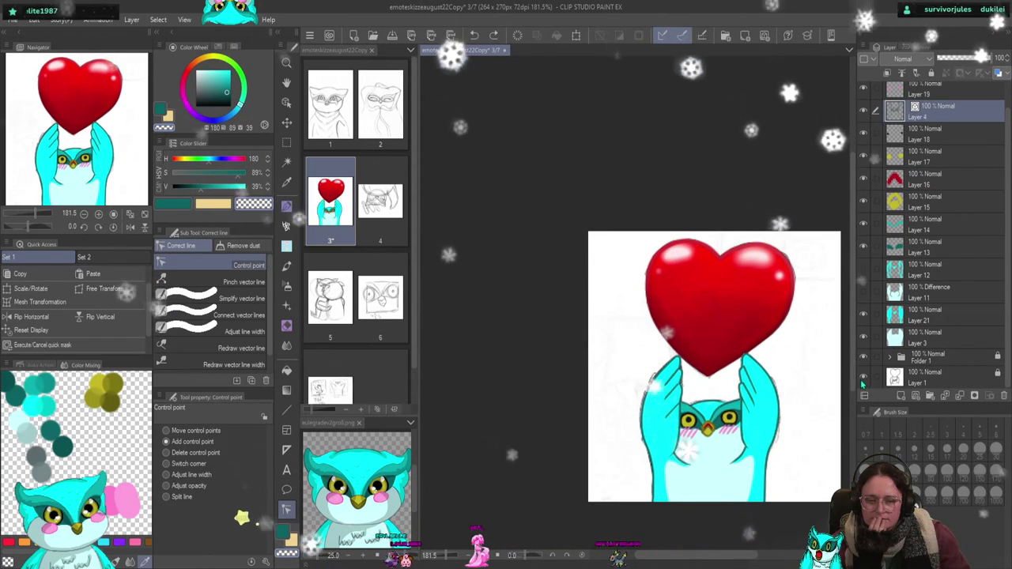
# - Hide the sketch on Layer 1 and inspect the eye outlines against the transparent background
pyautogui.scroll(-2, 800, 448)
pyautogui.scroll(5, 802, 451)
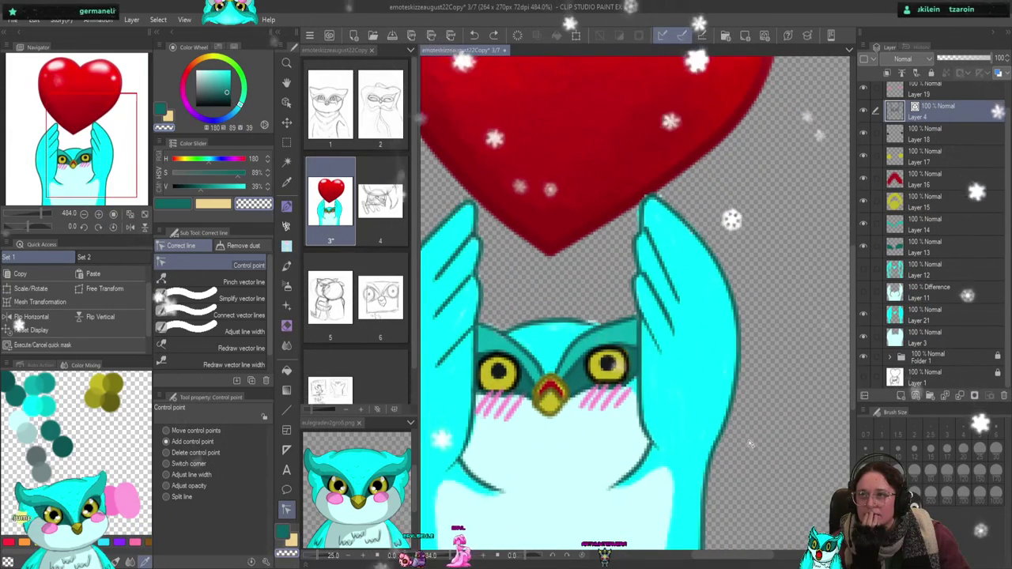
pyautogui.scroll(-2, 797, 451)
pyautogui.scroll(2, 712, 448)
pyautogui.scroll(1, 709, 448)
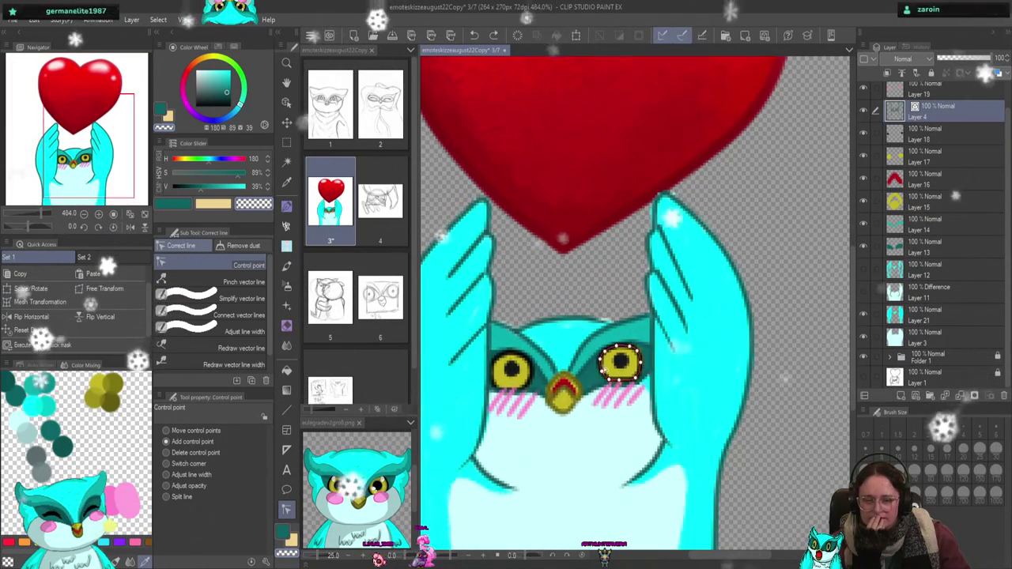
pyautogui.moveTo(601, 323); pyautogui.dragTo(622, 325)
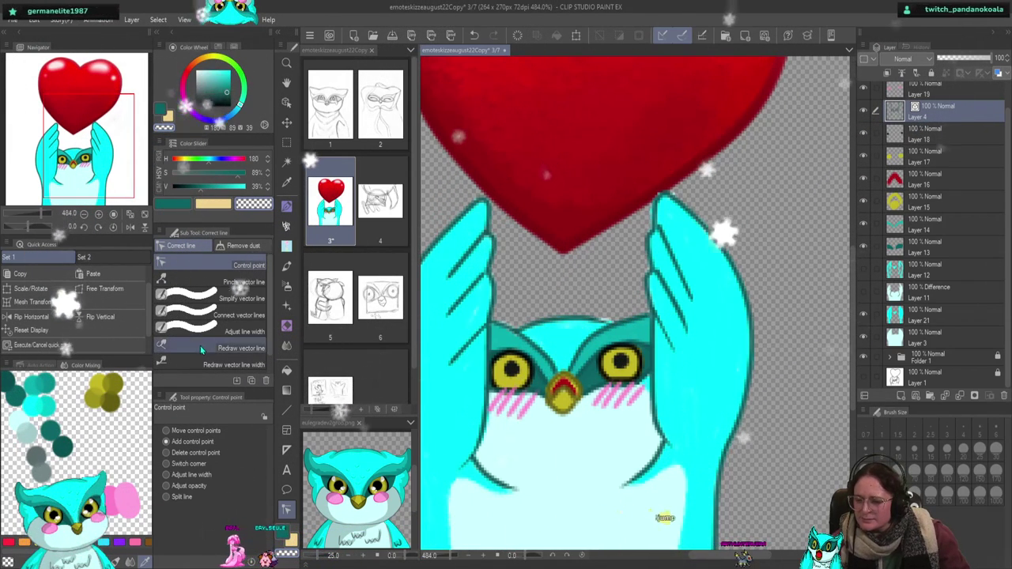
# - Set line width correction to Narrow with a 0.5 brush size and whole-line processing turned off
pyautogui.click(245, 332)
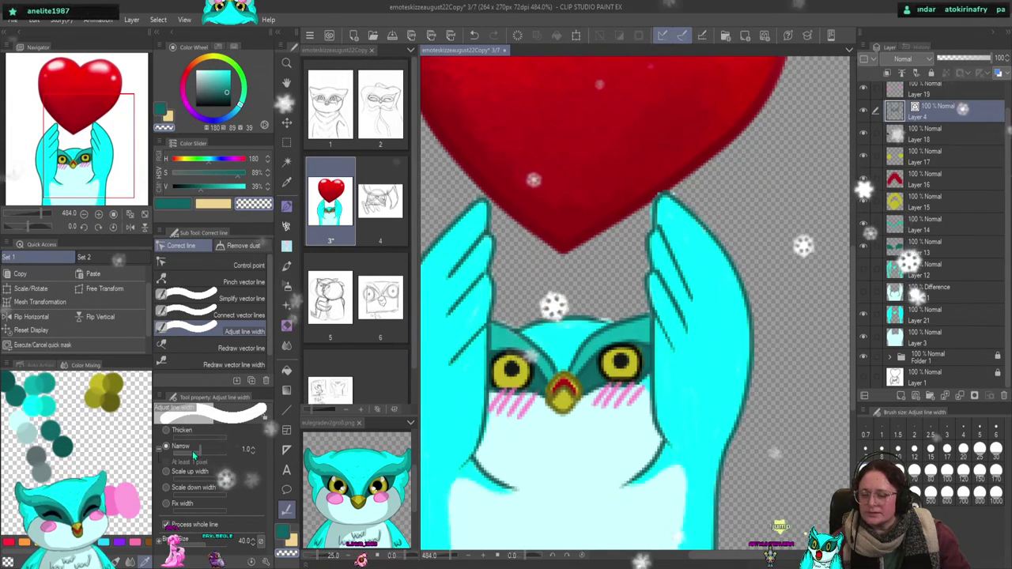
pyautogui.click(166, 430)
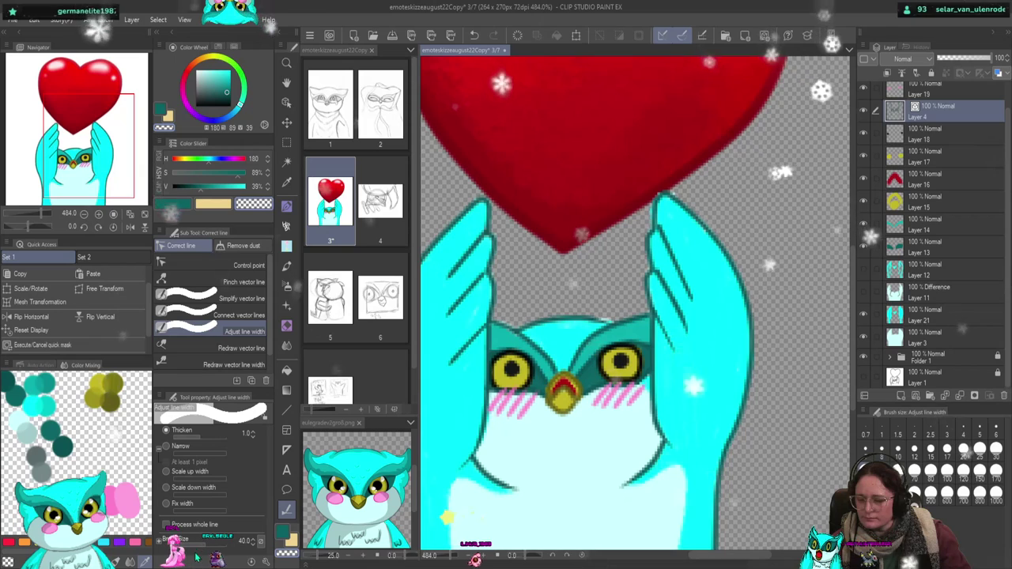
pyautogui.moveTo(241, 541); pyautogui.dragTo(199, 541)
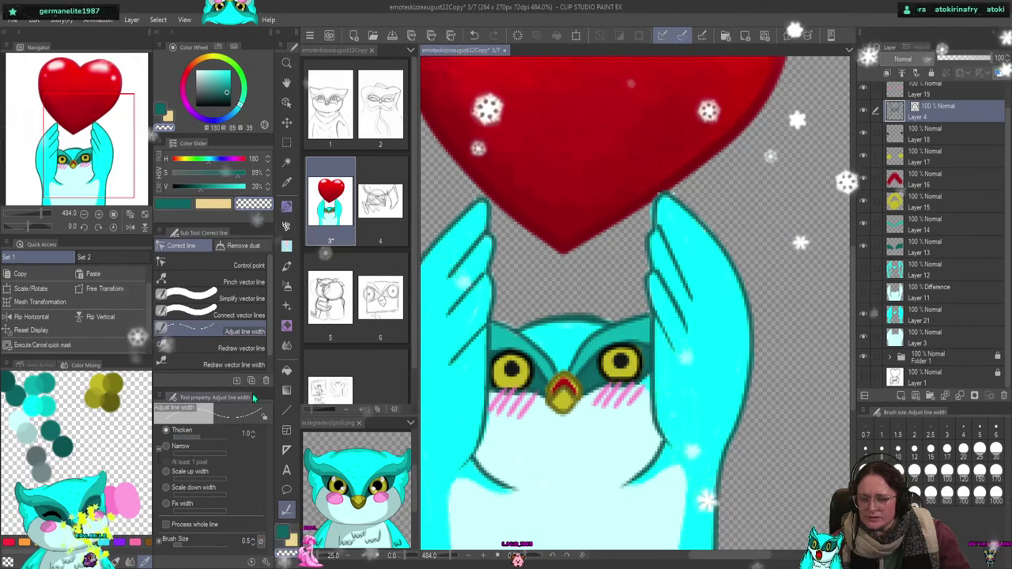
pyautogui.click(167, 446)
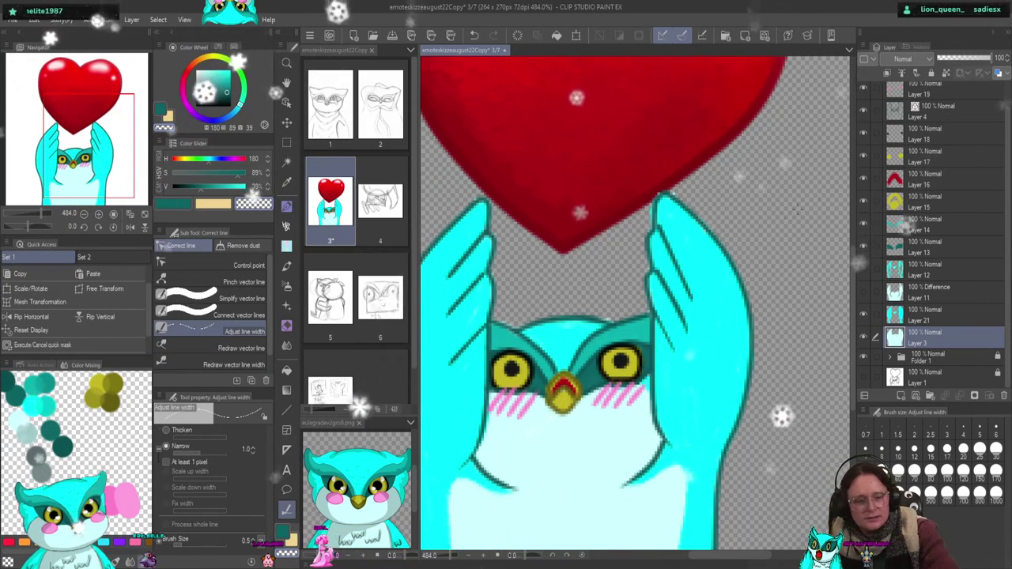
# - Clip Layers 21 through 18 to Layer 3 and make Layer 3 the active layer
pyautogui.click(939, 315)
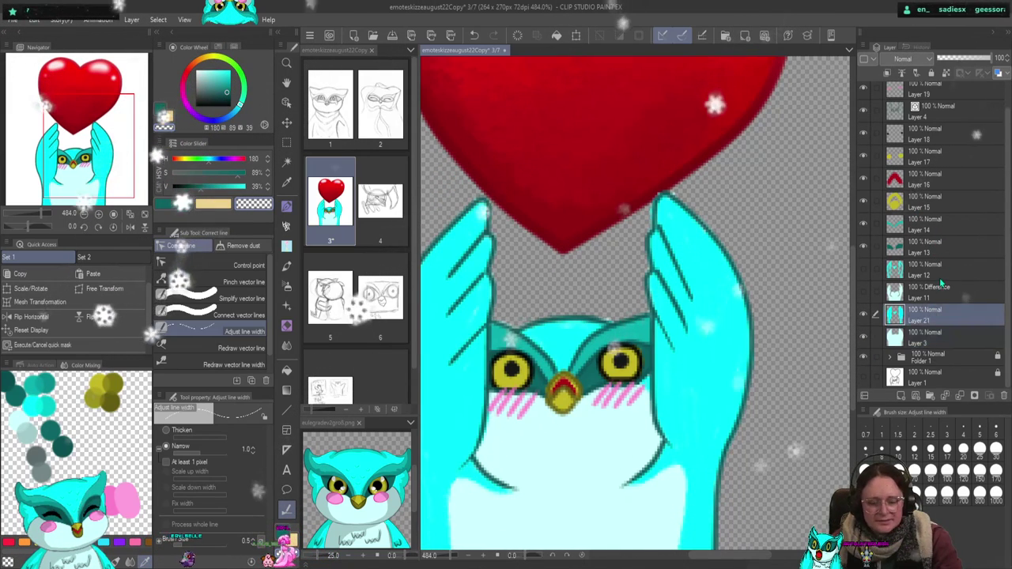
pyautogui.keyDown('shift'); pyautogui.click(959, 141); pyautogui.keyUp('shift')
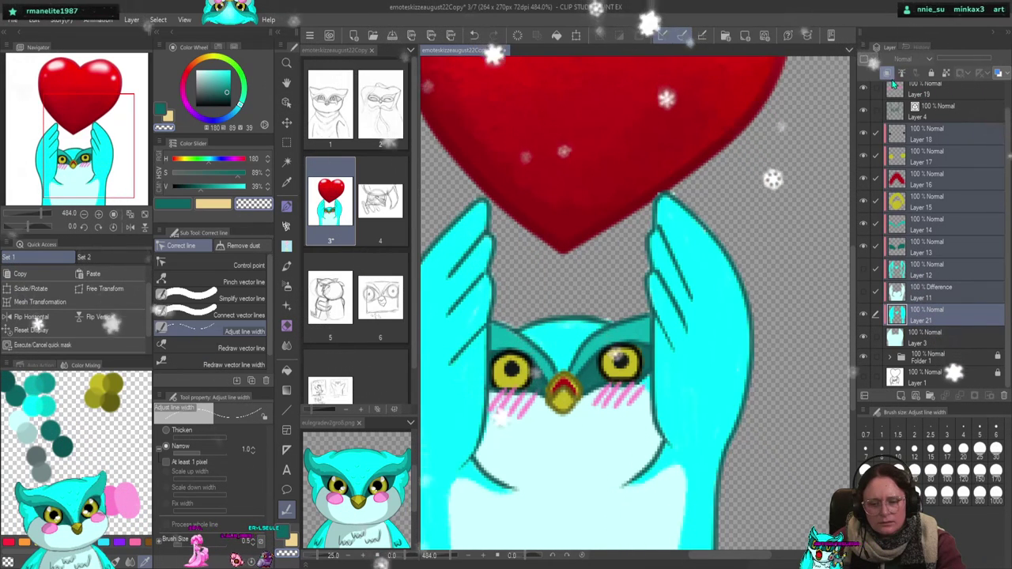
pyautogui.click(939, 338)
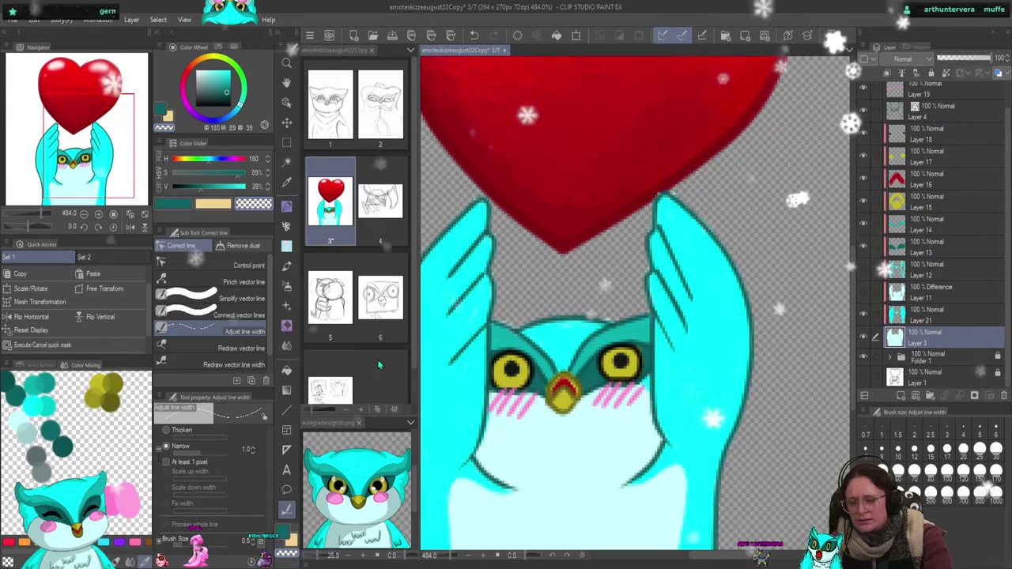
# - Touch up the owl's base fill on Layer 3 with the Hard eraser and a light cyan pencil
pyautogui.press('e')
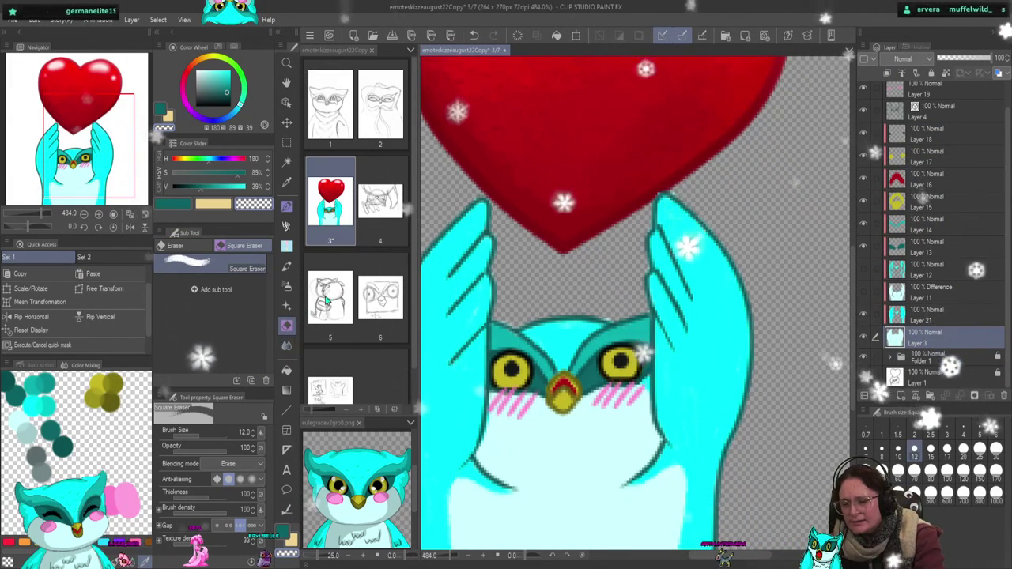
pyautogui.click(175, 245)
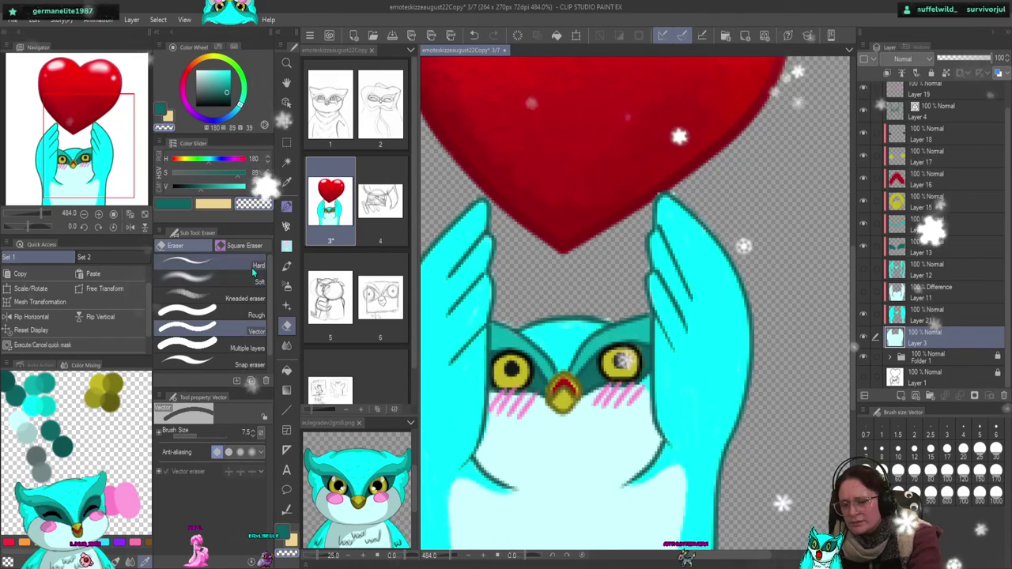
pyautogui.click(255, 267)
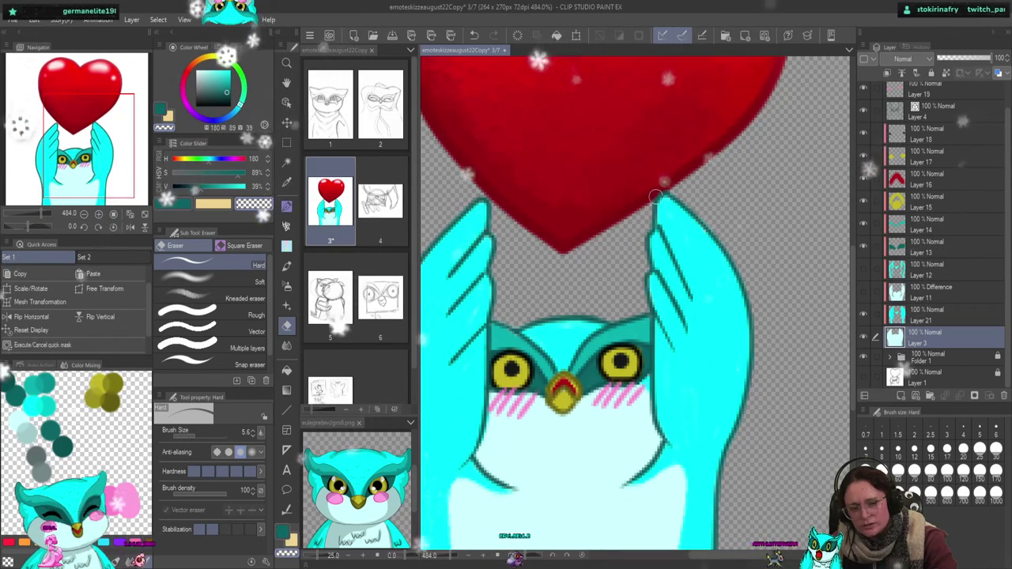
pyautogui.moveTo(717, 414); pyautogui.dragTo(820, 398)
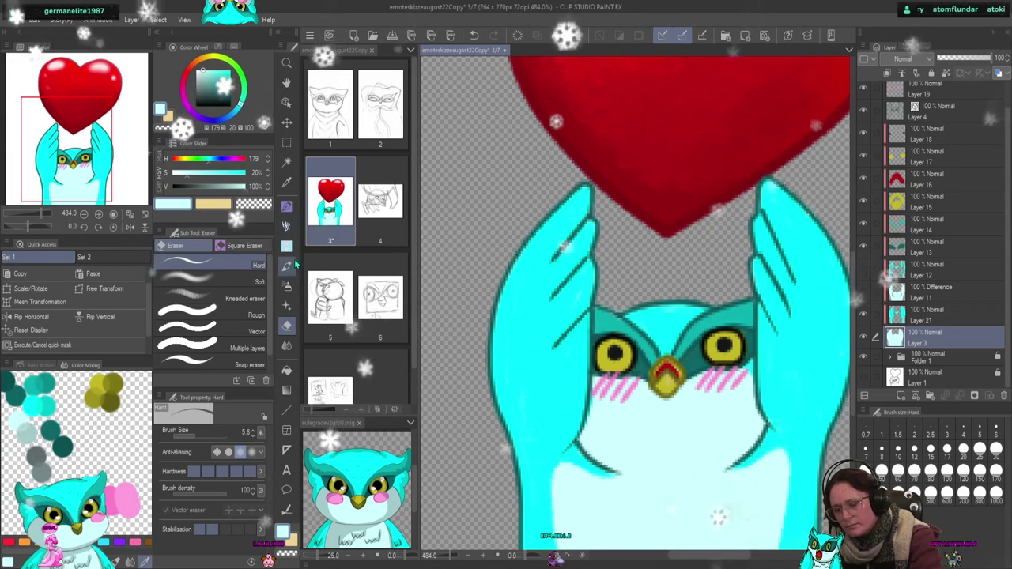
pyautogui.click(286, 226)
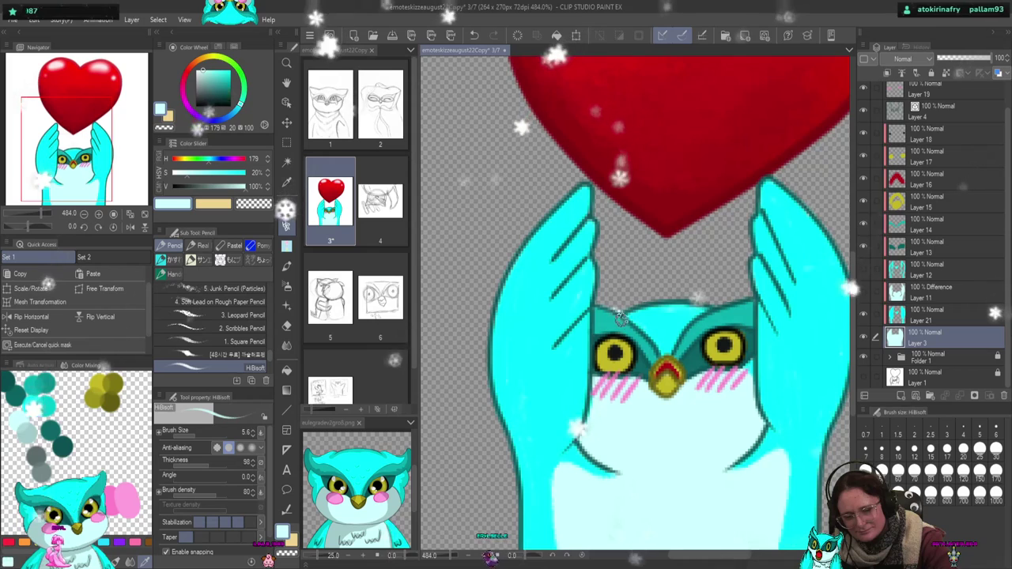
pyautogui.moveTo(607, 298); pyautogui.dragTo(636, 276)
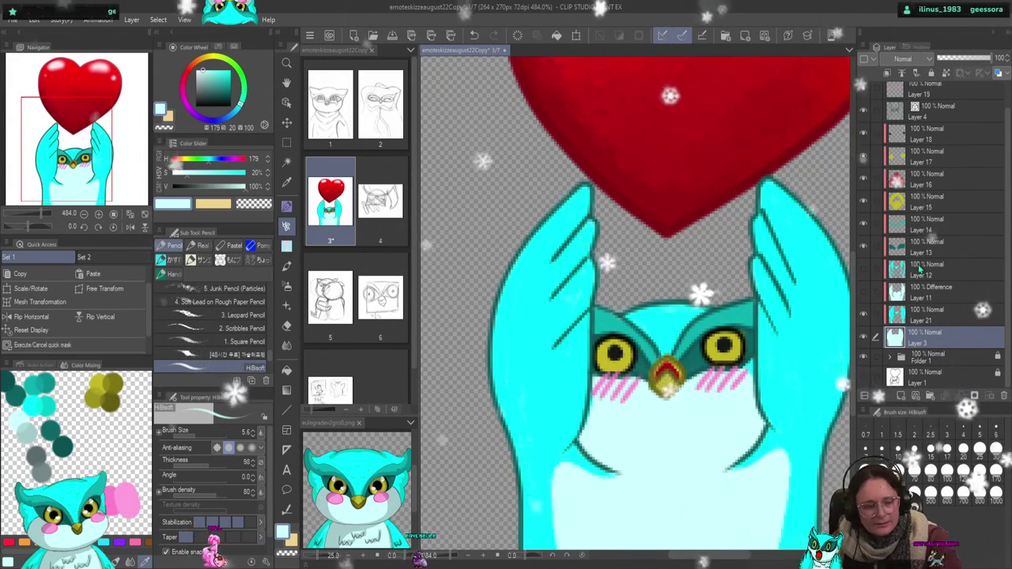
# - Try to touch up the wings on Layer 14 with the pencil in bright cyan
pyautogui.click(929, 223)
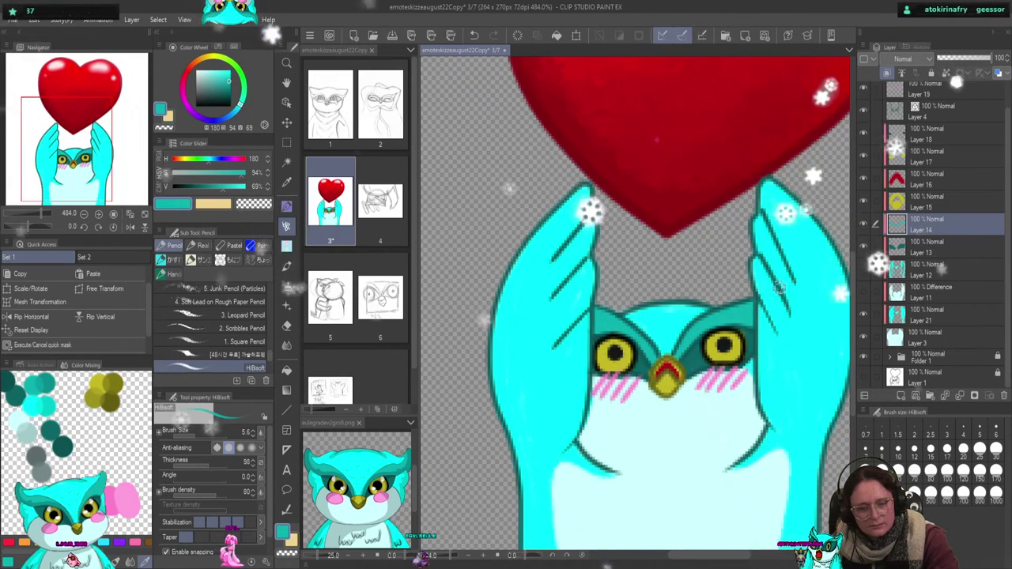
pyautogui.keyDown('alt'); pyautogui.click(763, 255); pyautogui.keyUp('alt')
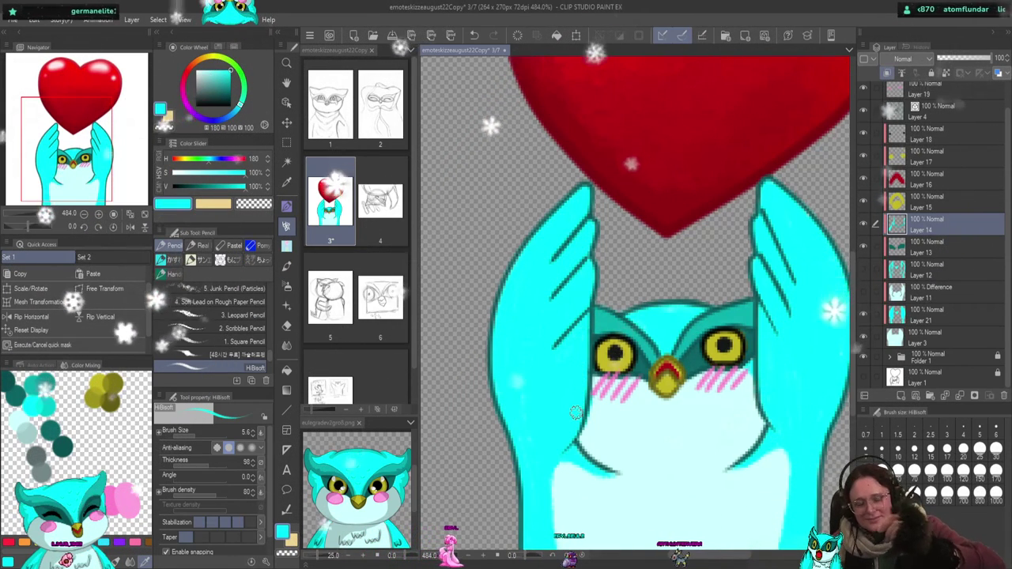
pyautogui.moveTo(794, 379); pyautogui.dragTo(768, 372)
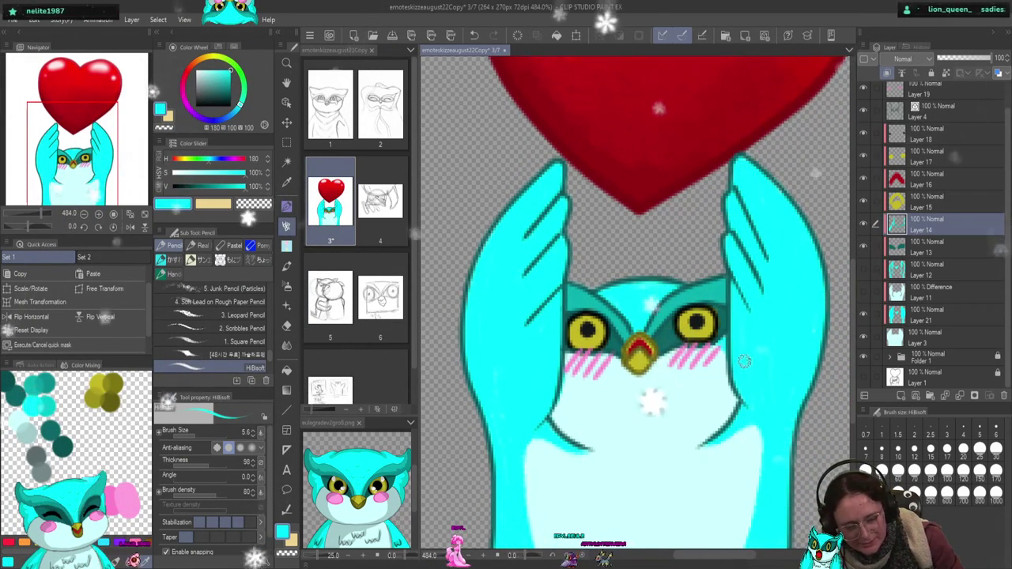
pyautogui.moveTo(754, 411); pyautogui.dragTo(744, 366)
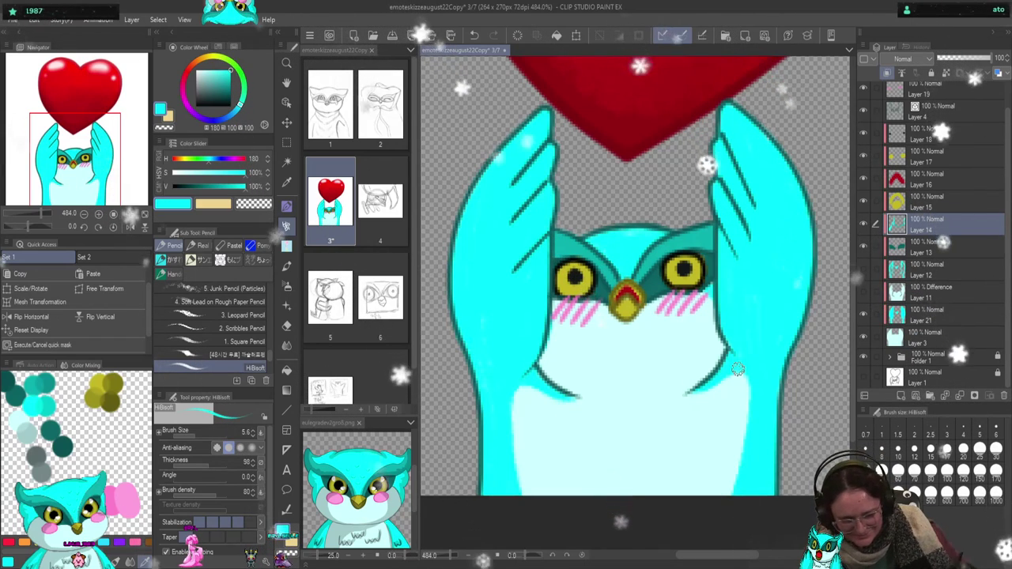
pyautogui.click(253, 204)
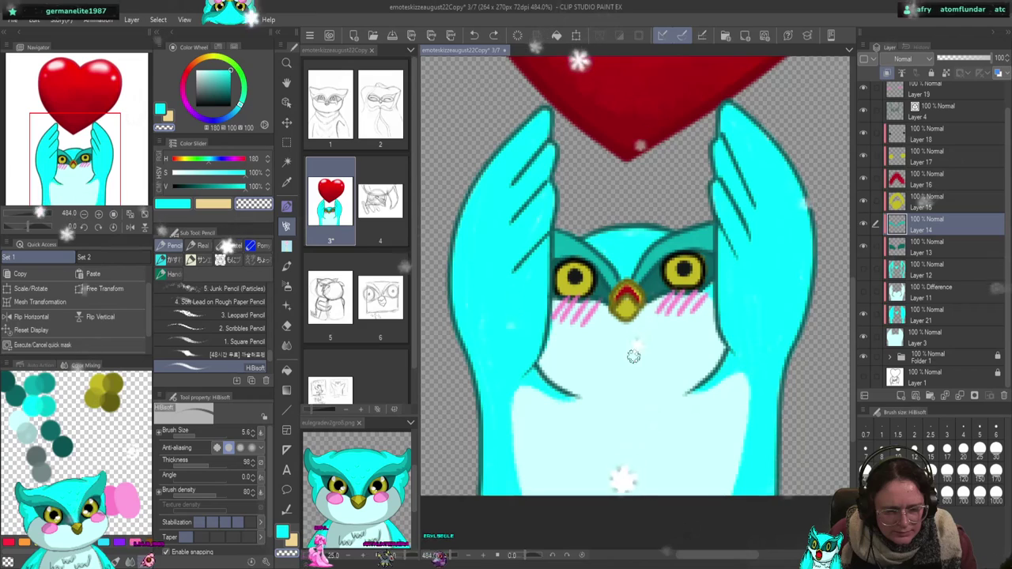
# - Touch up the cyan plumage on Layer 21 and switch to the transparent color on Layer 17
pyautogui.click(954, 274)
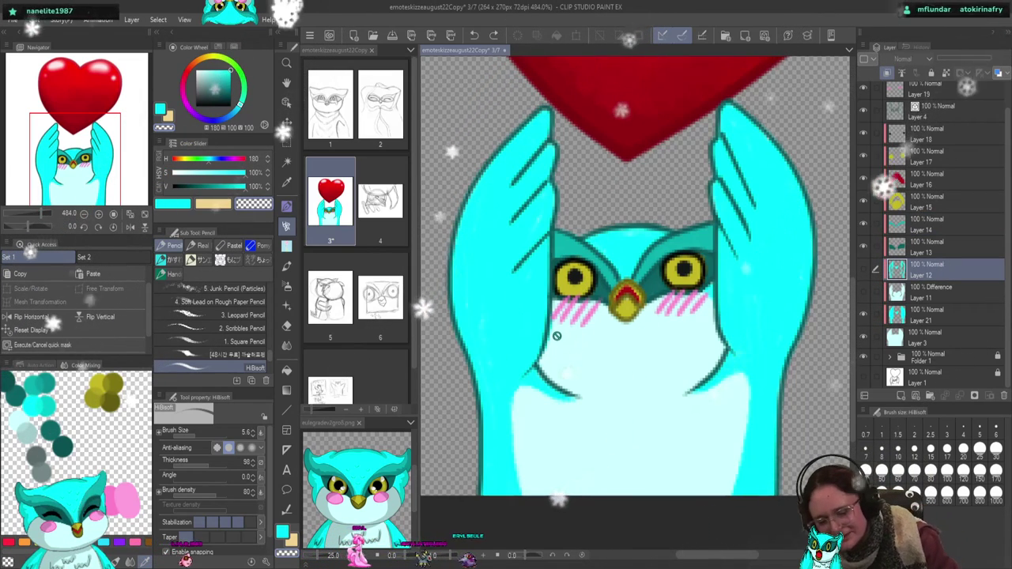
pyautogui.click(930, 309)
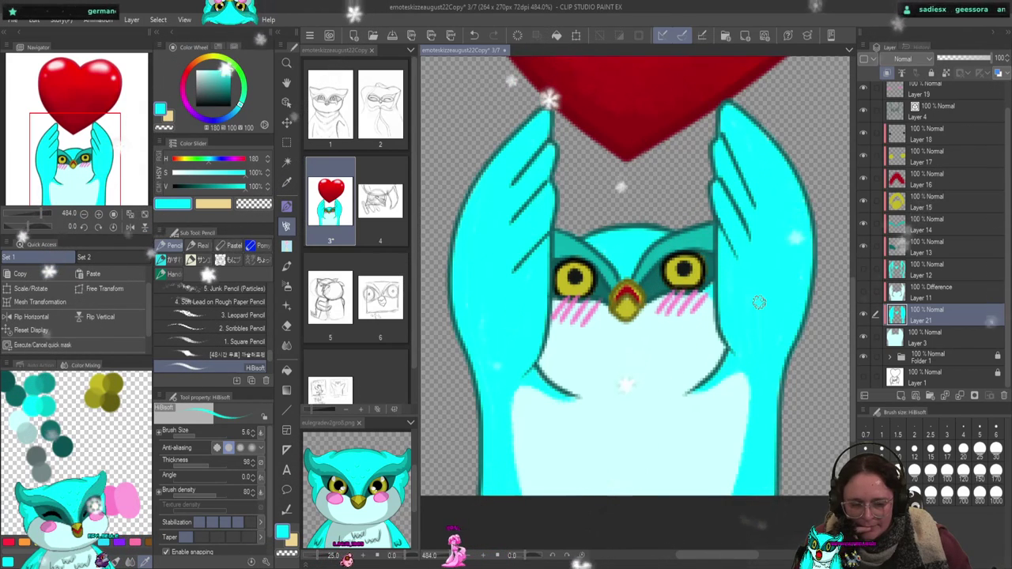
pyautogui.click(924, 162)
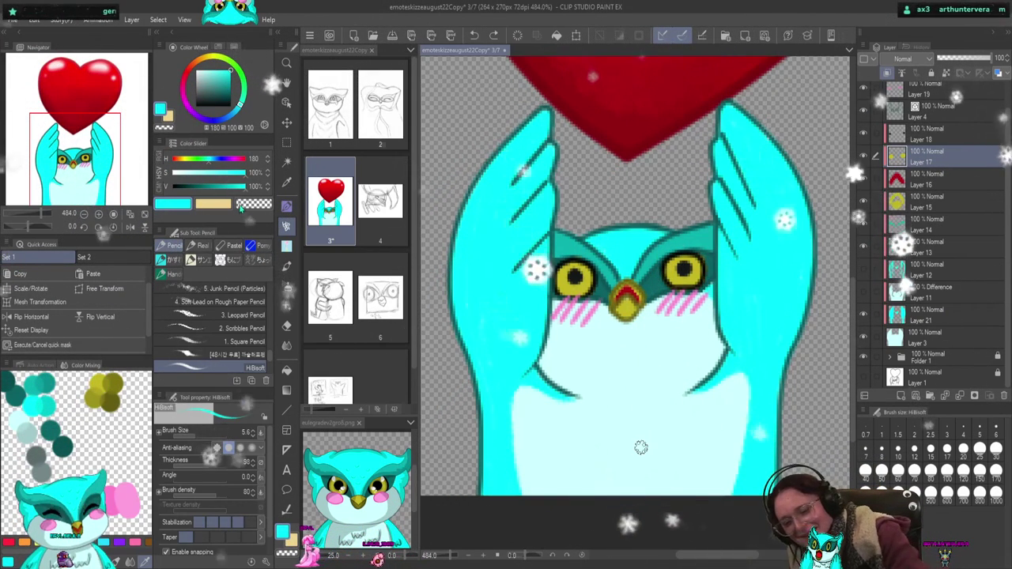
pyautogui.press('c')
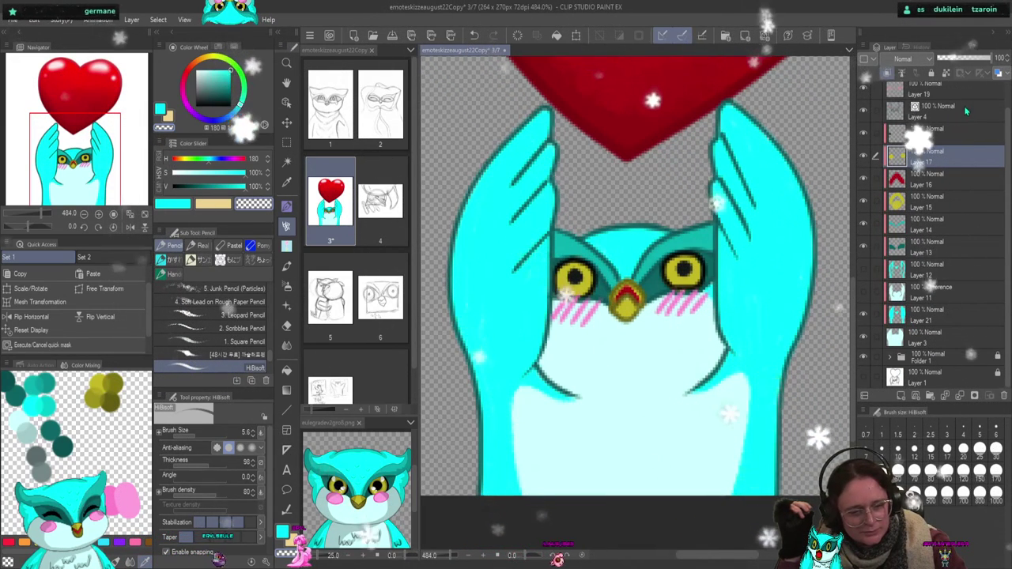
# - Add a new layer above Folder 1 and move it between Layer 4 and Layer 18
pyautogui.click(929, 356)
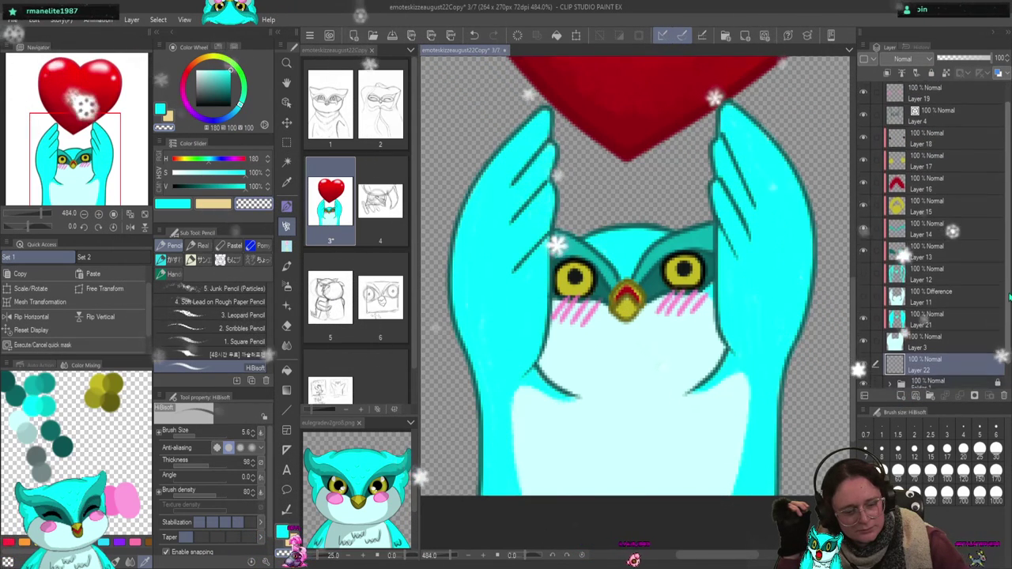
pyautogui.scroll(-1, 940, 358)
pyautogui.moveTo(933, 155); pyautogui.dragTo(933, 123)
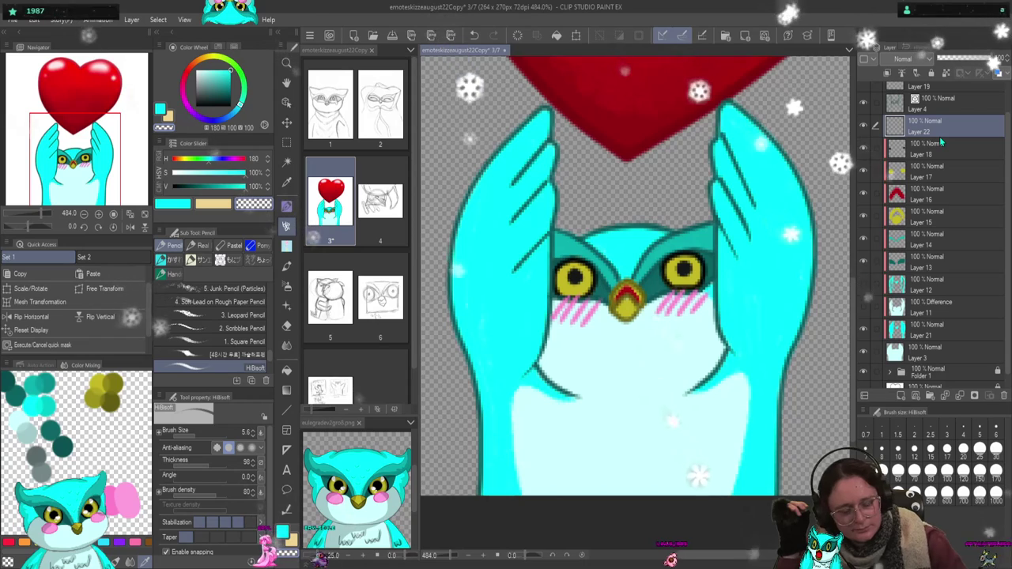
# - Shade the yellow eyes on Layer 17 with a 1.9 pencil in dark olive and add white highlights
pyautogui.click(115, 395)
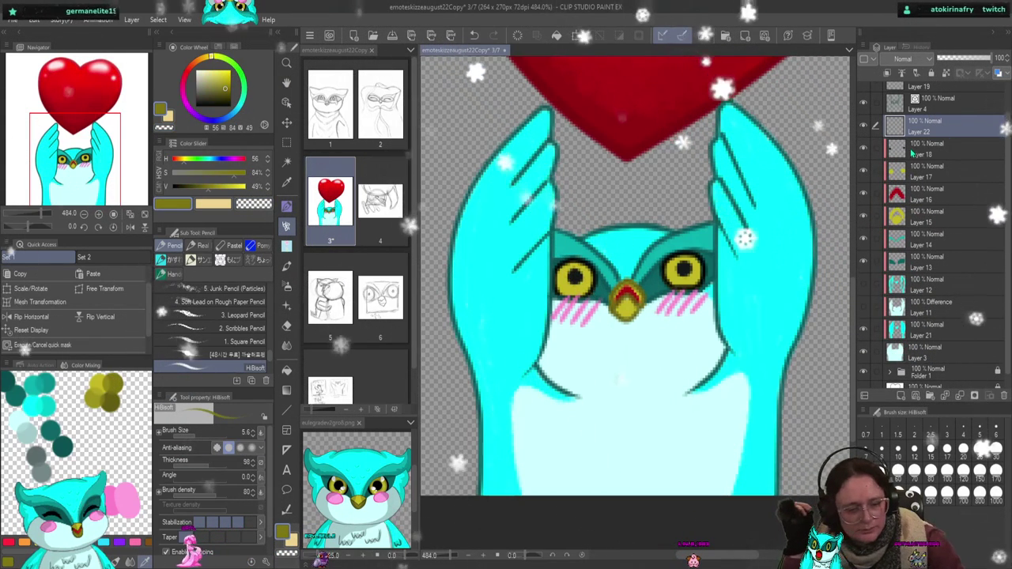
pyautogui.click(941, 174)
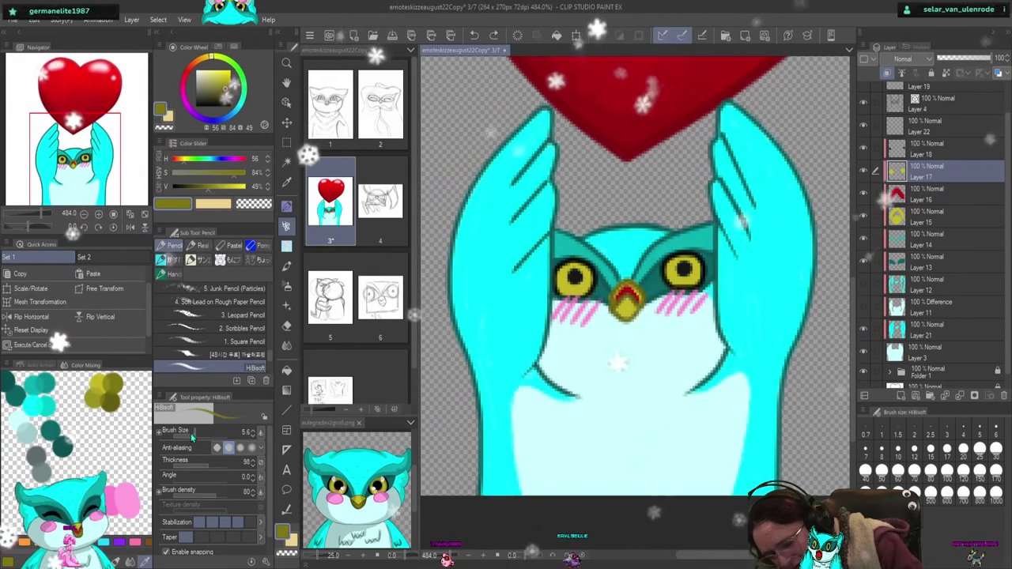
pyautogui.moveTo(195, 434); pyautogui.dragTo(178, 434)
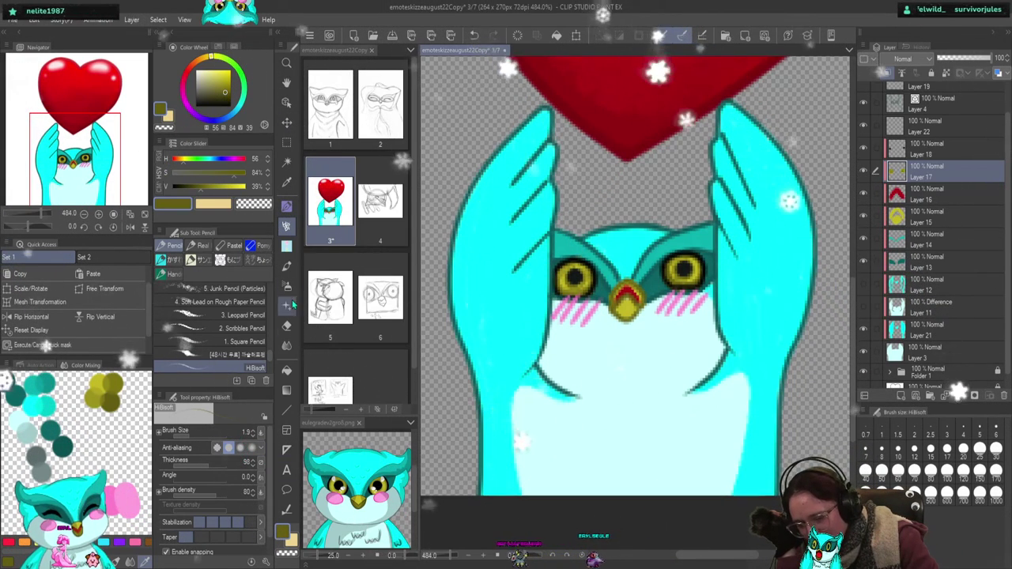
pyautogui.press('x')
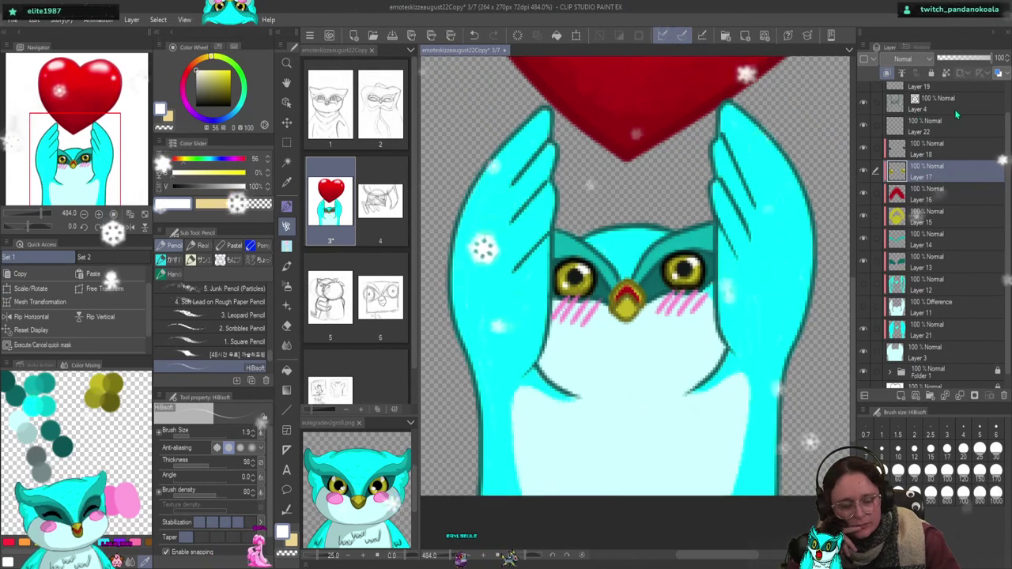
# - Thin the black outlines of both eyes on vector Layer 4 to a brush size of 2.5
pyautogui.click(929, 105)
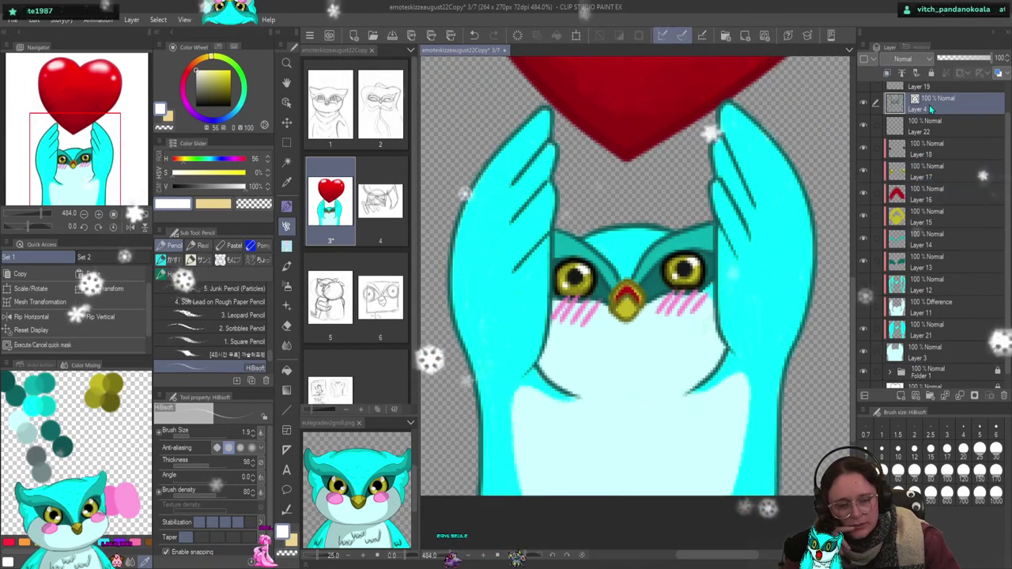
pyautogui.click(286, 102)
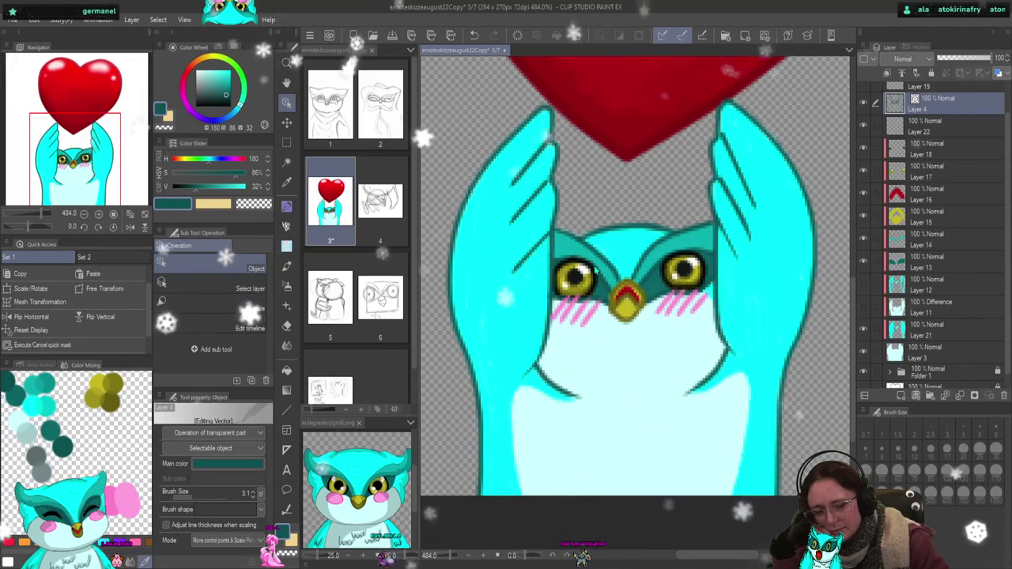
pyautogui.click(592, 276)
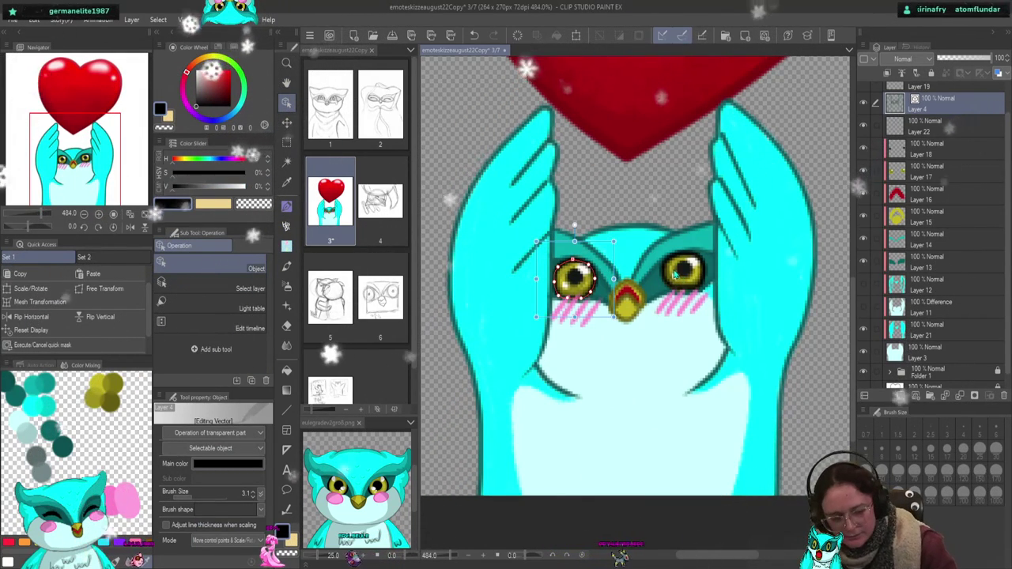
pyautogui.click(253, 497)
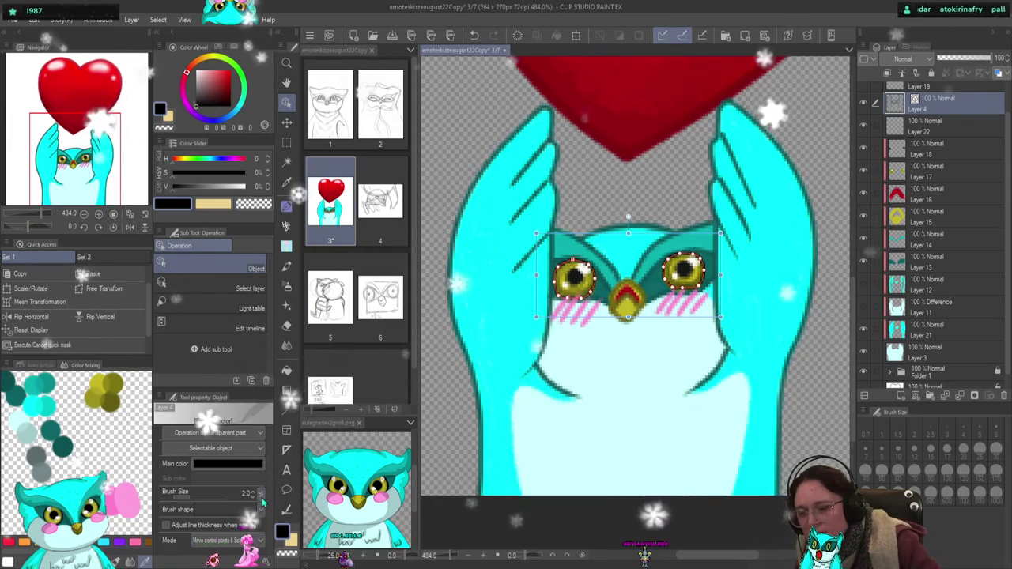
pyautogui.click(449, 470)
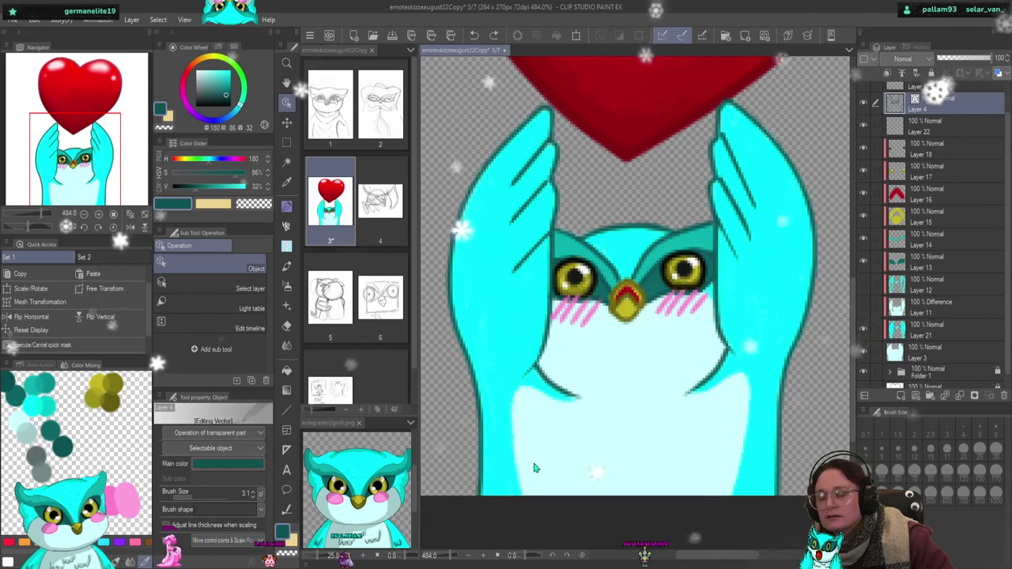
pyautogui.click(707, 278)
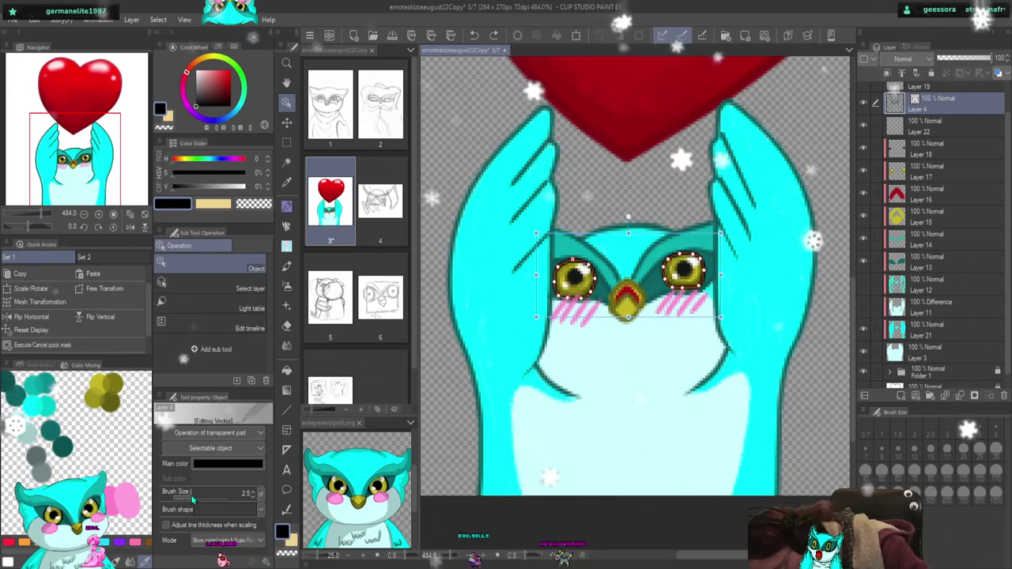
pyautogui.click(453, 472)
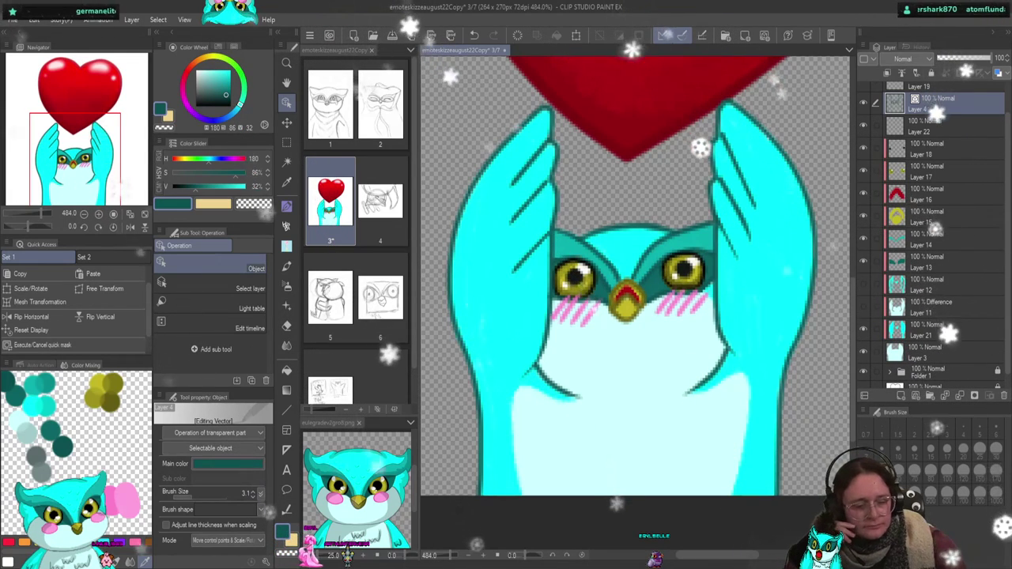
# - Draw shading on the beak on Layer 15 with the HiBisoft pencil in dark olive
pyautogui.click(933, 215)
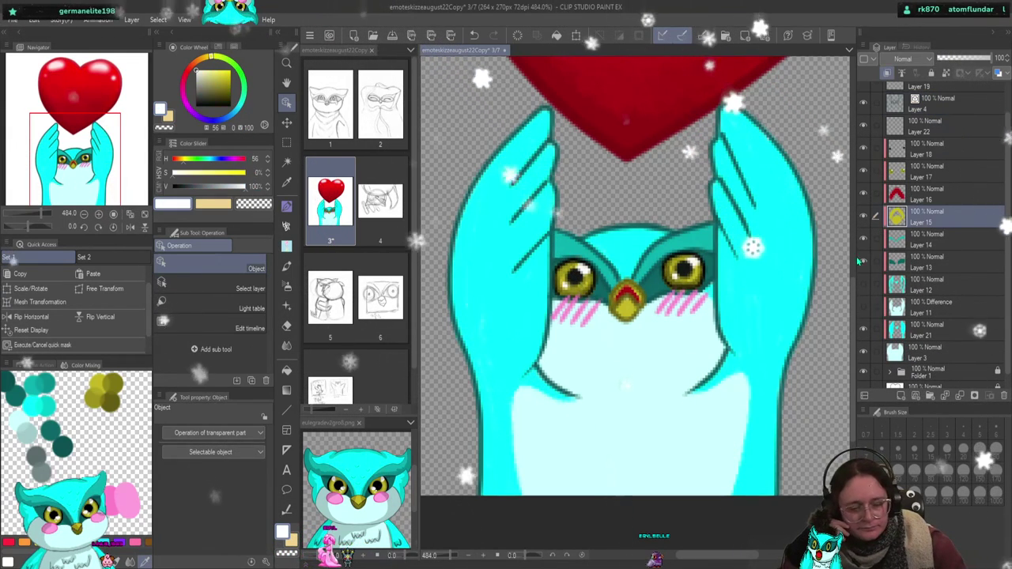
pyautogui.click(116, 400)
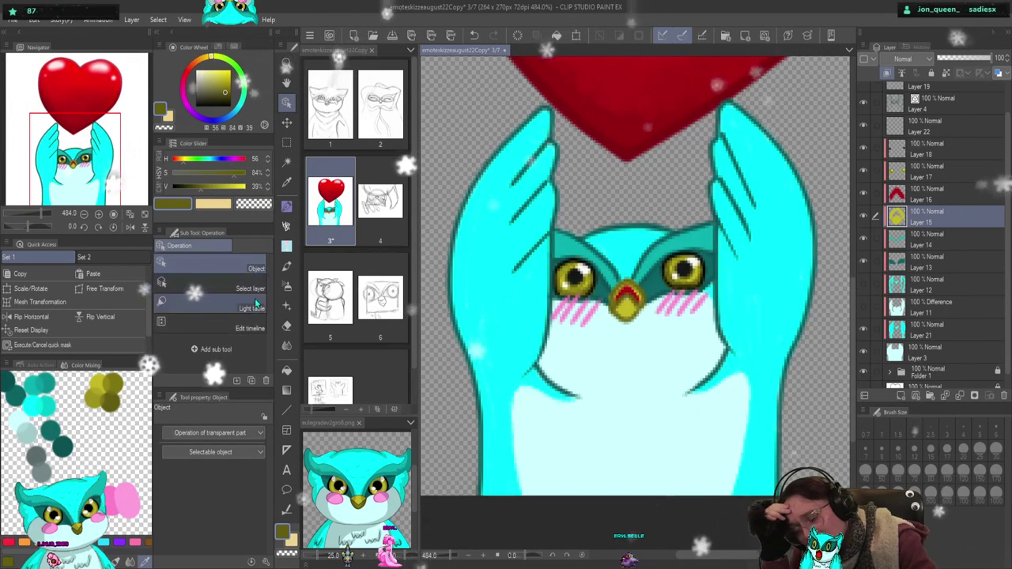
pyautogui.press('p')
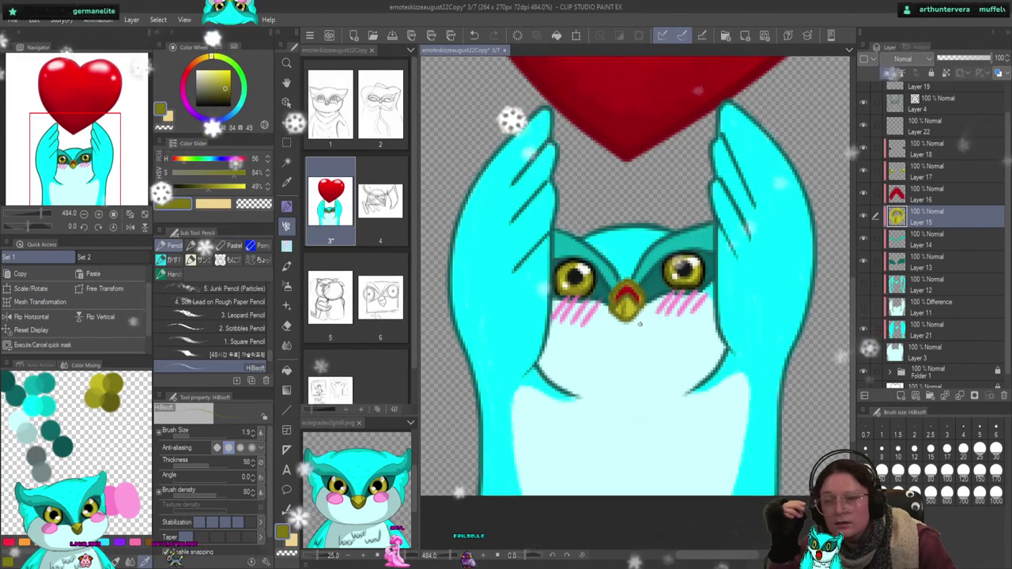
# - Make Layer 22 the active layer and set the drawing color to black
pyautogui.click(958, 132)
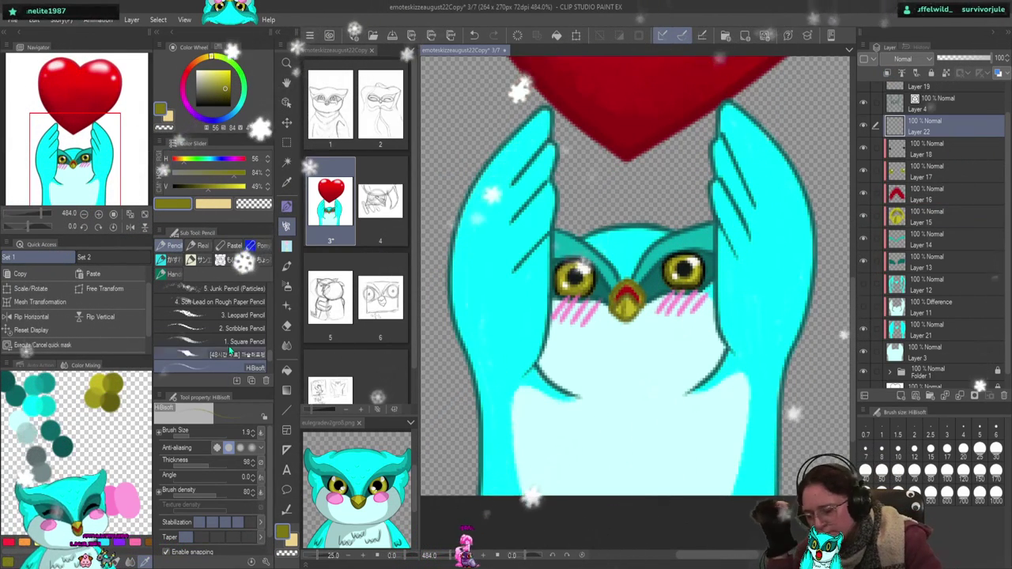
pyautogui.click(197, 105)
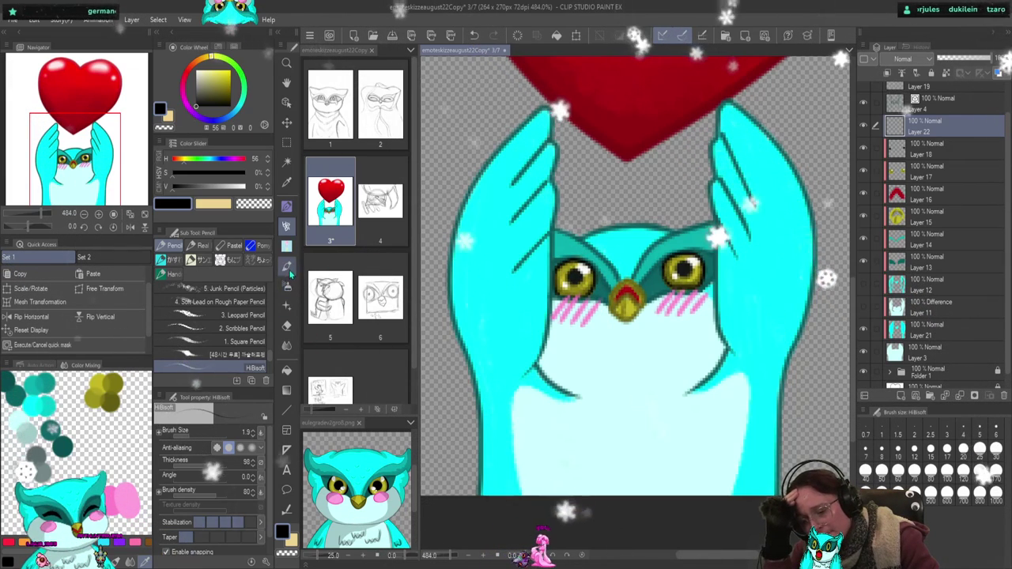
# - Try to paint black shadows on the owl's forehead and under the right wing with the Round mixing brush
pyautogui.press('b')
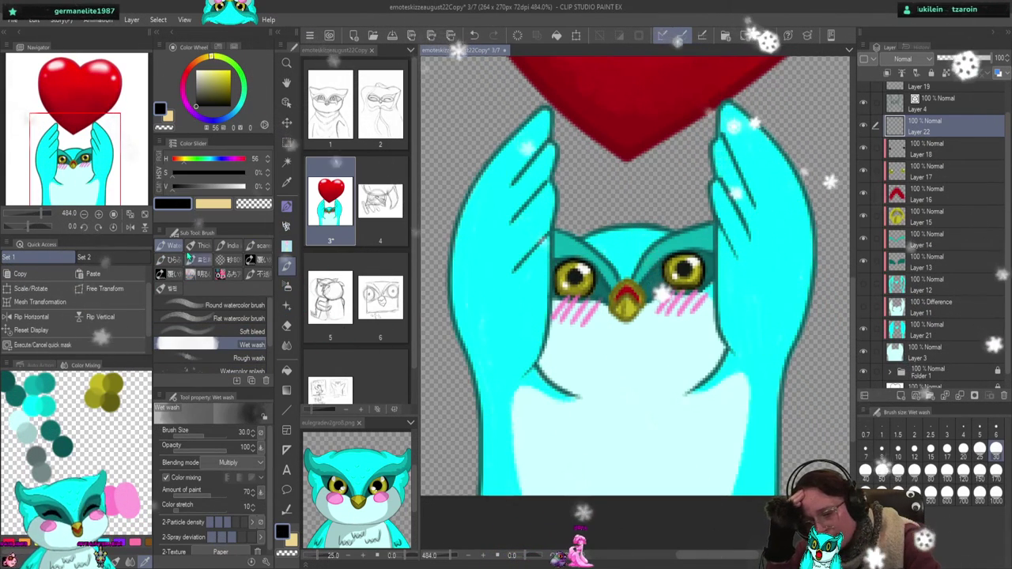
pyautogui.click(196, 247)
pyautogui.scroll(2, 237, 316)
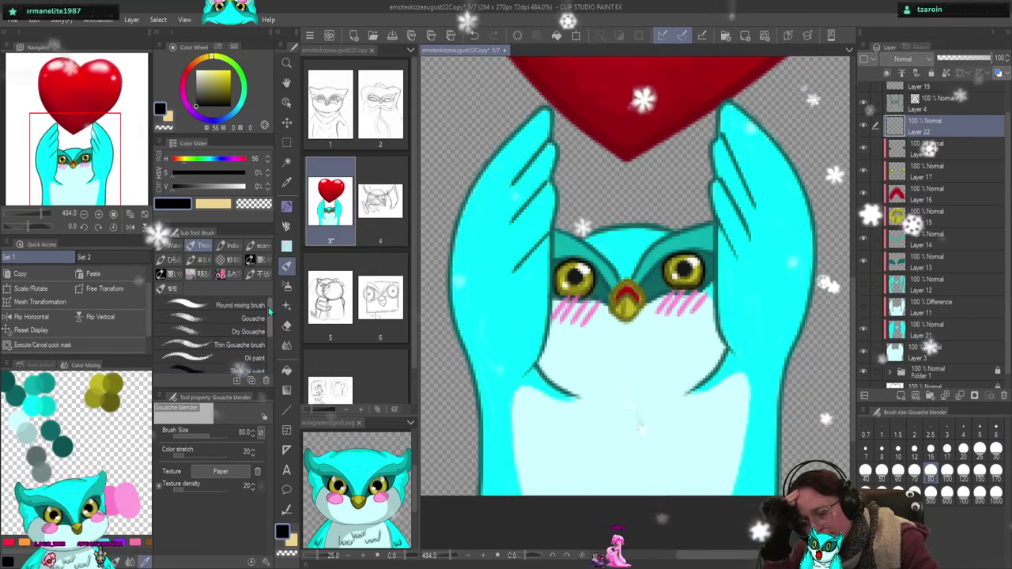
pyautogui.click(233, 306)
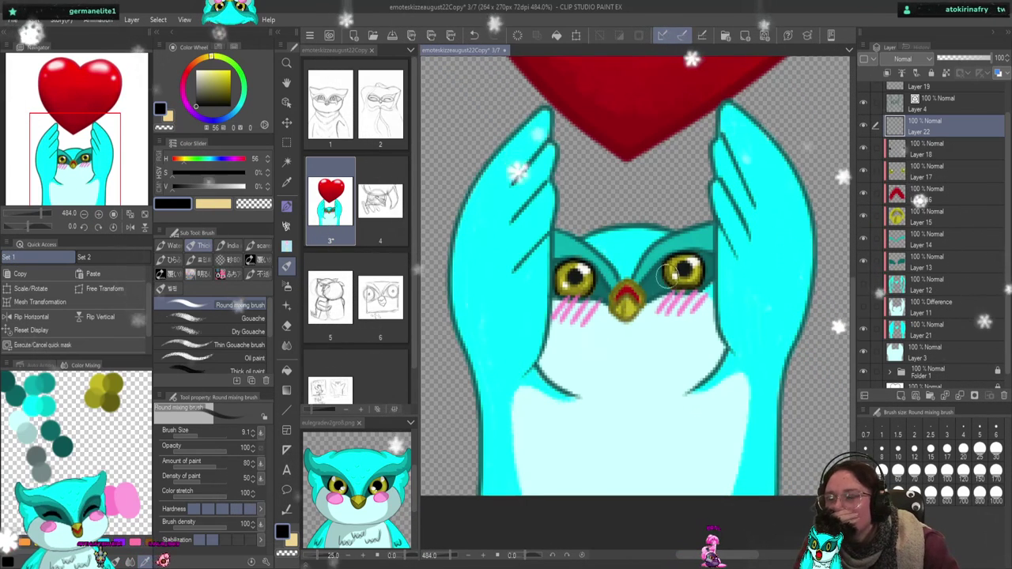
pyautogui.moveTo(613, 259); pyautogui.dragTo(662, 234)
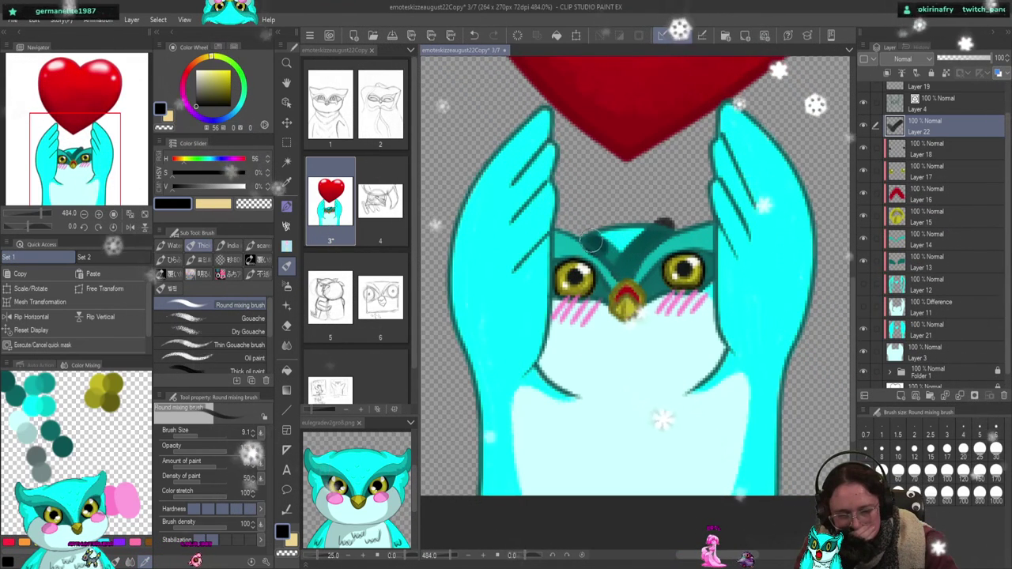
pyautogui.moveTo(591, 241)
pyautogui.mouseDown()
pyautogui.moveTo(617, 251)
pyautogui.moveTo(644, 228)
pyautogui.moveTo(619, 250)
pyautogui.mouseUp()
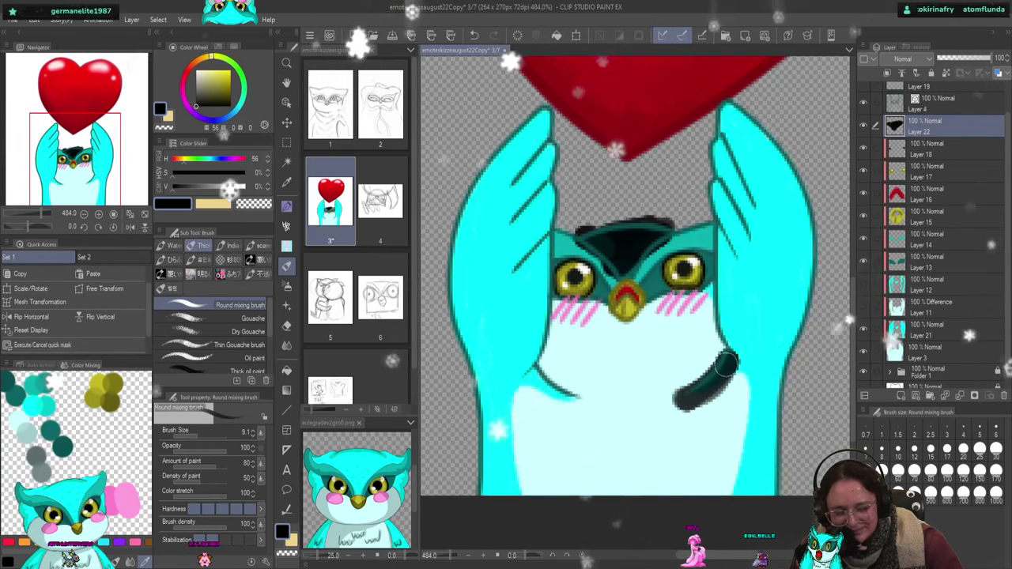
pyautogui.moveTo(725, 364); pyautogui.dragTo(667, 402)
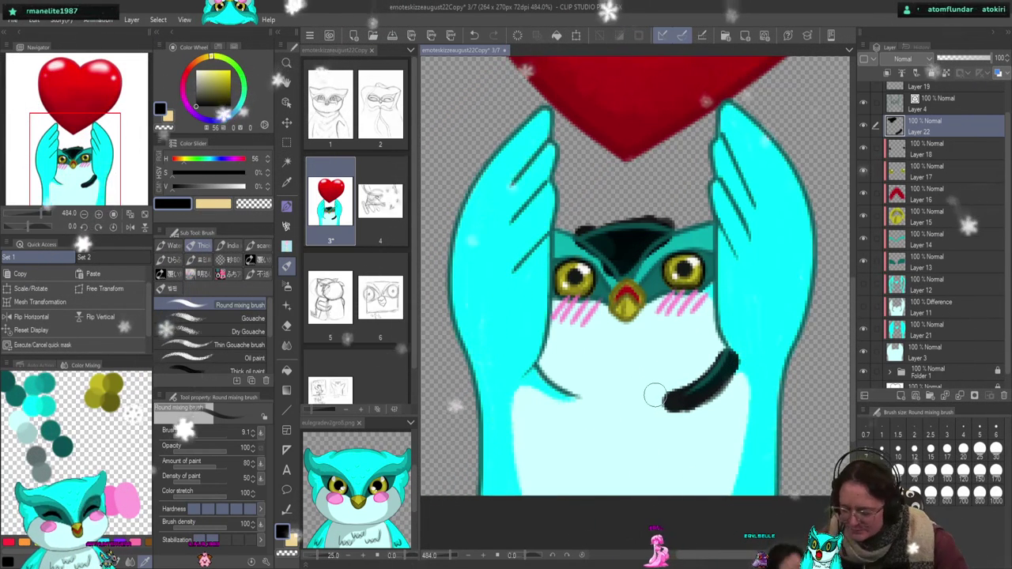
pyautogui.hotkey('ctrl', 'z')
pyautogui.hotkey('ctrl', 'z')
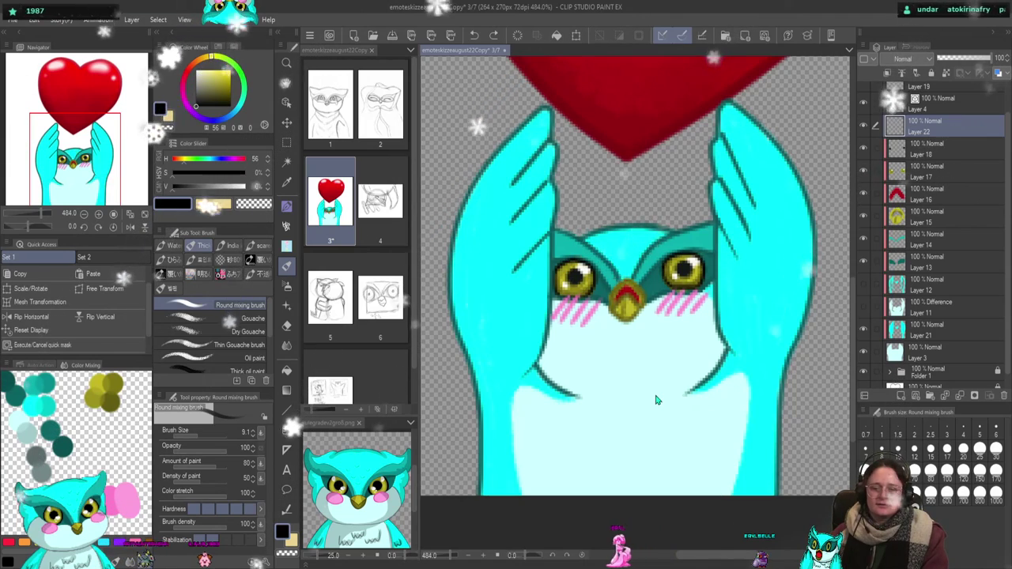
# - Draw black shadow strokes at the wing bases and along the body's sides with the Real G-Pen at size 5.1
pyautogui.click(290, 204)
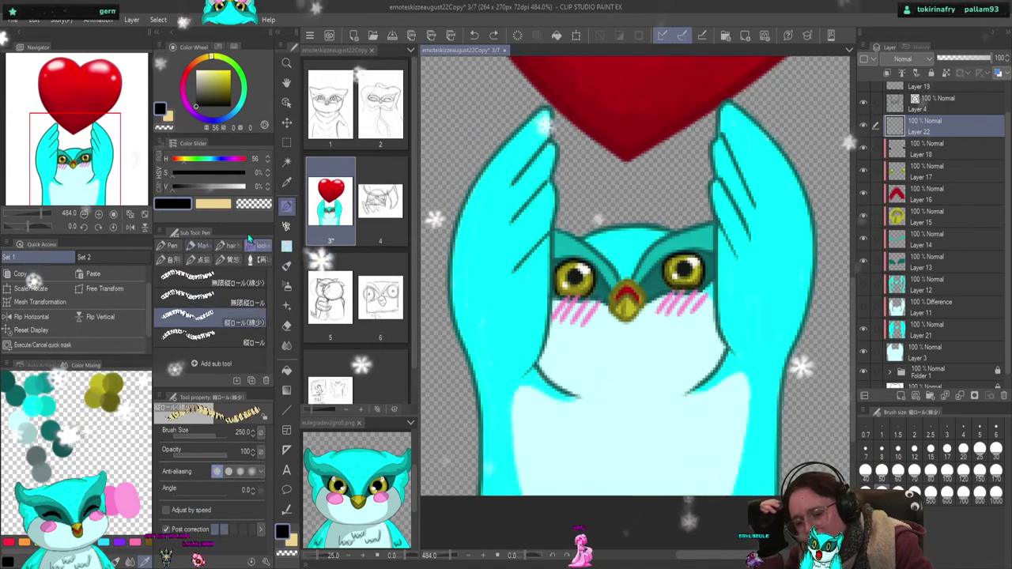
pyautogui.click(244, 298)
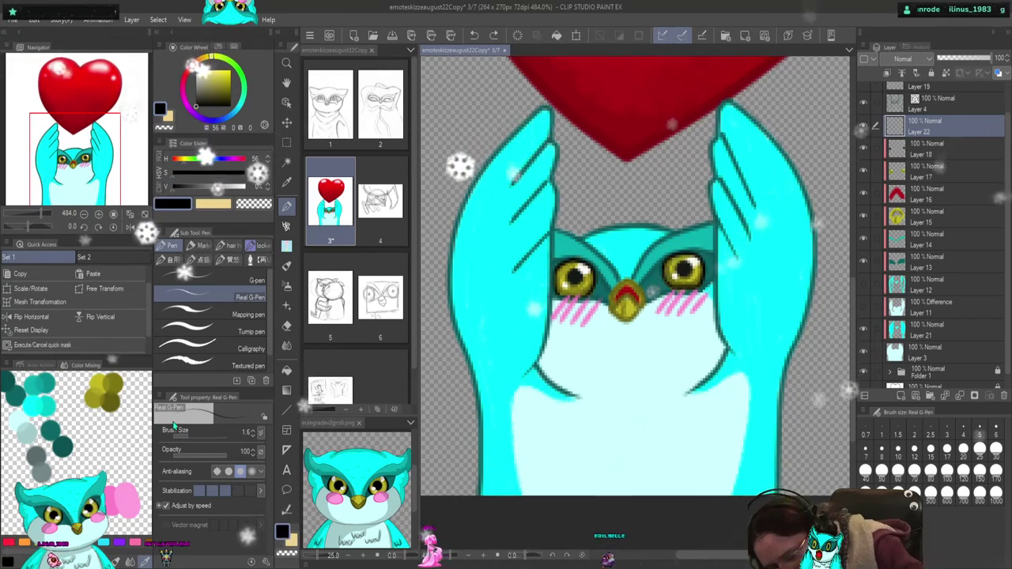
pyautogui.moveTo(189, 435); pyautogui.dragTo(194, 434)
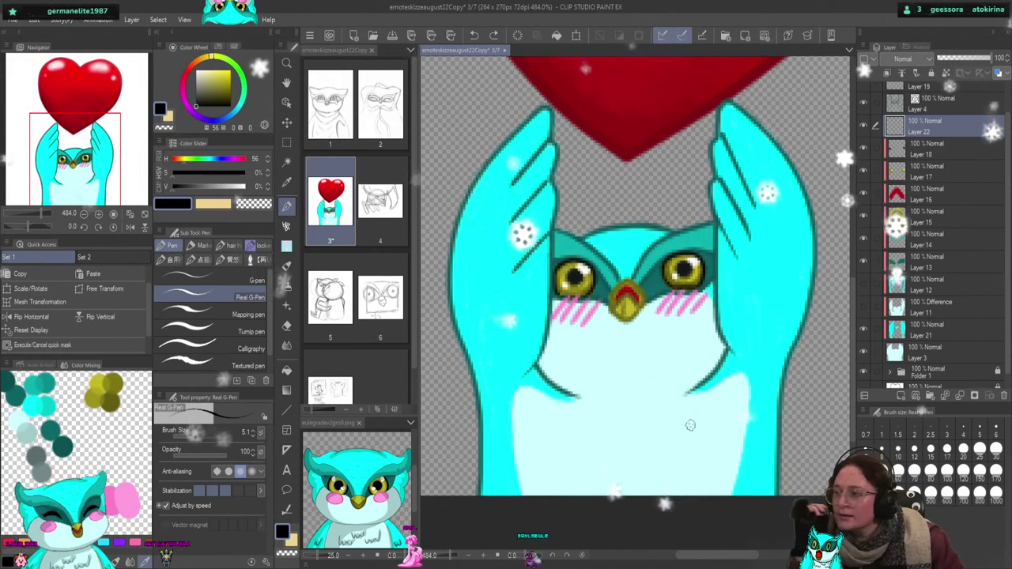
pyautogui.moveTo(686, 400); pyautogui.dragTo(724, 365)
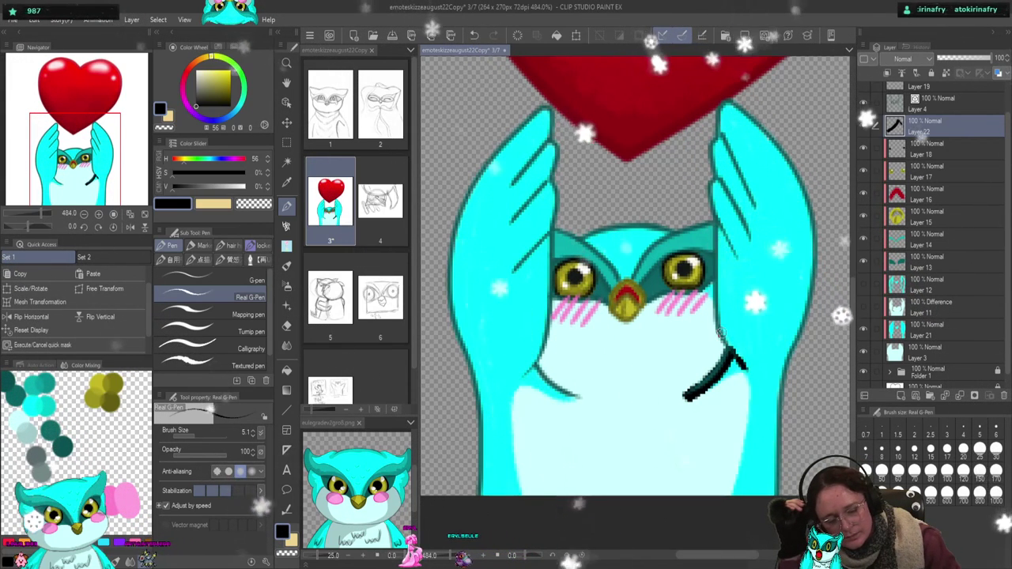
pyautogui.moveTo(729, 349); pyautogui.dragTo(751, 384)
pyautogui.moveTo(791, 358); pyautogui.dragTo(771, 471)
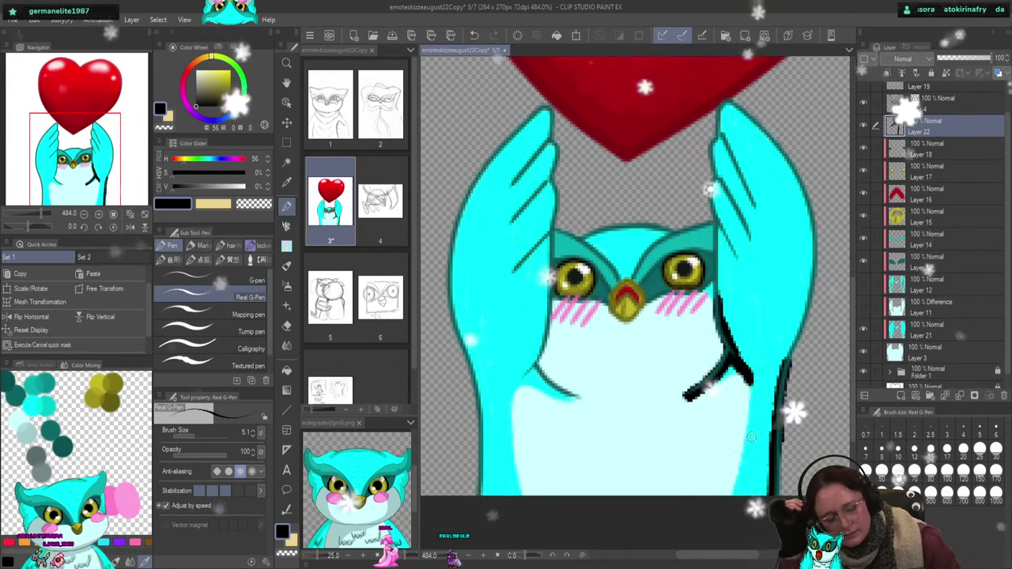
pyautogui.moveTo(753, 438); pyautogui.dragTo(737, 476)
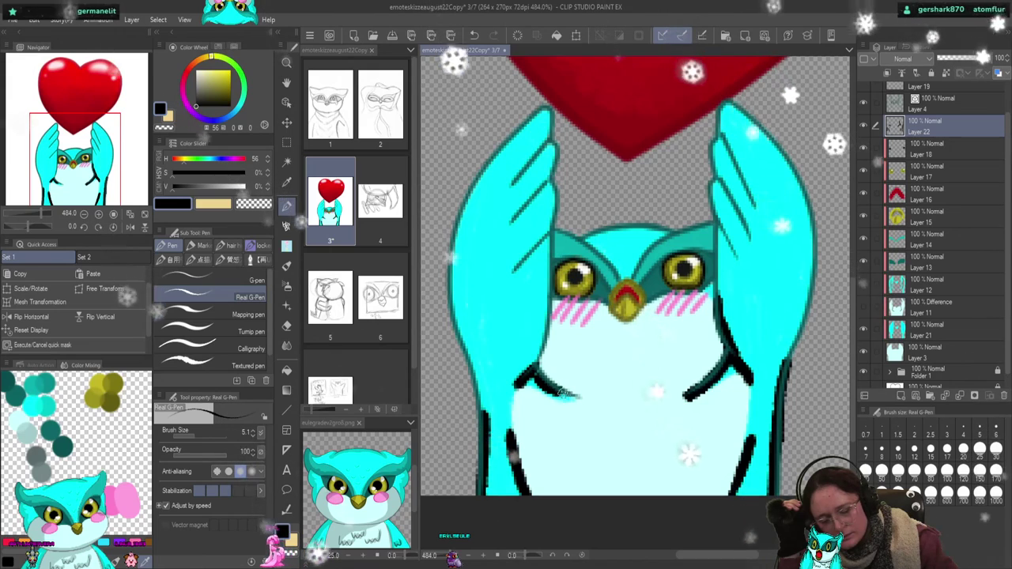
# - Add black shadow strokes along both wings' inner edges, the sides of the face and inside the beak
pyautogui.moveTo(539, 369); pyautogui.dragTo(546, 348)
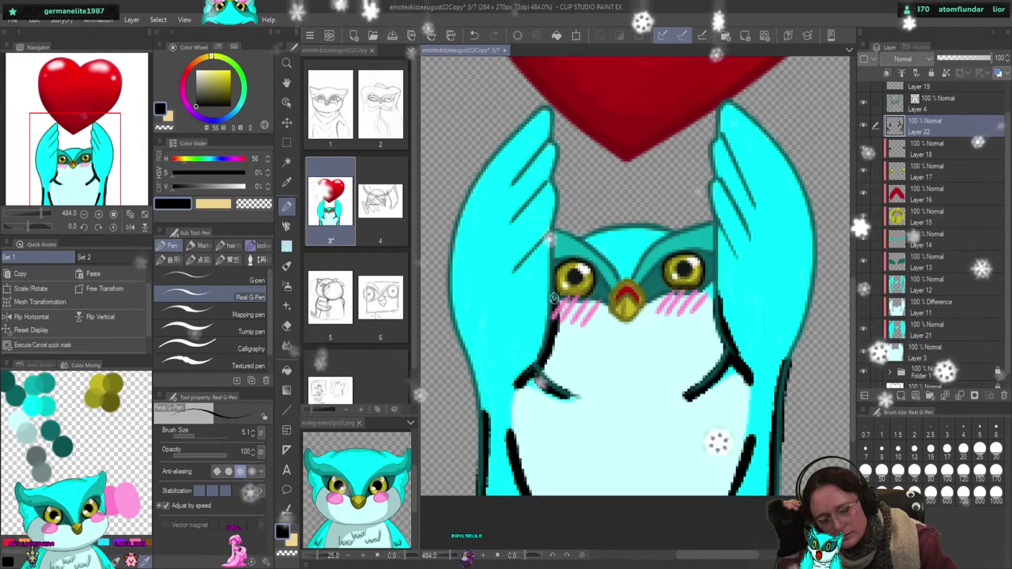
pyautogui.moveTo(718, 299); pyautogui.dragTo(729, 347)
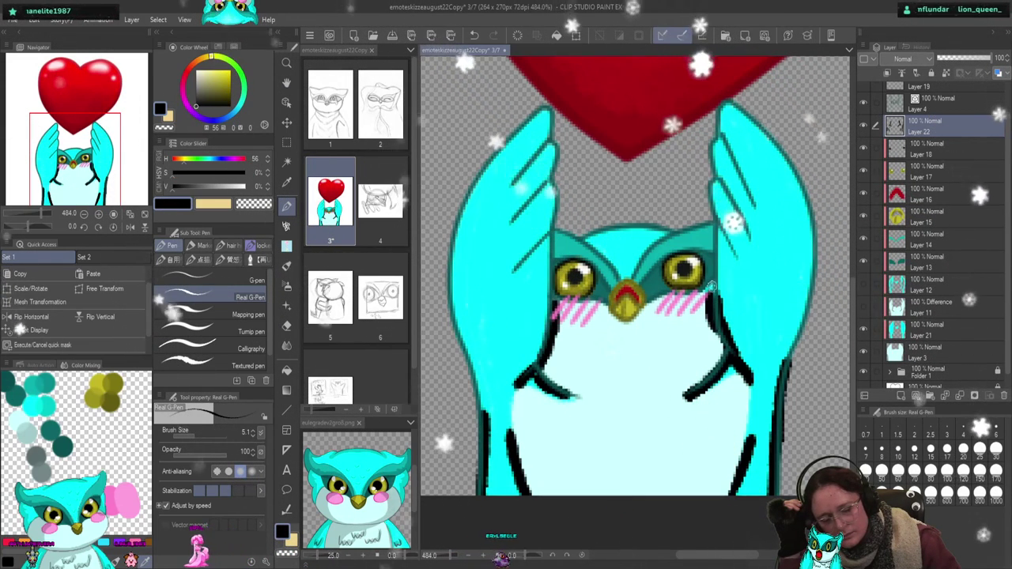
pyautogui.moveTo(708, 297); pyautogui.dragTo(721, 360)
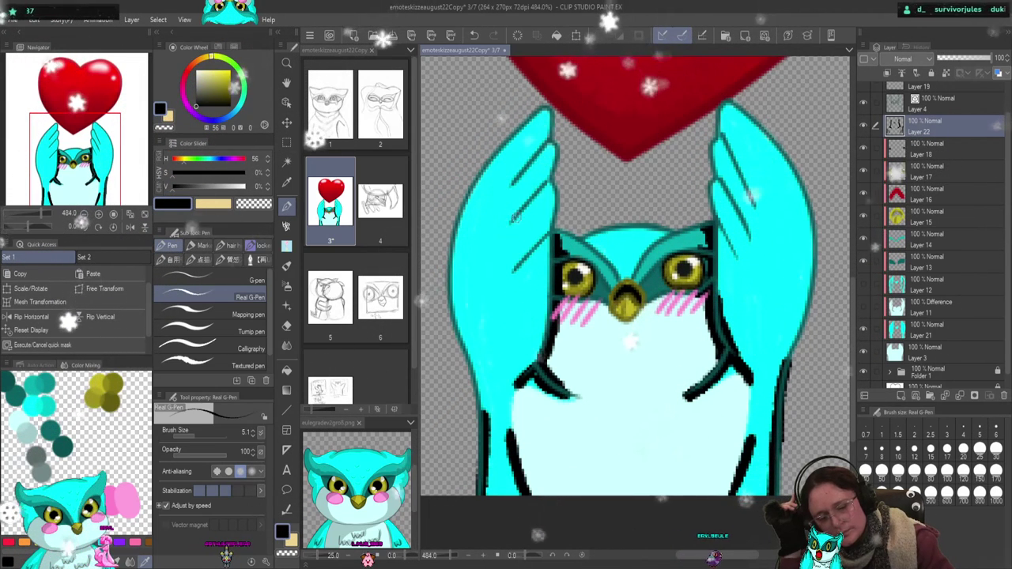
# - Draw black shadow strokes along the left wing's feather gaps and undo the stray strokes on its palm
pyautogui.moveTo(529, 194); pyautogui.dragTo(505, 231)
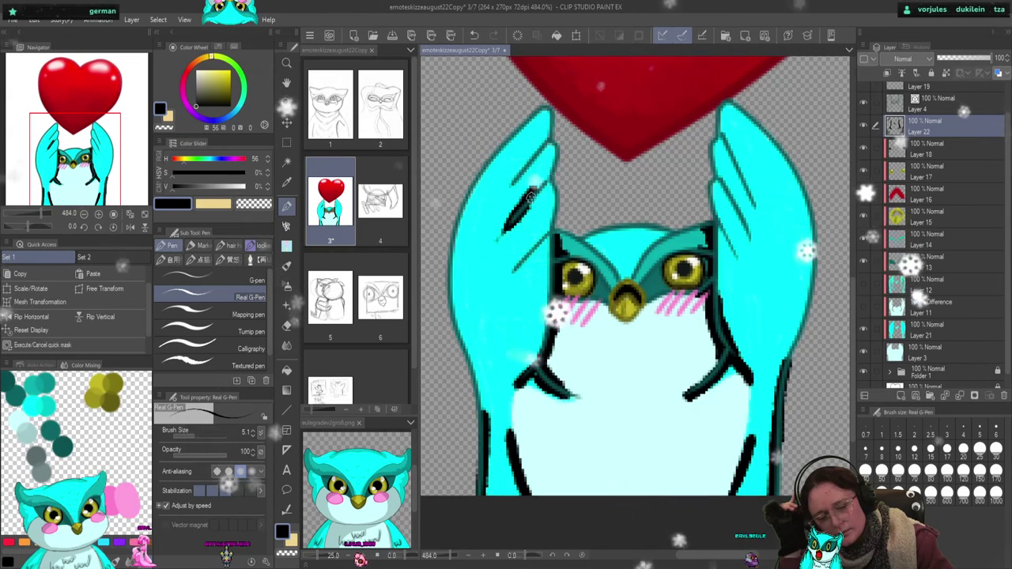
pyautogui.moveTo(545, 182); pyautogui.dragTo(527, 202)
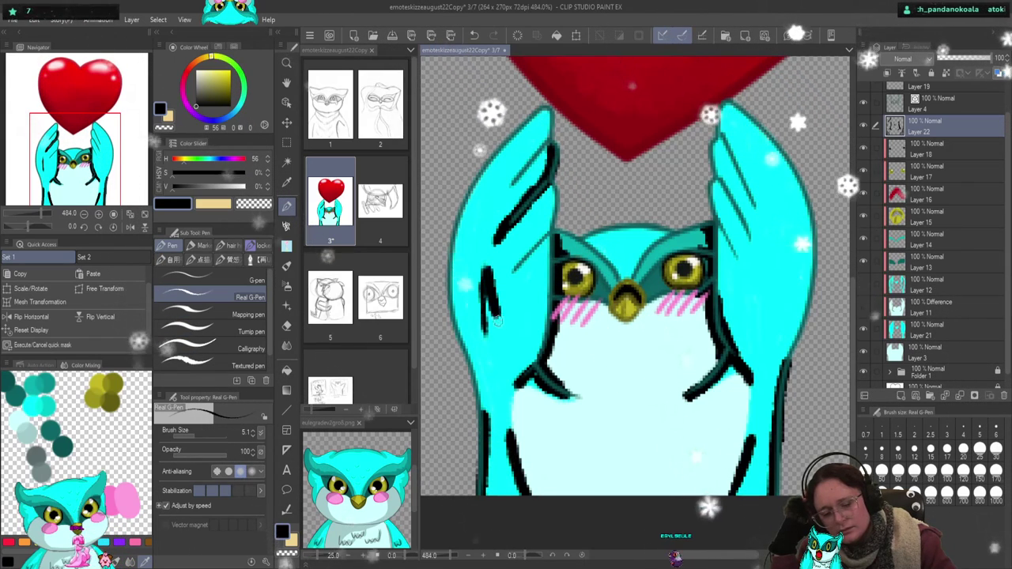
pyautogui.moveTo(516, 376)
pyautogui.mouseDown()
pyautogui.moveTo(485, 279)
pyautogui.moveTo(474, 336)
pyautogui.mouseUp()
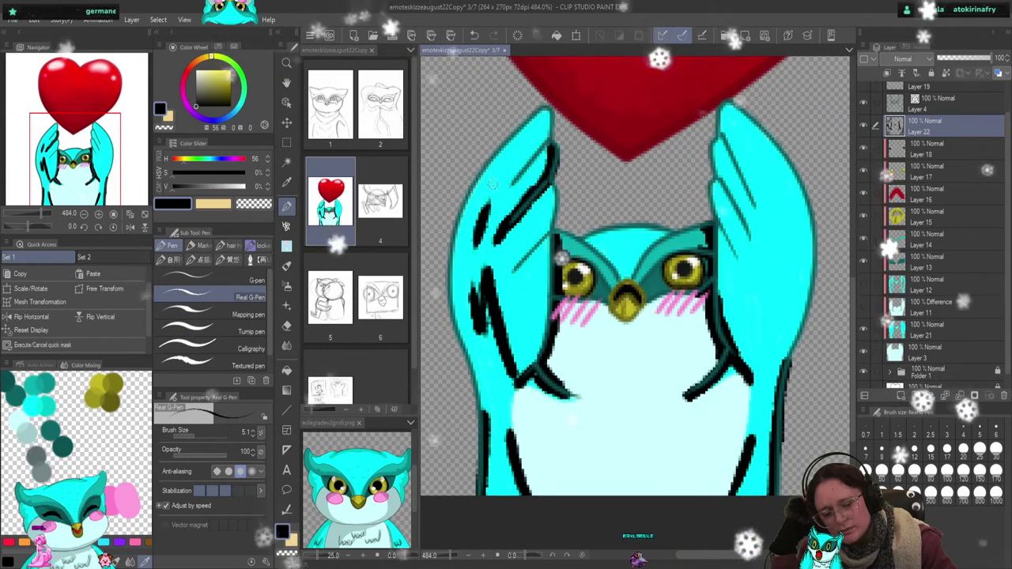
pyautogui.moveTo(506, 202); pyautogui.dragTo(495, 245)
pyautogui.moveTo(552, 184); pyautogui.dragTo(494, 244)
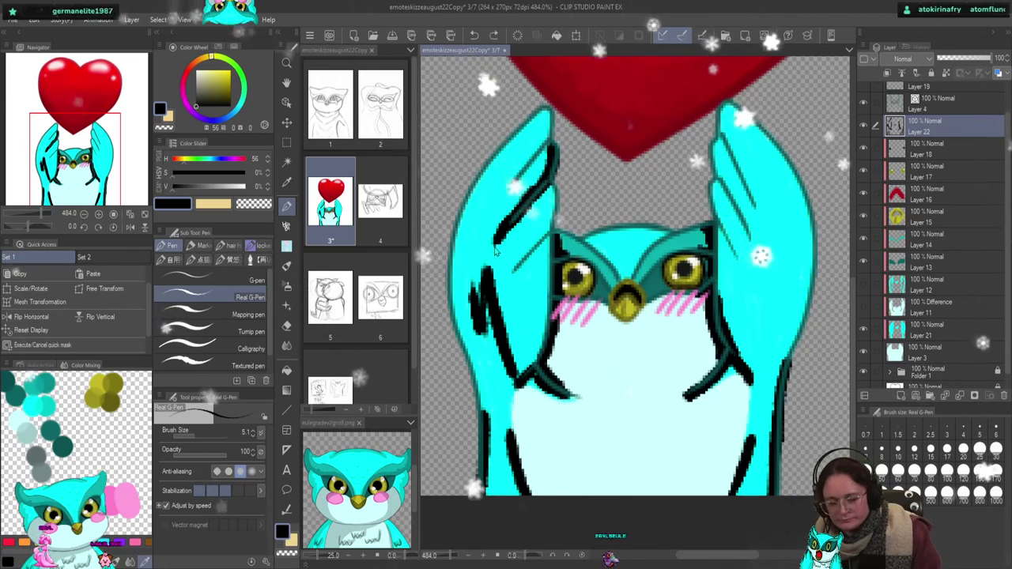
pyautogui.hotkey('ctrl', 'z')
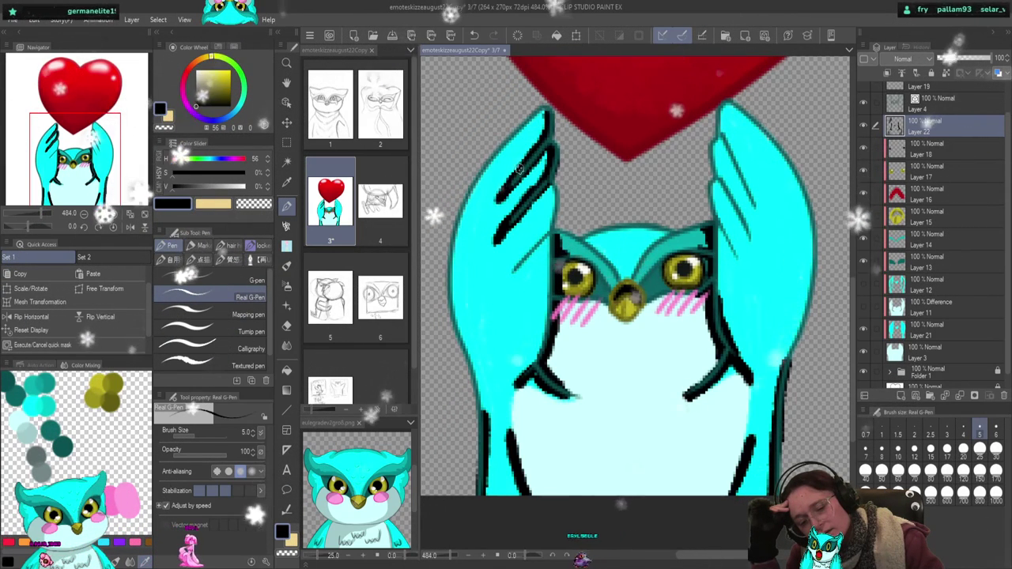
# - Add black shadow strokes at size 5.0 along the wings' outer edges, the remaining feather gaps, the top of the head and the upper belly
pyautogui.moveTo(450, 287); pyautogui.dragTo(478, 365)
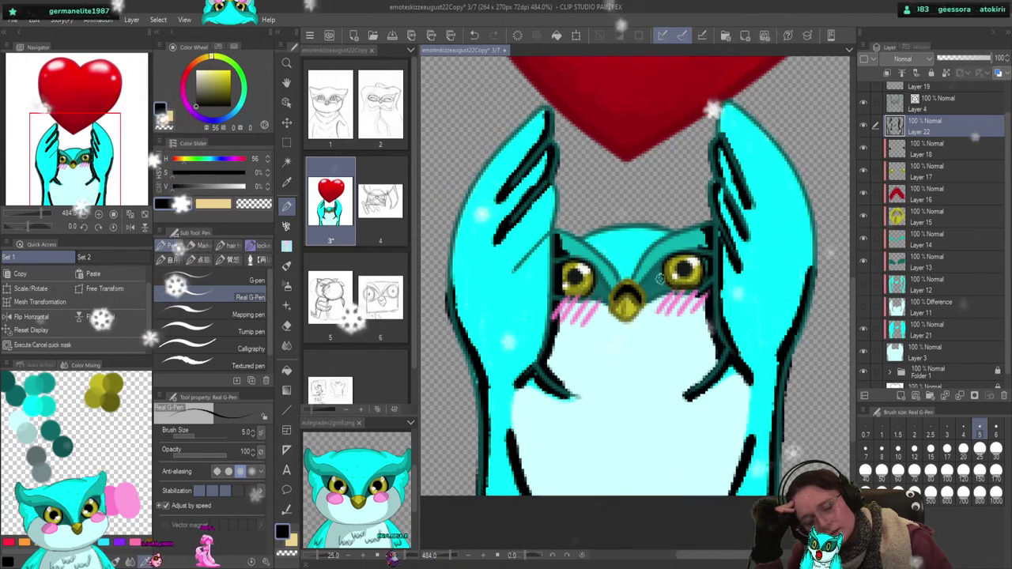
pyautogui.moveTo(510, 272); pyautogui.dragTo(544, 248)
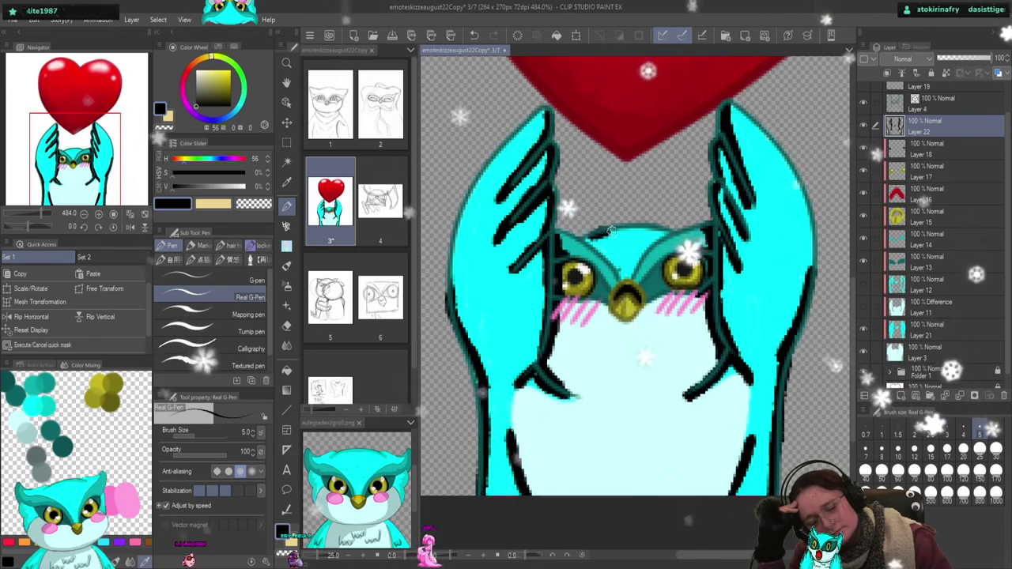
pyautogui.moveTo(586, 241); pyautogui.dragTo(655, 230)
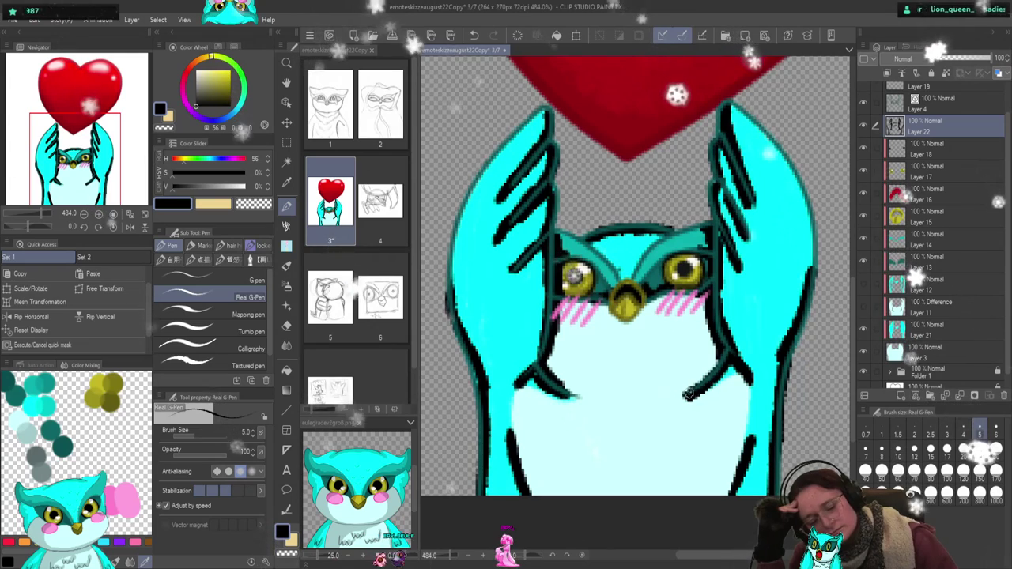
pyautogui.moveTo(609, 405); pyautogui.dragTo(660, 406)
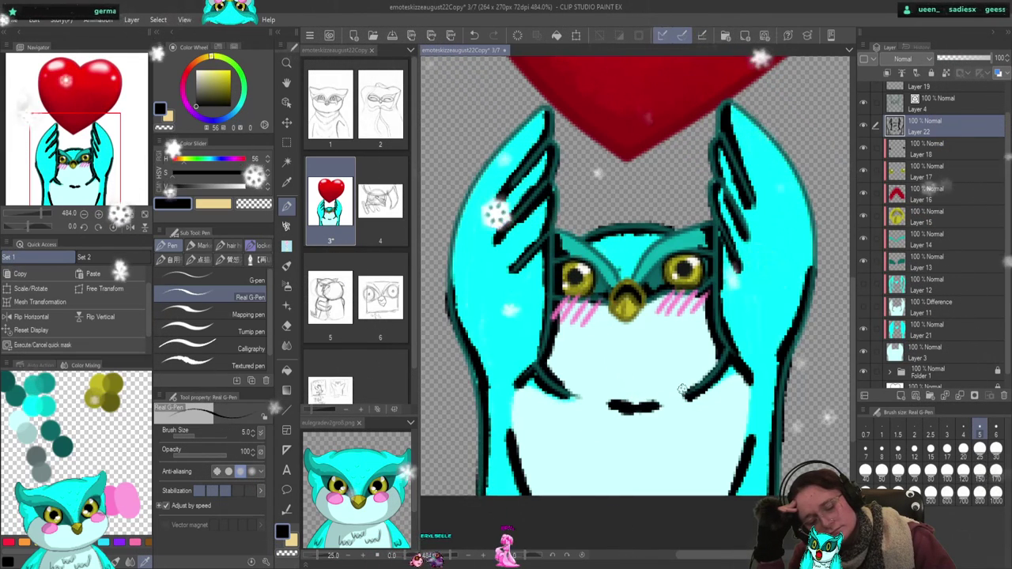
# - Switch to the HiBisoft pencil and set shadow Layer 22 to Multiply at 29% opacity
pyautogui.click(286, 227)
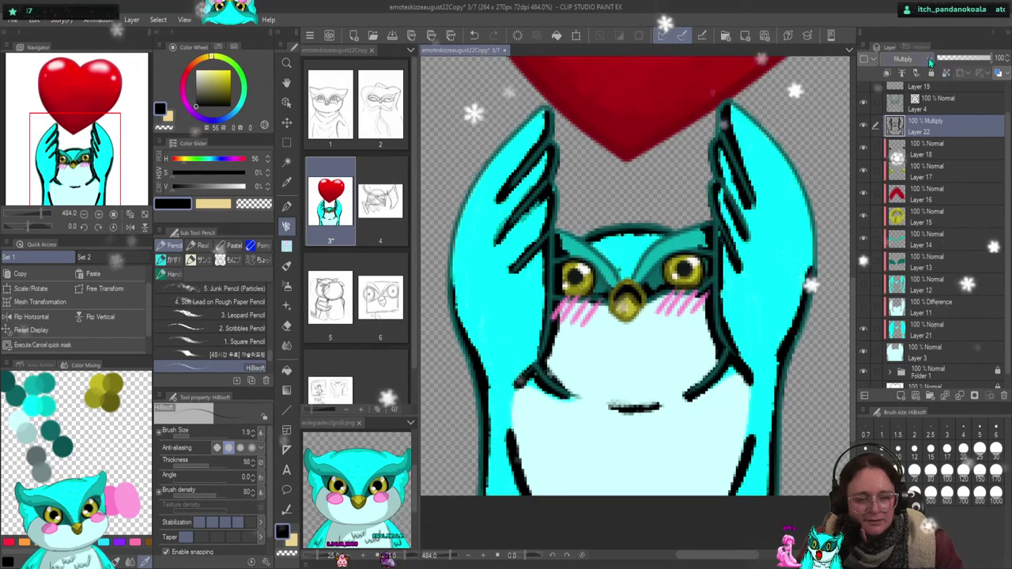
pyautogui.click(971, 57)
pyautogui.click(963, 59)
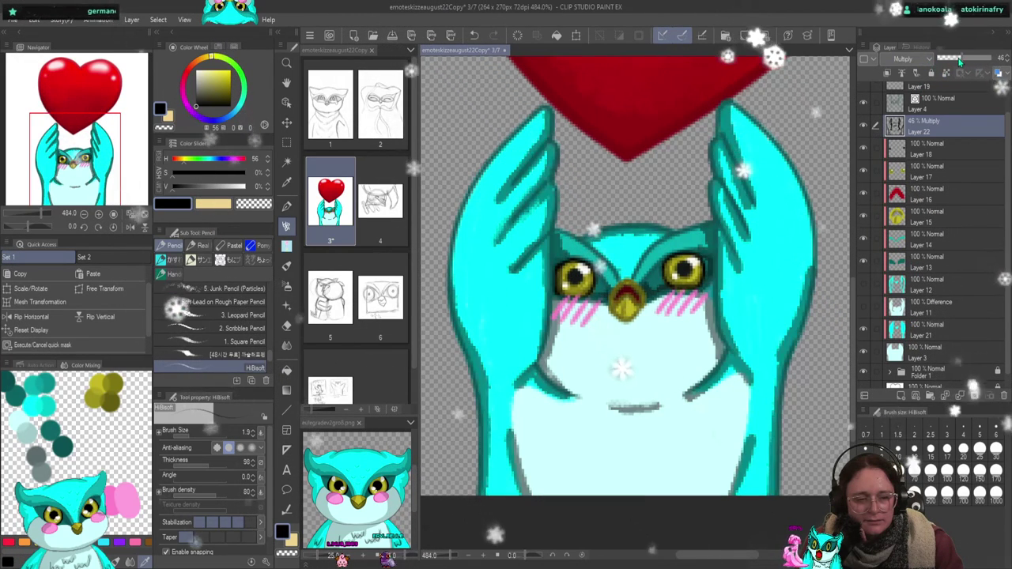
pyautogui.click(954, 59)
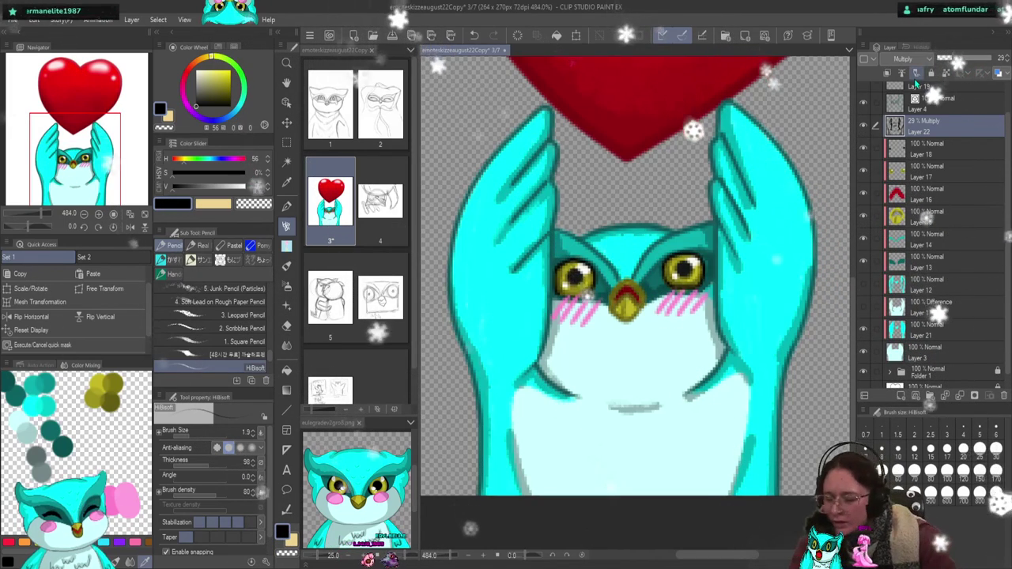
# - Soften the shadow edges with the Blend tool at brush size 6.1 and return to the HiBisoft pencil
pyautogui.press('j')
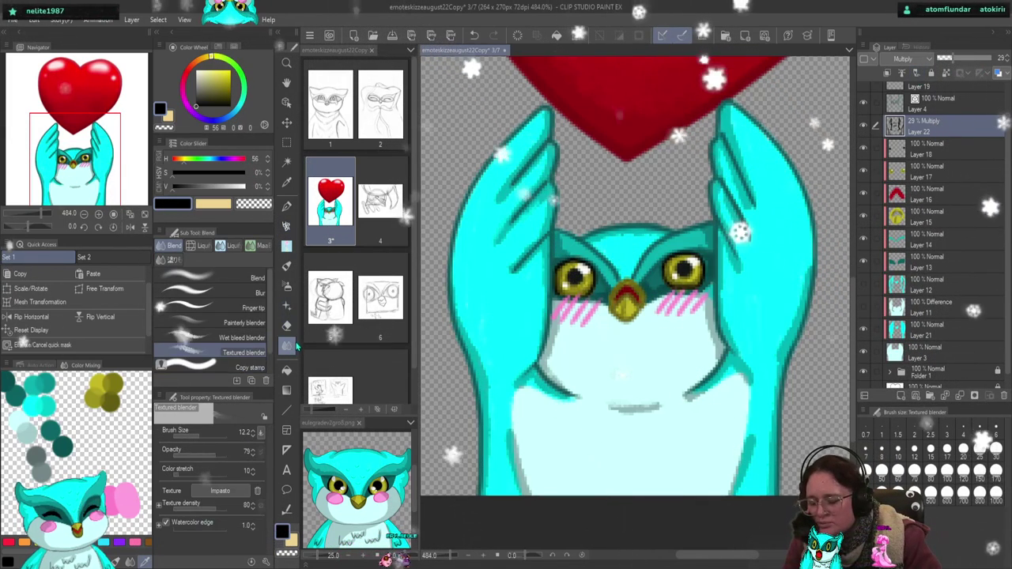
pyautogui.click(255, 278)
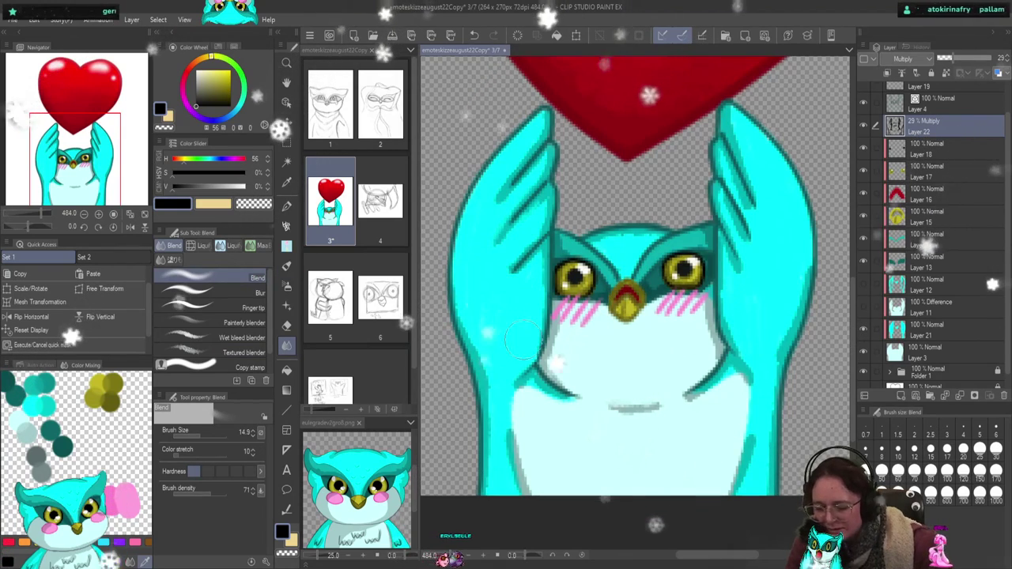
pyautogui.click(194, 436)
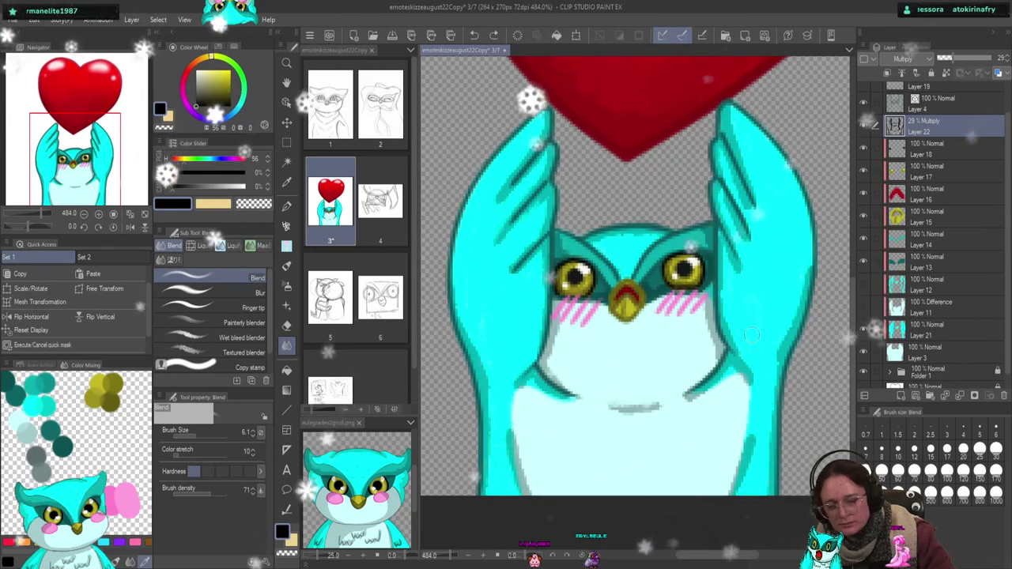
pyautogui.click(286, 226)
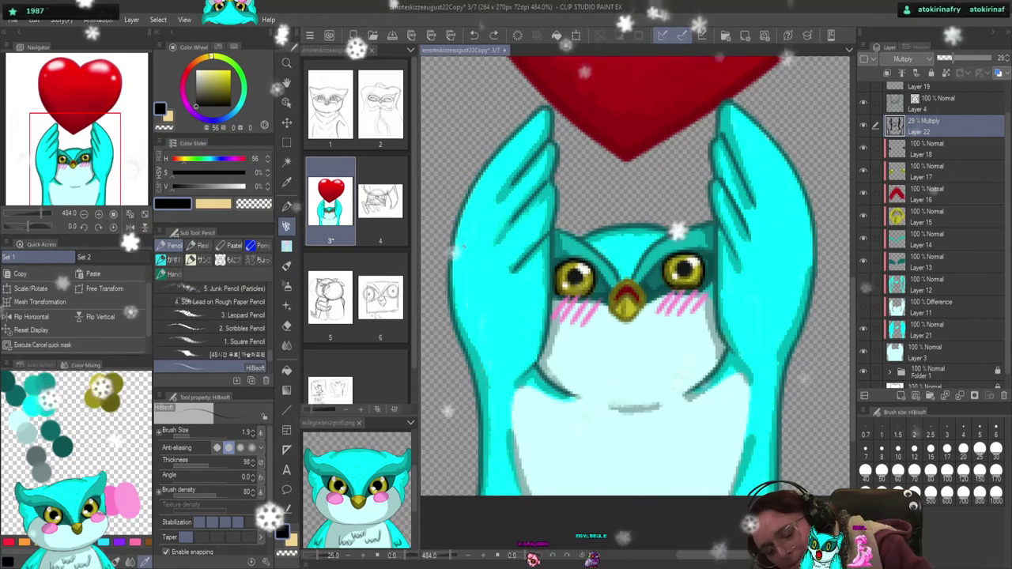
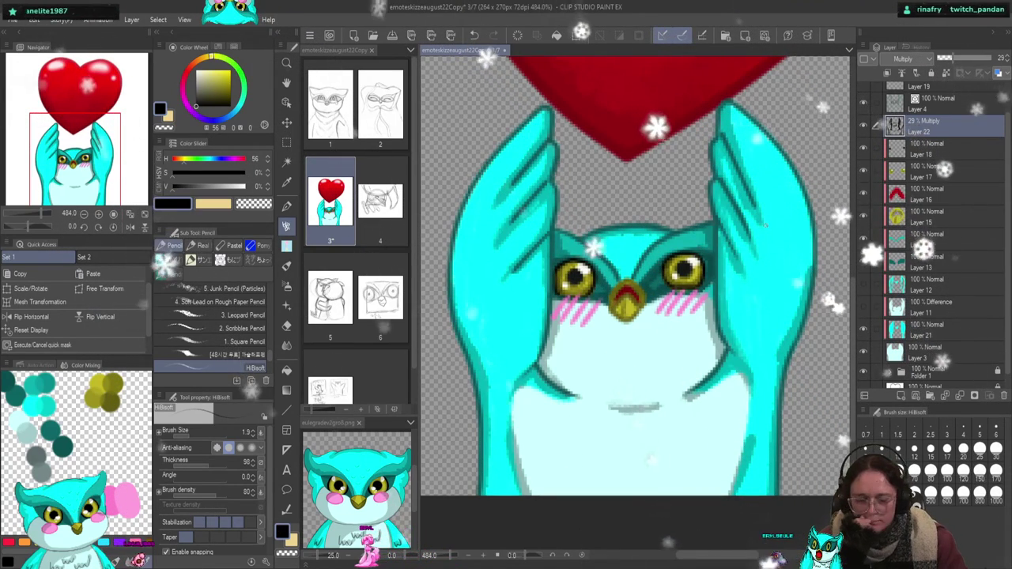
# - Add a layer above the shadows, paint white highlights on the wings, head and beak, and set it to Screen at 65% opacity
pyautogui.click(895, 393)
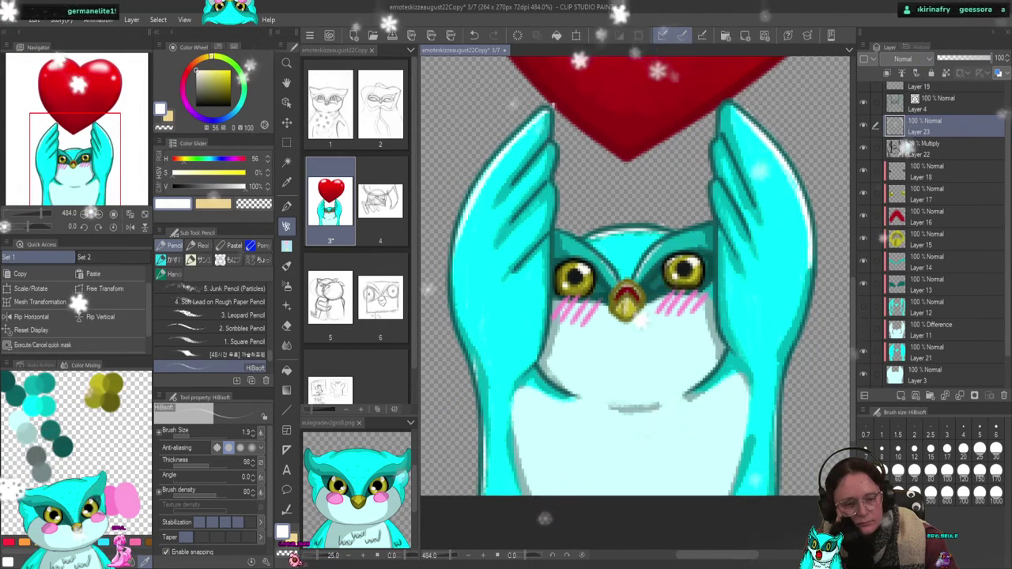
pyautogui.click(902, 58)
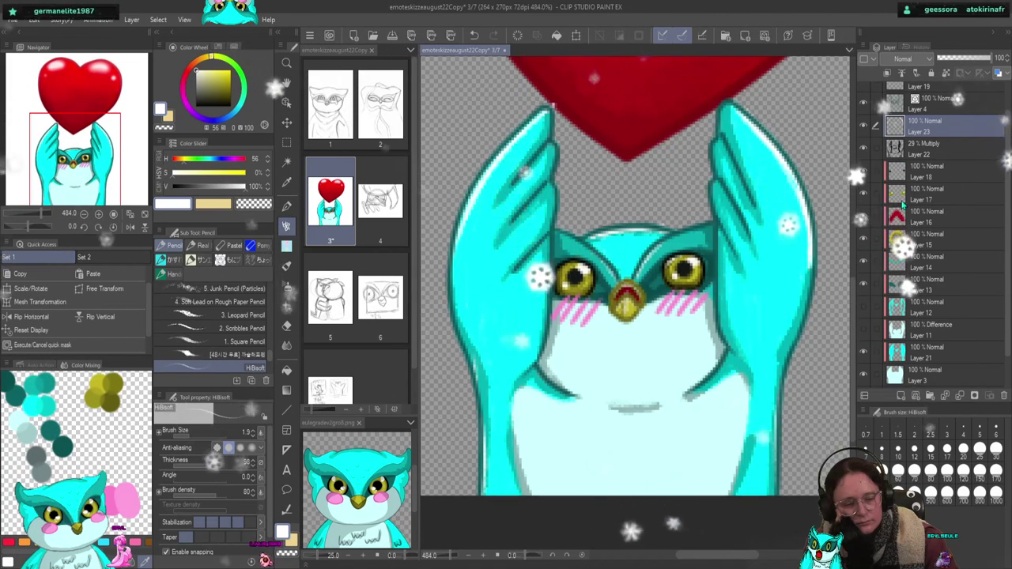
pyautogui.click(923, 164)
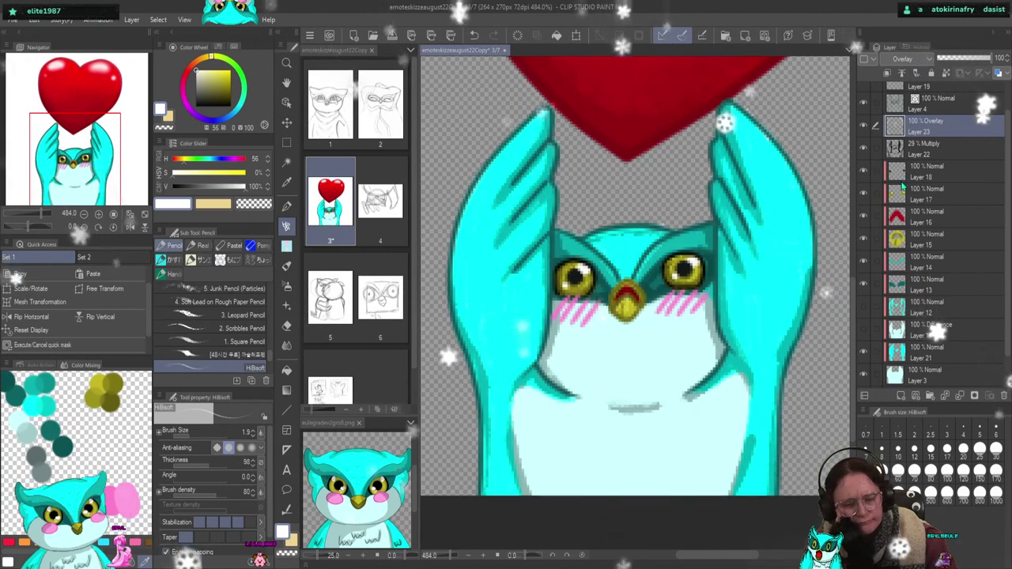
pyautogui.click(903, 59)
pyautogui.click(918, 118)
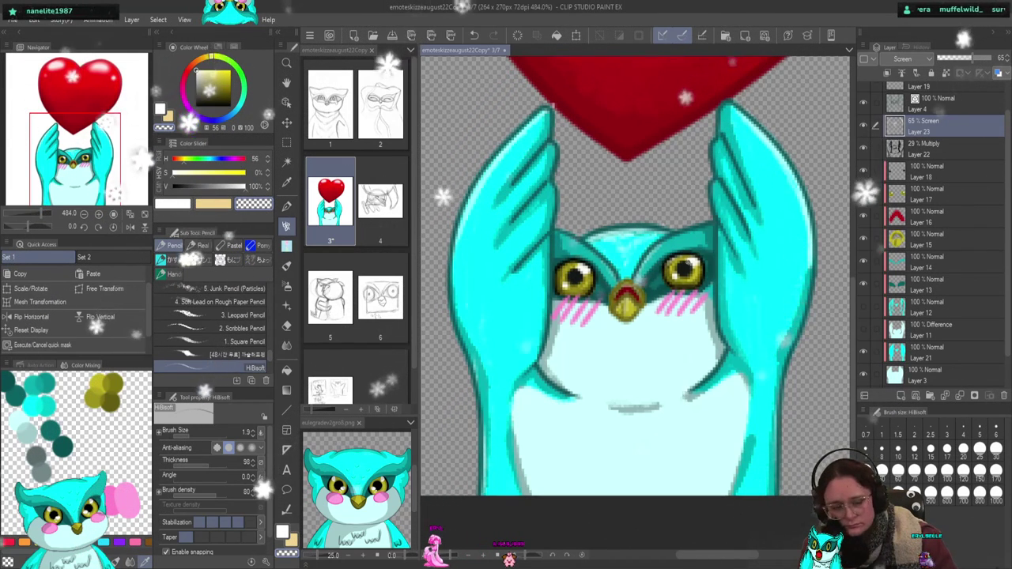
# - On a new layer directly above Layer 18, draw grey feather marks on the belly and dark teal ones on the forehead
pyautogui.click(939, 166)
pyautogui.click(901, 395)
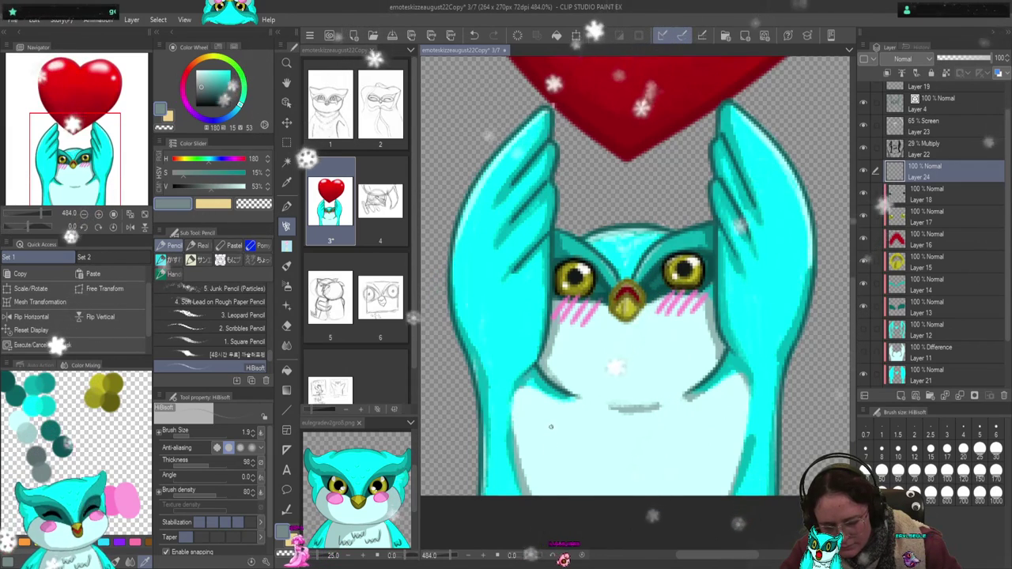
pyautogui.moveTo(553, 436); pyautogui.dragTo(584, 434)
pyautogui.moveTo(643, 435); pyautogui.dragTo(679, 434)
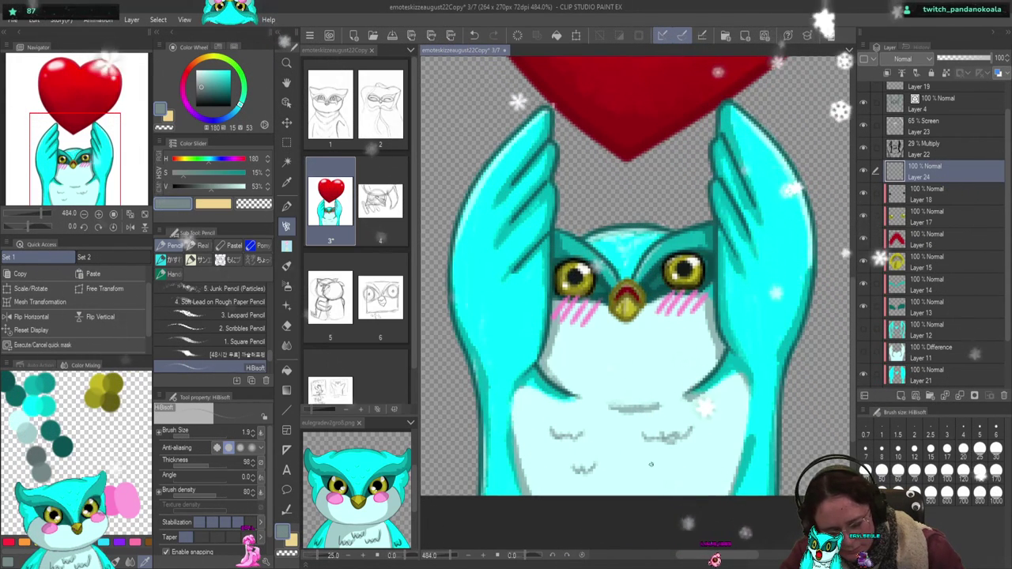
pyautogui.moveTo(660, 474); pyautogui.dragTo(680, 472)
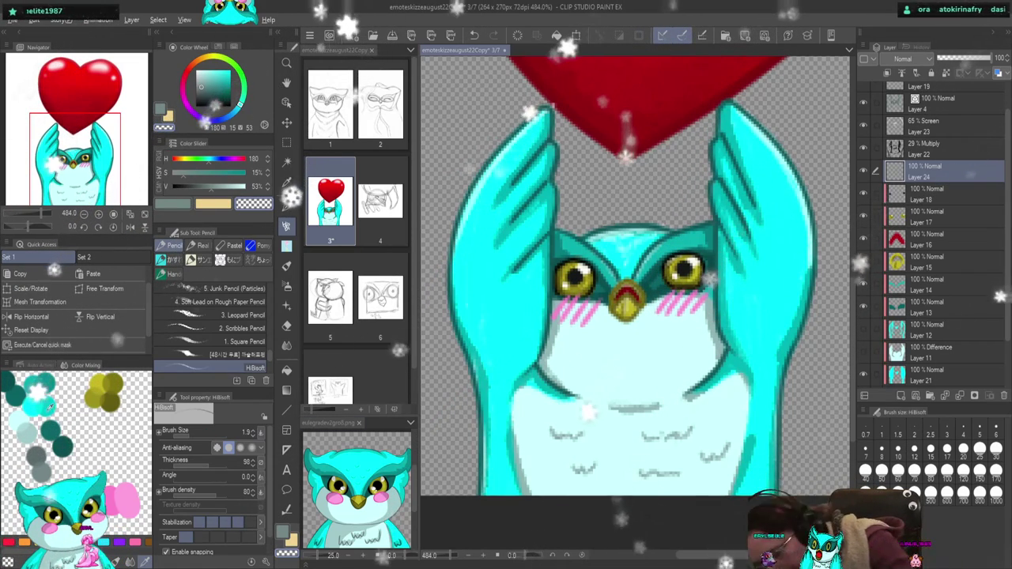
pyautogui.keyDown('alt'); pyautogui.click(690, 385); pyautogui.keyUp('alt')
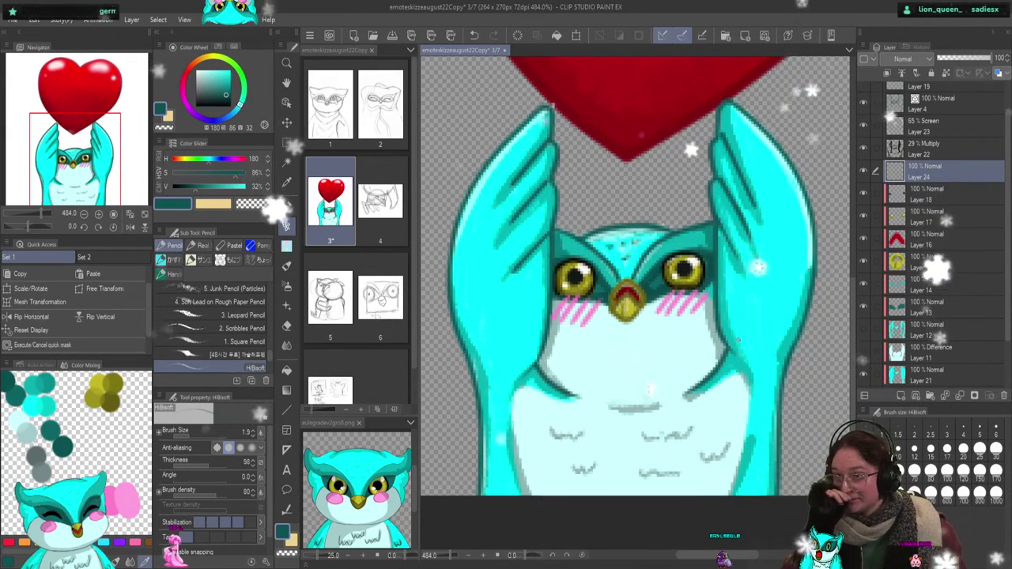
# - Add a new layer clipped to outline Layer 4 and recolor the outlines around the white belly grey
pyautogui.click(951, 109)
pyautogui.hotkey('ctrl', 'shift', 'n')
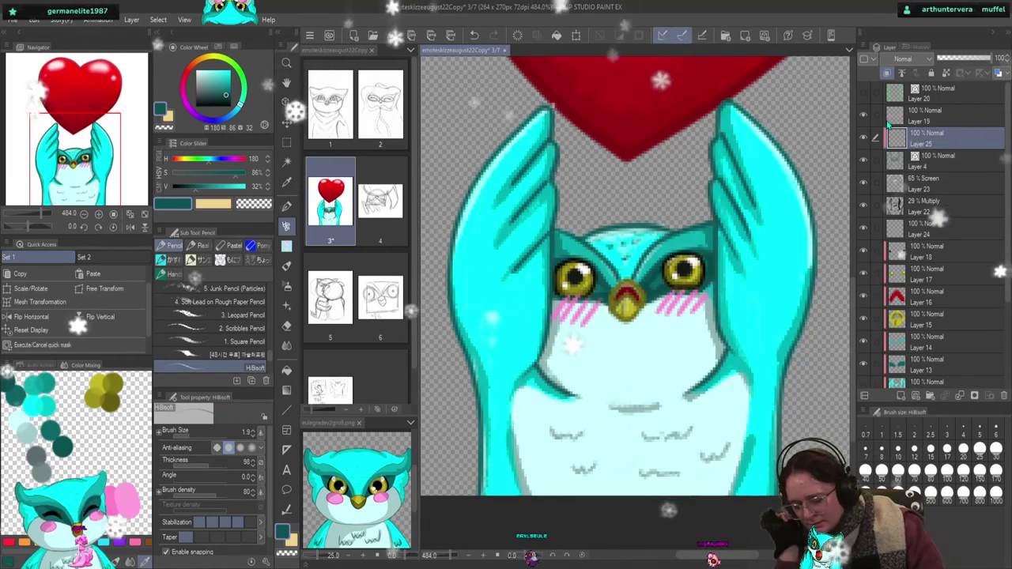
pyautogui.click(200, 91)
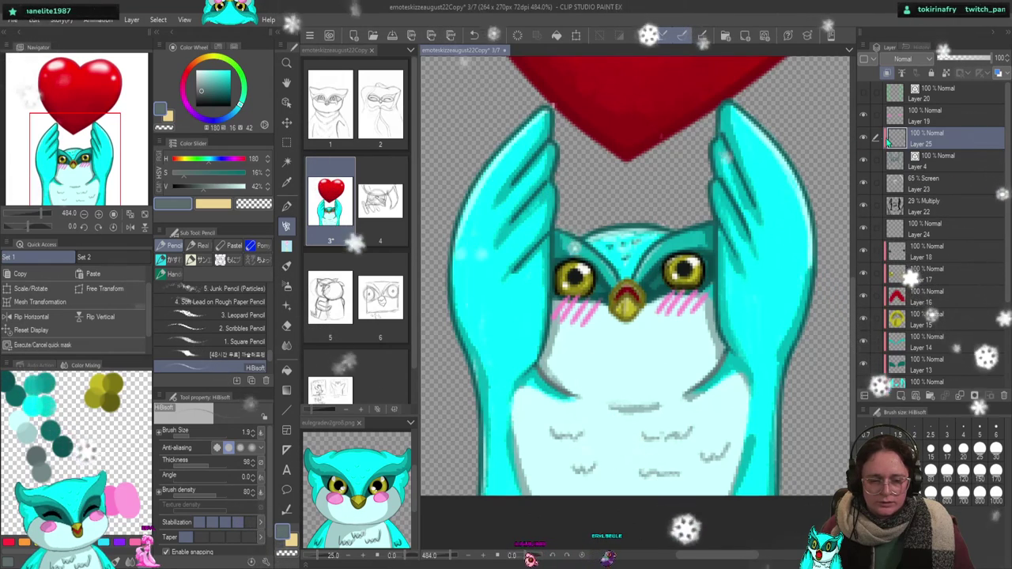
# - Group the owl's layers from Layer 19 down to Layer 3 into a folder and check it by toggling its visibility
pyautogui.scroll(-3, 963, 315)
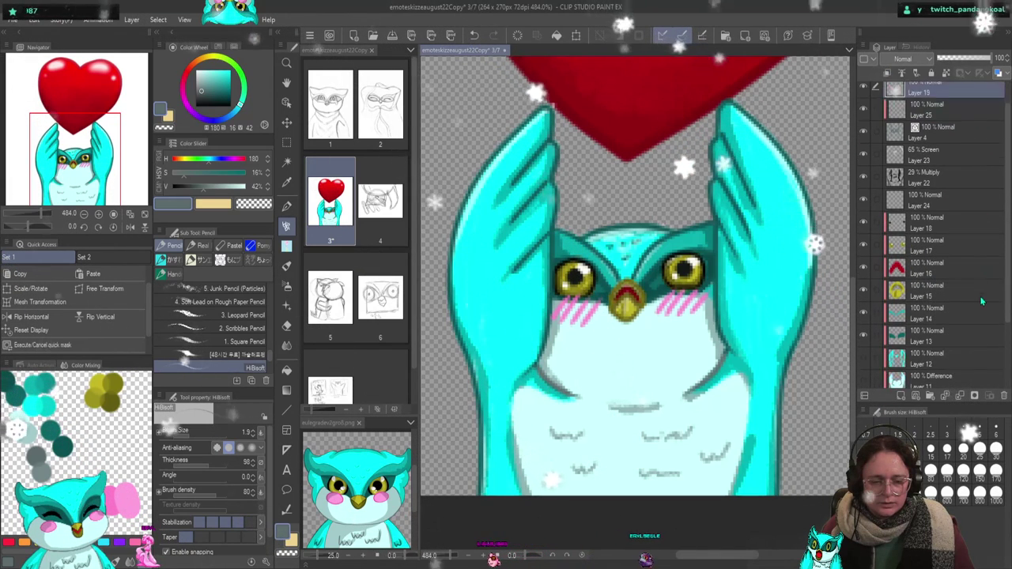
pyautogui.scroll(-1, 963, 314)
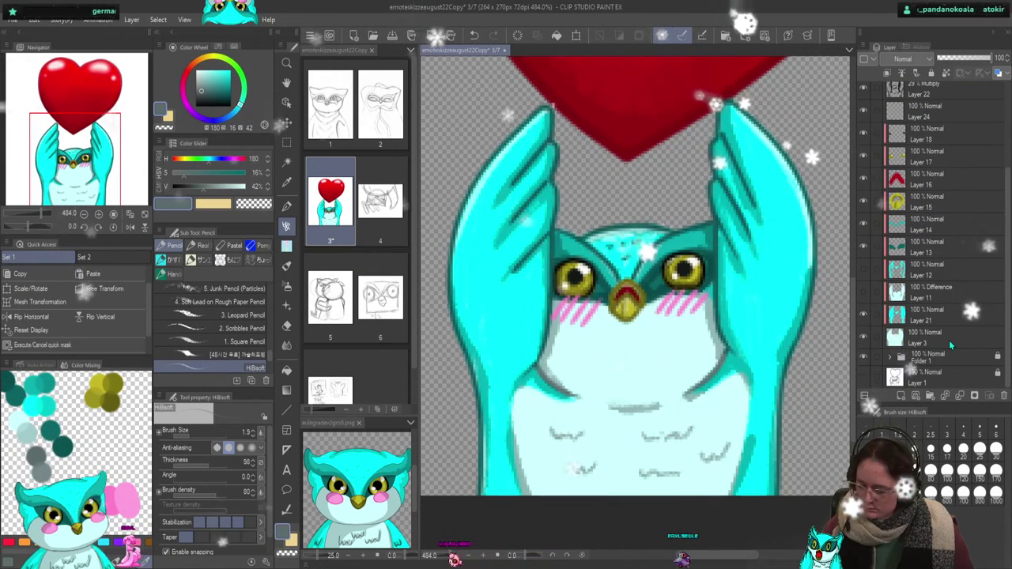
pyautogui.keyDown('shift'); pyautogui.click(949, 340); pyautogui.keyUp('shift')
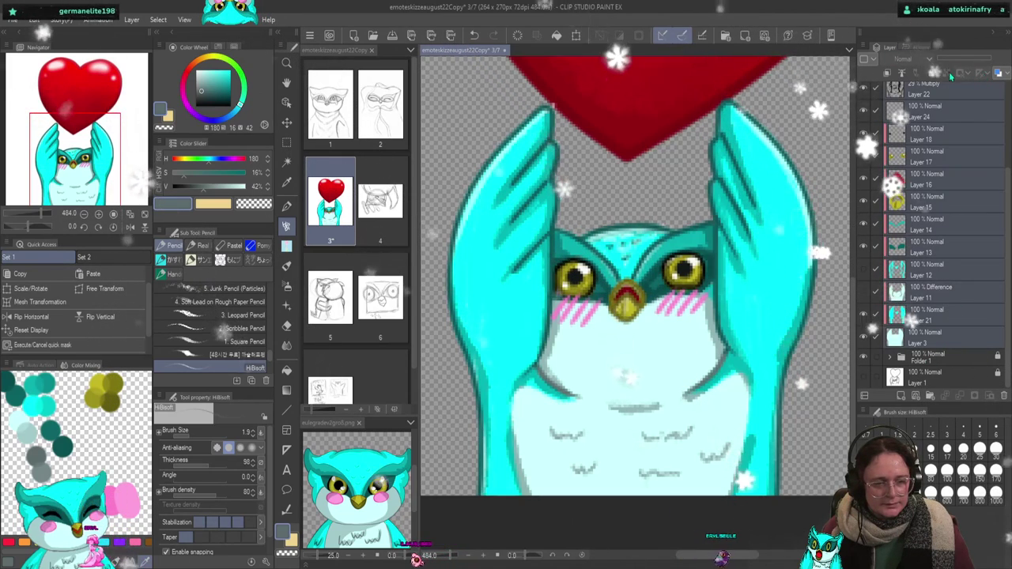
pyautogui.hotkey('ctrl', 'g')
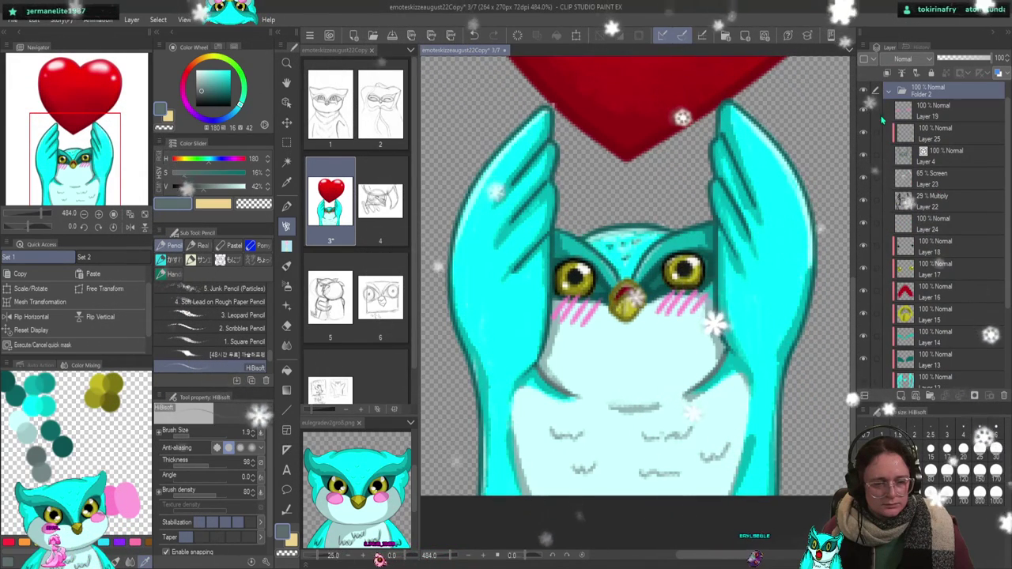
pyautogui.click(864, 91)
pyautogui.click(864, 92)
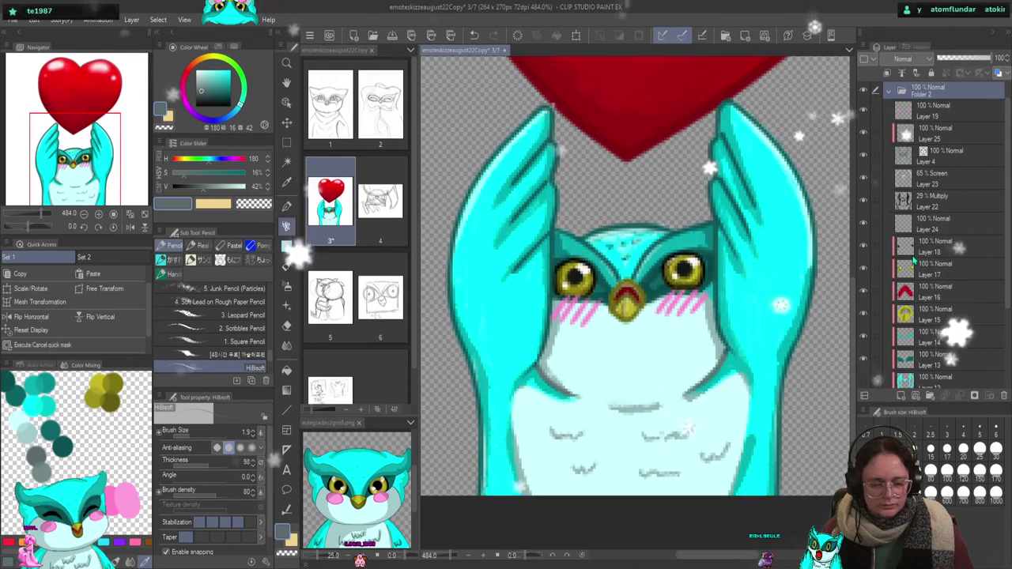
# - Make highlight Layer 23 active and erase the stray white pixels at the left wing's tip with the transparent color
pyautogui.scroll(-3, 921, 332)
pyautogui.scroll(-3, 921, 354)
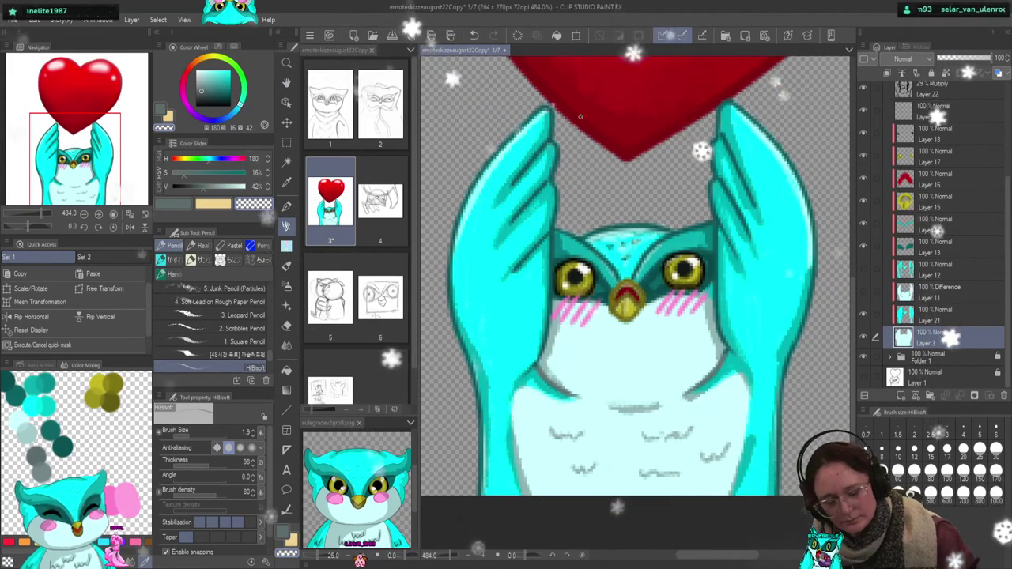
pyautogui.scroll(2, 953, 166)
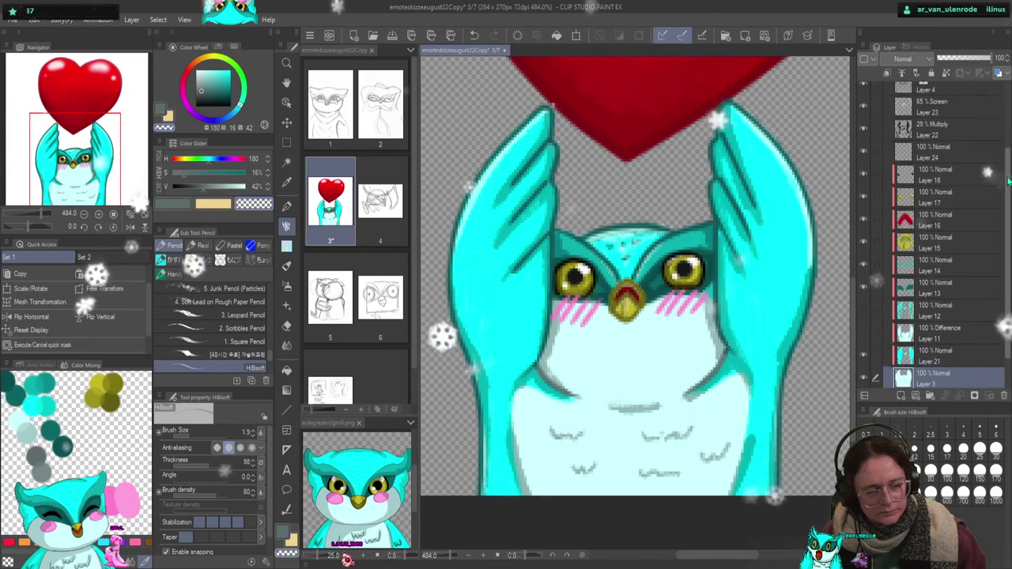
pyautogui.click(944, 100)
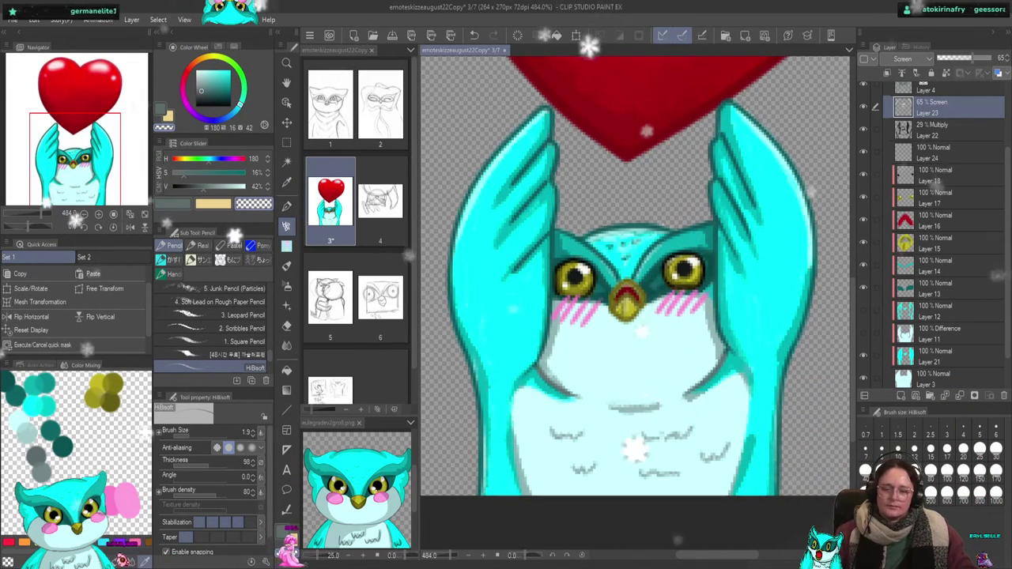
# - Make Multiply Layer 22 active and review the owl's shadows and the whole emote
pyautogui.click(941, 133)
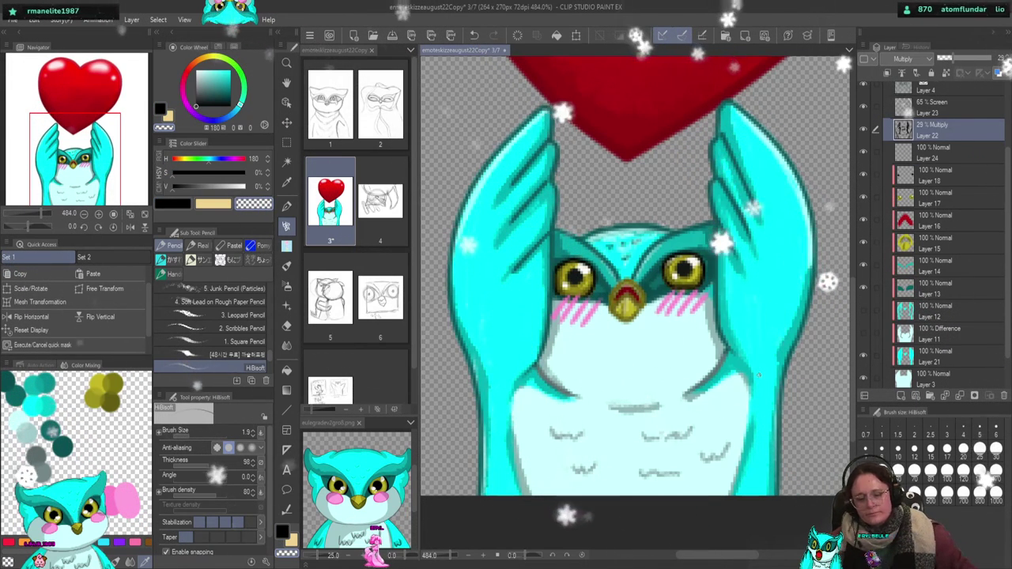
pyautogui.scroll(-5, 697, 317)
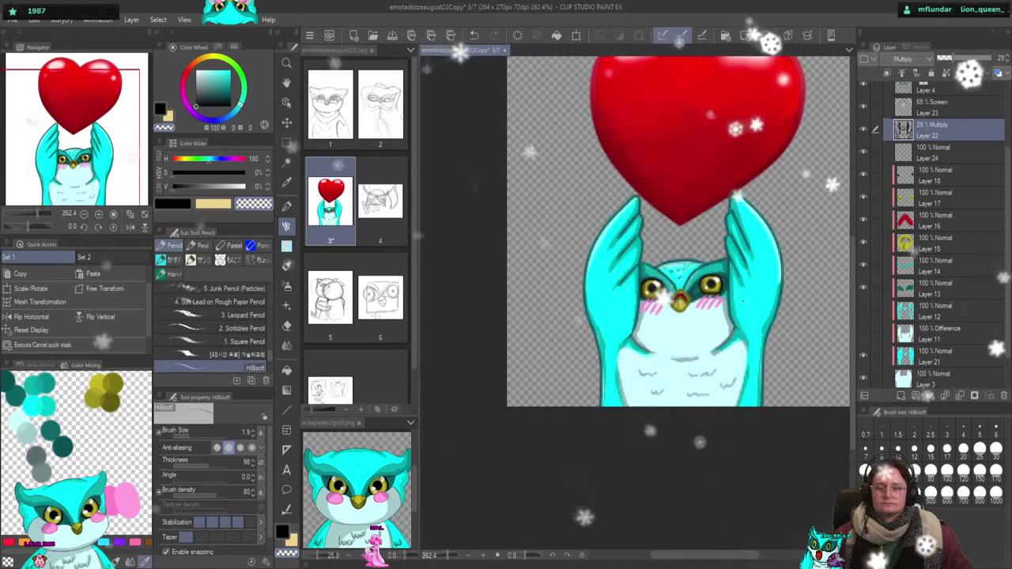
pyautogui.scroll(2, 712, 308)
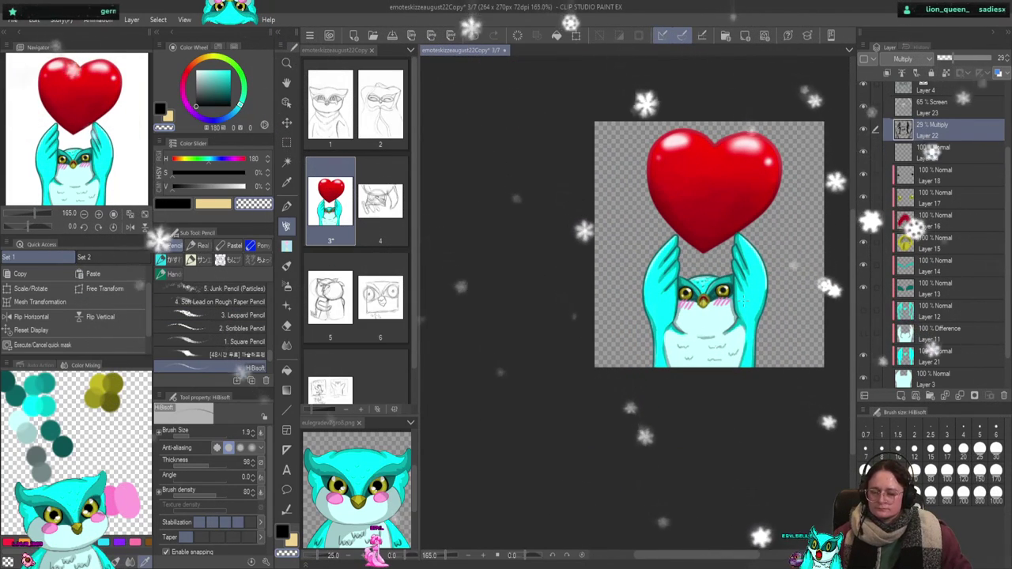
pyautogui.scroll(1, 710, 244)
pyautogui.scroll(-1, 624, 312)
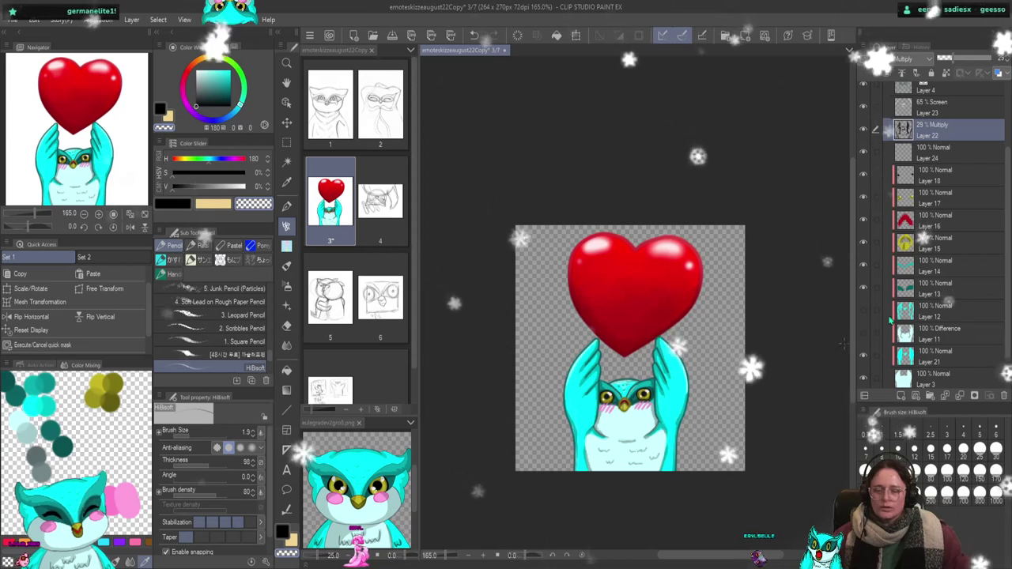
# - Unlock Folder 1, group it with Folder 2 into a new folder named erylheart, and collapse that folder
pyautogui.scroll(2, 902, 156)
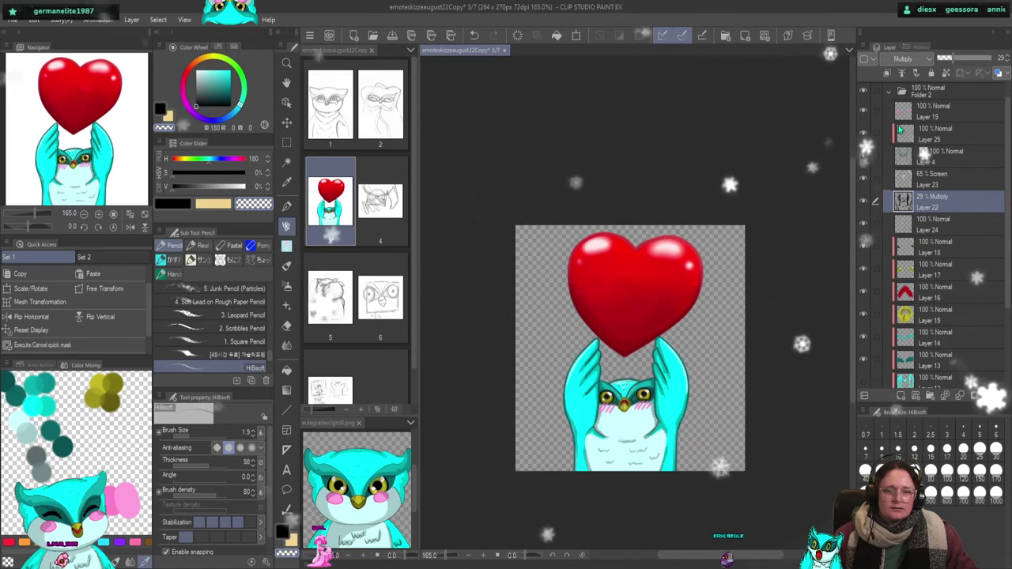
pyautogui.click(891, 93)
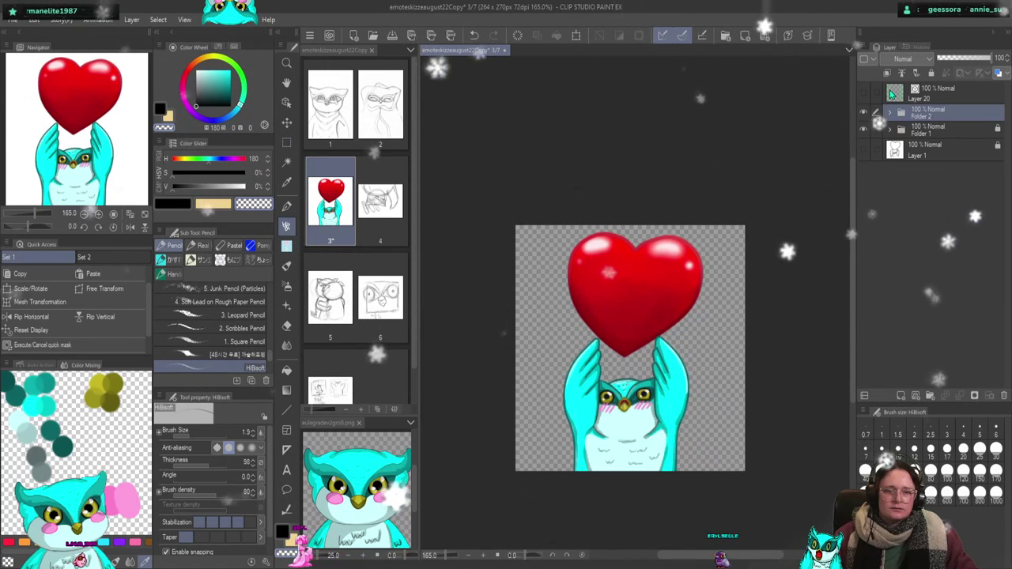
pyautogui.keyDown('ctrl'); pyautogui.click(943, 131); pyautogui.keyUp('ctrl')
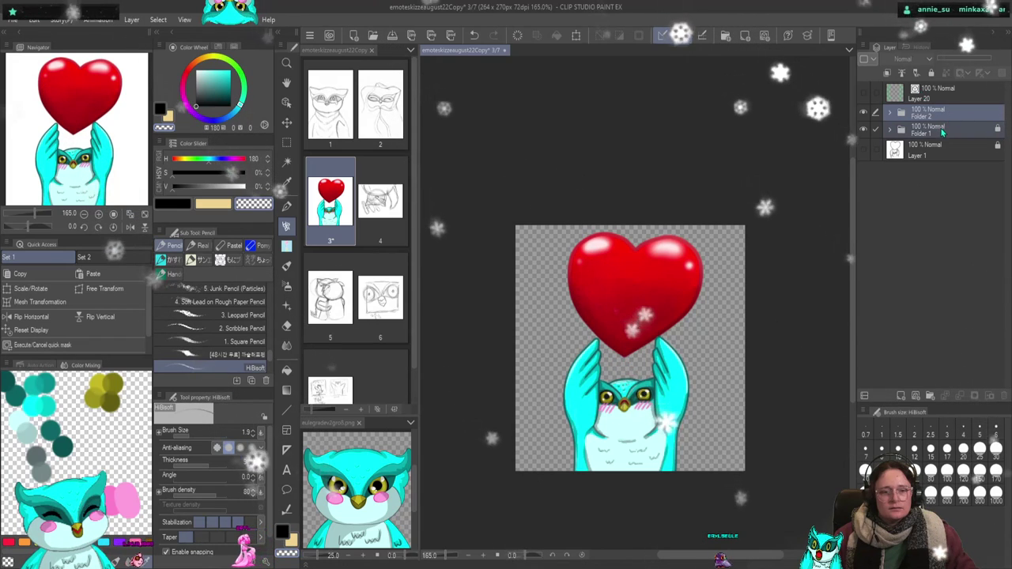
pyautogui.keyDown('ctrl'); pyautogui.click(943, 113); pyautogui.keyUp('ctrl')
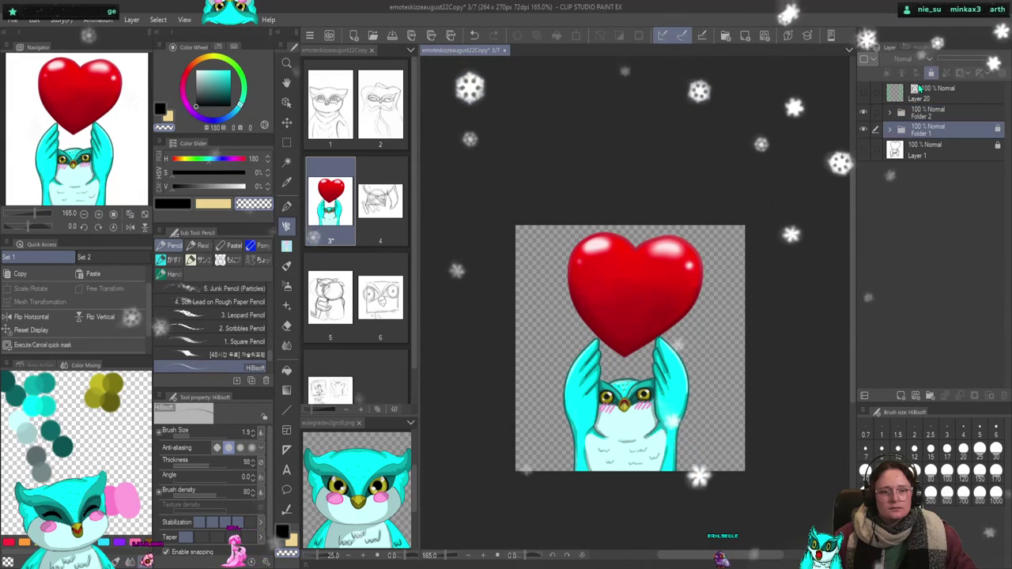
pyautogui.keyDown('ctrl'); pyautogui.click(948, 112); pyautogui.keyUp('ctrl')
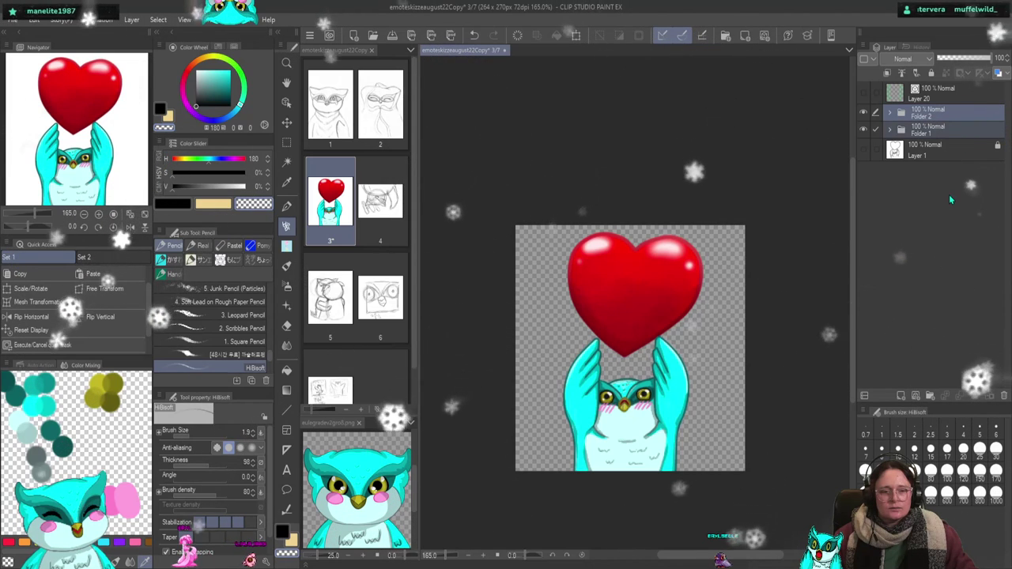
pyautogui.hotkey('ctrl', 'g')
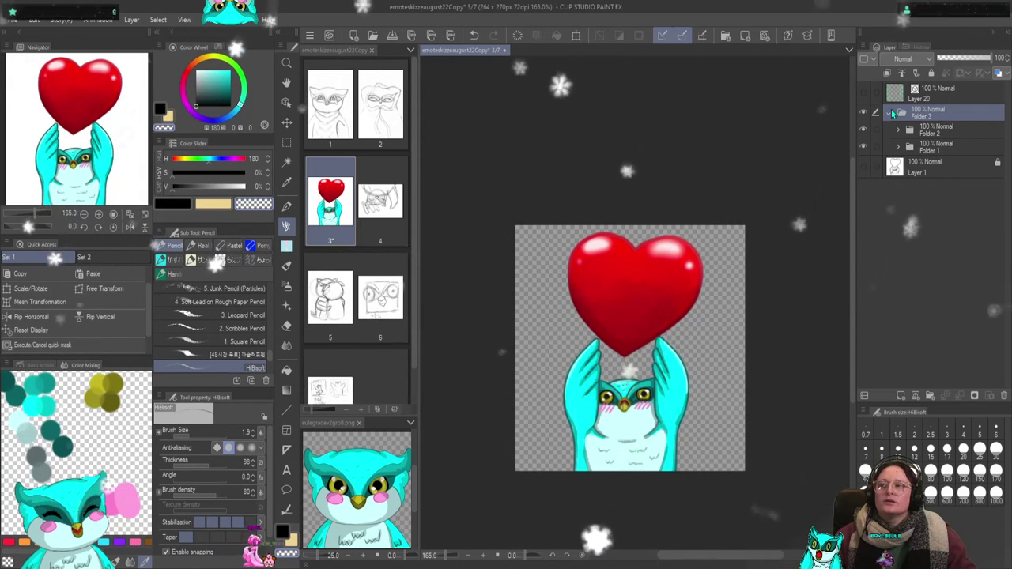
pyautogui.click(900, 113)
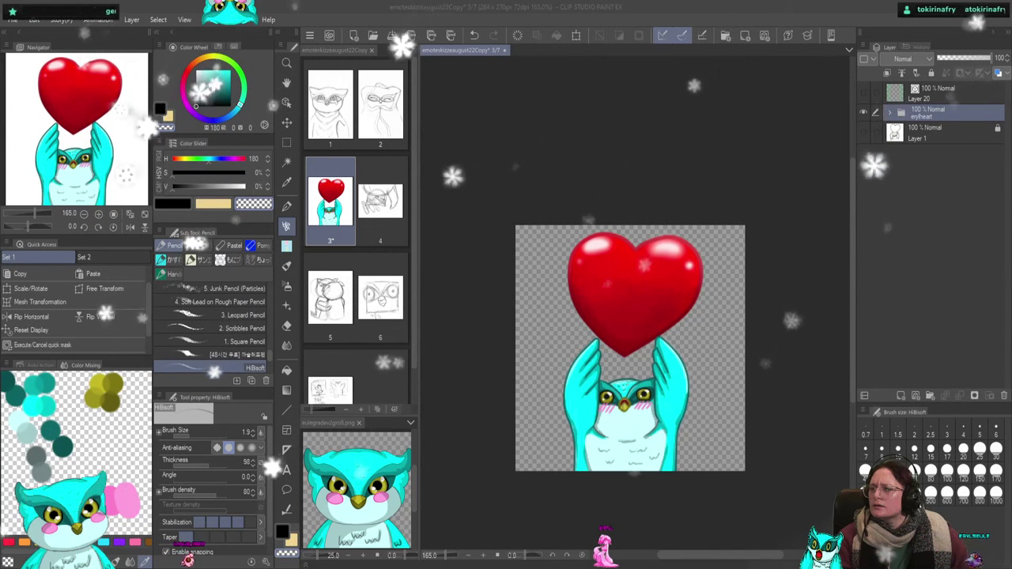
# - Create a new 800 x 800 px, 72 dpi illustration and copy Layer 20, the erylheart folder and unlocked Layer 1 into it
pyautogui.hotkey('ctrl', 'n')
pyautogui.press('Return')
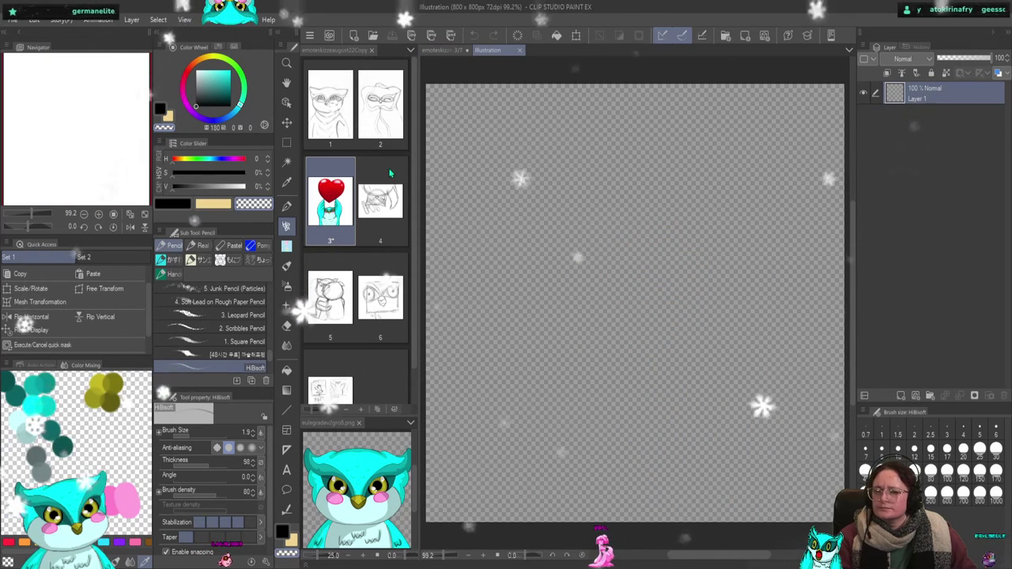
pyautogui.click(464, 51)
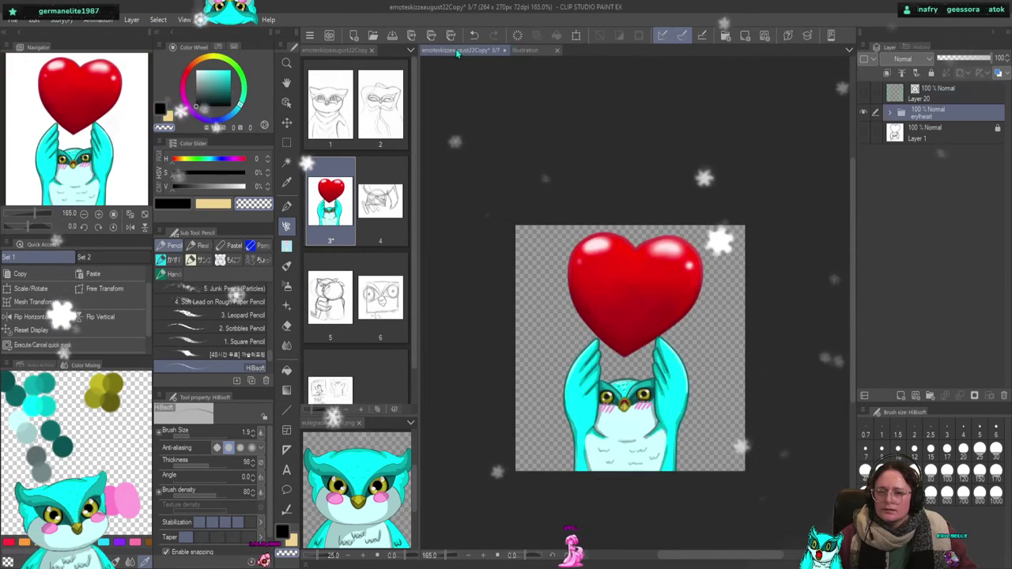
pyautogui.click(986, 134)
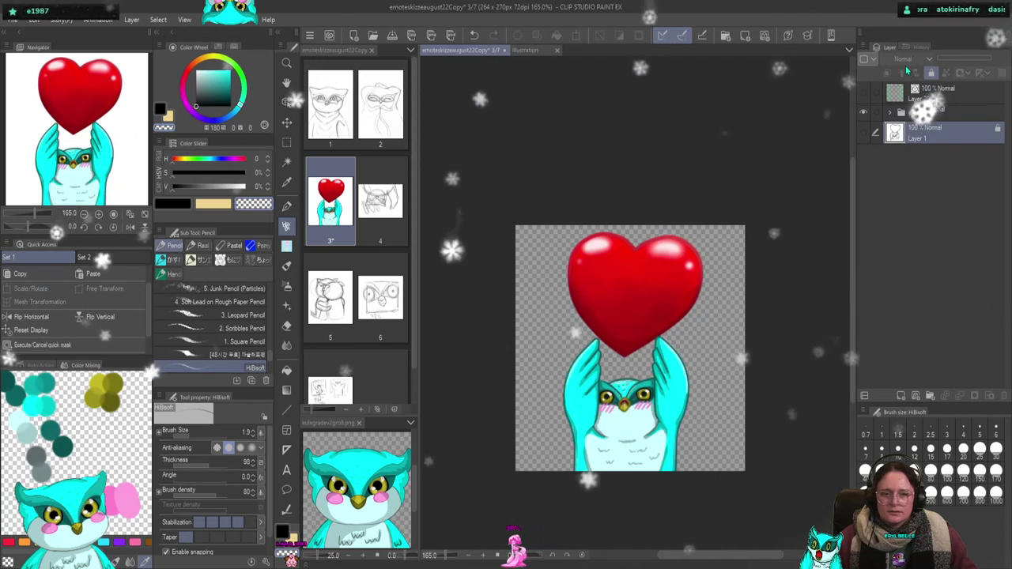
pyautogui.keyDown('shift'); pyautogui.click(947, 97); pyautogui.keyUp('shift')
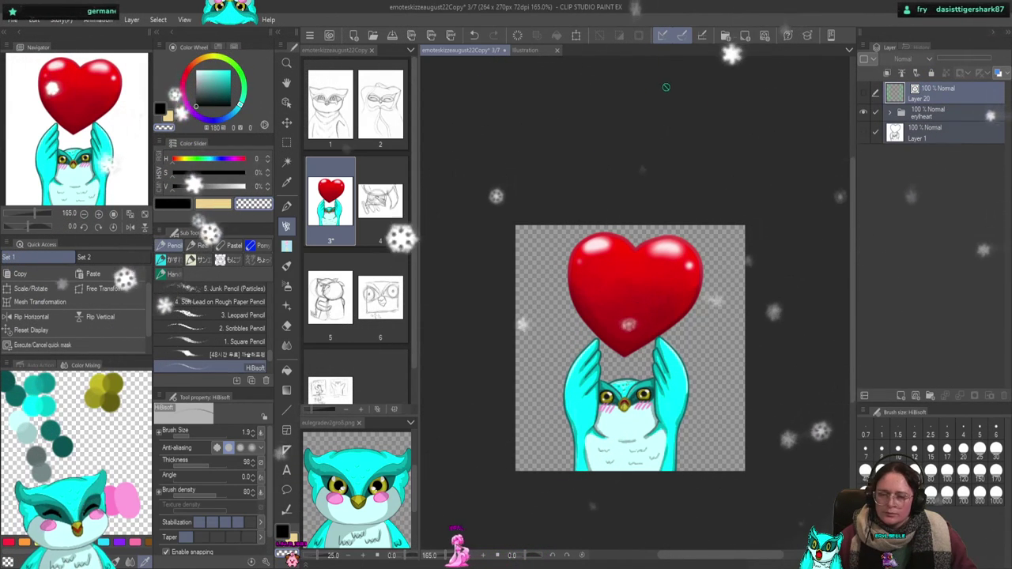
pyautogui.click(528, 51)
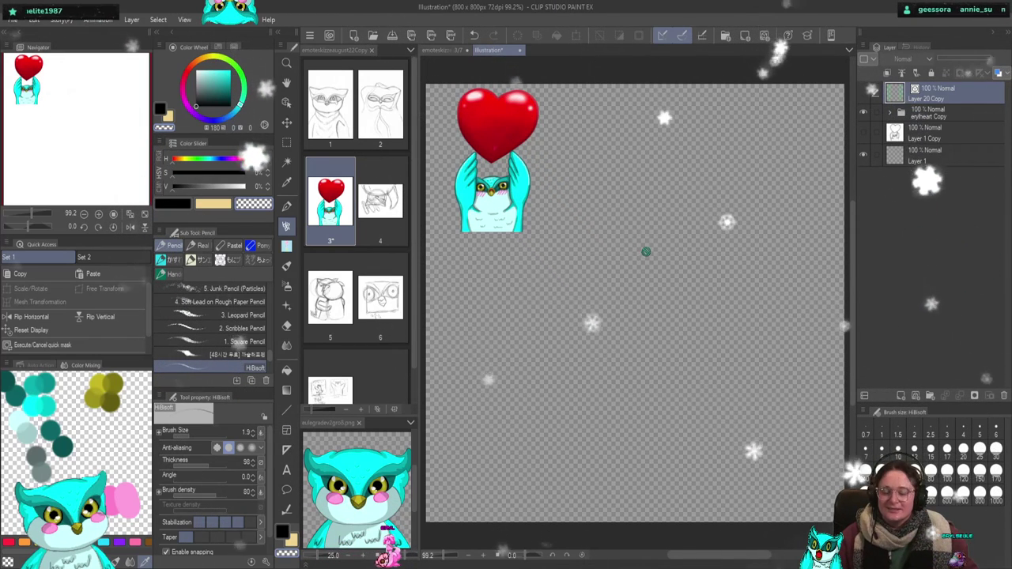
# - Select the three copied layers in the new illustration and show Layer 20 Copy and Layer 1 Copy
pyautogui.keyDown('shift'); pyautogui.click(949, 128); pyautogui.keyUp('shift')
pyautogui.hotkey('ctrl', '-')
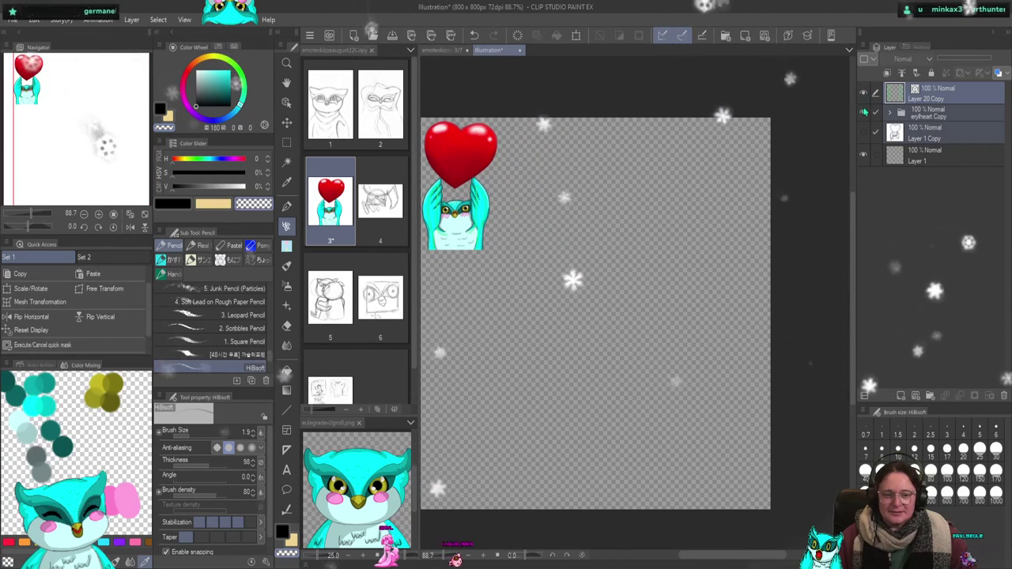
pyautogui.click(865, 133)
pyautogui.hotkey('ctrl', '-')
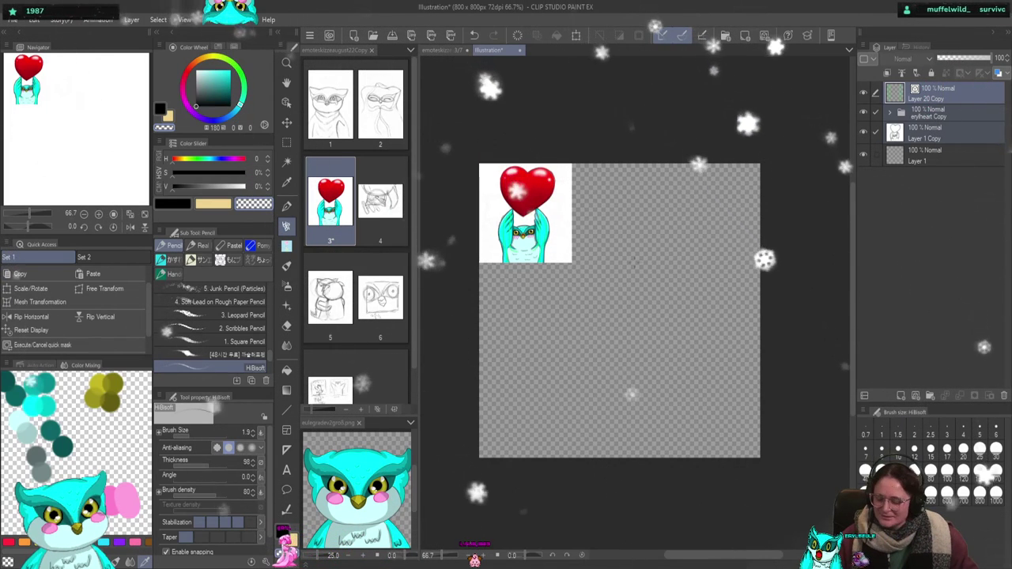
# - Try to enlarge the three selected copies proportionally to 303% in Scale mode so they fill the canvas
pyautogui.hotkey('ctrl', 'shift', 't')
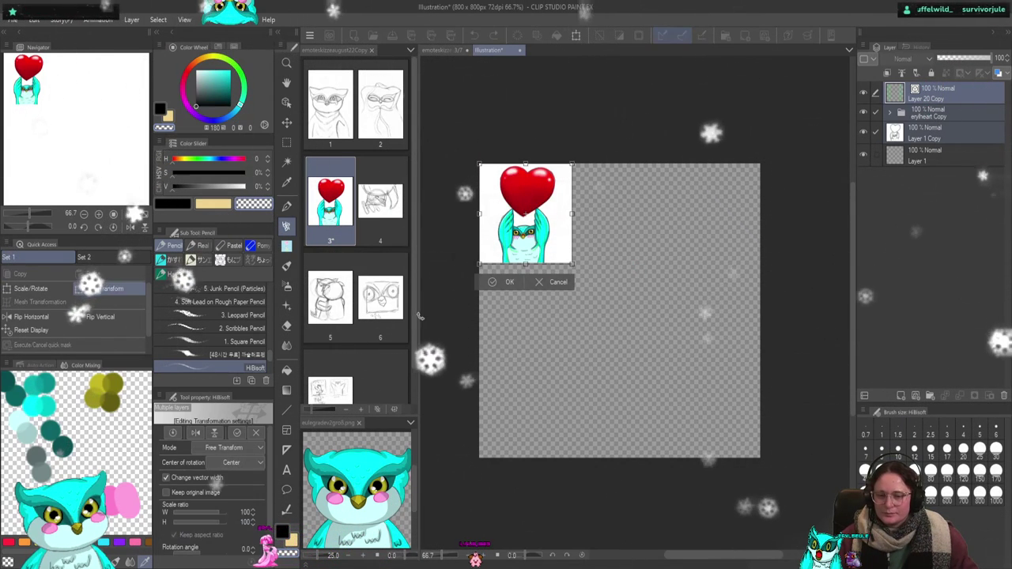
pyautogui.click(233, 447)
pyautogui.click(224, 462)
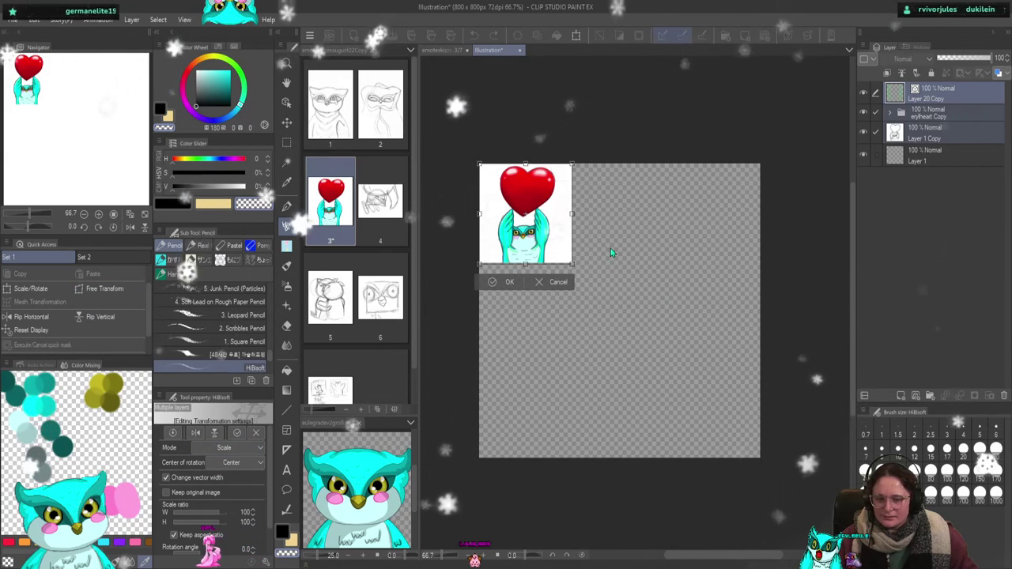
pyautogui.moveTo(573, 263); pyautogui.dragTo(793, 407)
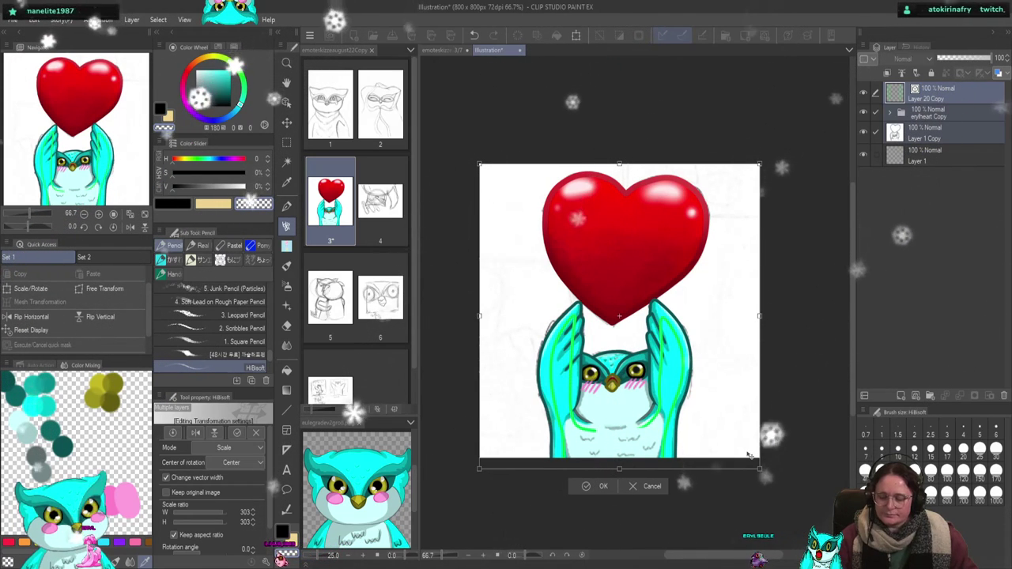
pyautogui.hotkey('ctrl', 'z')
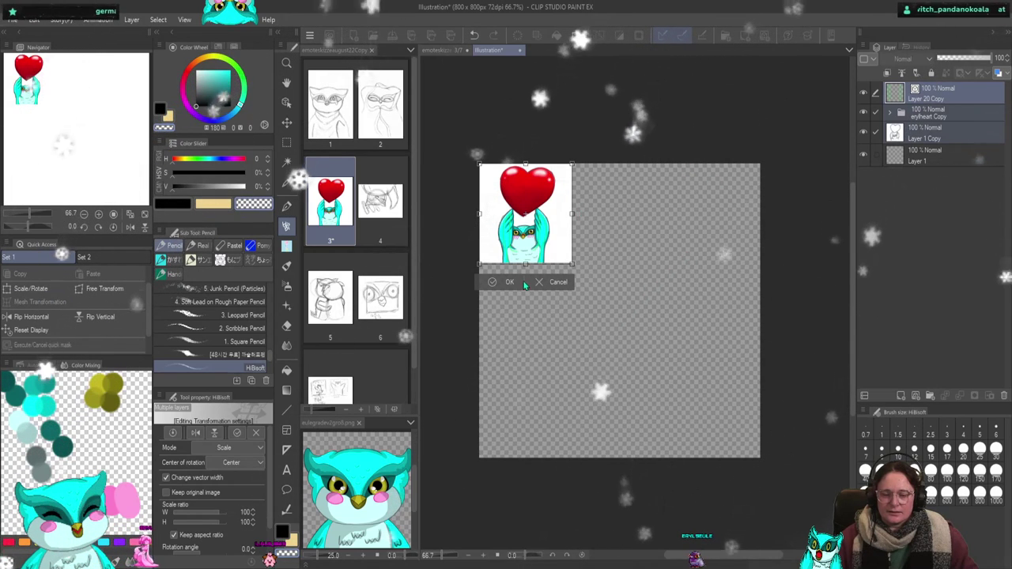
pyautogui.press('Return')
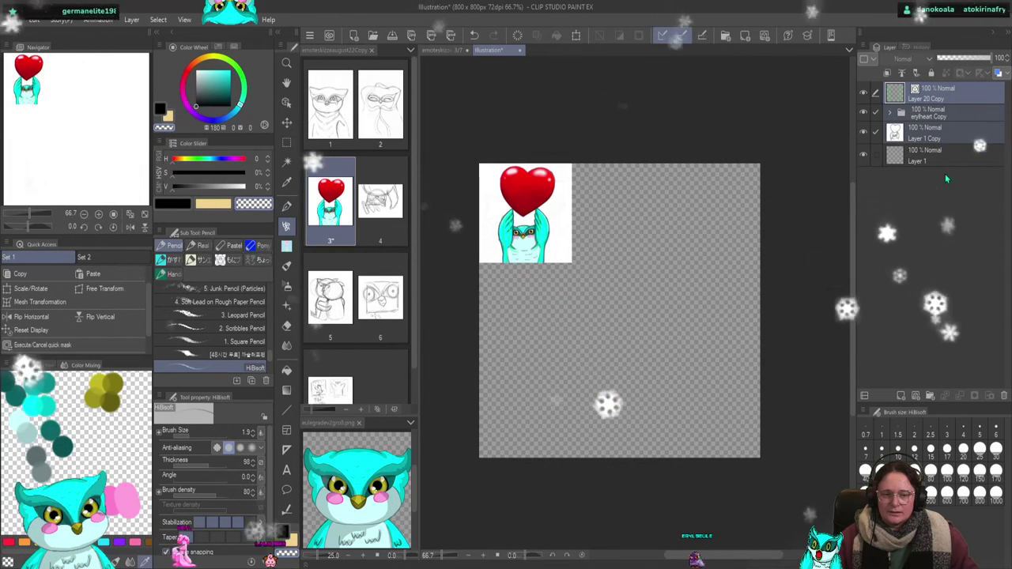
# - Duplicate the erylheart Copy folder within the new illustration
pyautogui.click(943, 115)
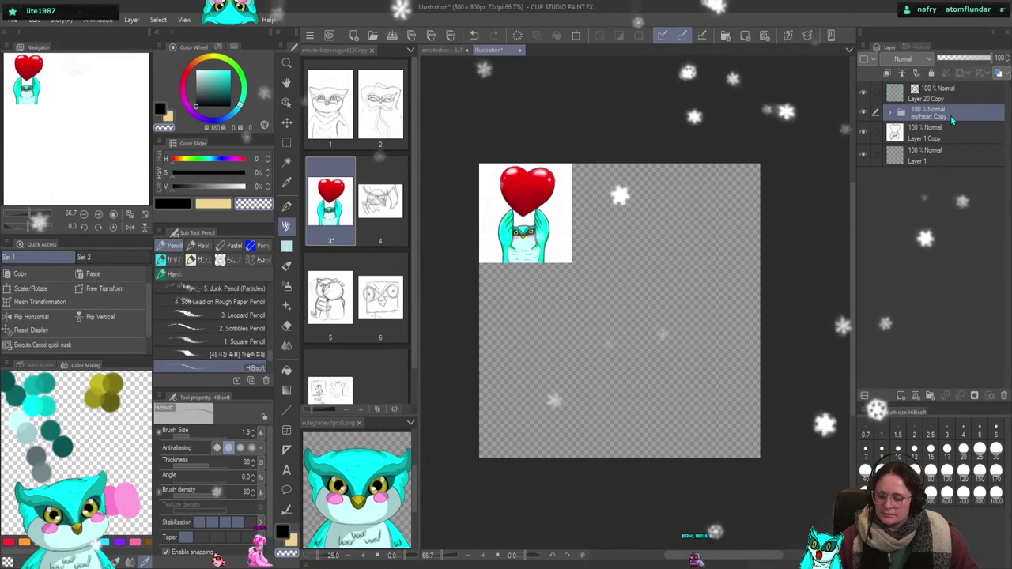
pyautogui.hotkey('ctrl', 'c')
pyautogui.hotkey('ctrl', 'v')
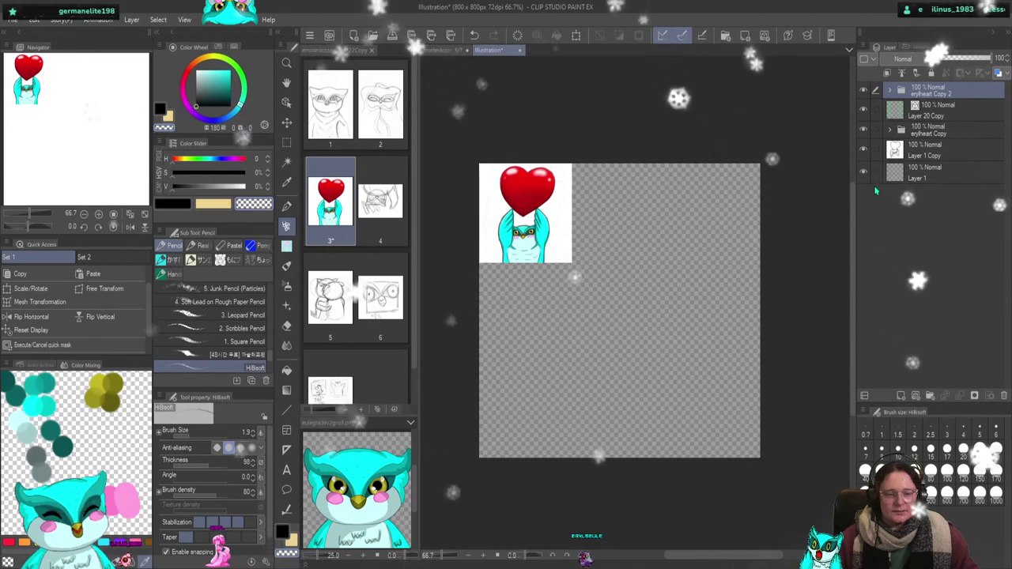
# - Rasterize the vector outline in the duplicate's heart folder, selecting Layer 10 Copy 2 through Layer 5 Copy 2
pyautogui.click(890, 89)
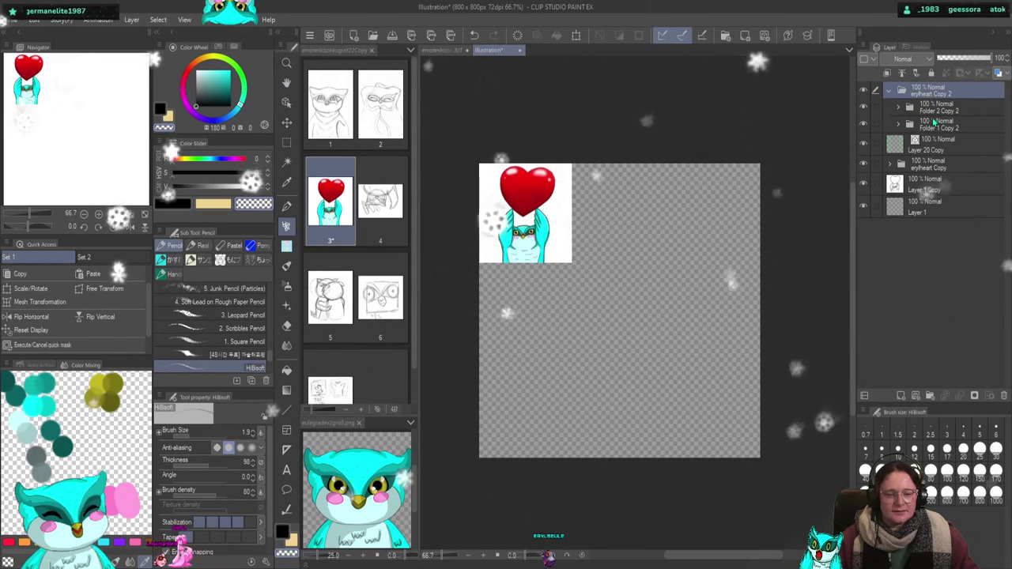
pyautogui.click(925, 109)
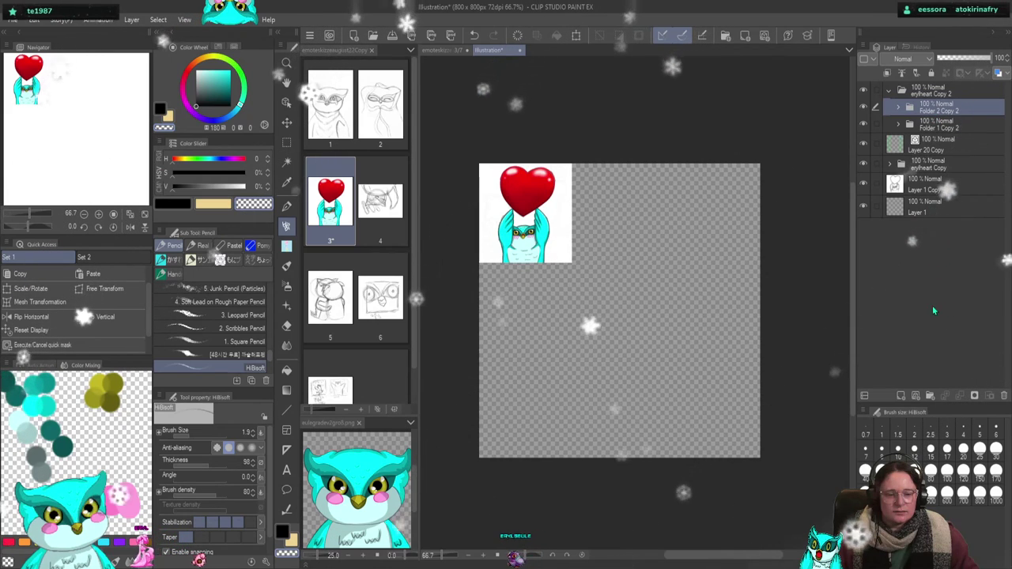
pyautogui.click(897, 125)
pyautogui.click(944, 127)
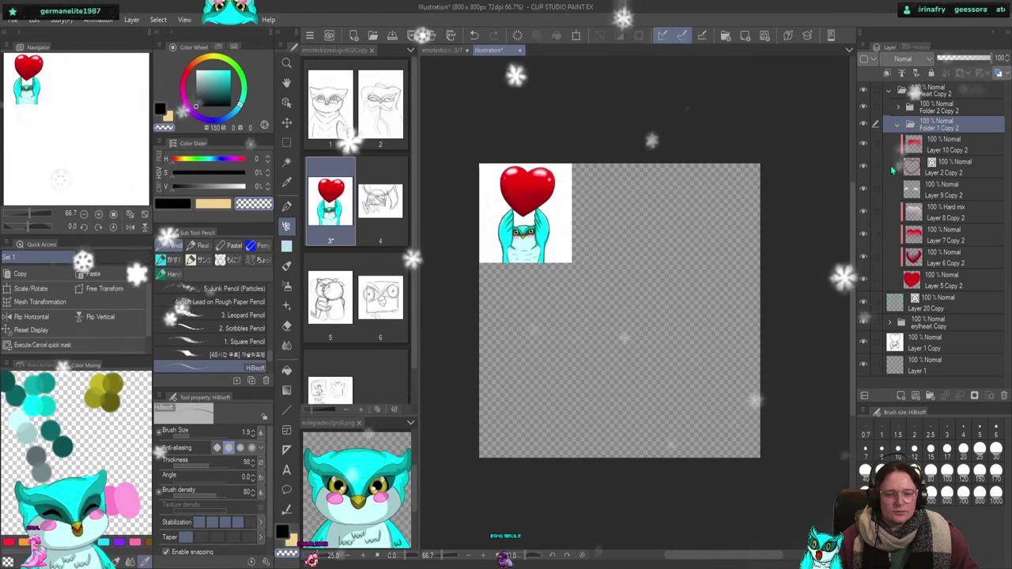
pyautogui.click(941, 145)
pyautogui.keyDown('shift'); pyautogui.click(946, 283); pyautogui.keyUp('shift')
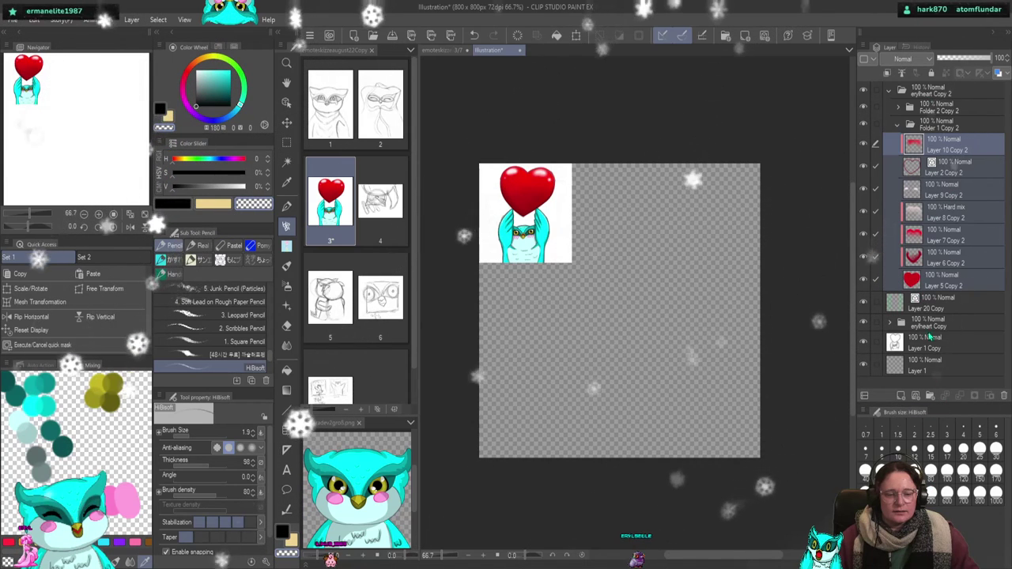
pyautogui.click(949, 145)
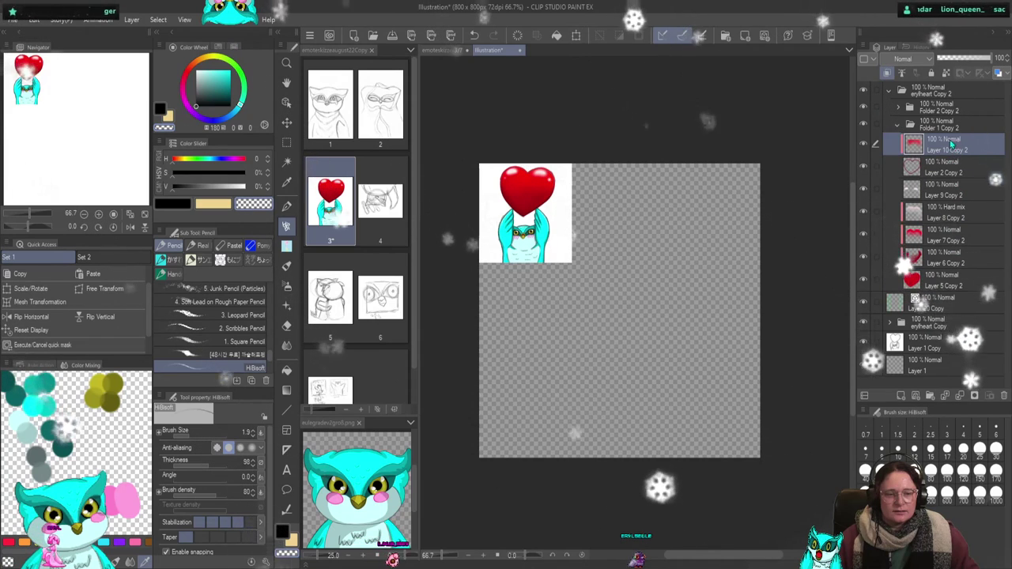
pyautogui.click(943, 283)
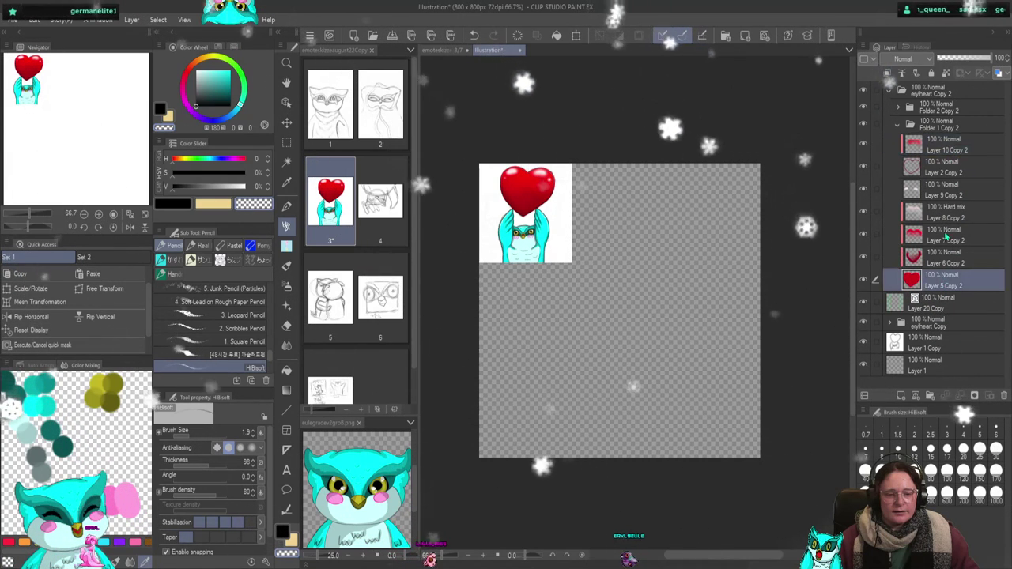
pyautogui.click(948, 121)
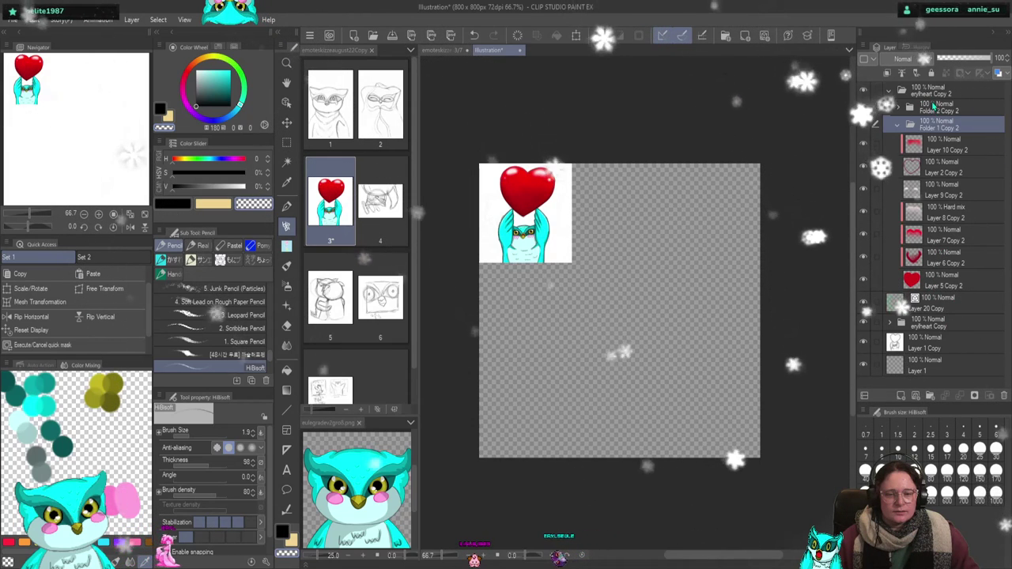
# - Delete the Difference layer, Layer 11 Copy 2, and Layer 12 Copy 2 from Folder 2 Copy 2
pyautogui.click(951, 114)
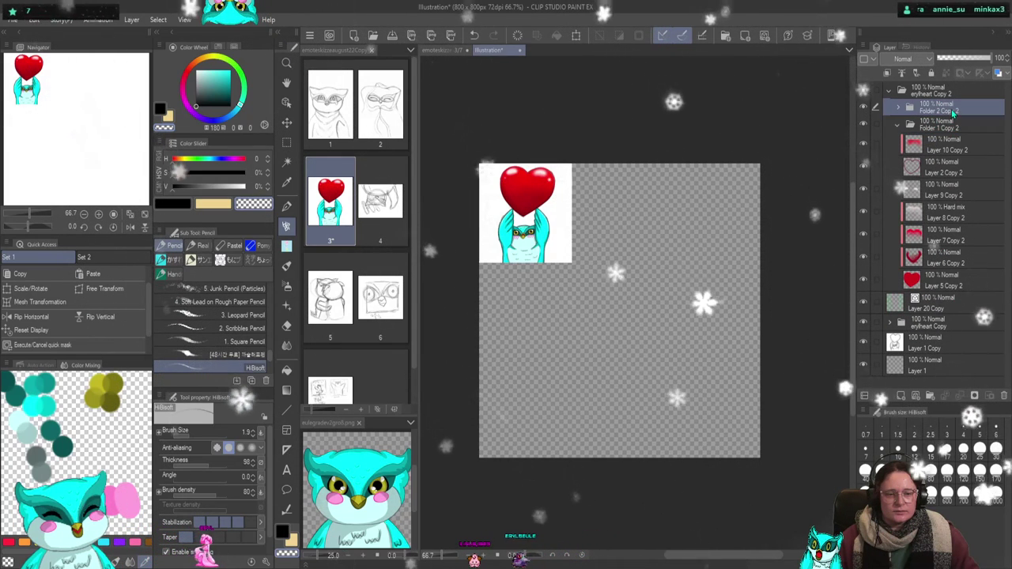
pyautogui.click(898, 111)
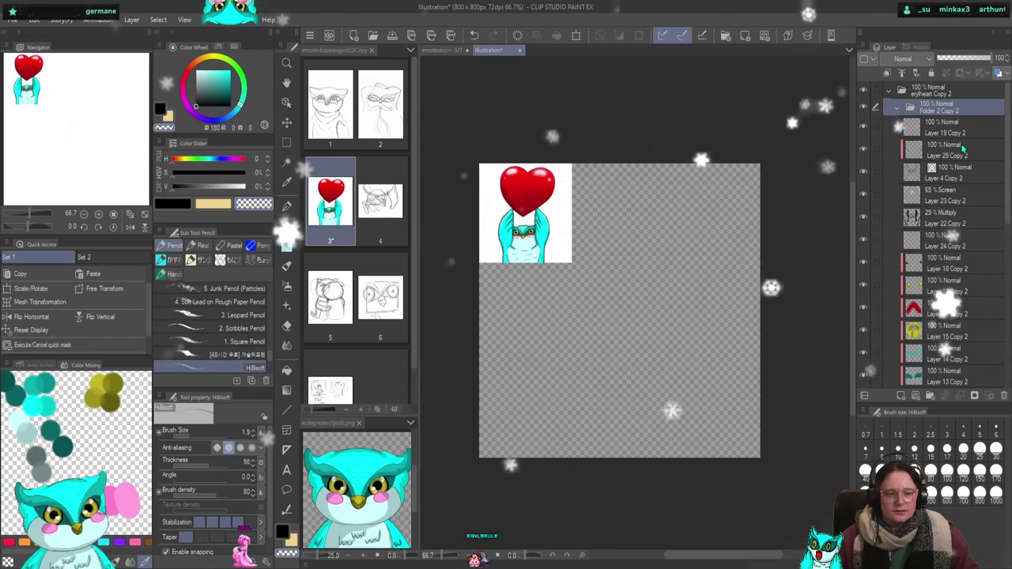
pyautogui.scroll(-3, 961, 198)
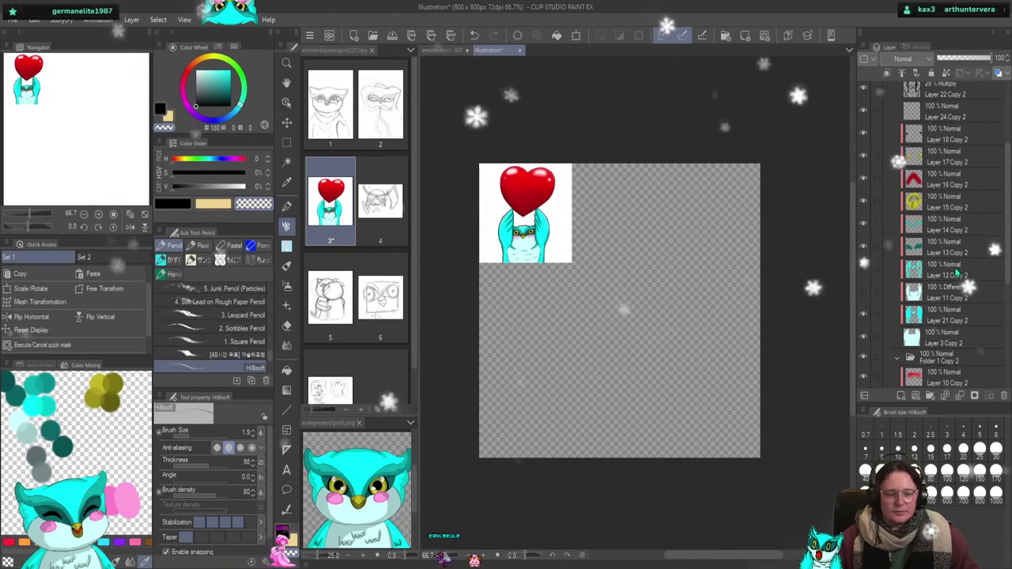
pyautogui.scroll(-1, 960, 338)
pyautogui.click(934, 225)
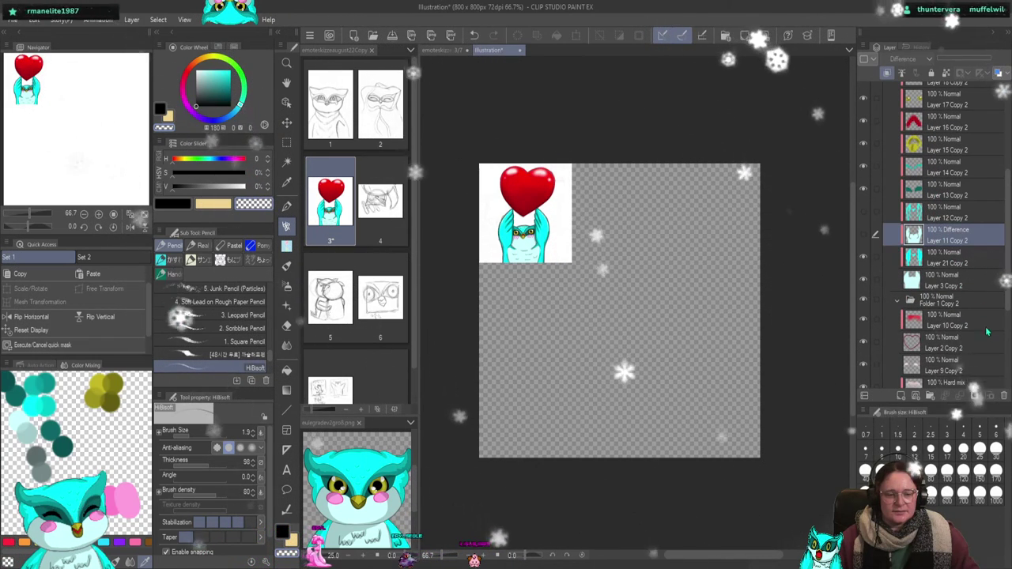
pyautogui.press('Delete')
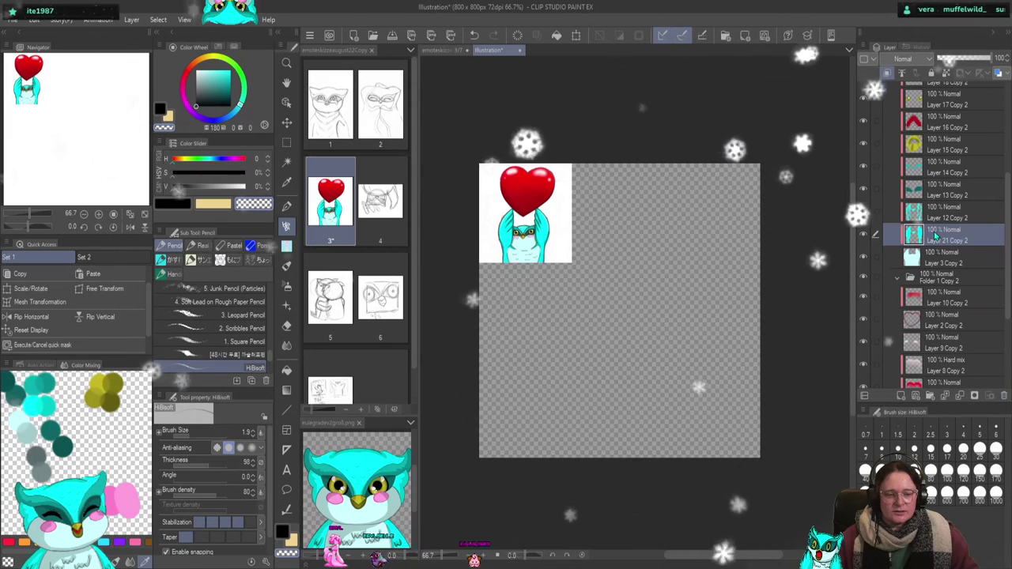
pyautogui.click(943, 220)
pyautogui.press('Delete')
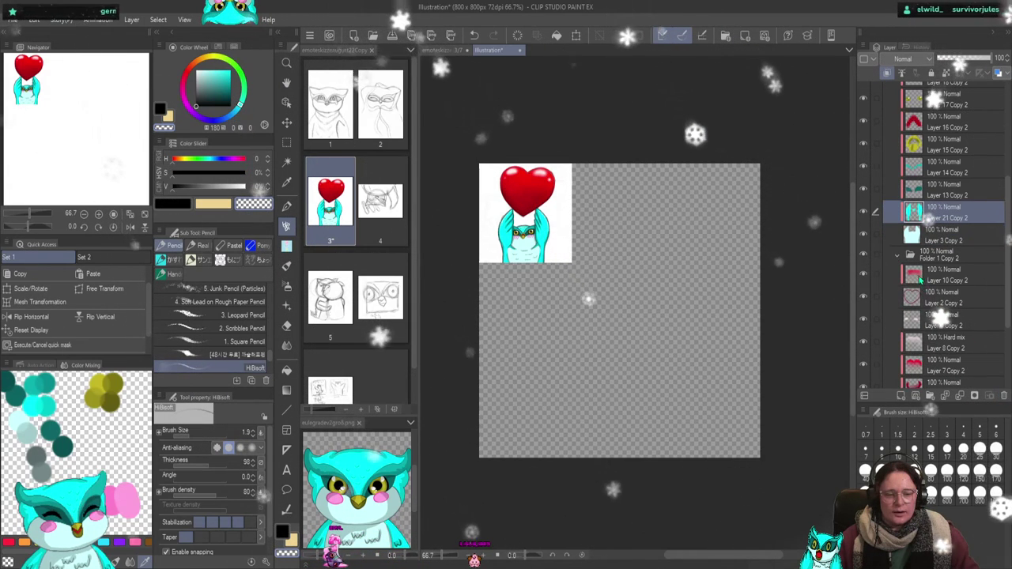
# - Rasterize the vector outline in Folder 2 Copy 2, selecting all its layers from Layer 19 Copy 2 down
pyautogui.scroll(3, 920, 280)
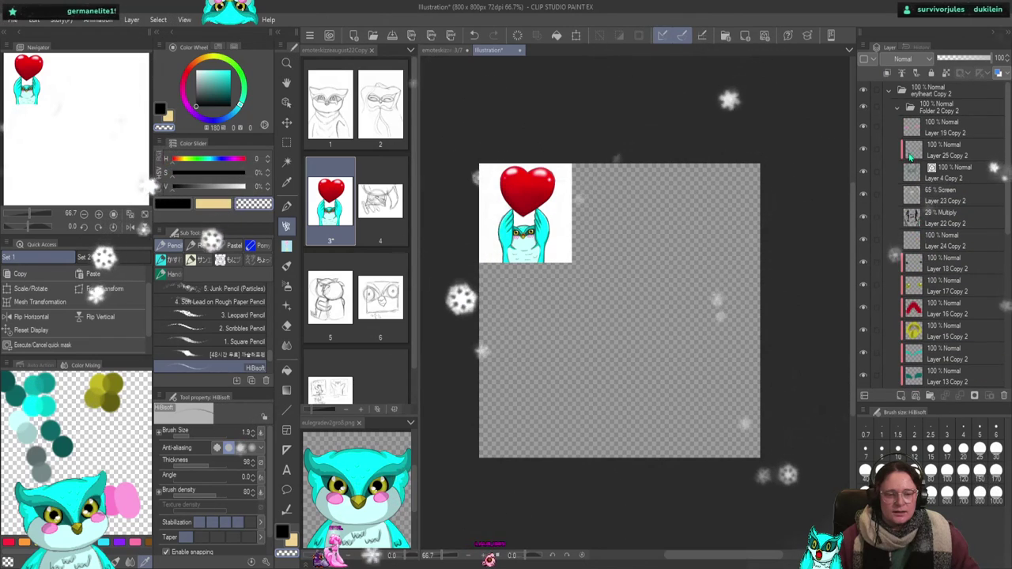
pyautogui.keyDown('shift'); pyautogui.click(962, 133); pyautogui.keyUp('shift')
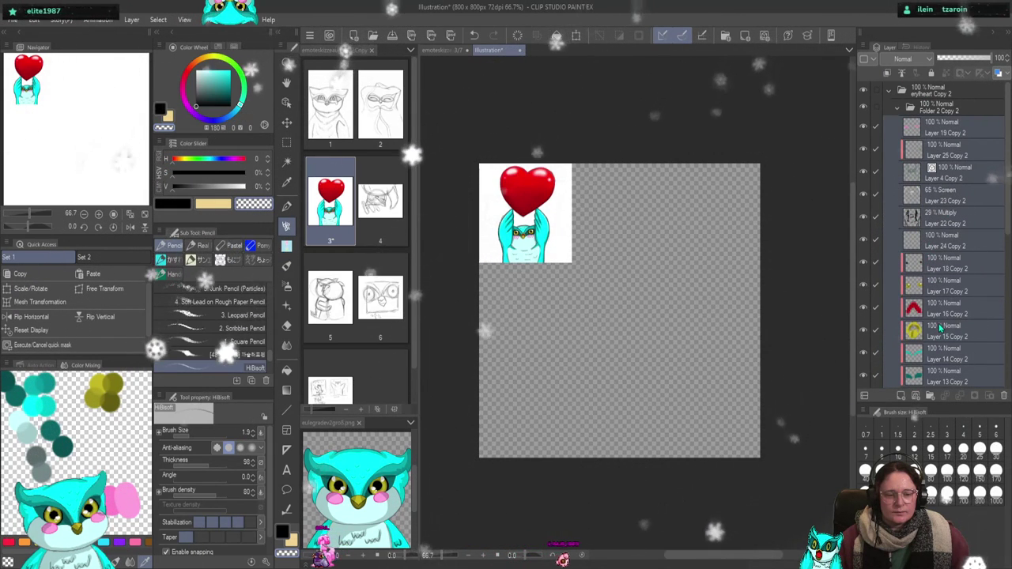
pyautogui.moveTo(938, 315); pyautogui.dragTo(911, 113)
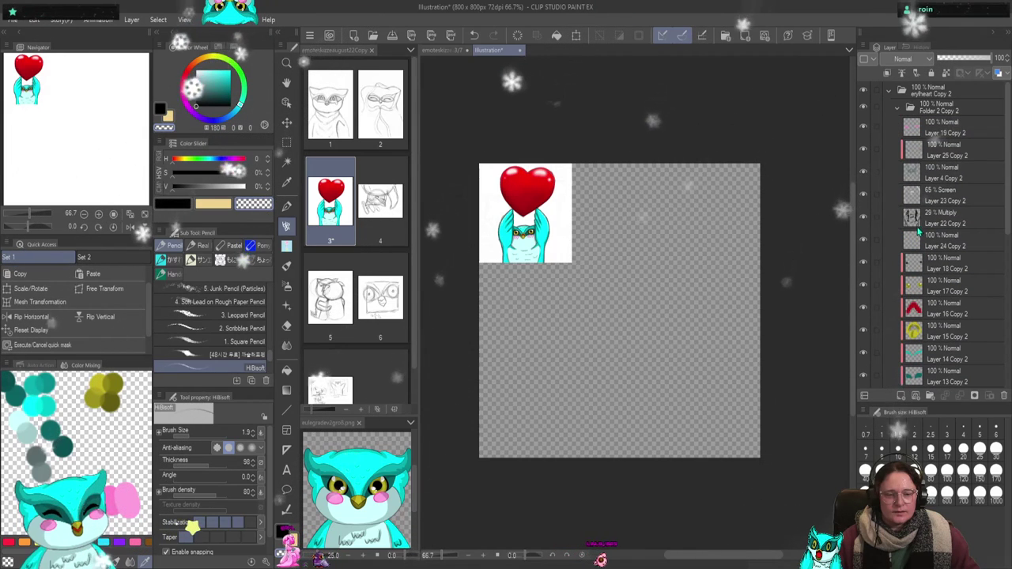
# - Collapse Folder 2 Copy 2 and the erylheart Copy 2 folder, and lock the erylheart Copy folder
pyautogui.click(898, 107)
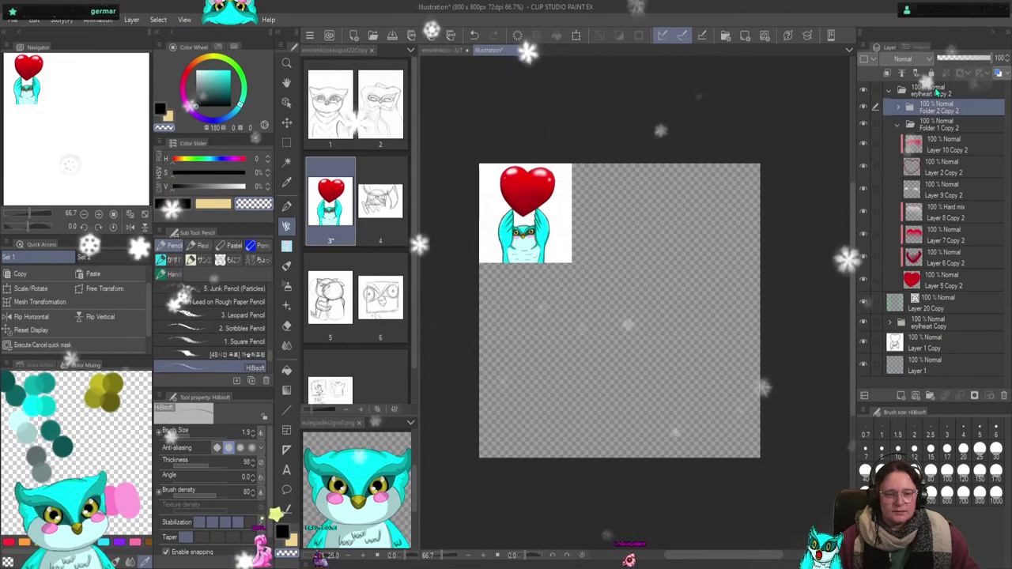
pyautogui.click(888, 92)
pyautogui.click(977, 131)
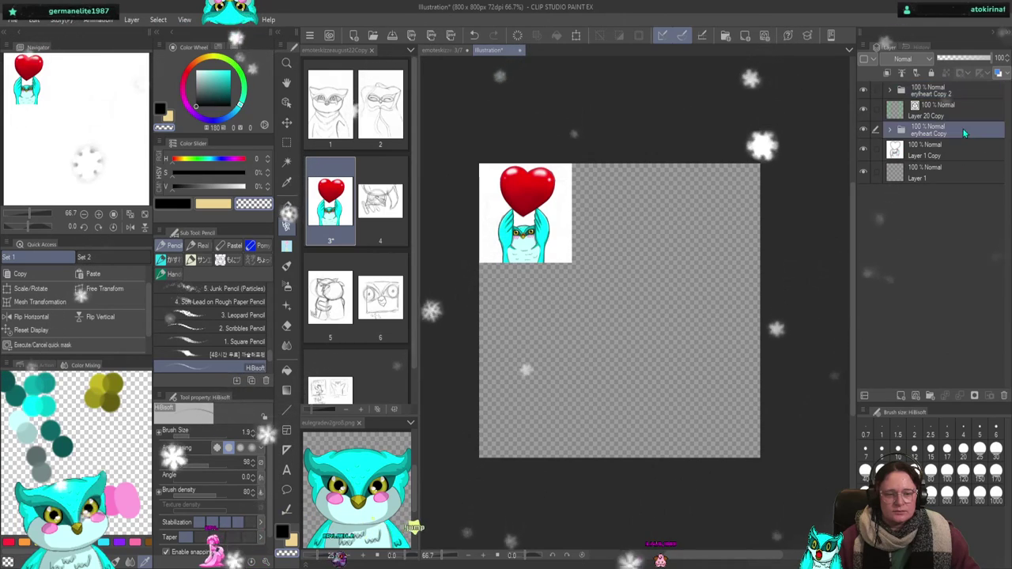
# - Enlarge the erylheart Copy 2 folder proportionally to 300% in Scale mode and shift it slightly right on the canvas
pyautogui.click(938, 96)
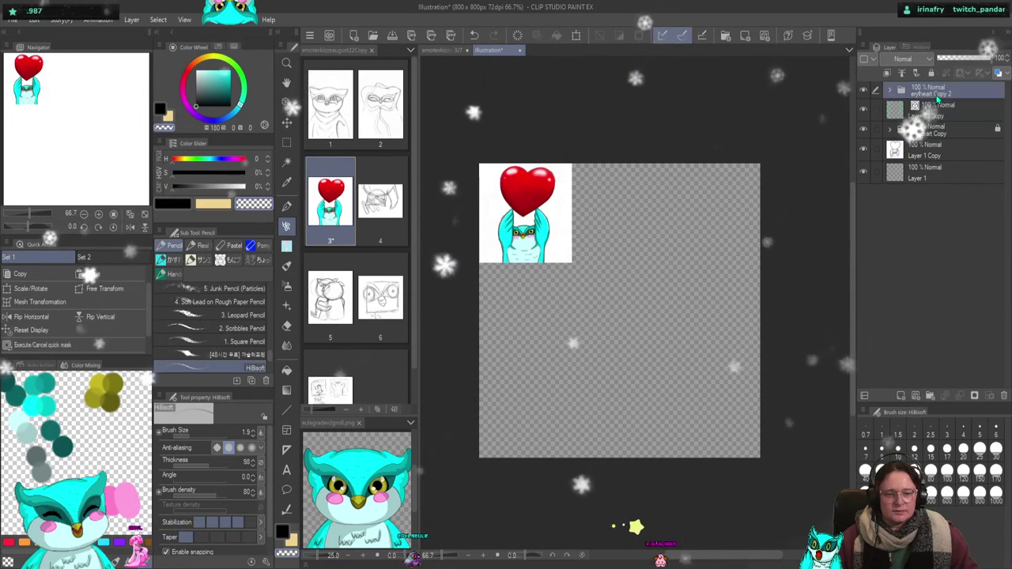
pyautogui.hotkey('ctrl', 'shift', 't')
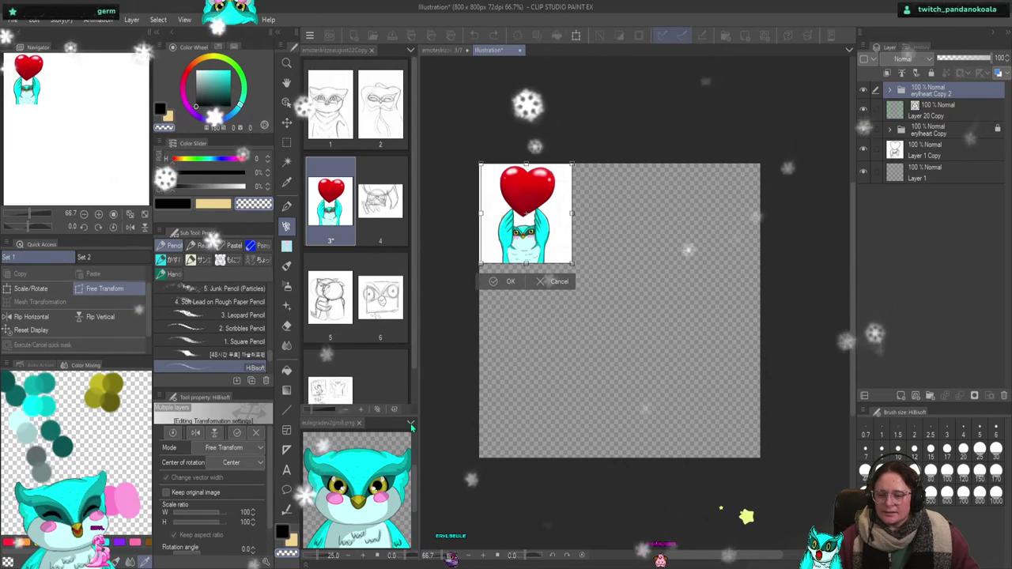
pyautogui.click(230, 449)
pyautogui.click(225, 475)
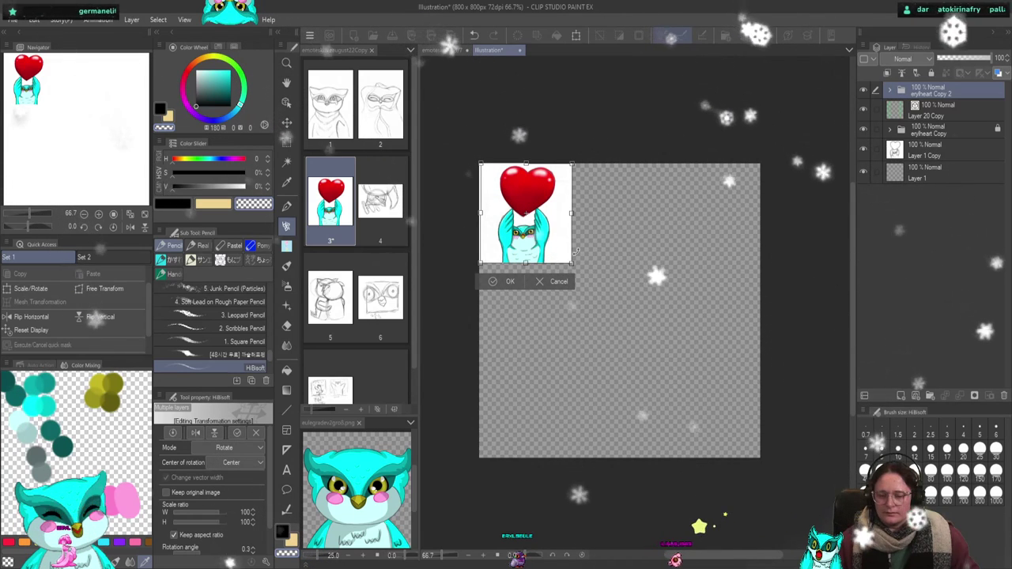
pyautogui.click(229, 448)
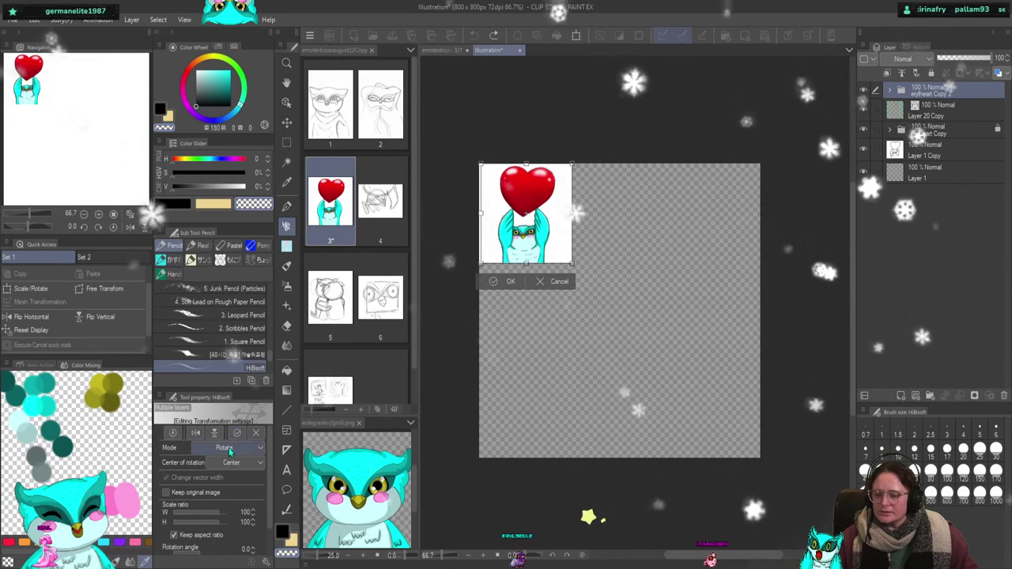
pyautogui.click(226, 462)
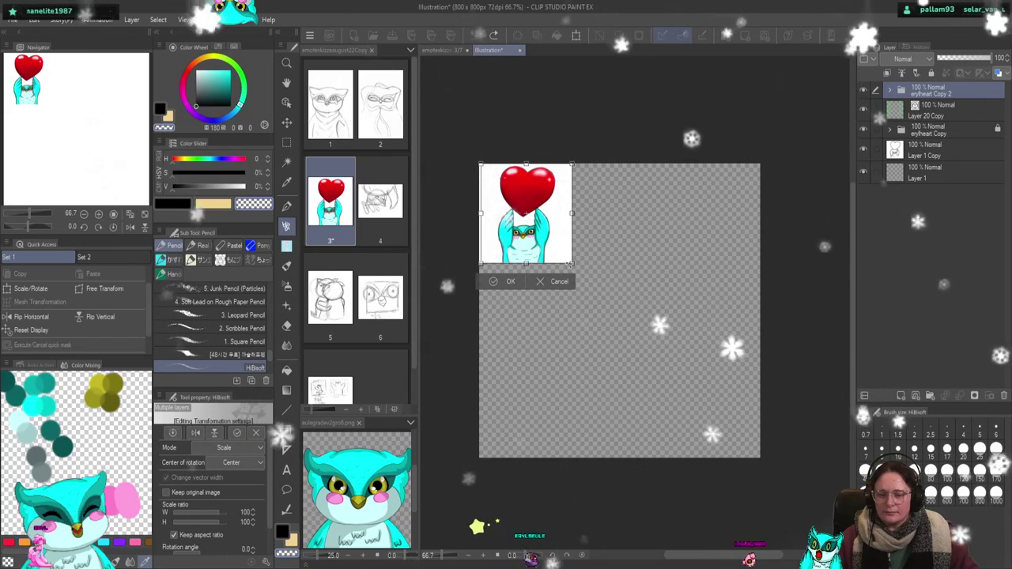
pyautogui.moveTo(571, 263); pyautogui.dragTo(683, 386)
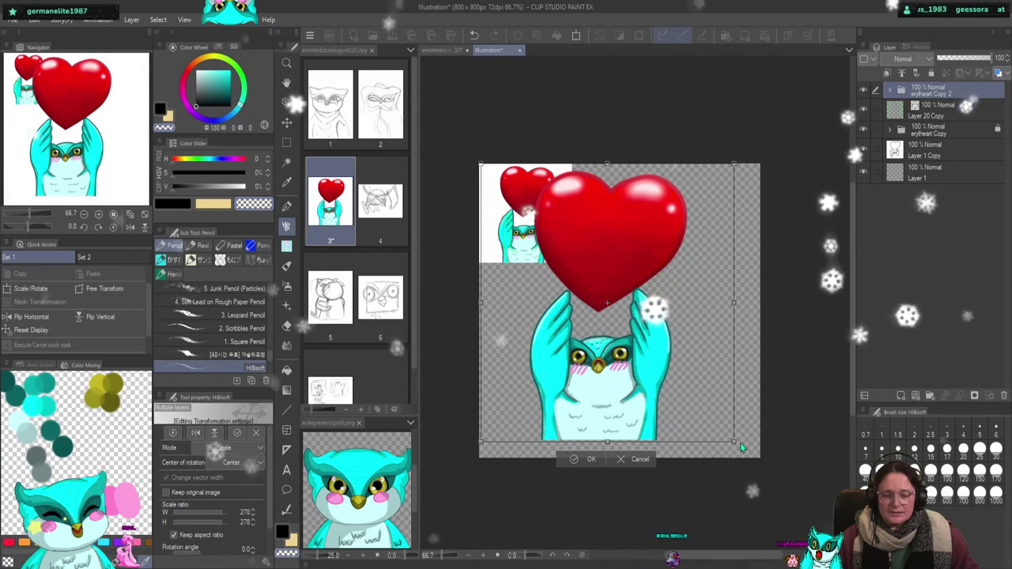
pyautogui.moveTo(729, 443); pyautogui.dragTo(748, 457)
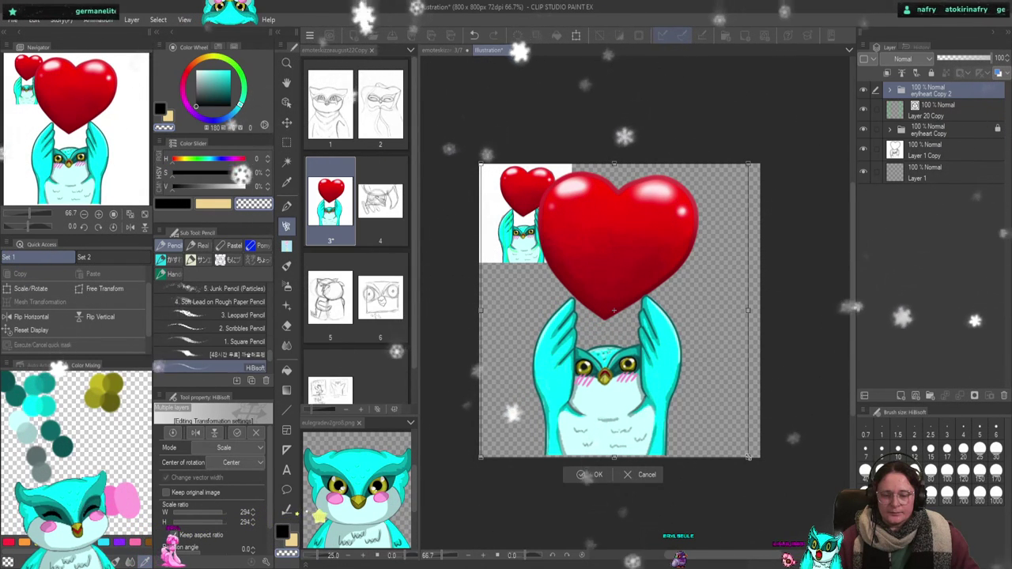
pyautogui.moveTo(749, 457); pyautogui.dragTo(756, 461)
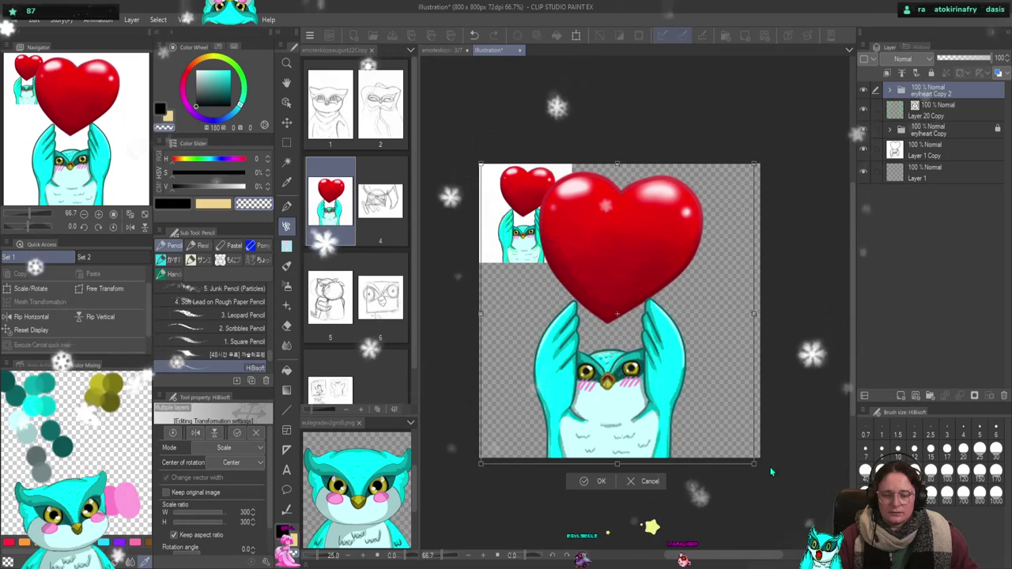
pyautogui.press('Return')
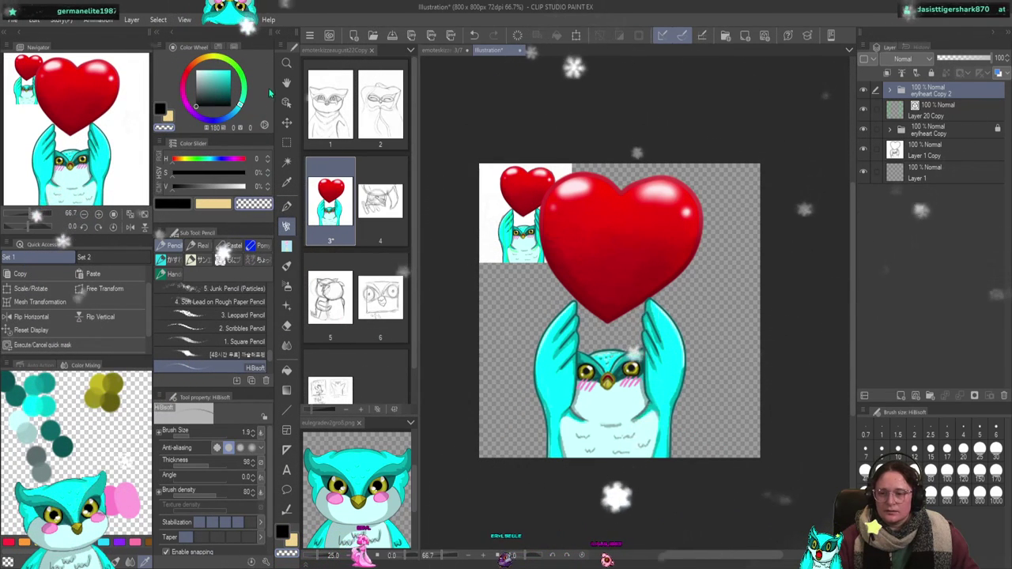
pyautogui.click(287, 123)
pyautogui.moveTo(618, 372); pyautogui.dragTo(623, 372)
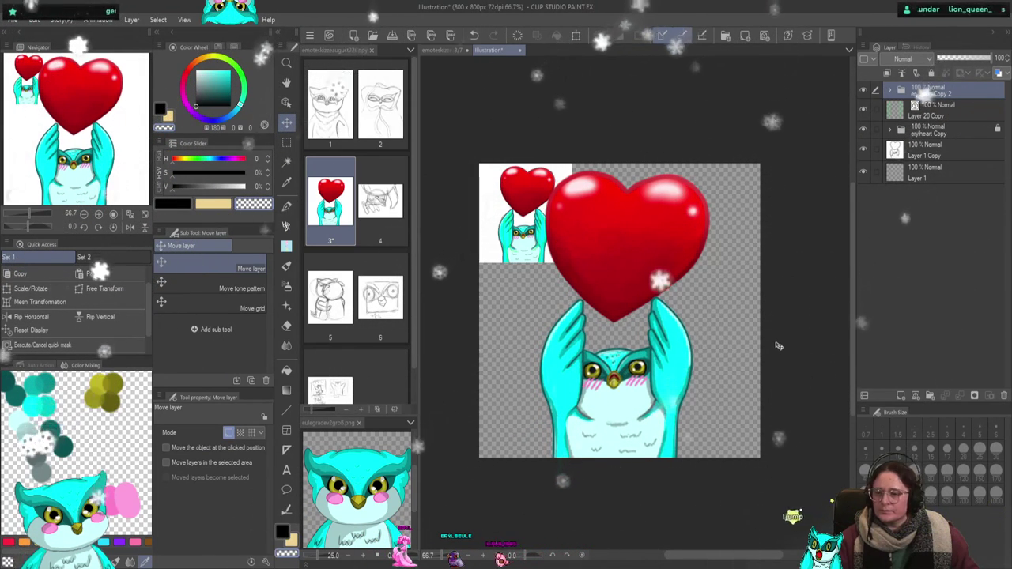
# - Examine the enlarged owl's face, wing and outlines up close and compare them with the original artwork on page 3
pyautogui.scroll(8, 729, 362)
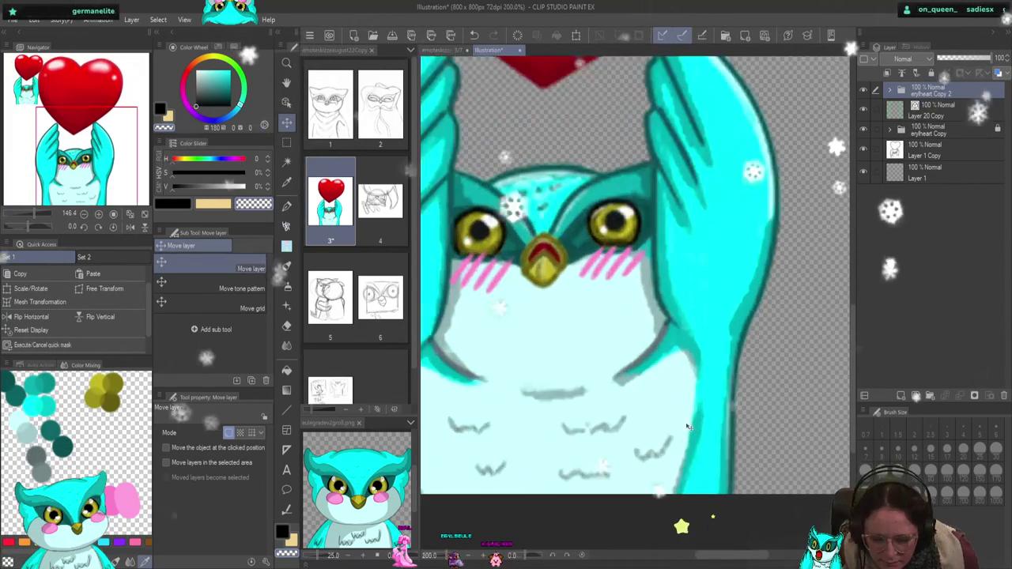
pyautogui.scroll(-4, 719, 321)
pyautogui.scroll(3, 580, 217)
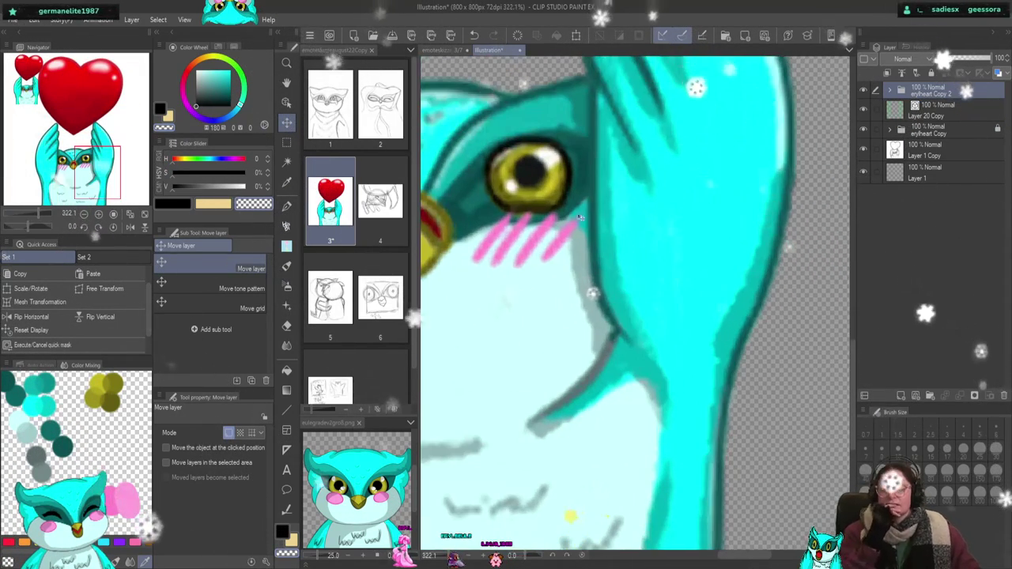
pyautogui.scroll(4, 578, 214)
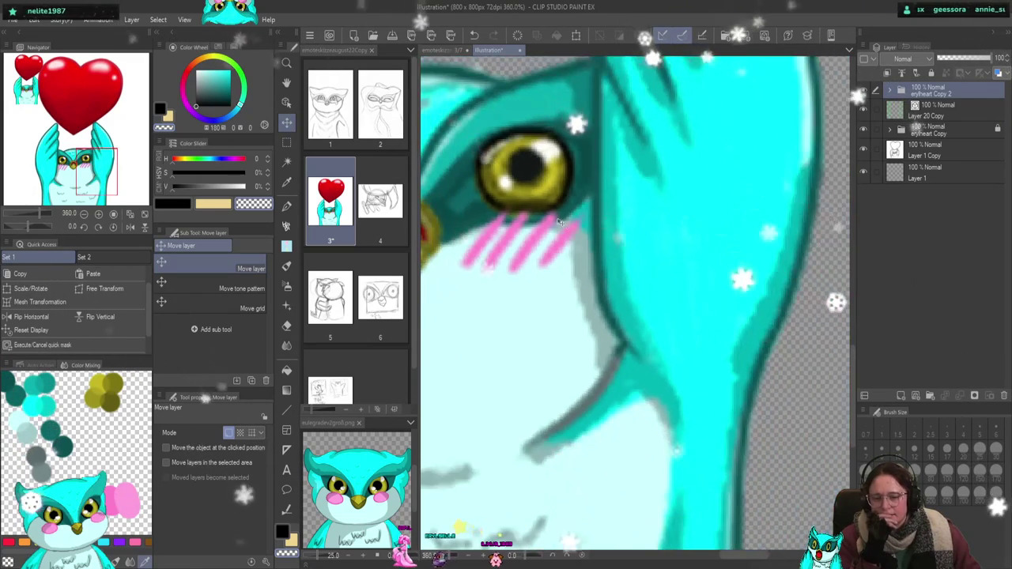
pyautogui.scroll(-5, 579, 225)
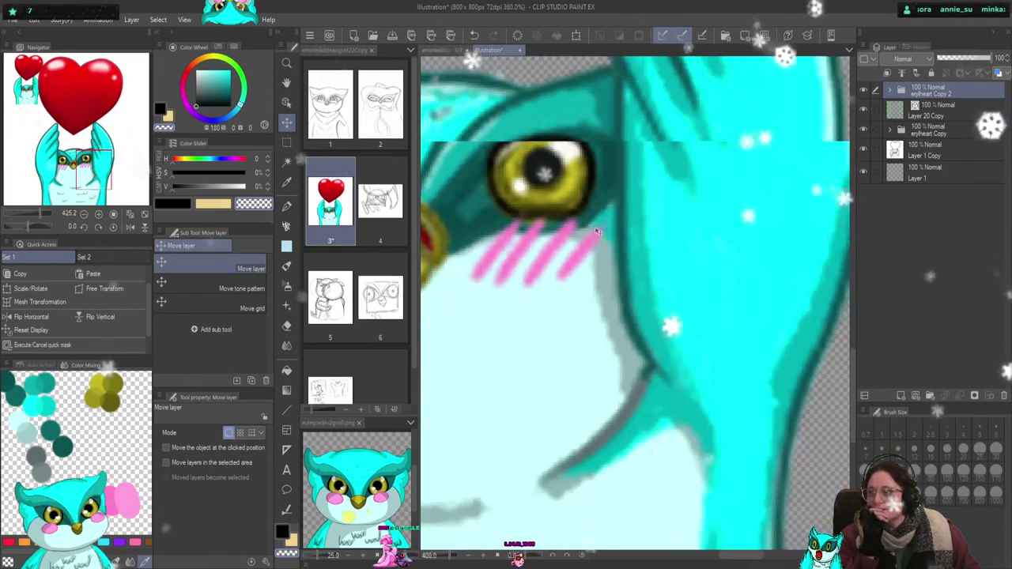
pyautogui.scroll(-8, 605, 225)
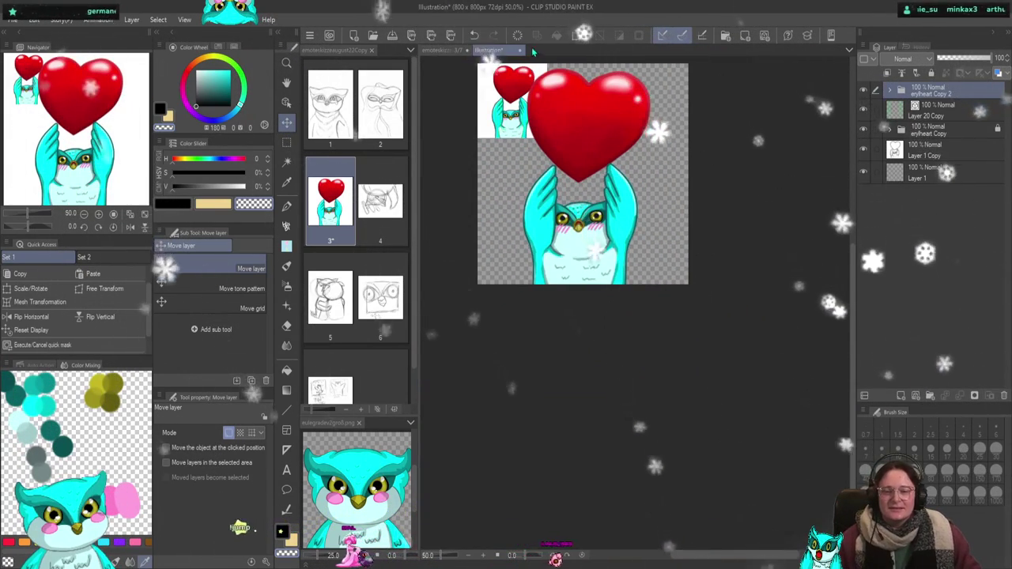
pyautogui.click(449, 49)
pyautogui.scroll(10, 753, 502)
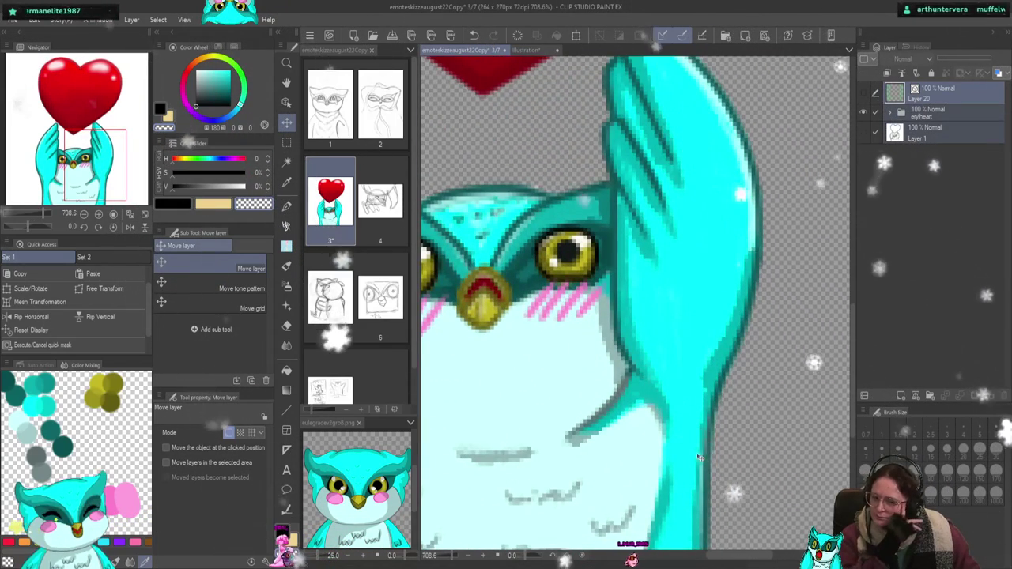
pyautogui.scroll(-8, 699, 457)
pyautogui.scroll(2, 676, 351)
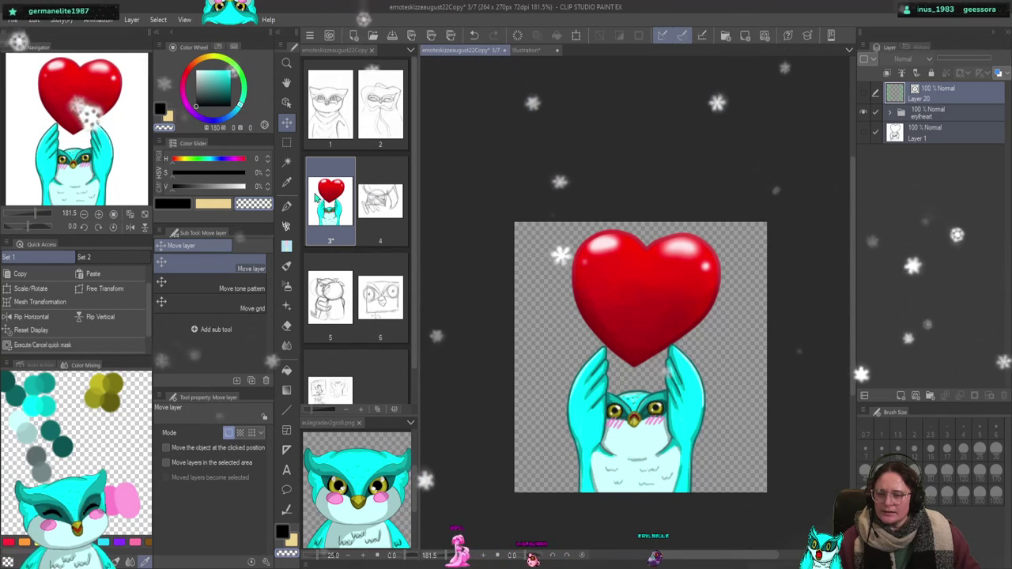
pyautogui.click(305, 229)
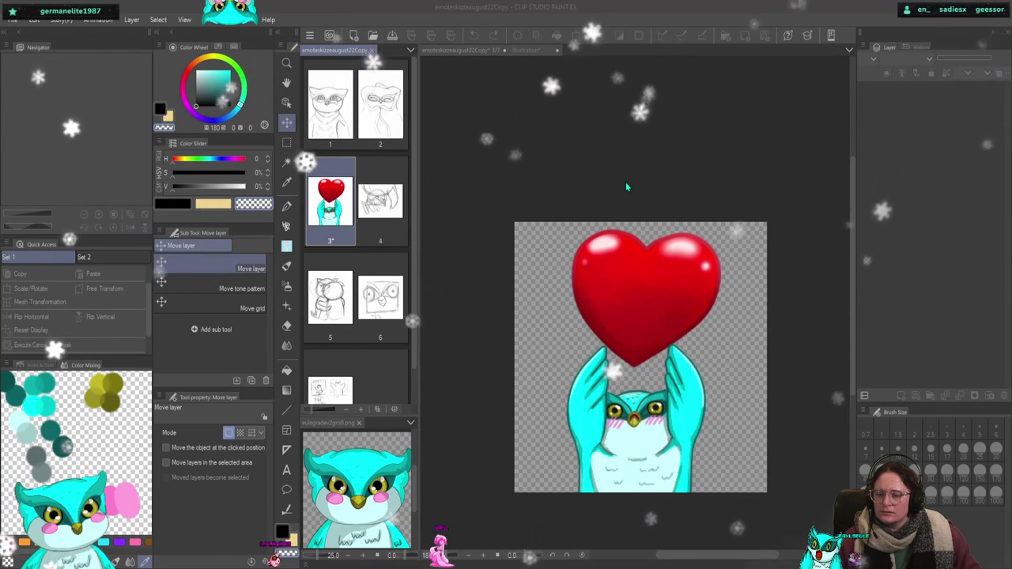
pyautogui.click(349, 558)
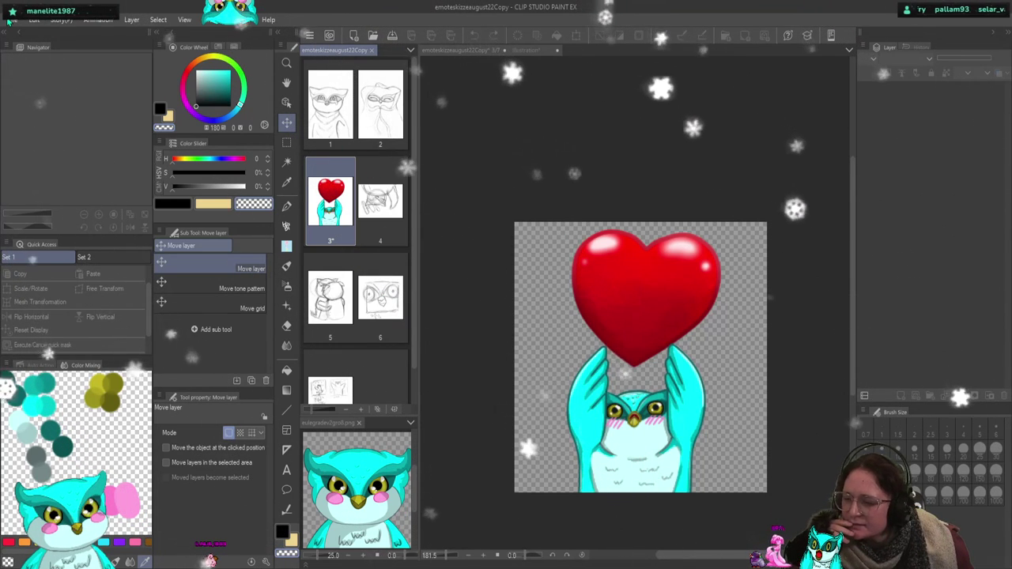
pyautogui.click(758, 248)
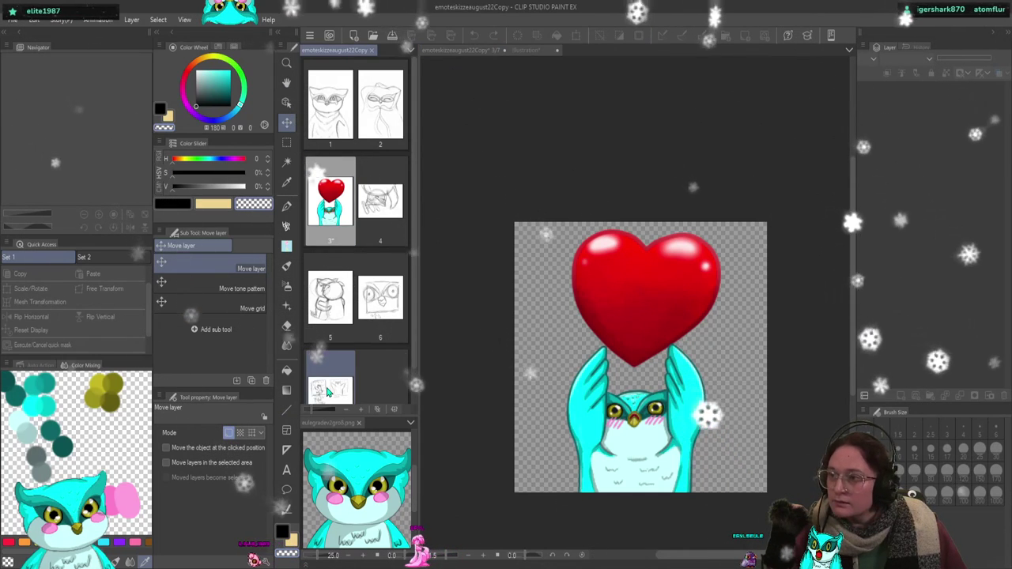
# - Open the sketches on pages 7, 6 and 5 of emoteskizzeaugust22Copy for viewing
pyautogui.doubleClick(327, 388)
pyautogui.scroll(4, 704, 352)
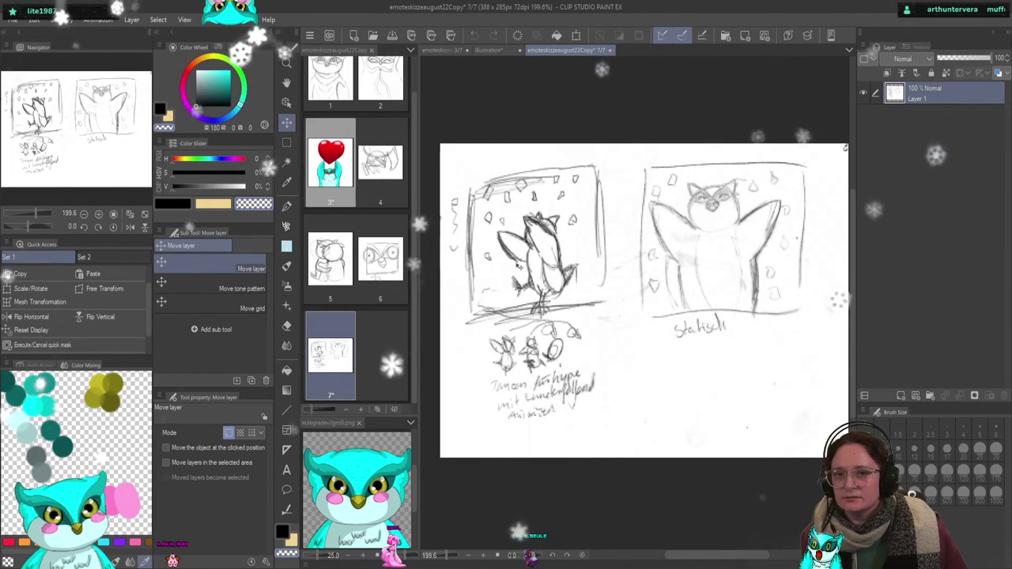
pyautogui.click(383, 268)
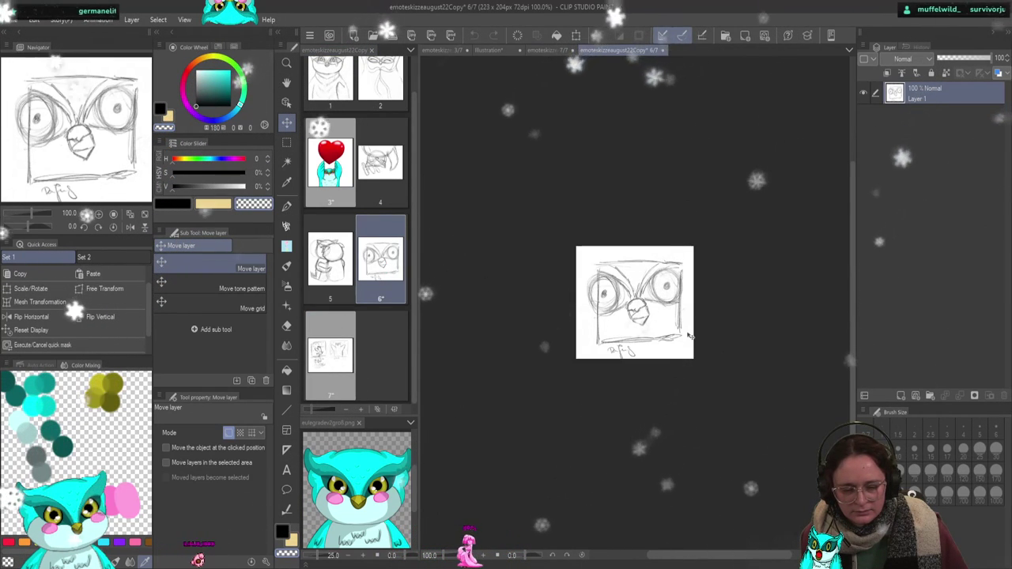
pyautogui.scroll(5, 652, 328)
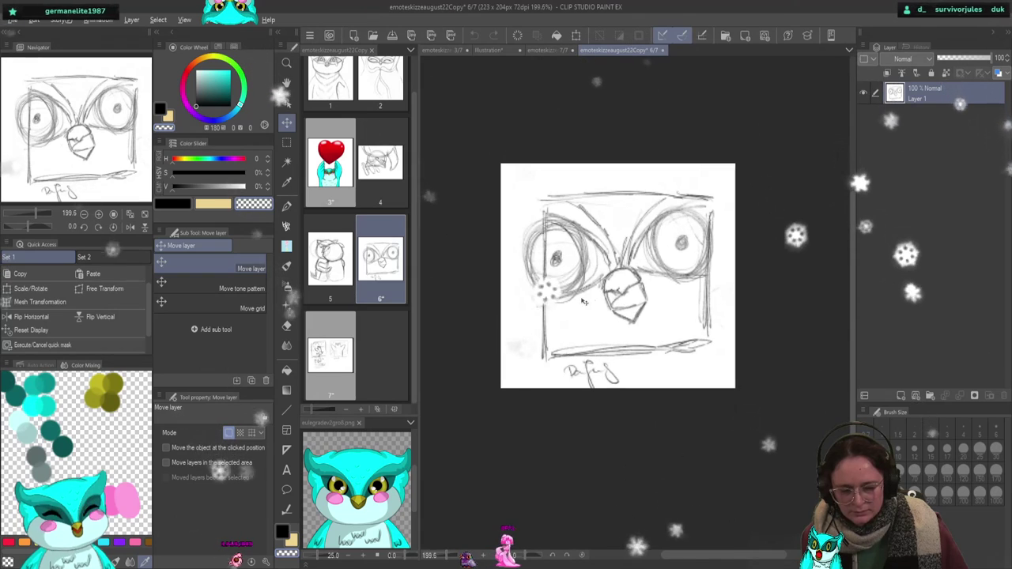
pyautogui.click(333, 261)
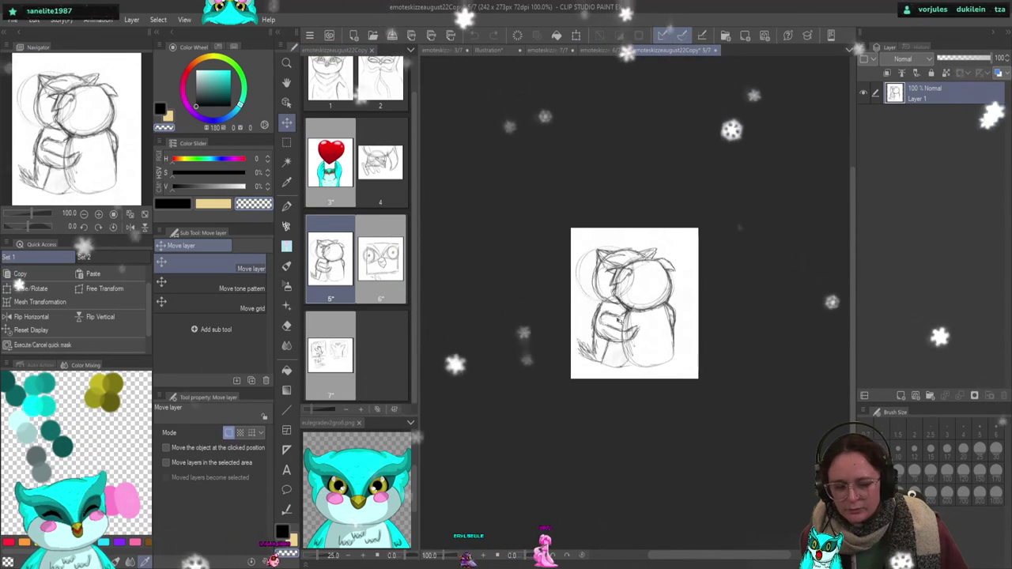
# - Open the page 4 sketch of emoteskizzeaugust22Copy and view it up close
pyautogui.doubleClick(381, 162)
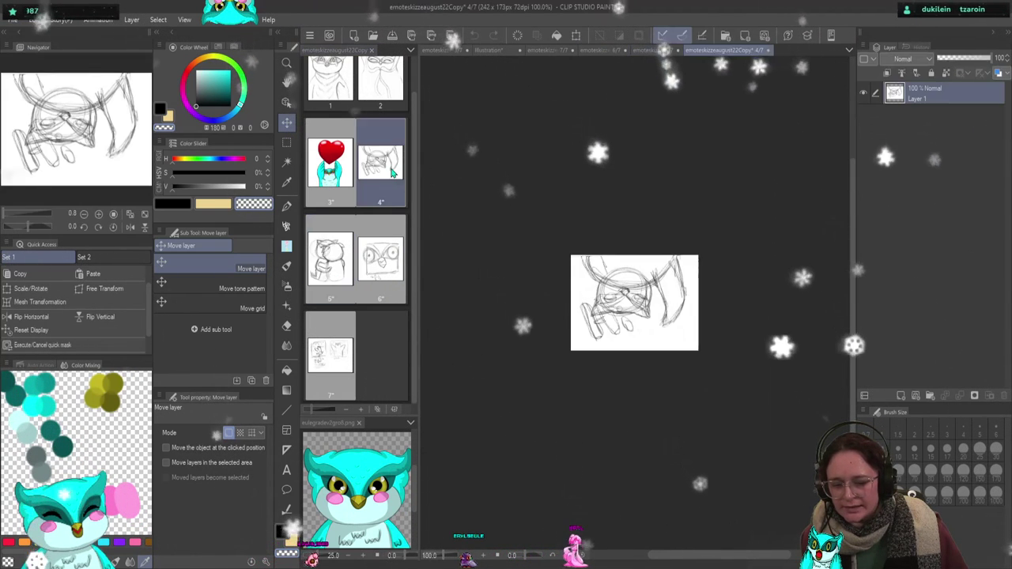
pyautogui.scroll(2, 557, 348)
pyautogui.hotkey('ctrl', 'c')
pyautogui.hotkey('ctrl', 'v')
pyautogui.moveTo(557, 347); pyautogui.dragTo(701, 333)
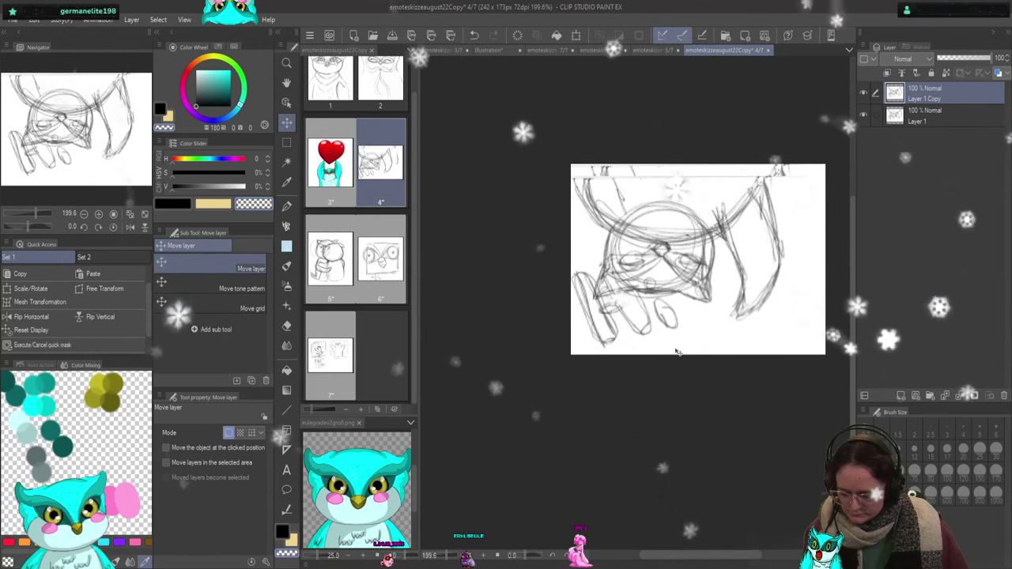
pyautogui.hotkey('ctrl', 'z')
pyautogui.hotkey('ctrl', 'z')
# - Open the sketches on pages 2 and 1, revisit the hugging sketch on page 5, and return to the teary owl on page 1
pyautogui.moveTo(685, 294); pyautogui.dragTo(634, 324)
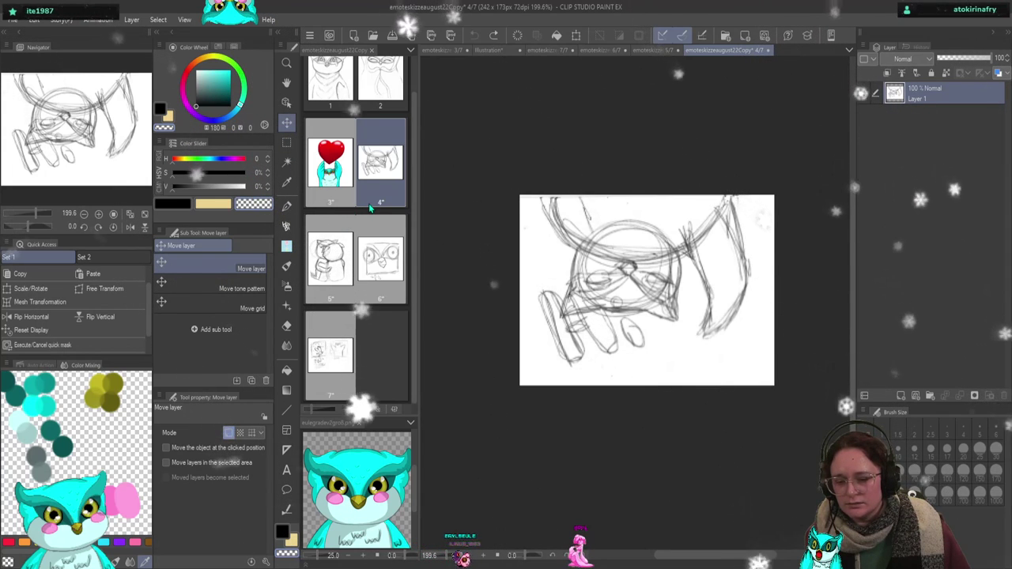
pyautogui.doubleClick(379, 94)
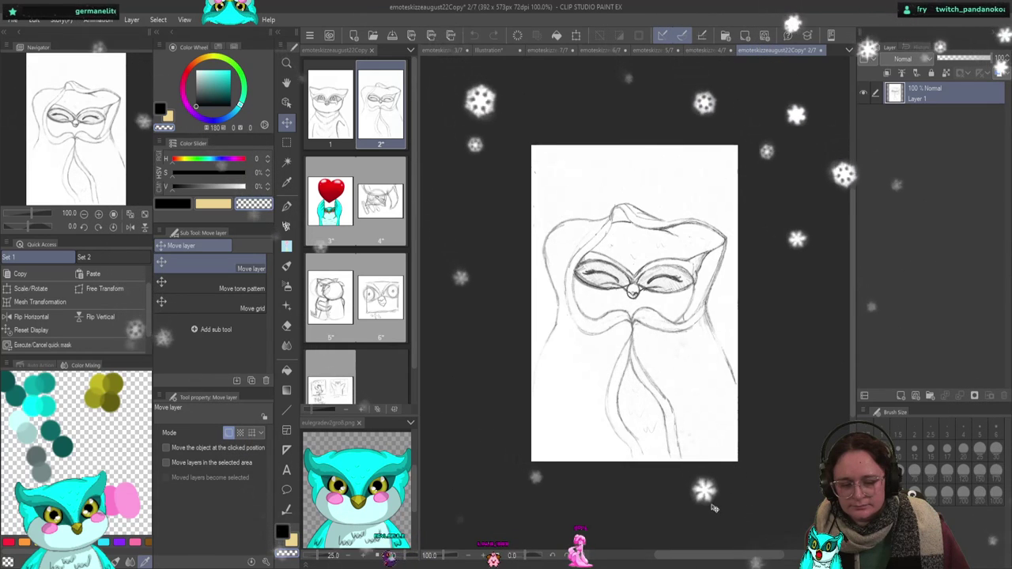
pyautogui.doubleClick(324, 125)
pyautogui.scroll(2, 632, 341)
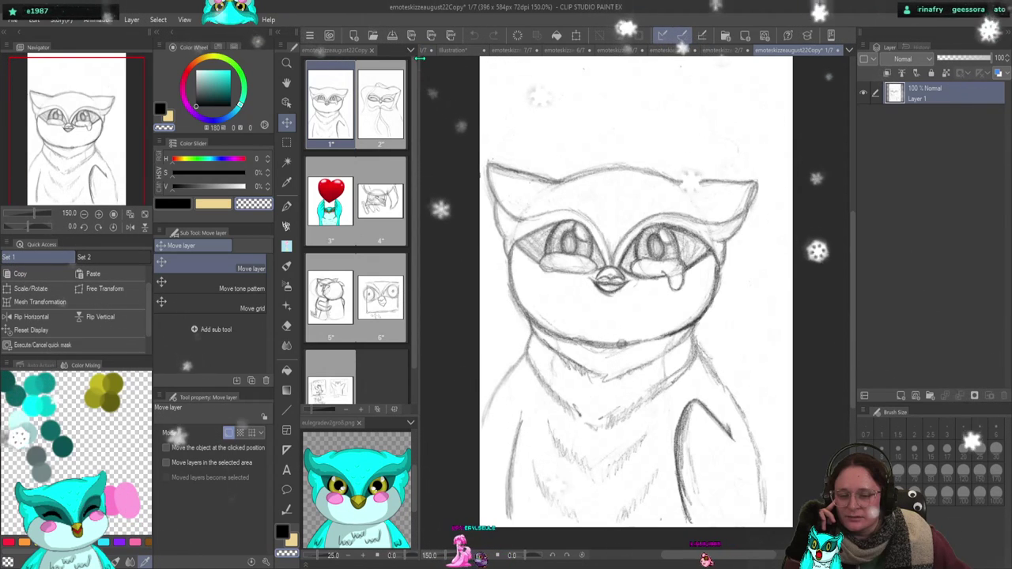
pyautogui.click(731, 52)
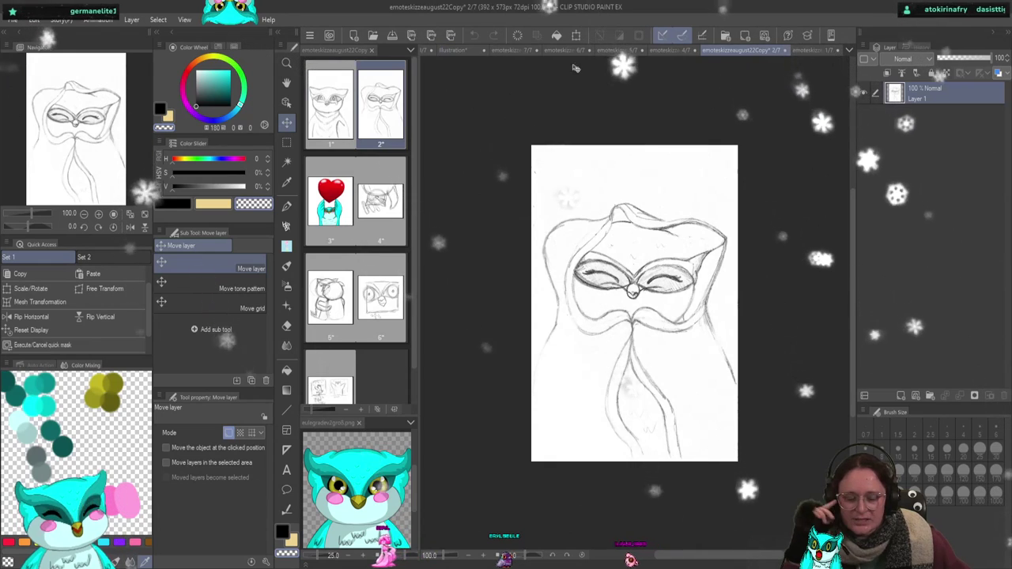
pyautogui.click(628, 50)
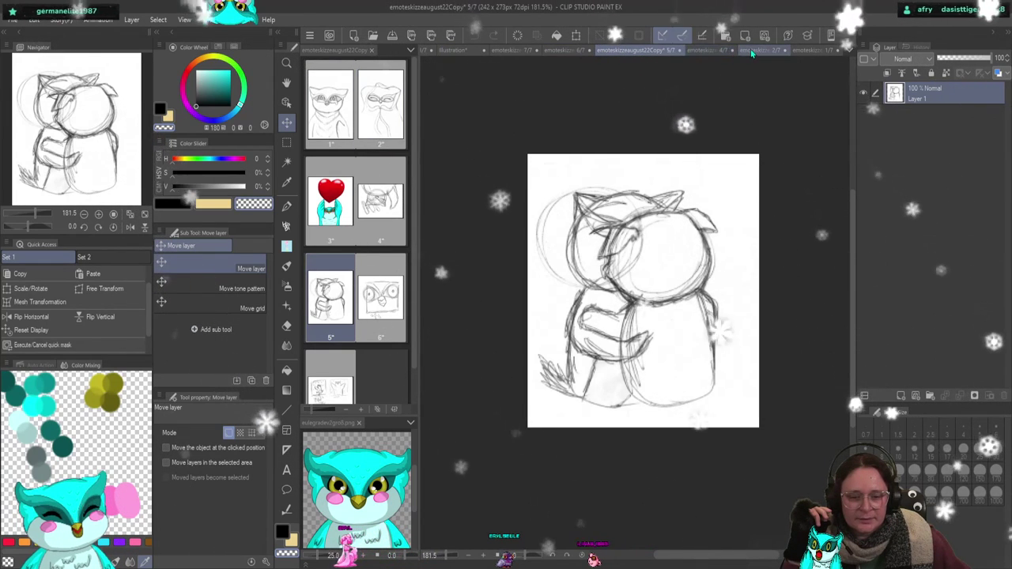
pyautogui.click(813, 49)
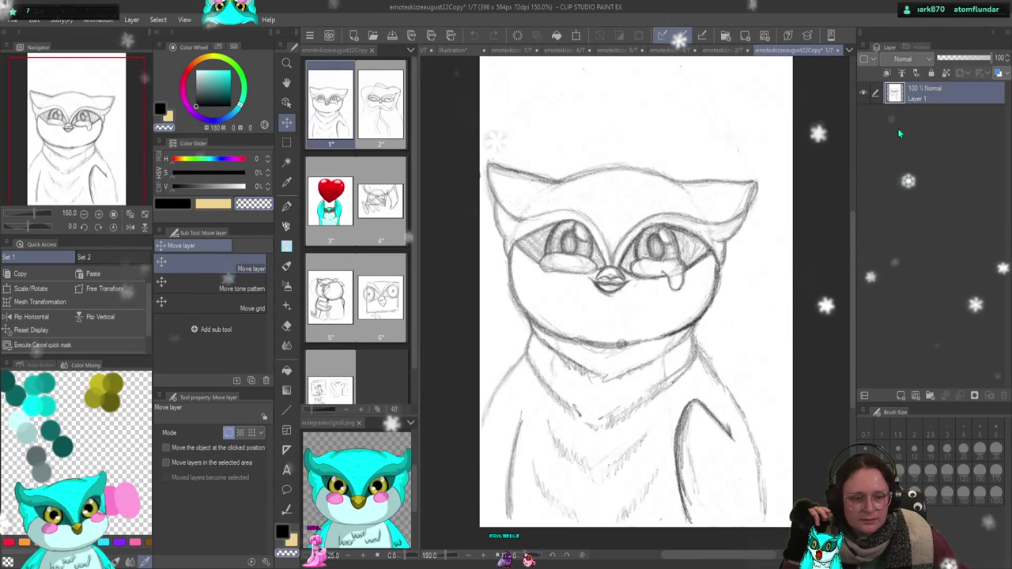
# - Expand the erylheart Copy folder and its Folder 2 Copy in the 800 x 800 px illustration, and save the file as emote_eryl_herz
pyautogui.click(488, 49)
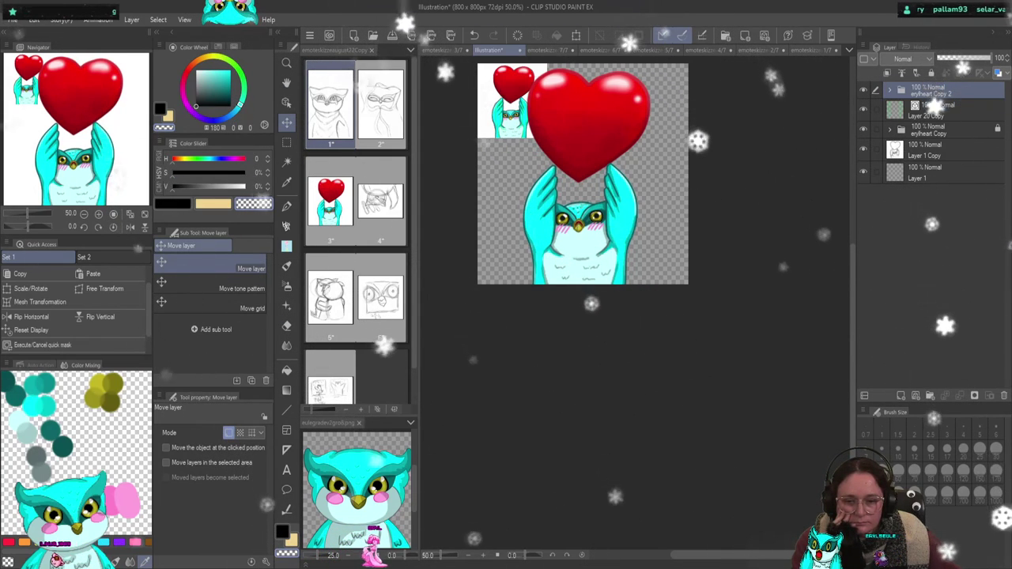
pyautogui.click(889, 129)
pyautogui.click(897, 147)
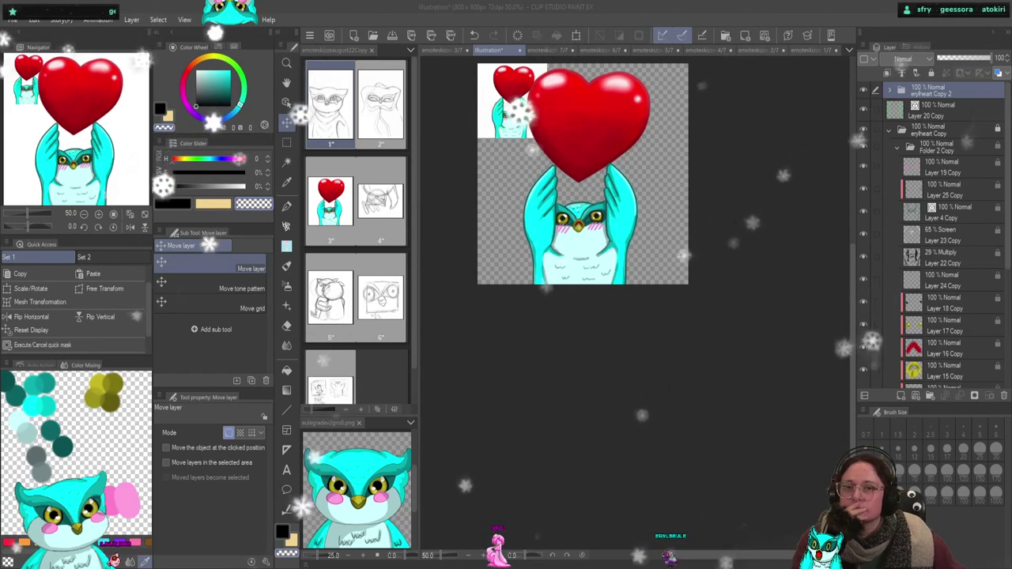
pyautogui.press('Return')
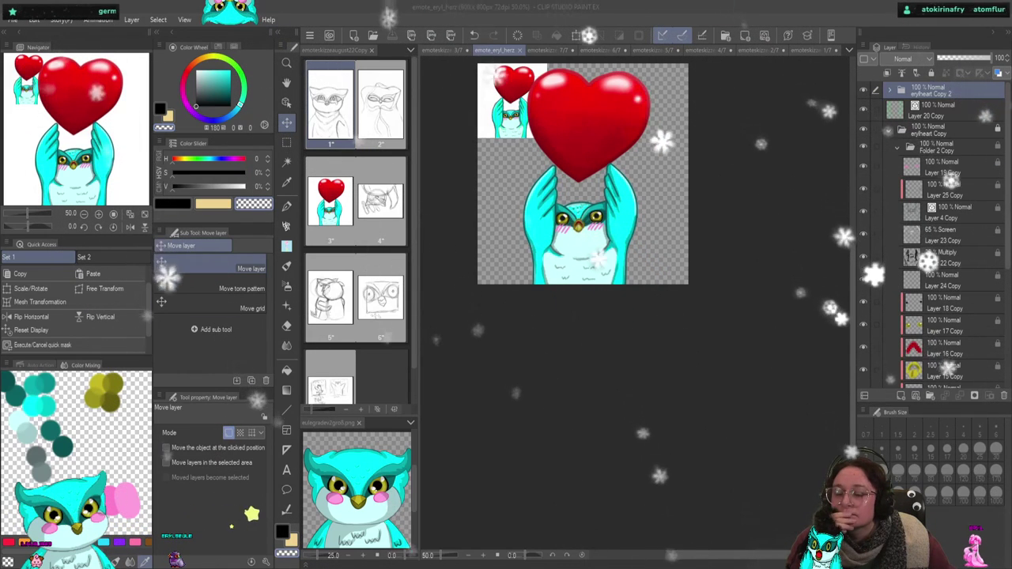
# - View the sketch on page 7 and return to the owl heart emote on page 3
pyautogui.doubleClick(331, 386)
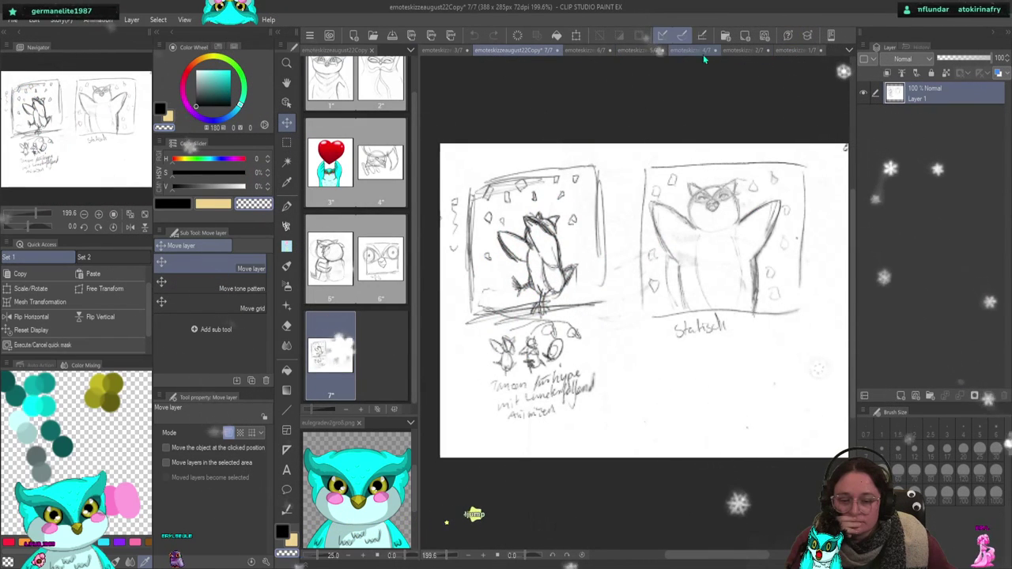
pyautogui.click(456, 51)
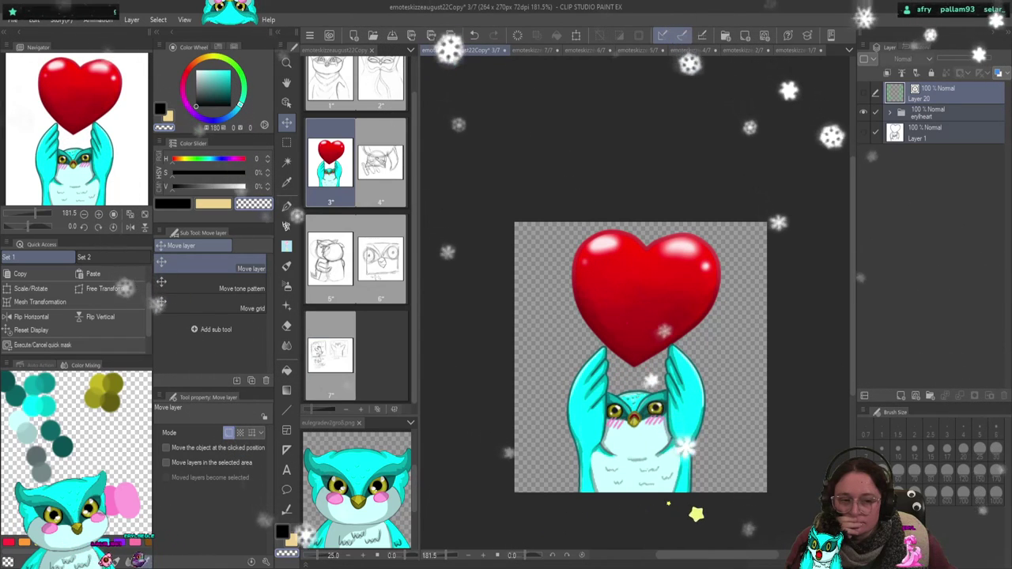